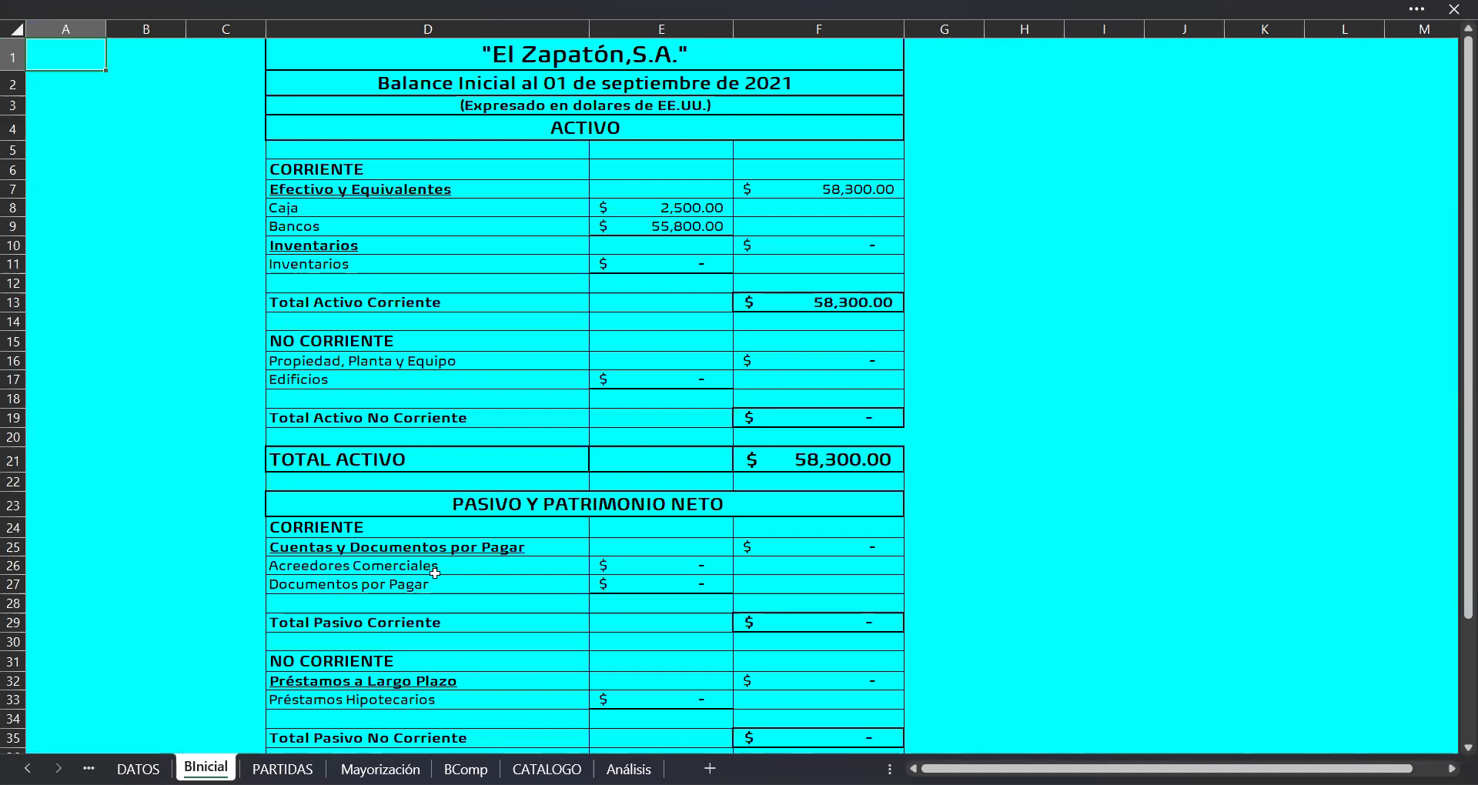
On PARTIDAS, enter INVENTARIO code 1401 with sub-account 140101 Inventario Propio.
click(283, 769)
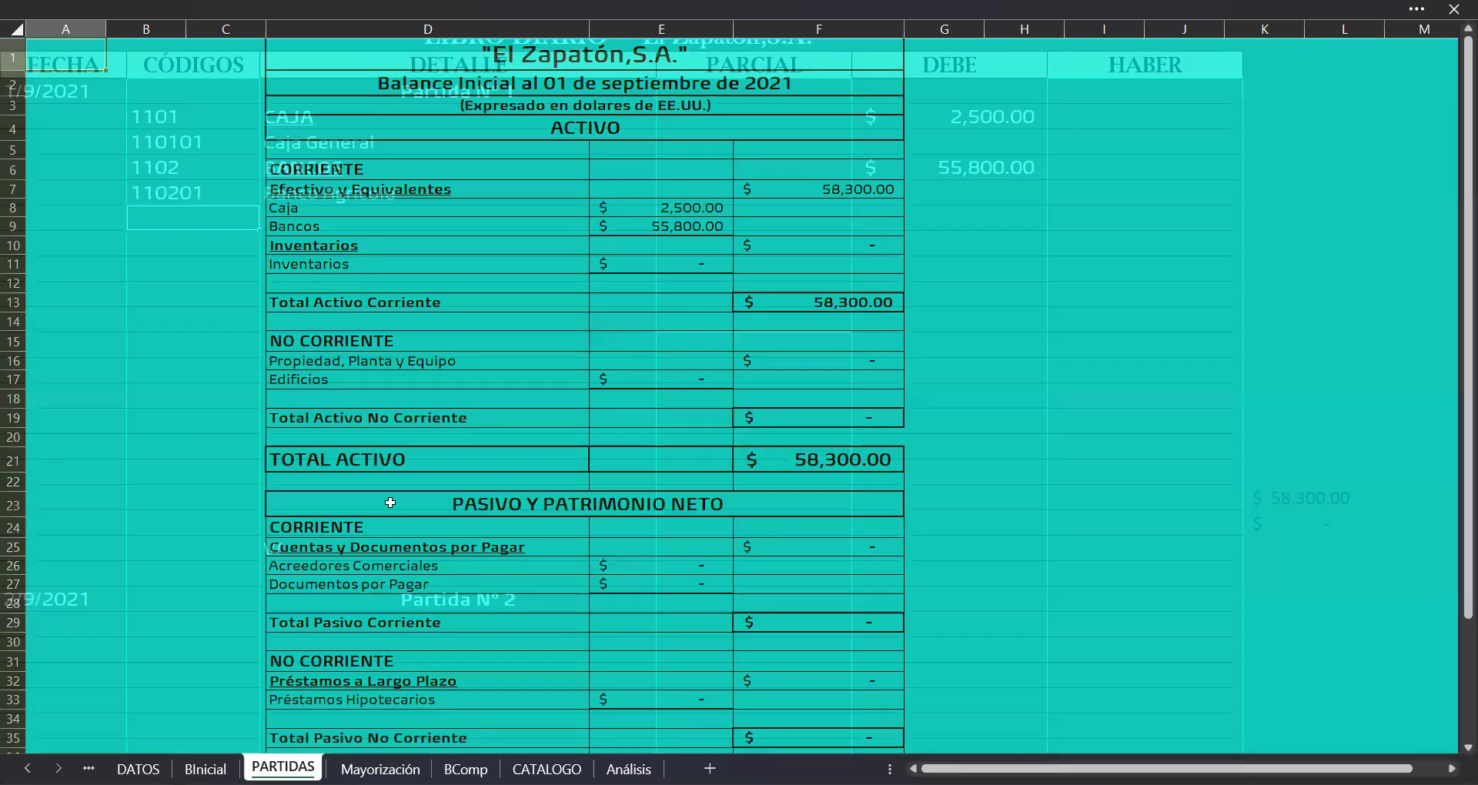
text(1401)
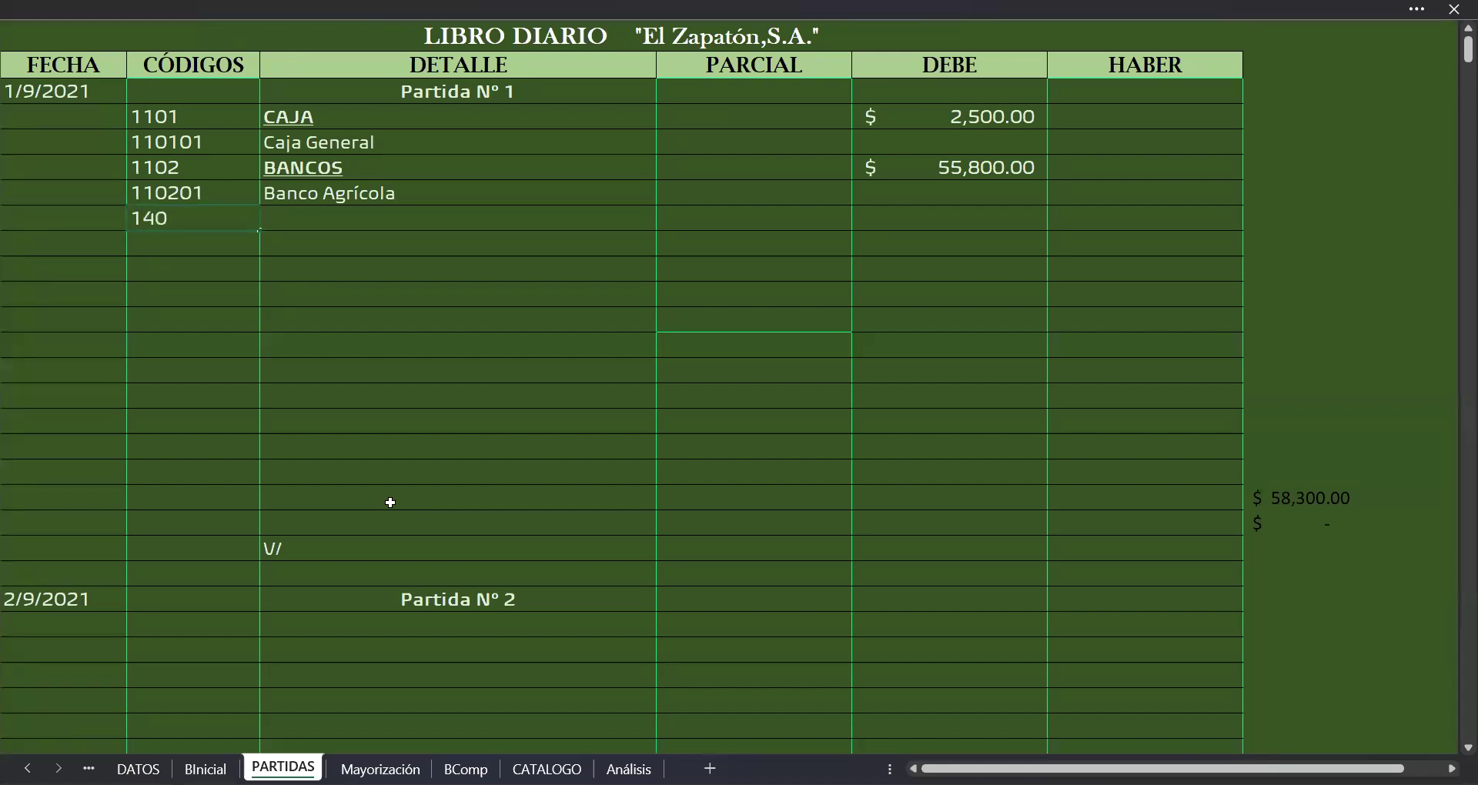
key(Return)
text(140101)
key(Tab)
key(Up)
key(Right)
key(Right)
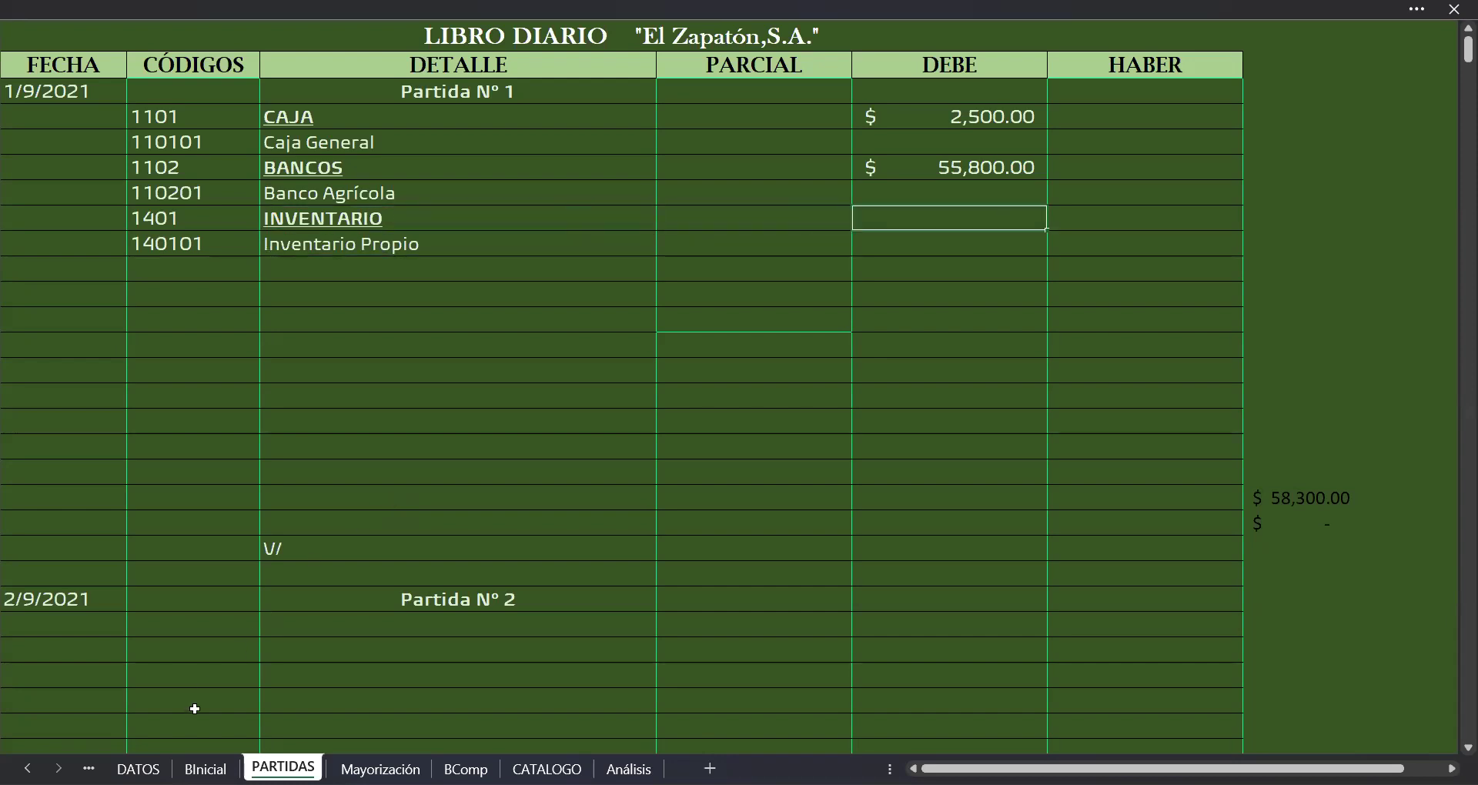
Debit INVENTARIO $25,000.00 per DATOS, then check Balance Inicial's $83,300.00 total assets.
click(139, 769)
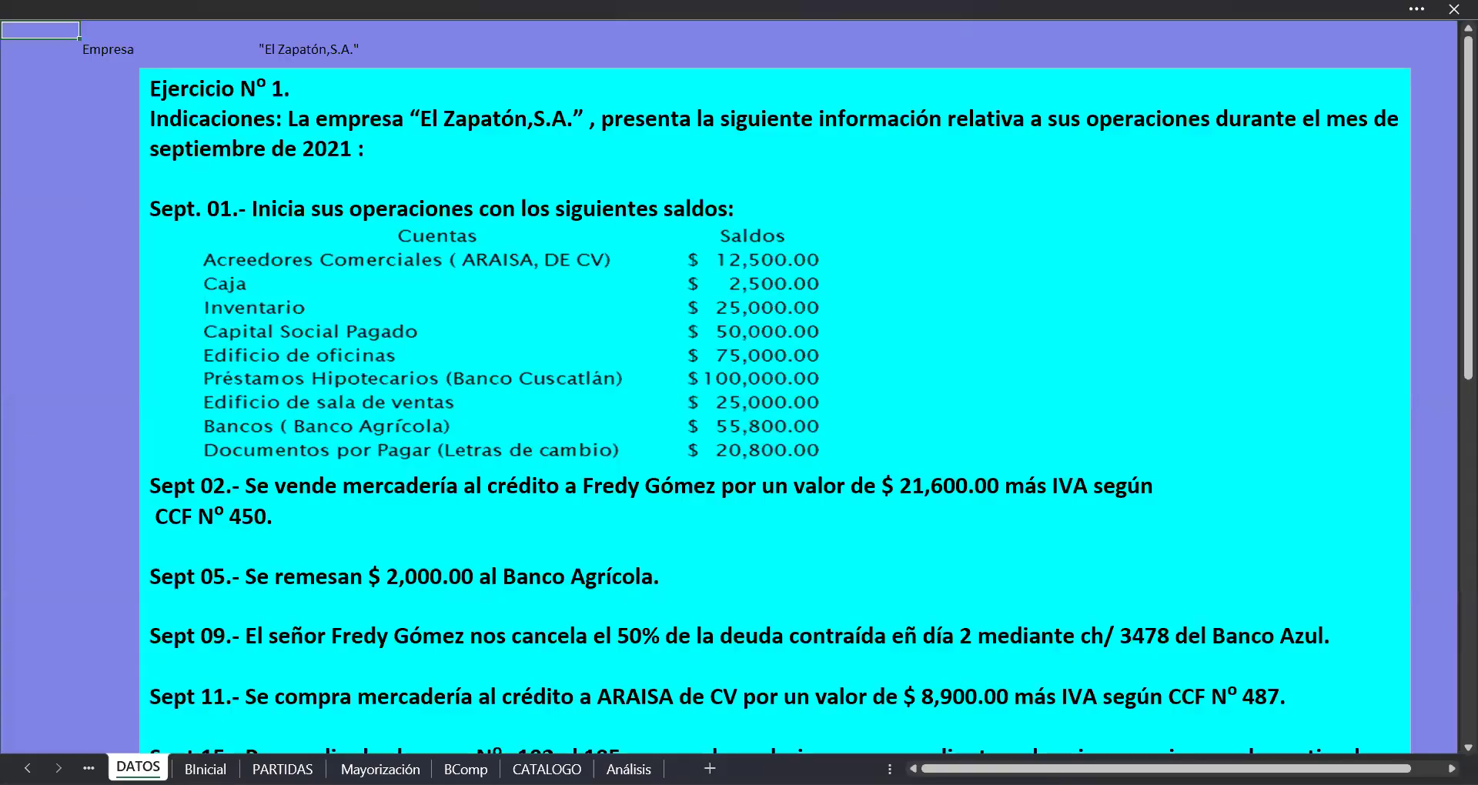
click(282, 769)
text(25000)
key(Return)
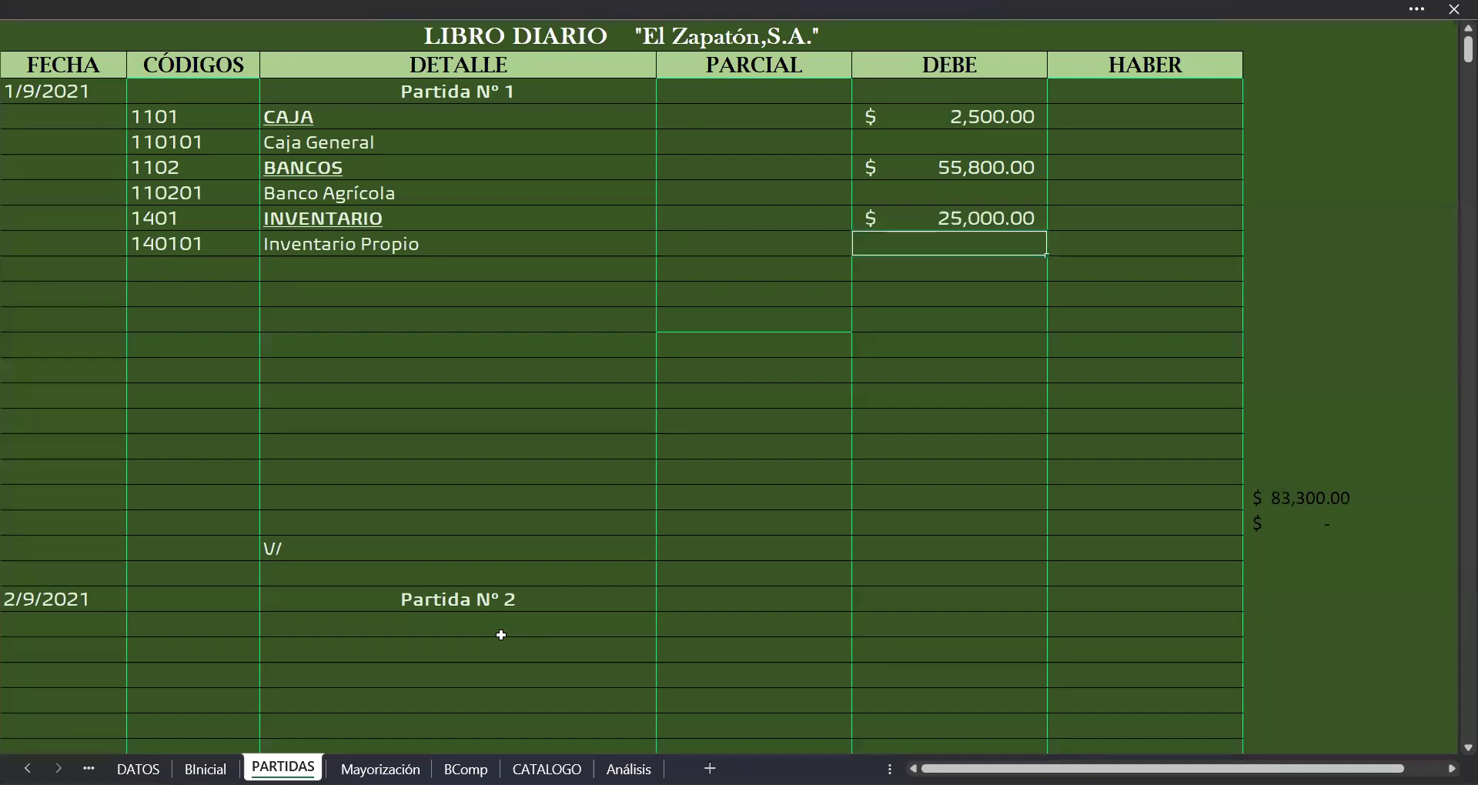
key(Left)
key(Left)
key(Down)
key(Left)
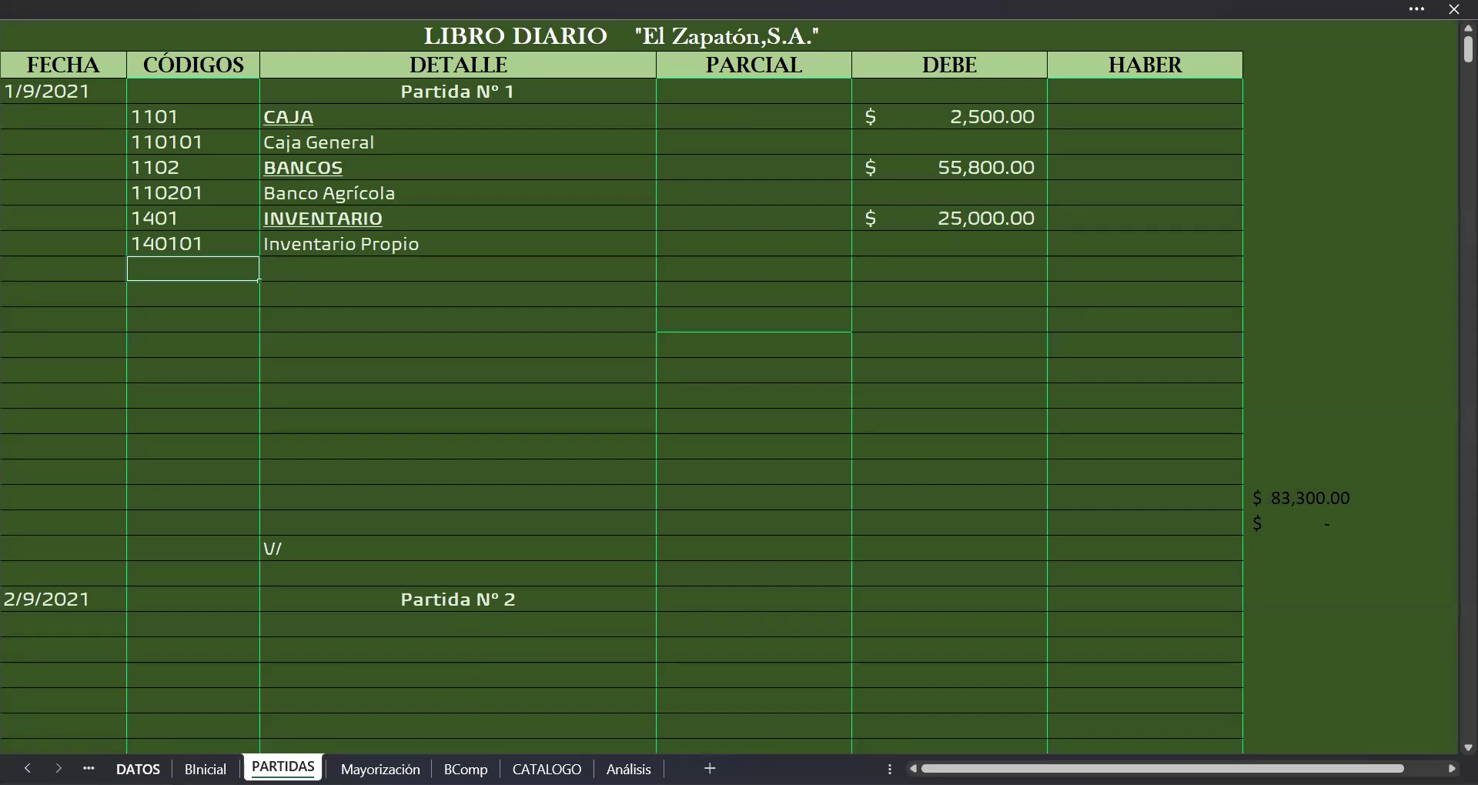
click(138, 769)
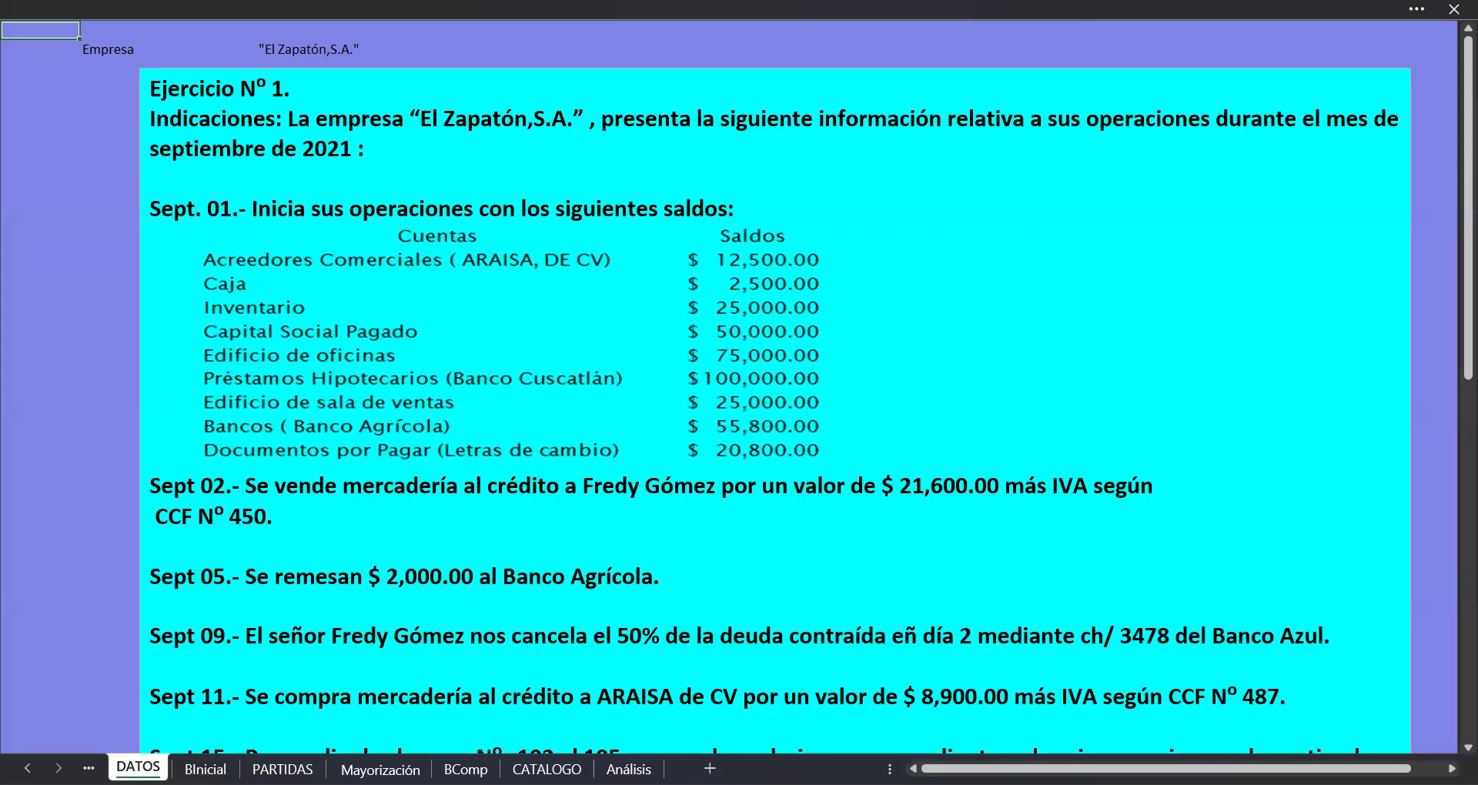
click(206, 769)
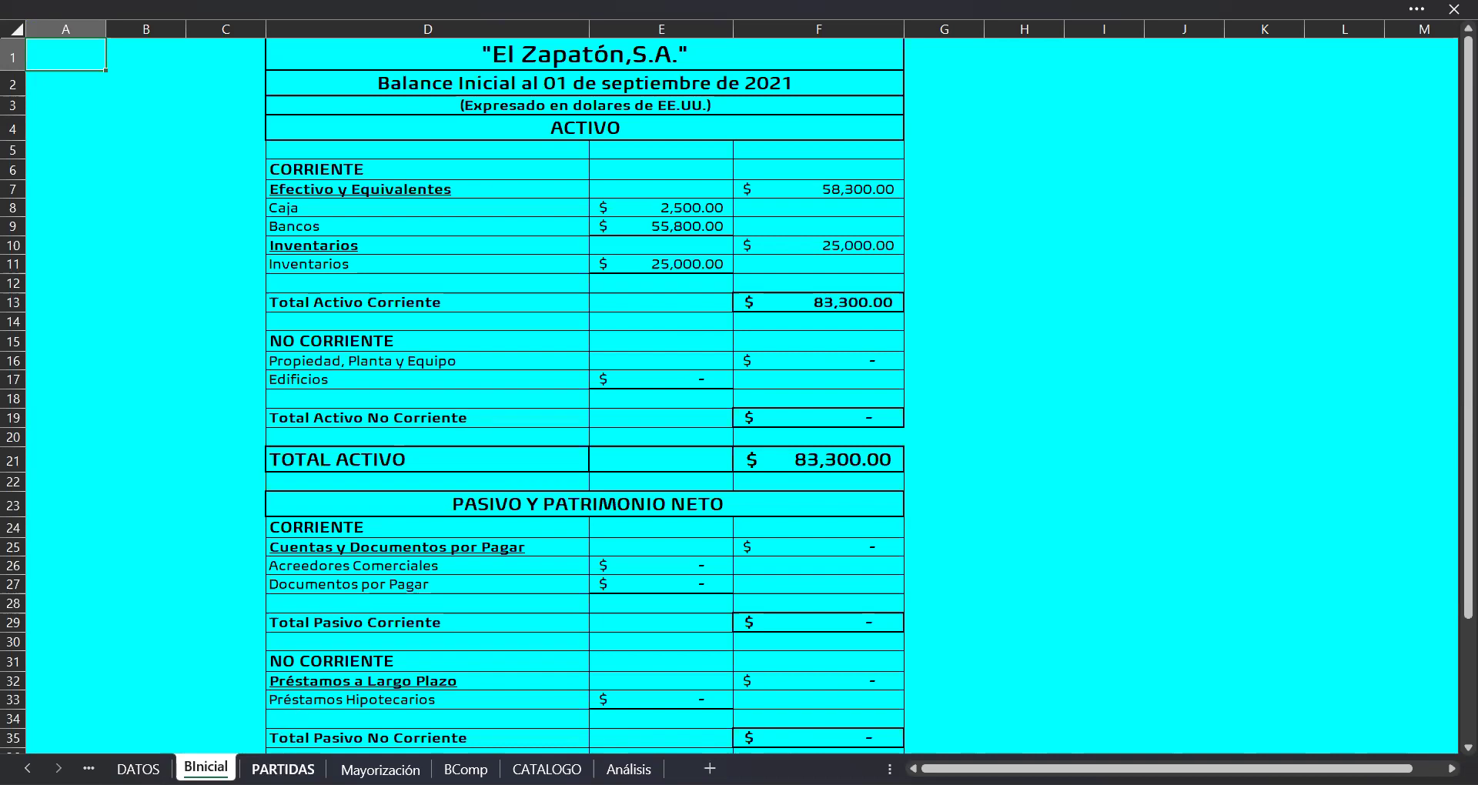
Enter EDIFICIOS code 1503 with sub-accounts 150301 and 150302, correcting the mistyped 1504.
click(282, 769)
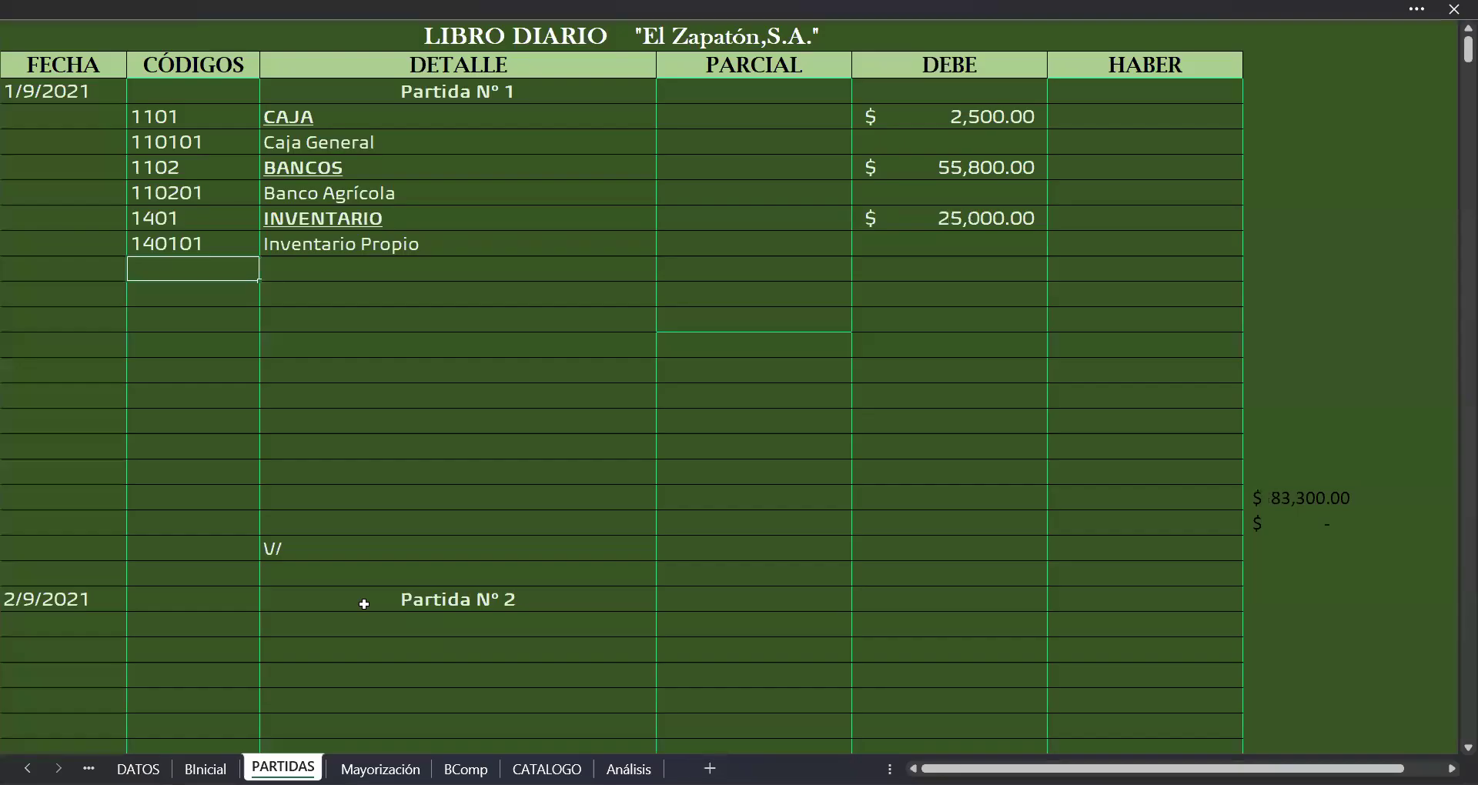
text(1504)
key(Tab)
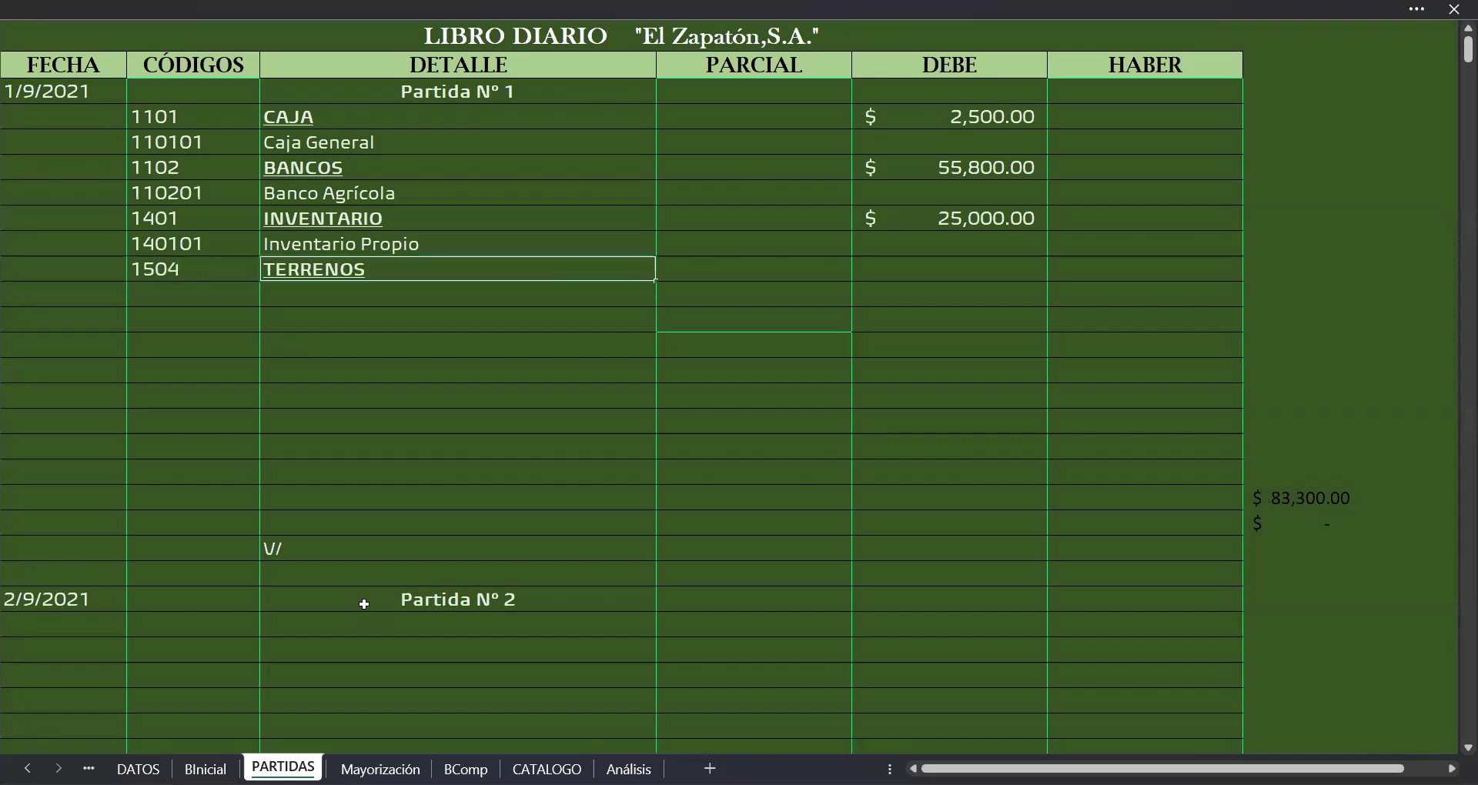
key(shift+Tab)
key(F2)
key(BackSpace)
text(3)
key(Return)
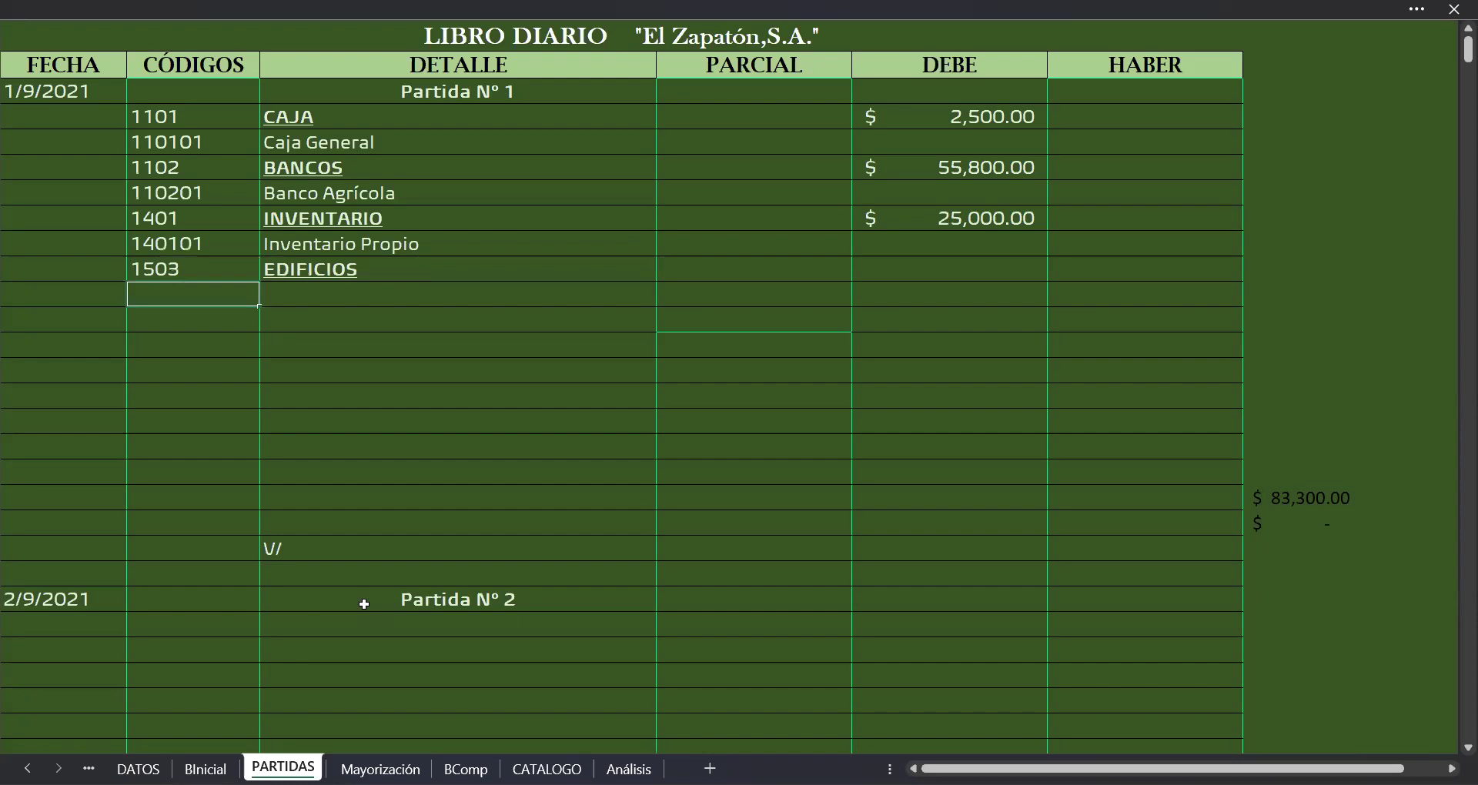
text(150301)
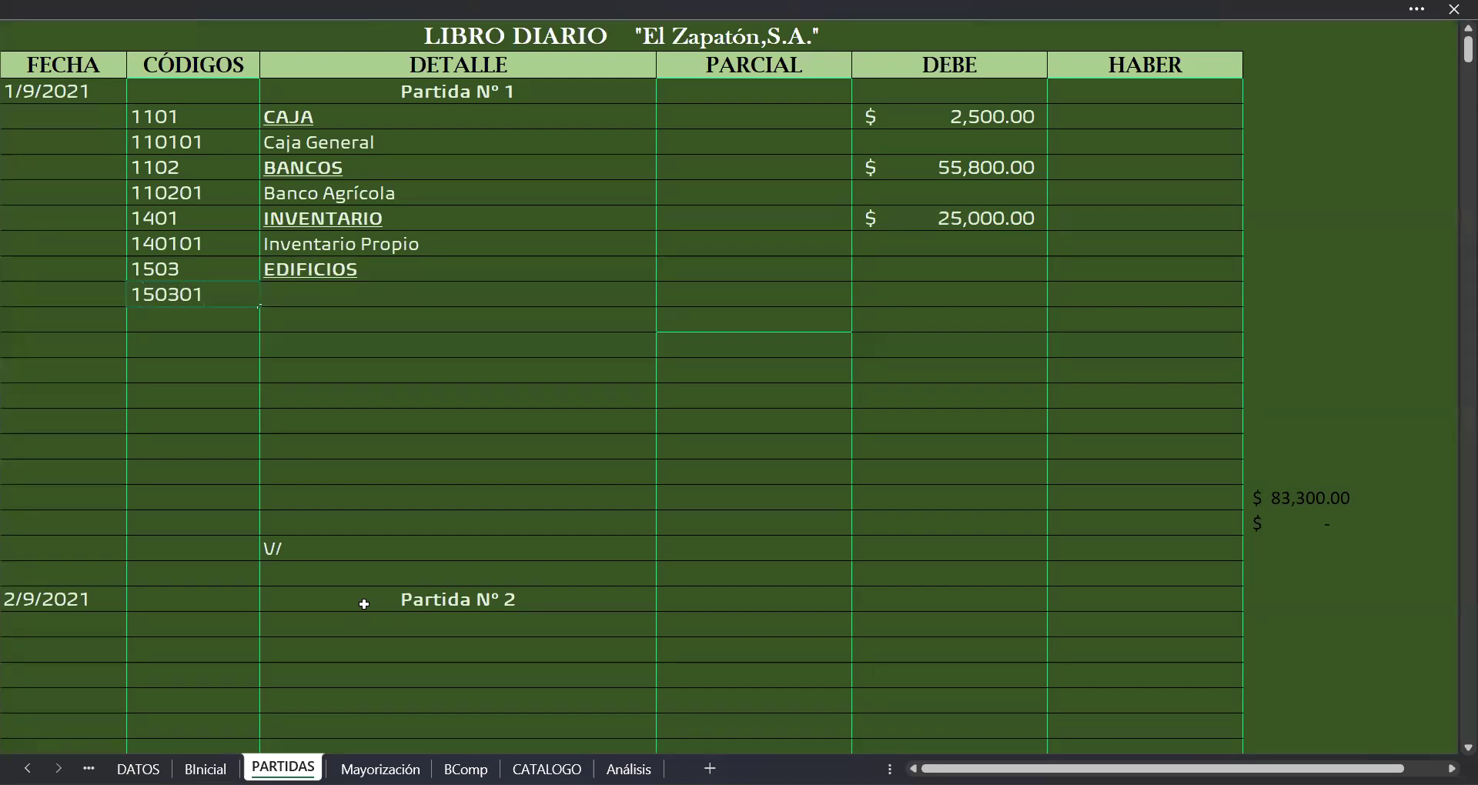
key(Return)
text(150)
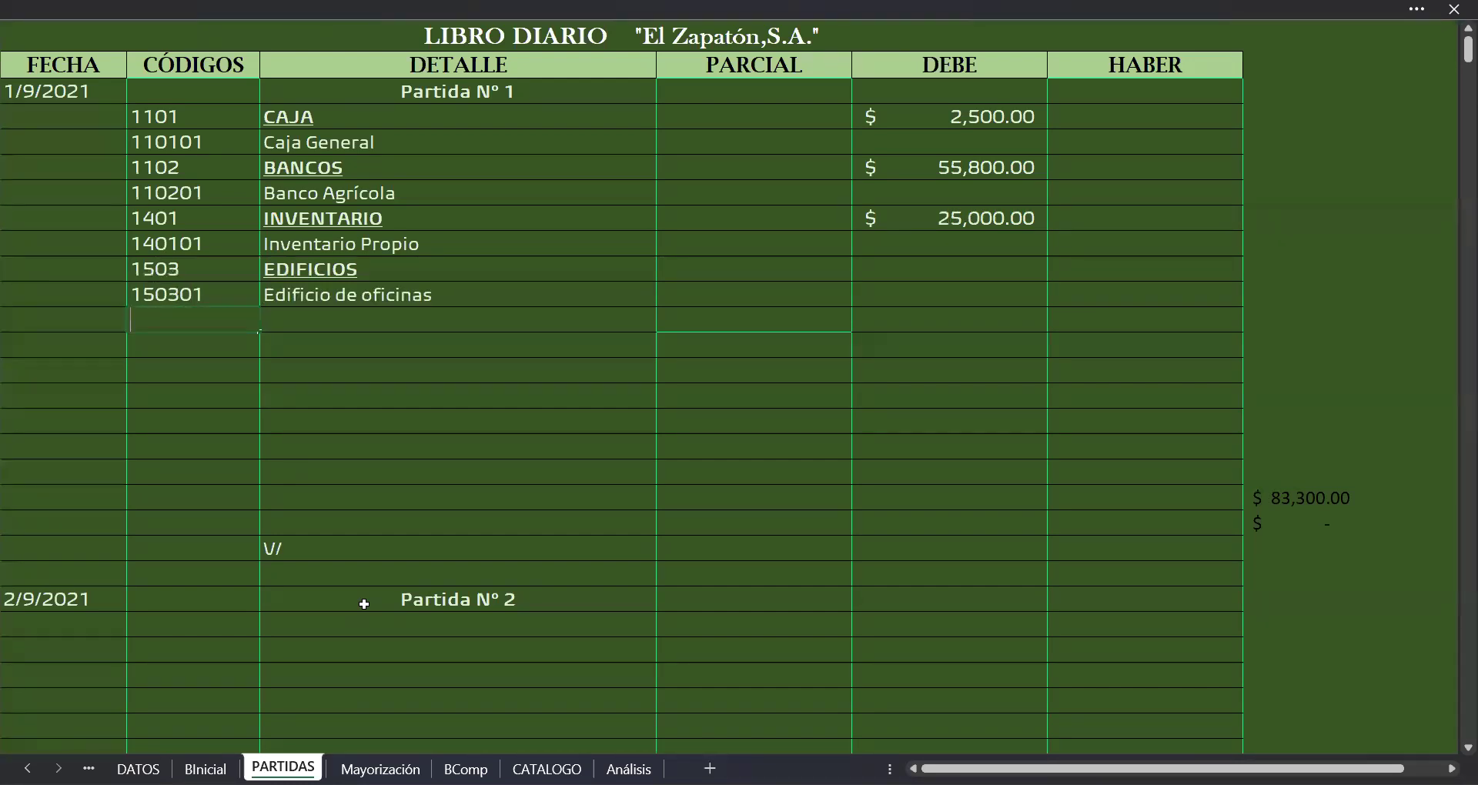
text(302)
key(Tab)
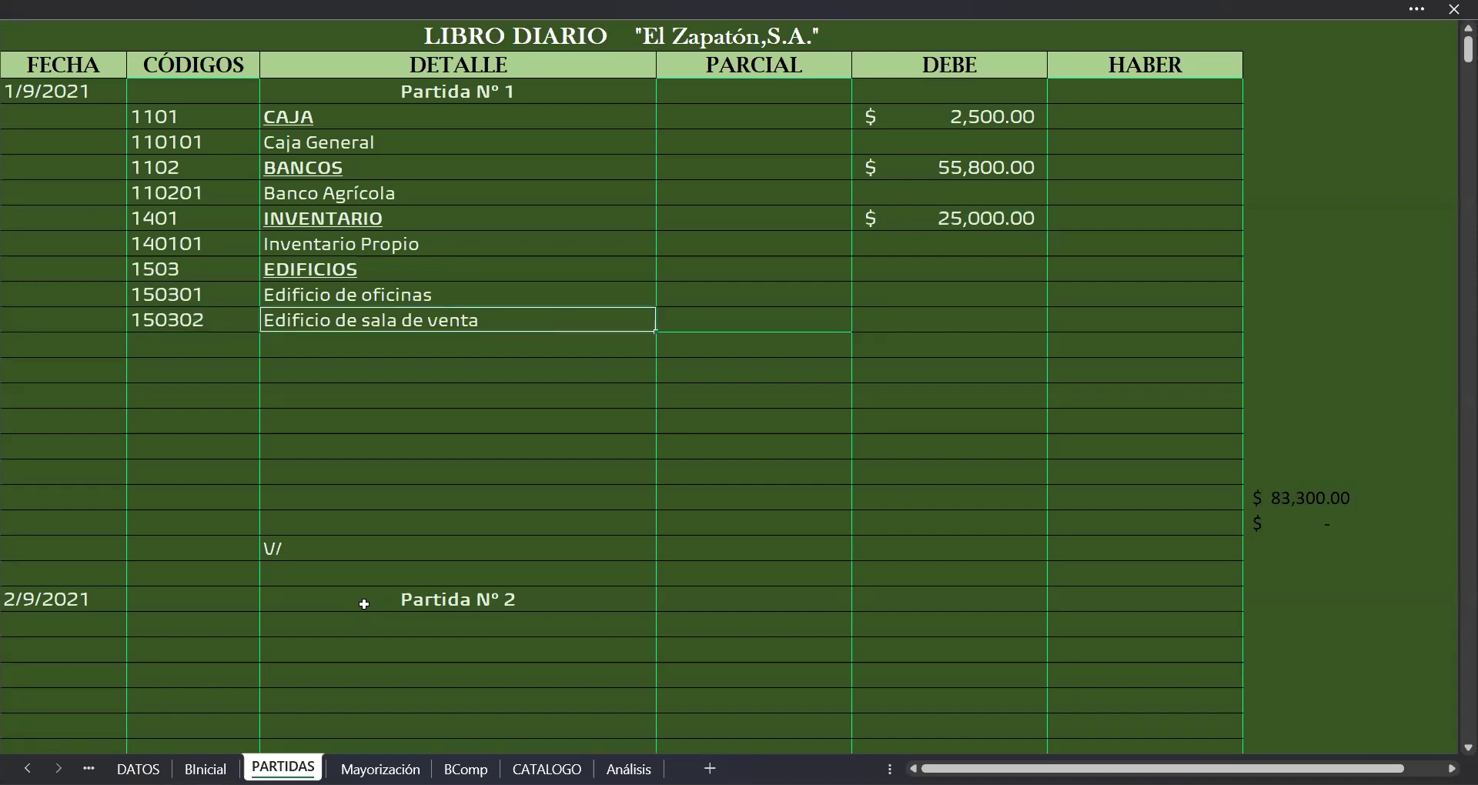
Enter PARCIAL amounts of 75,000 for the office building and 25,000 for the sales-room building.
click(788, 296)
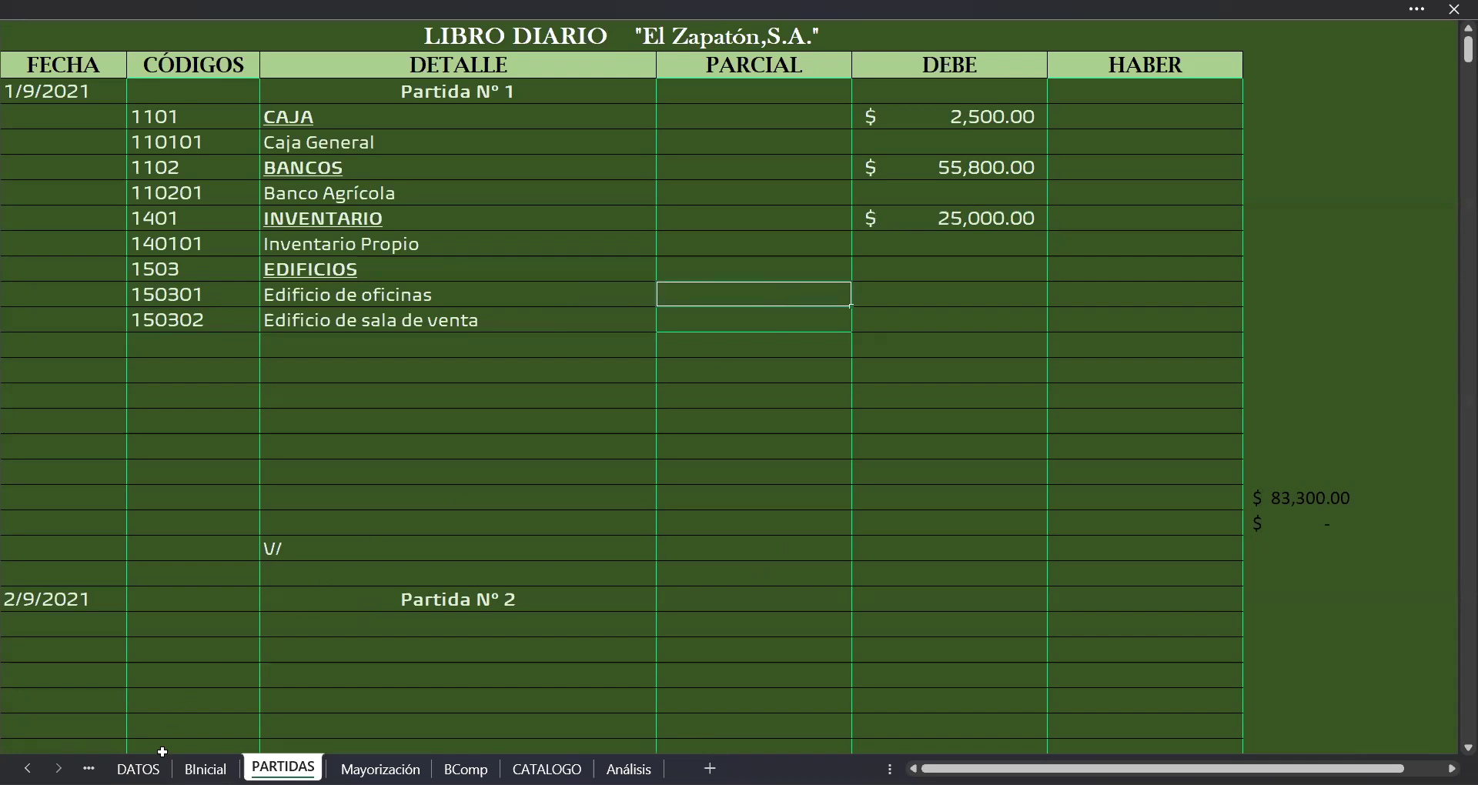
click(138, 769)
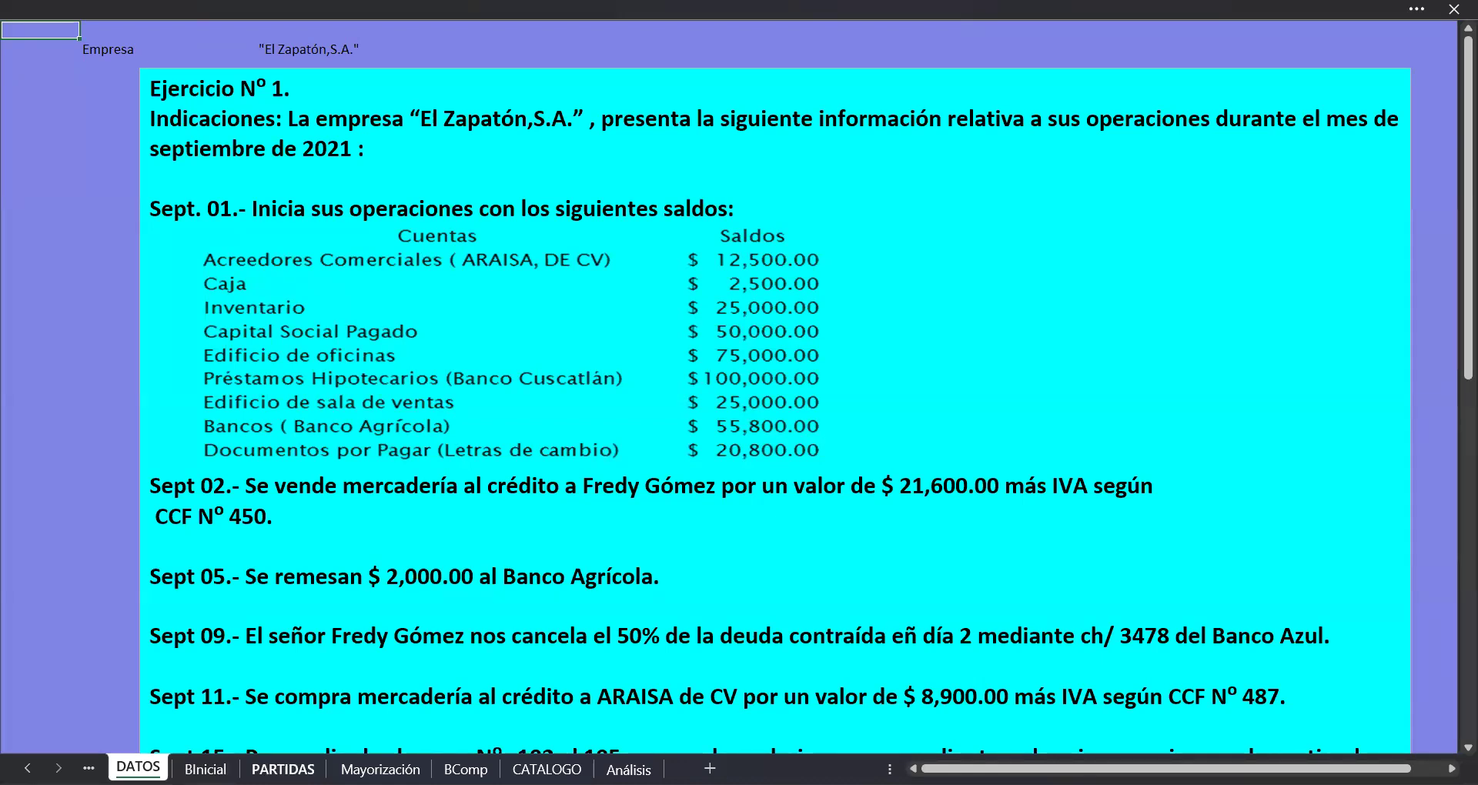
click(283, 768)
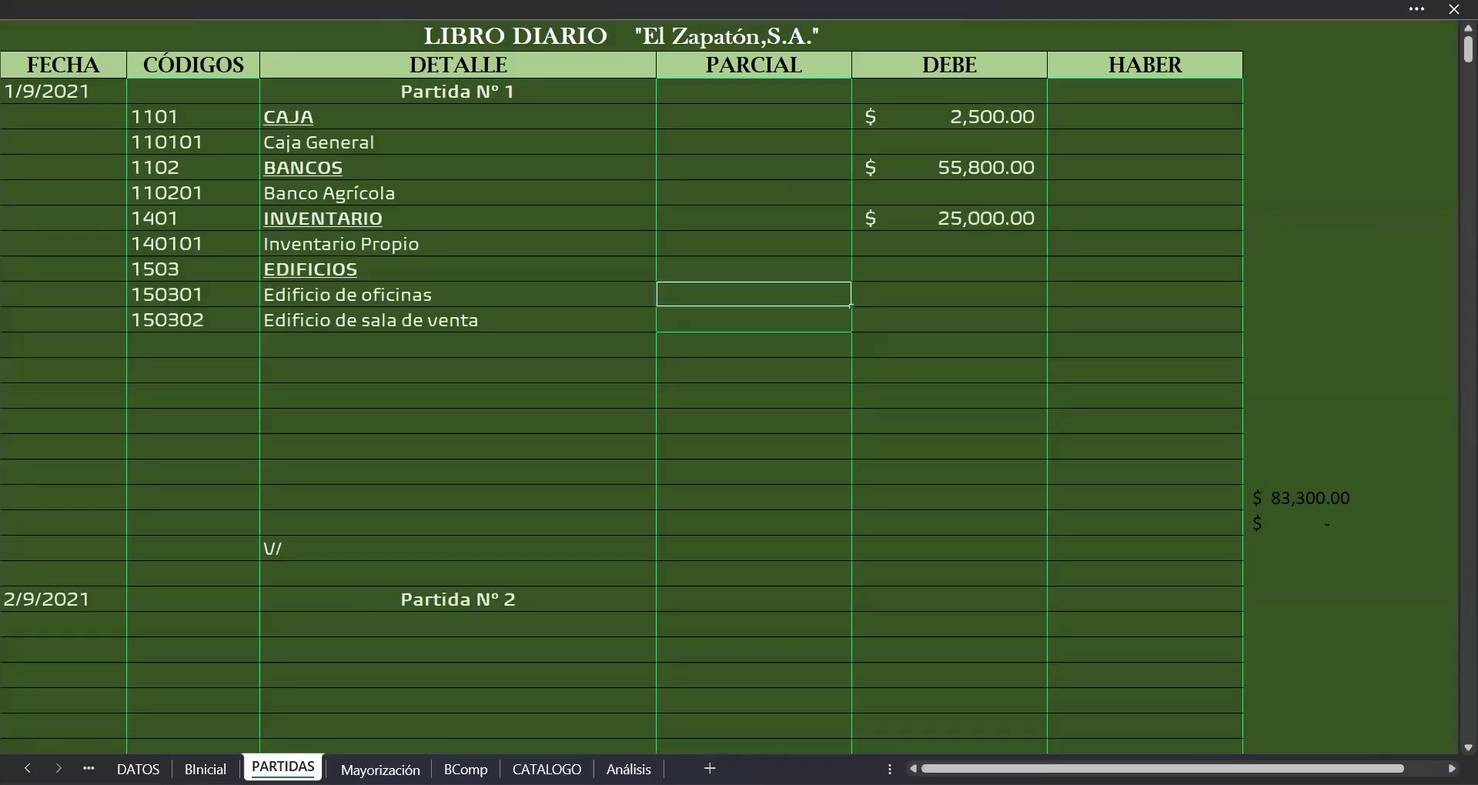
text(75000)
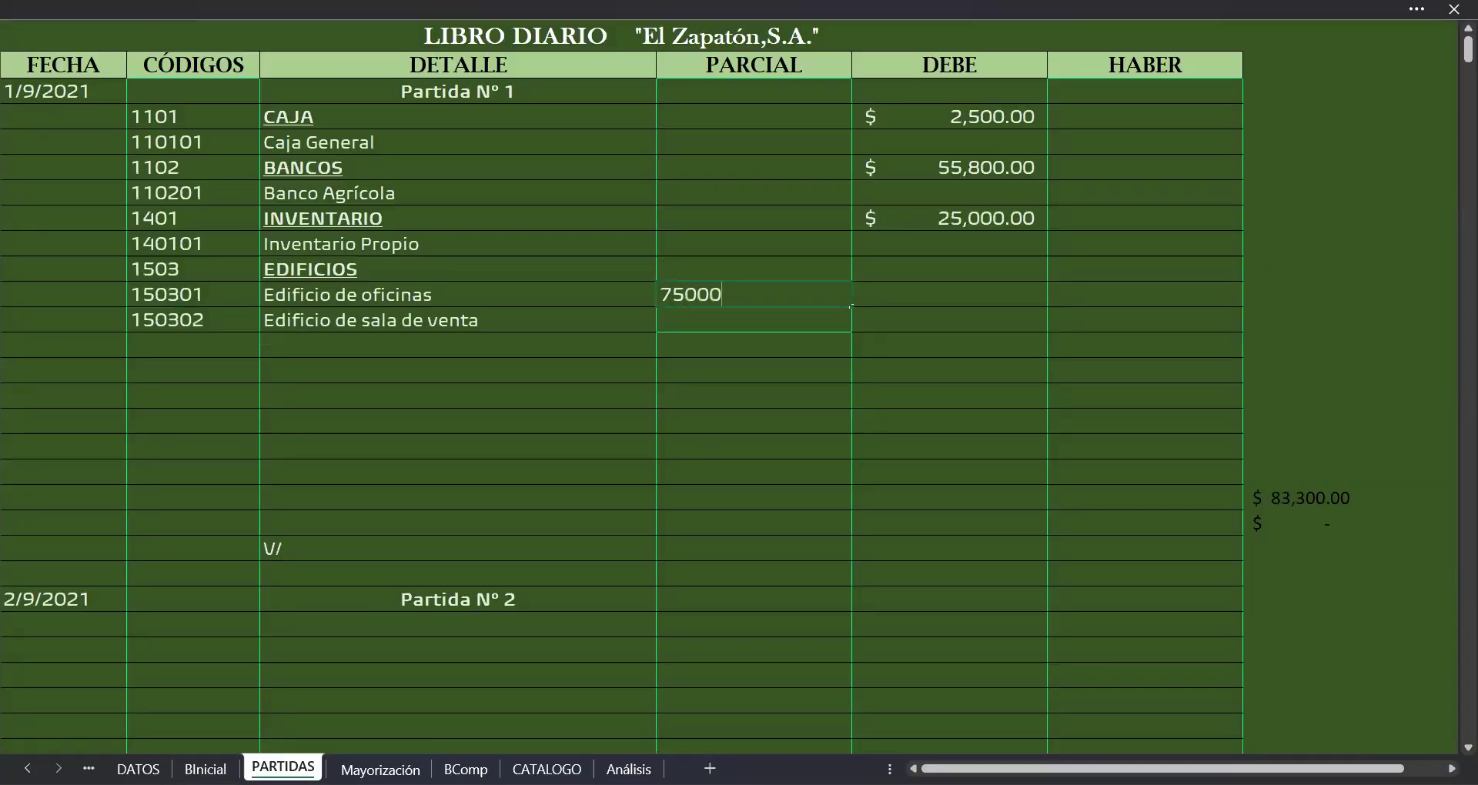
key(Return)
text(25000)
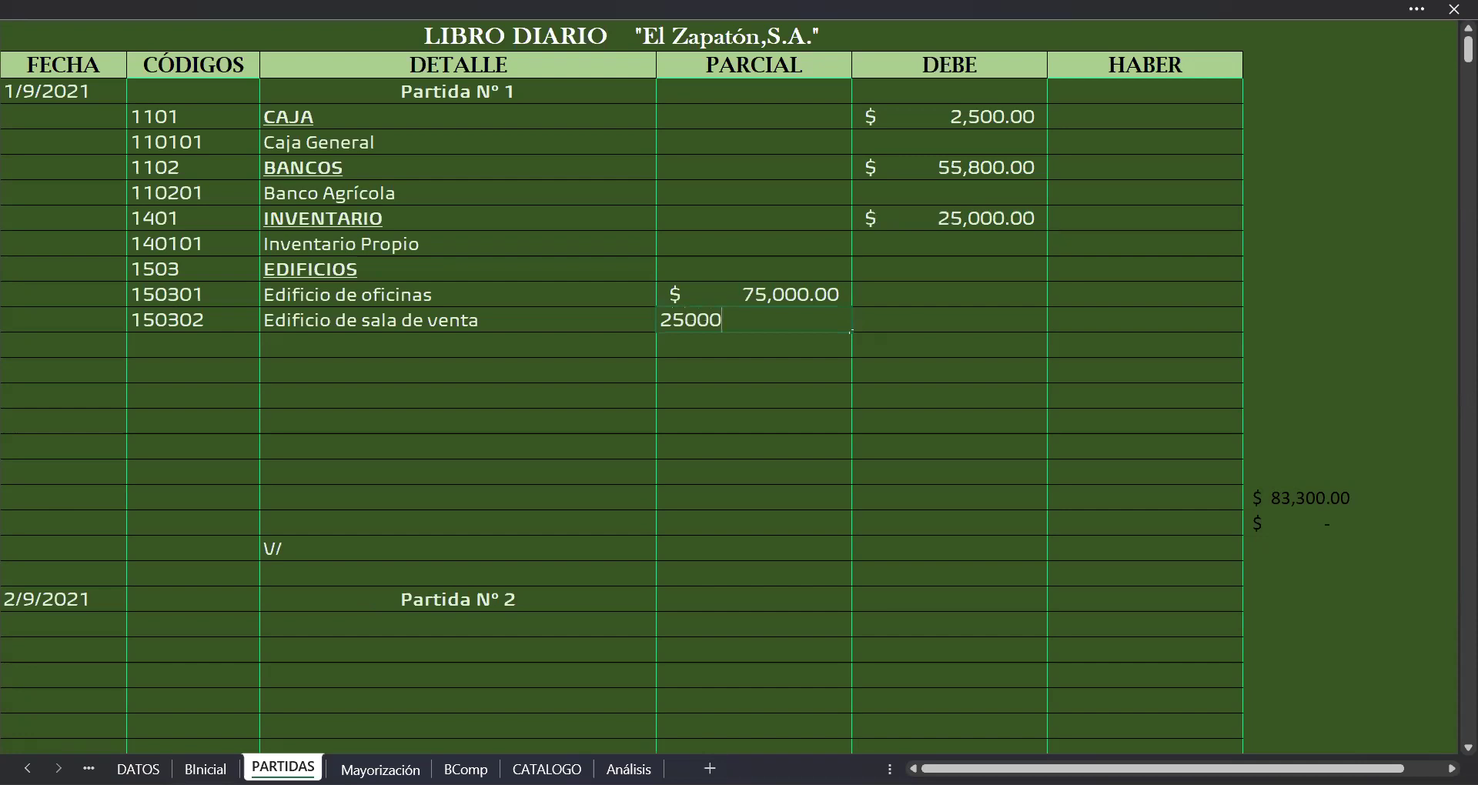
key(Tab)
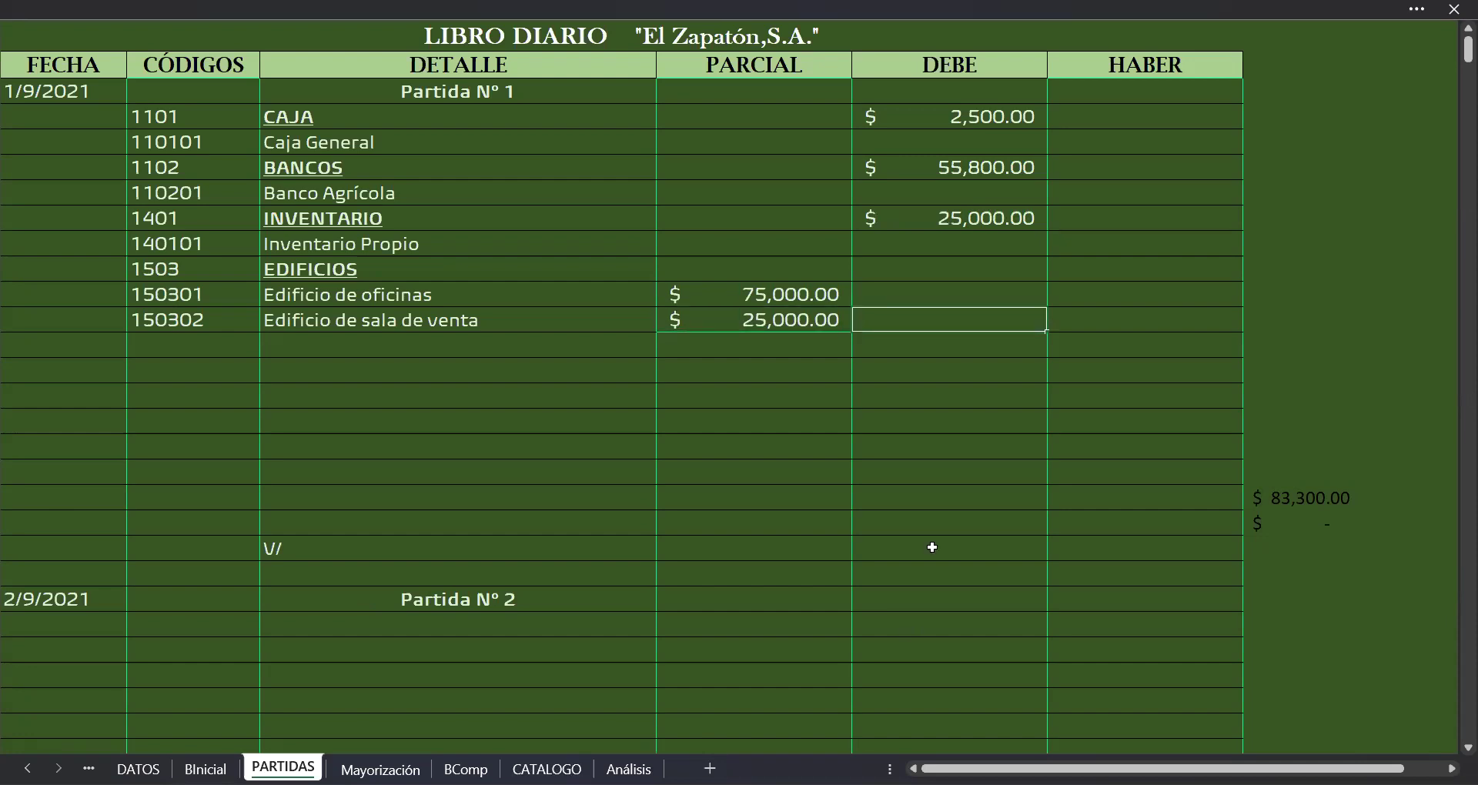
Debit EDIFICIOS with the formula =D11+D12, giving $100,000.00.
click(925, 274)
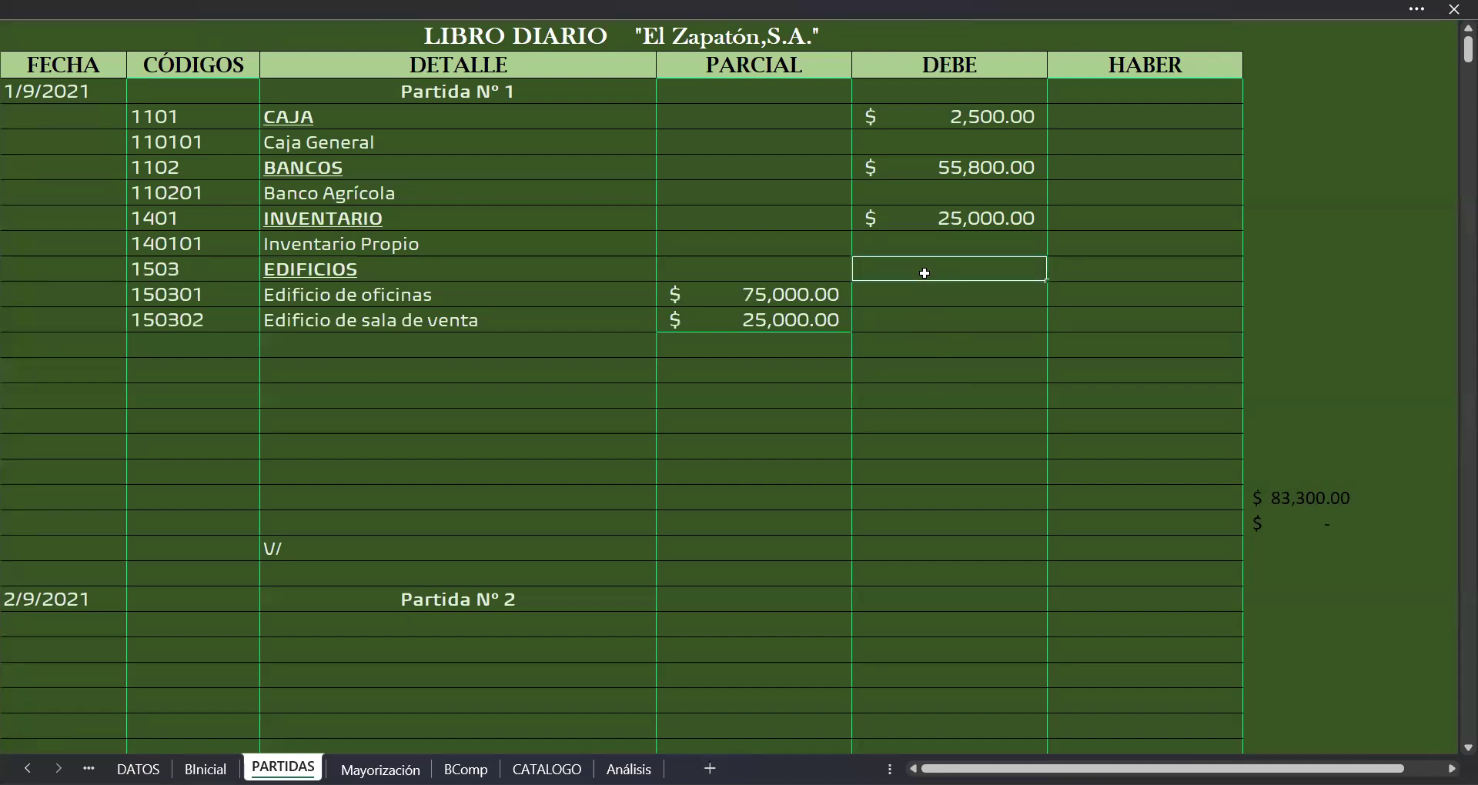
text(=)
key(Left)
key(Down)
text(+)
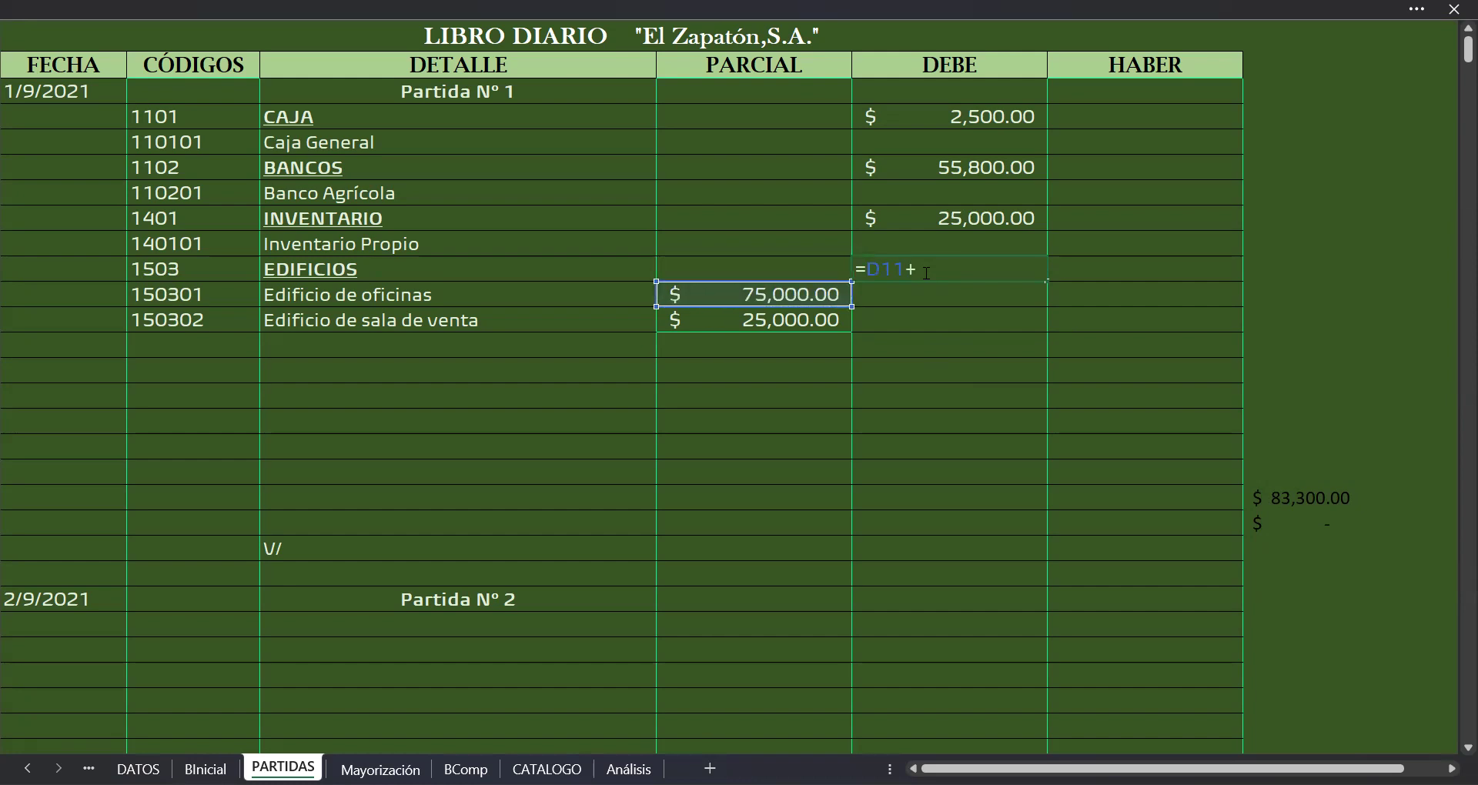
key(Down)
key(Down)
key(Left)
key(Return)
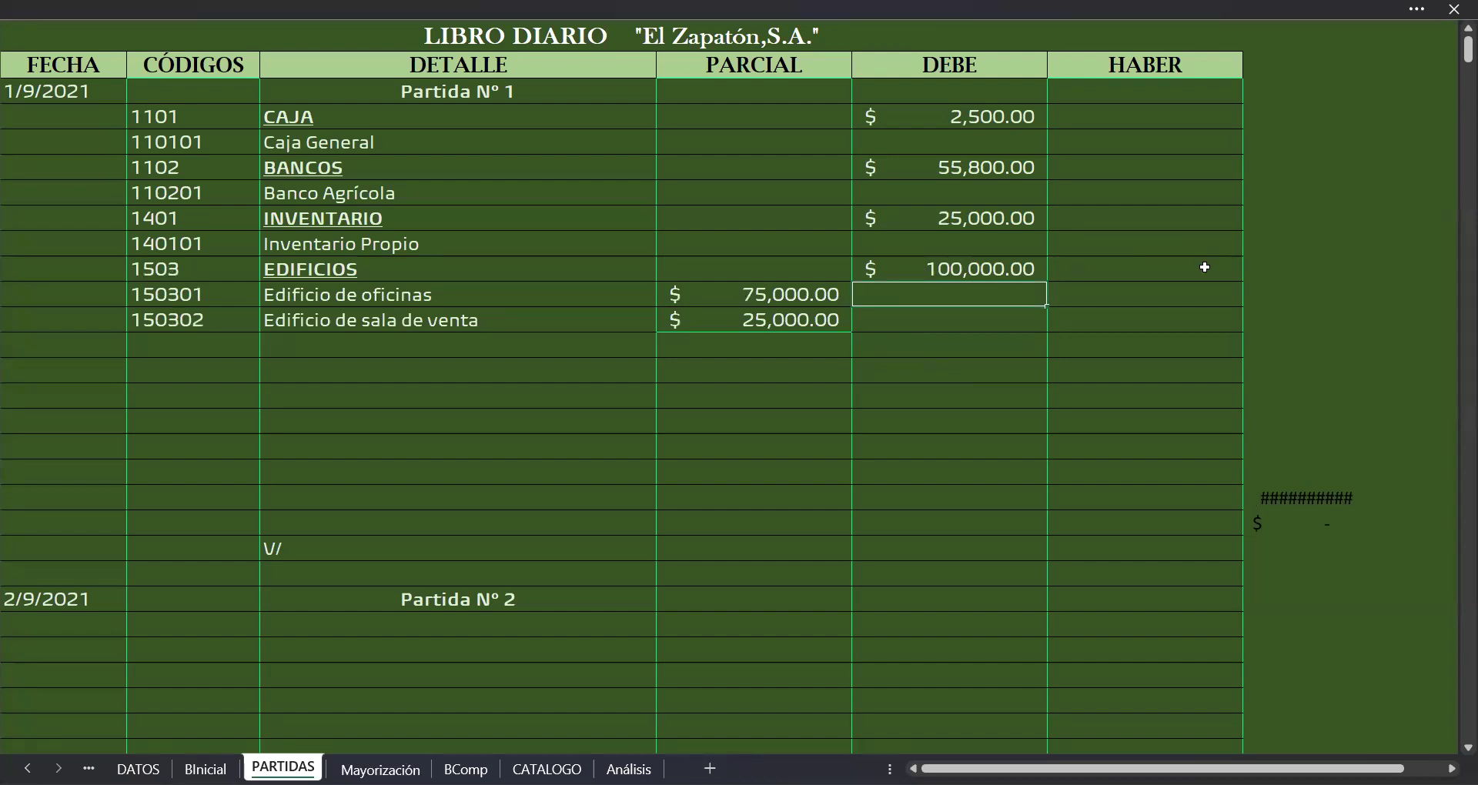
click(727, 394)
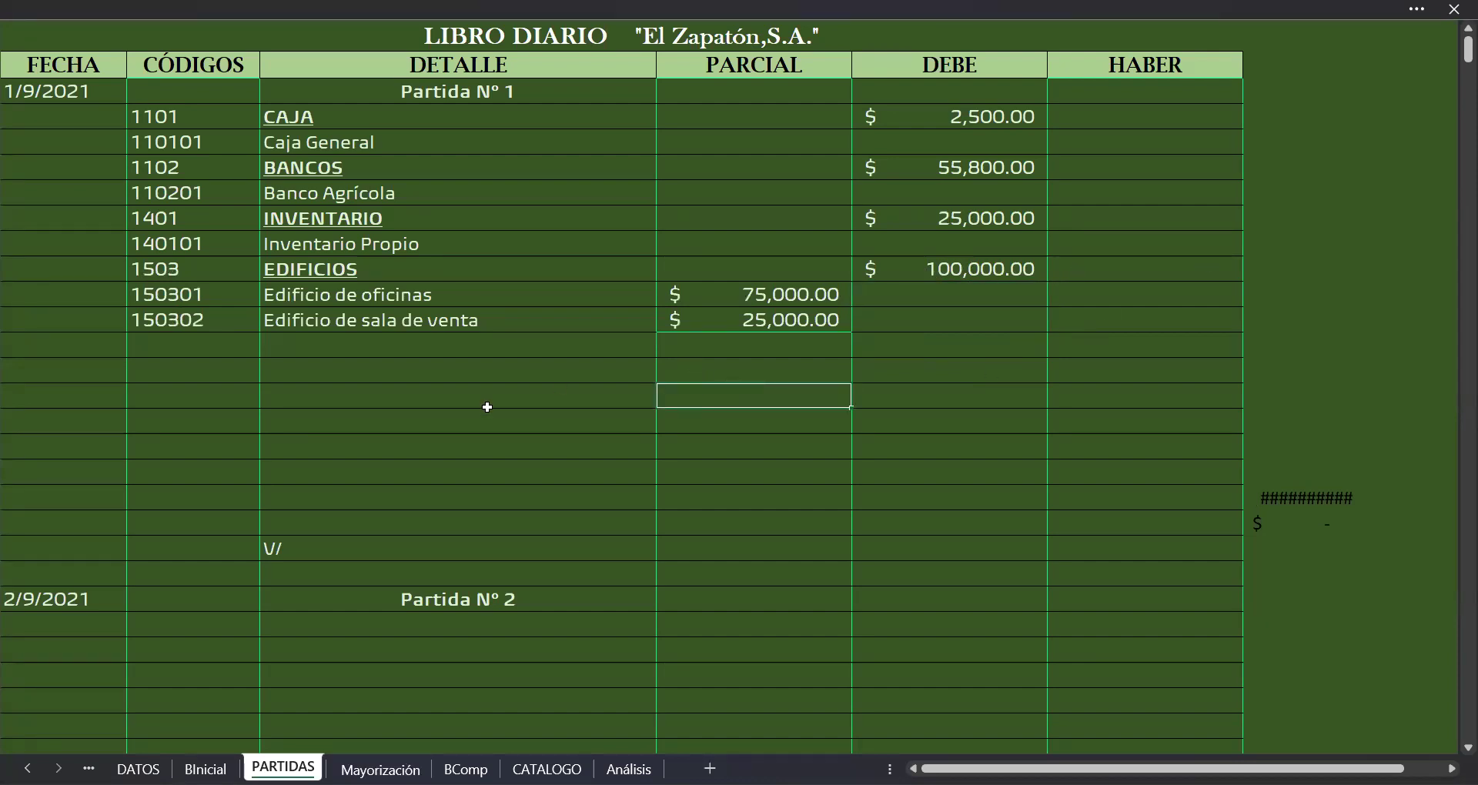
Review Balance Inicial showing Edificios at 100,000.00 and Total Activo at 183,300.00.
click(139, 768)
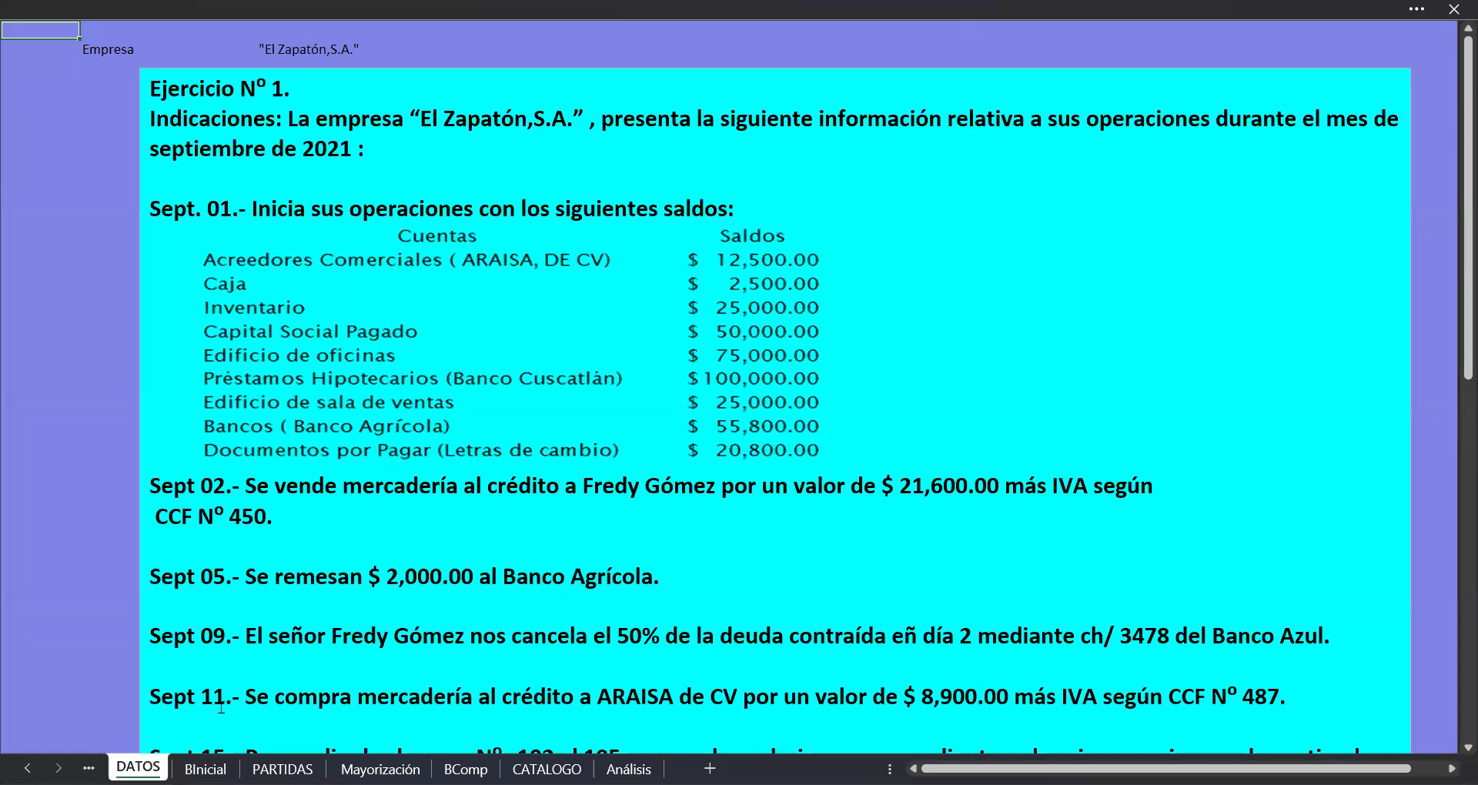
click(205, 768)
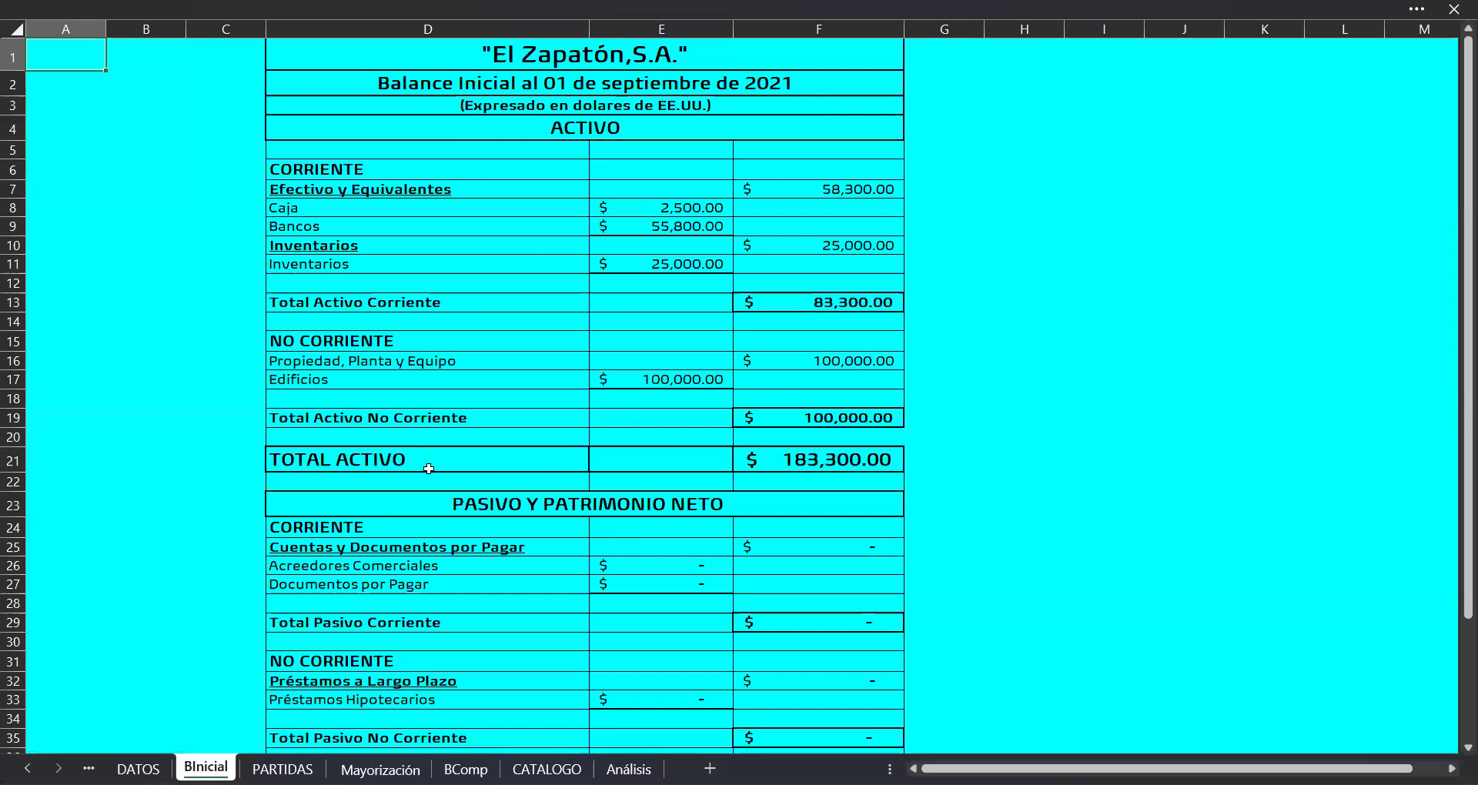
scroll(429, 468, down, 2)
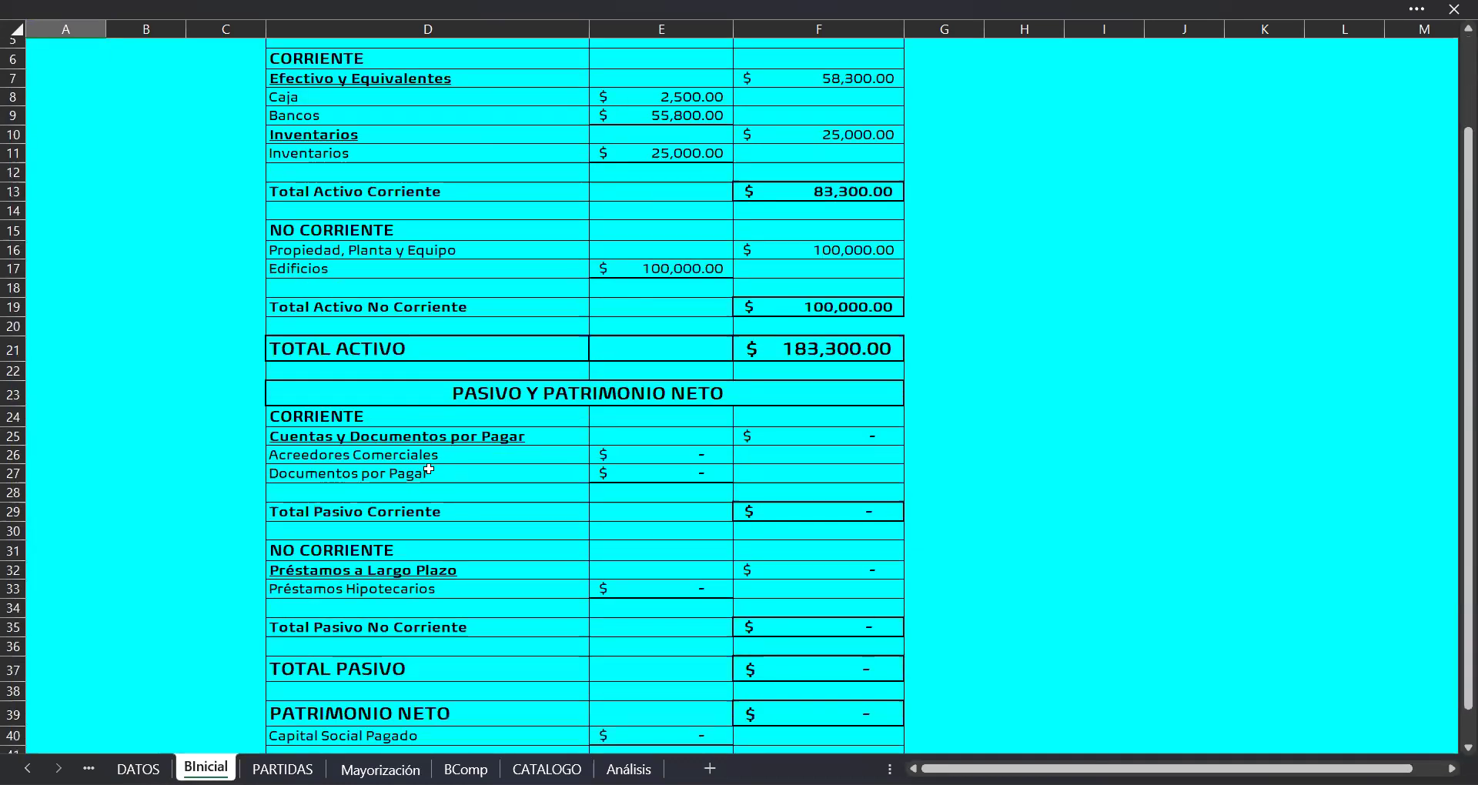
scroll(429, 468, down, 1)
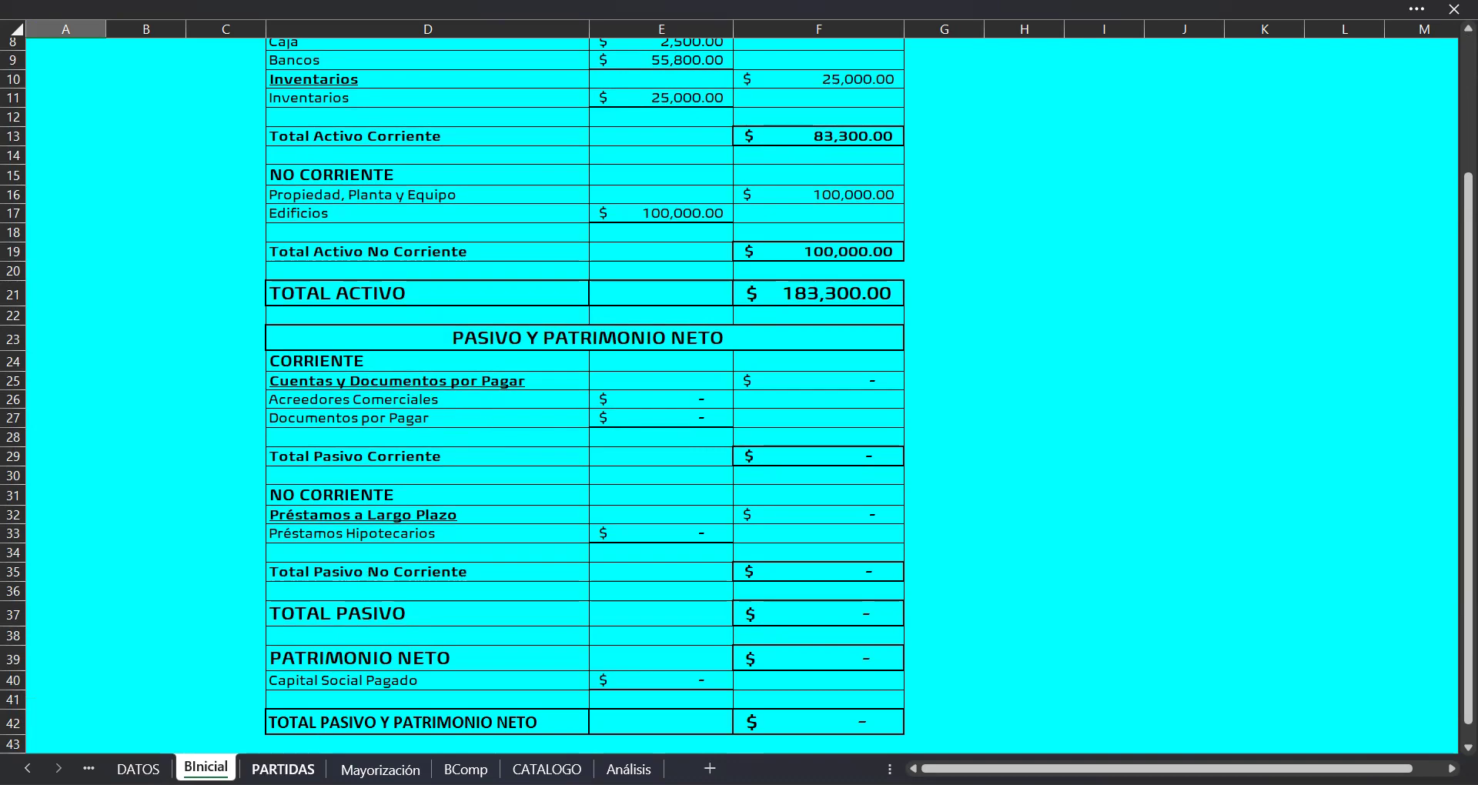
Add ACREEDORES COMERCIALES code 2101 with sub-account 210101 ARAISA de CV below the buildings.
click(283, 767)
click(221, 349)
text(2101)
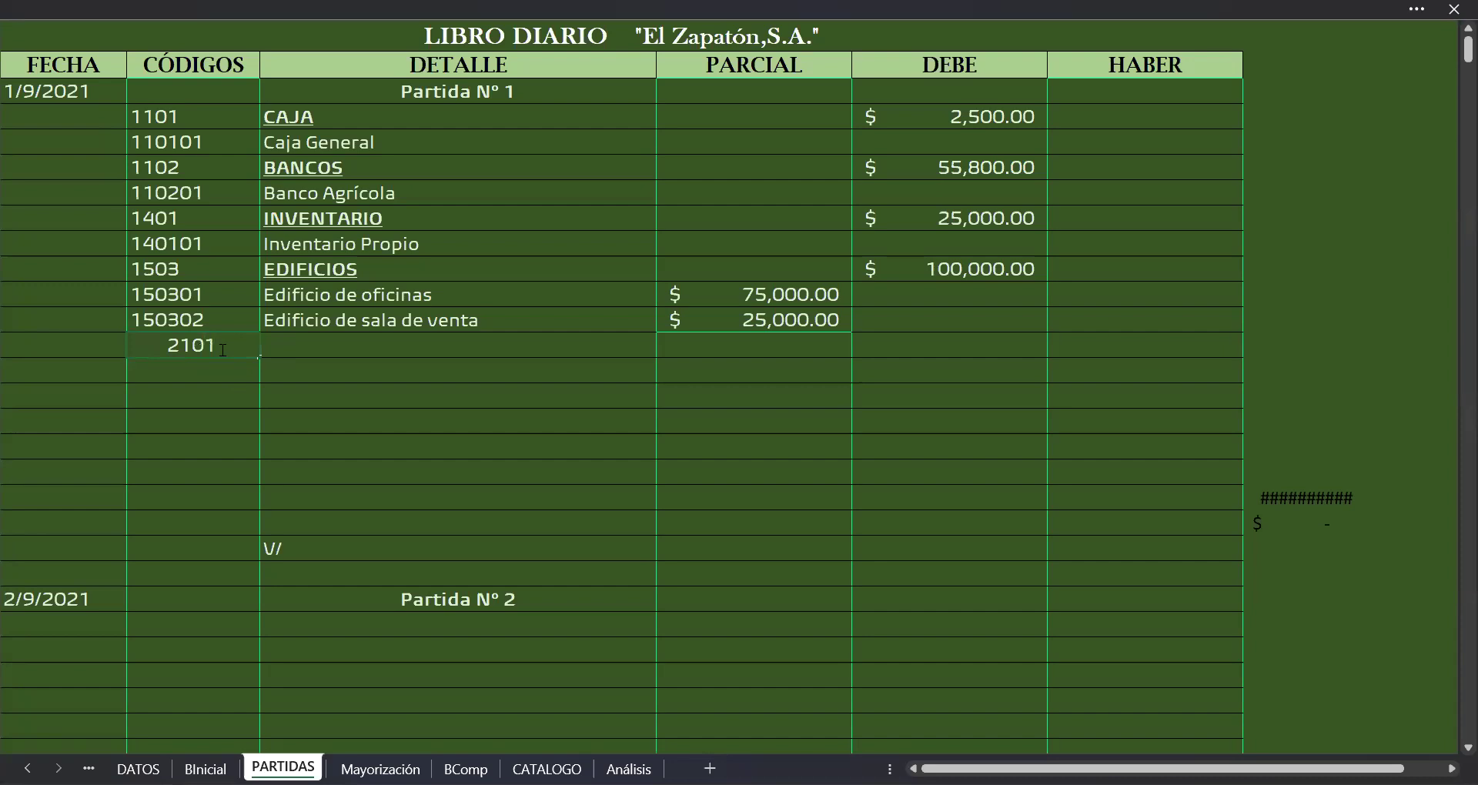
key(Tab)
key(Down)
key(Left)
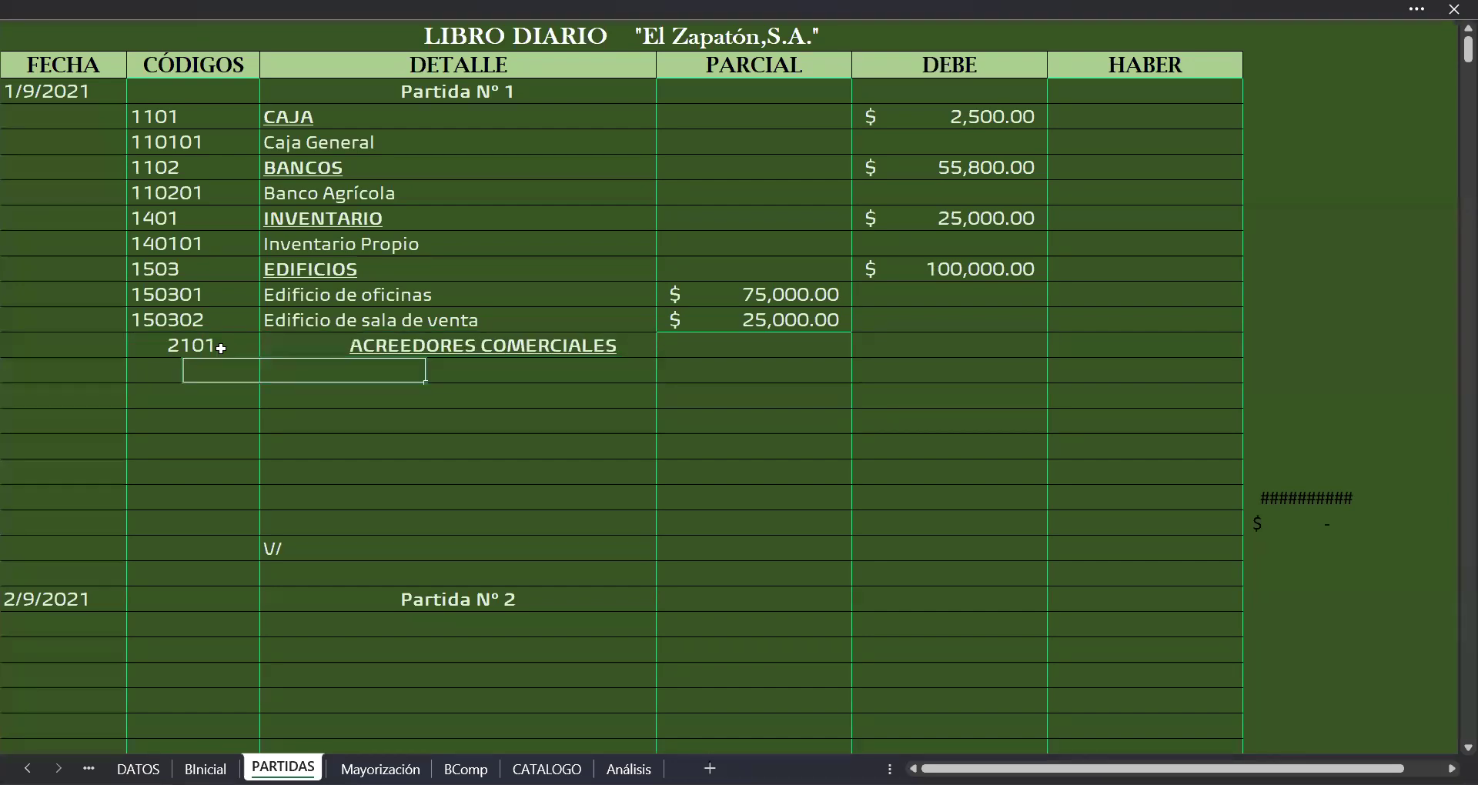
text(210101)
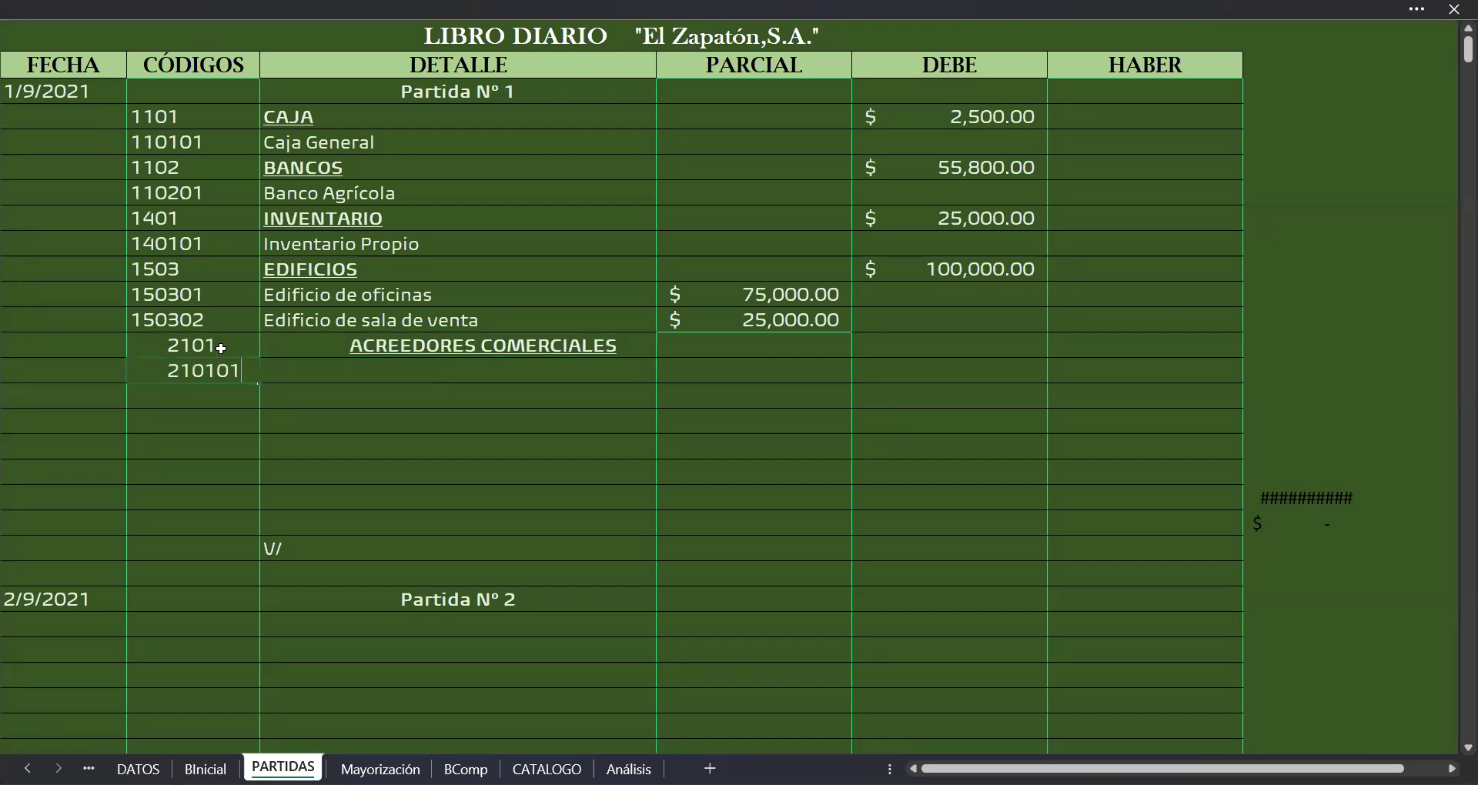
key(Tab)
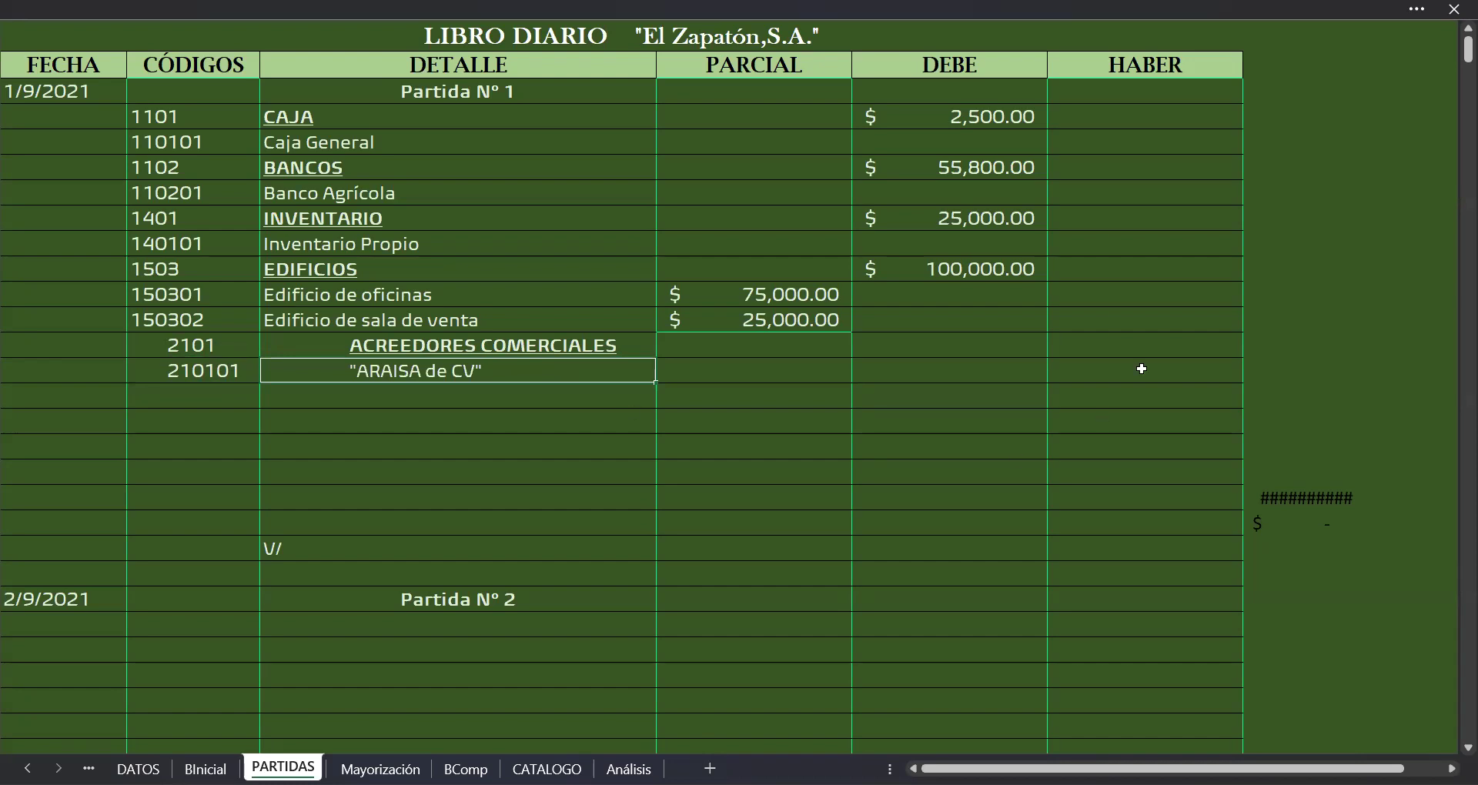
Credit ACREEDORES COMERCIALES $12,500.00 in the HABER column.
click(1088, 342)
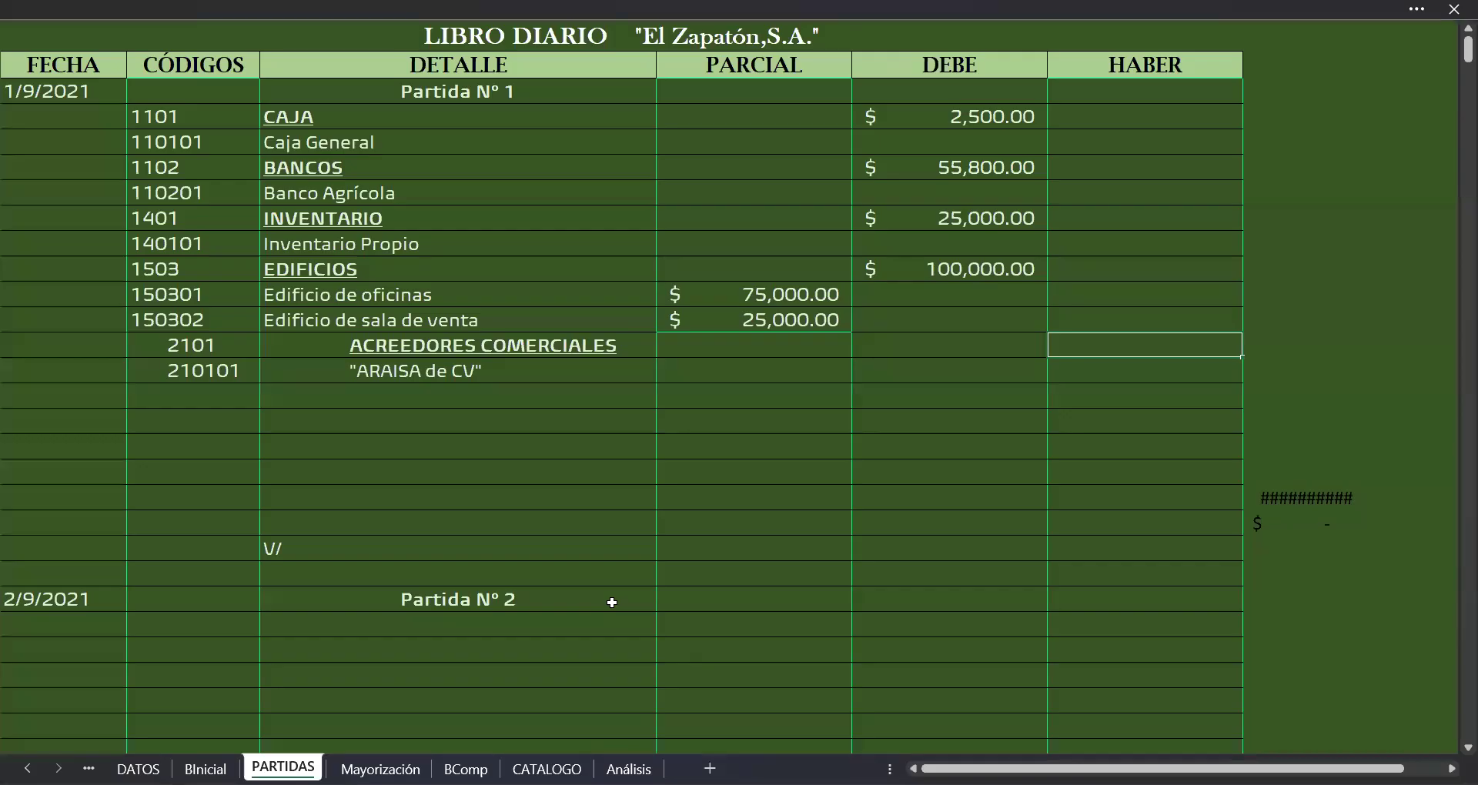
text(12500)
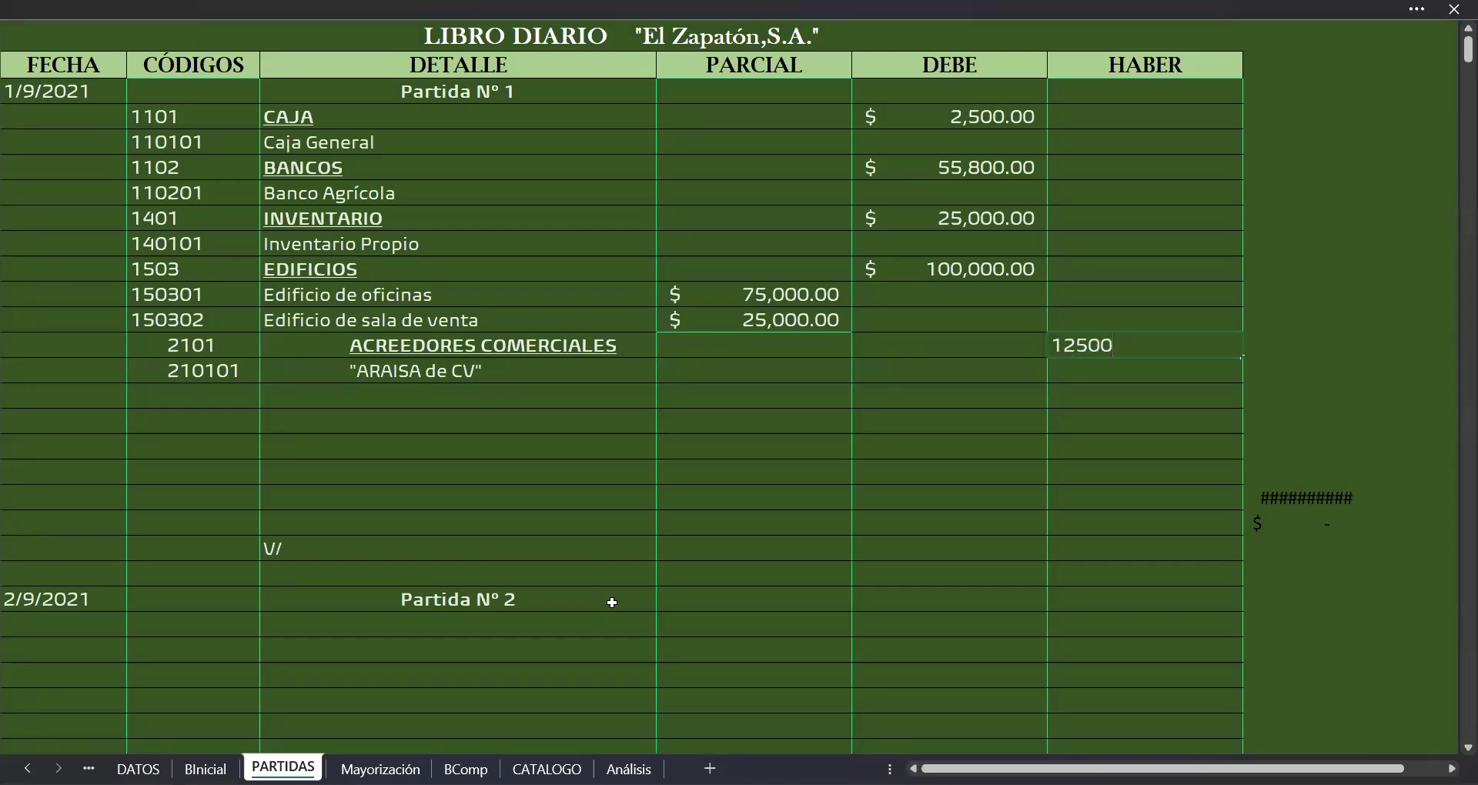
key(Return)
key(Left)
key(Left)
key(Left)
key(Down)
key(Left)
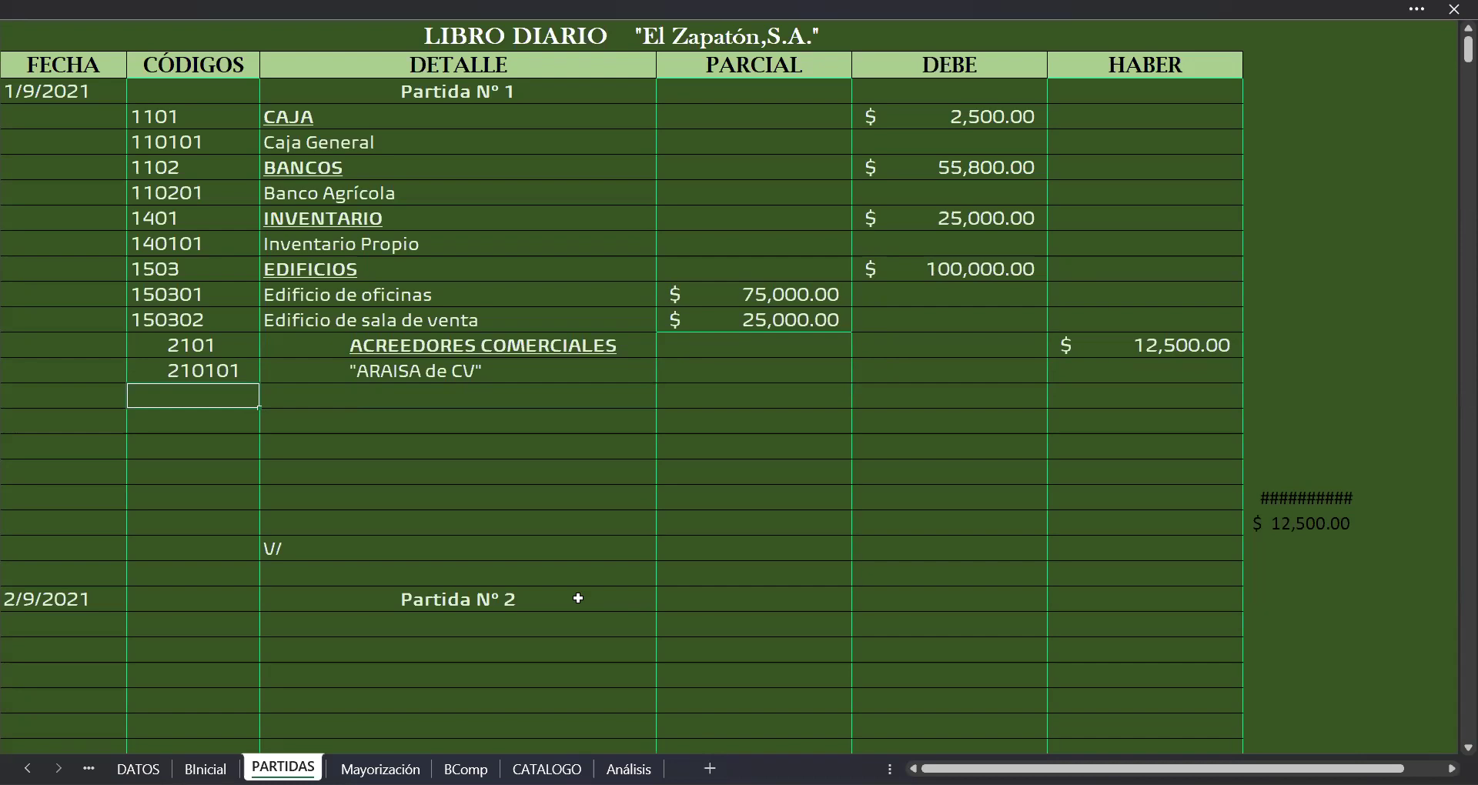
Add DOCUMENTOS POR PAGAR (2102, 210201) and credit it $20,800.00.
text(2102)
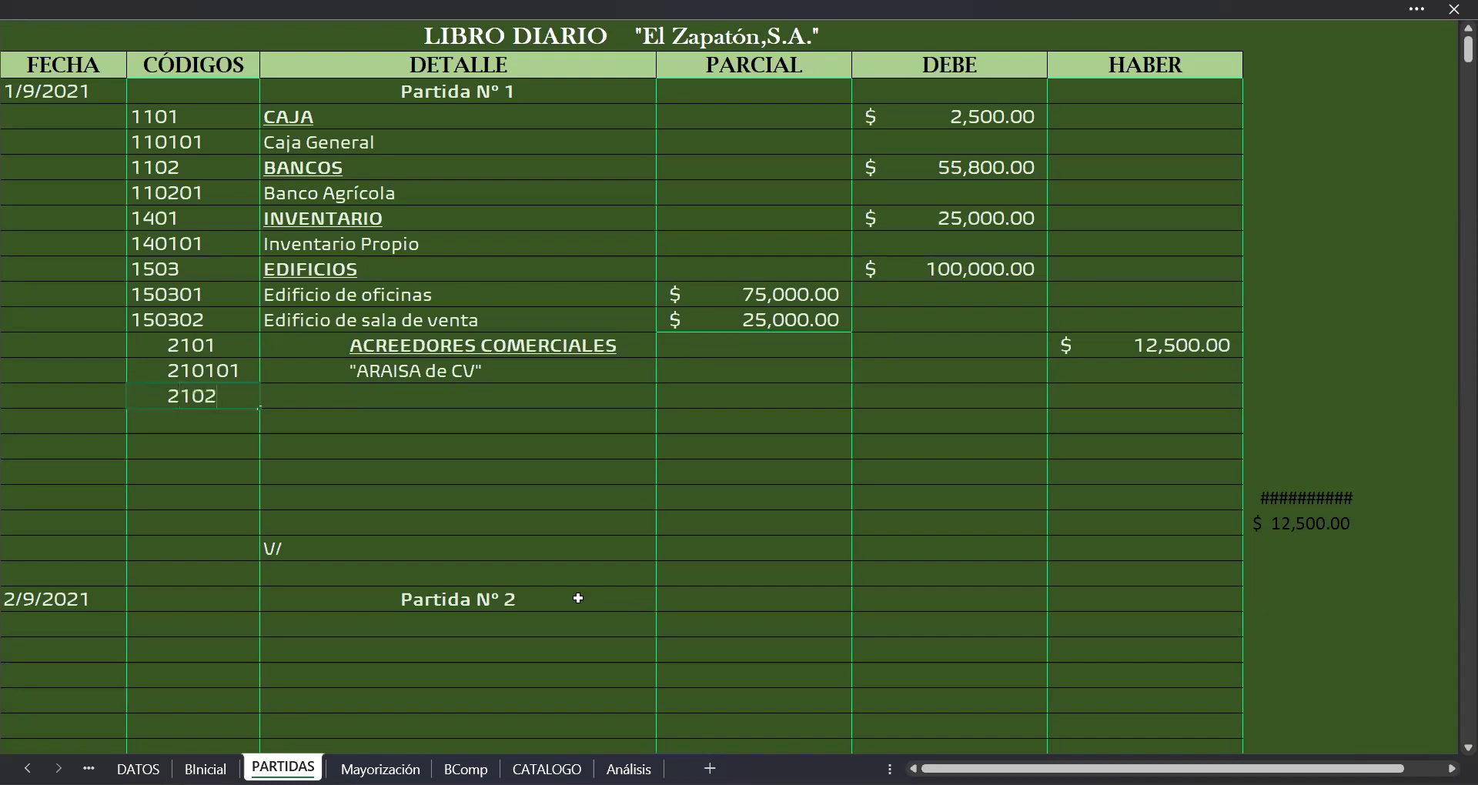
key(Return)
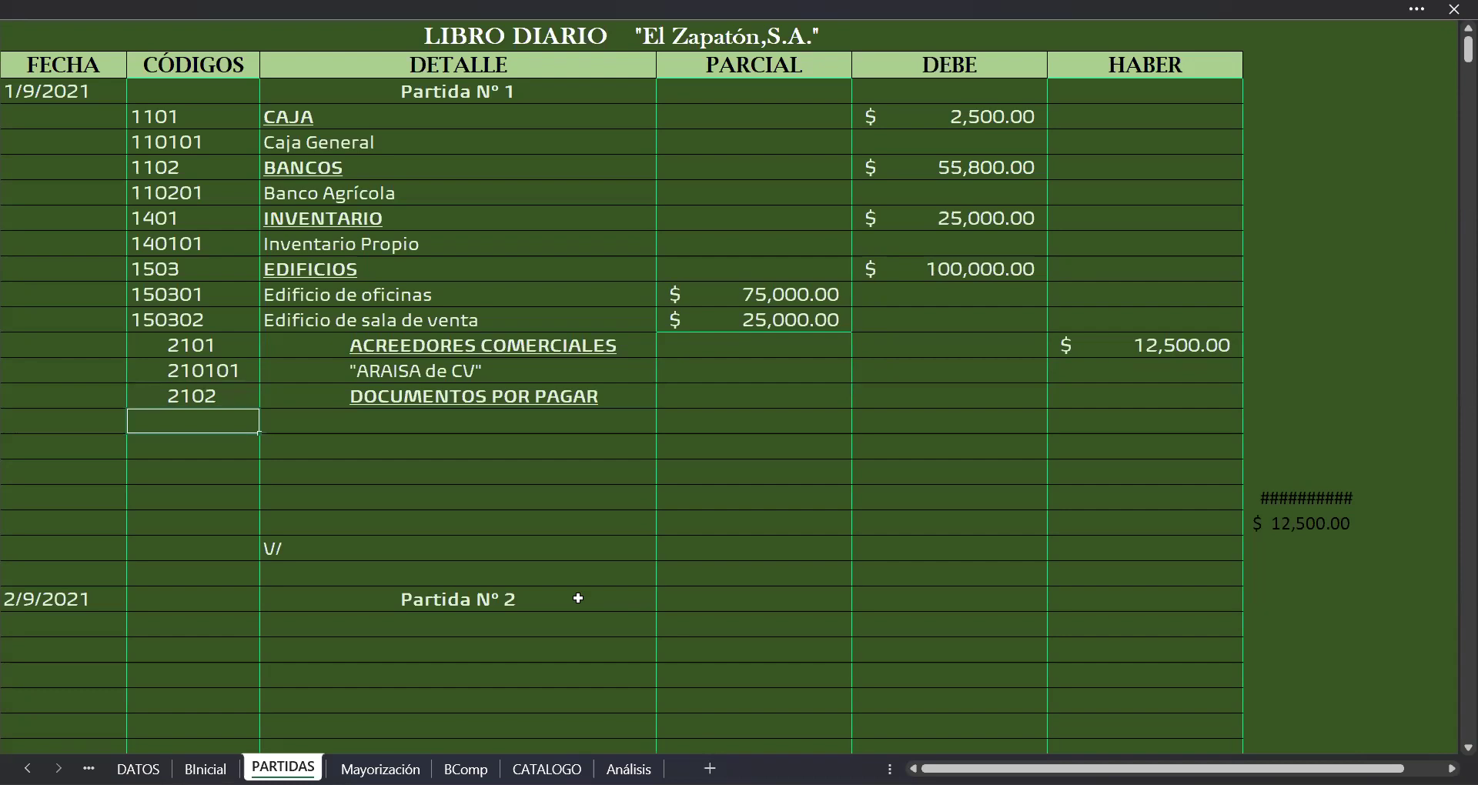
text(210201)
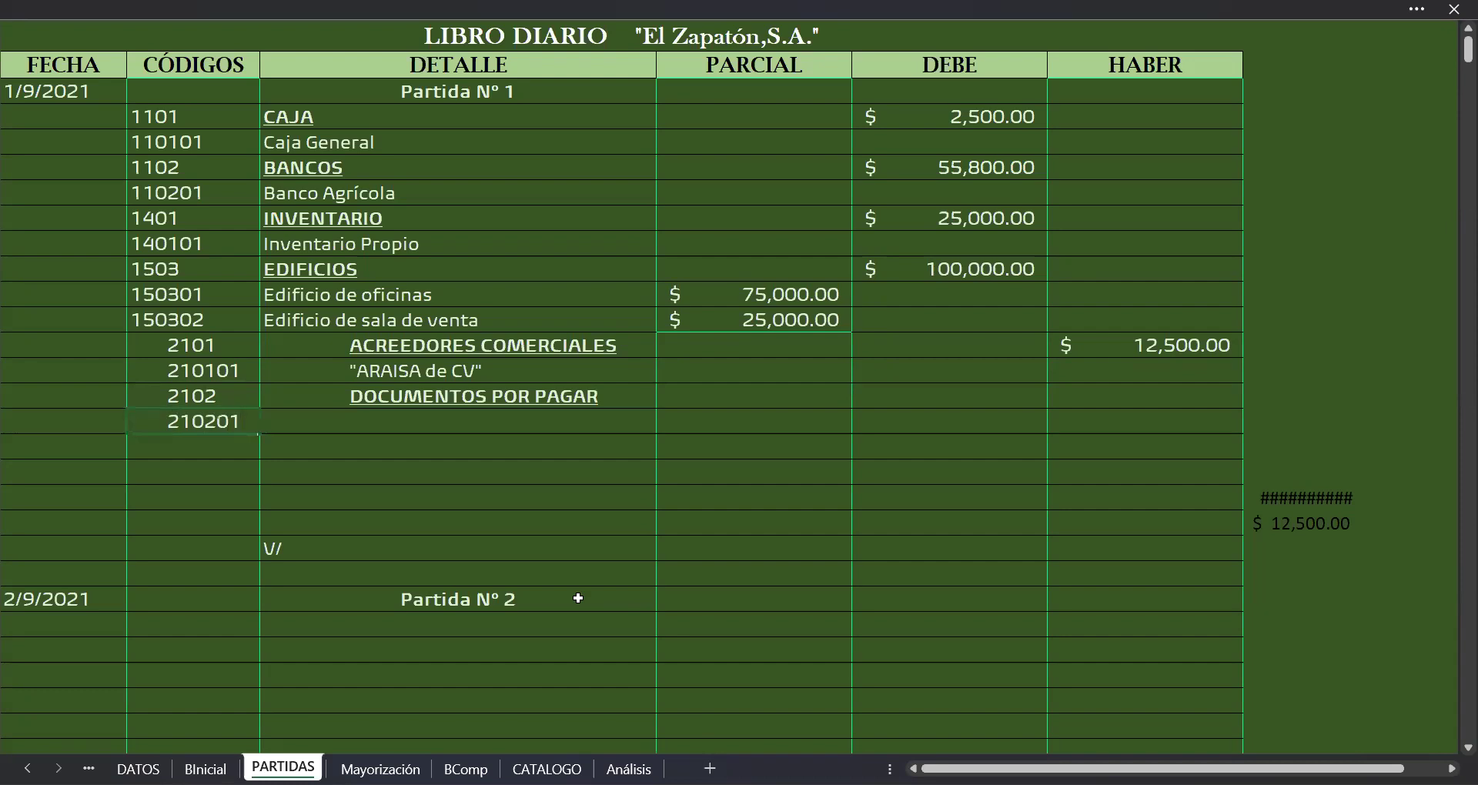
key(Tab)
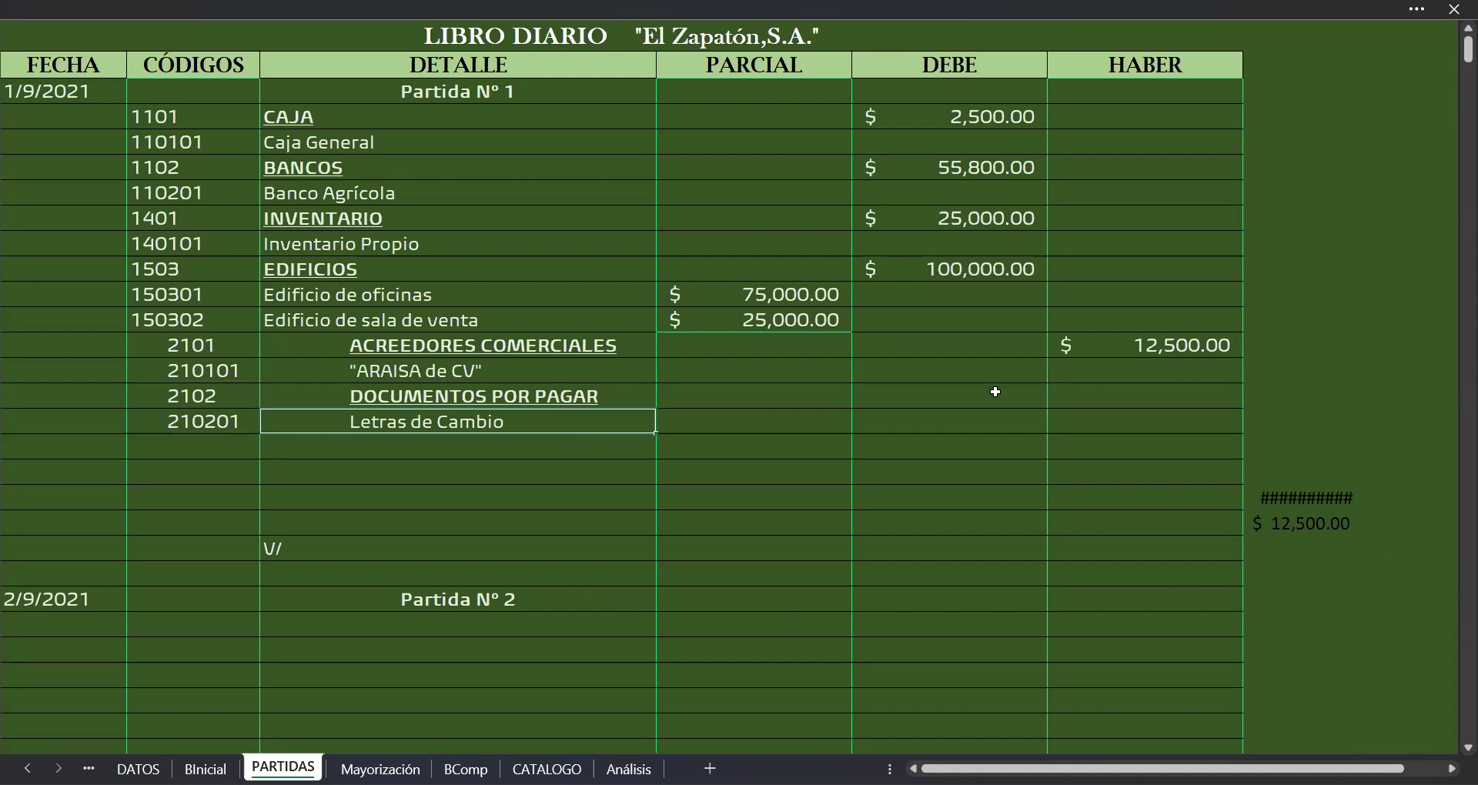
click(1091, 401)
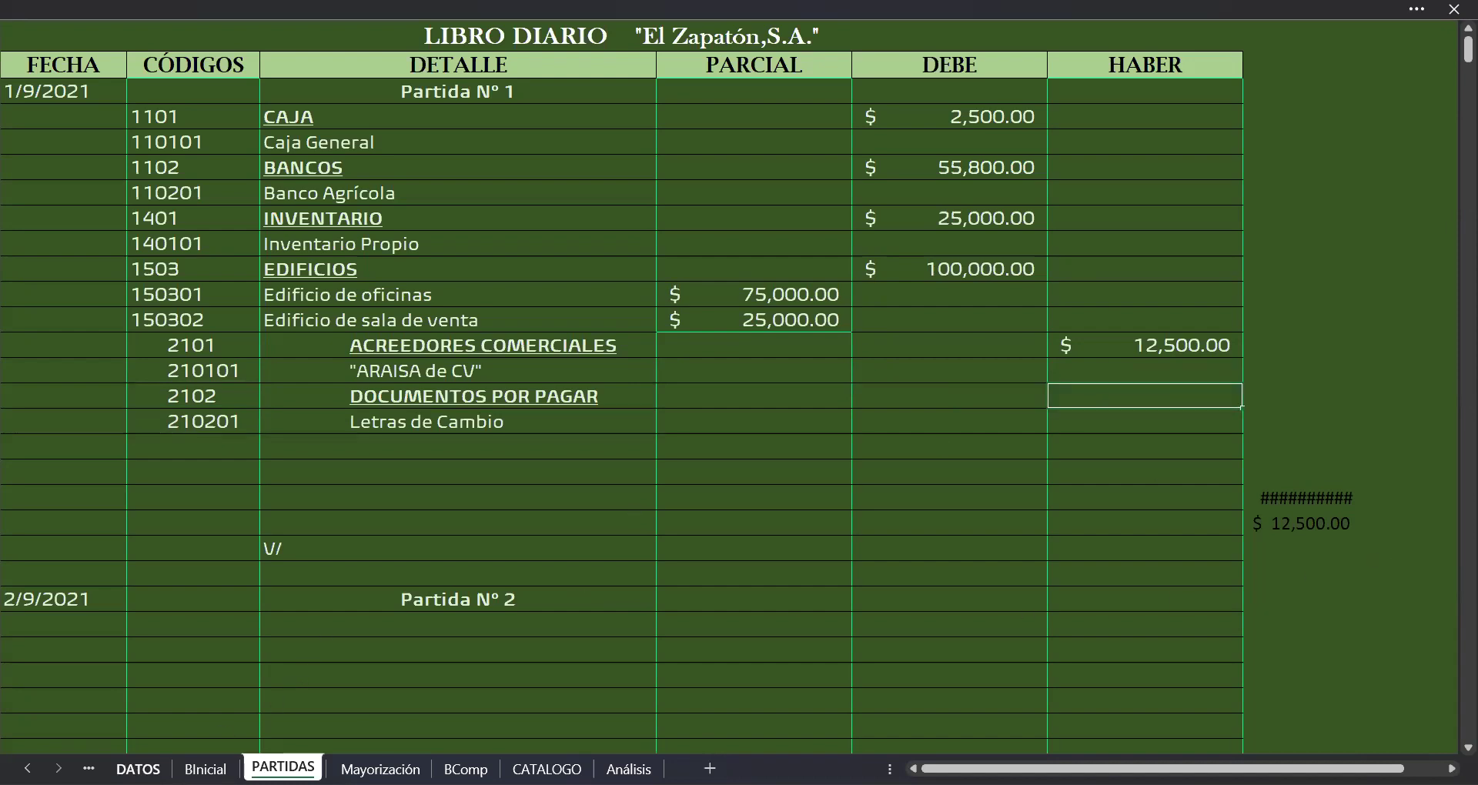
click(137, 768)
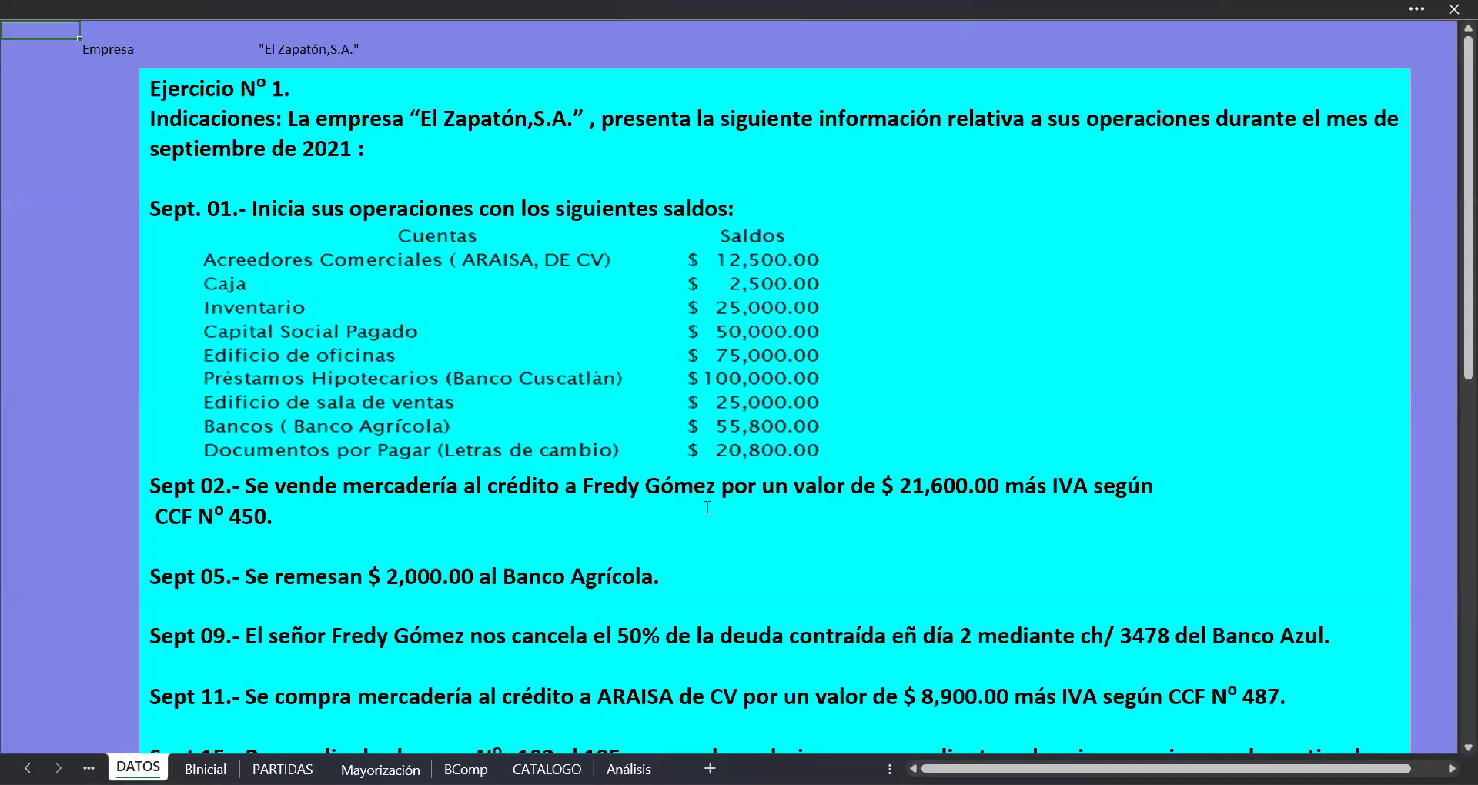
click(283, 769)
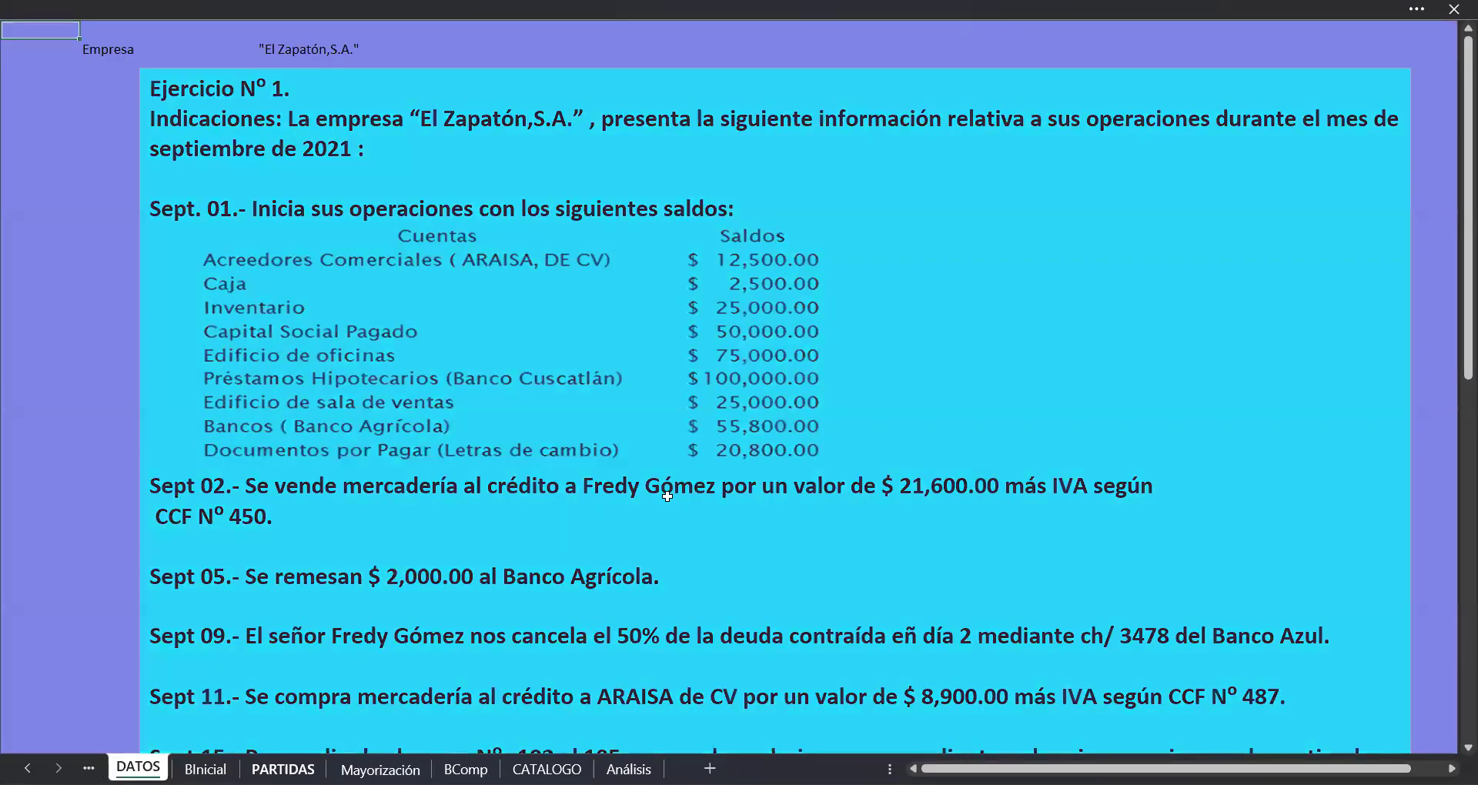
text(2)
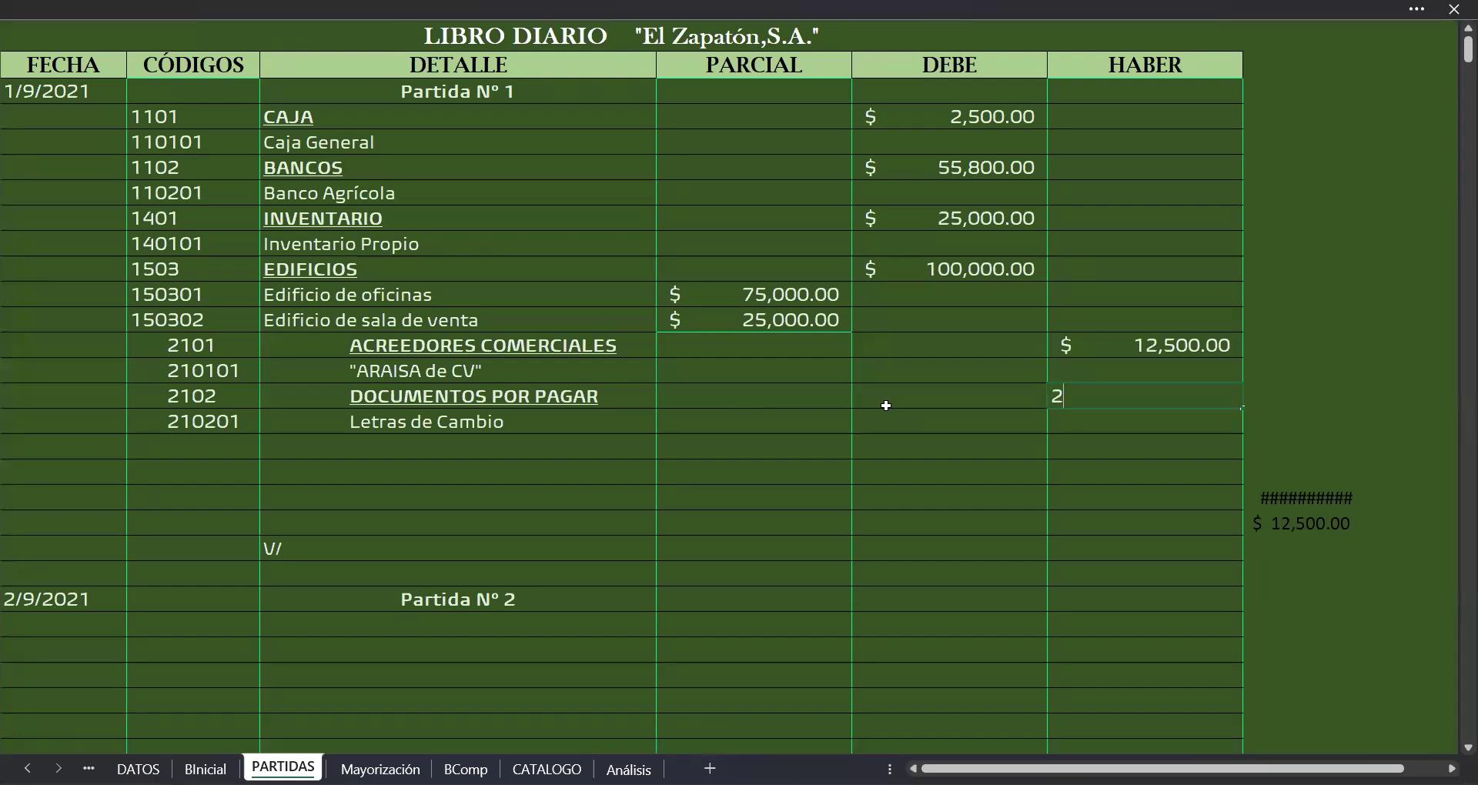
text(0800)
key(Return)
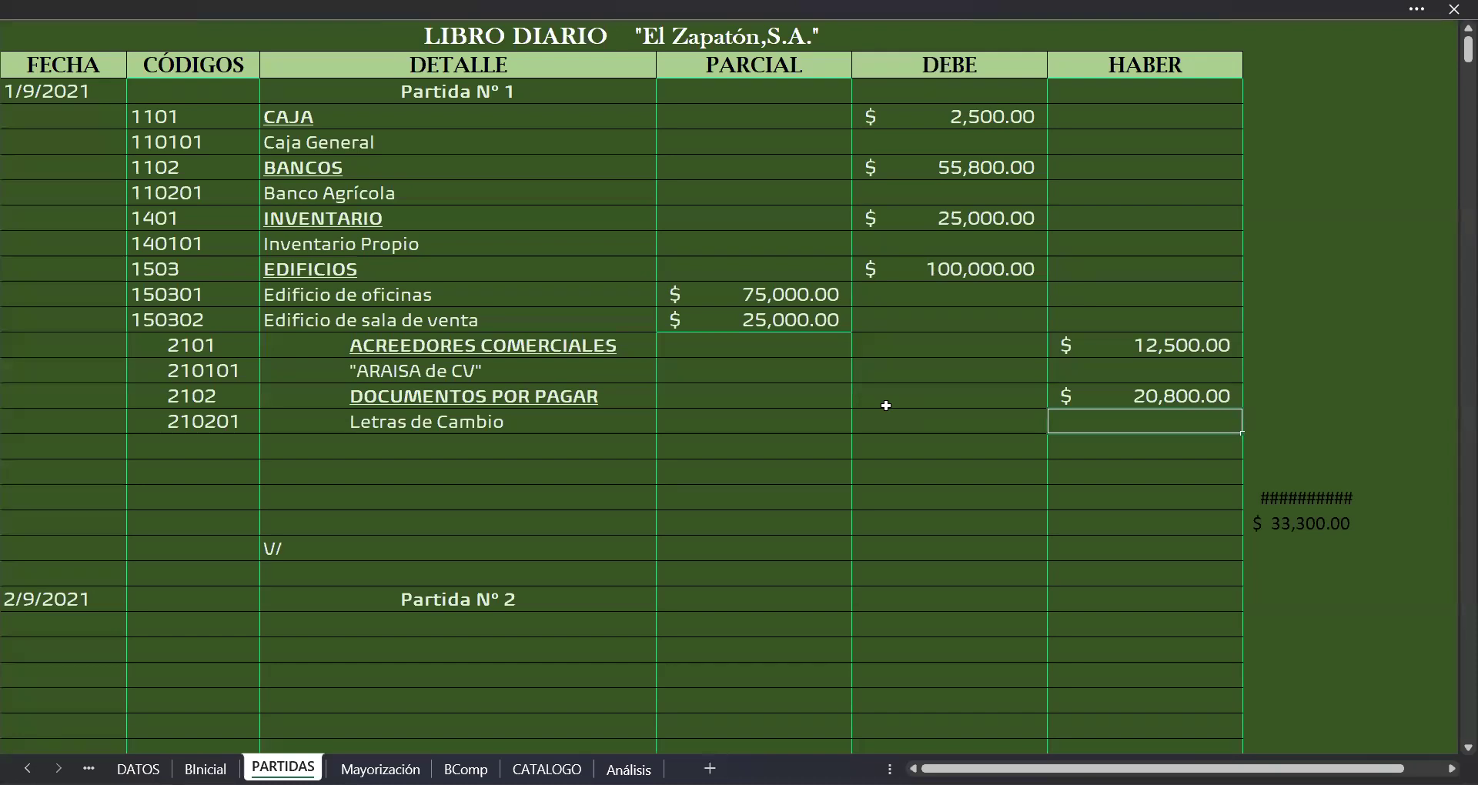
key(Down)
key(Left)
key(Left)
key(Left)
key(Left)
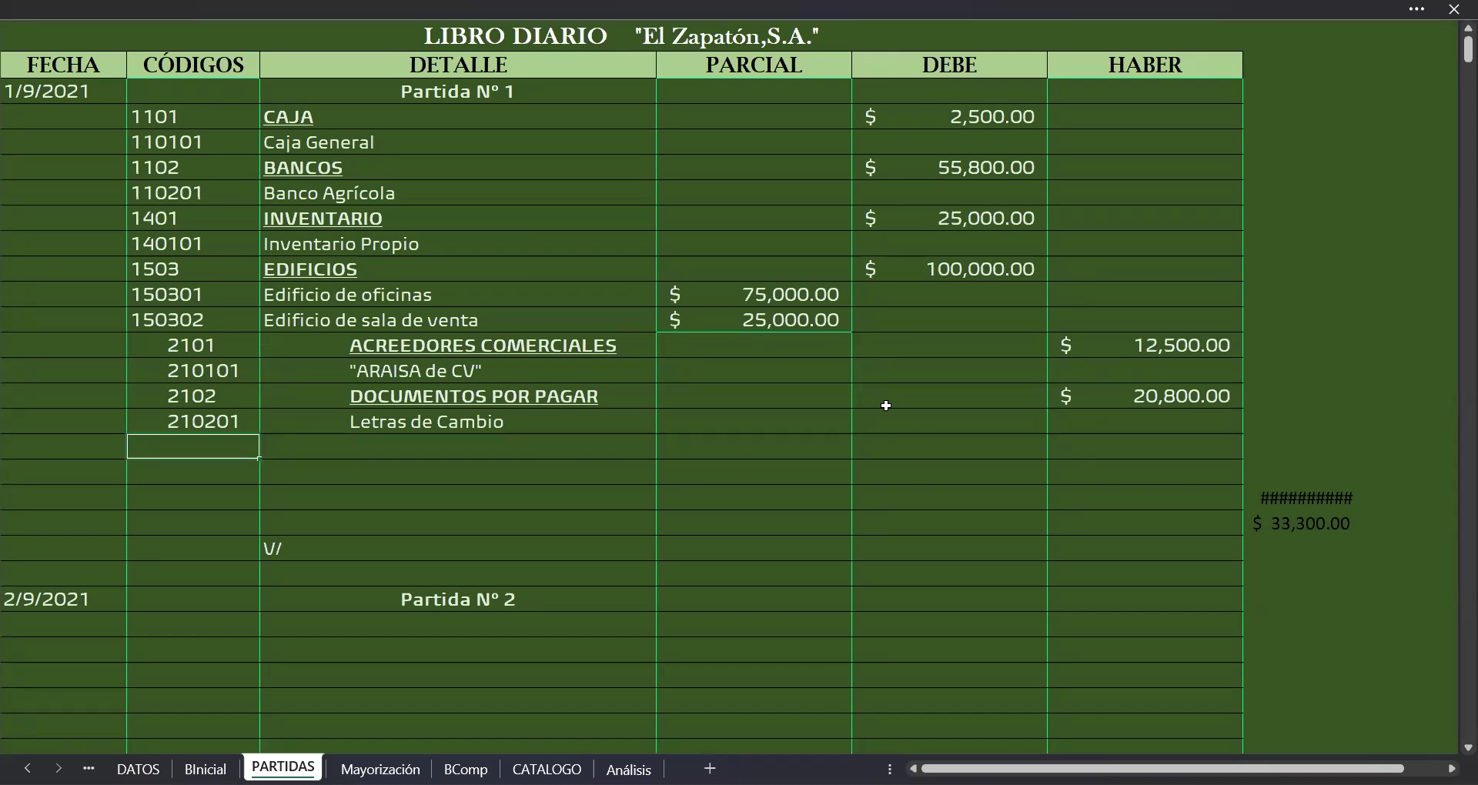
Add PRÉSTAMOS HIPOTECARIOS (2402, 240202 Banco Cuscatlán) and credit it $100,000.00.
text(2401)
key(Return)
key(Up)
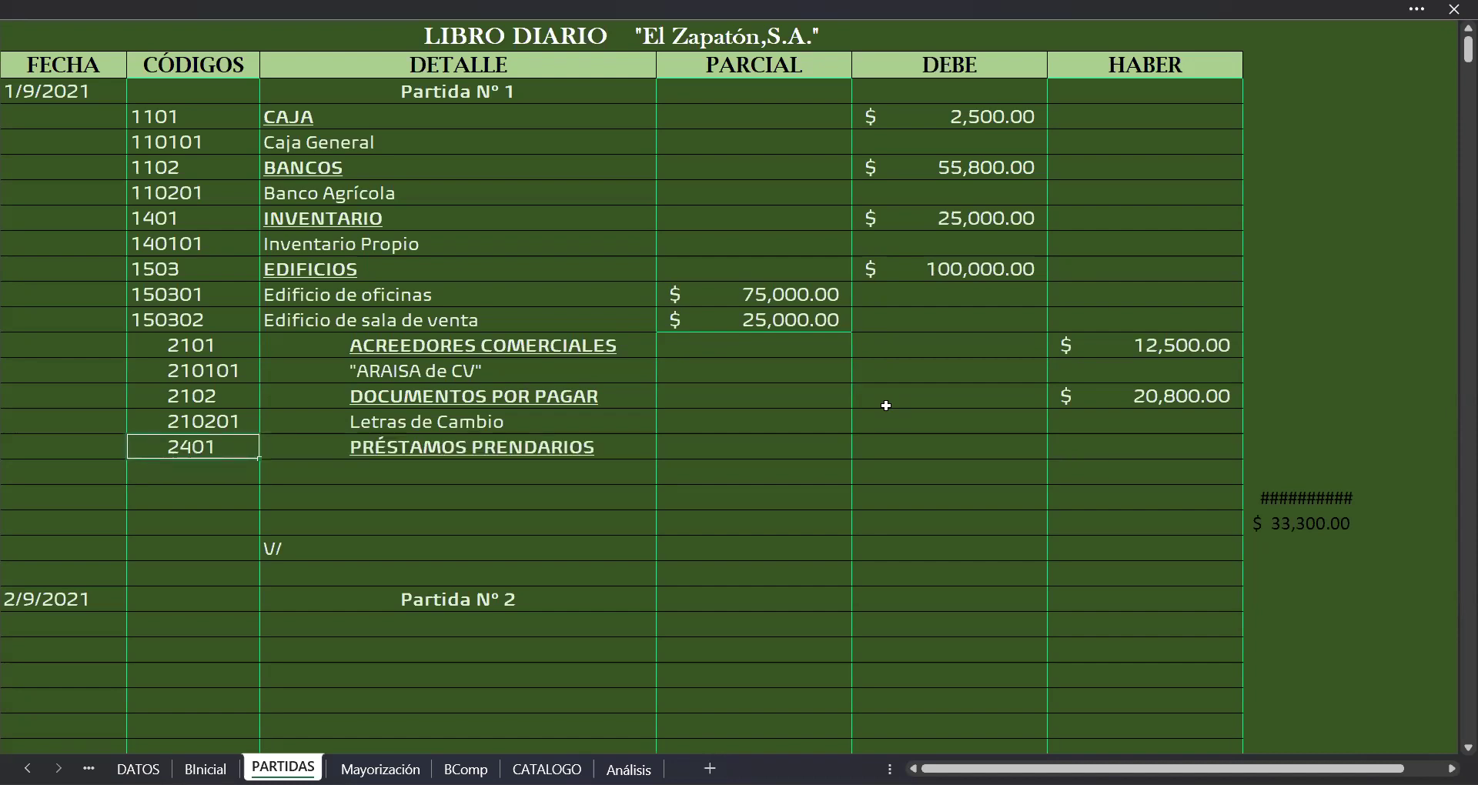
text(2402)
key(Return)
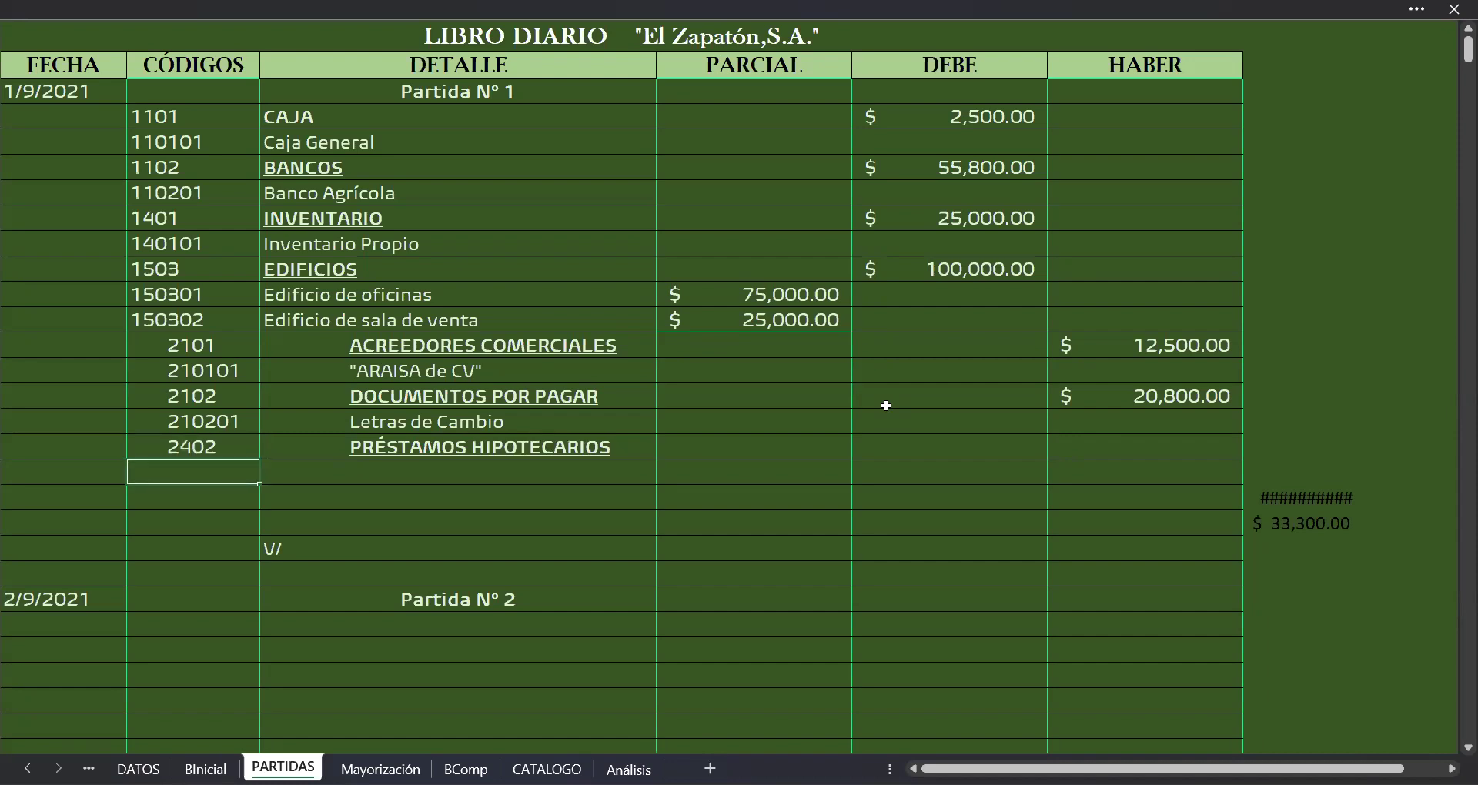
text(240201)
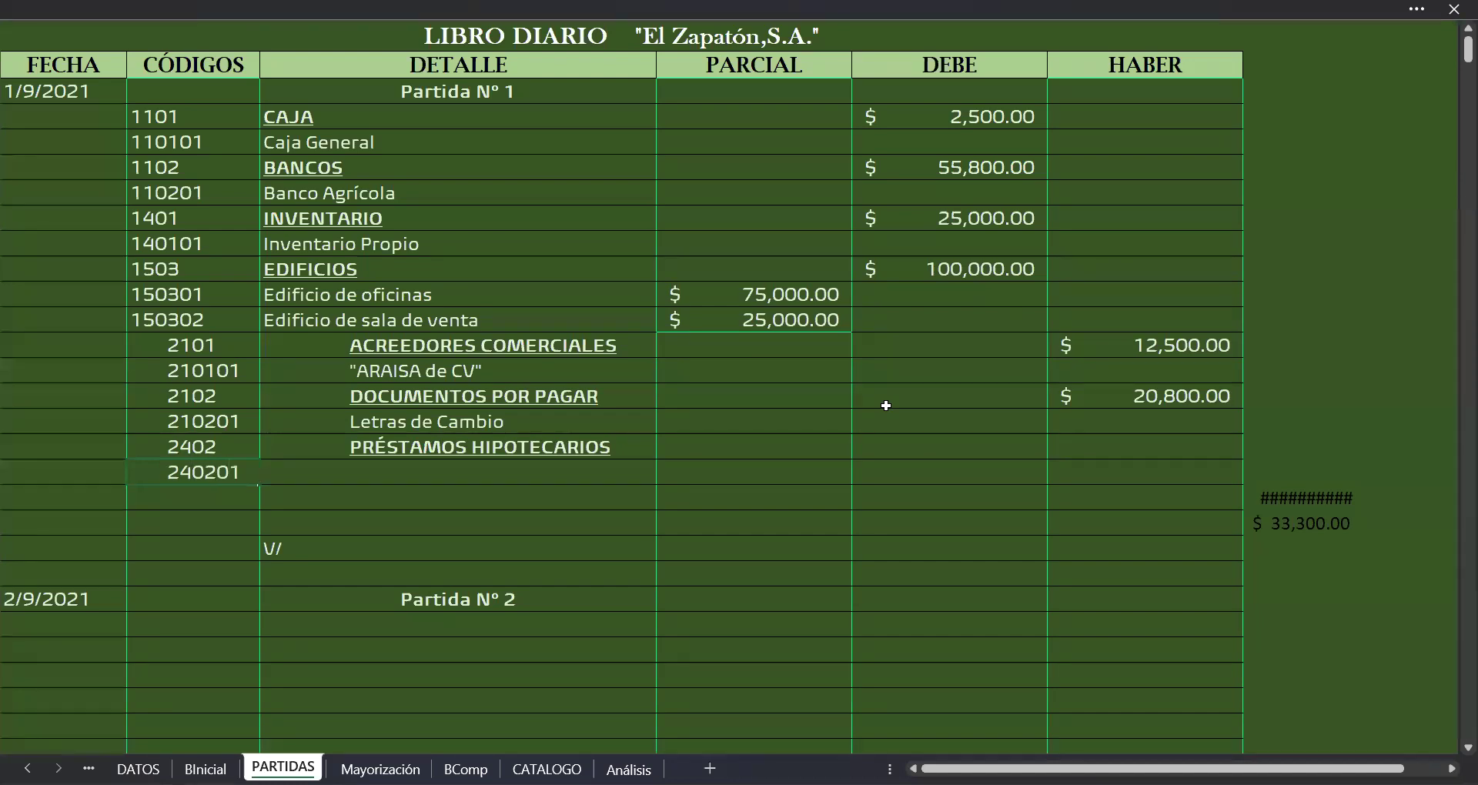
key(BackSpace)
text(2)
key(Return)
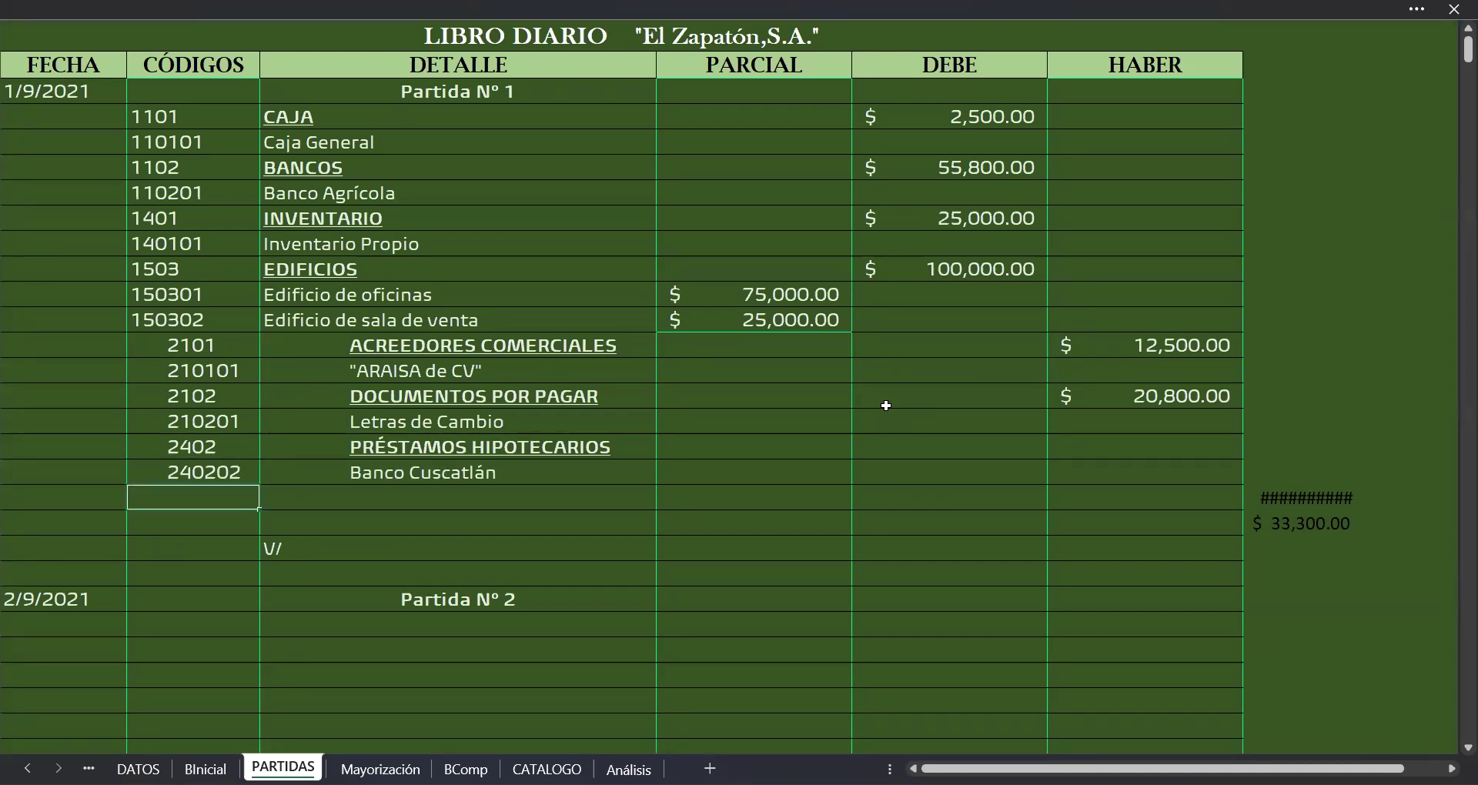
click(1124, 446)
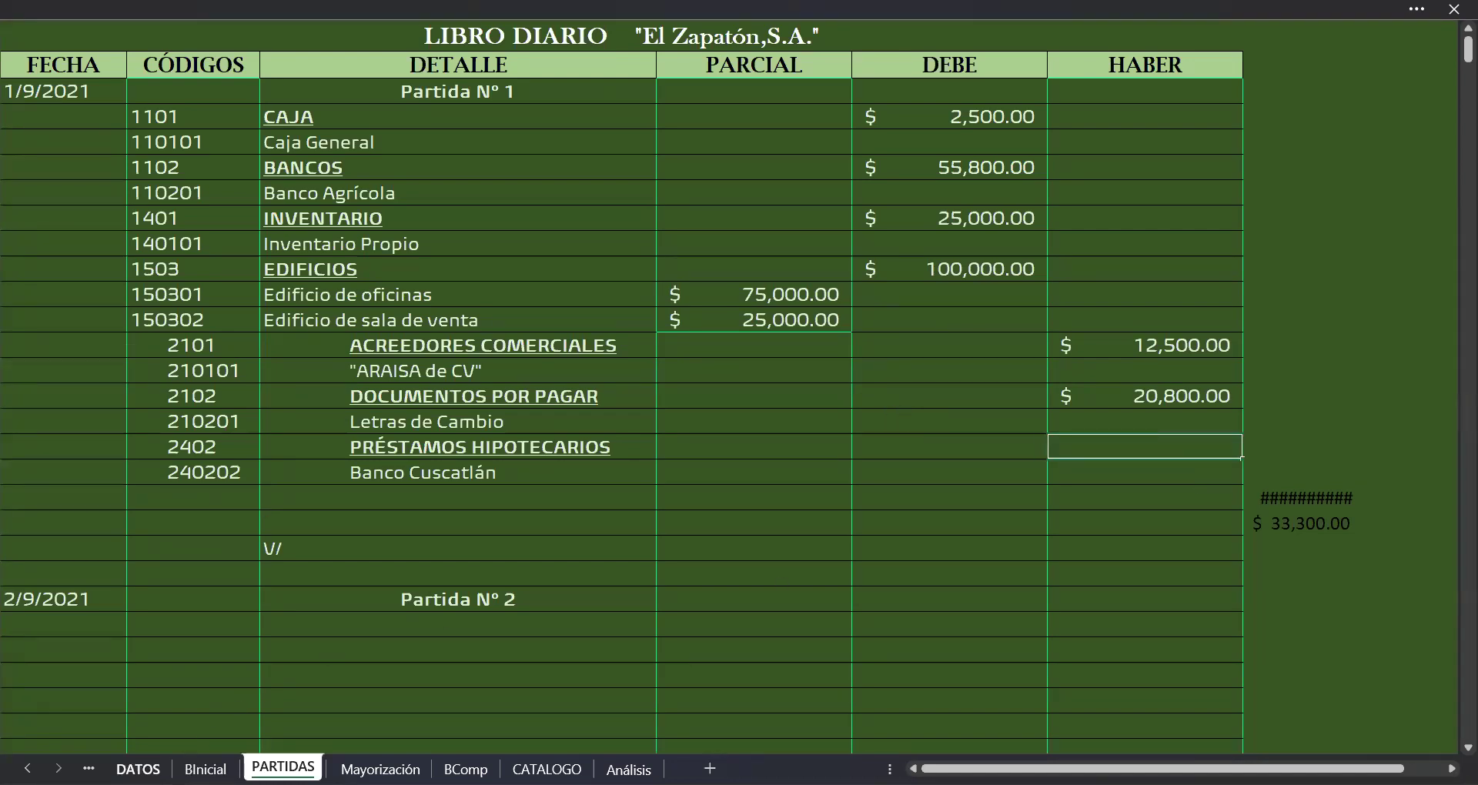
click(138, 768)
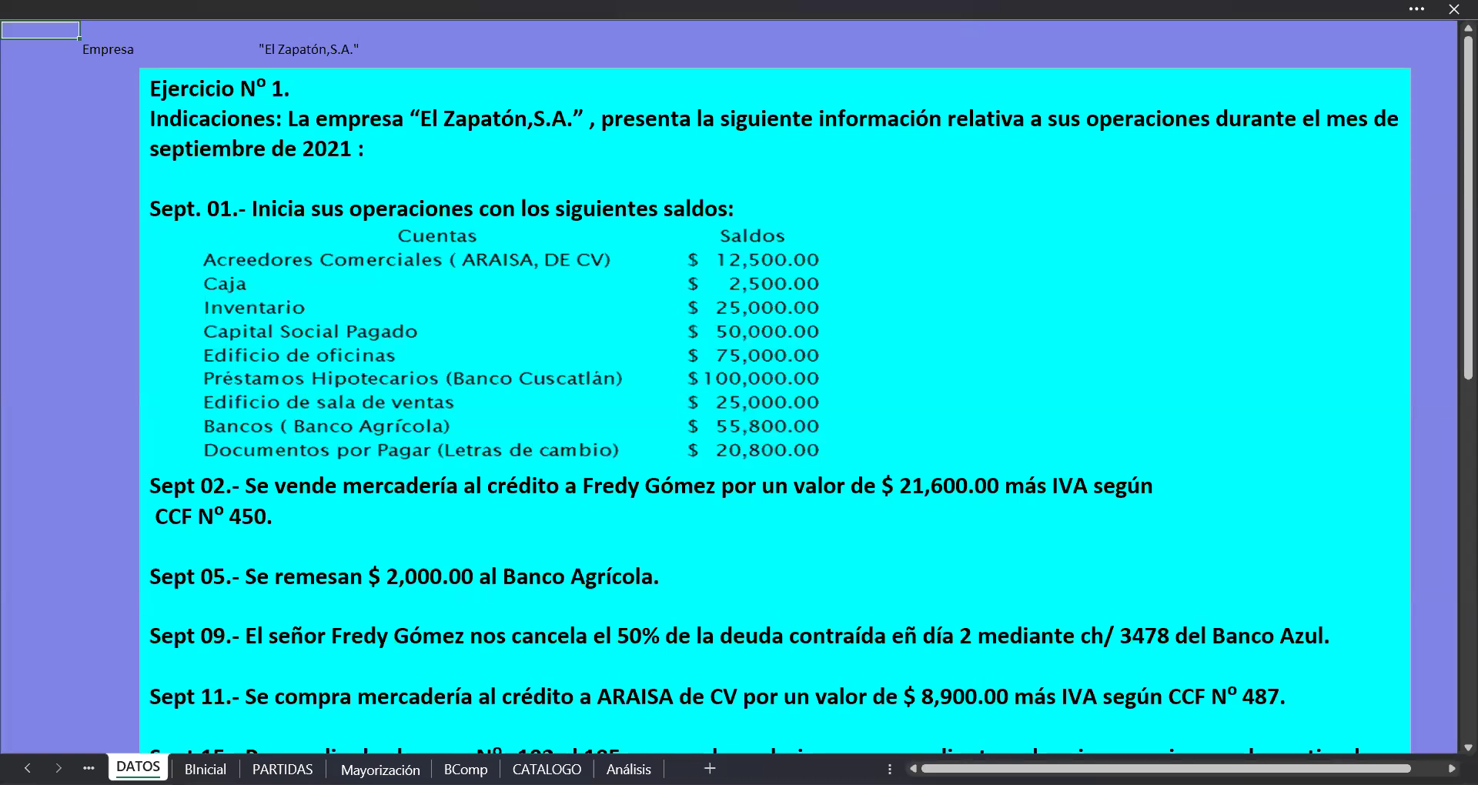
click(283, 769)
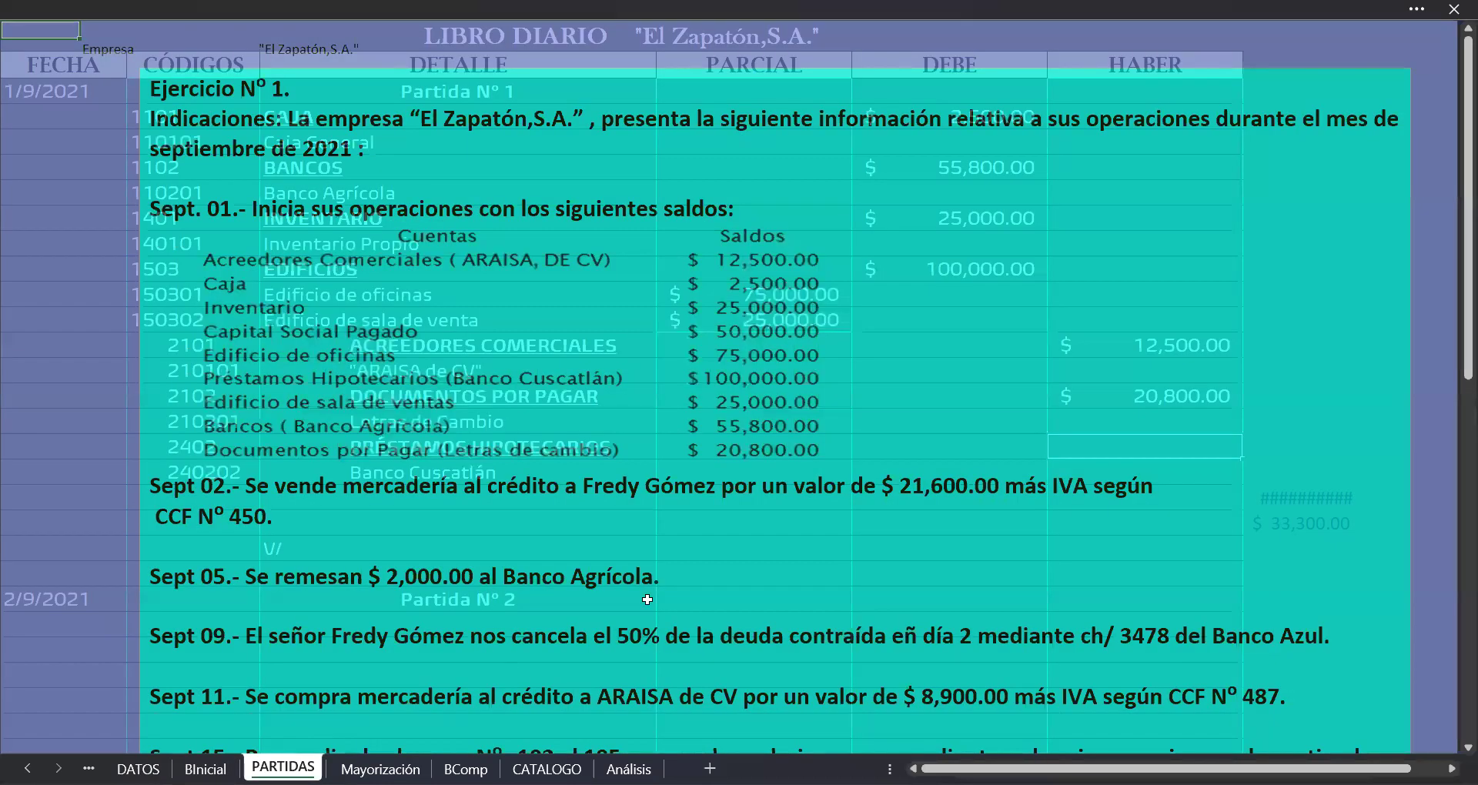
text(100000)
key(Return)
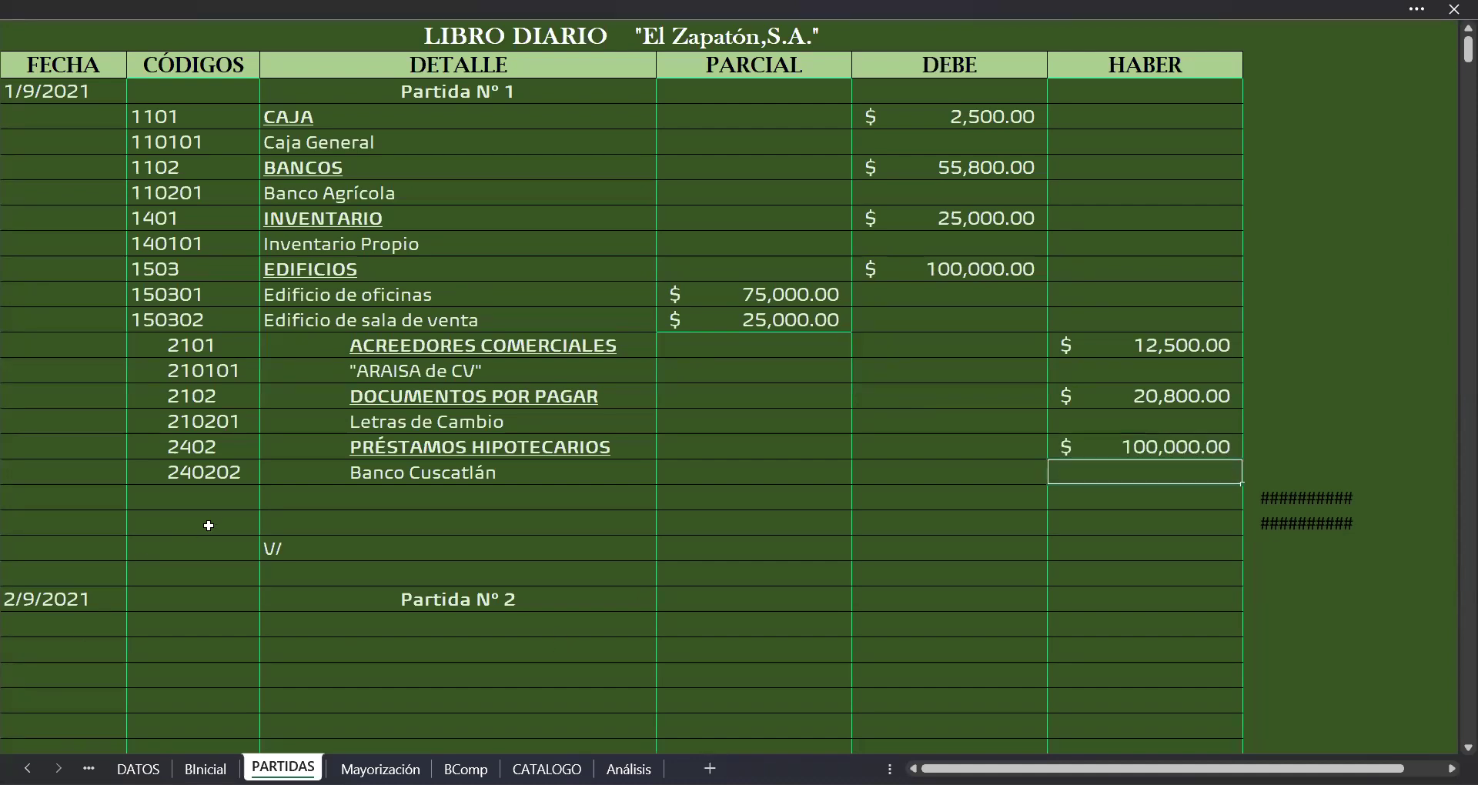
Add CAPITAL SOCIAL PAGADO code 3101 with sub-account 310101.
click(220, 500)
text(3)
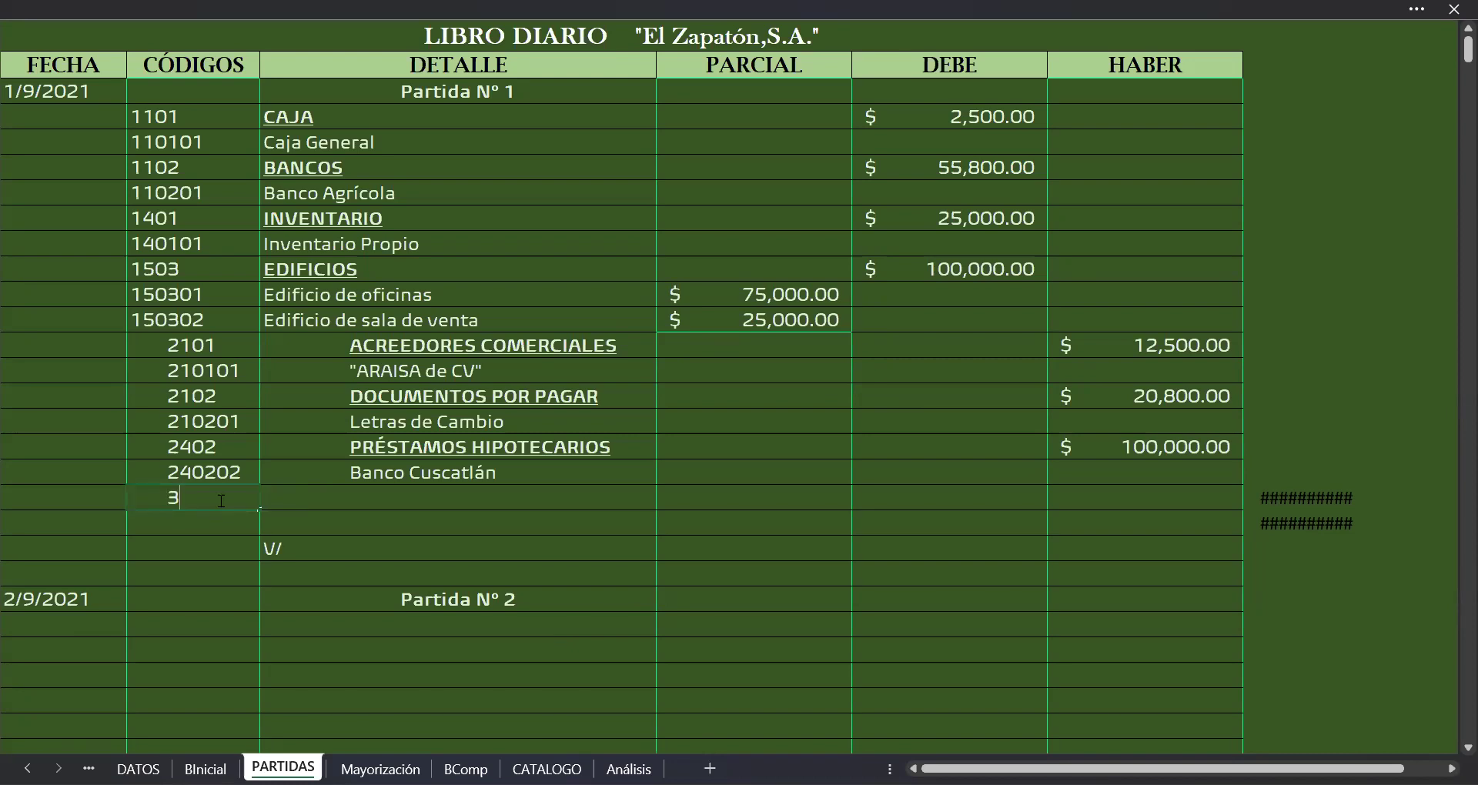
text(101)
key(Tab)
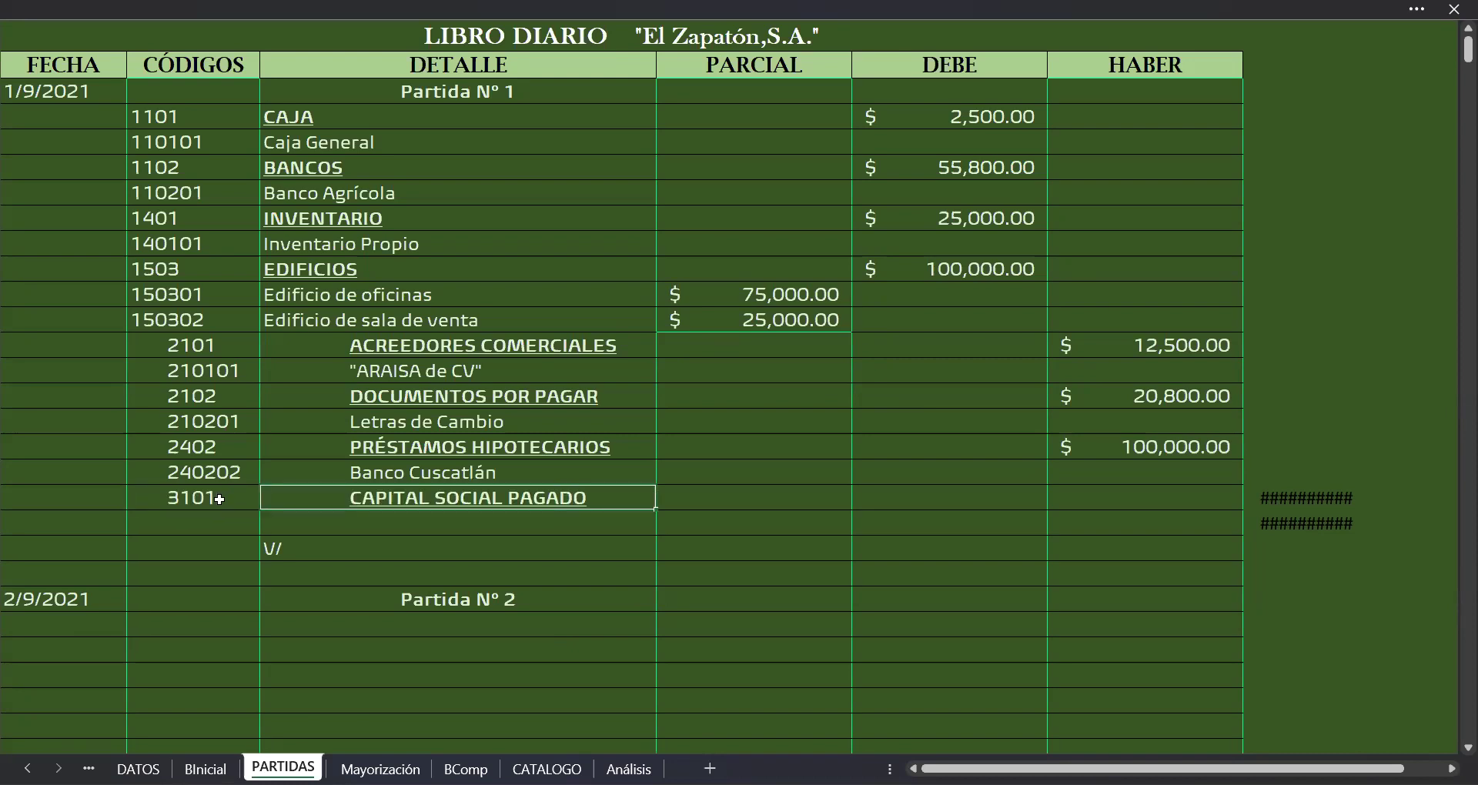
key(Down)
key(Left)
text(310)
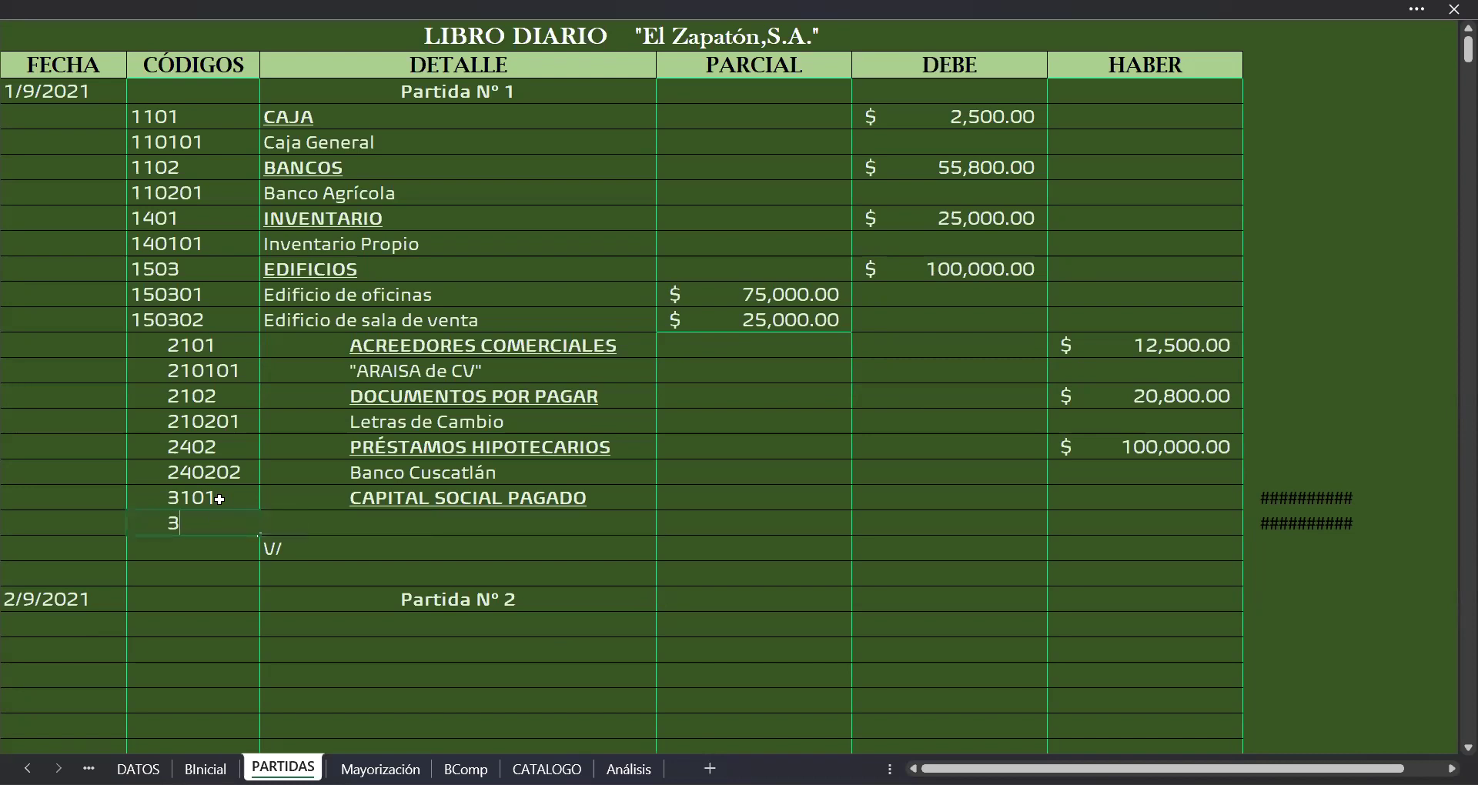
key(Tab)
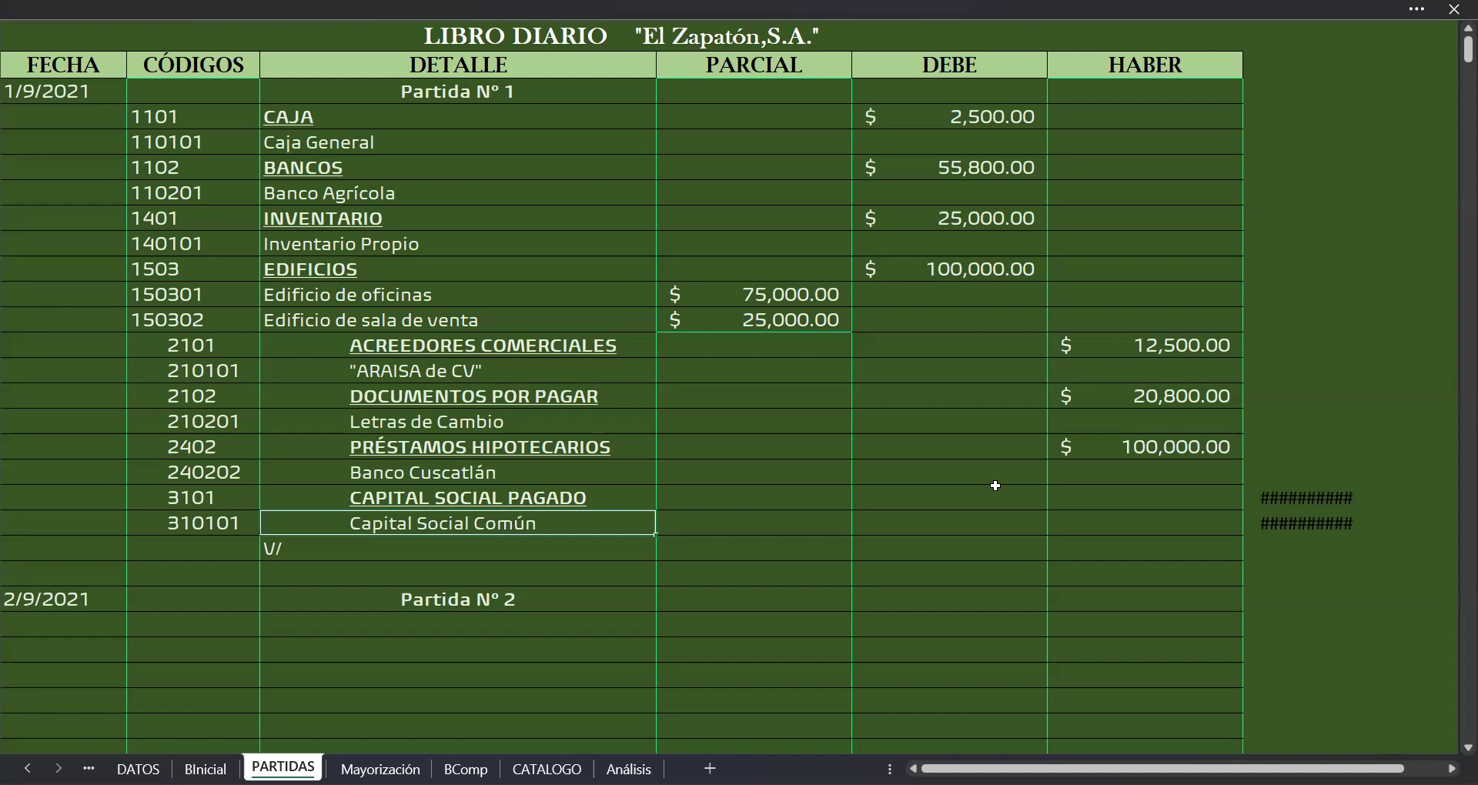
click(1130, 501)
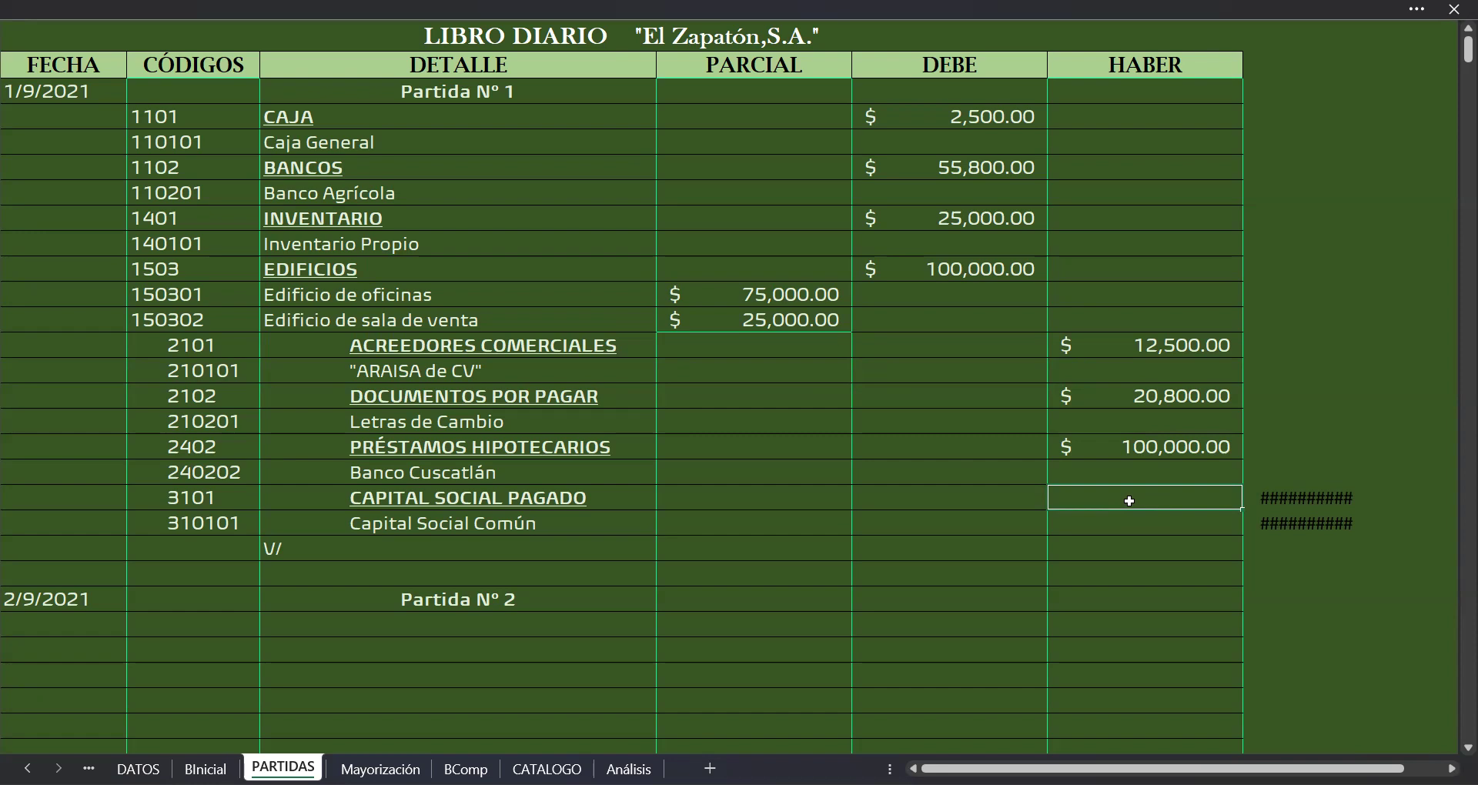
Credit CAPITAL SOCIAL PAGADO $50,000.00.
text(50000)
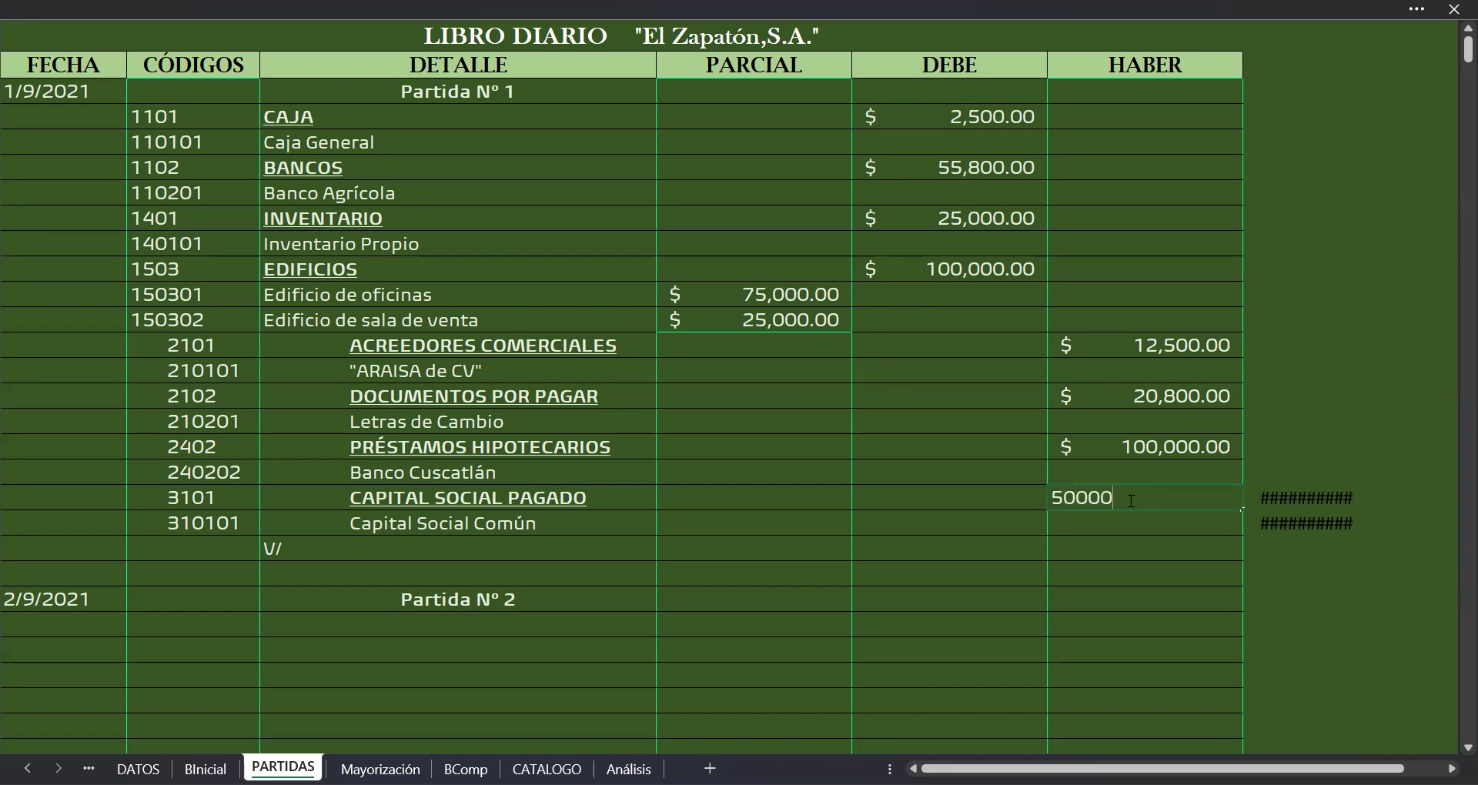
key(Return)
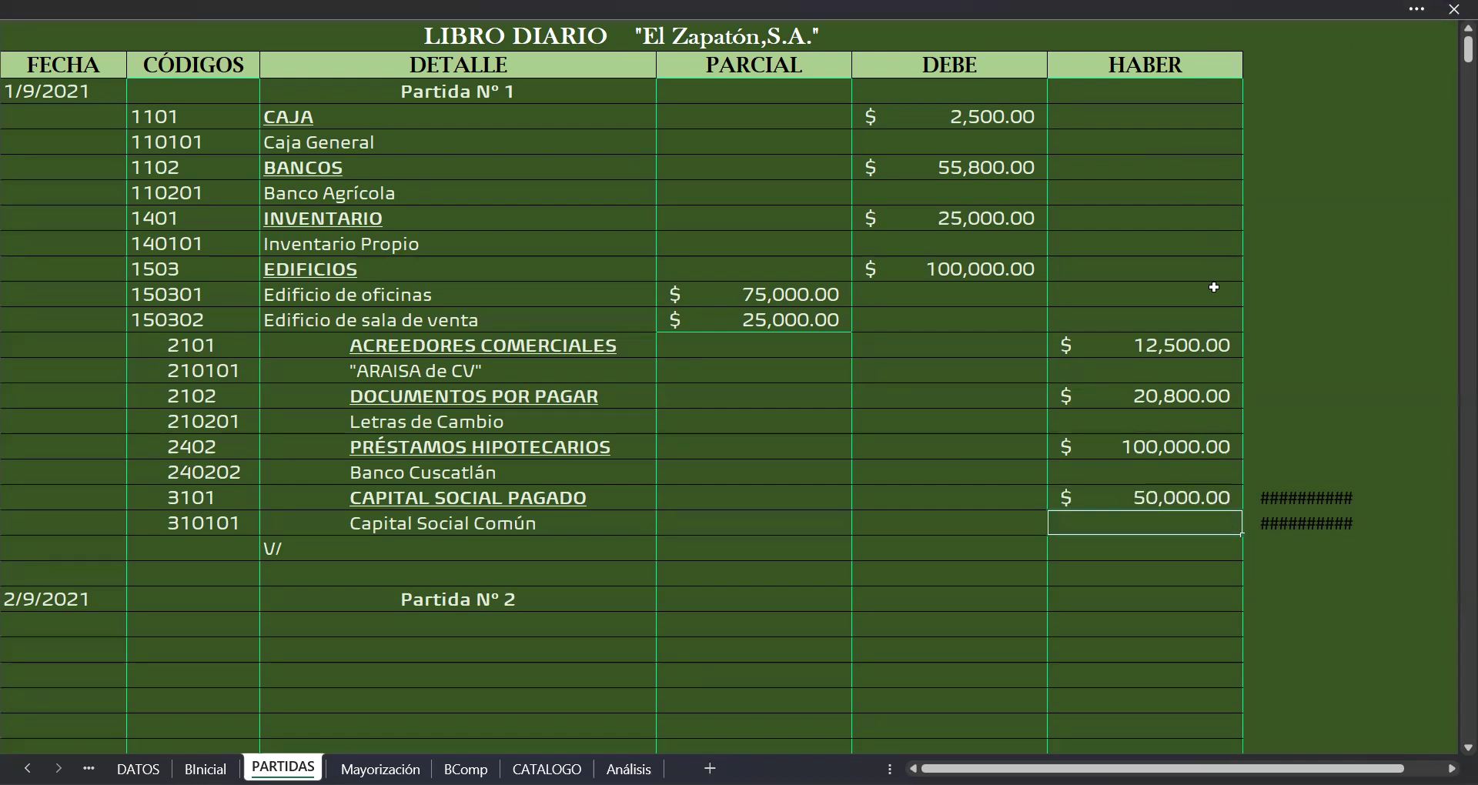
click(527, 550)
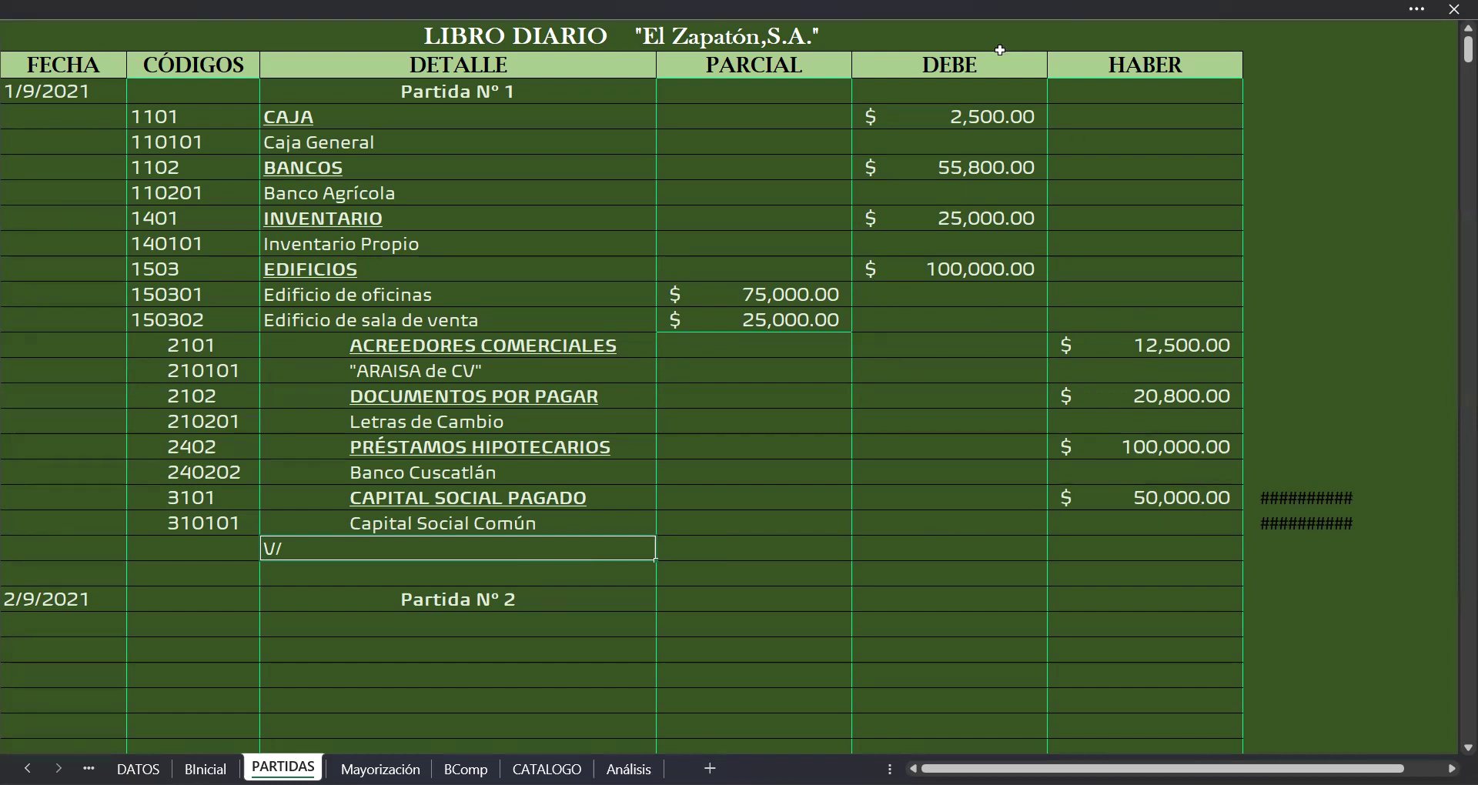
Widen column G so the G19 and G20 check totals both show 183,300.00.
click(242, 7)
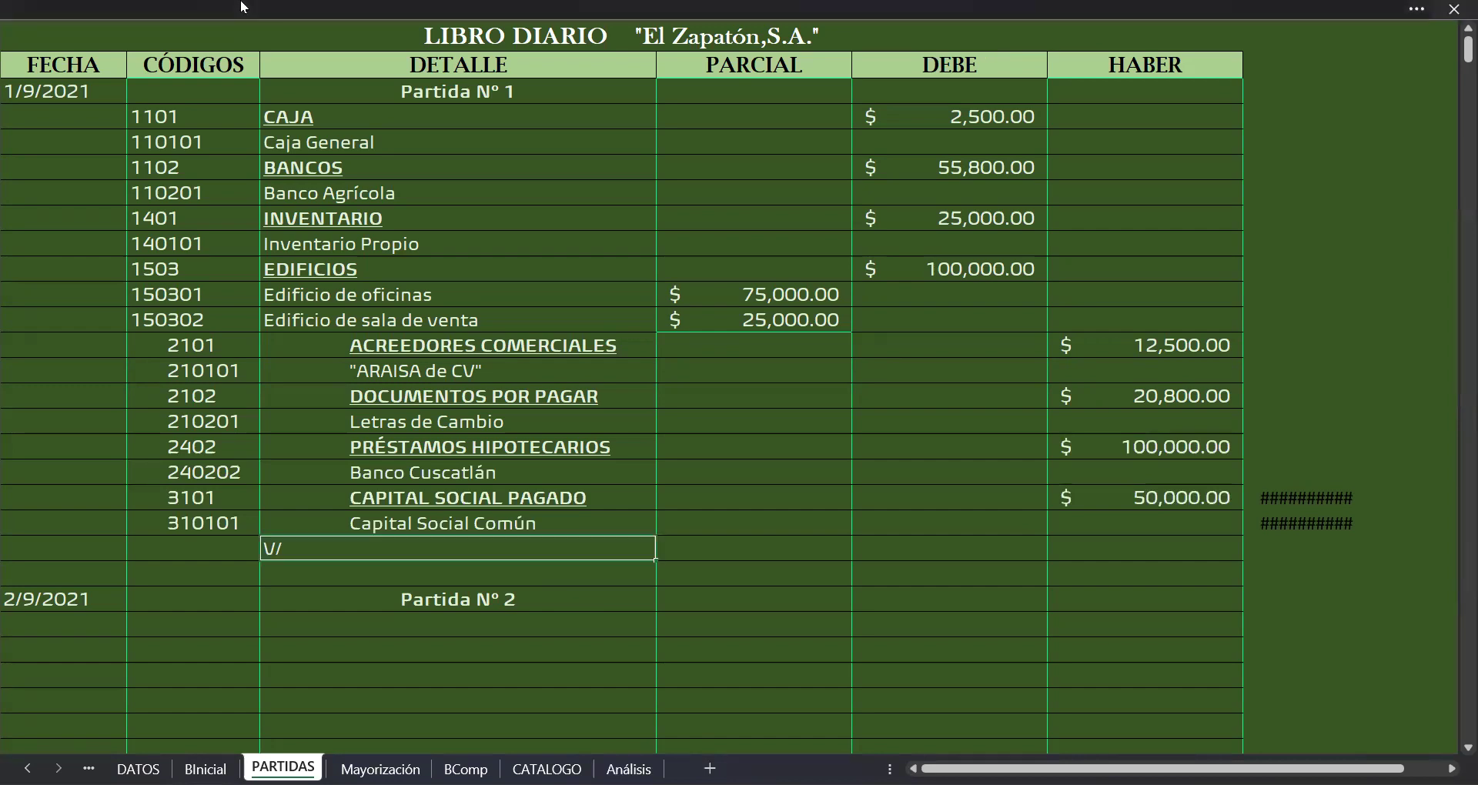
key(ctrl+shift+F1)
click(806, 90)
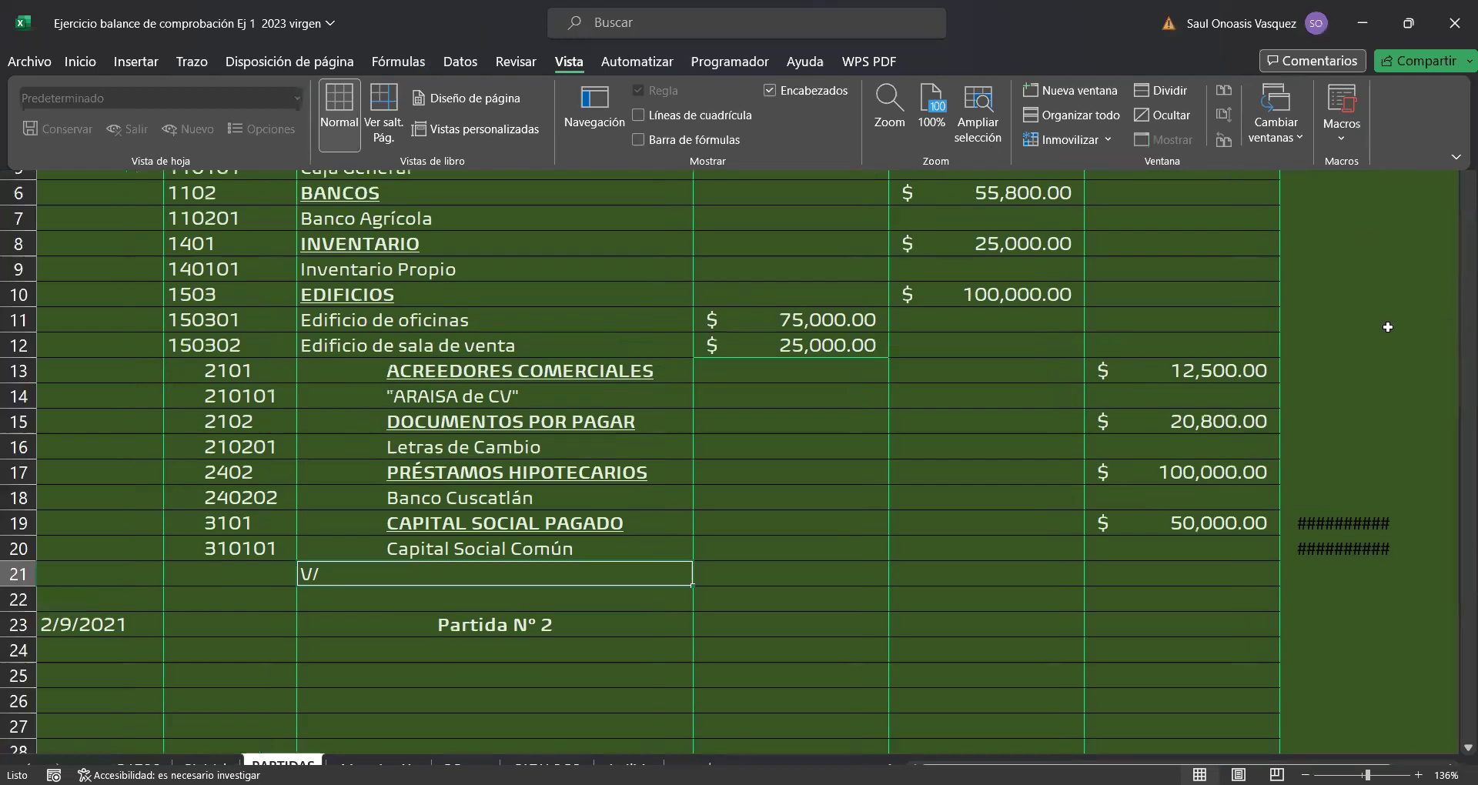
key(ctrl+shift+F1)
drag(1391, 34, 1427, 62)
click(1379, 589)
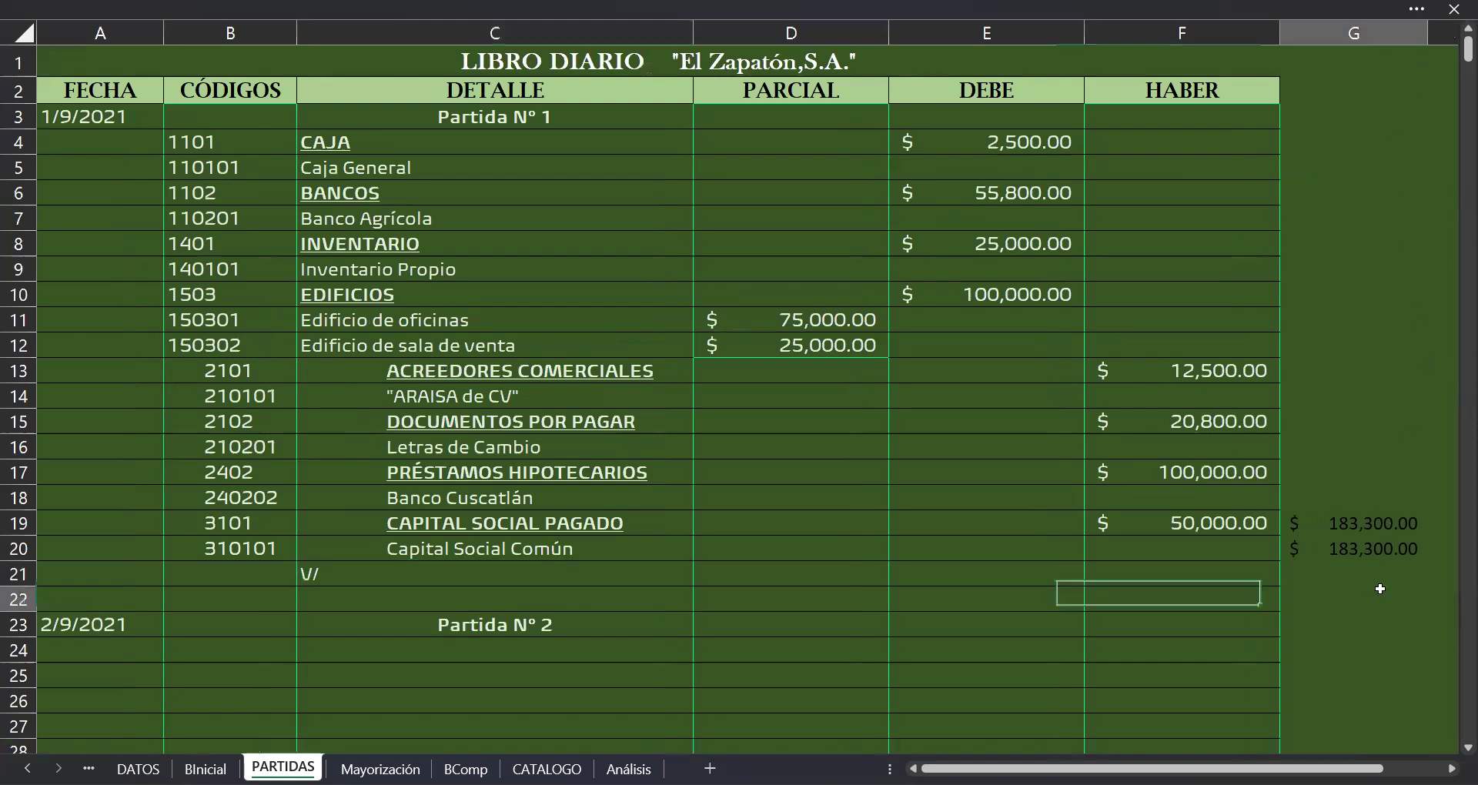
click(1377, 527)
click(1369, 547)
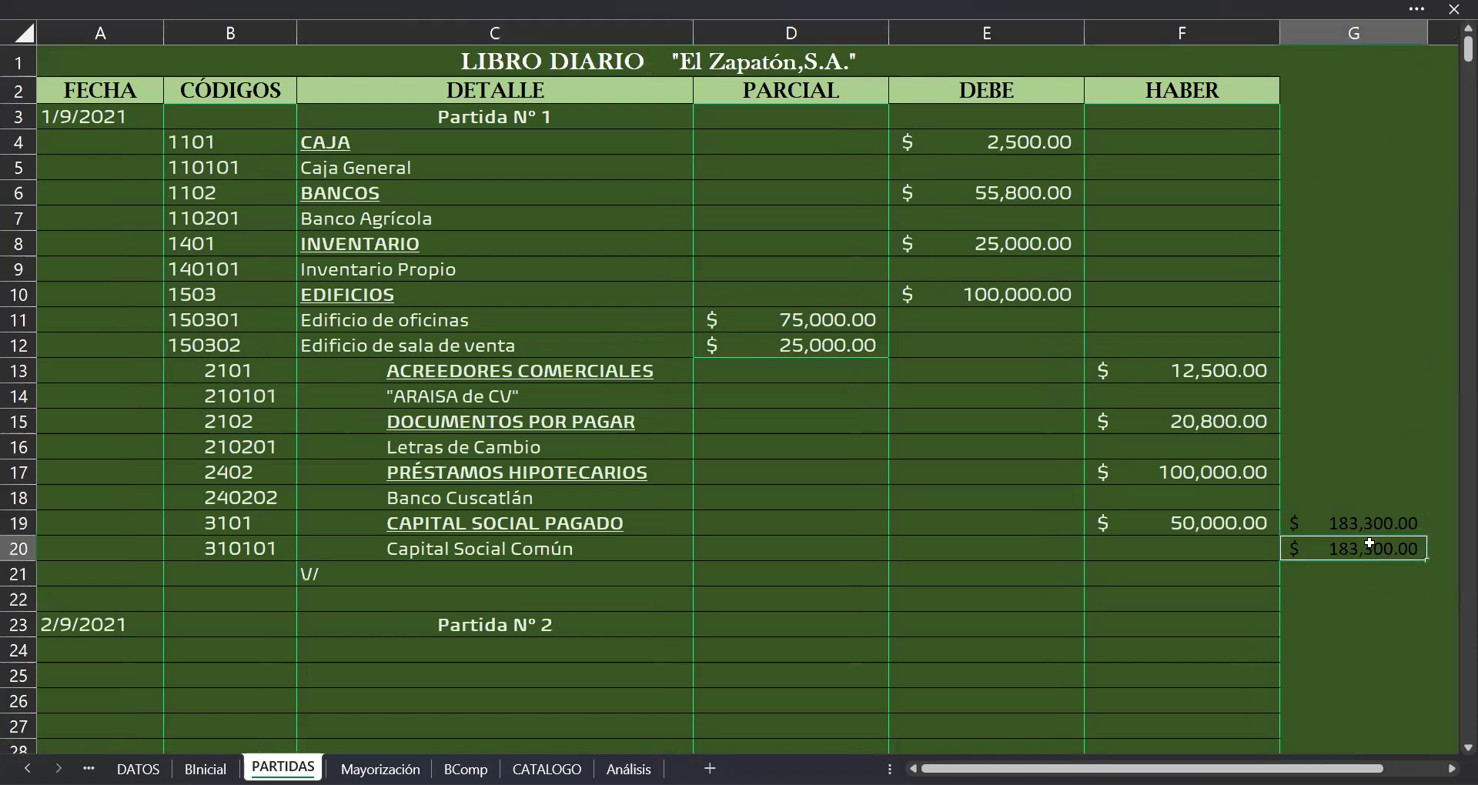
click(1368, 527)
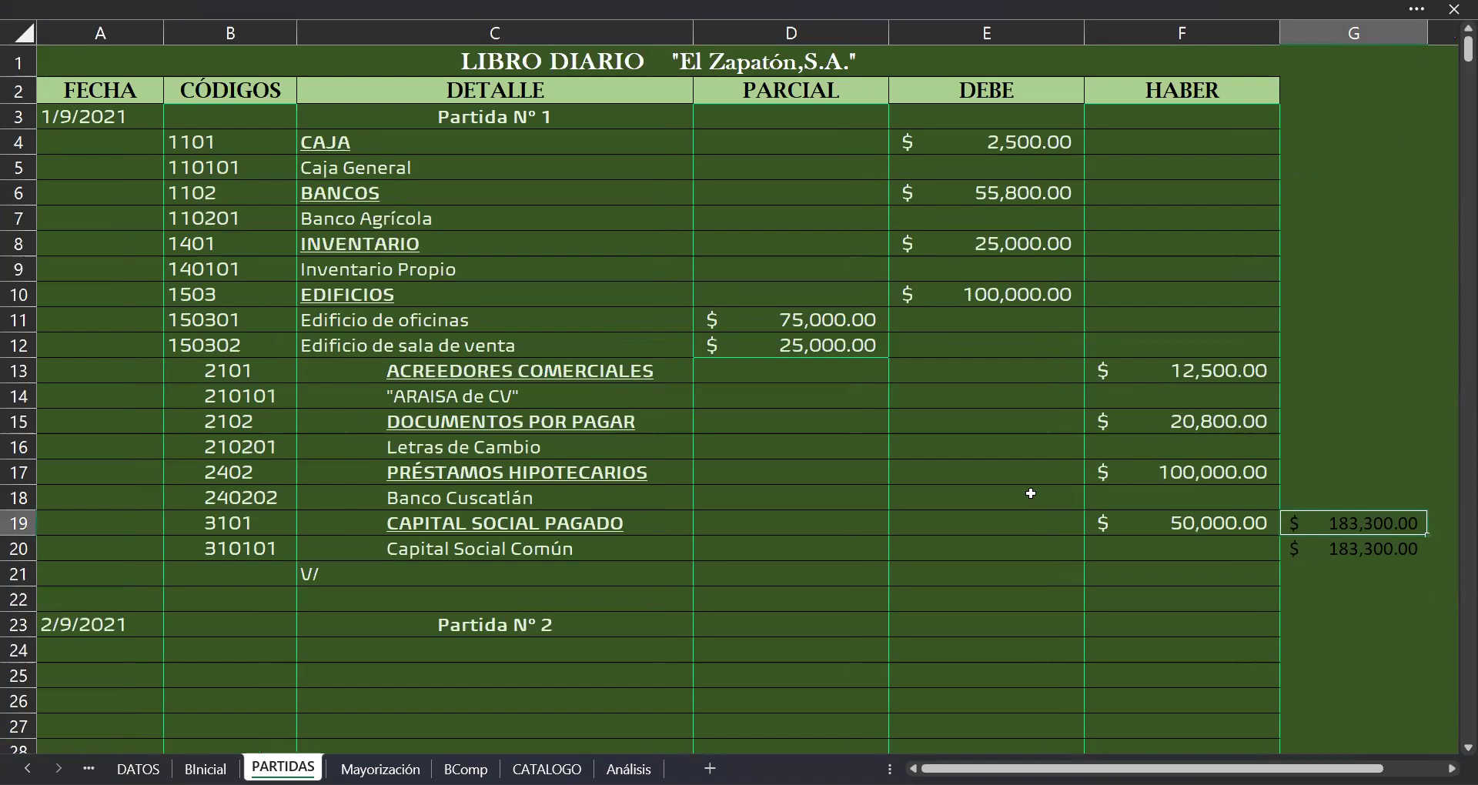
Hide the row and column headings and begin editing the V/ description cell.
click(190, 8)
click(822, 94)
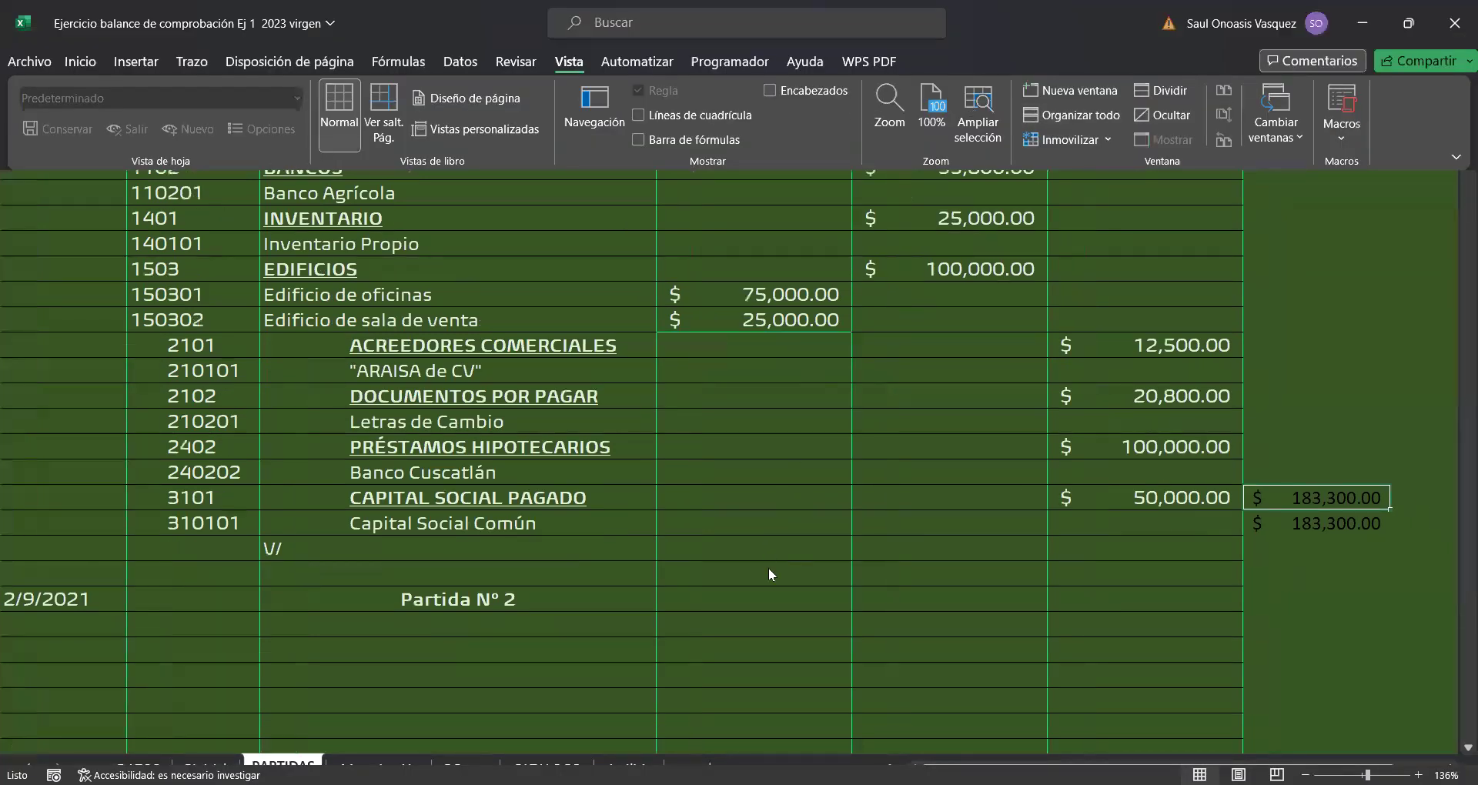
click(570, 551)
double_click(570, 551)
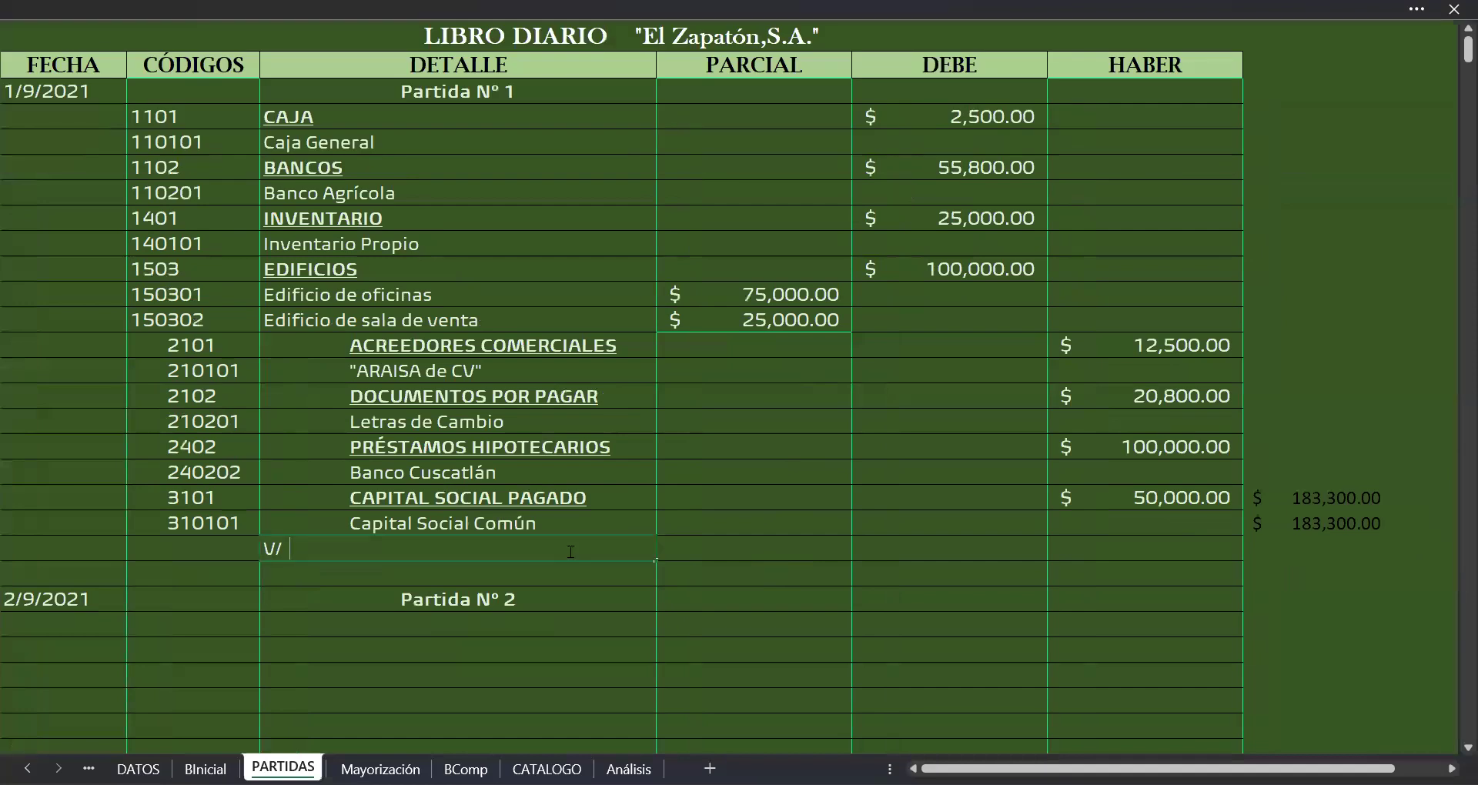
Type 'Apertura de la contabilidad de la empresa El Zapatón, S.A. según balance de esta fecha' after V/.
text(Apertura de la contabilidsad)
key(BackSpace)
key(BackSpace)
key(BackSpace)
text(ad de la)
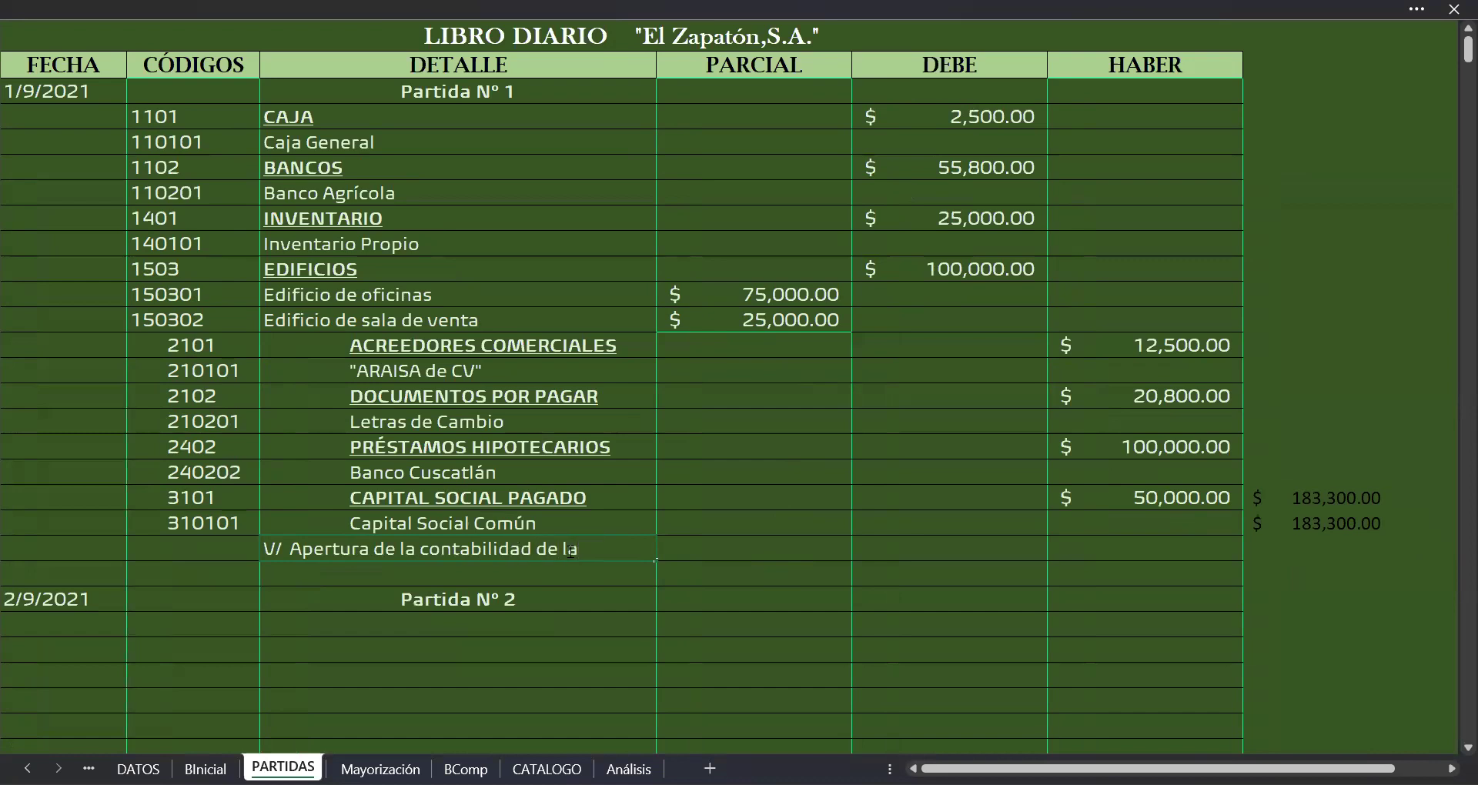
text( empresa )
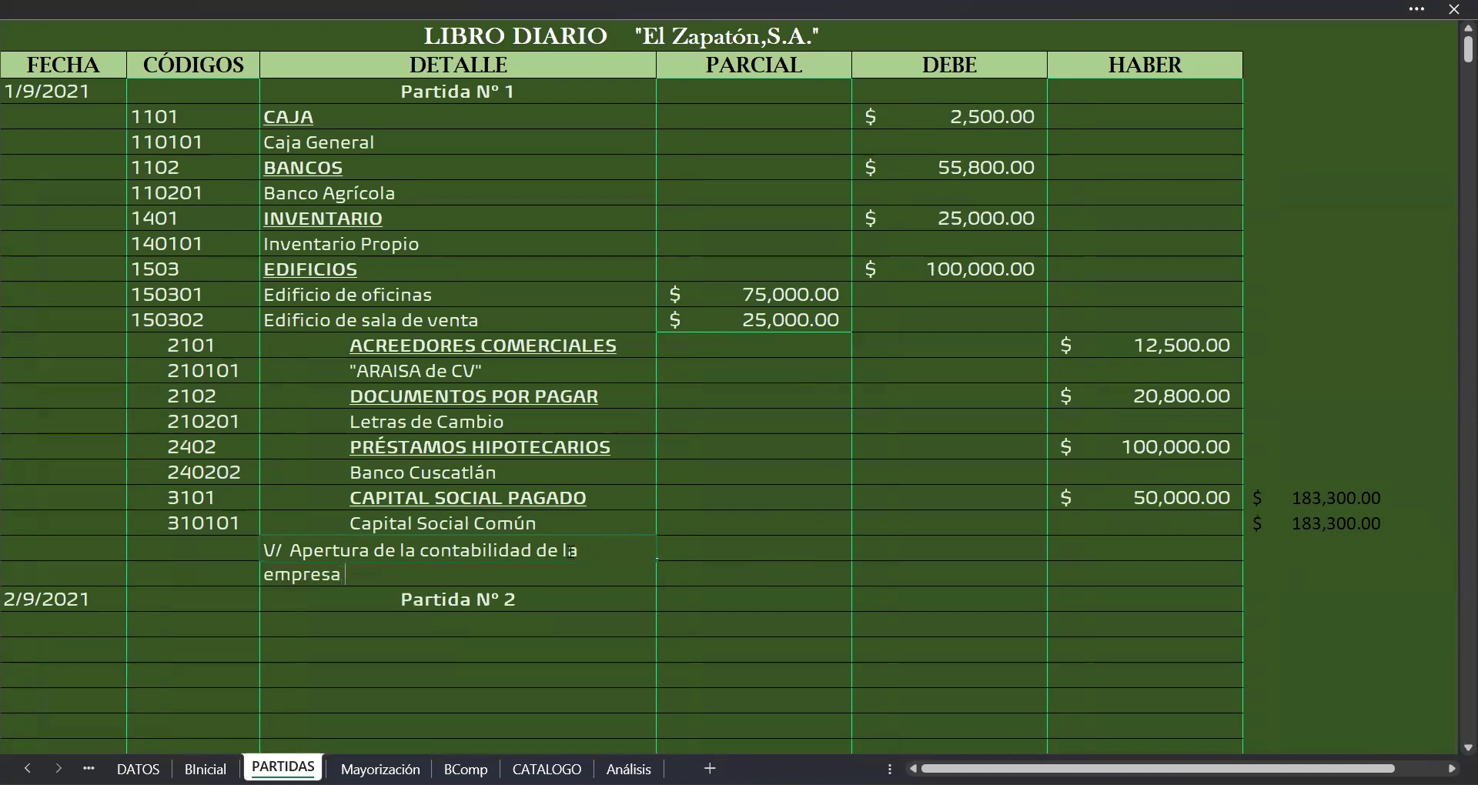
text(El Zapatón, S.A. segú)
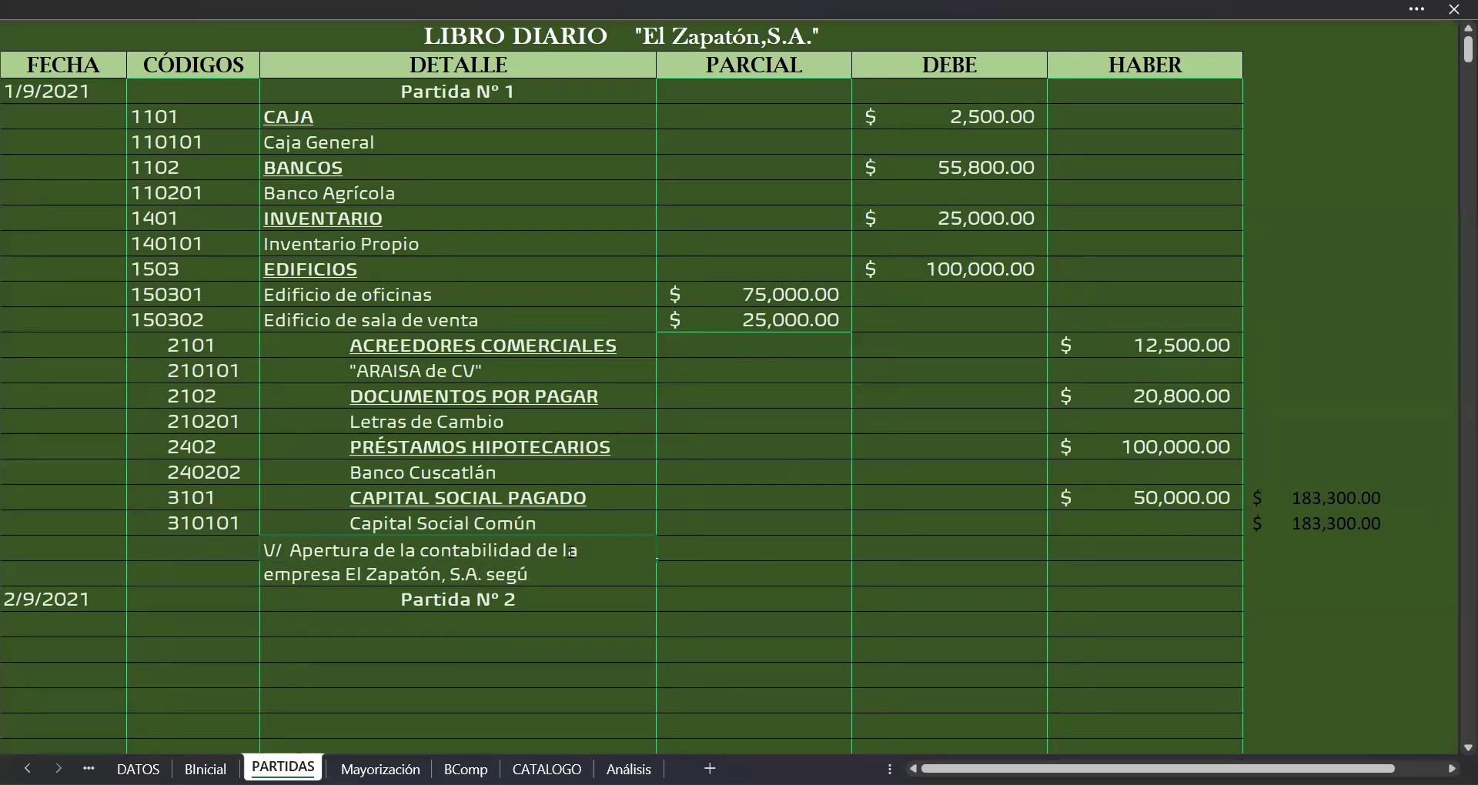
text(n balance de esta)
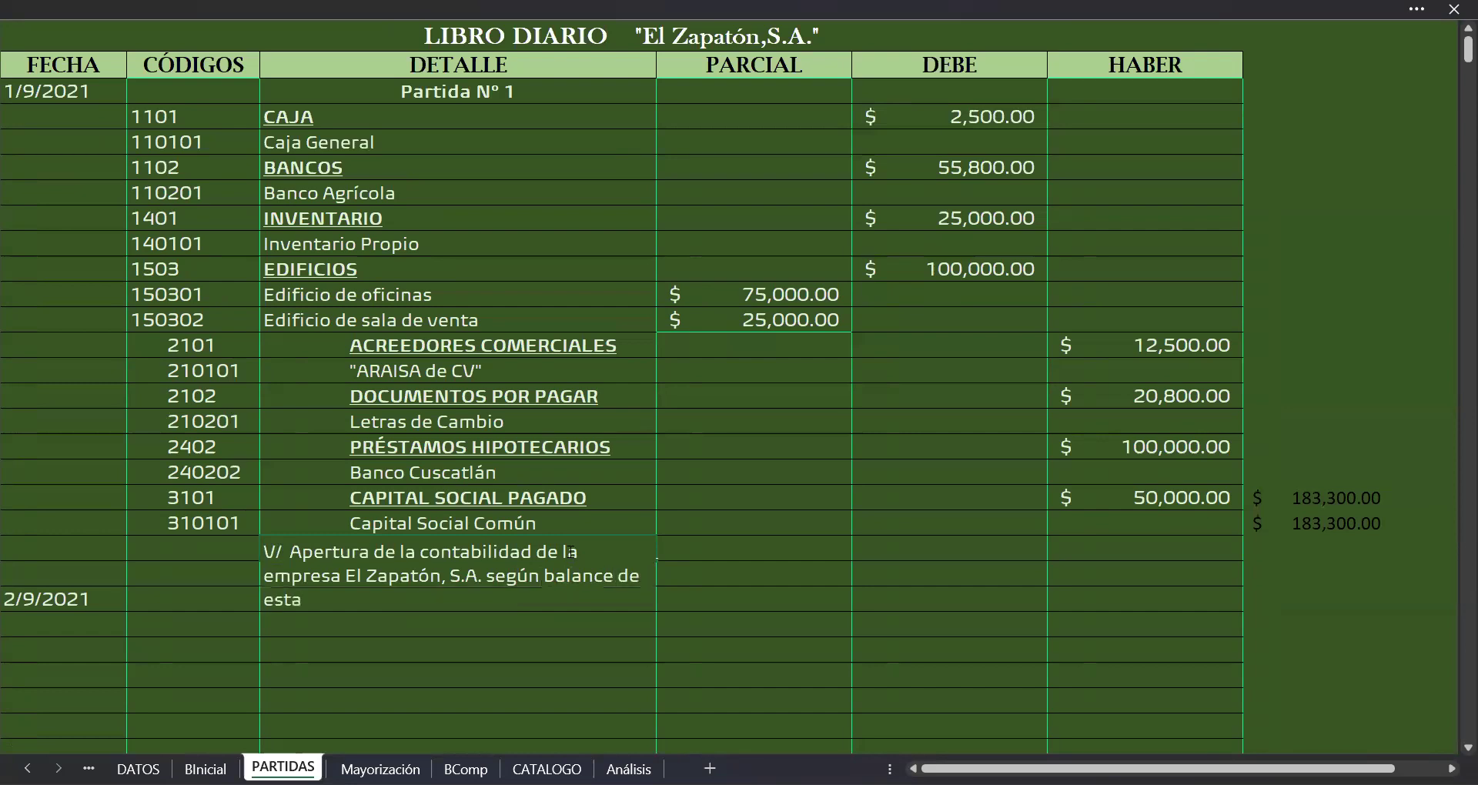
text( fecha)
click(881, 623)
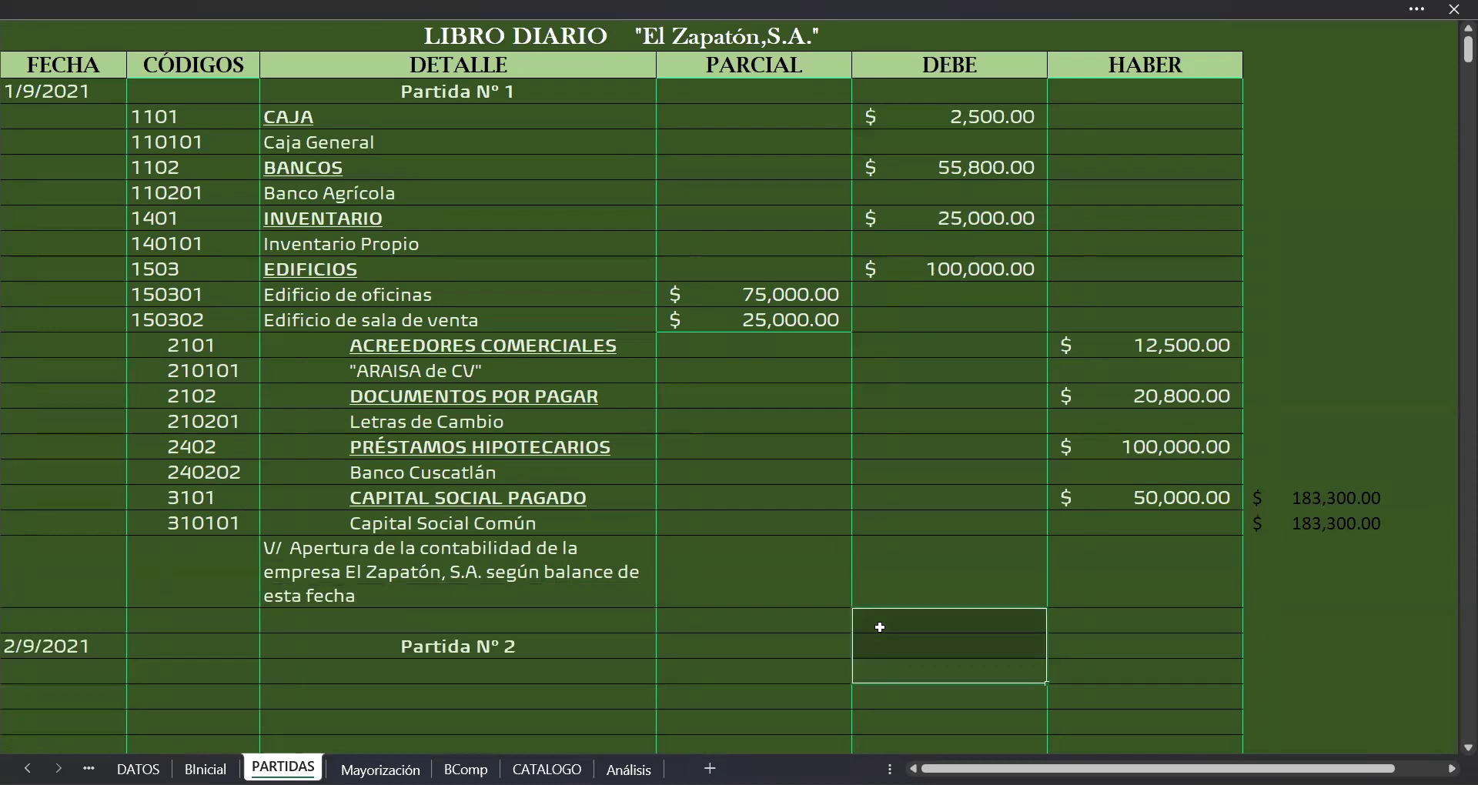
Reselect the description cell and restore the ribbon on the Inicio tab.
click(739, 600)
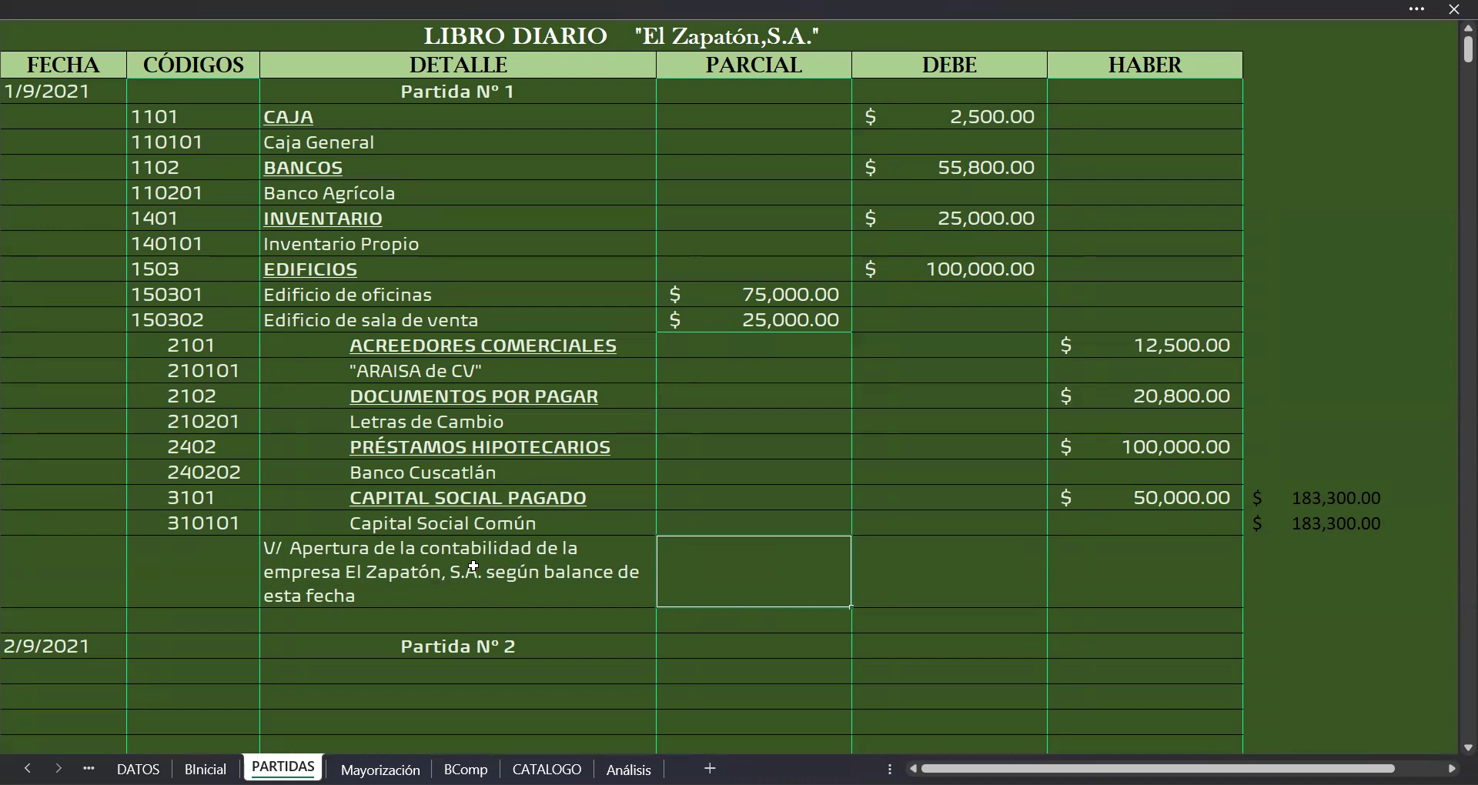
click(473, 567)
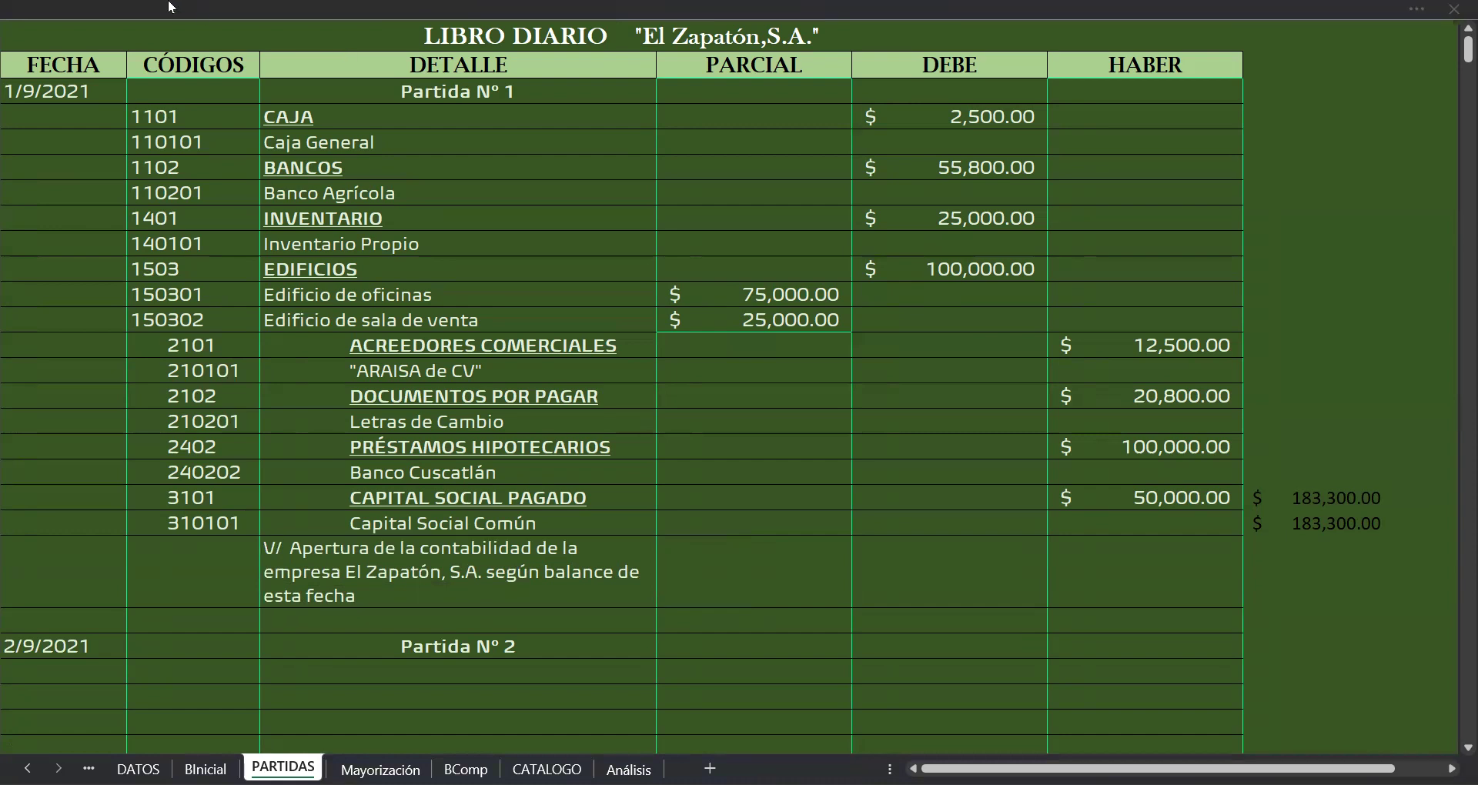
click(256, 17)
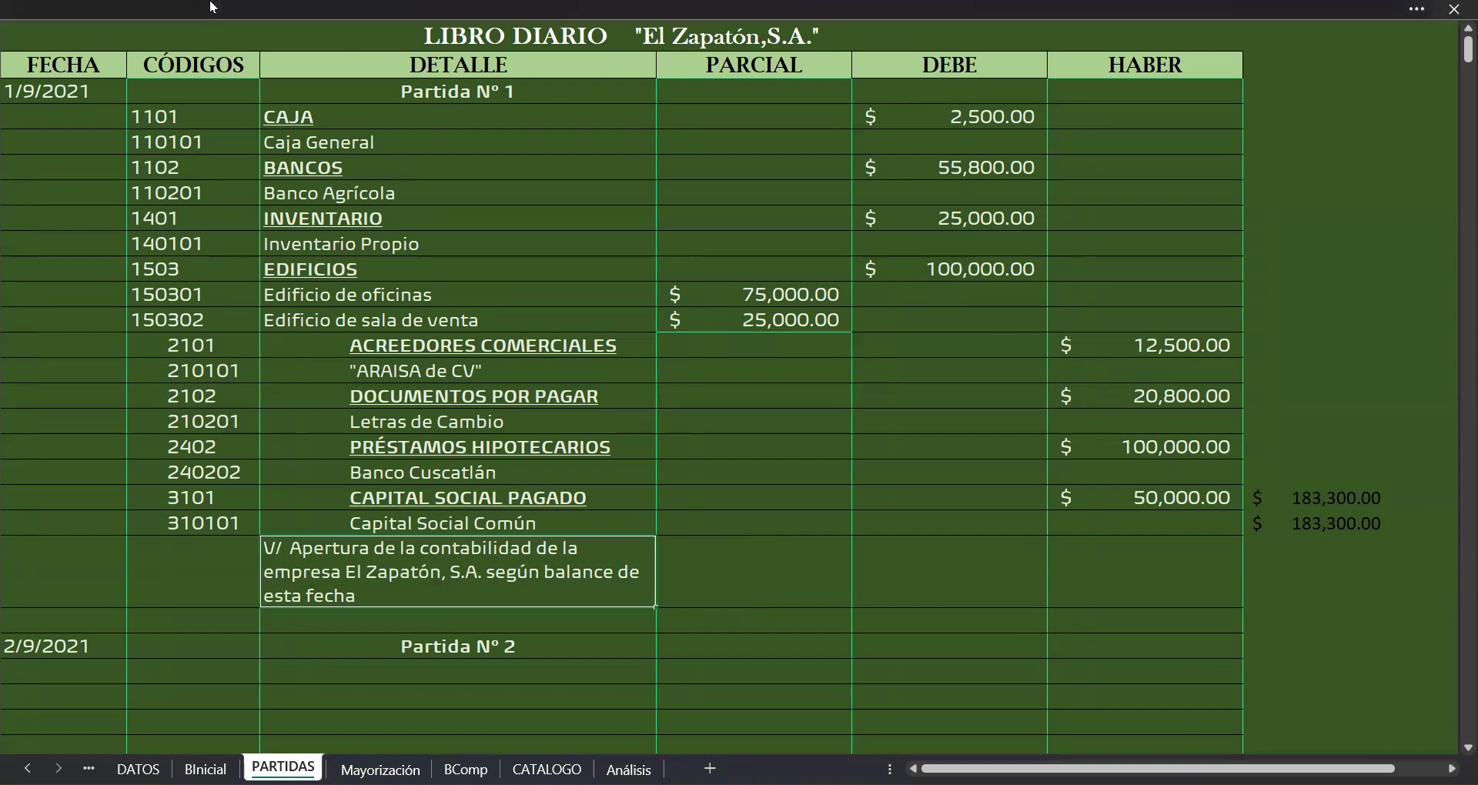
click(213, 7)
click(80, 63)
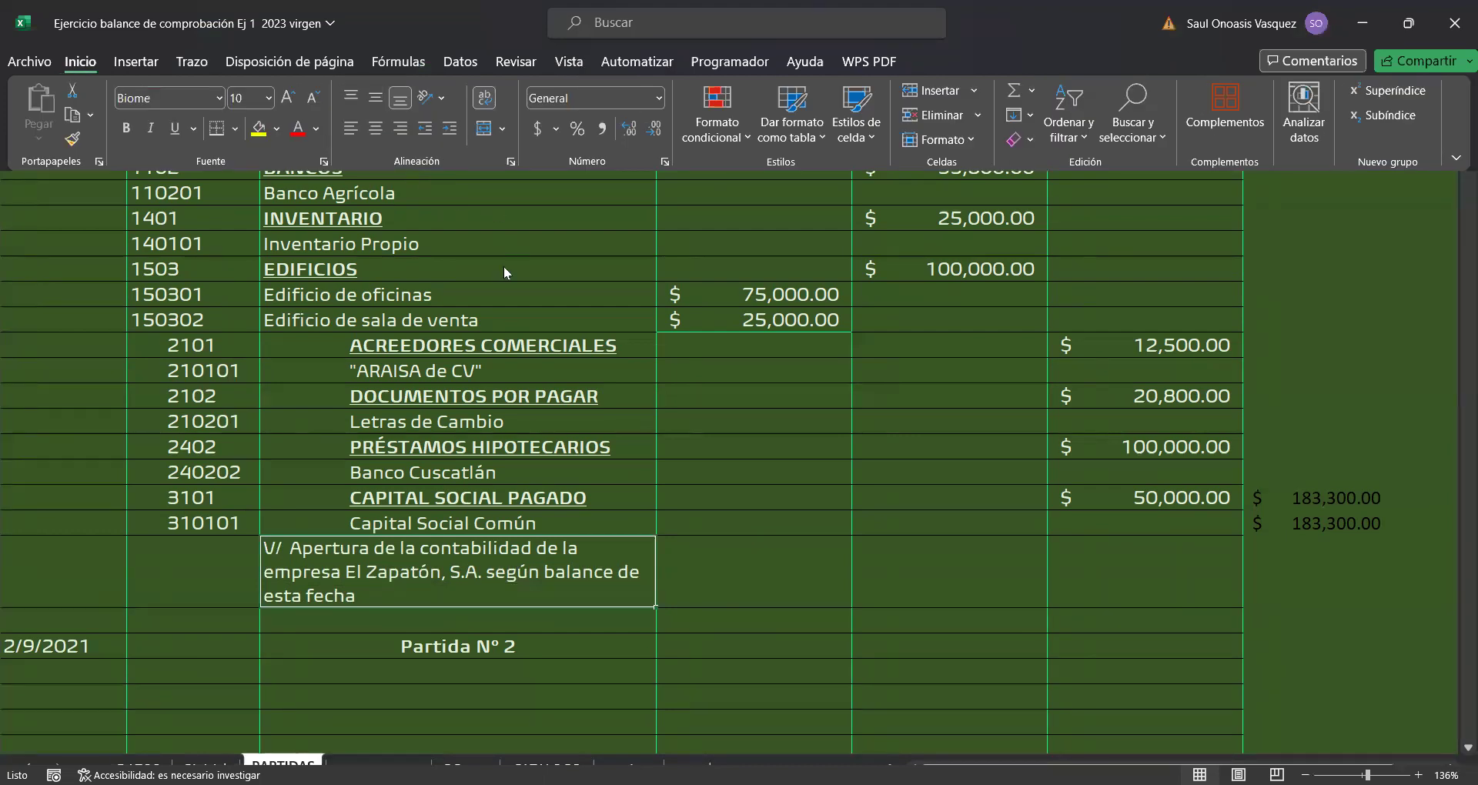
Set the description cell's horizontal alignment to Justificar, then go to the Mayorización sheet.
right_click(522, 547)
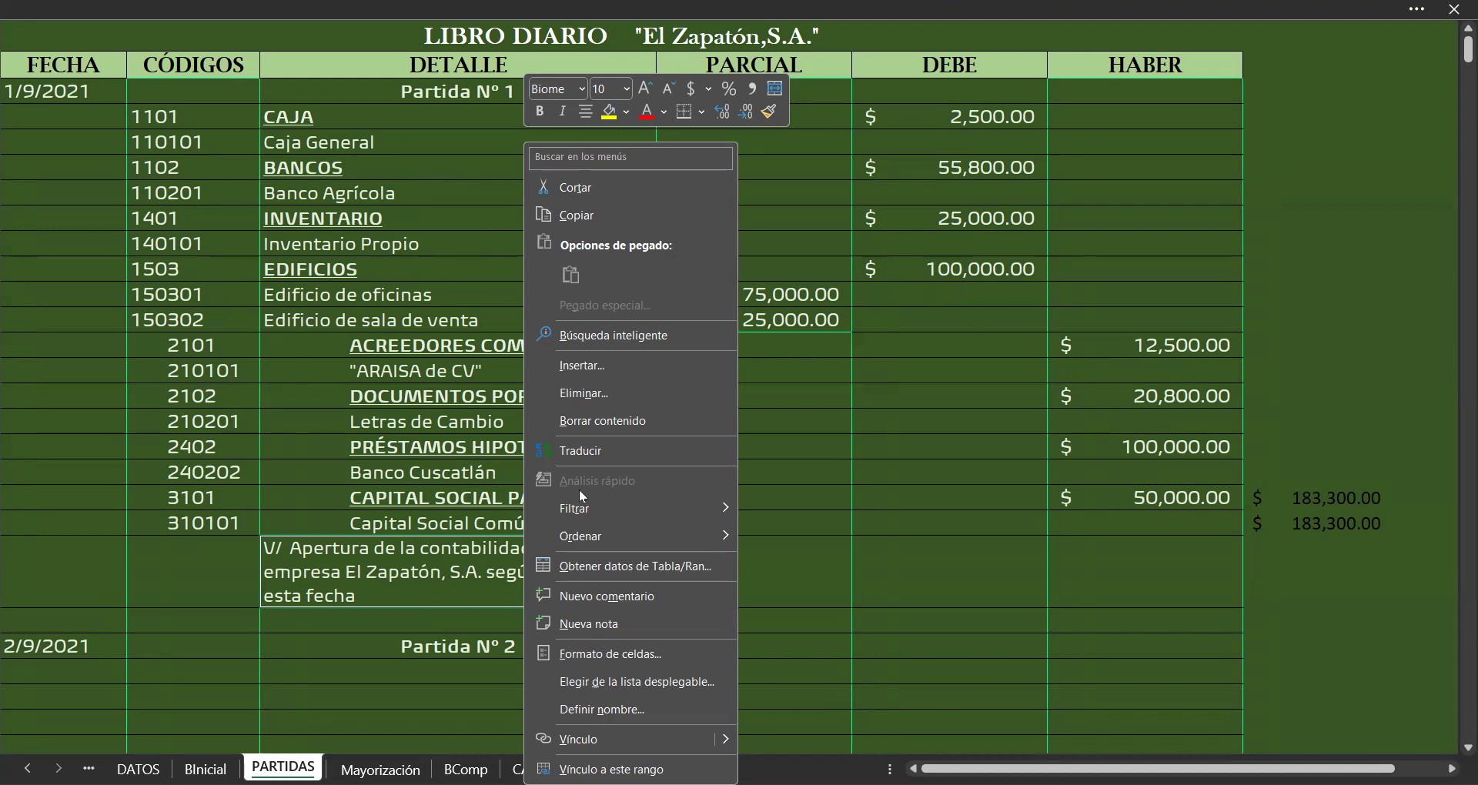
click(656, 651)
click(498, 343)
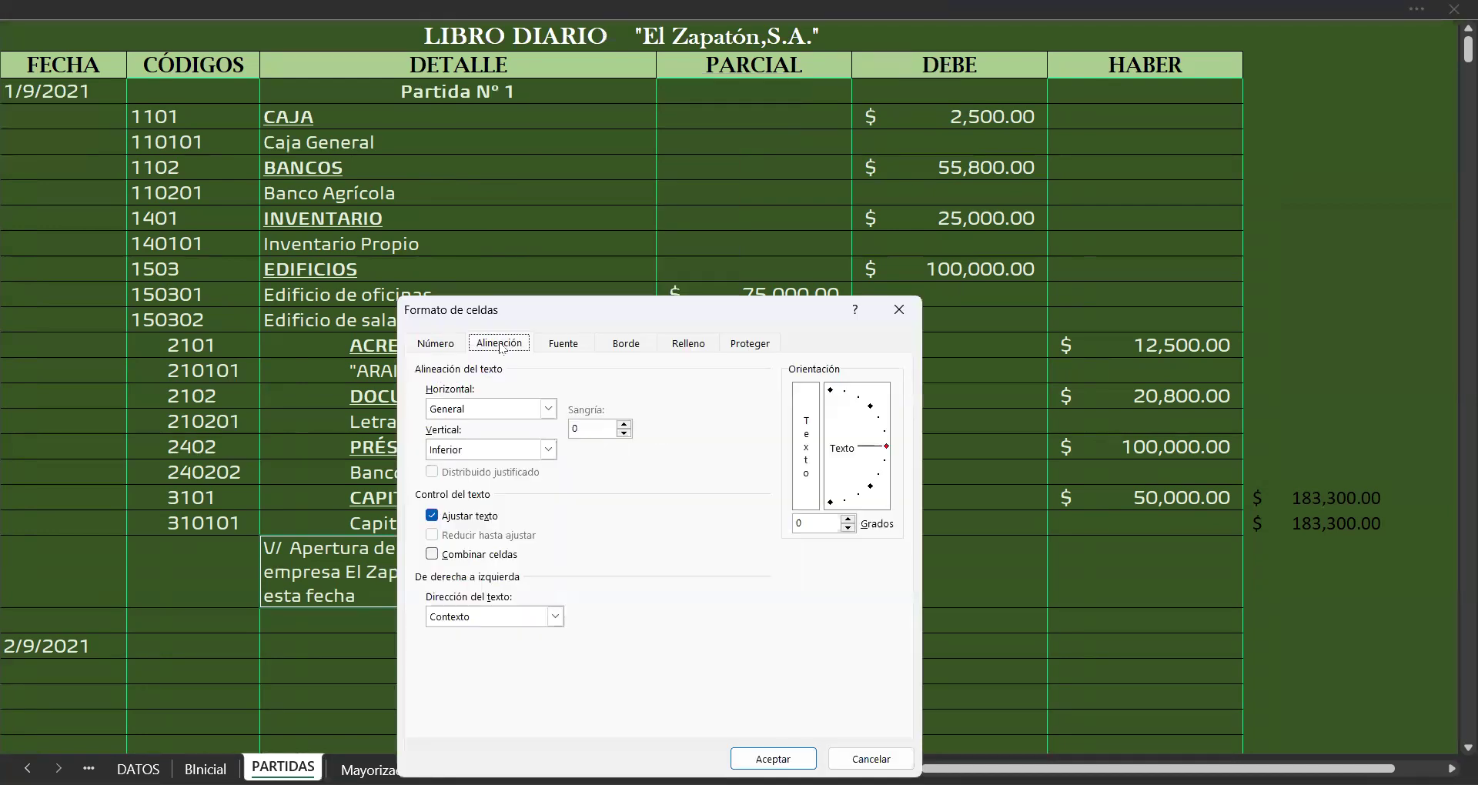
click(549, 414)
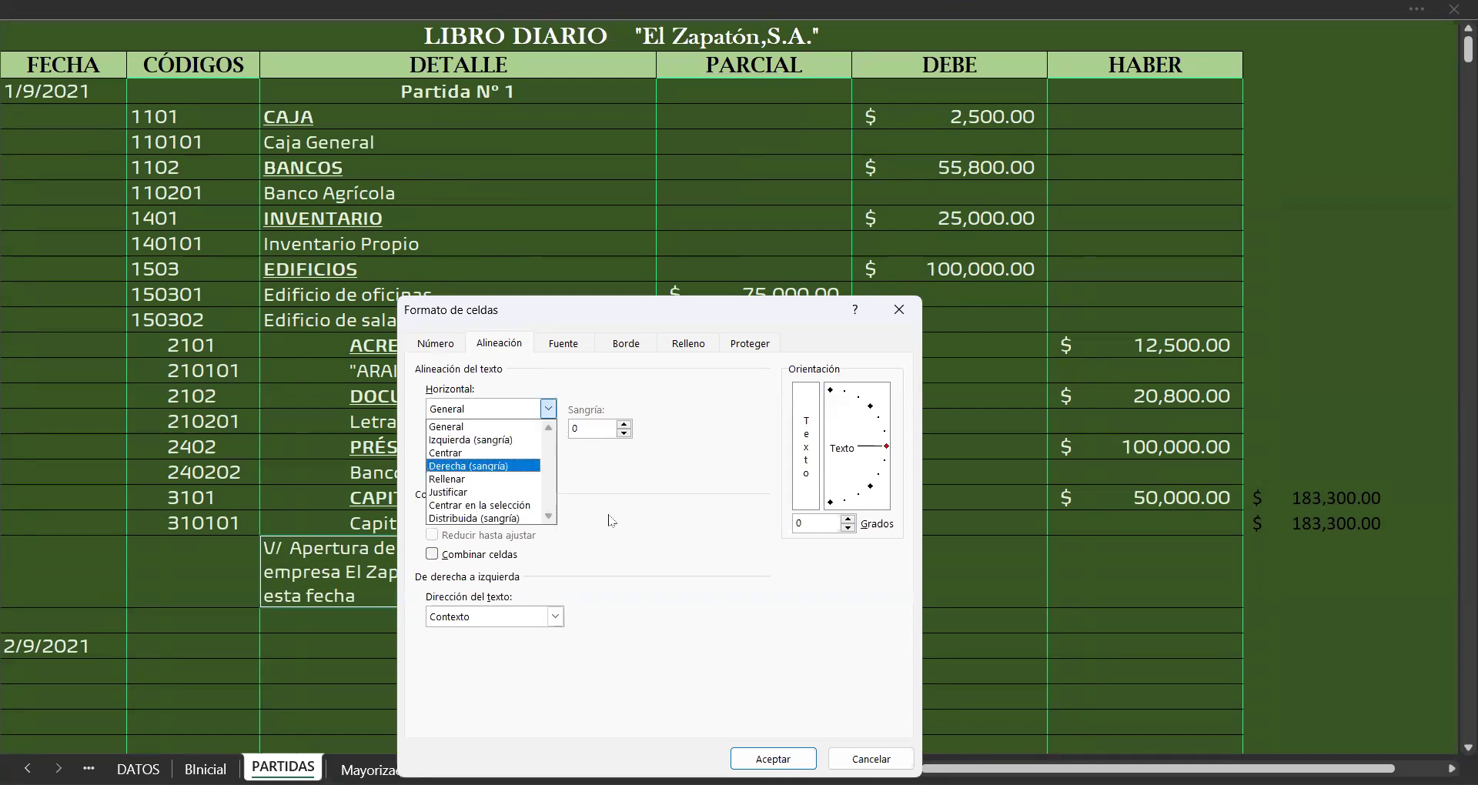
click(494, 492)
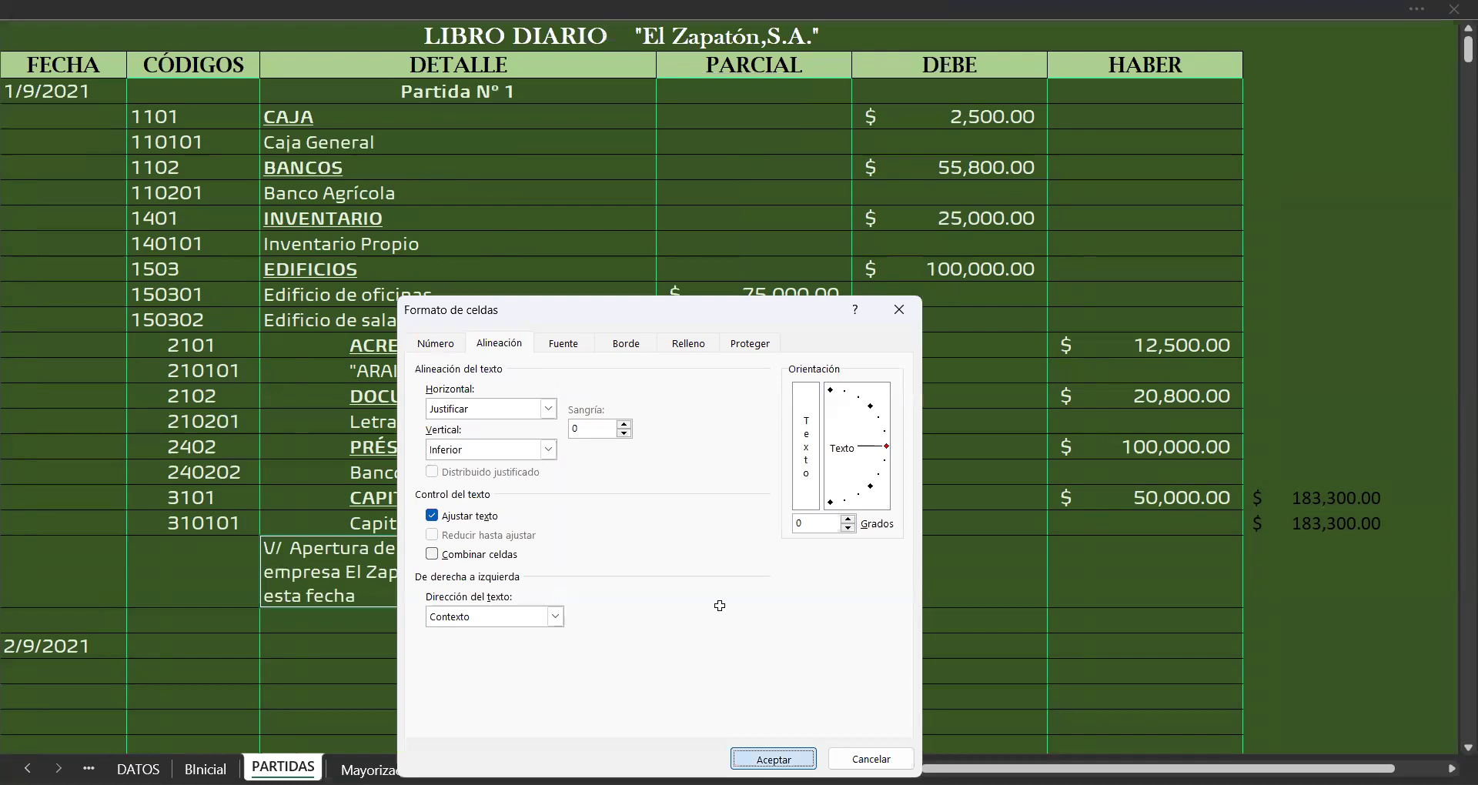
key(Return)
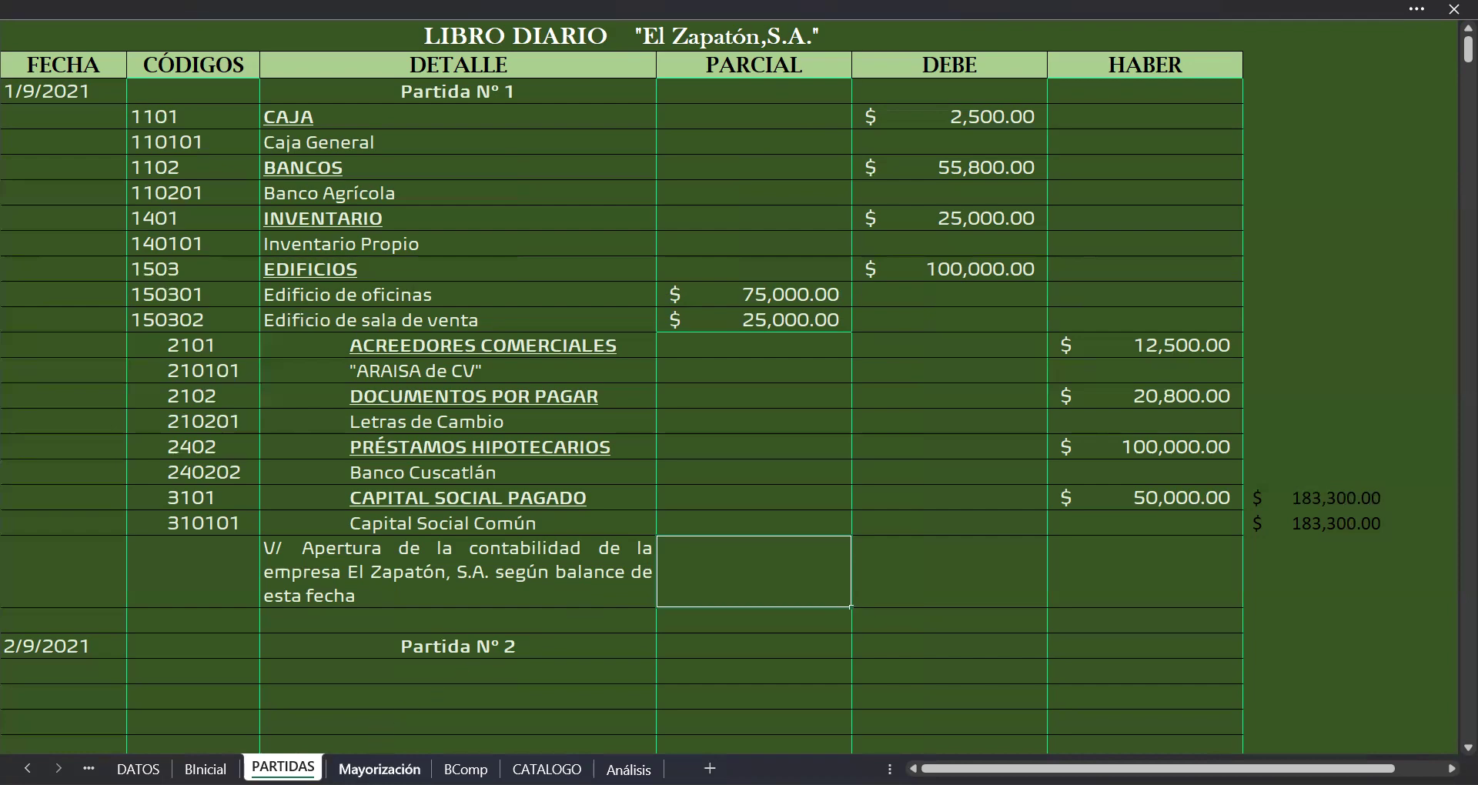
click(380, 769)
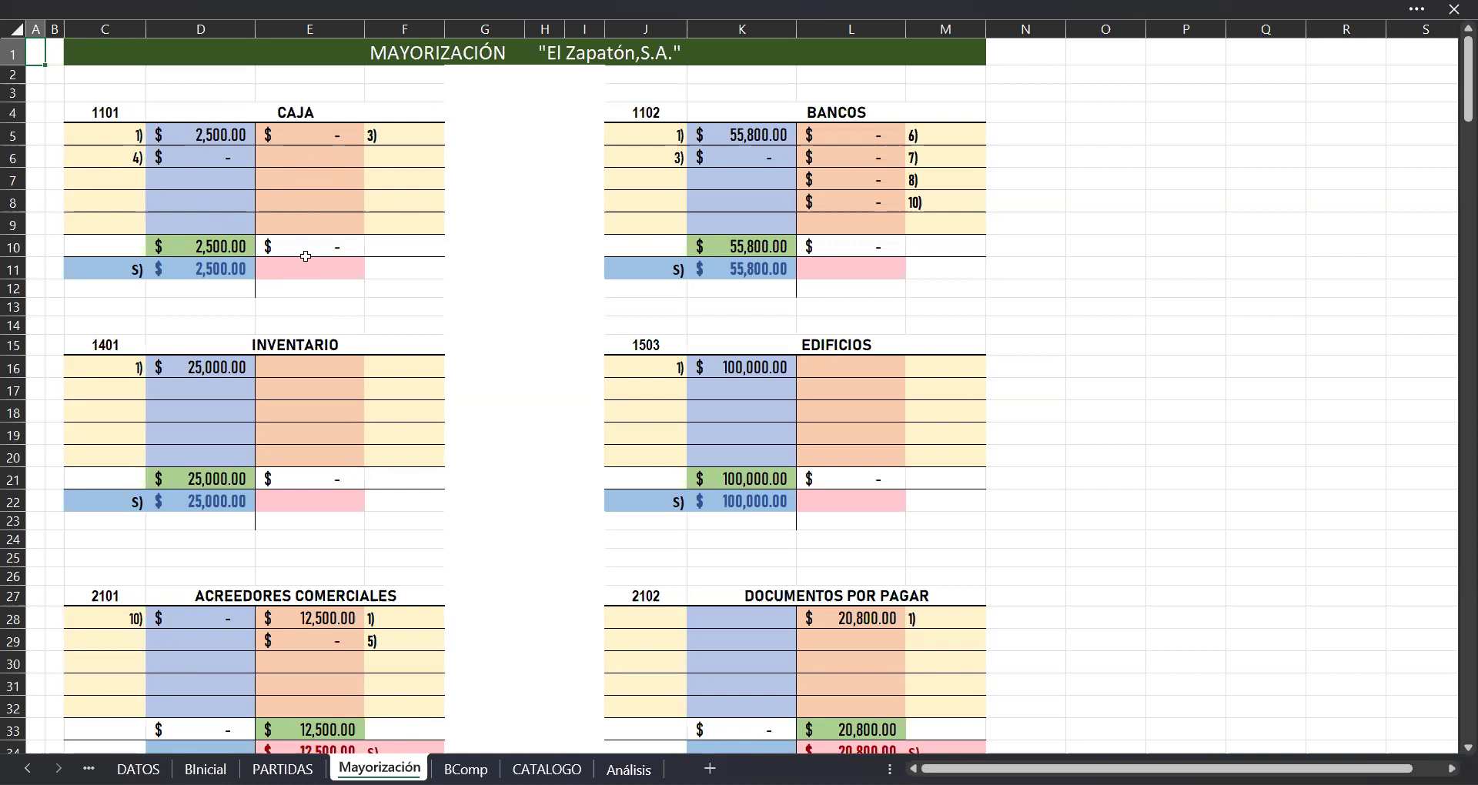
Check the Mayorización postings: CAJA 2,500.00, BANCOS 55,800.00, INVENTARIO 25,000.00.
click(224, 131)
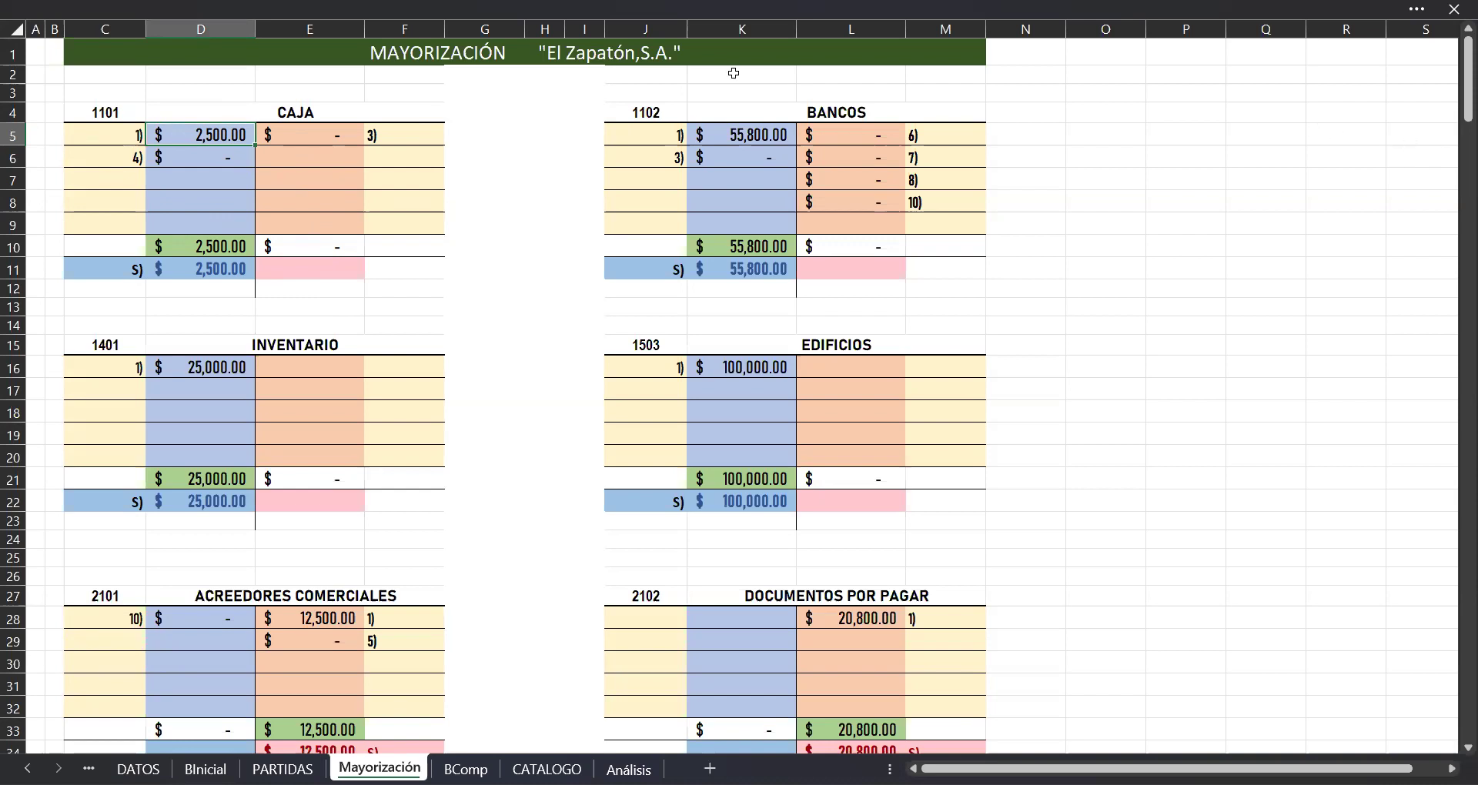
click(747, 136)
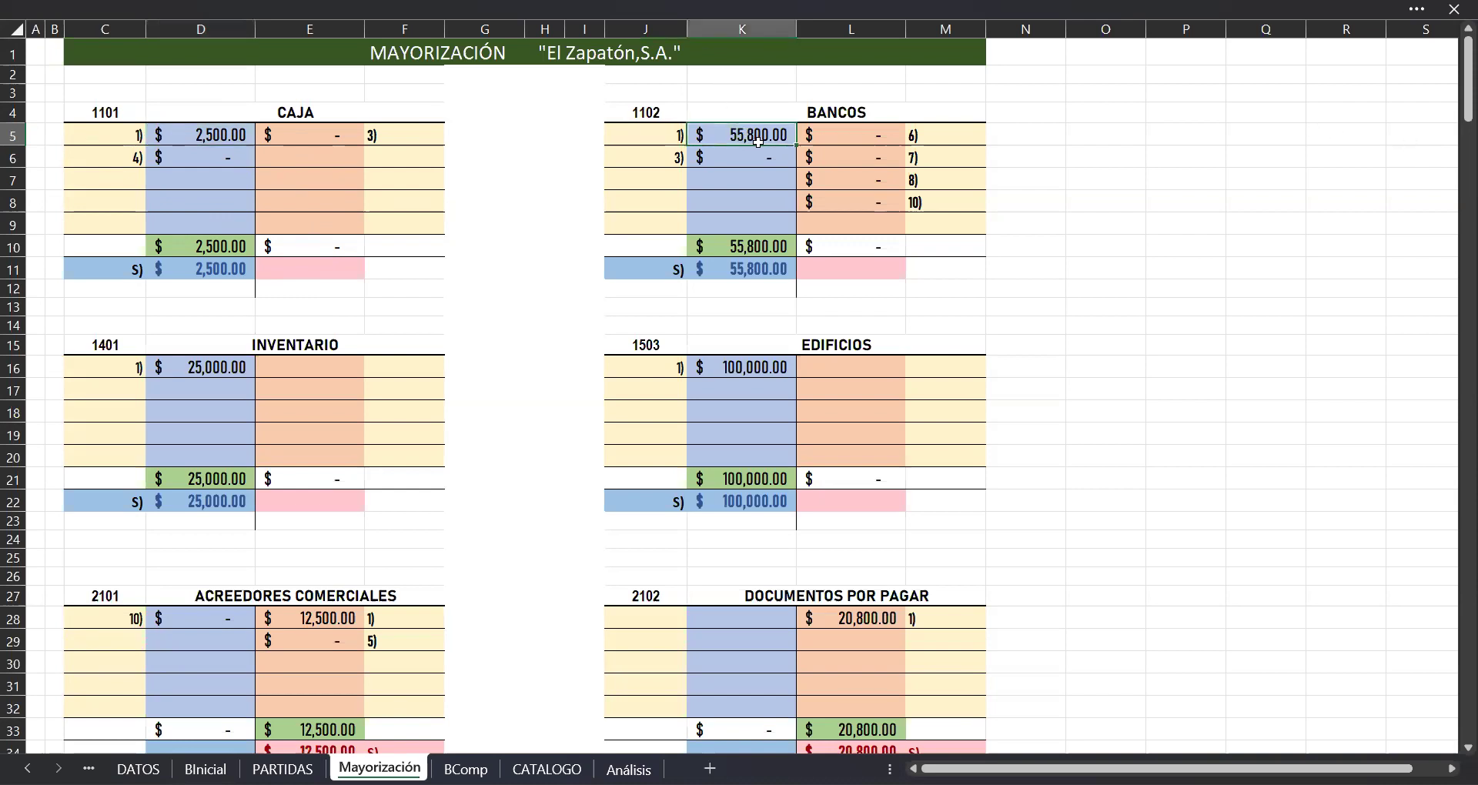
click(227, 372)
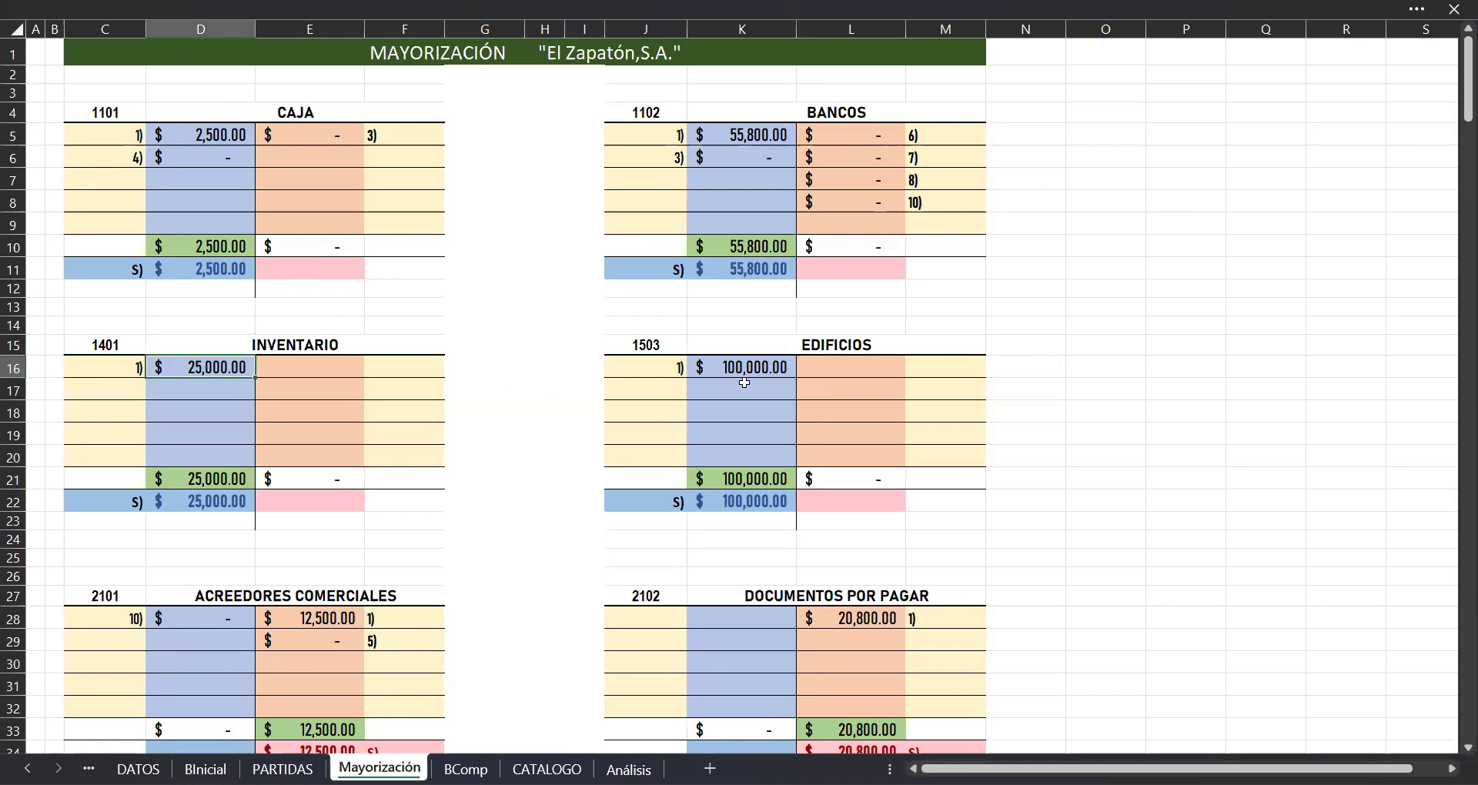
scroll(274, 632, down, 2)
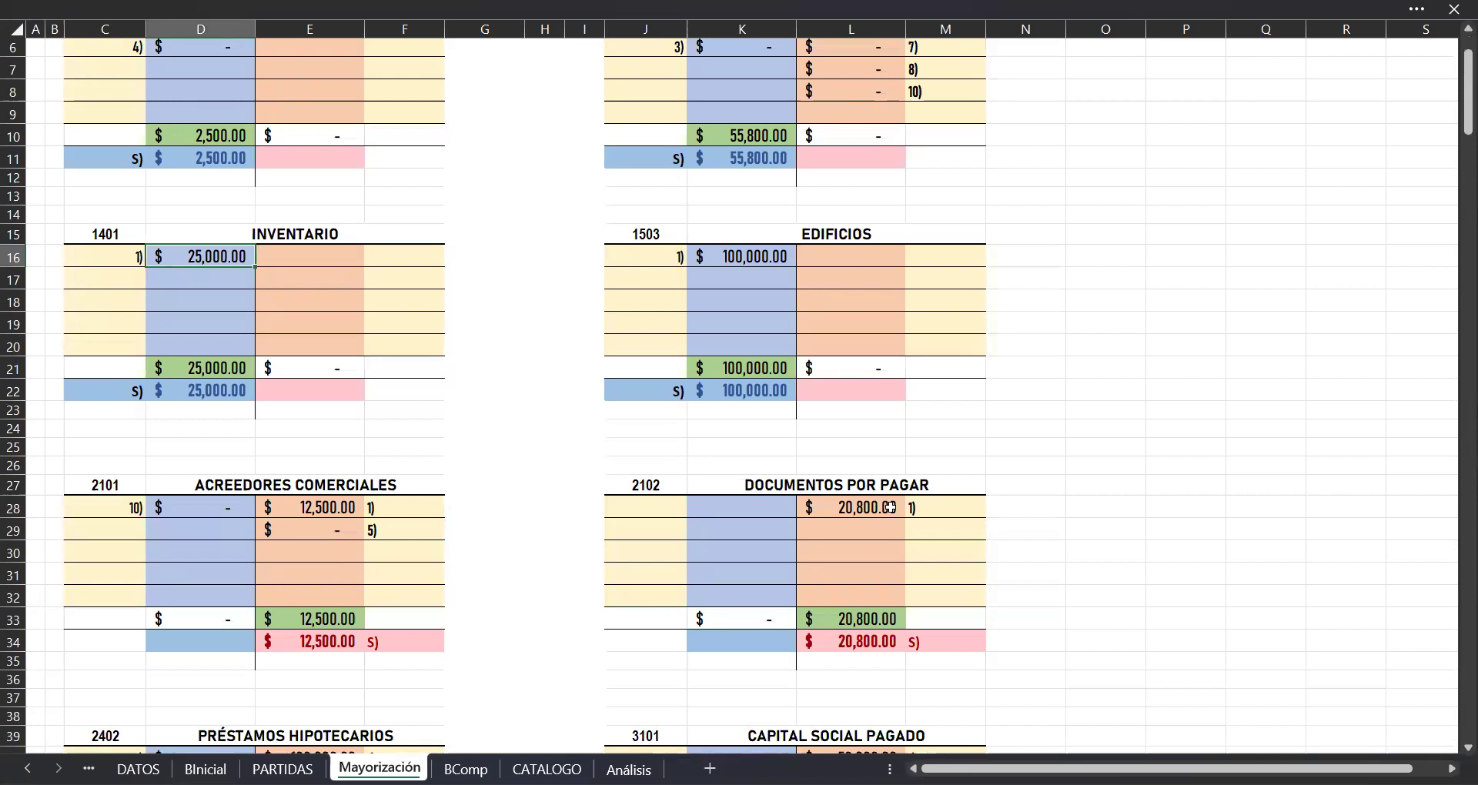
scroll(890, 507, down, 4)
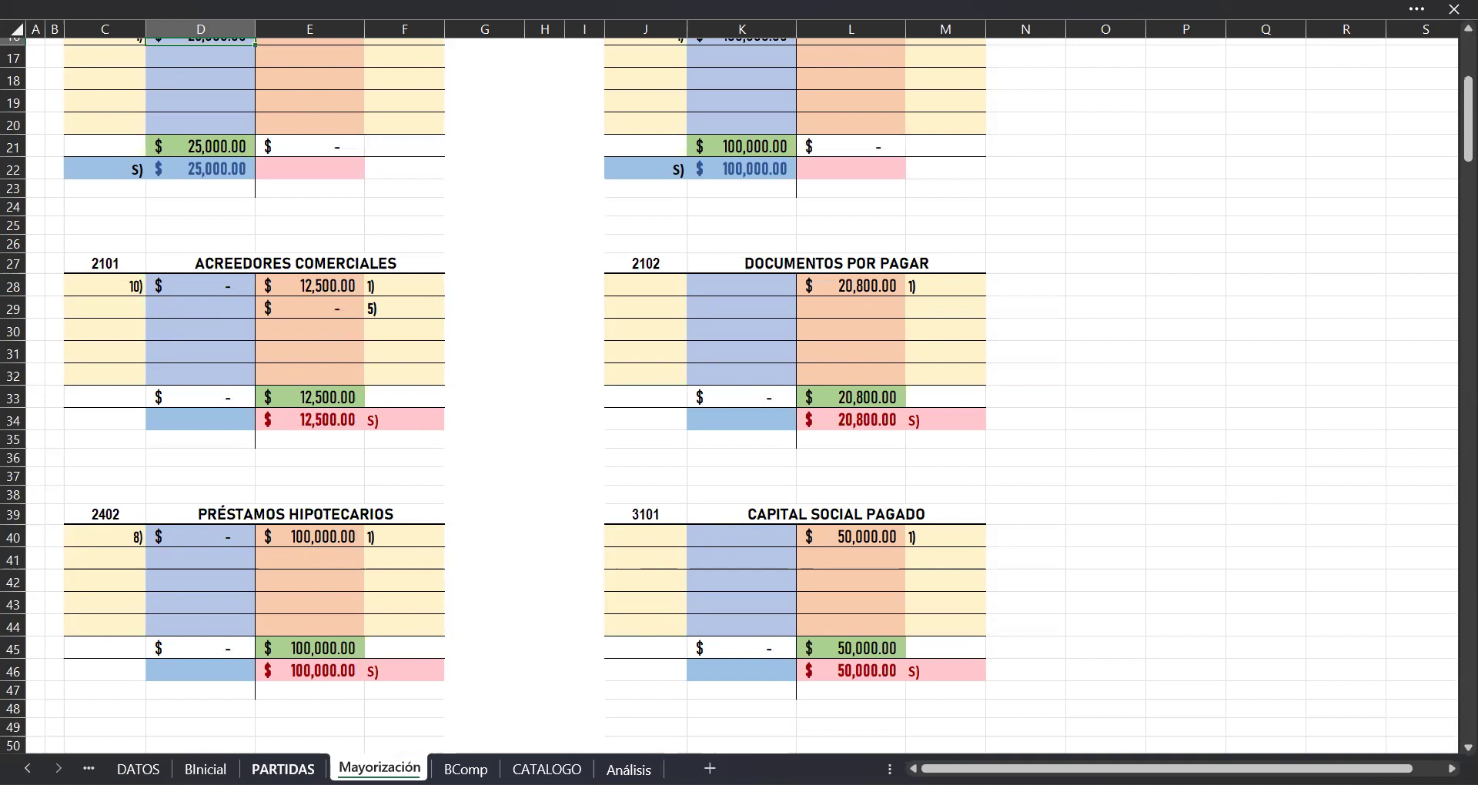
Review the balanced journal on PARTIDAS, then move to the DATOS exercise statement.
click(283, 769)
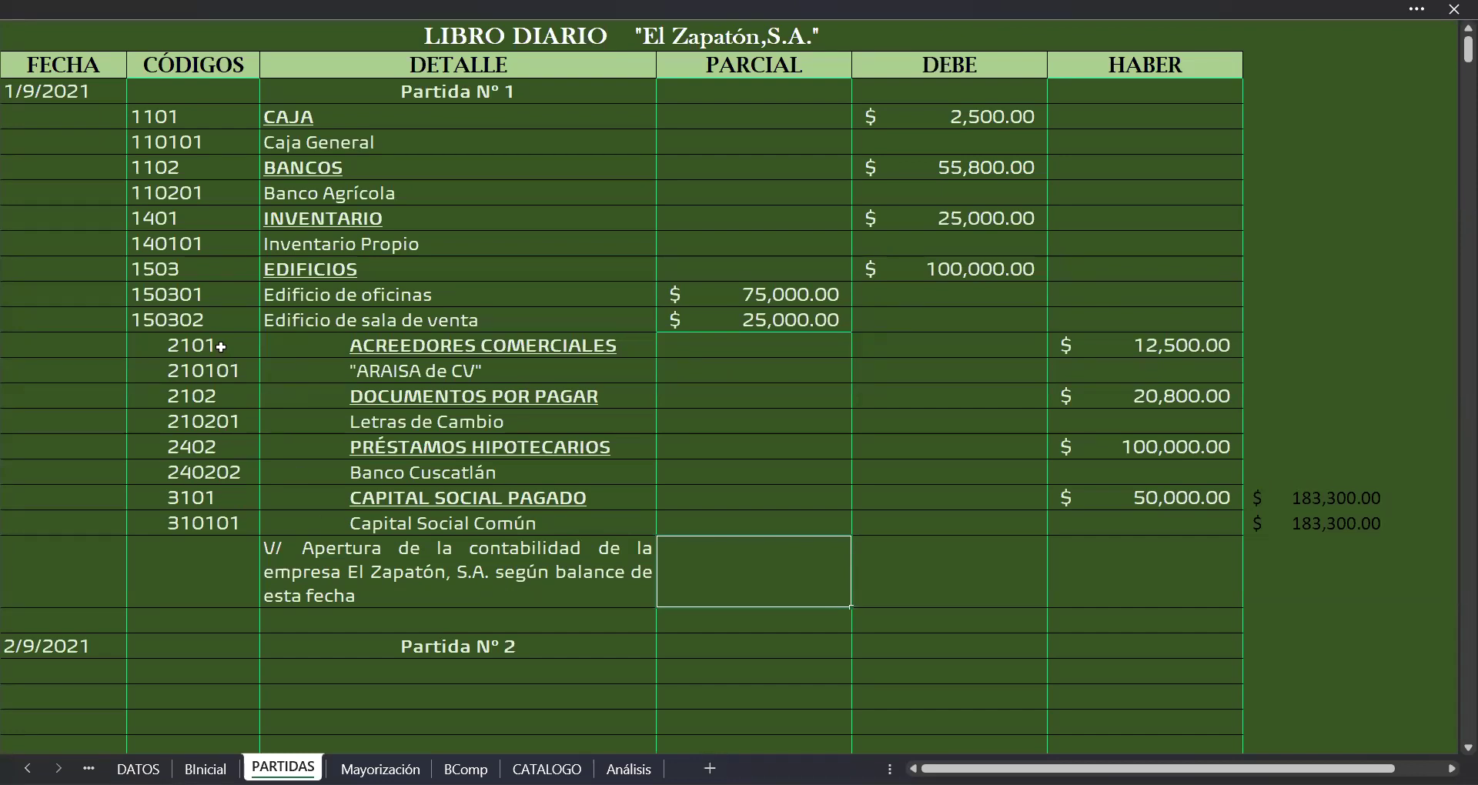
scroll(222, 354, down, 1)
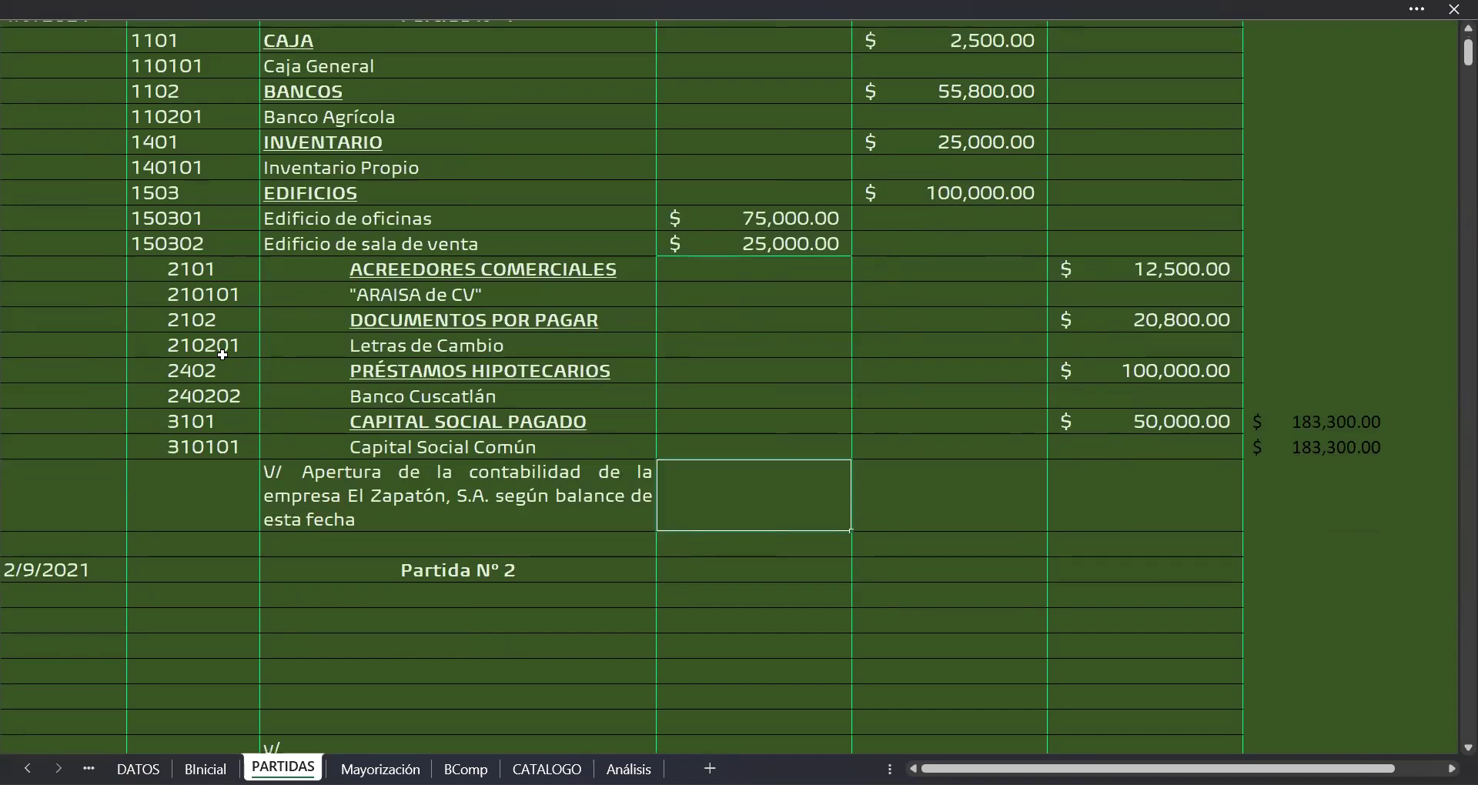
scroll(222, 354, down, 3)
click(550, 414)
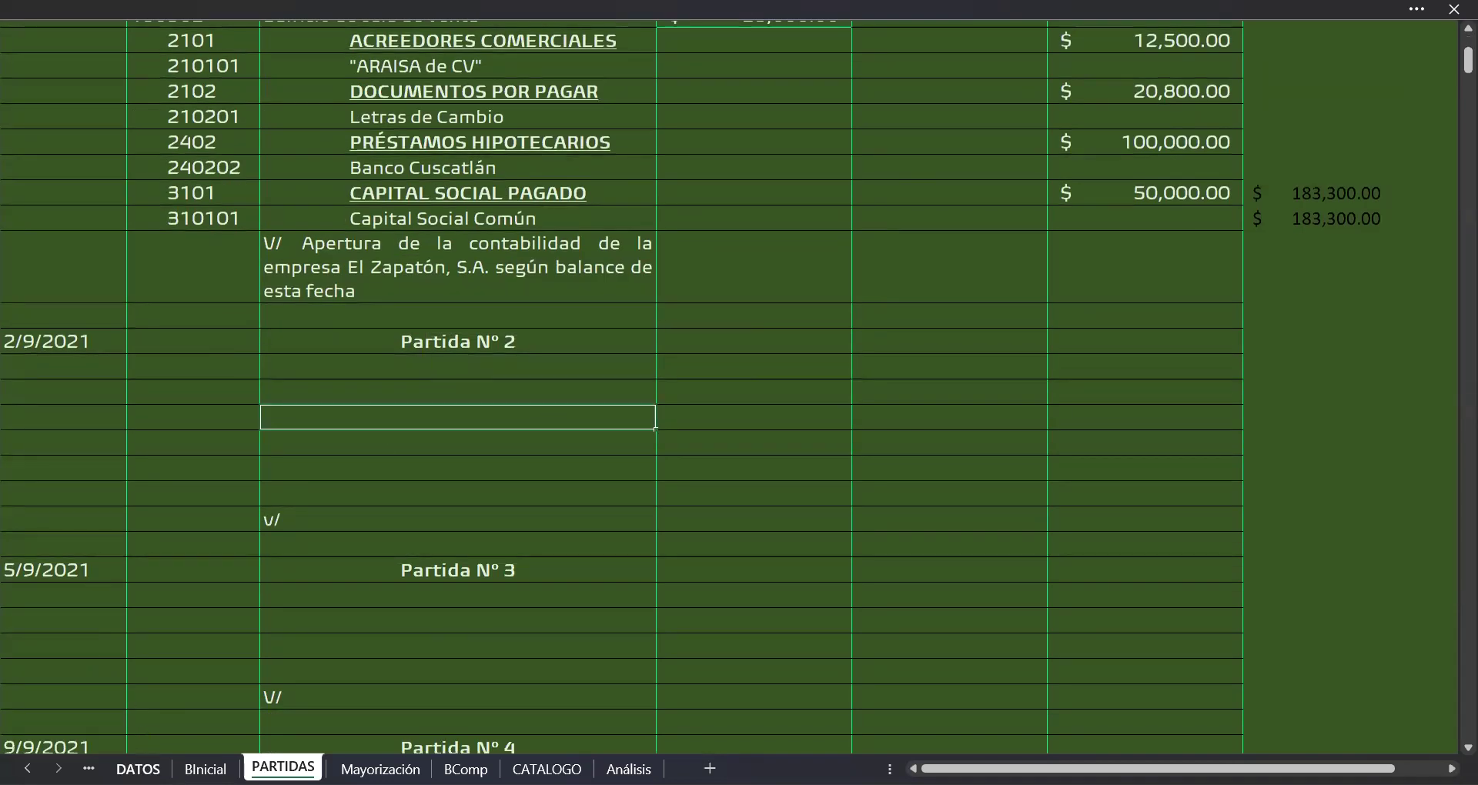
key(ctrl+Page_Up)
key(ctrl+Page_Up)
scroll(300, 526, down, 1)
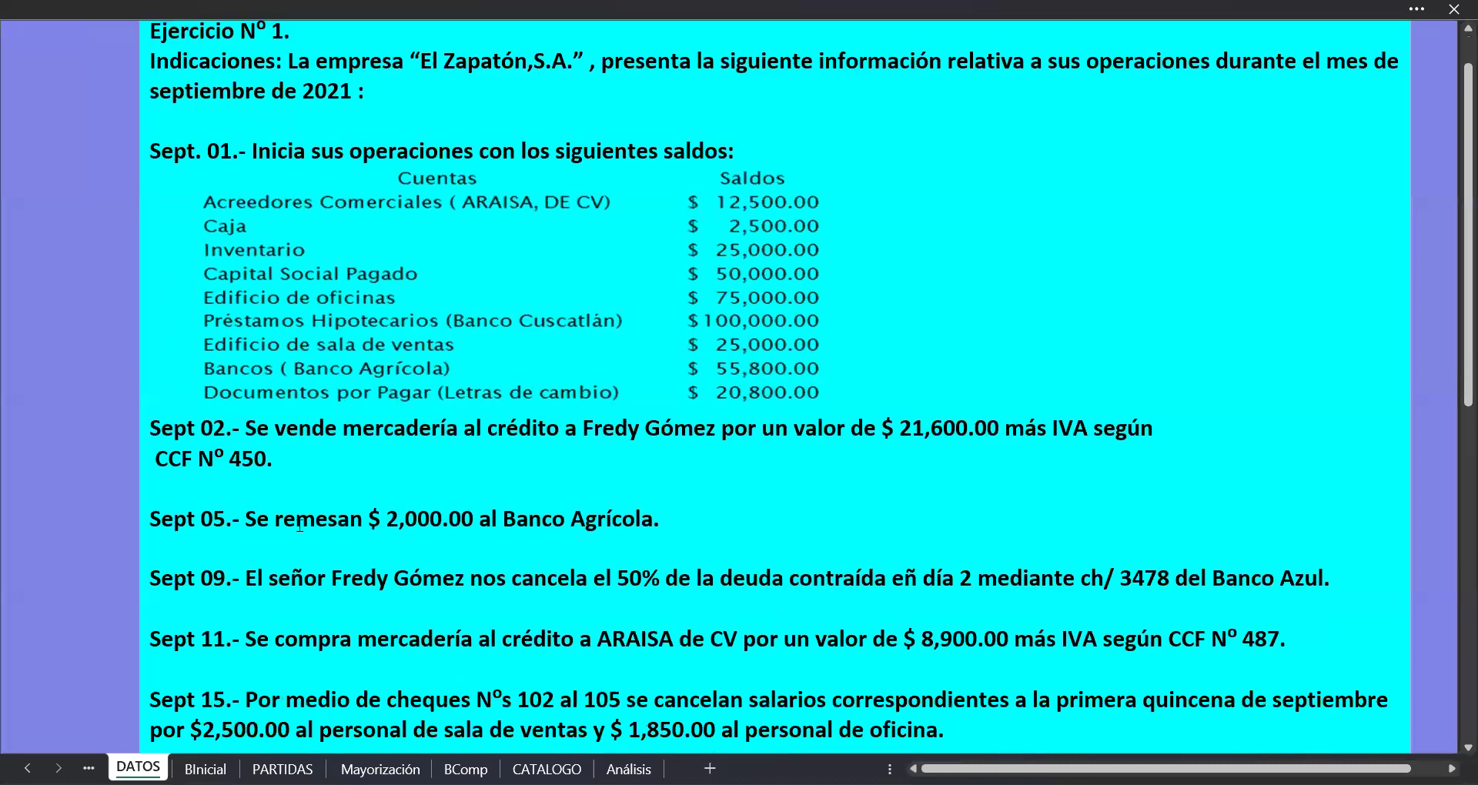
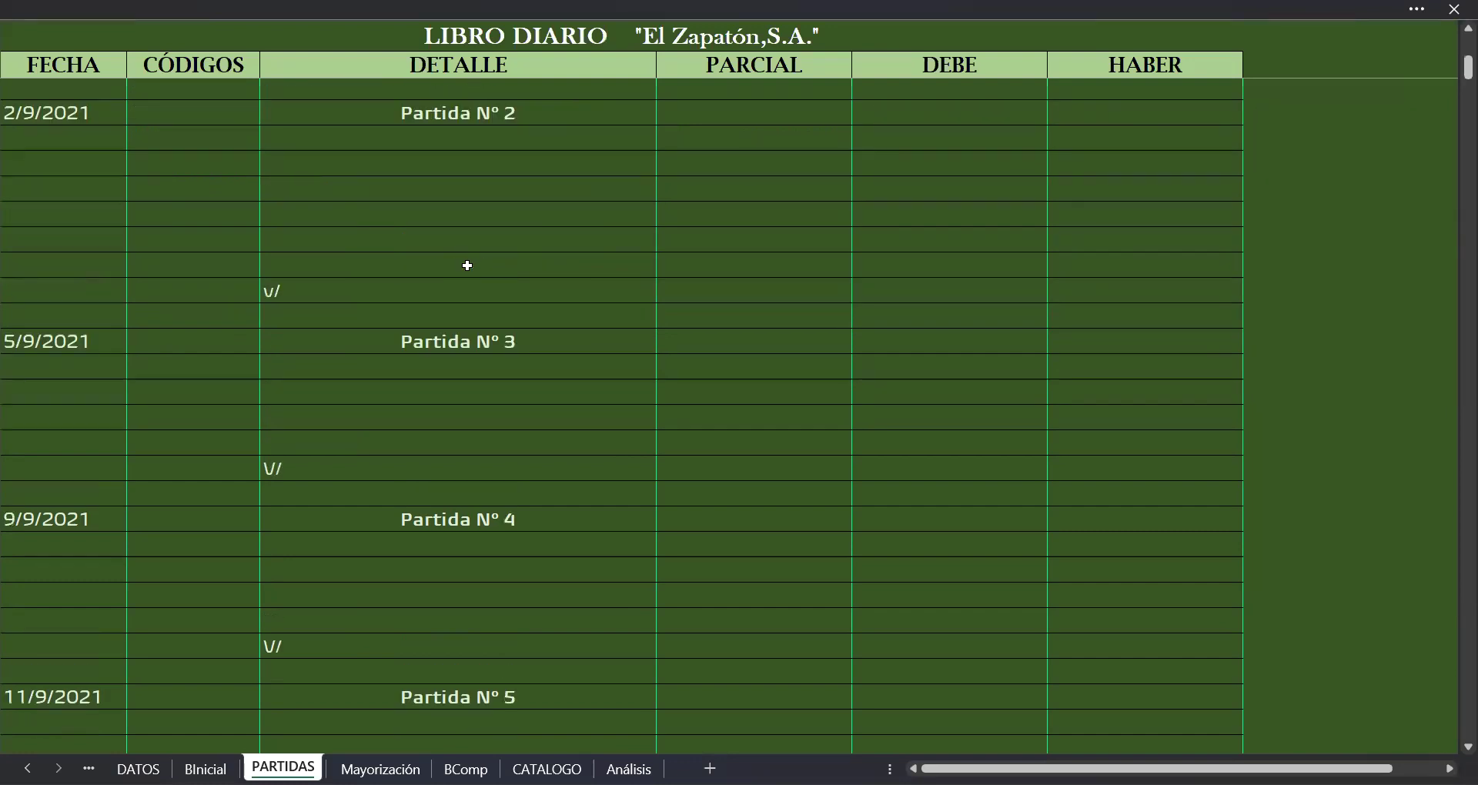
Enter account 1201 DEUDORES COMERCIALES and sub-account 120101 under Partida Nº 2.
click(233, 142)
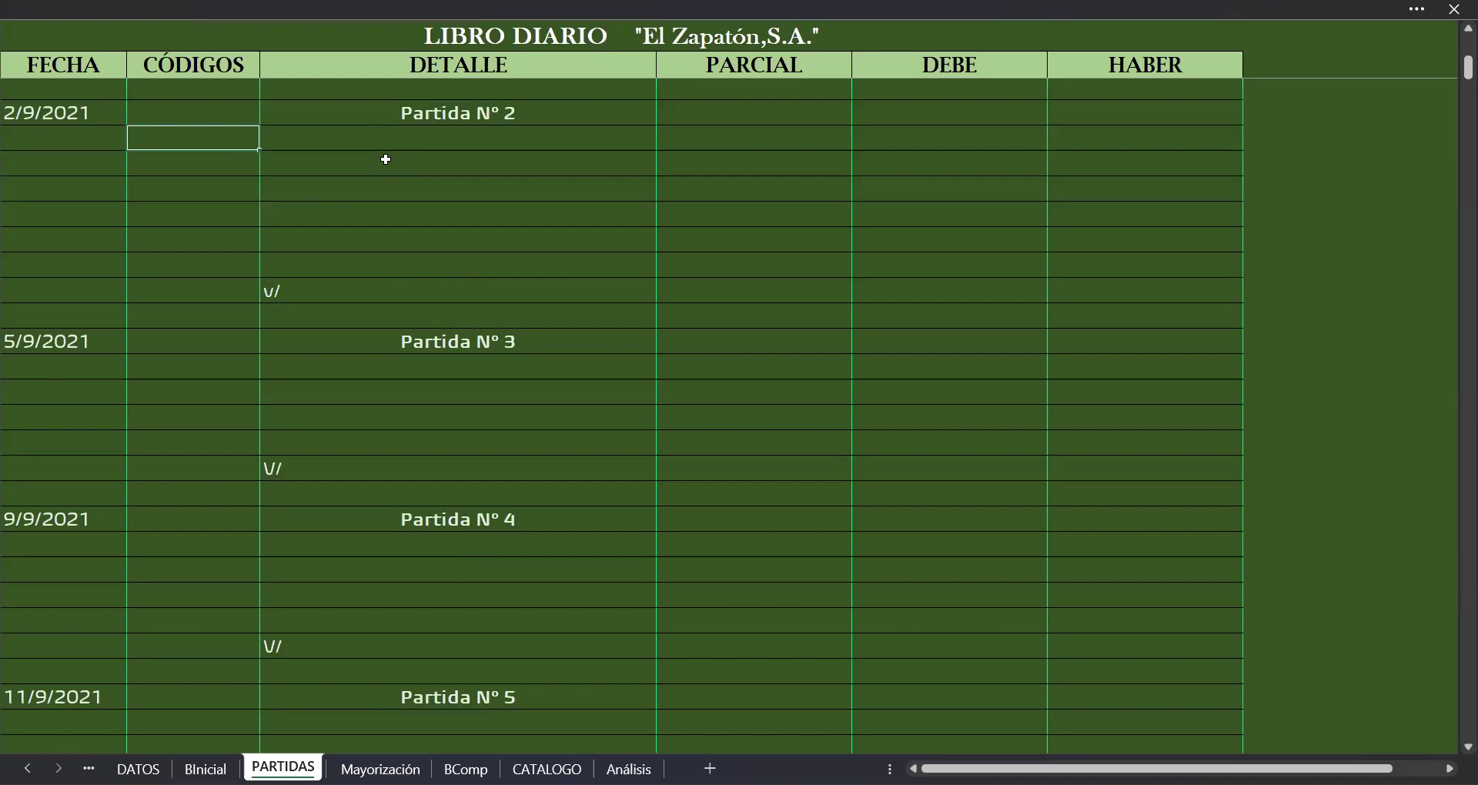
text(1201)
key(Return)
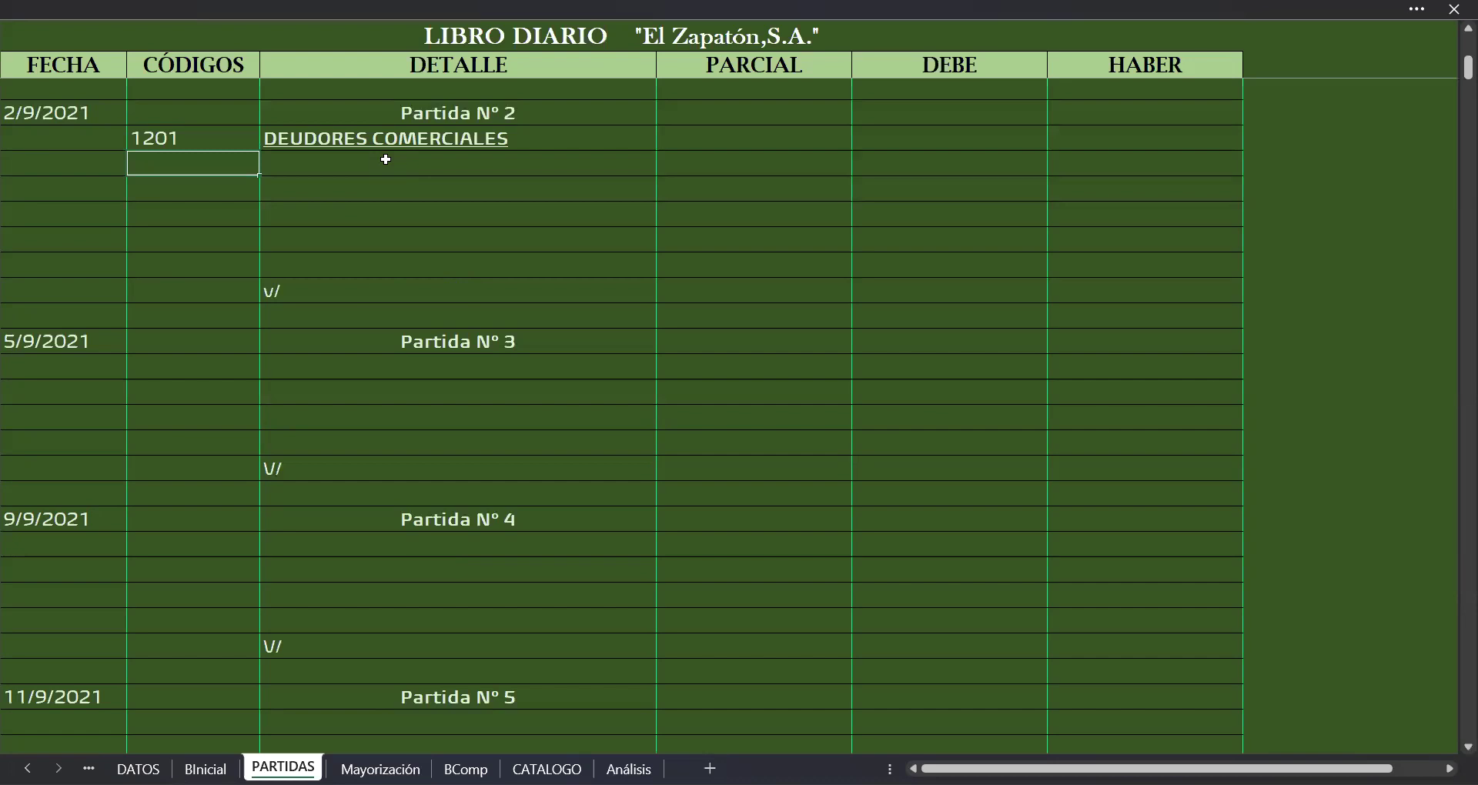
text(120101)
key(Return)
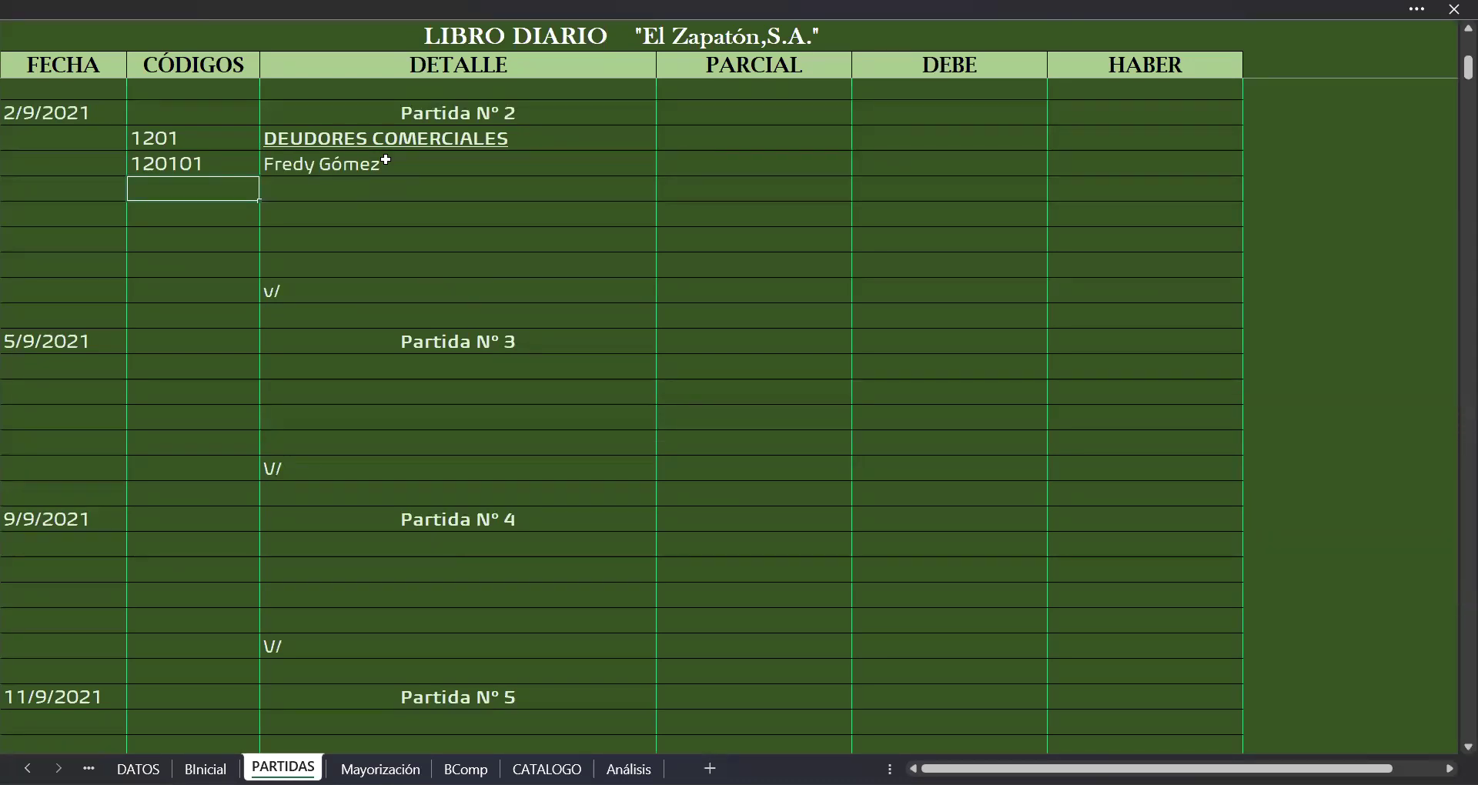
Add account 2202 DÉBITO FISCAL – IVA and sub-account 220202, then reselect the 220202 description.
text(2202)
key(Return)
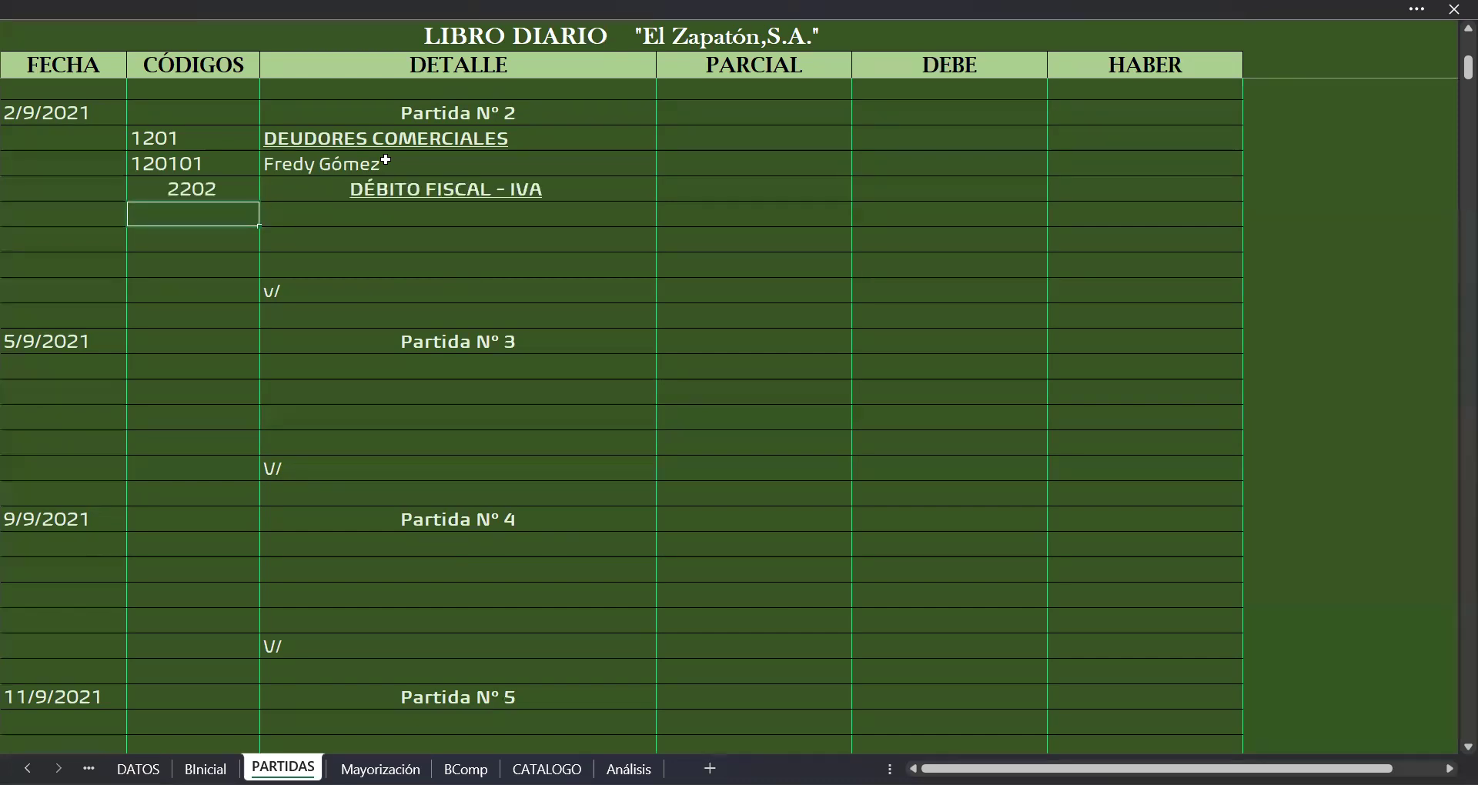
text(220202)
key(Return)
key(Up)
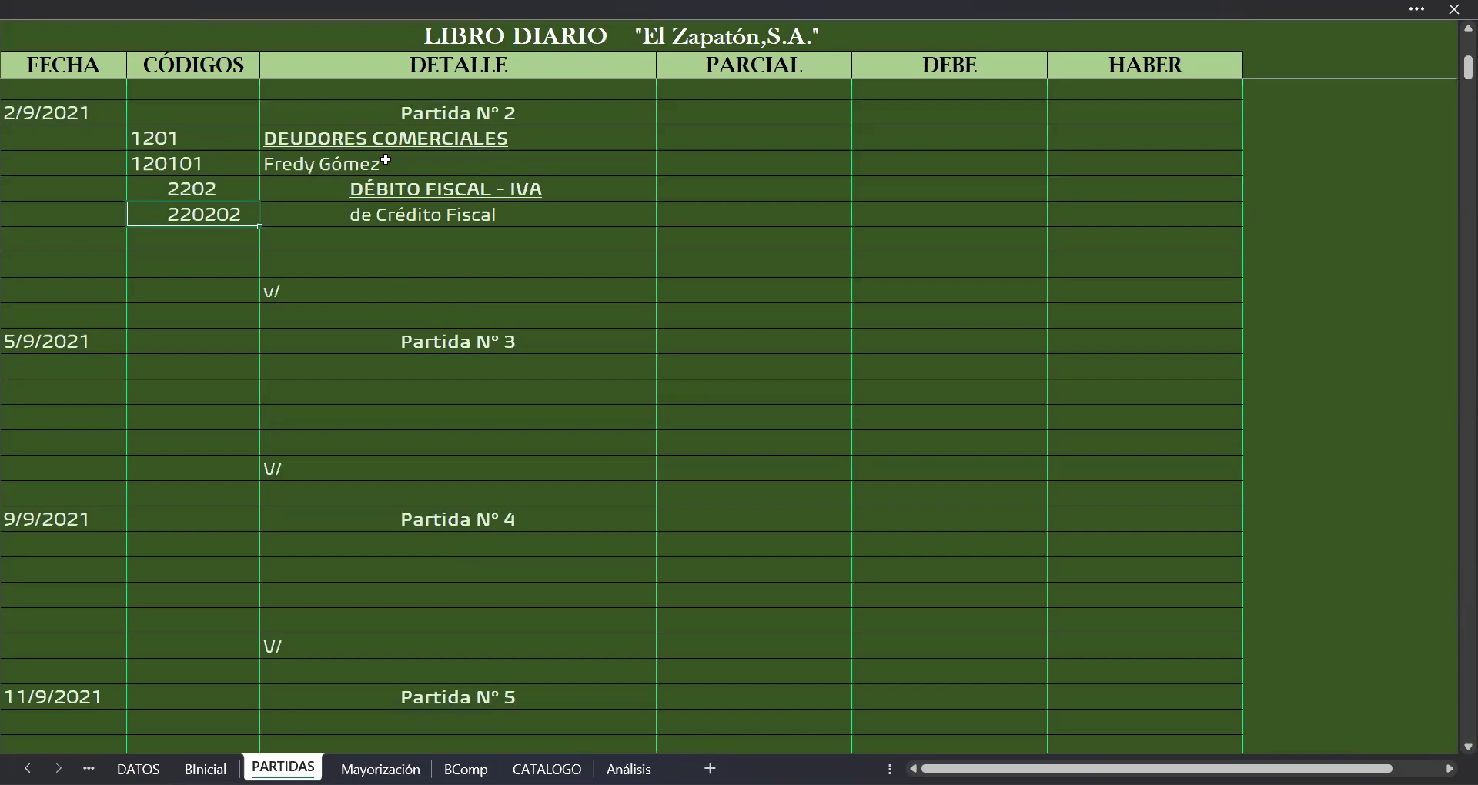
click(424, 218)
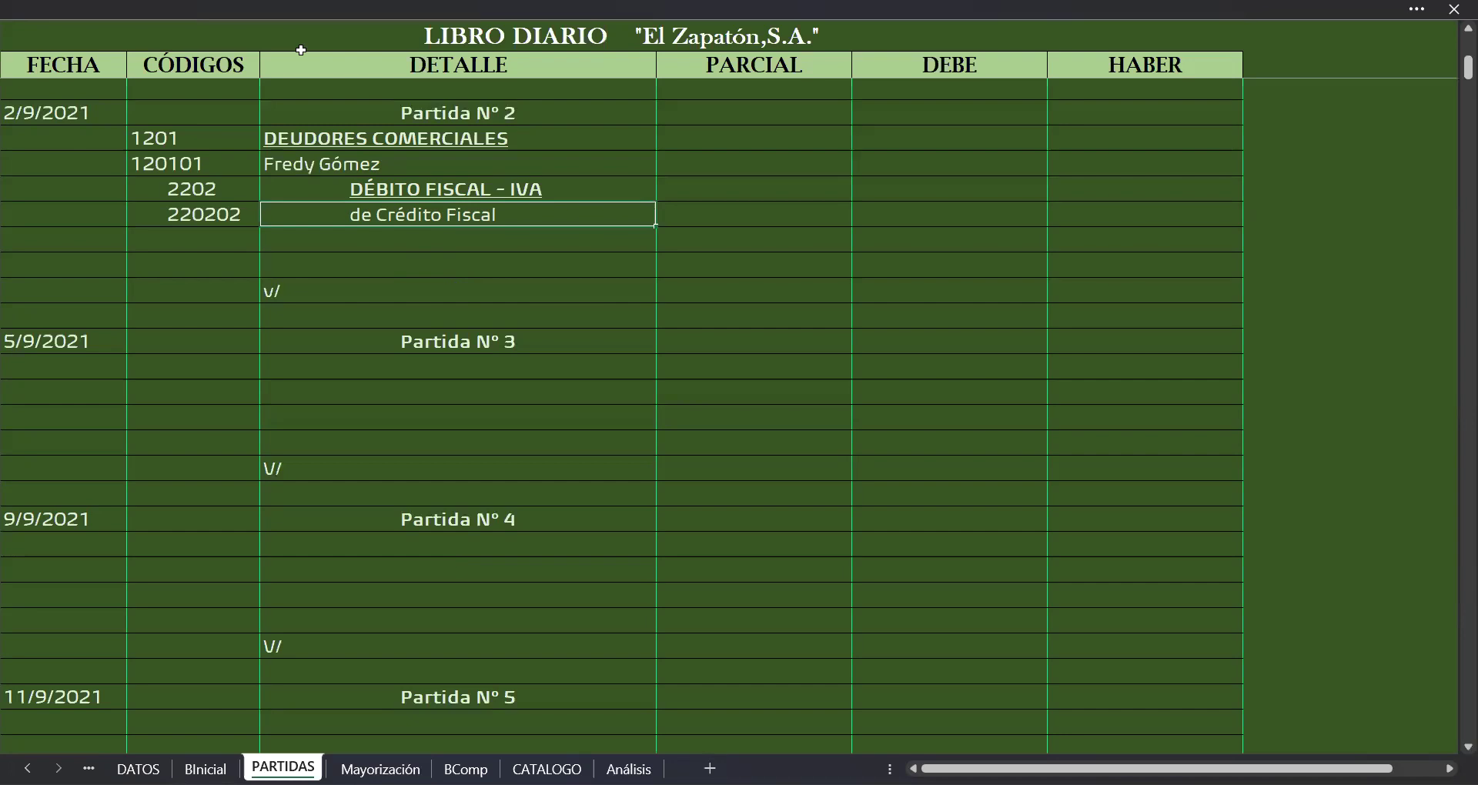
mouse_move(300, 9)
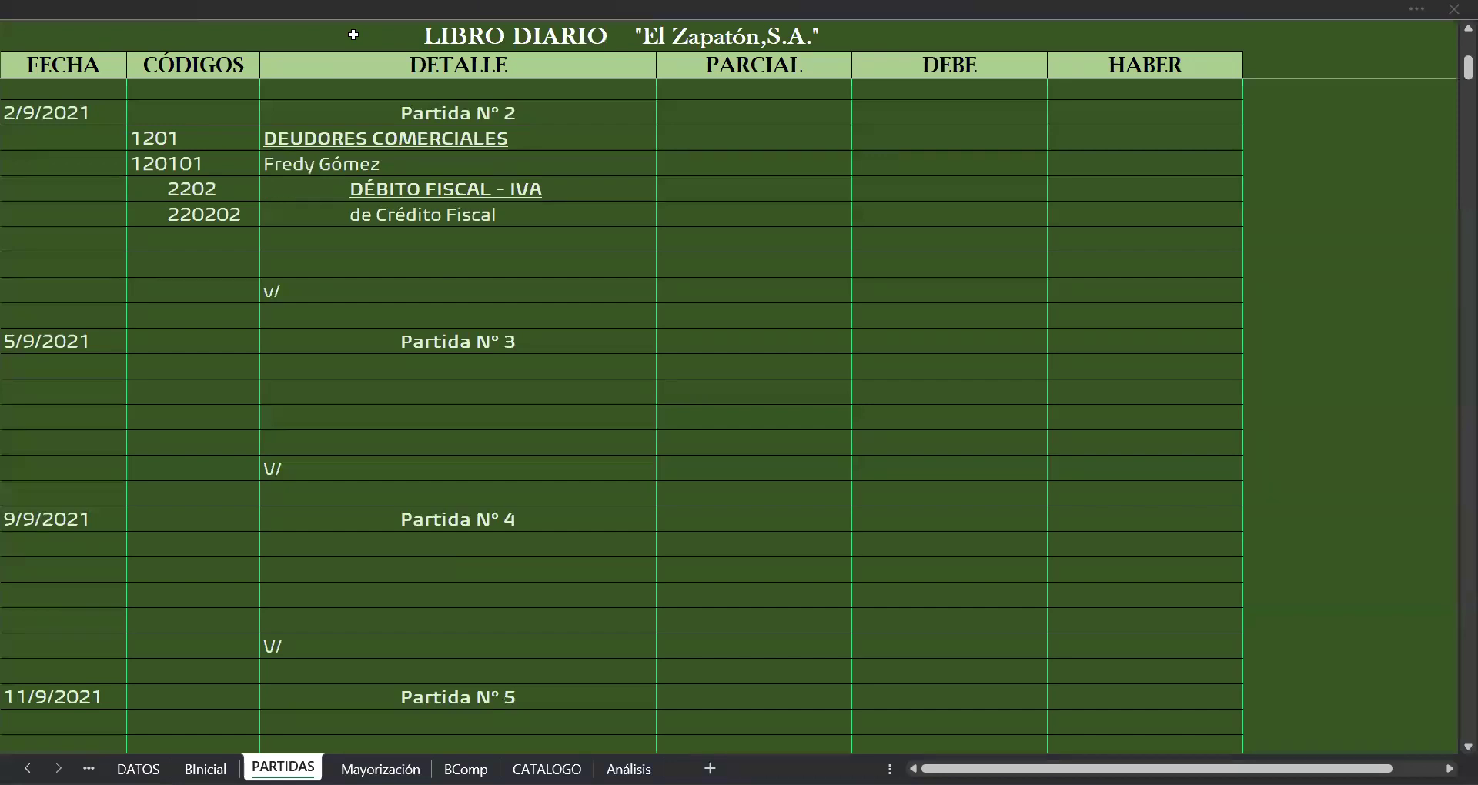
click(254, 7)
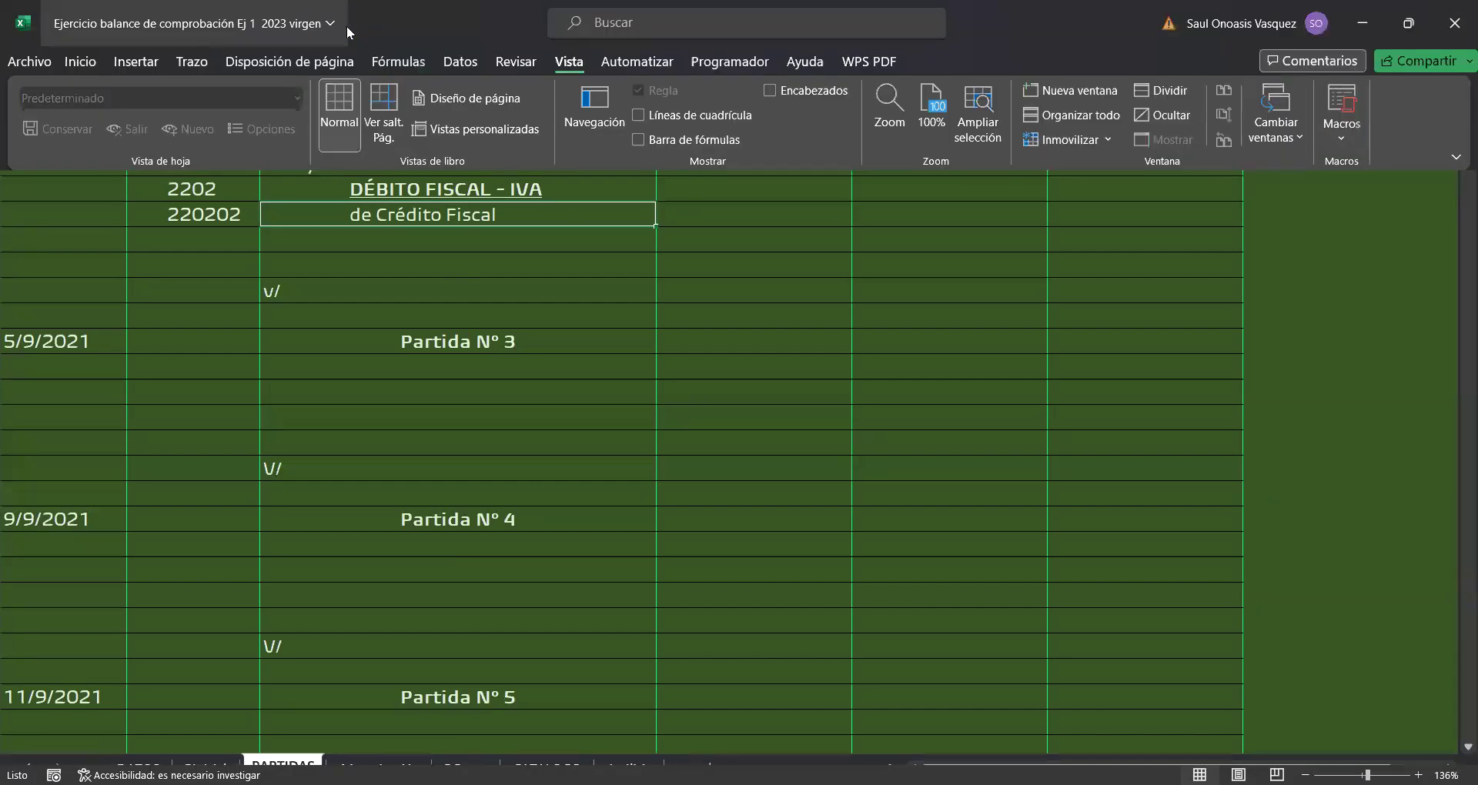
Wrap the 220202 description so 'IVA por Ventas con Comprobante de Crédito Fiscal' fits two lines.
click(75, 63)
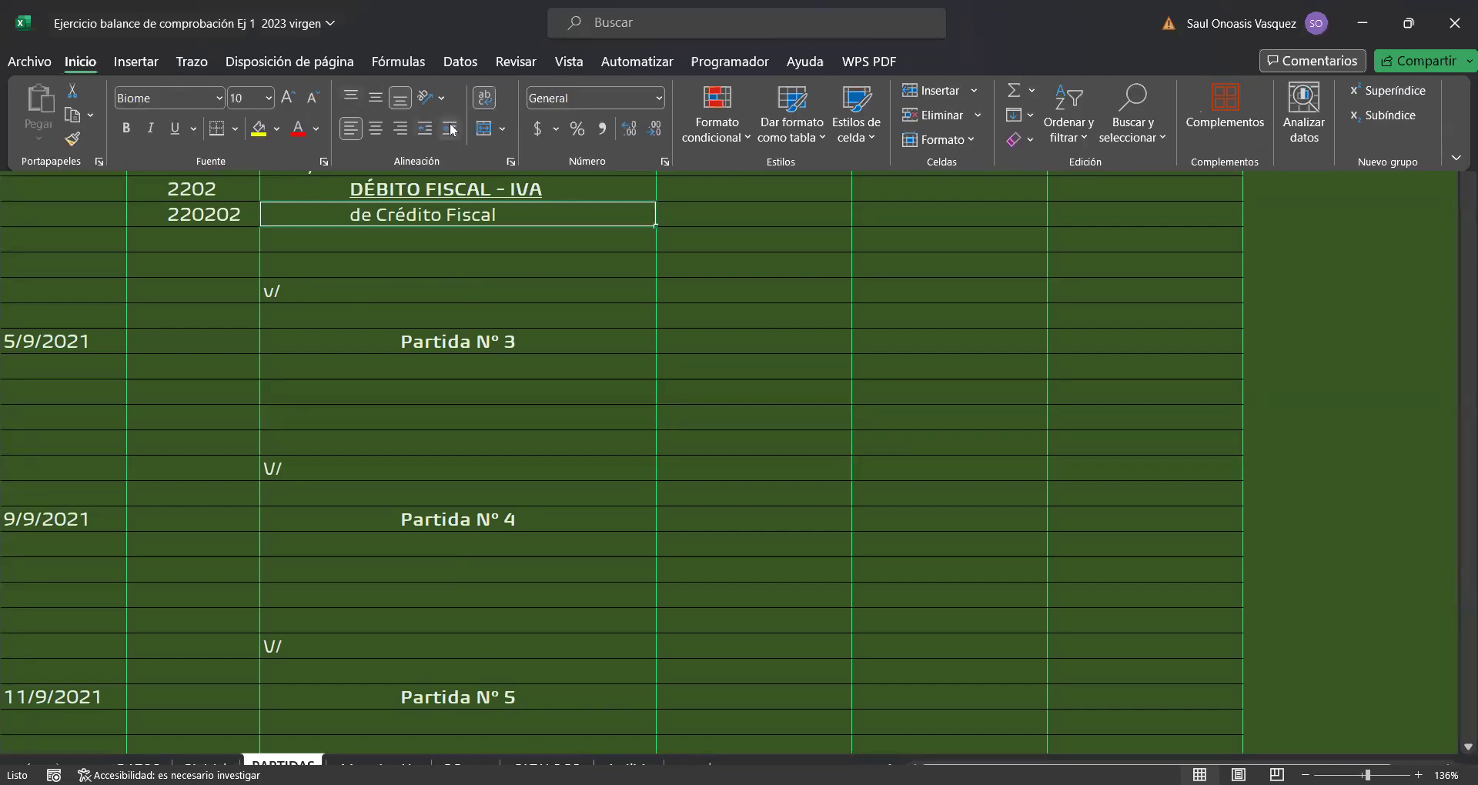
click(486, 107)
click(487, 107)
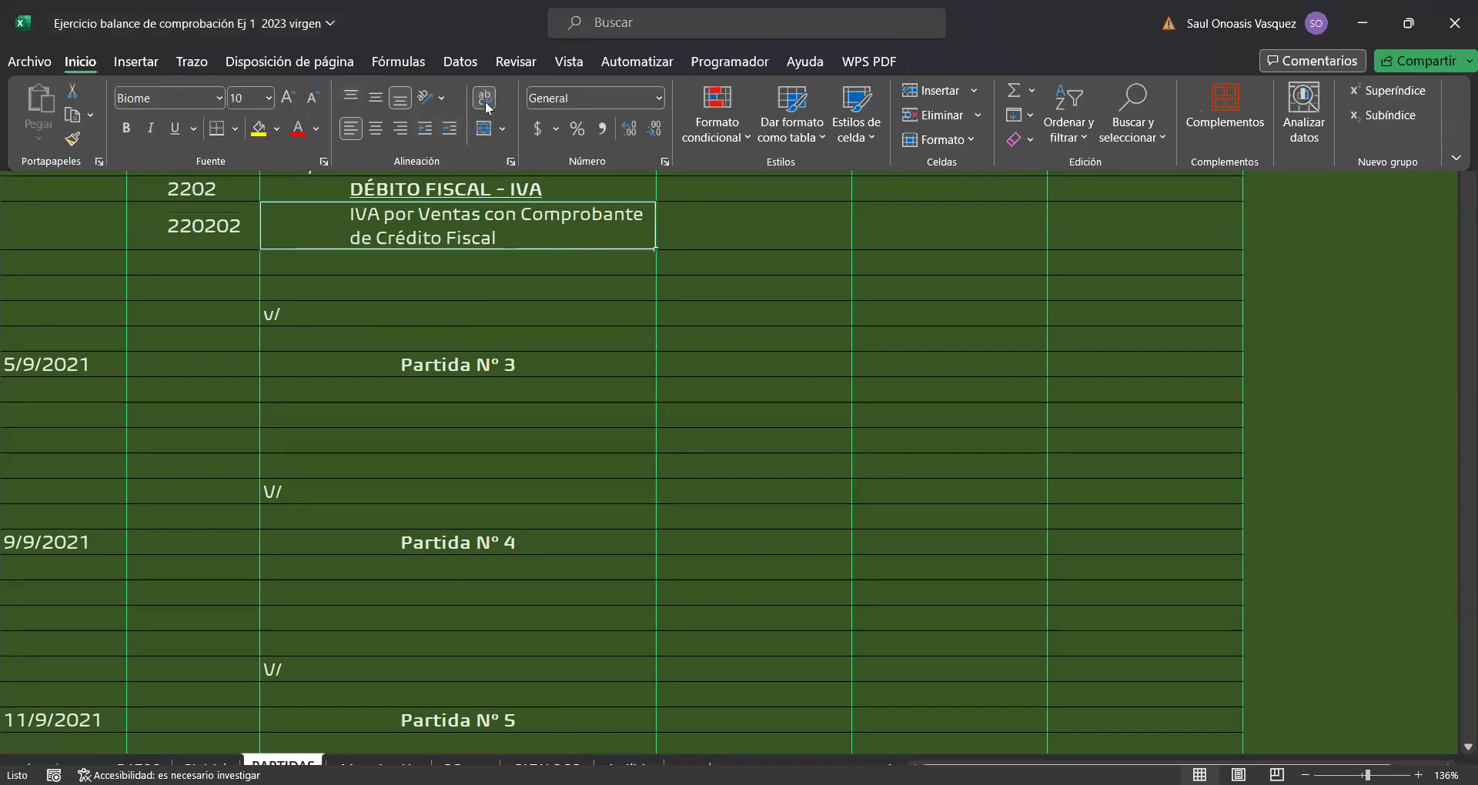
click(570, 288)
key(ctrl+shift+F1)
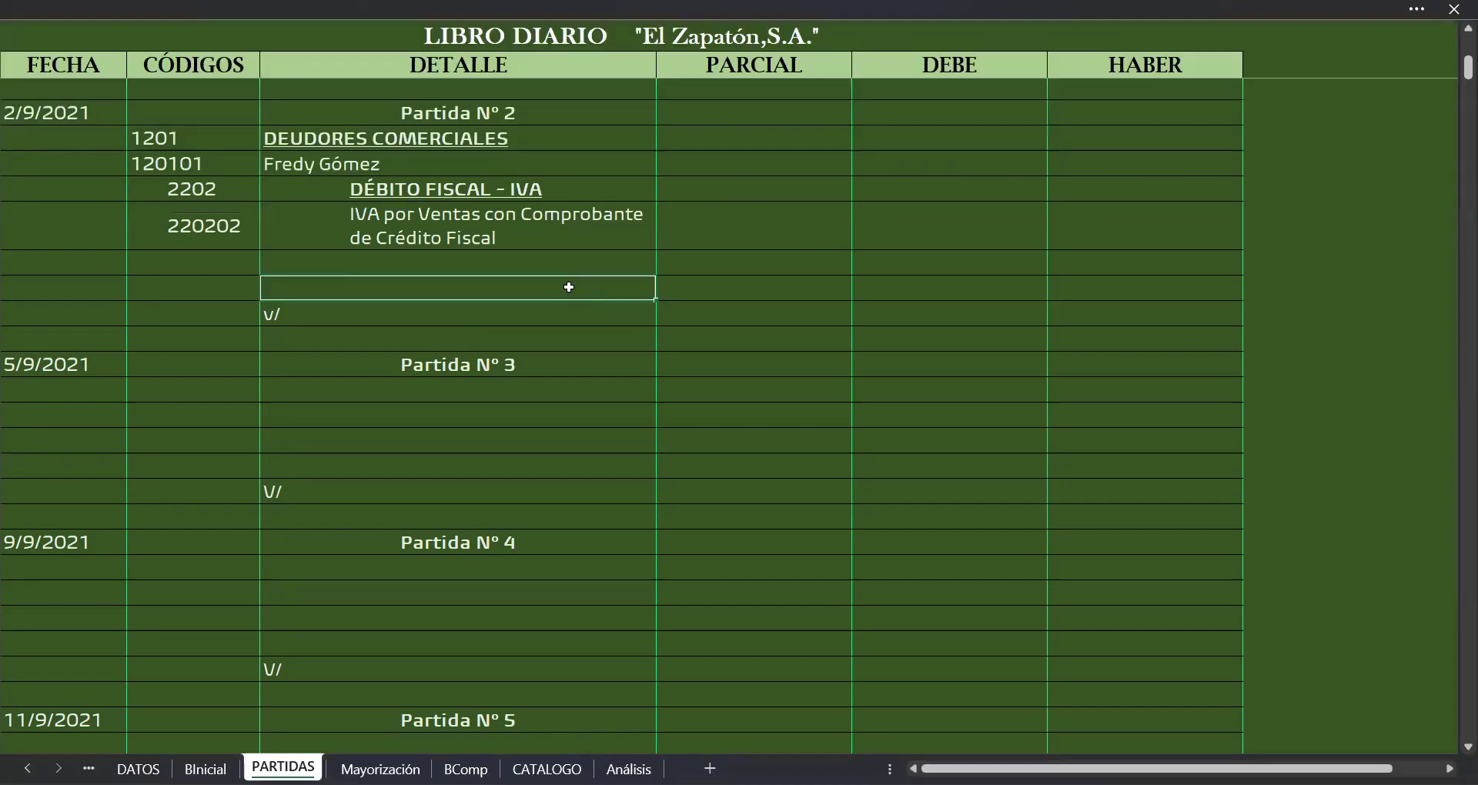
Add account 5101 VENTAS and sub-account 510102 Ventas al crédito on the next lines.
click(616, 232)
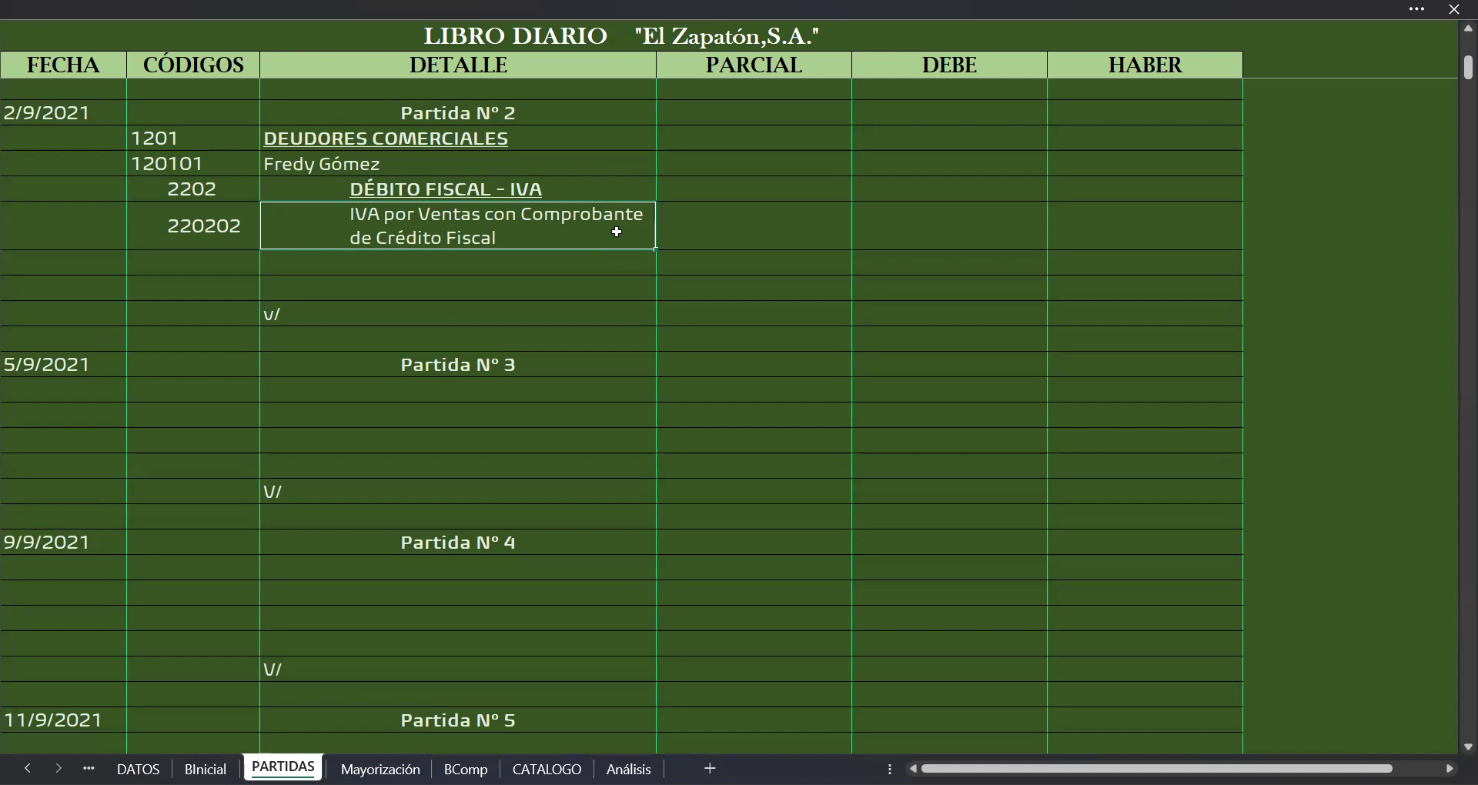
click(618, 292)
click(220, 263)
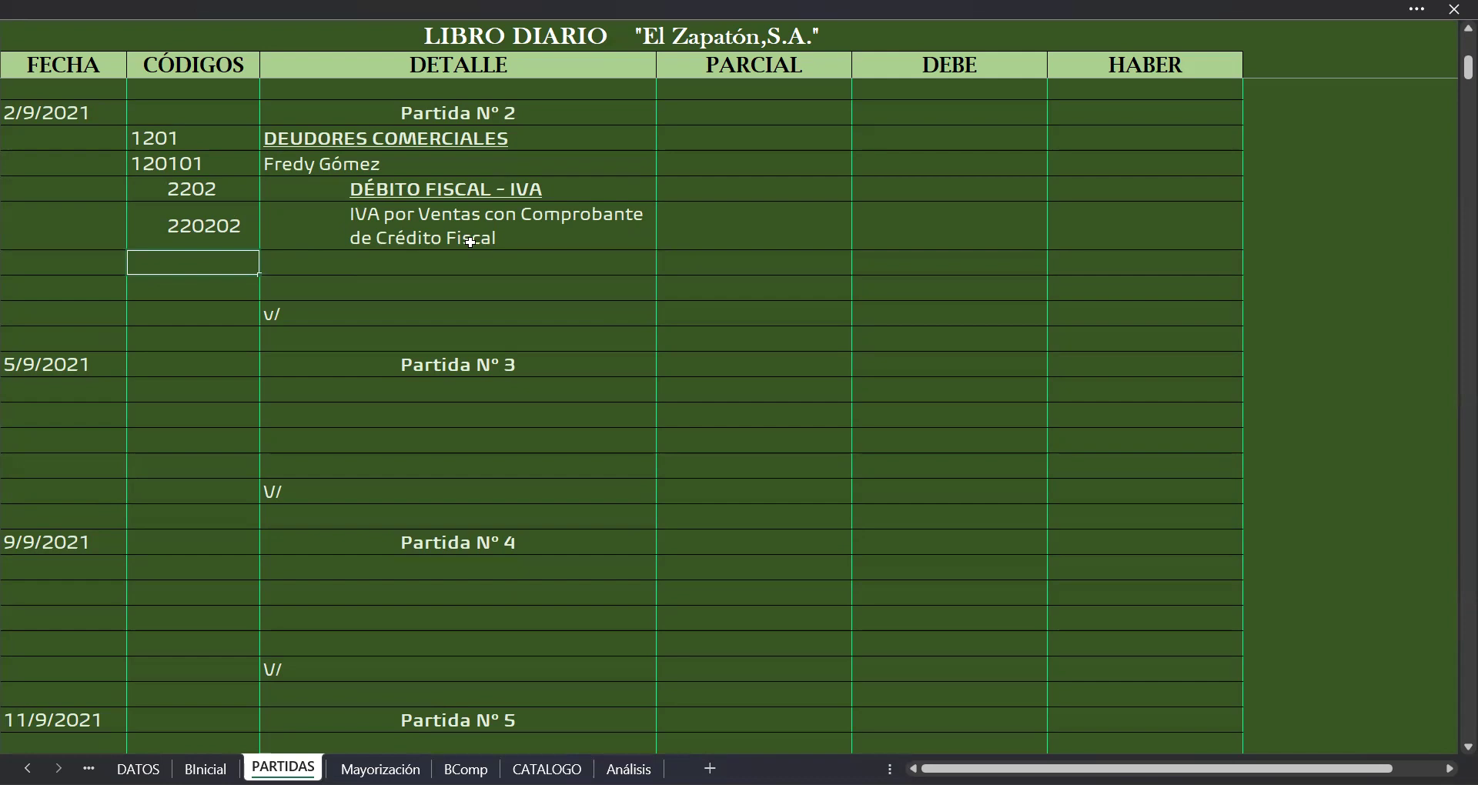
text(5101)
key(Return)
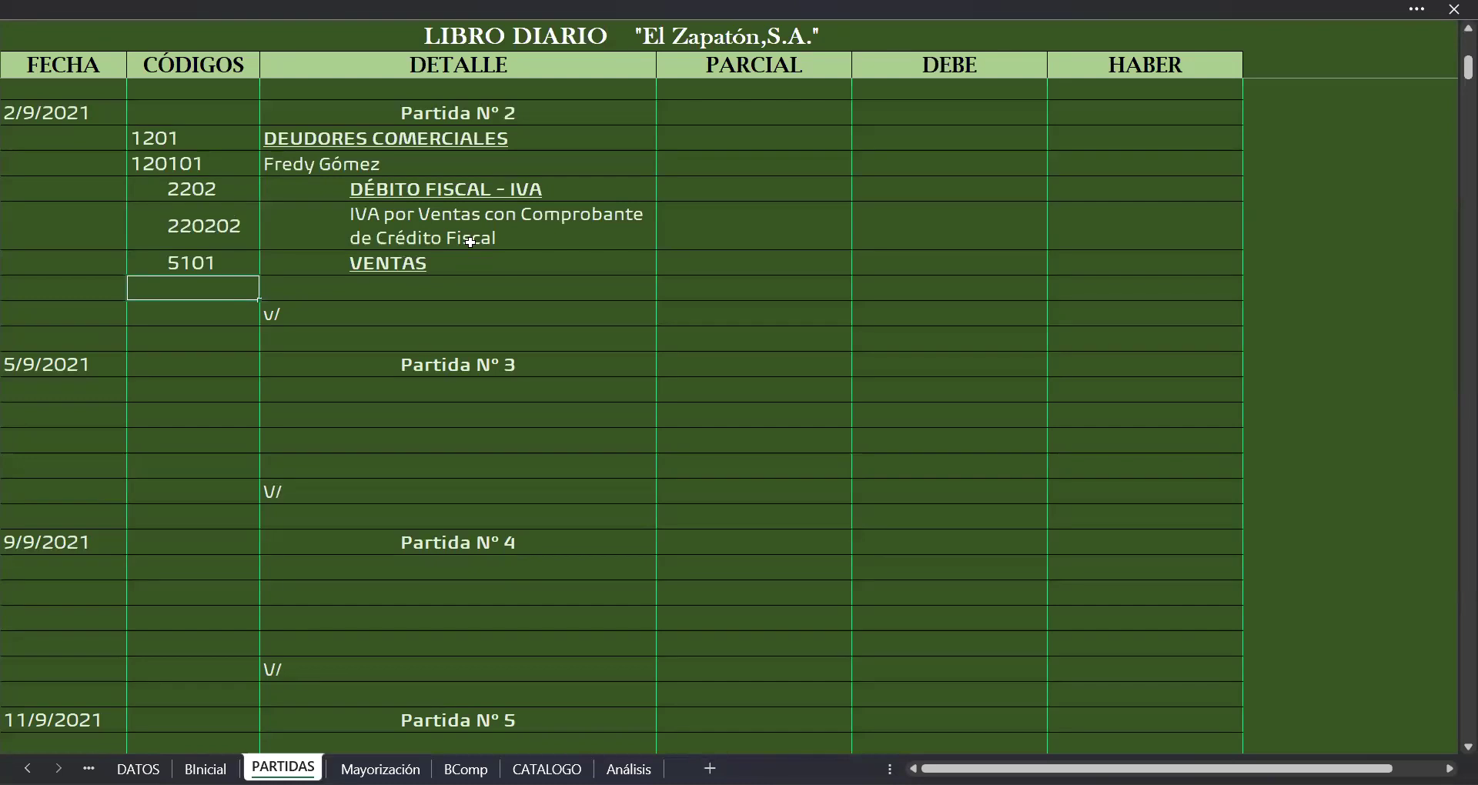
text(510102)
key(Return)
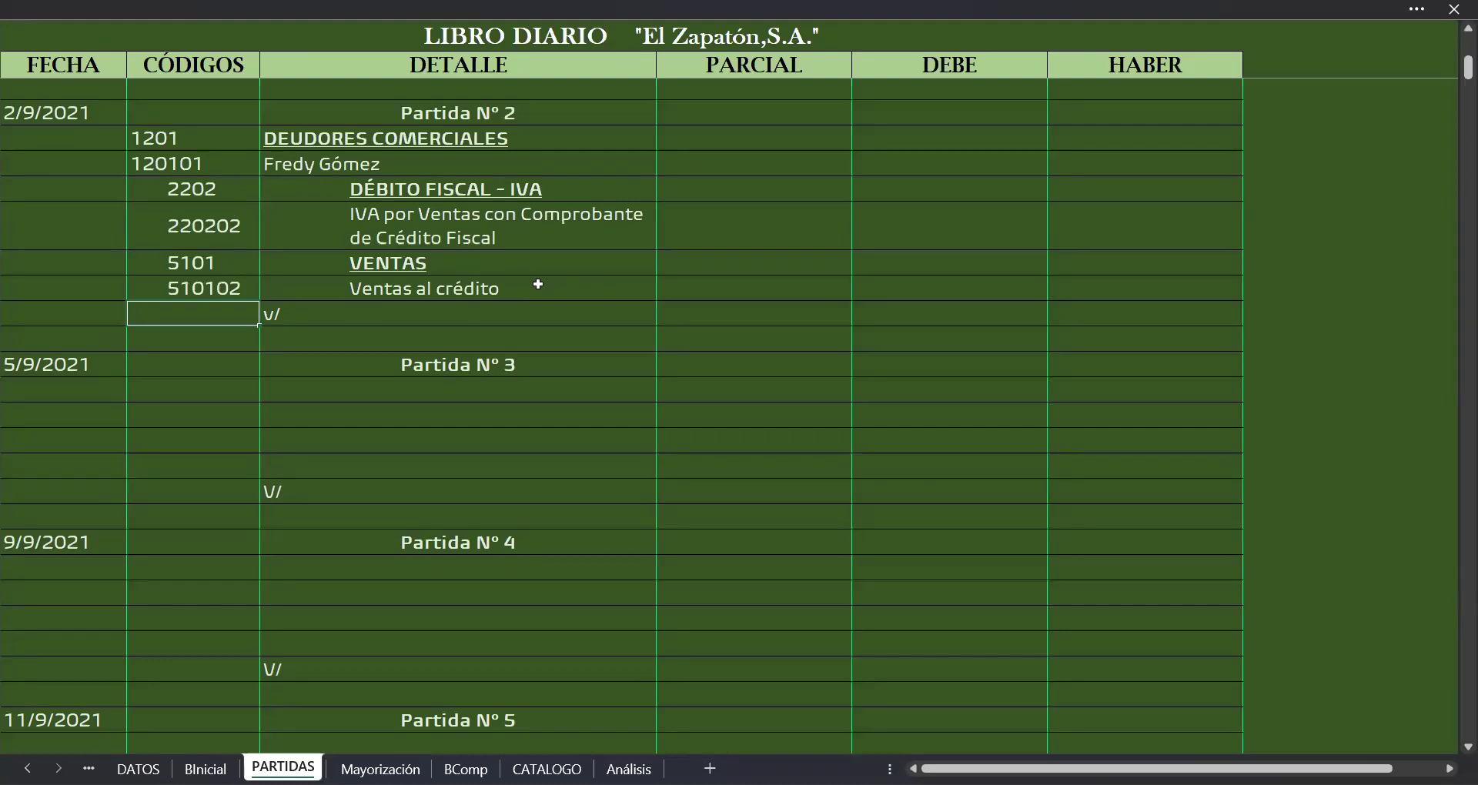
Review the entered account names, the DÉBITO FISCAL – IVA line and the concept line.
click(665, 357)
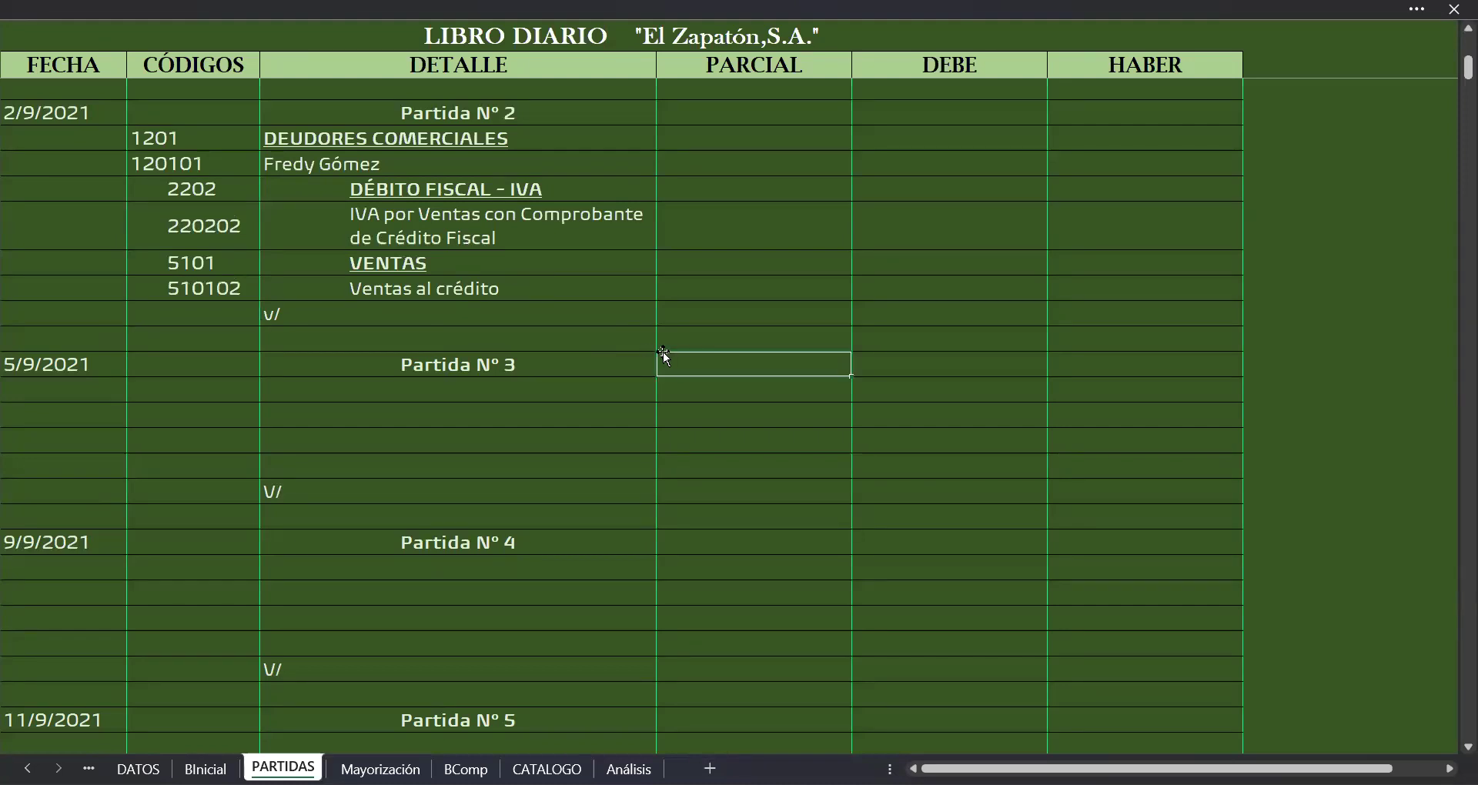
click(382, 190)
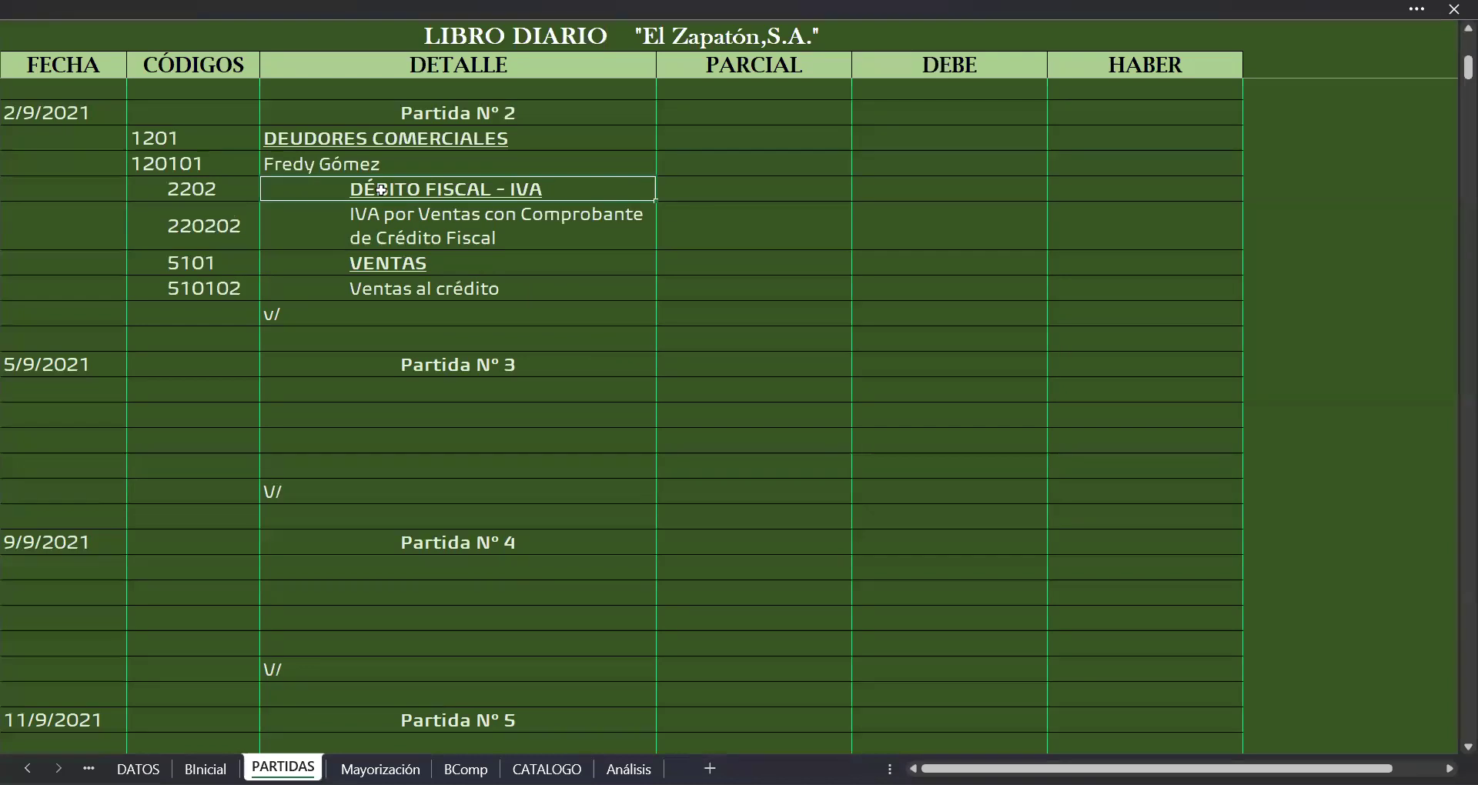
click(388, 219)
click(396, 262)
click(399, 282)
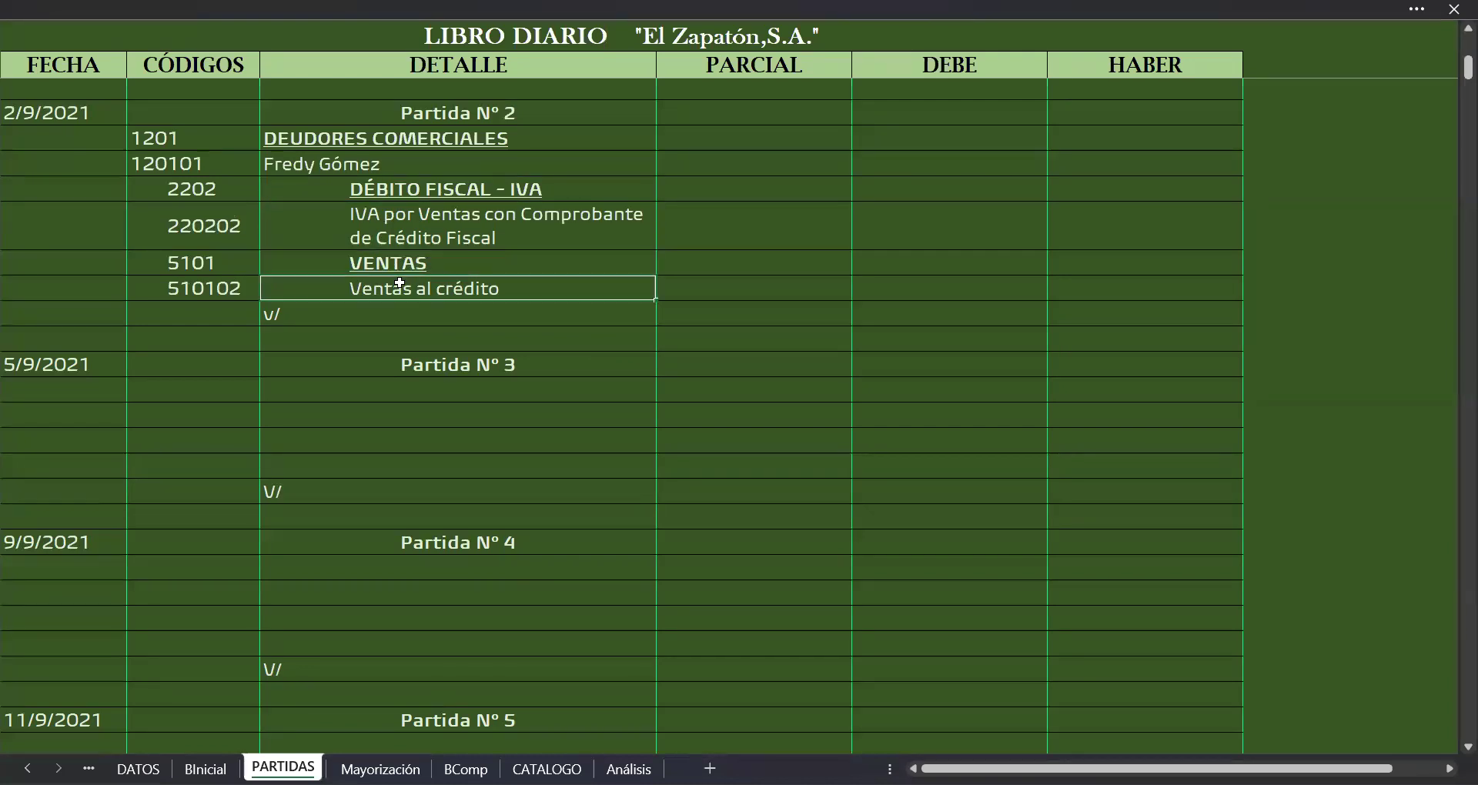
click(368, 189)
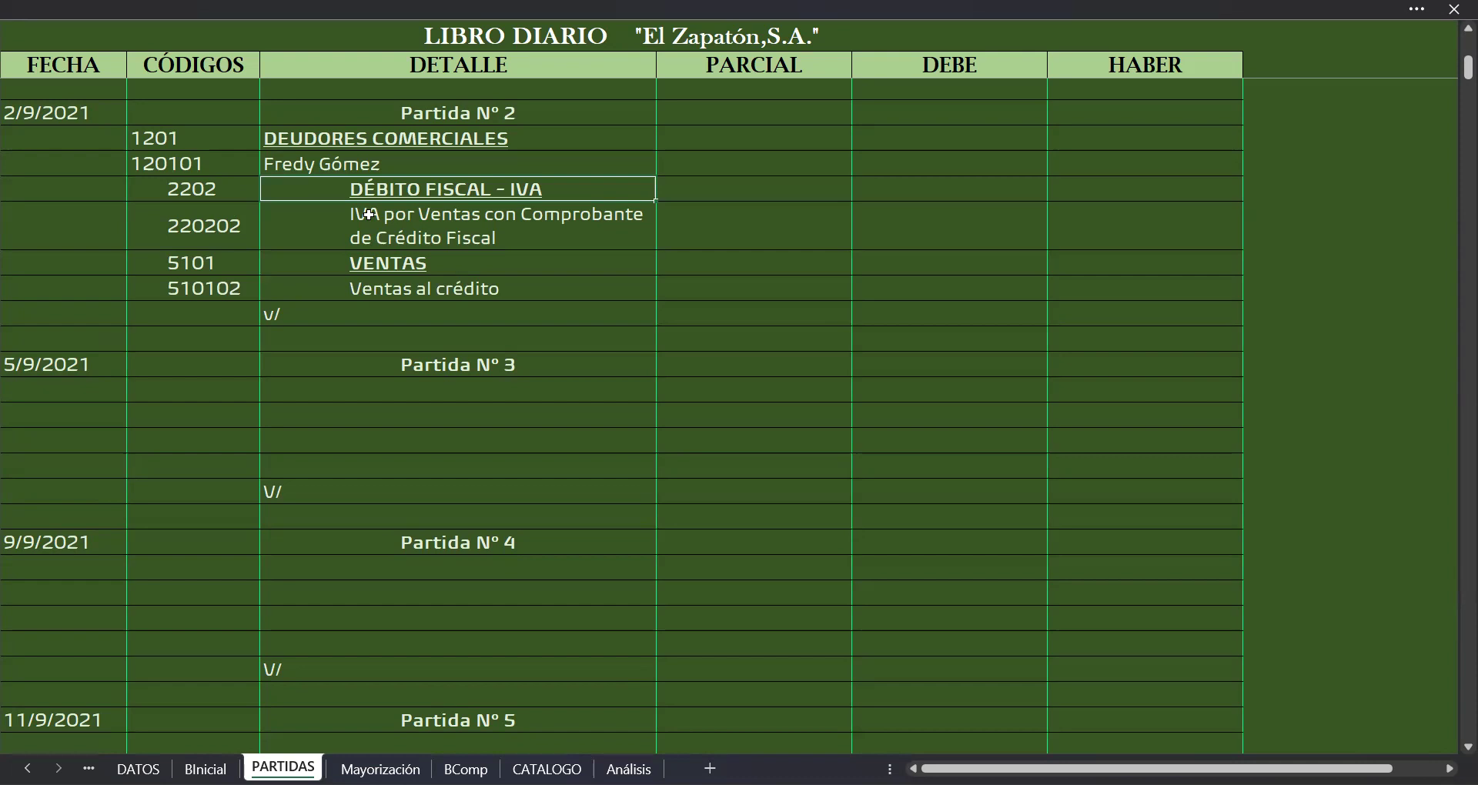
click(632, 318)
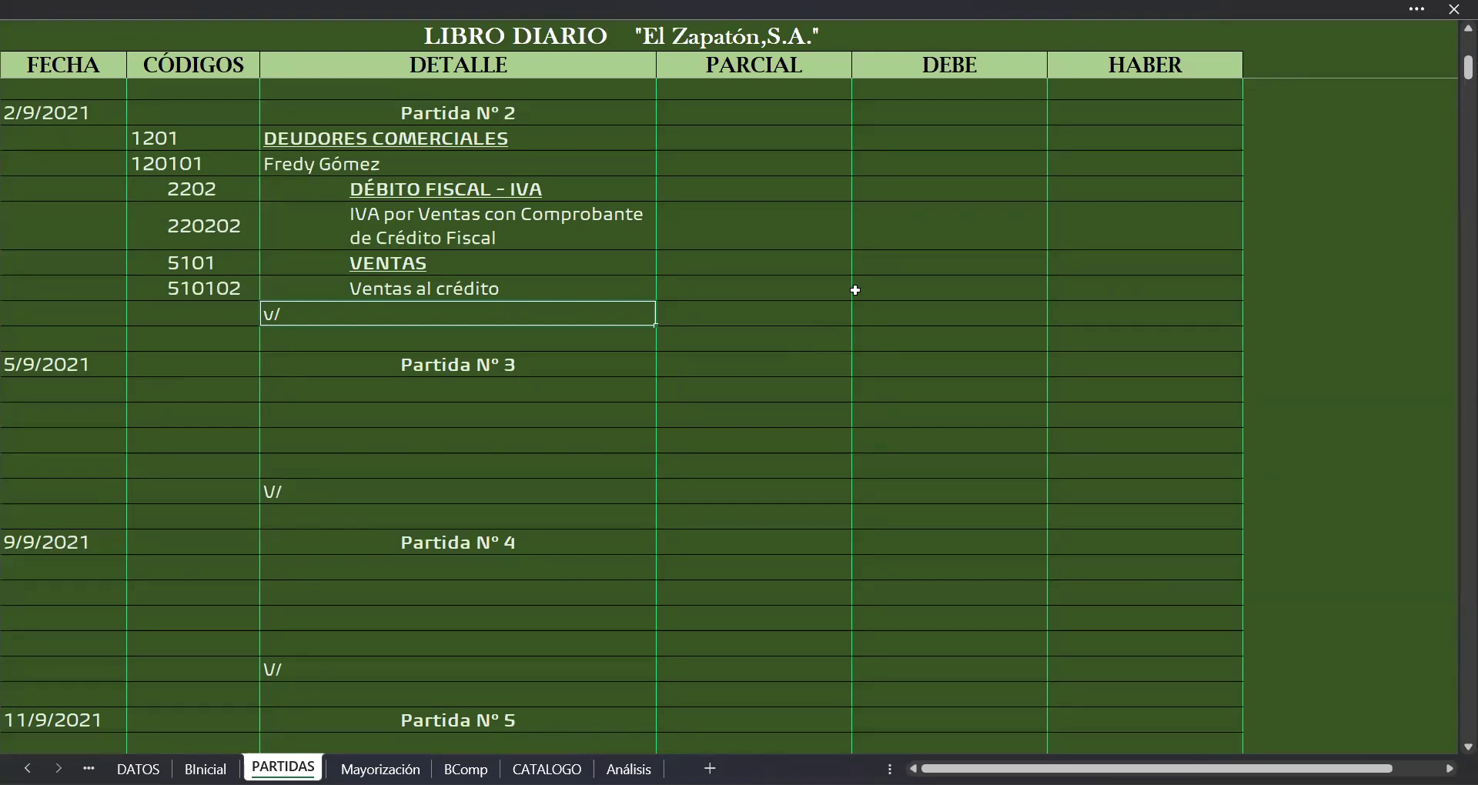
Credit VENTAS 21,600.00 and IVA as 13% of sales (=F28*0.13, giving 2,808.00).
click(1072, 266)
text(21600)
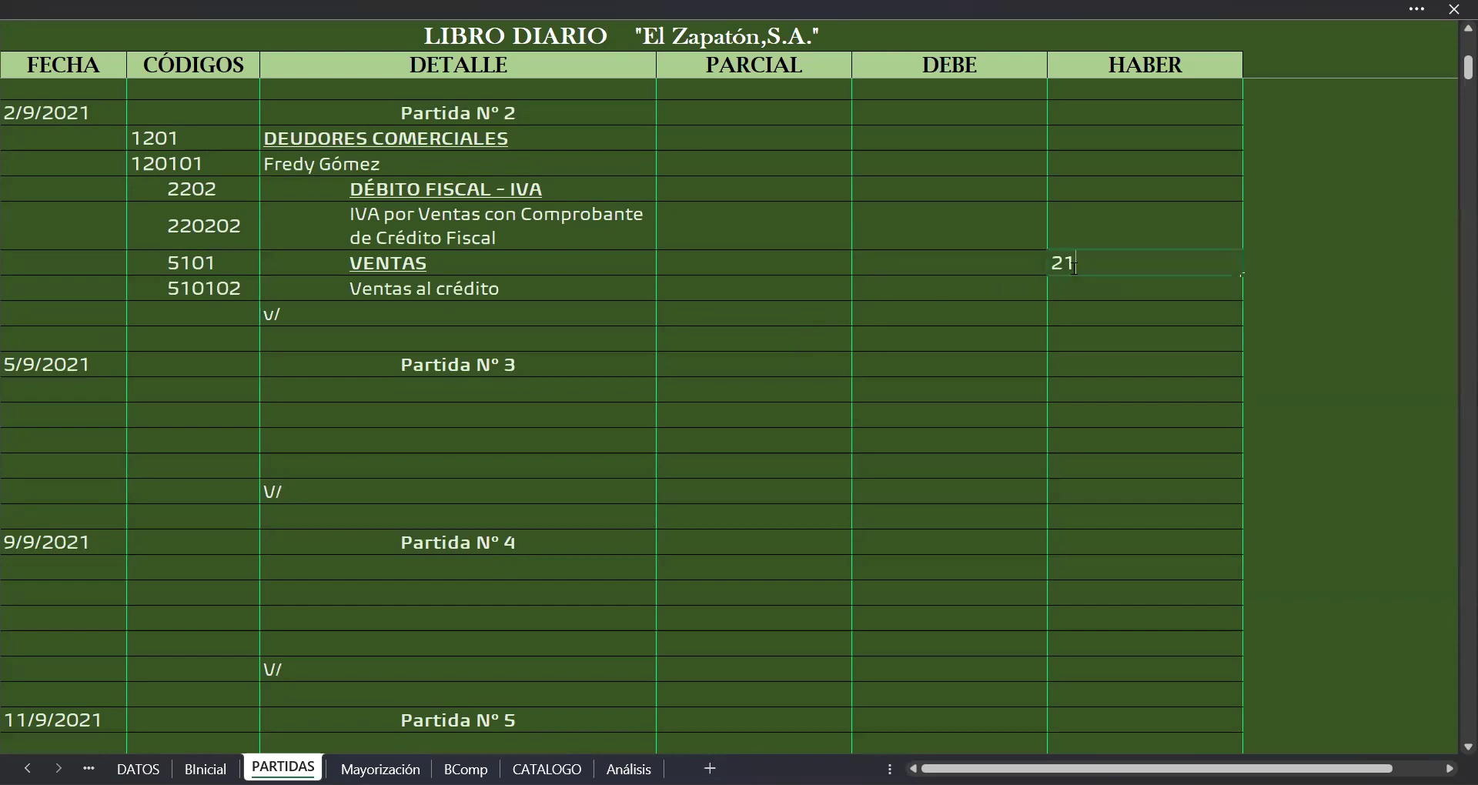
key(Return)
key(Up)
key(Up)
key(Left)
key(Left)
key(Right)
key(Right)
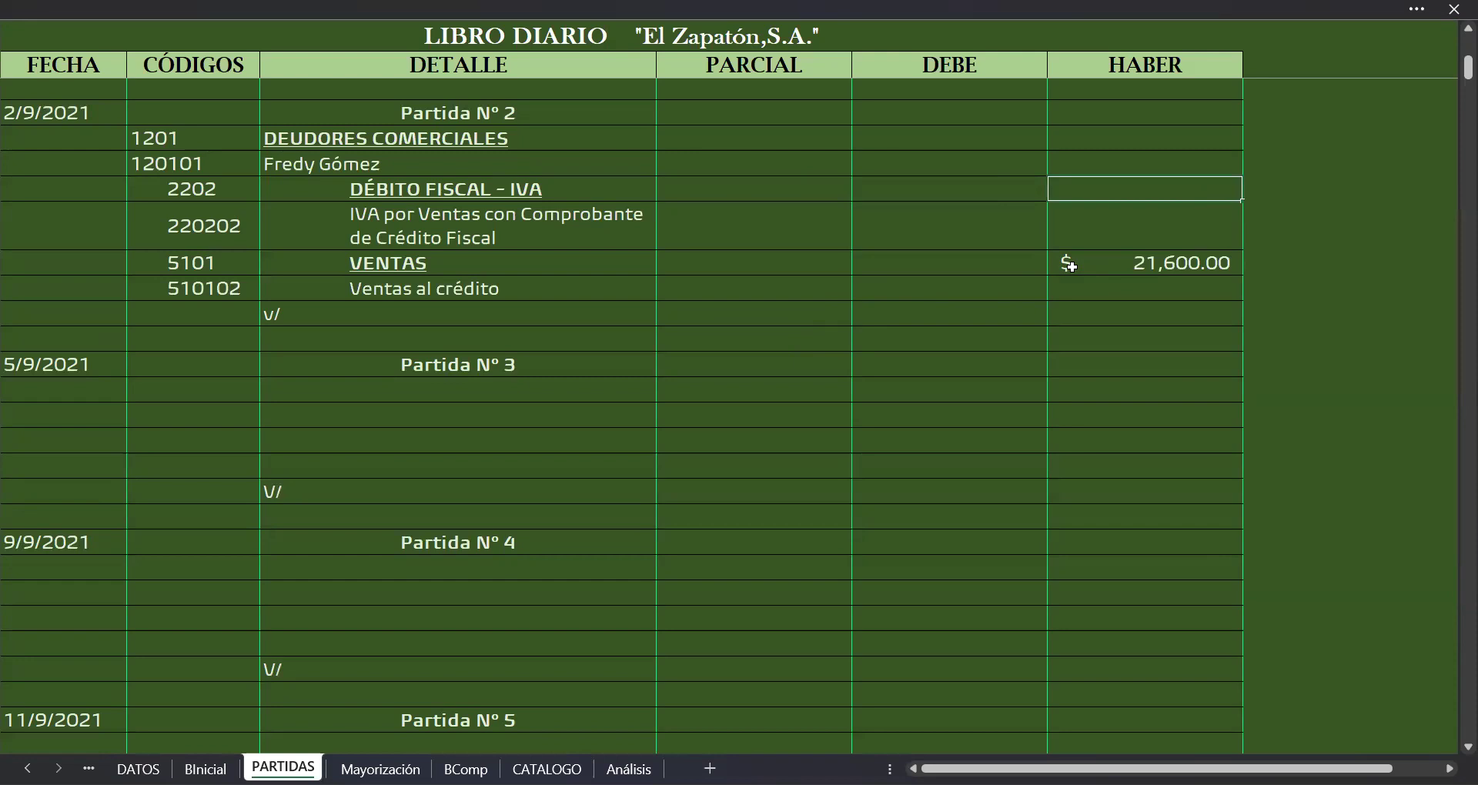
text(=)
click(1076, 267)
text(*0.13)
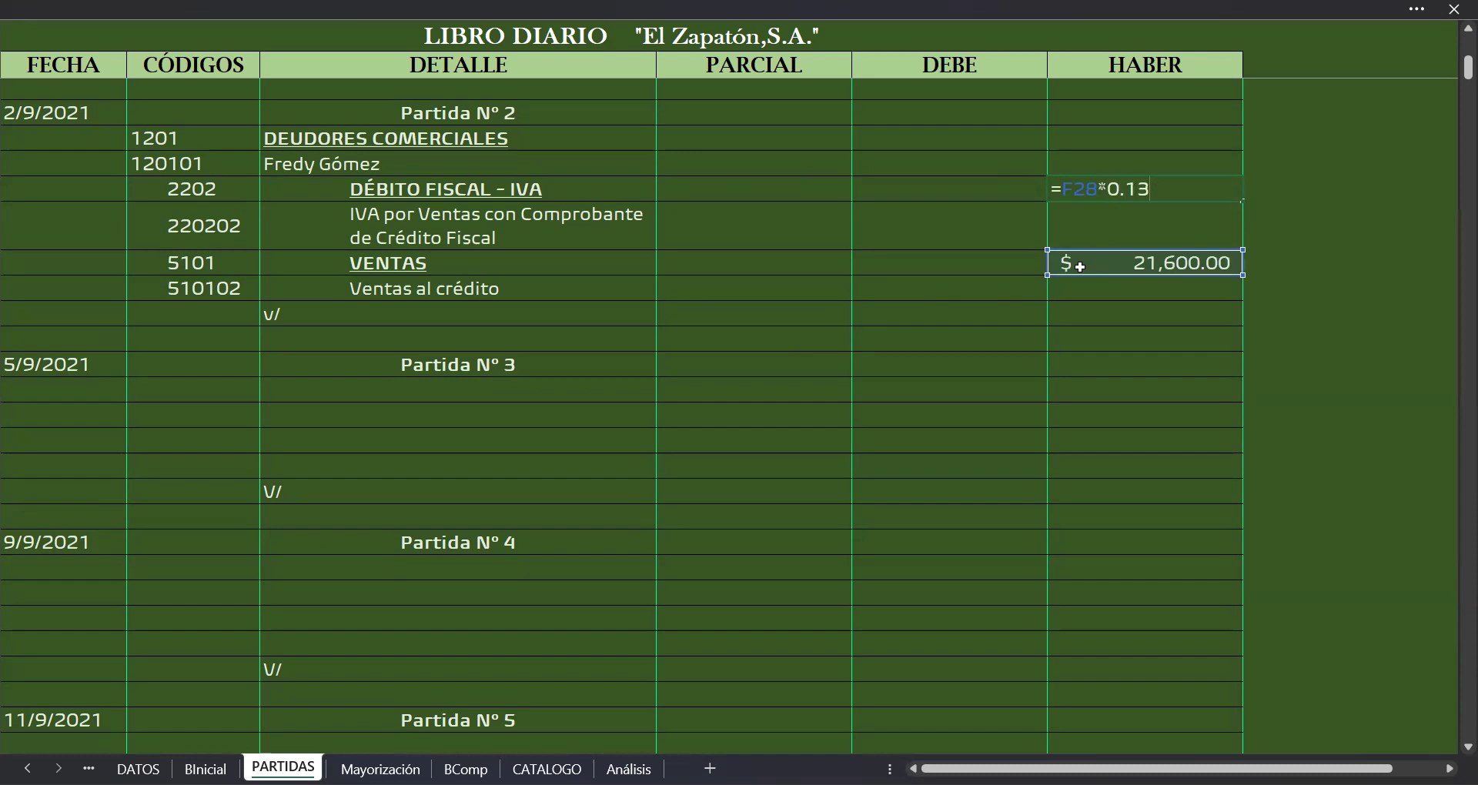
key(Return)
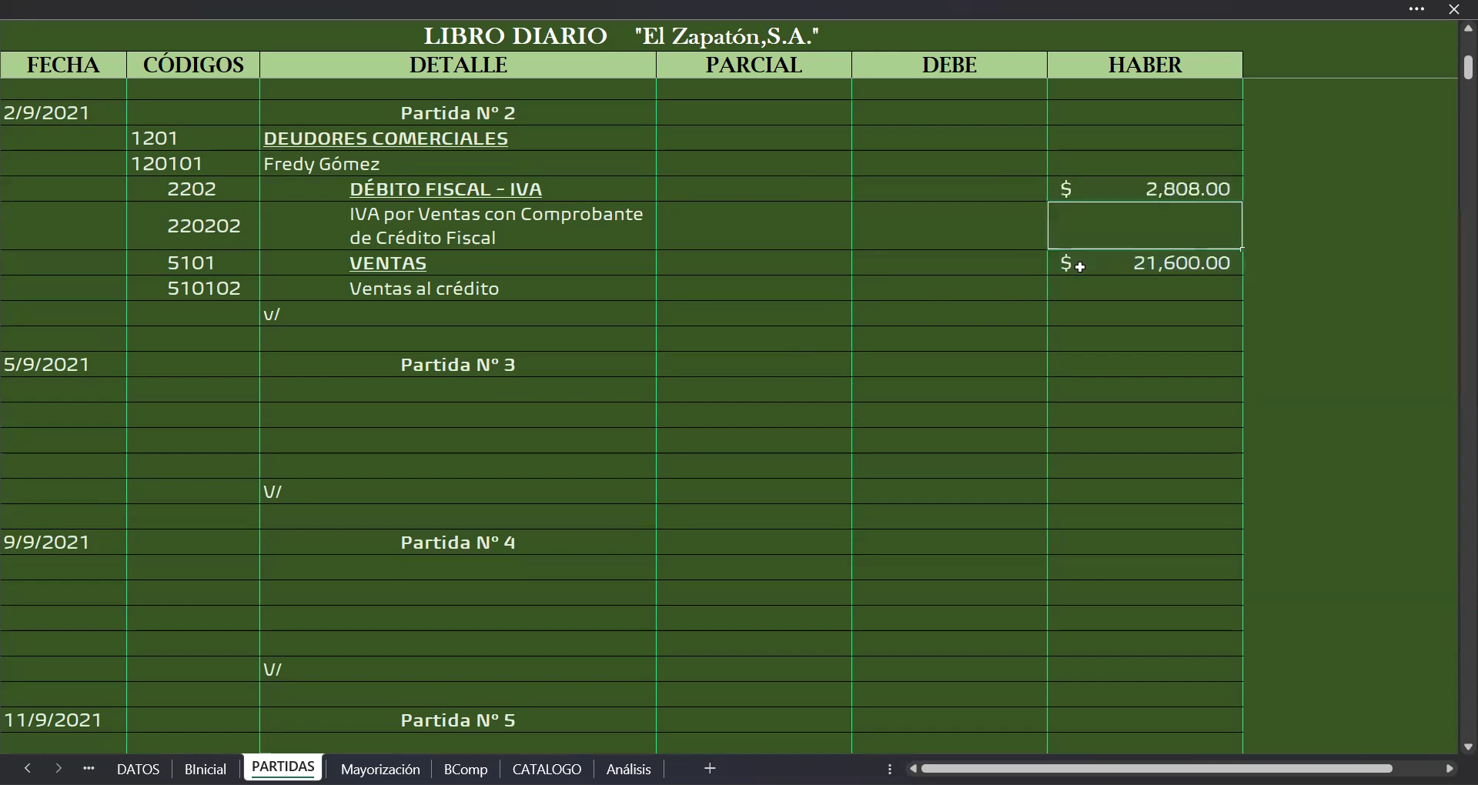
Debit DEUDORES COMERCIALES the total =F26+F28, giving 24,408.00.
click(952, 146)
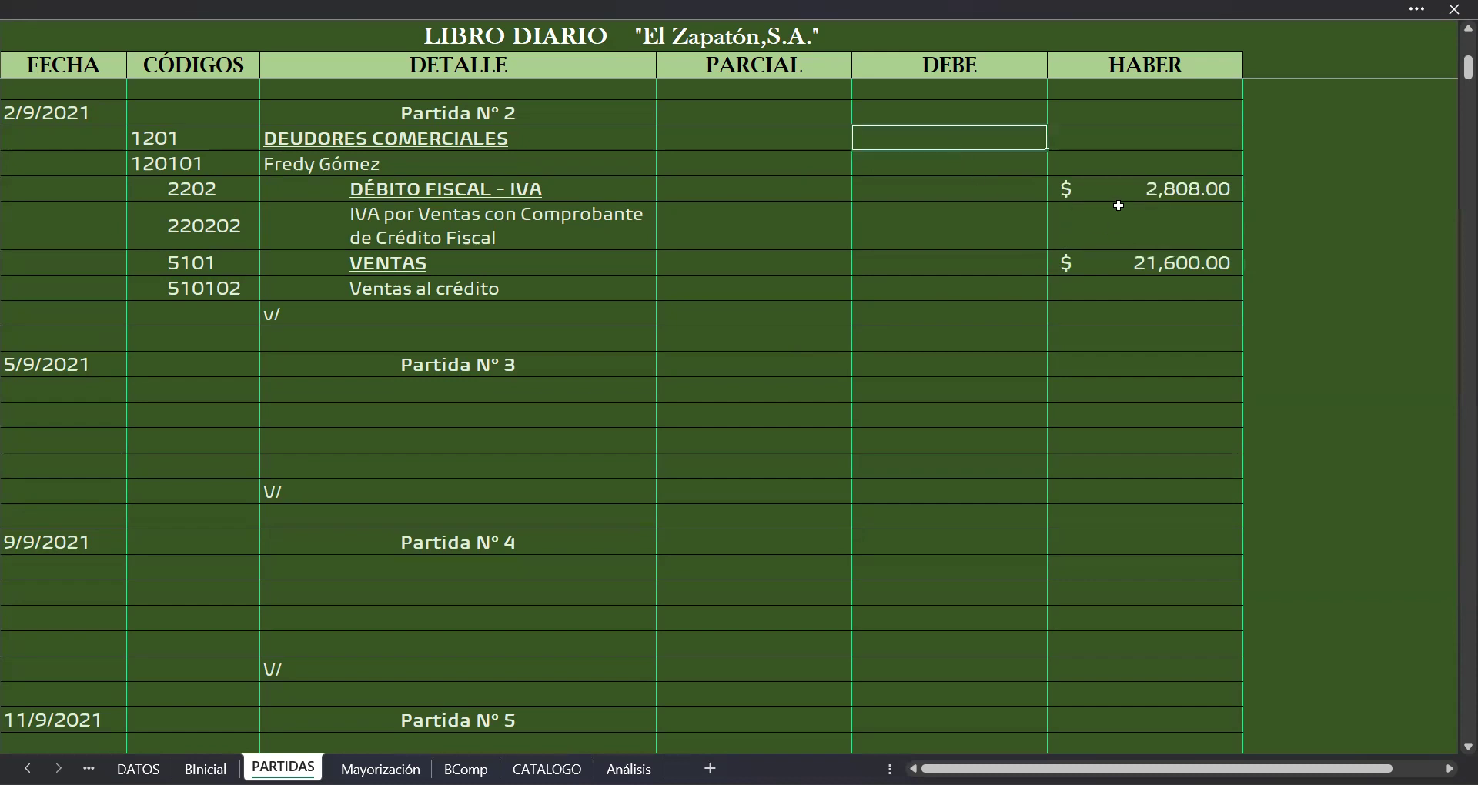
text(=)
click(1122, 193)
text(+)
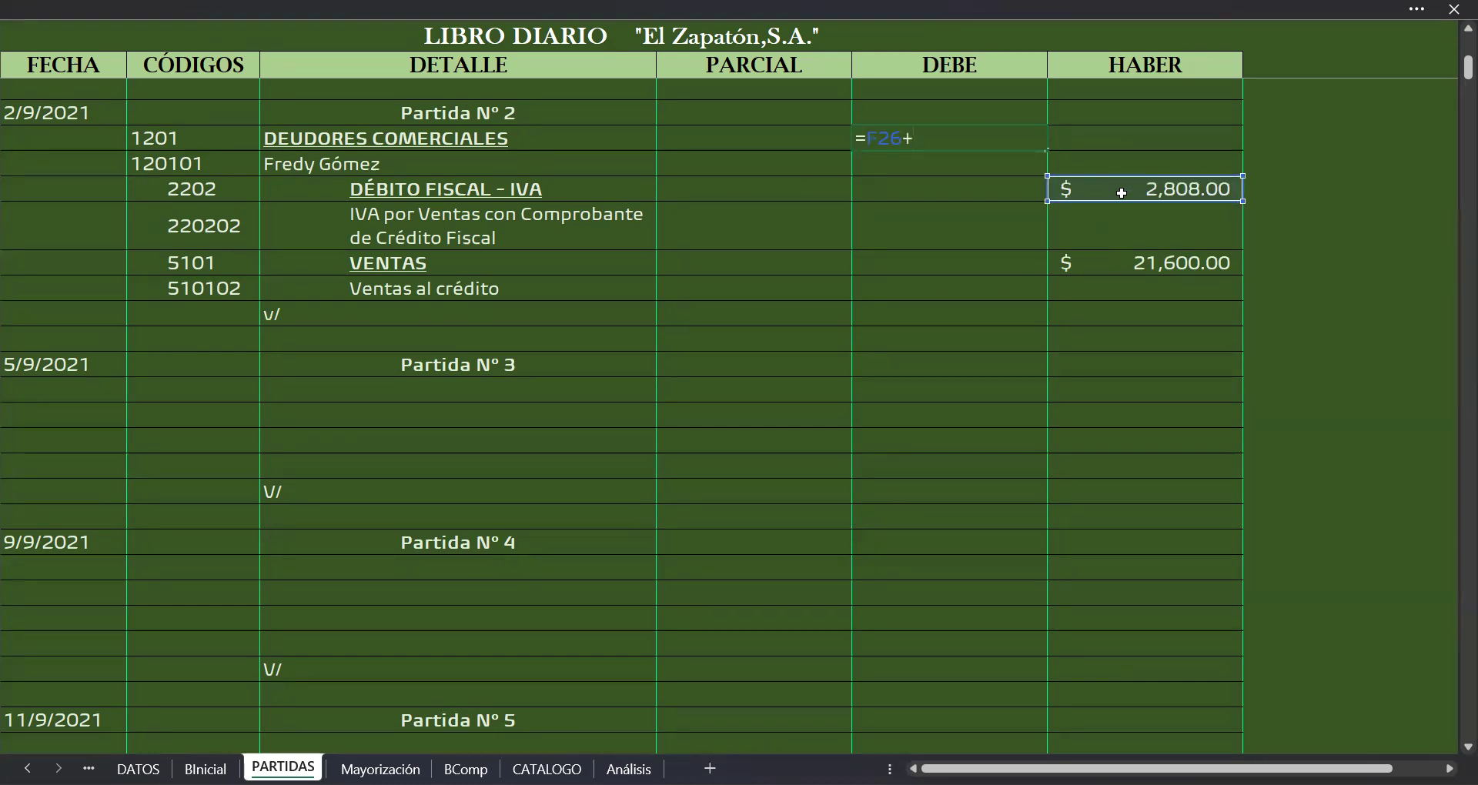
click(1139, 263)
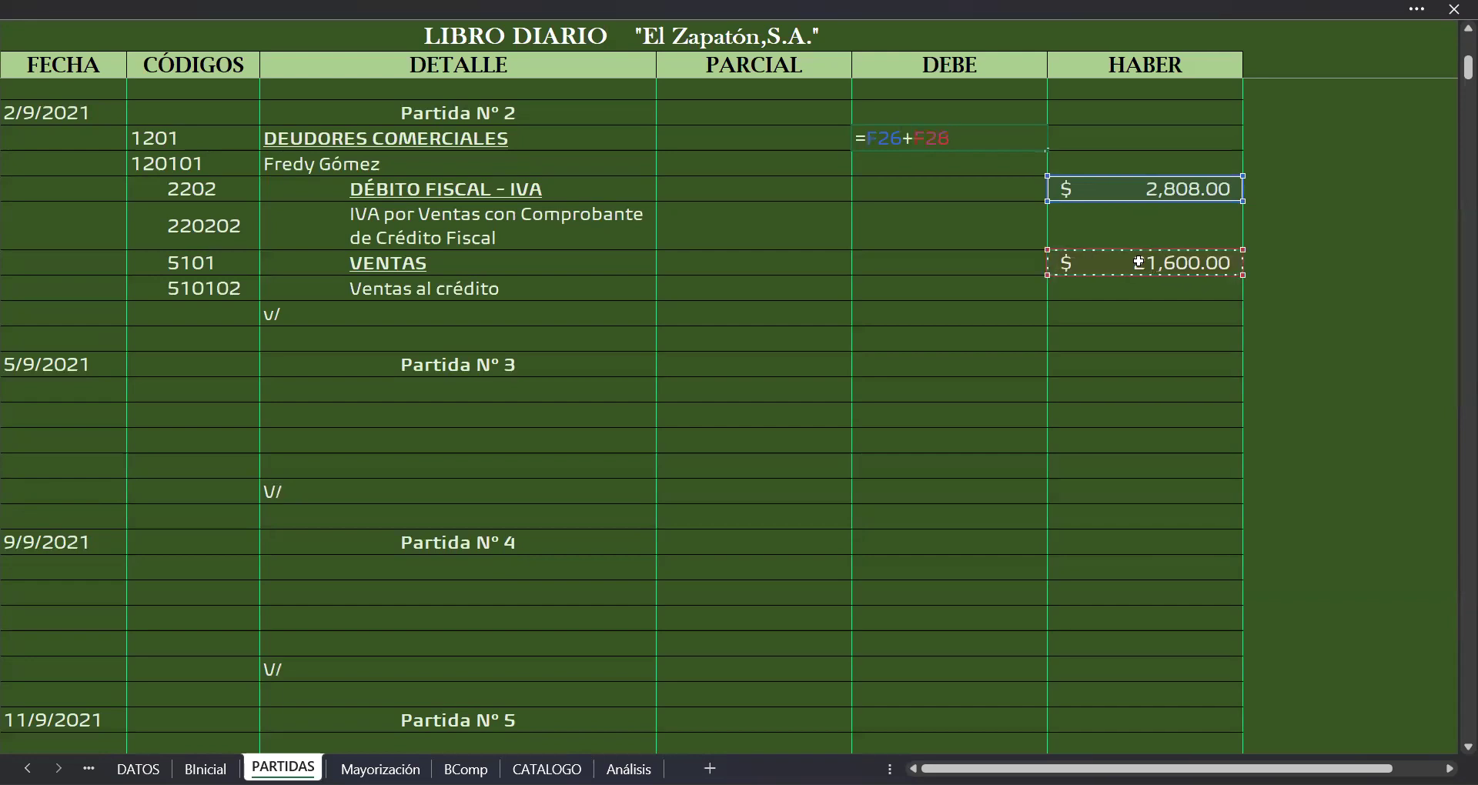
key(Return)
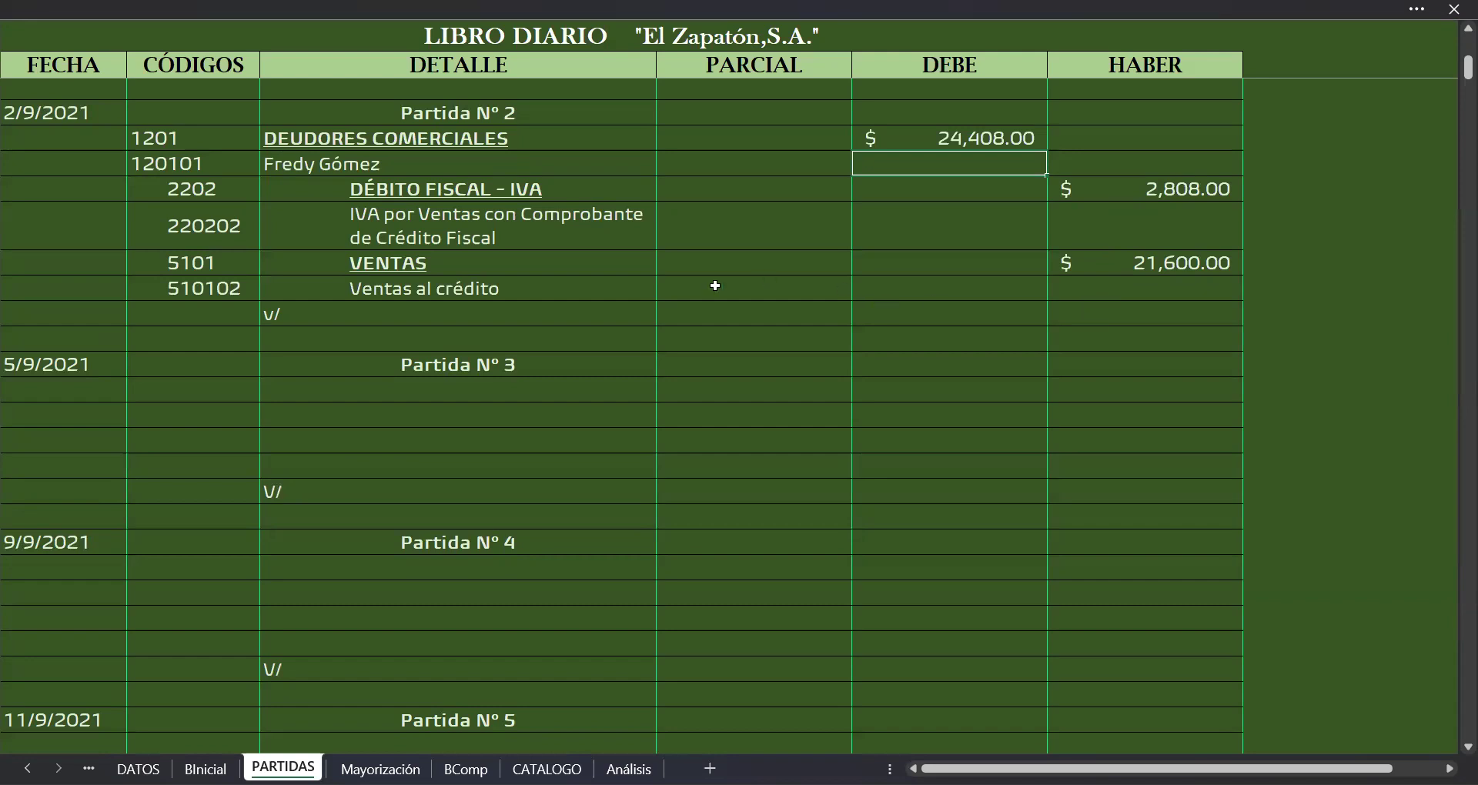
Type 'Venta al crédito según CCF Nº 450' after v/ in the concept line, correcting the typos.
double_click(616, 310)
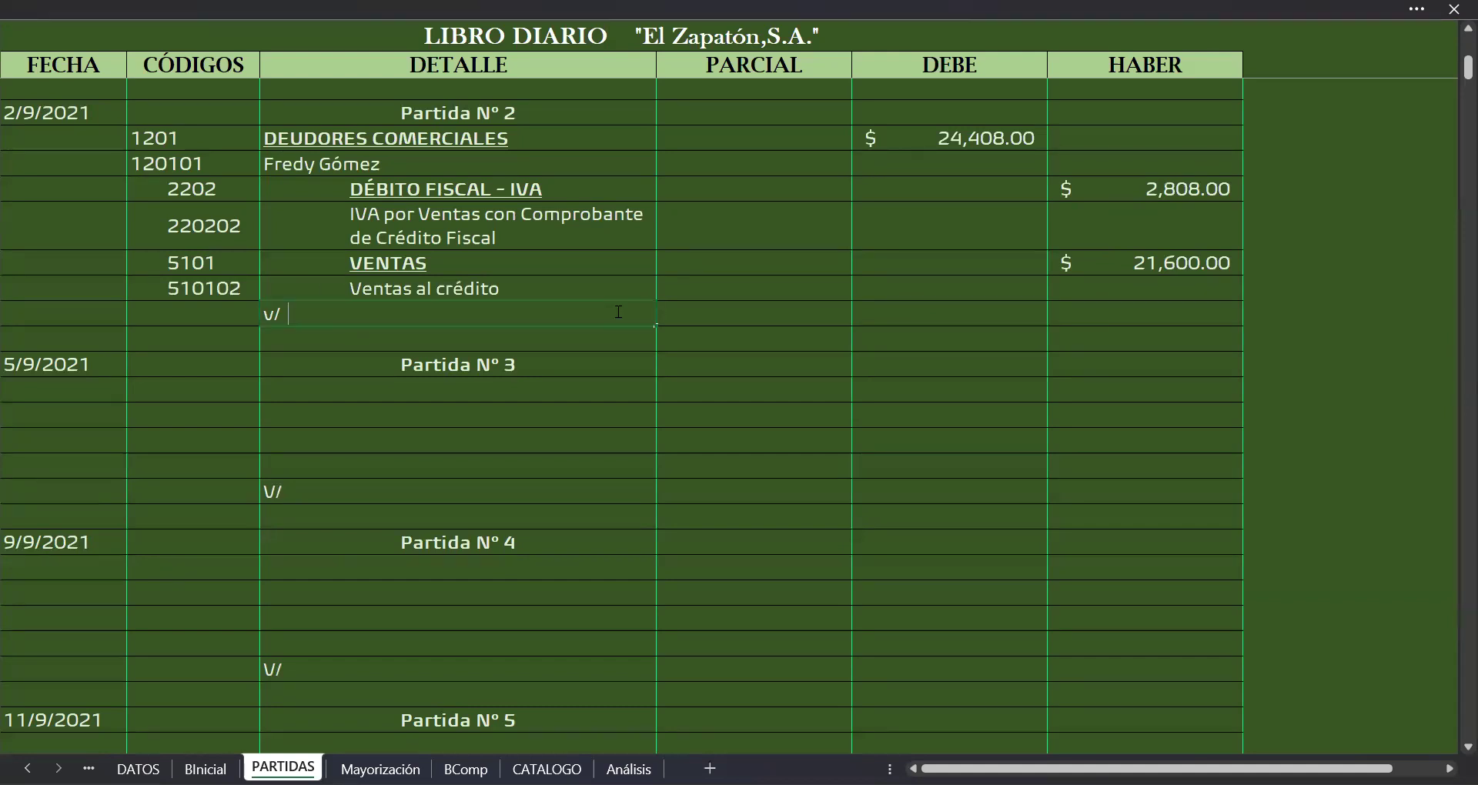
text(Venta alo crédito según CCF N!)
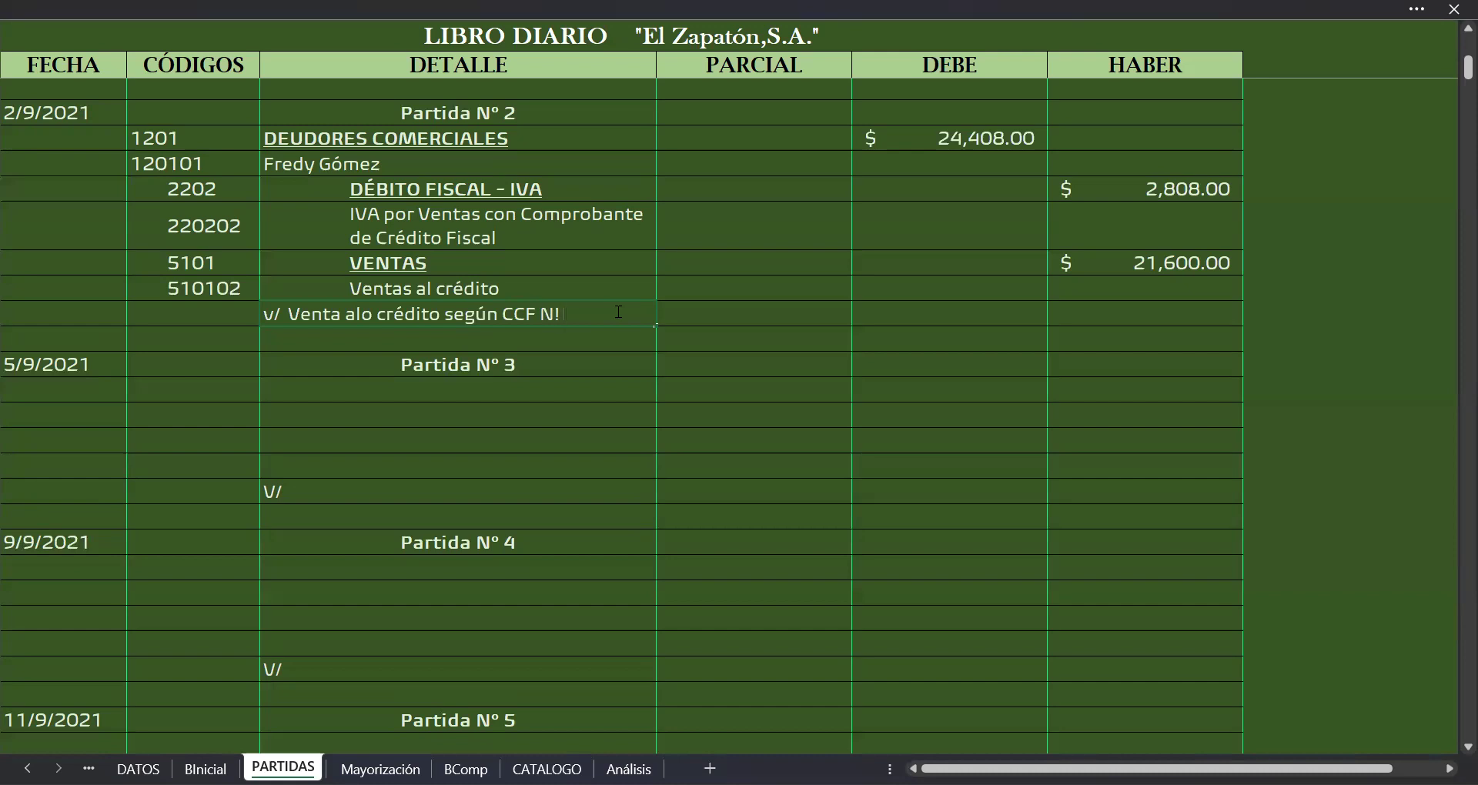
key(BackSpace)
text(° 450)
click(371, 317)
key(BackSpace)
key(Return)
click(774, 398)
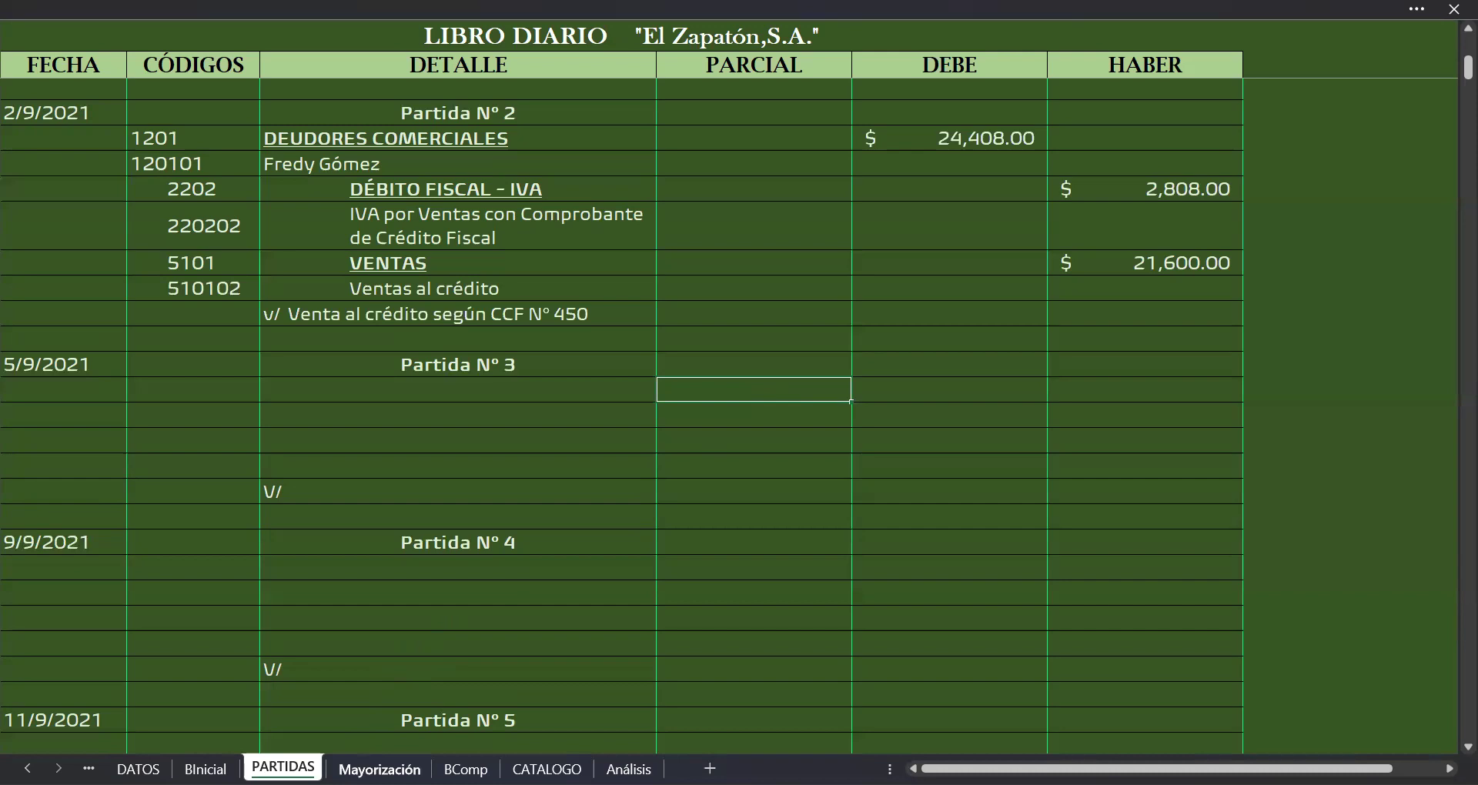
click(379, 769)
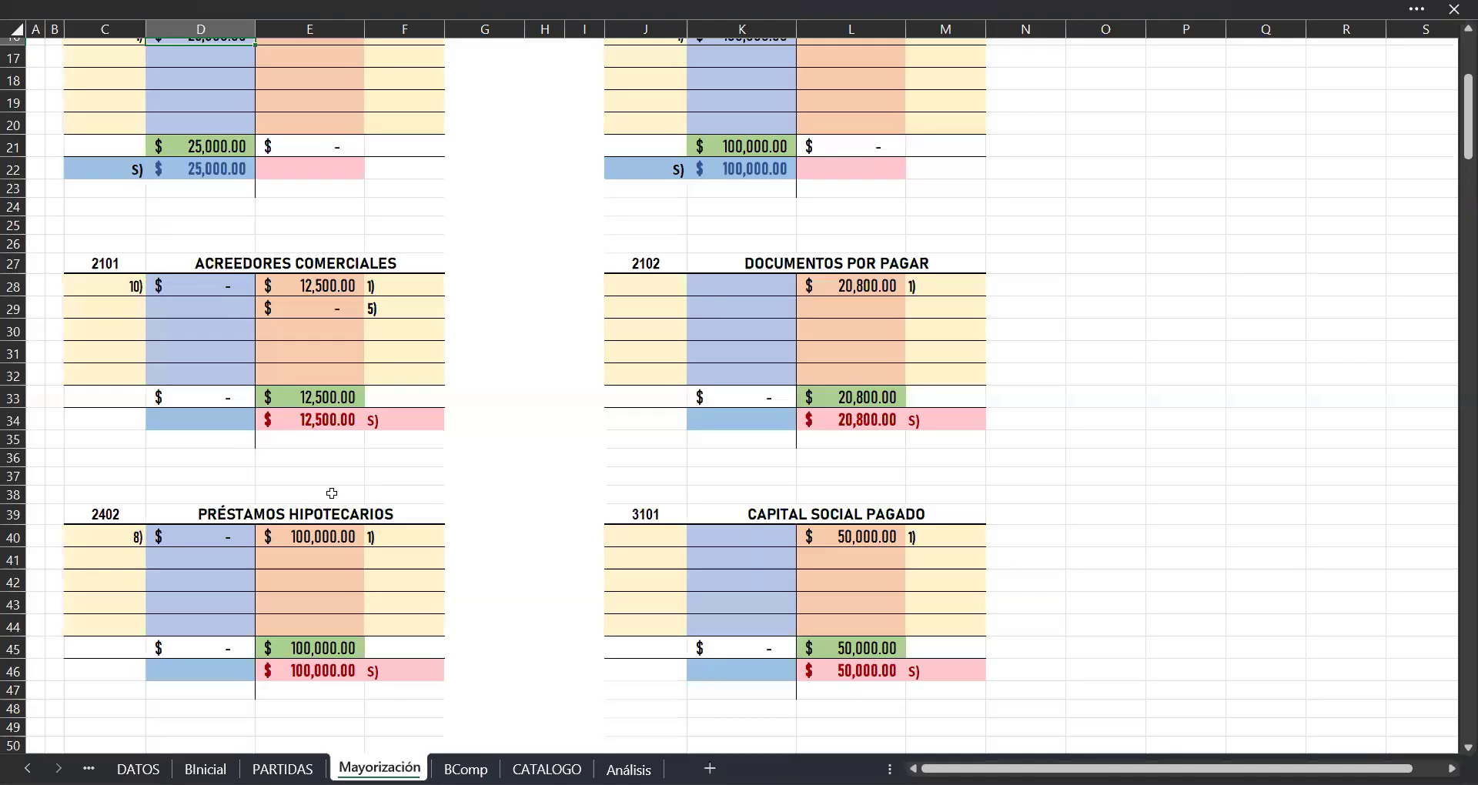
scroll(332, 493, up, 5)
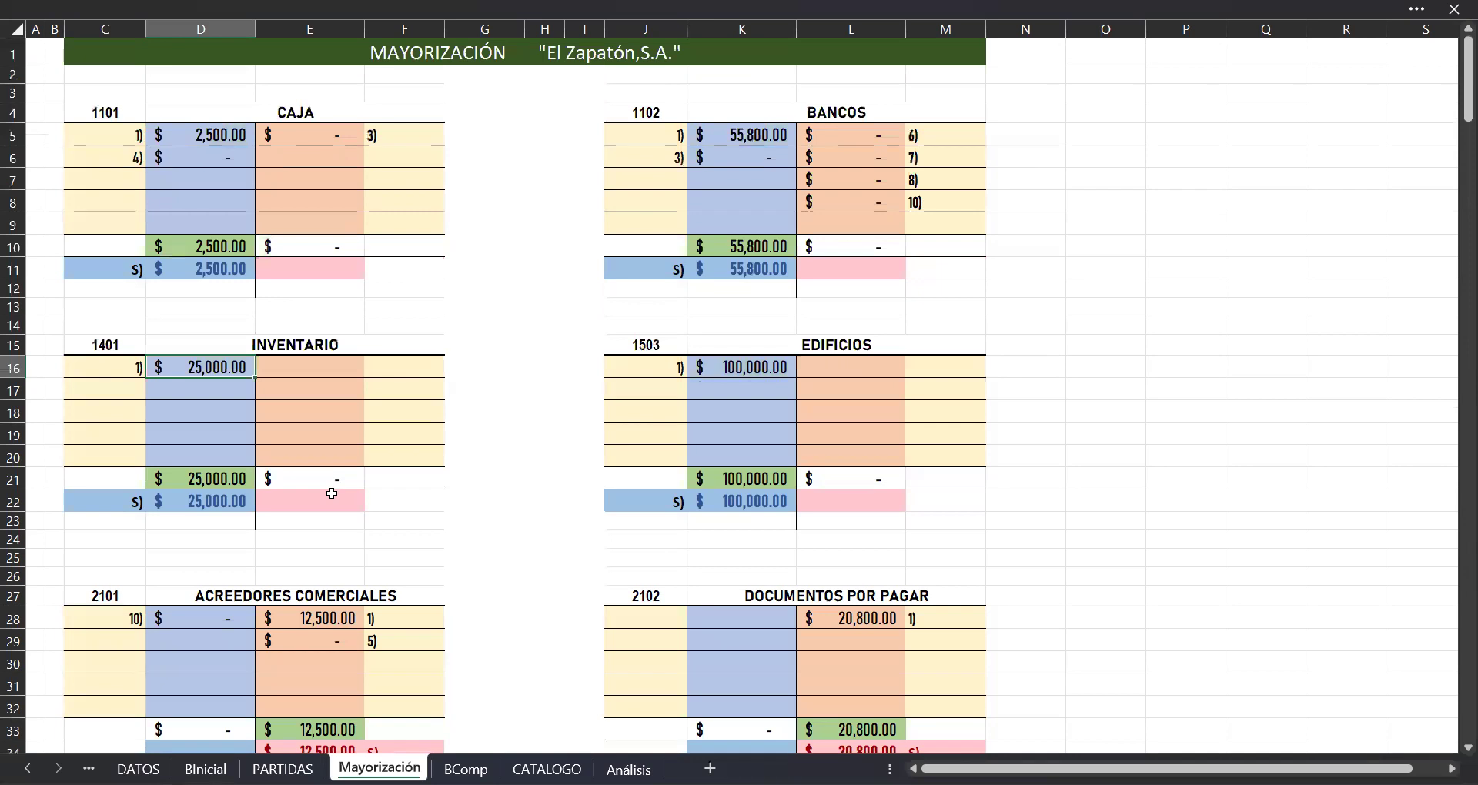
scroll(332, 494, down, 8)
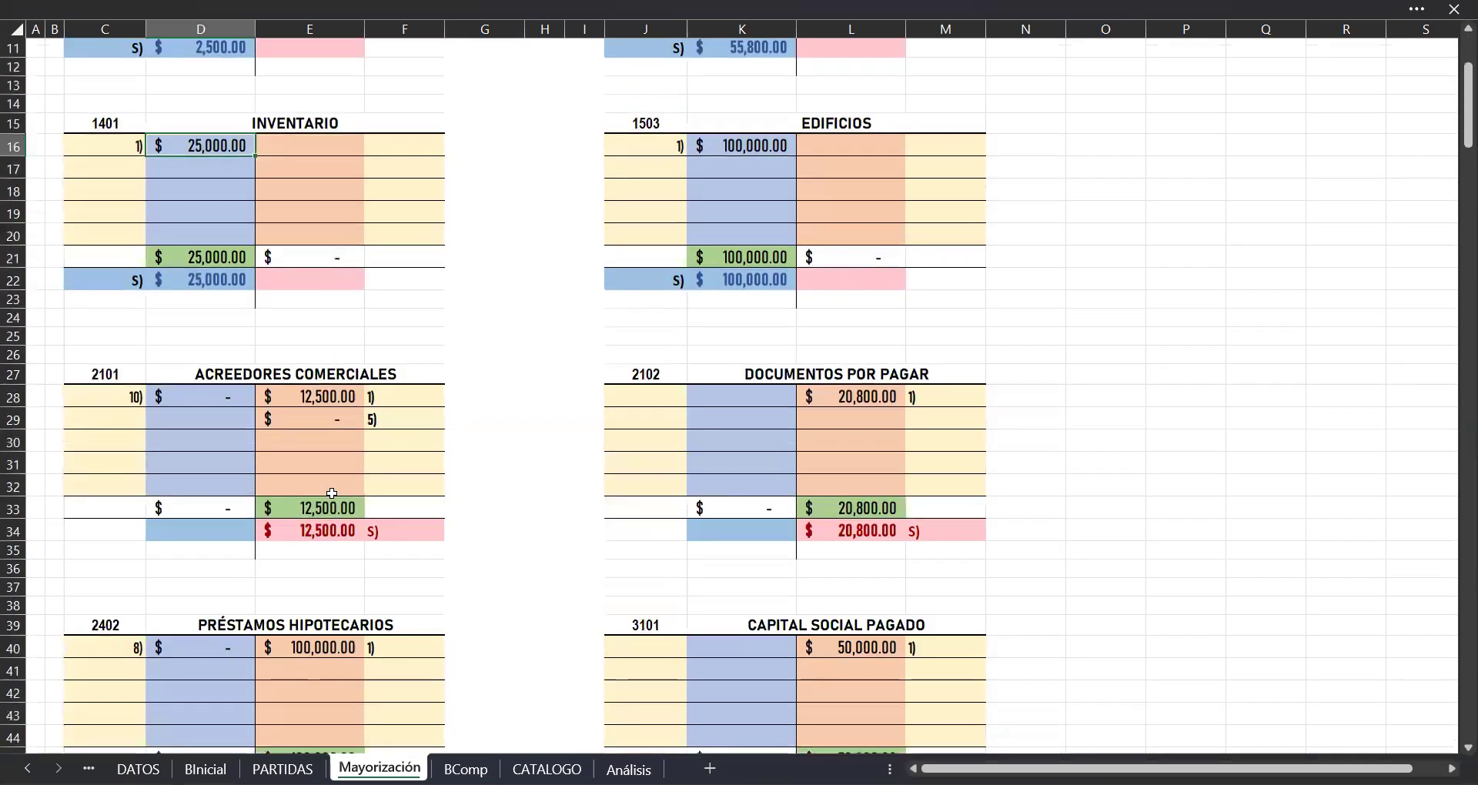
scroll(332, 494, down, 3)
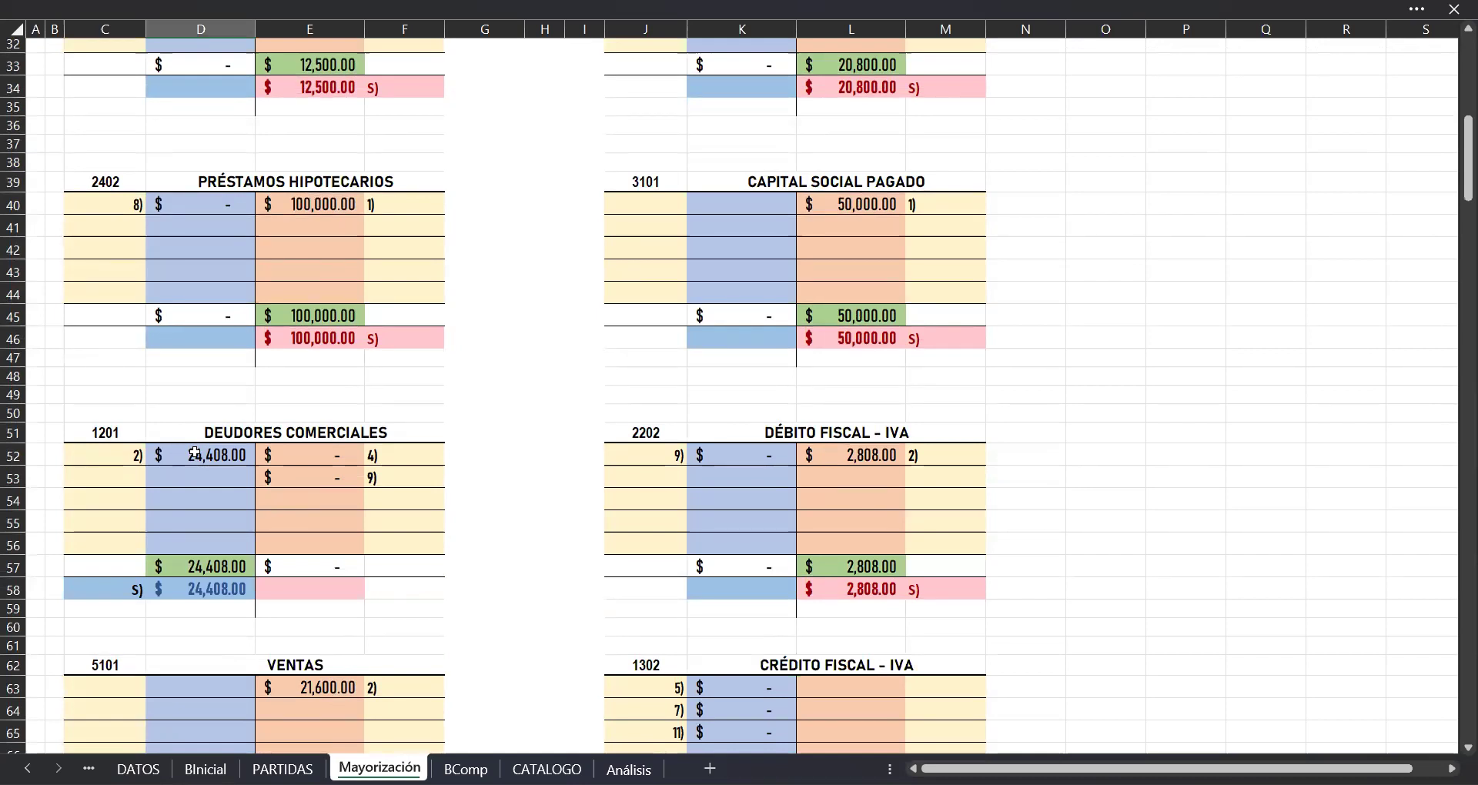
scroll(195, 454, down, 6)
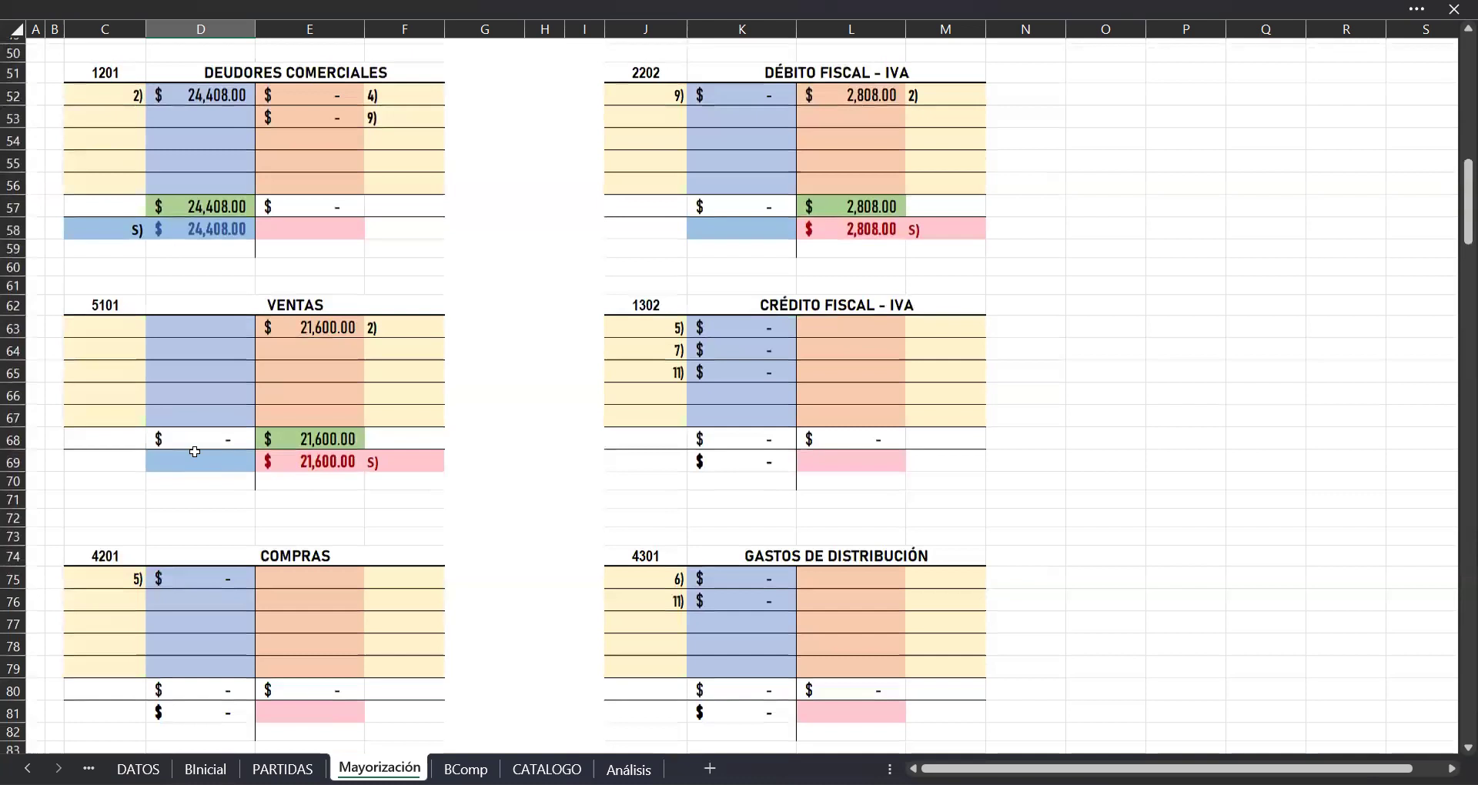
scroll(195, 454, down, 1)
scroll(194, 454, up, 8)
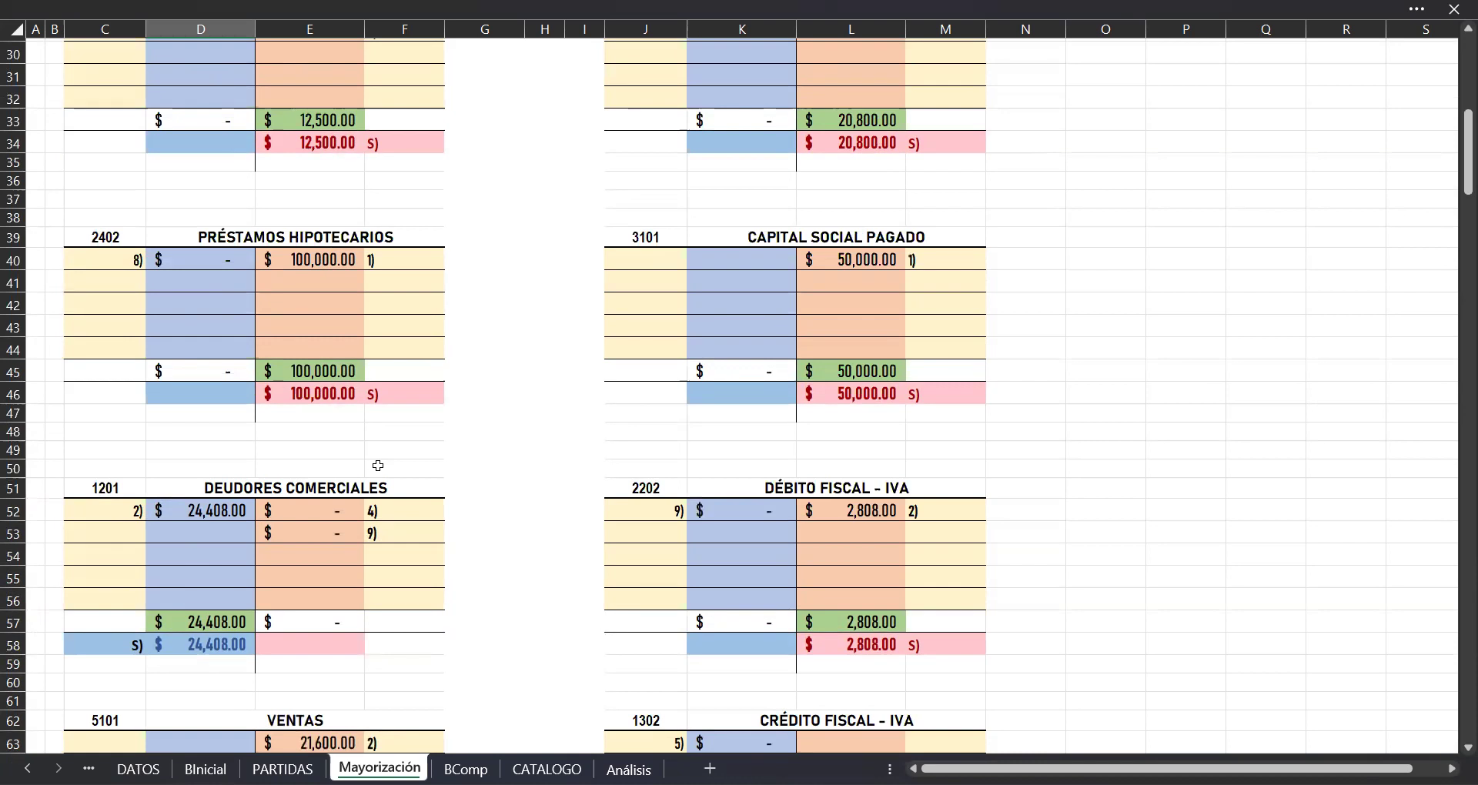
scroll(378, 466, down, 2)
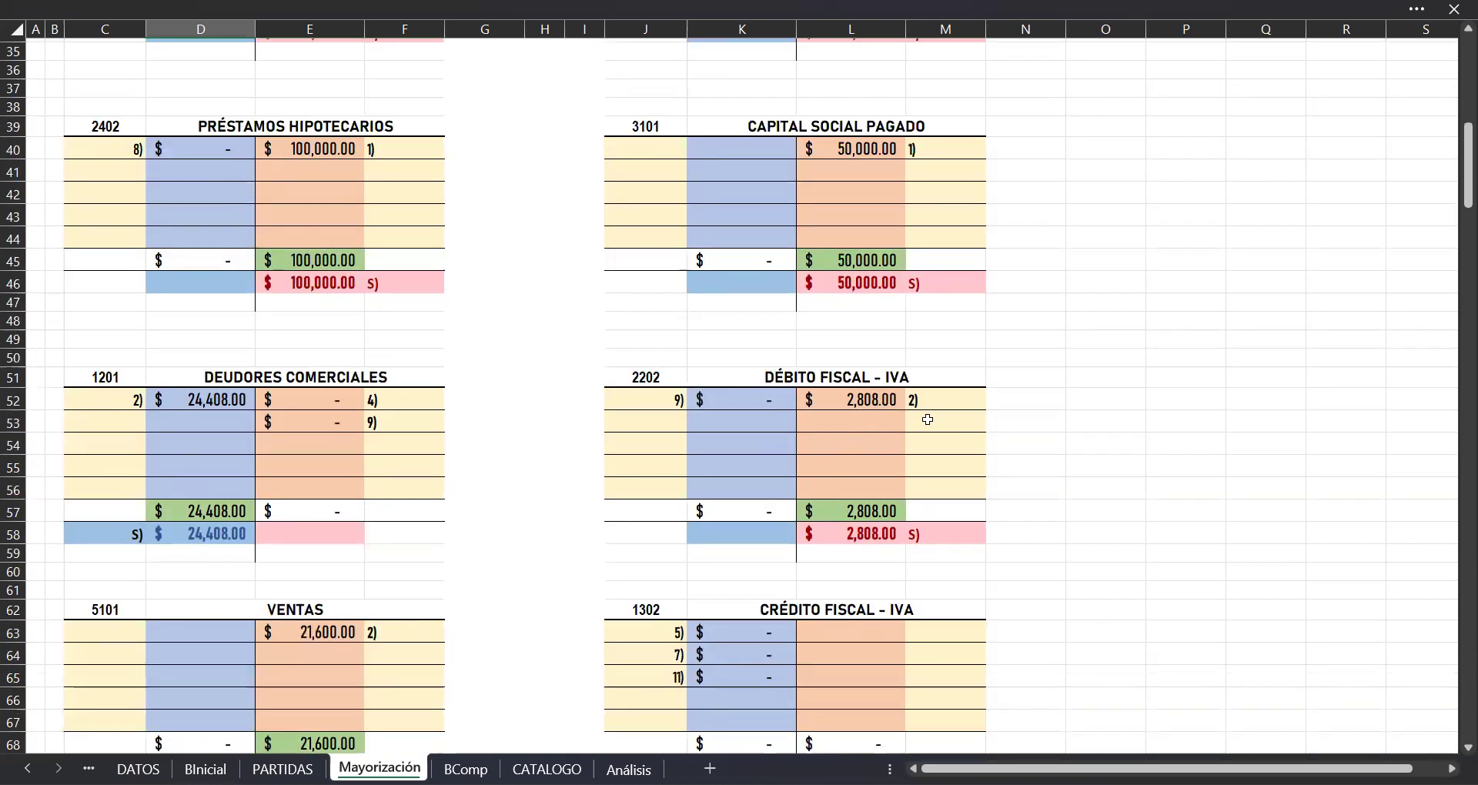
scroll(401, 597, down, 2)
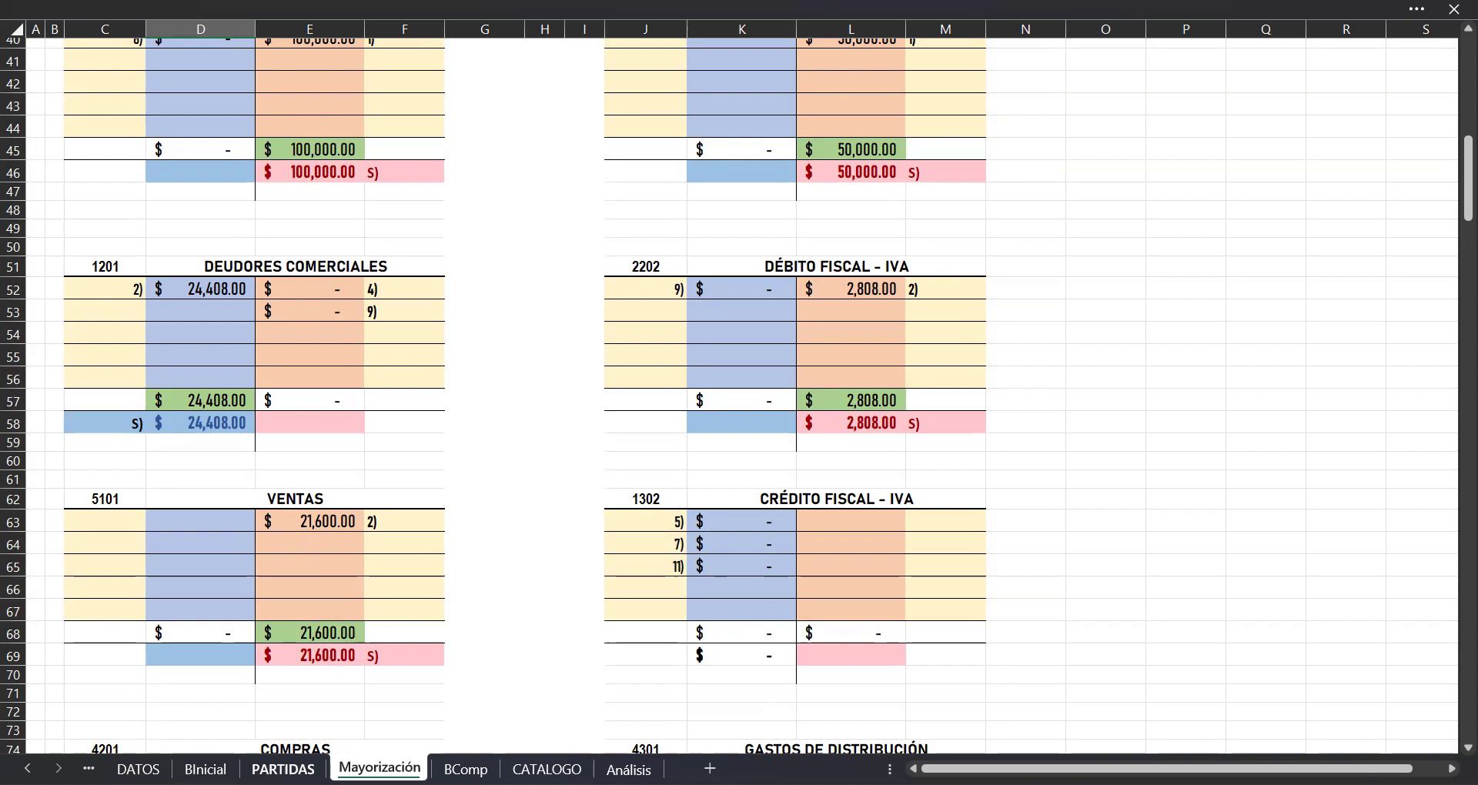
click(283, 769)
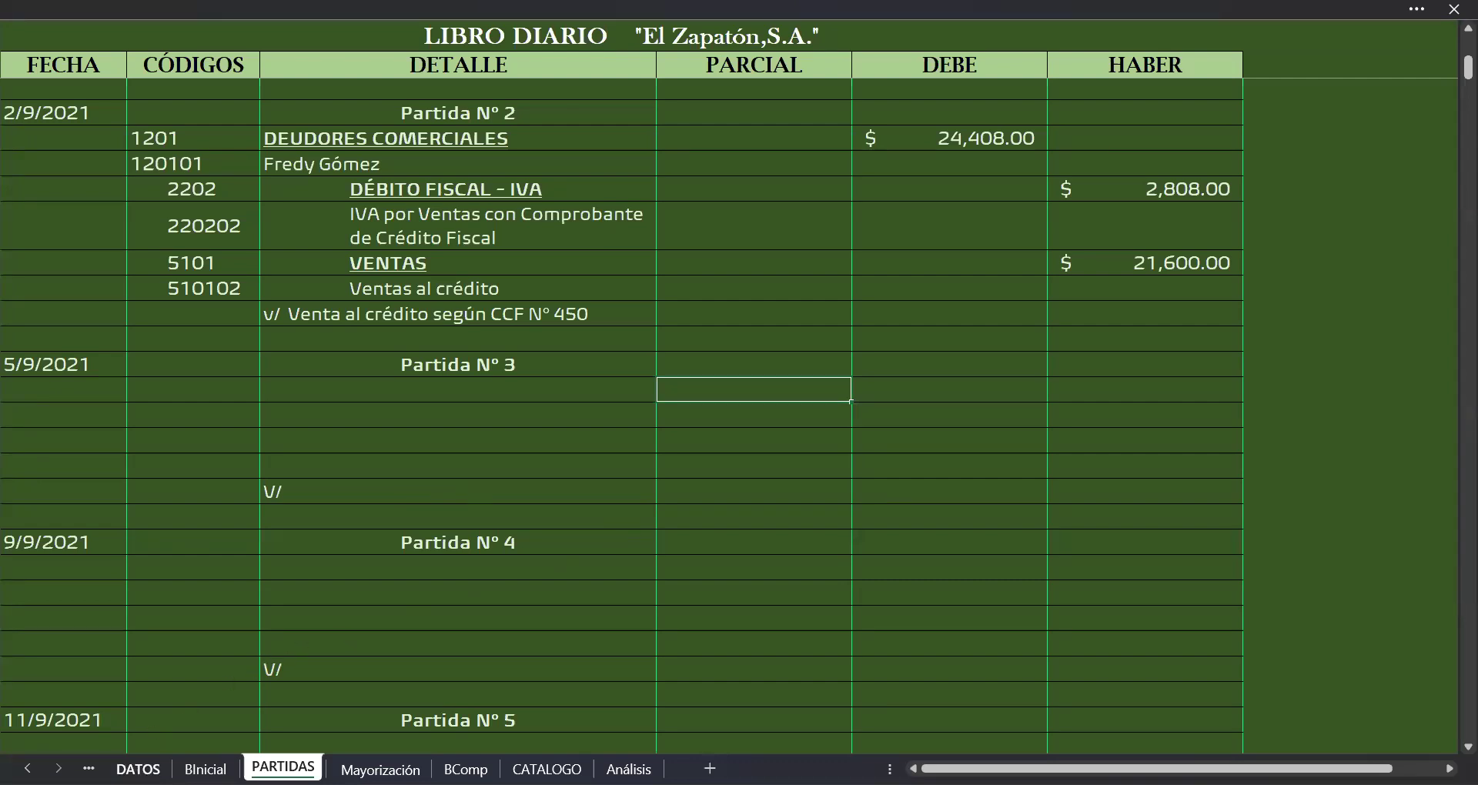
click(138, 769)
scroll(241, 561, down, 1)
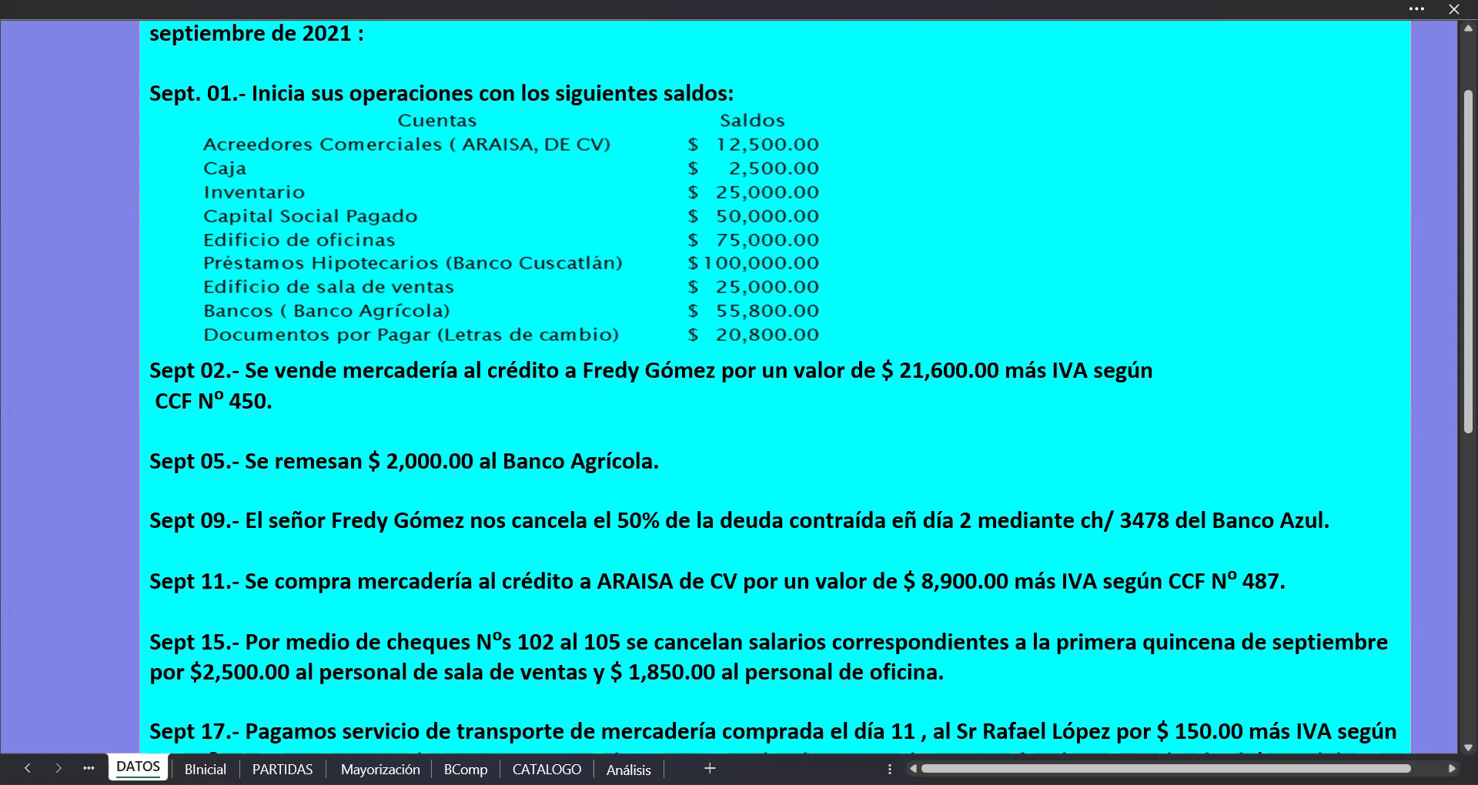
click(282, 769)
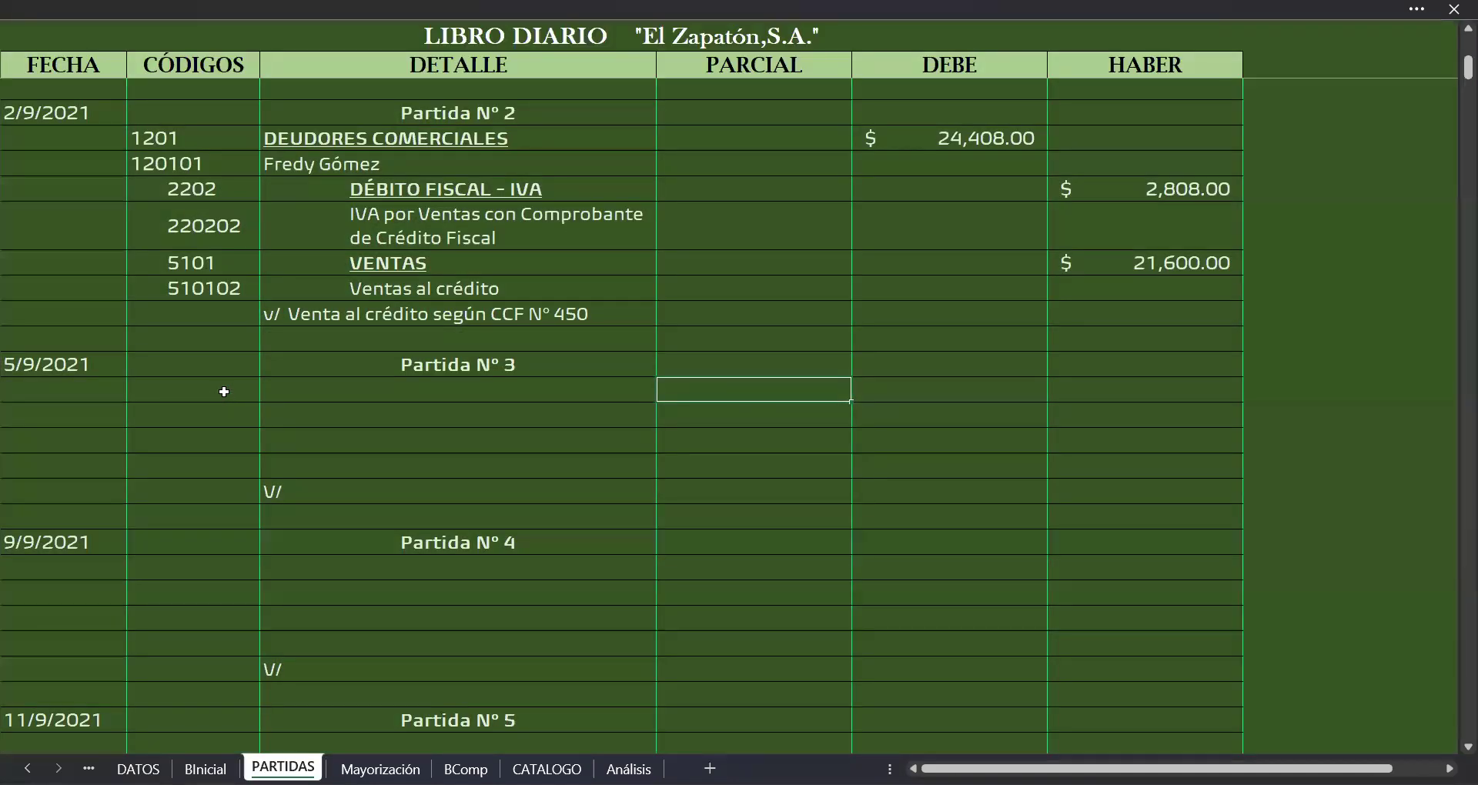
click(223, 391)
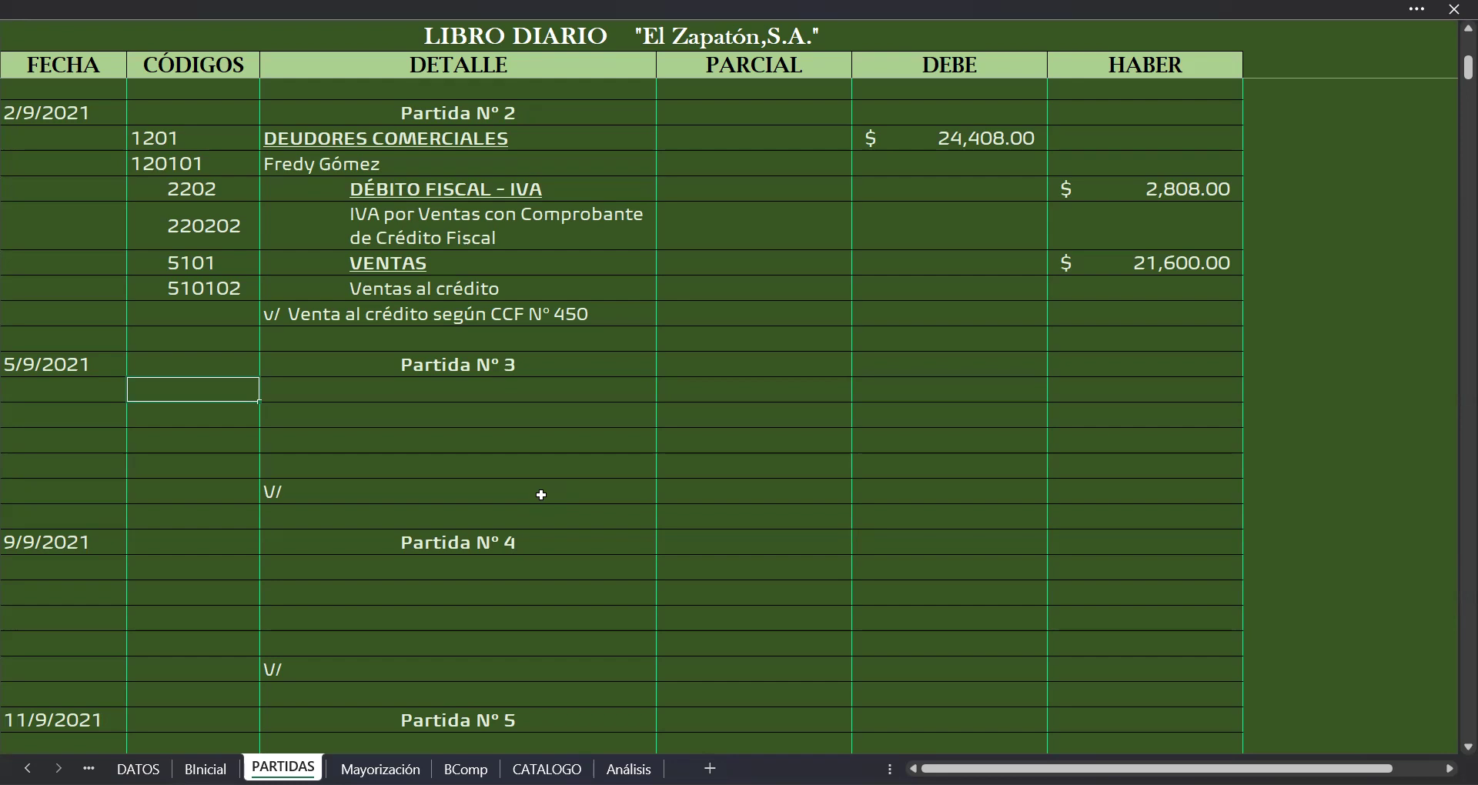
Enter 1102 BANCOS and 110201 Banco Agrícola, debiting BANCOS $2,000.00.
text(1102)
key(Return)
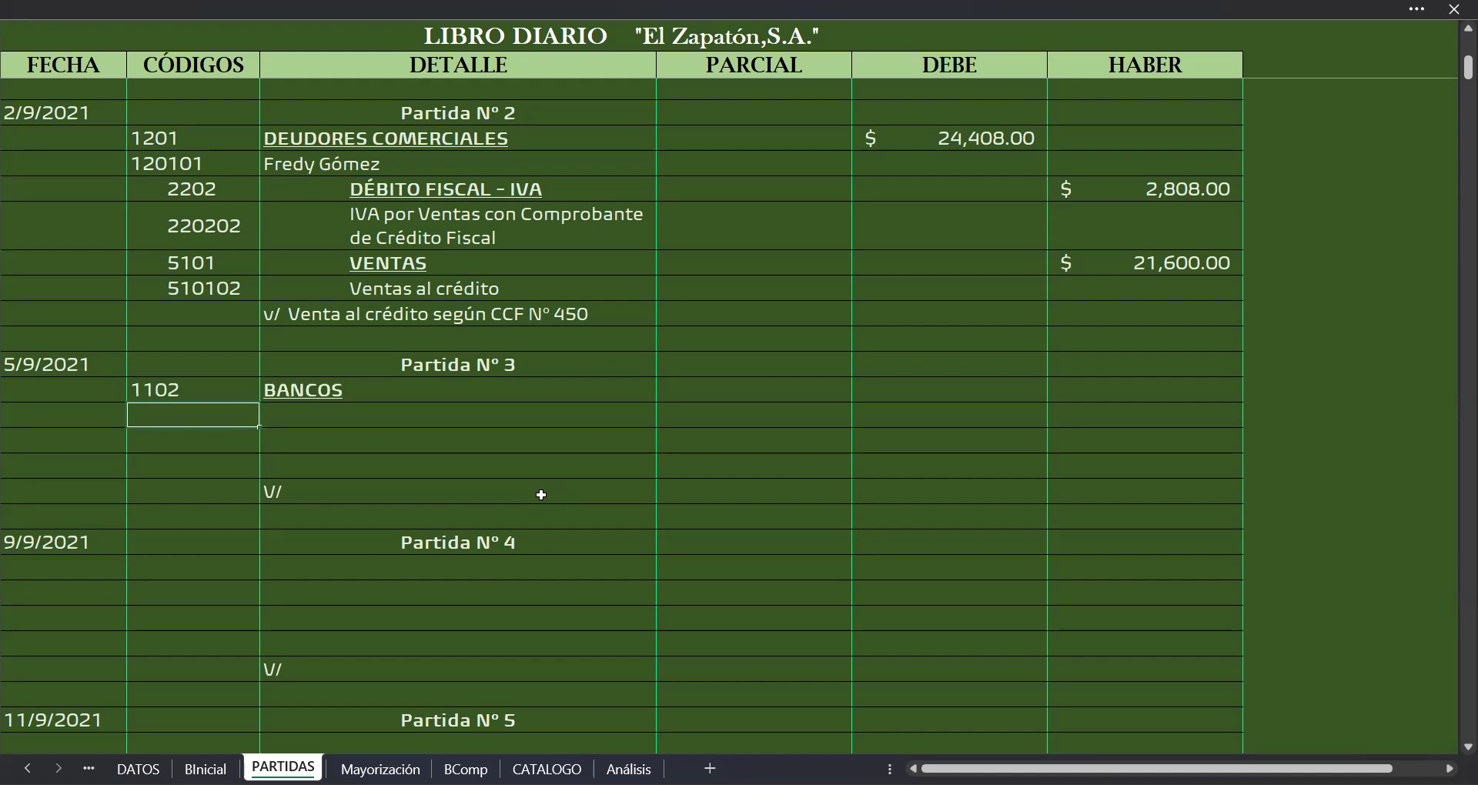
text(110201)
key(Return)
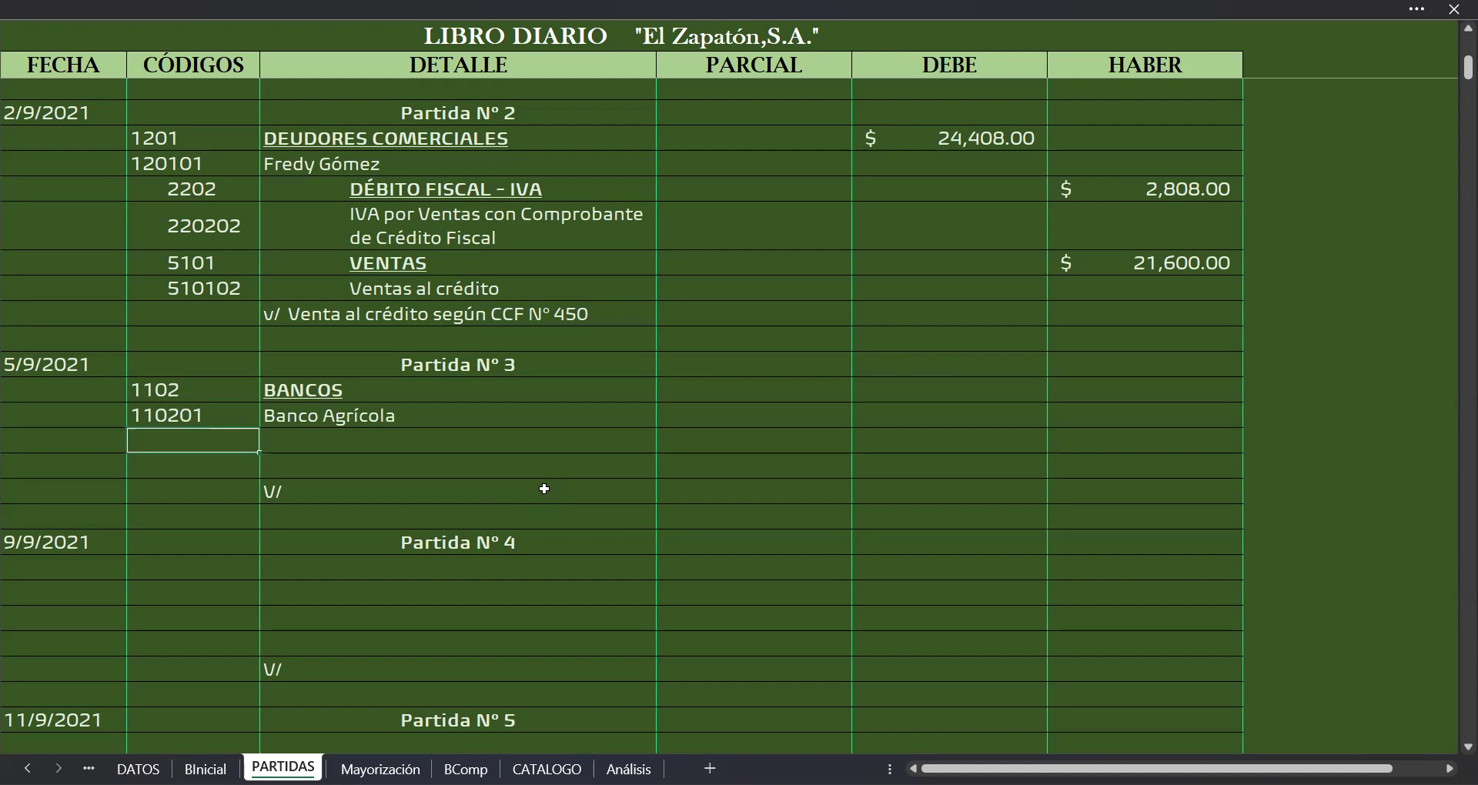
click(898, 387)
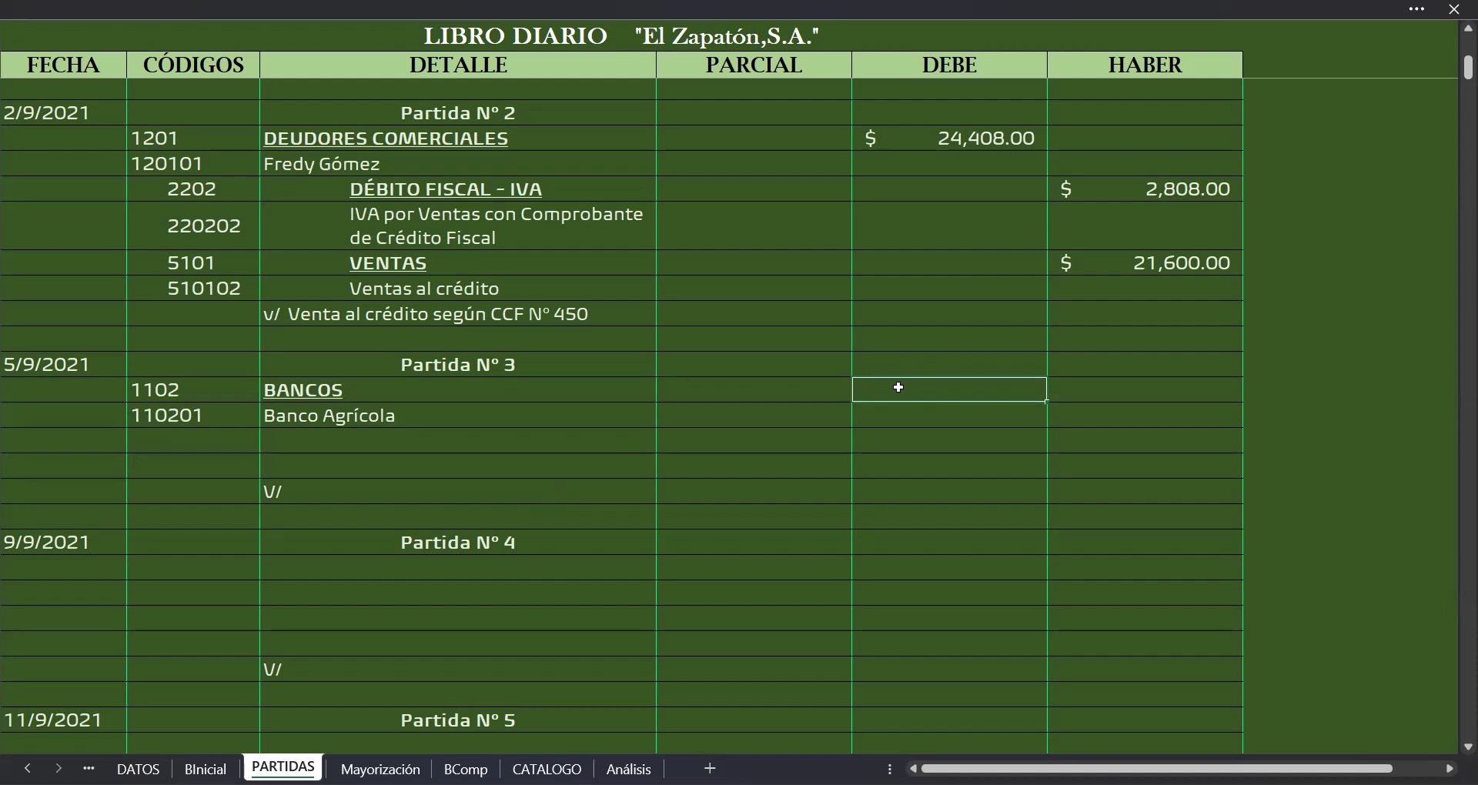
text(2000)
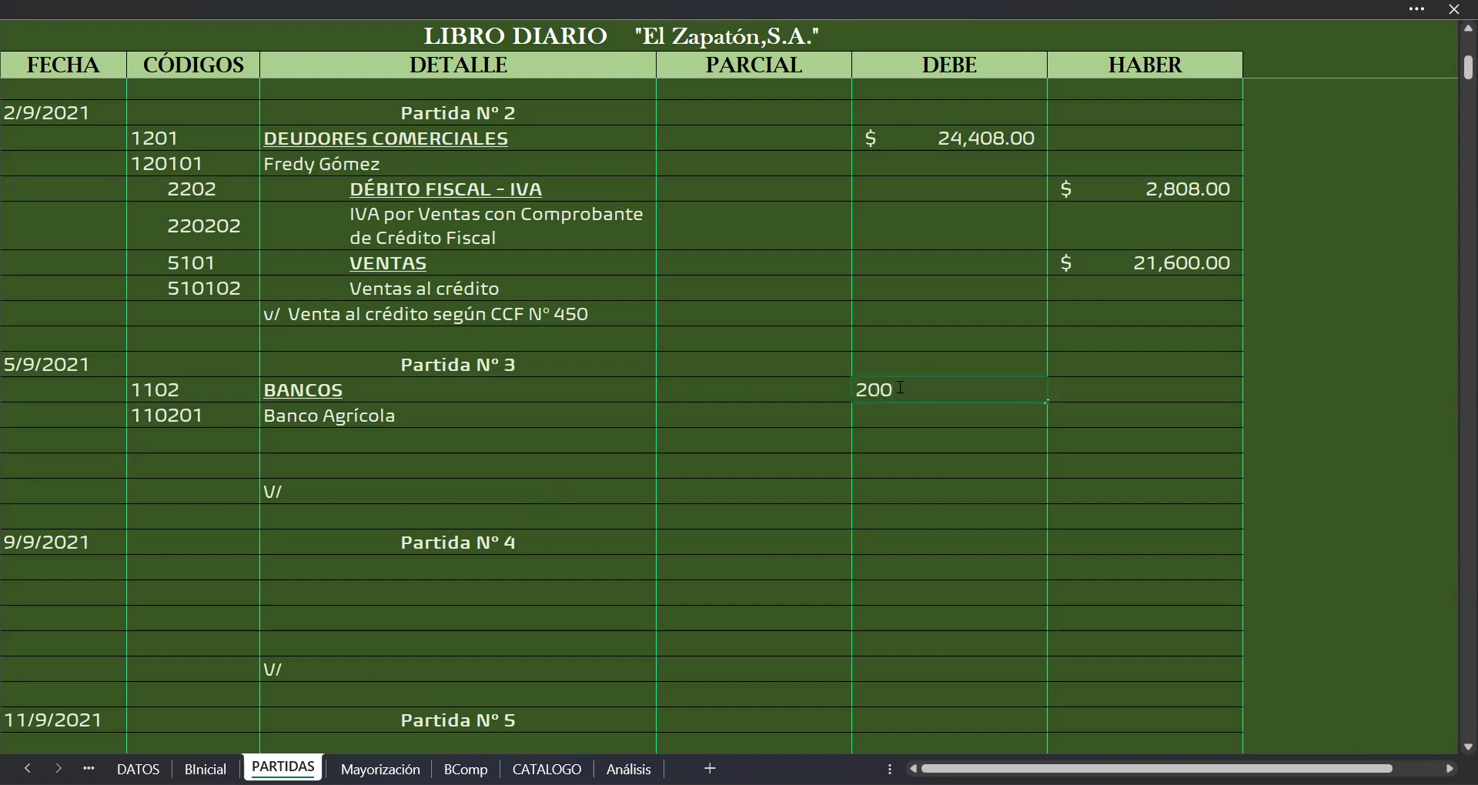
key(Return)
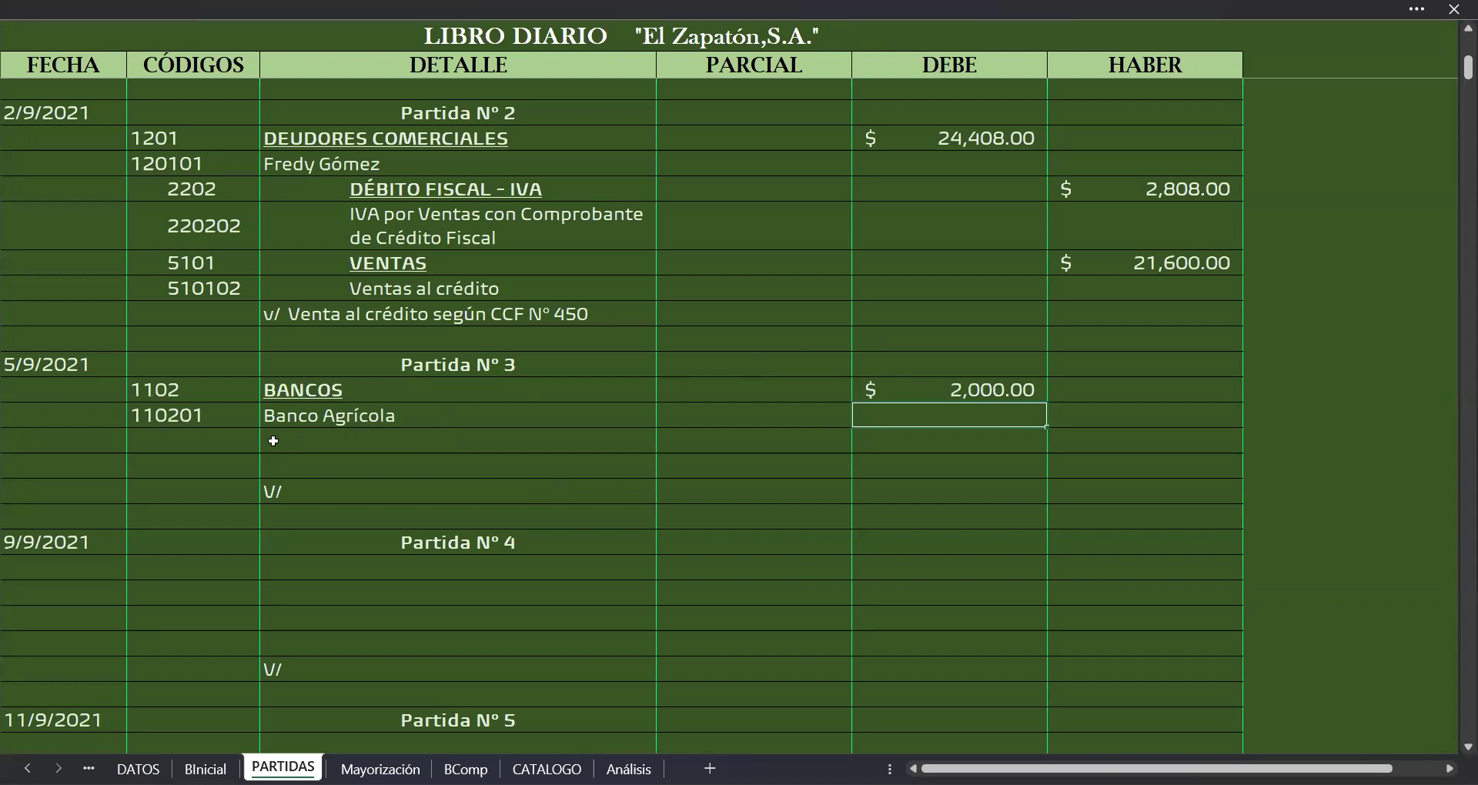
Add account 1101 CAJA and sub-account 110101 Caja General below it.
click(217, 448)
text(110)
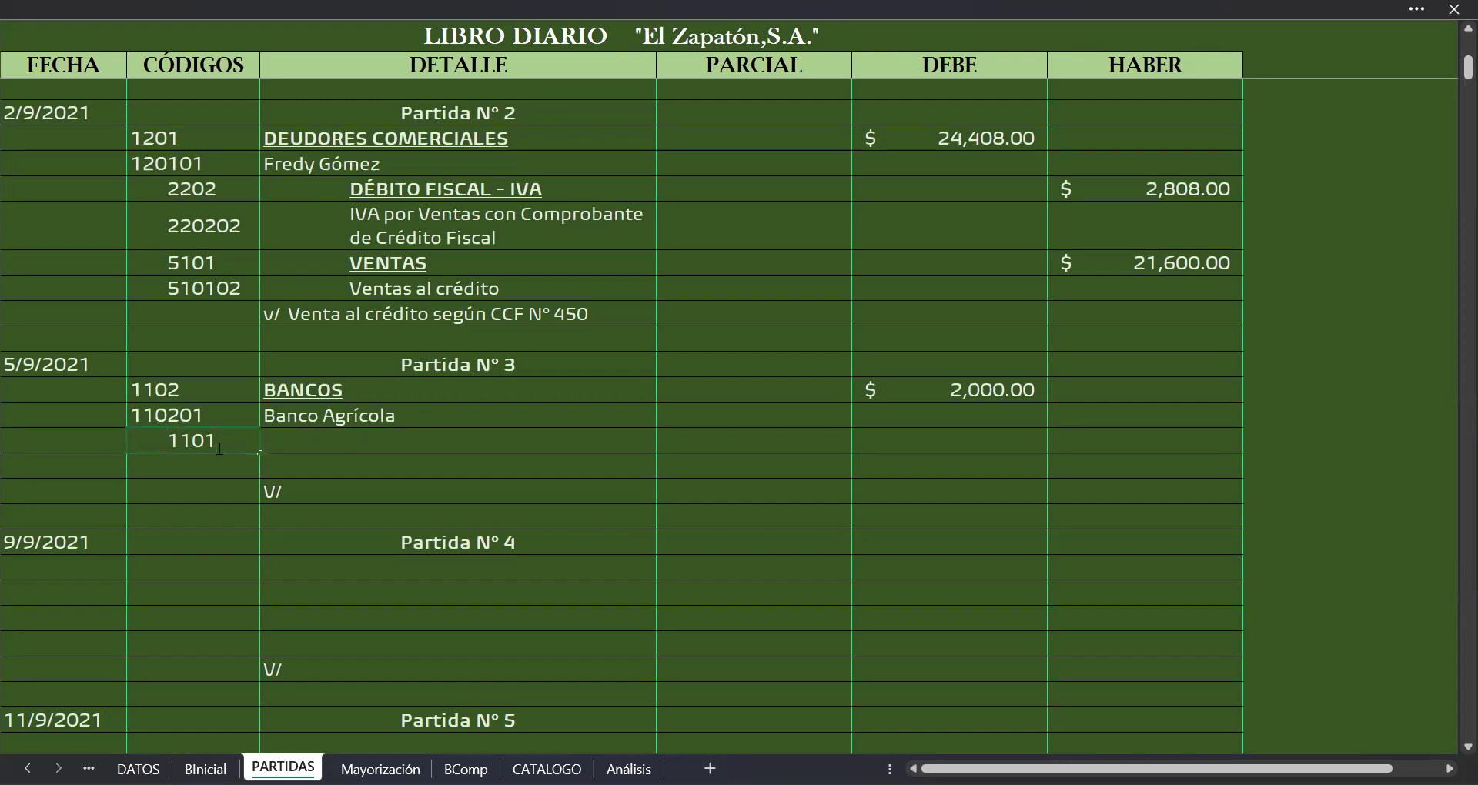
text(1)
key(Return)
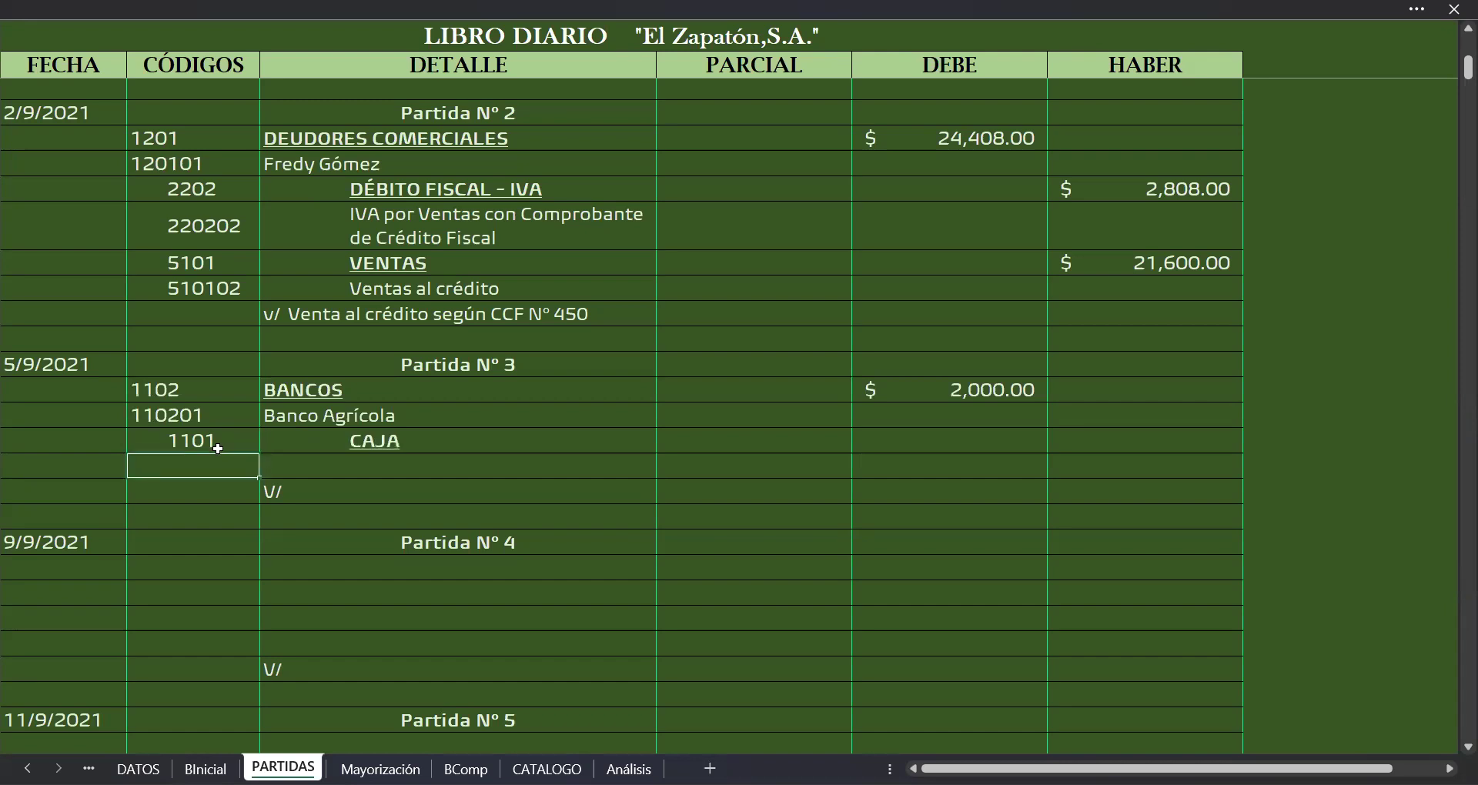
text(110101)
key(Return)
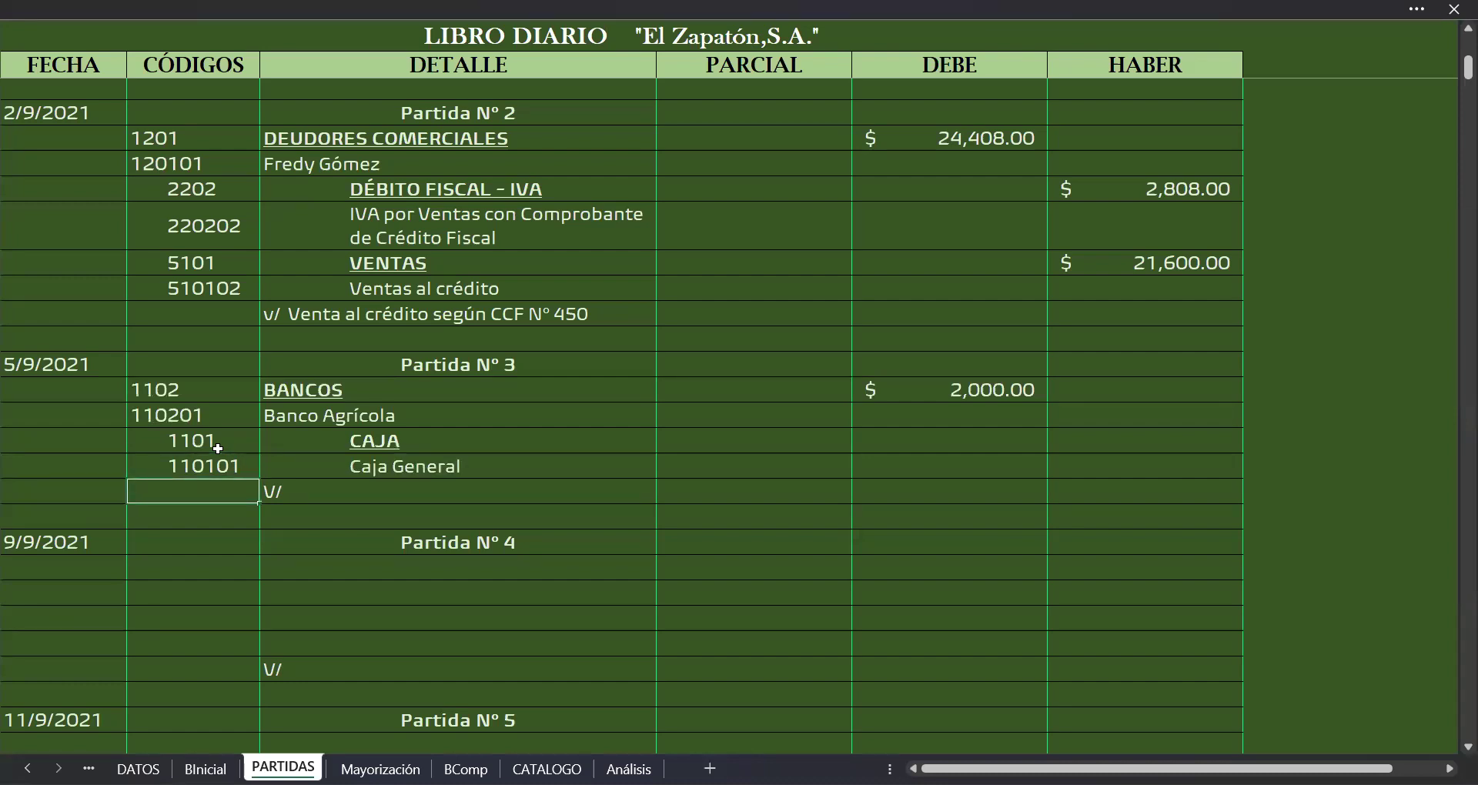
Enter a 2,000.00 credit in HABER on the CAJA row, then move to the V/ cell.
click(1088, 443)
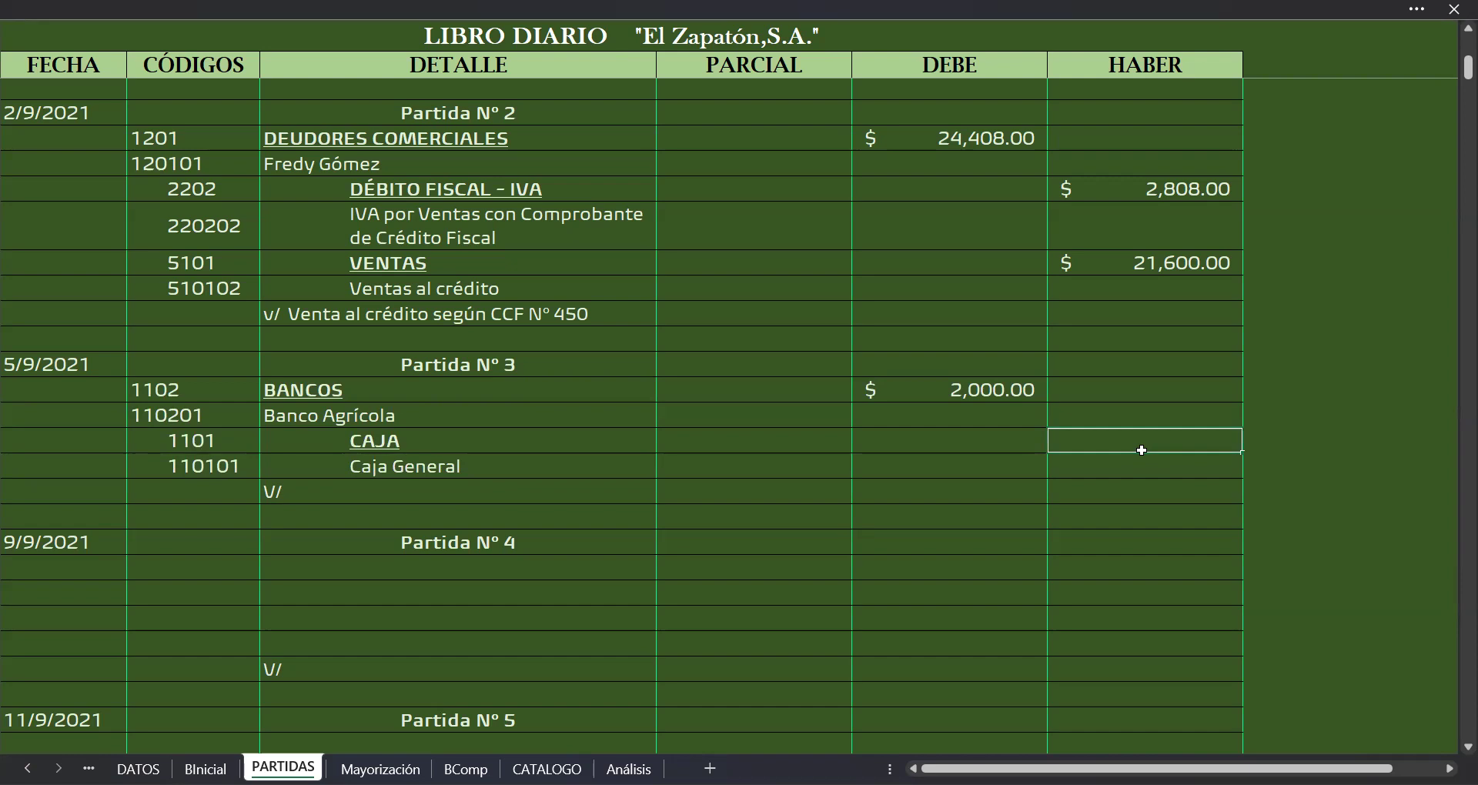
text(2000)
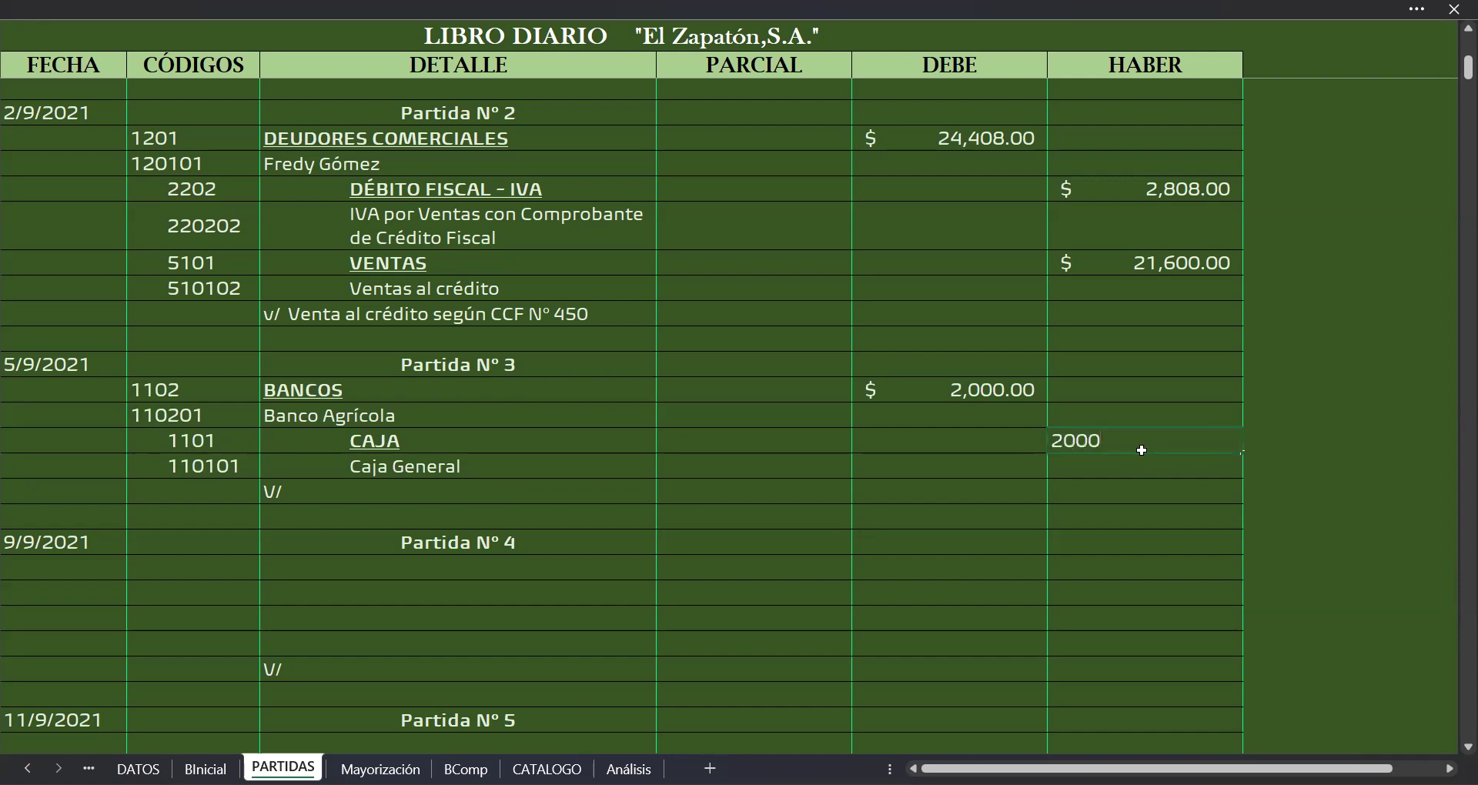
key(Return)
key(Left)
key(Down)
key(Left)
key(Left)
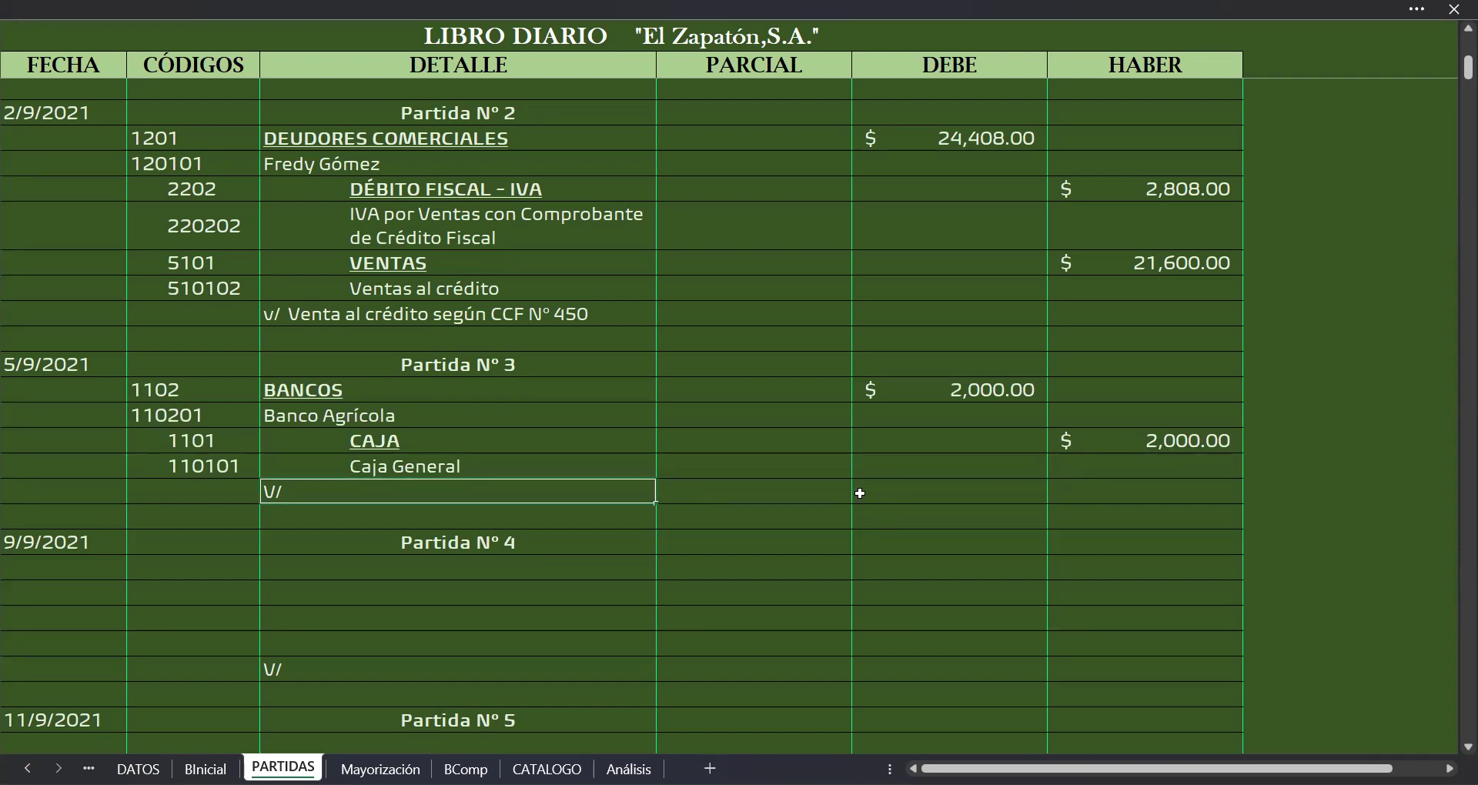
Append 'Remesa de este día' after V/ in Partida Nº 3's explanation cell.
double_click(560, 490)
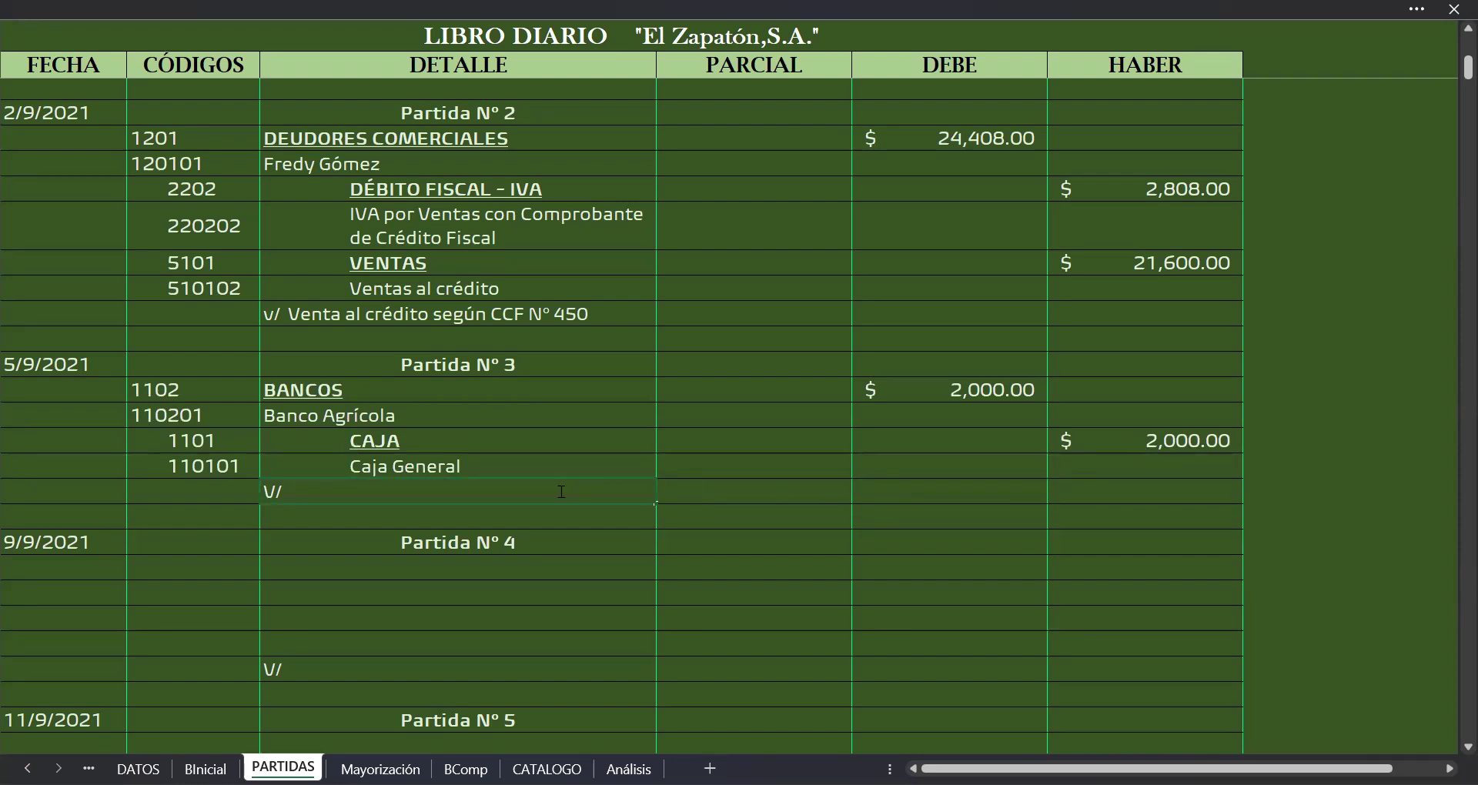
text(Remesa de este día)
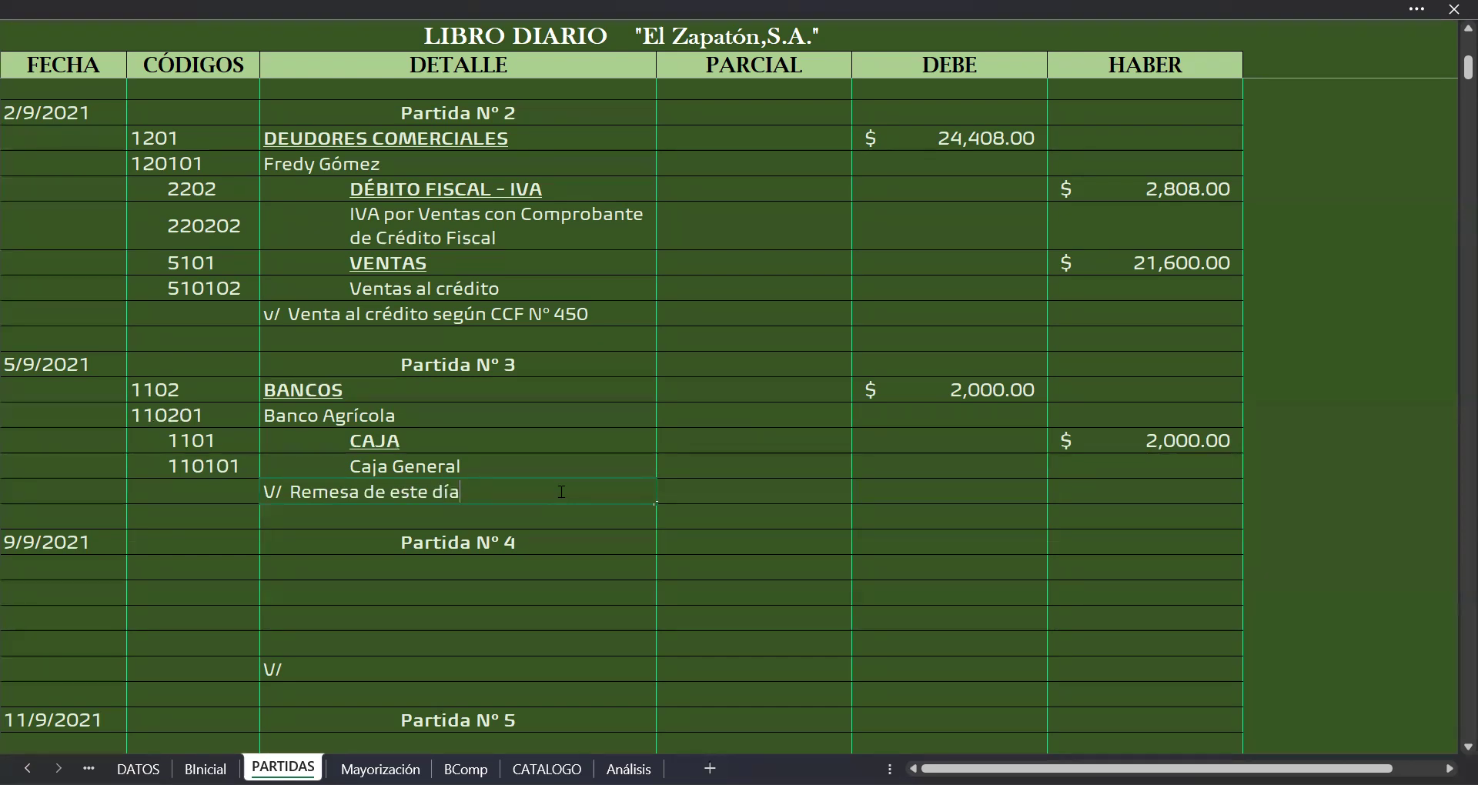
click(712, 521)
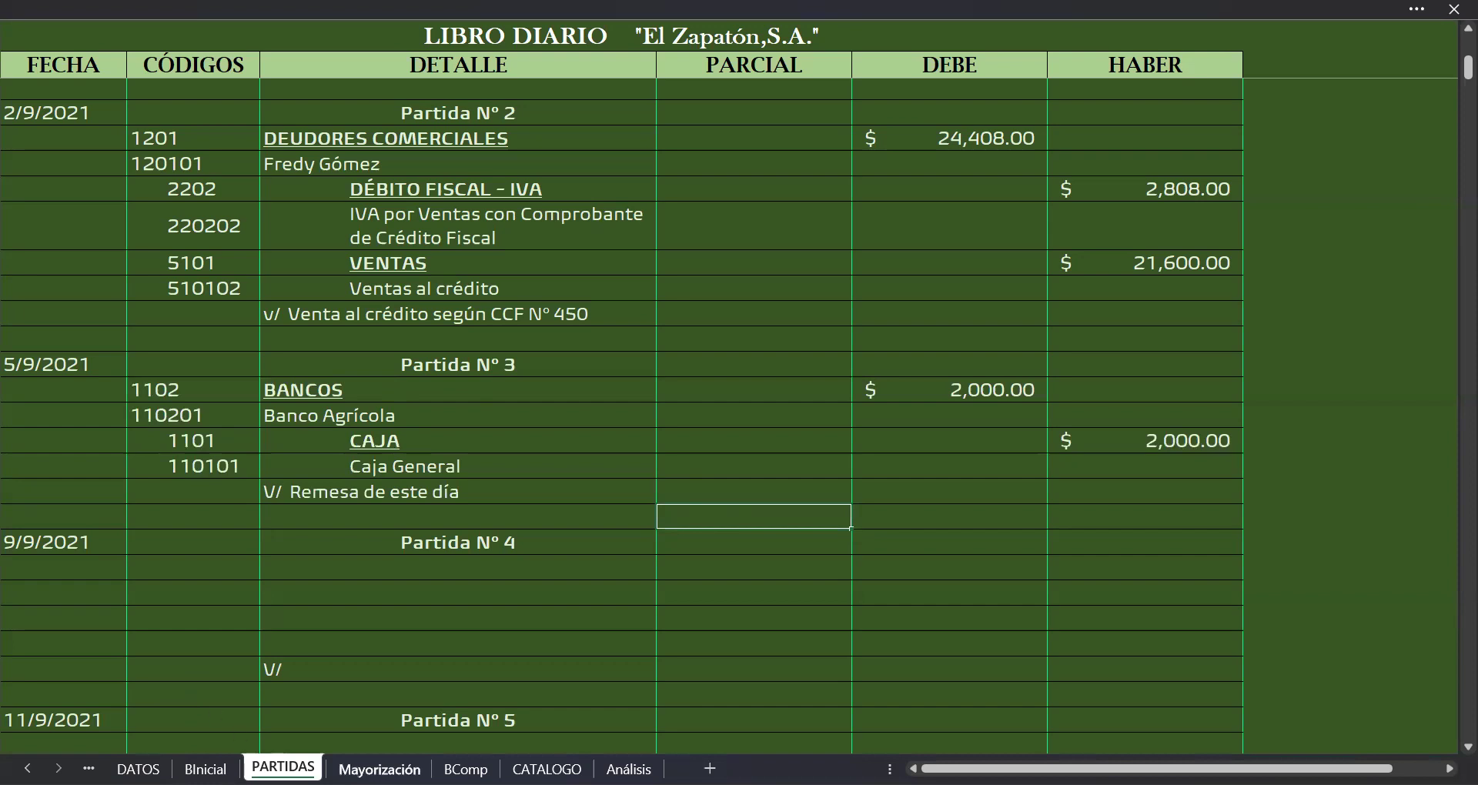
click(380, 769)
Scroll the Mayorización ledger to check CAJA and BANCOS, then view the DATOS sheet.
scroll(424, 542, up, 4)
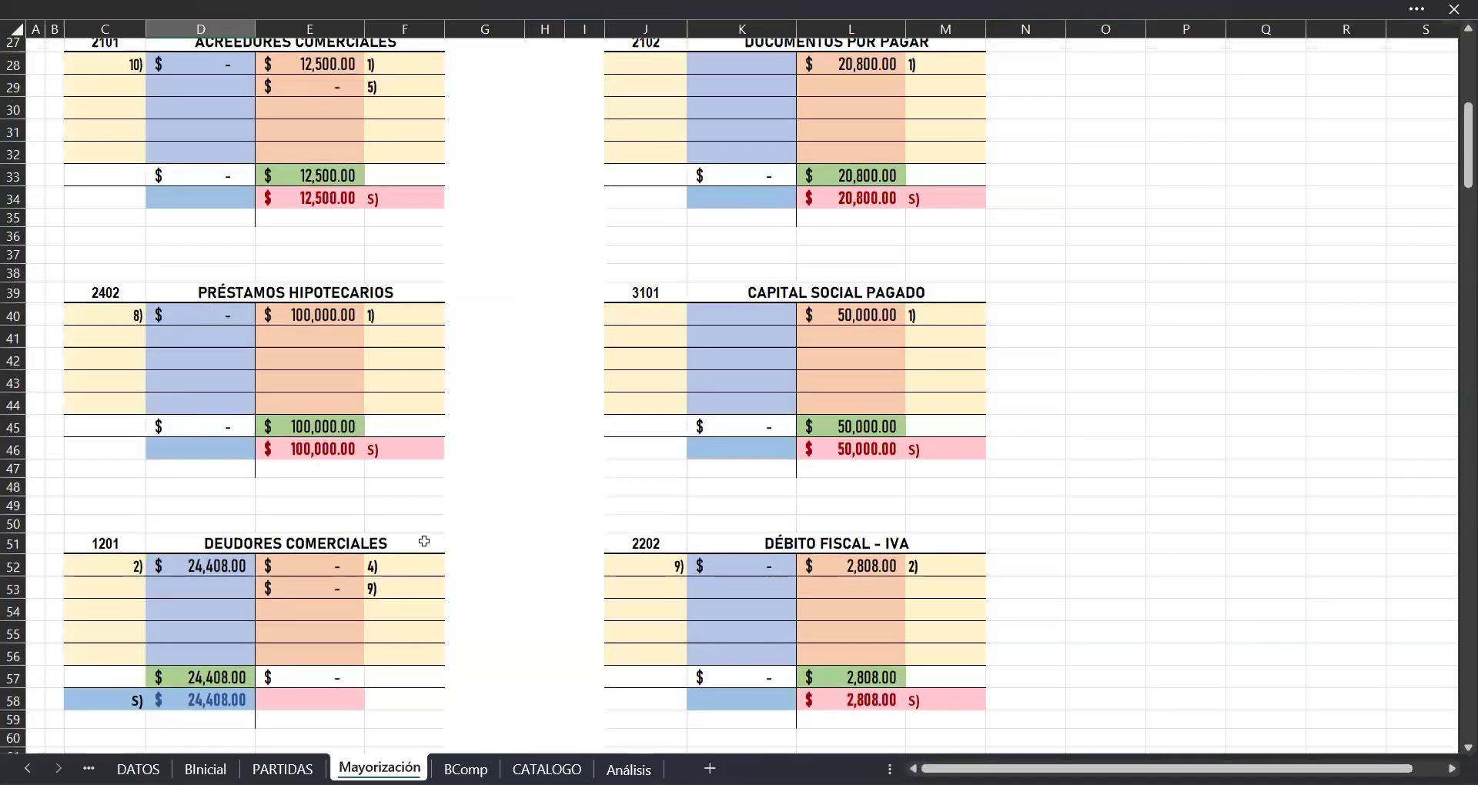
scroll(424, 542, up, 4)
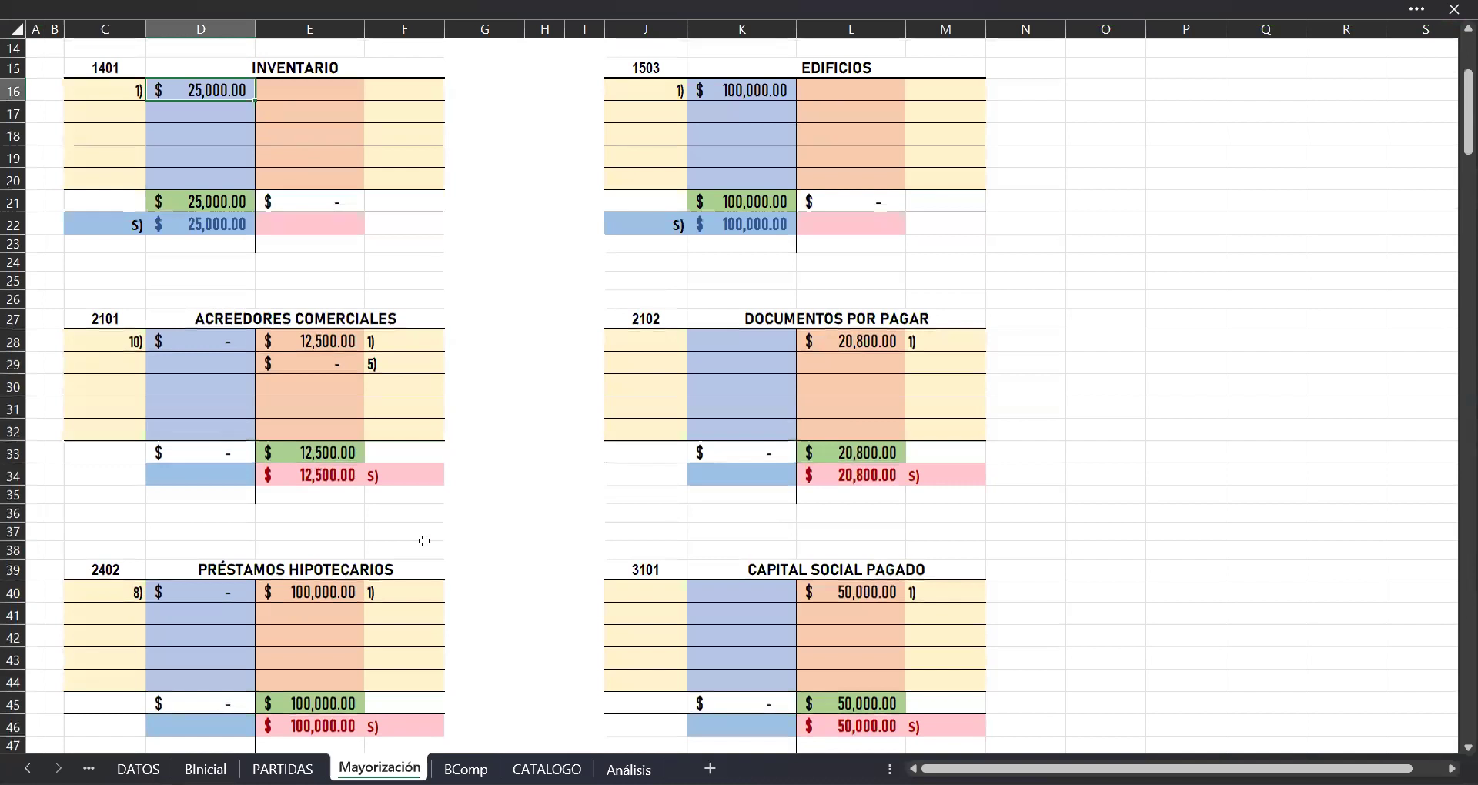
scroll(424, 542, up, 4)
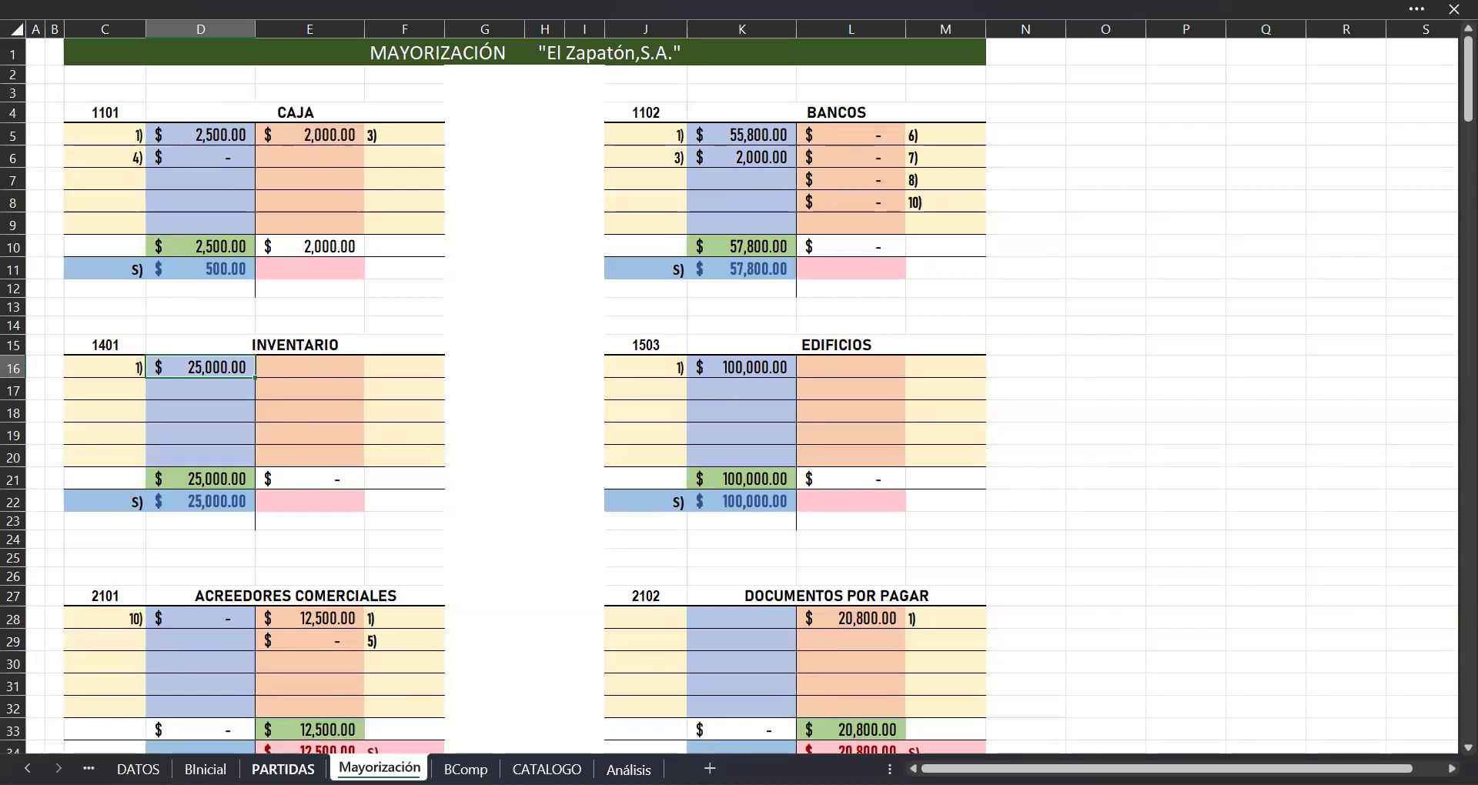
click(283, 769)
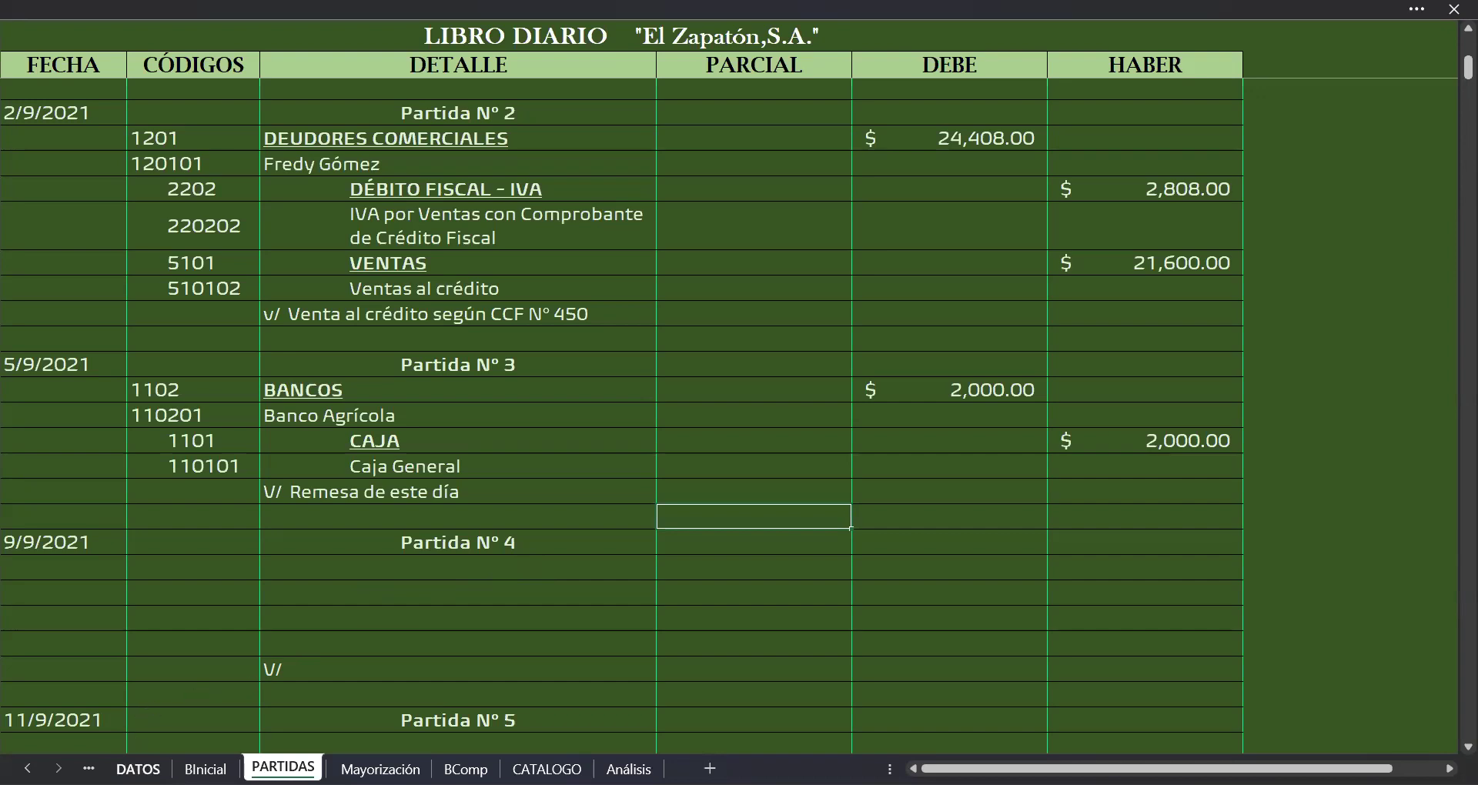
click(138, 769)
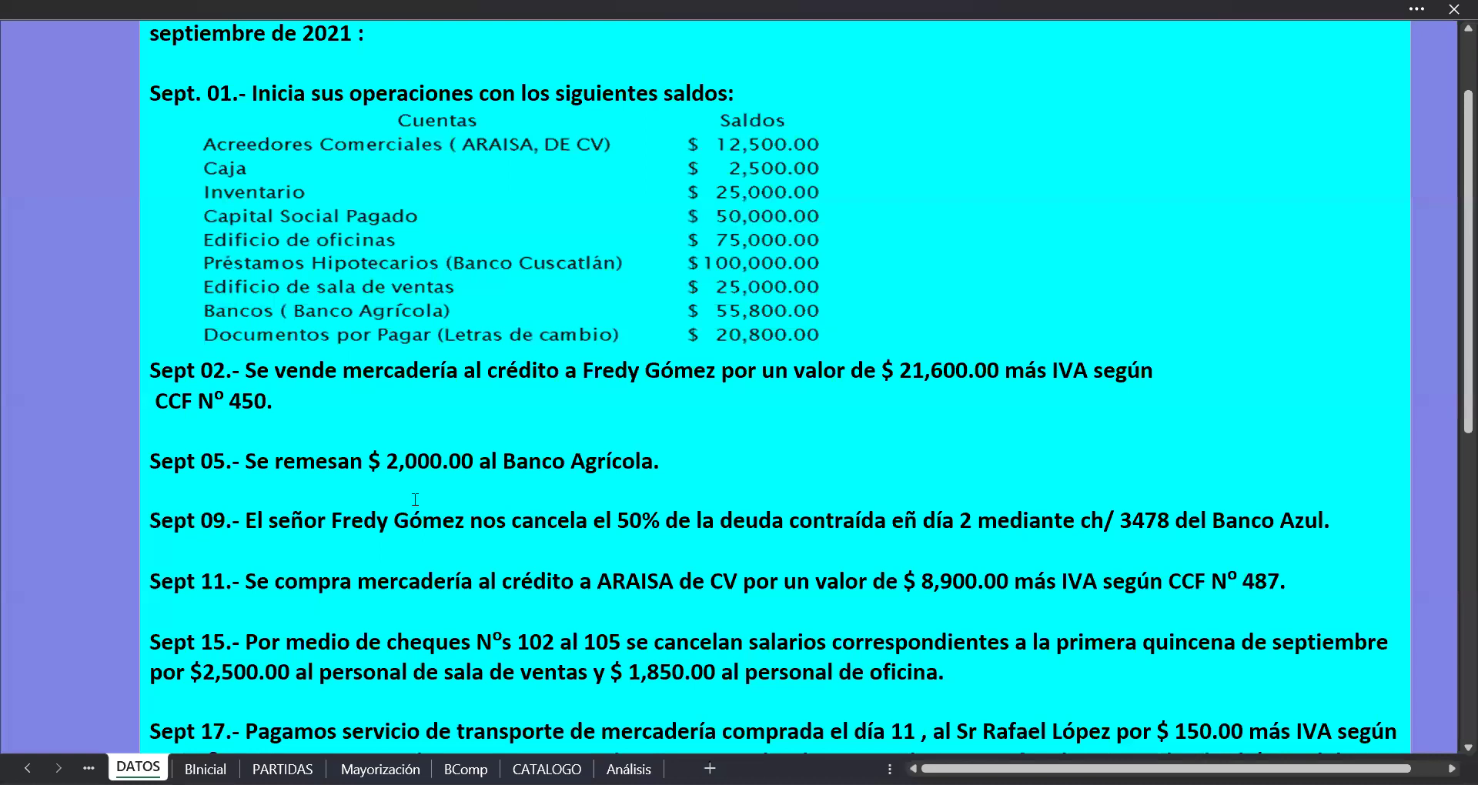
scroll(414, 500, down, 1)
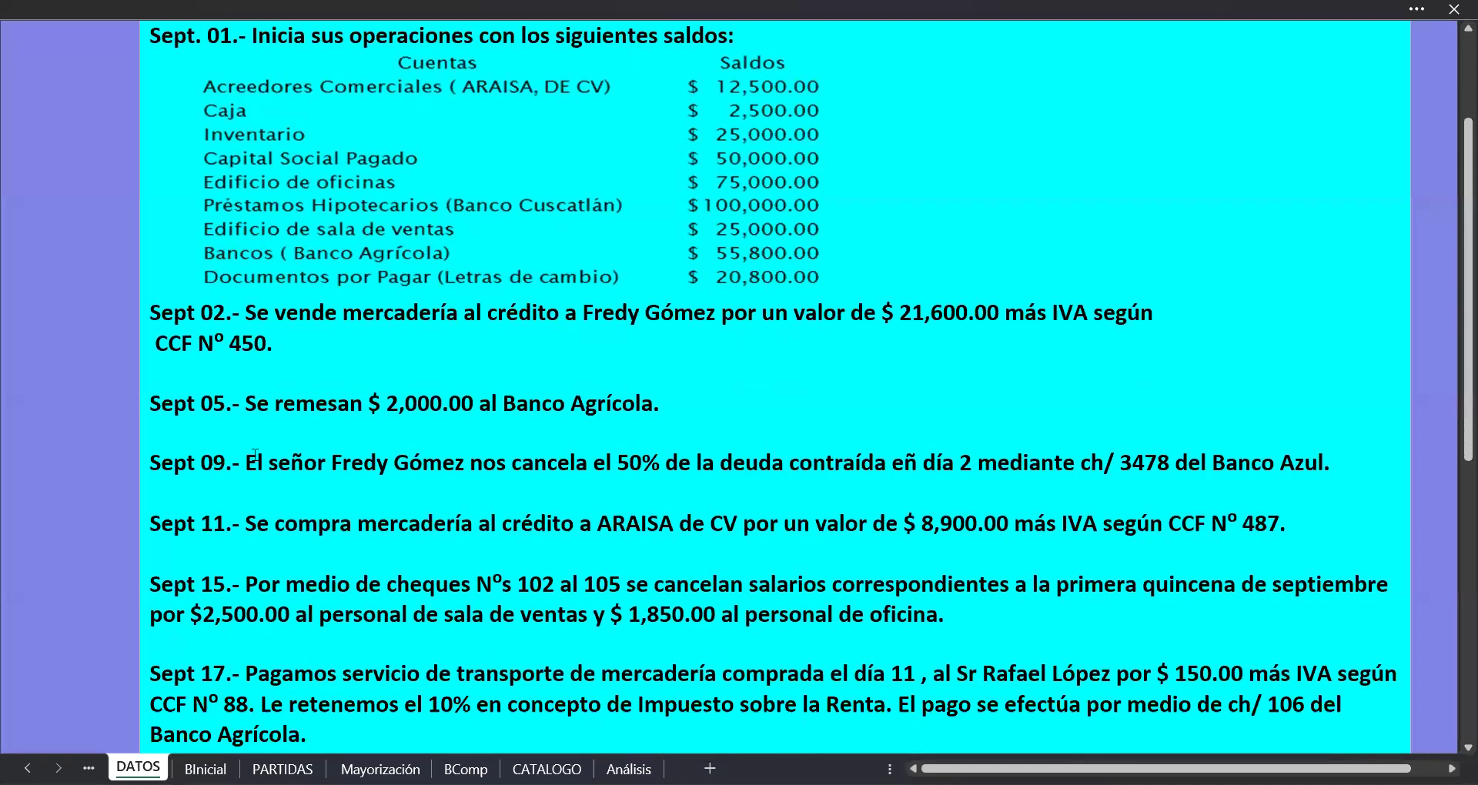
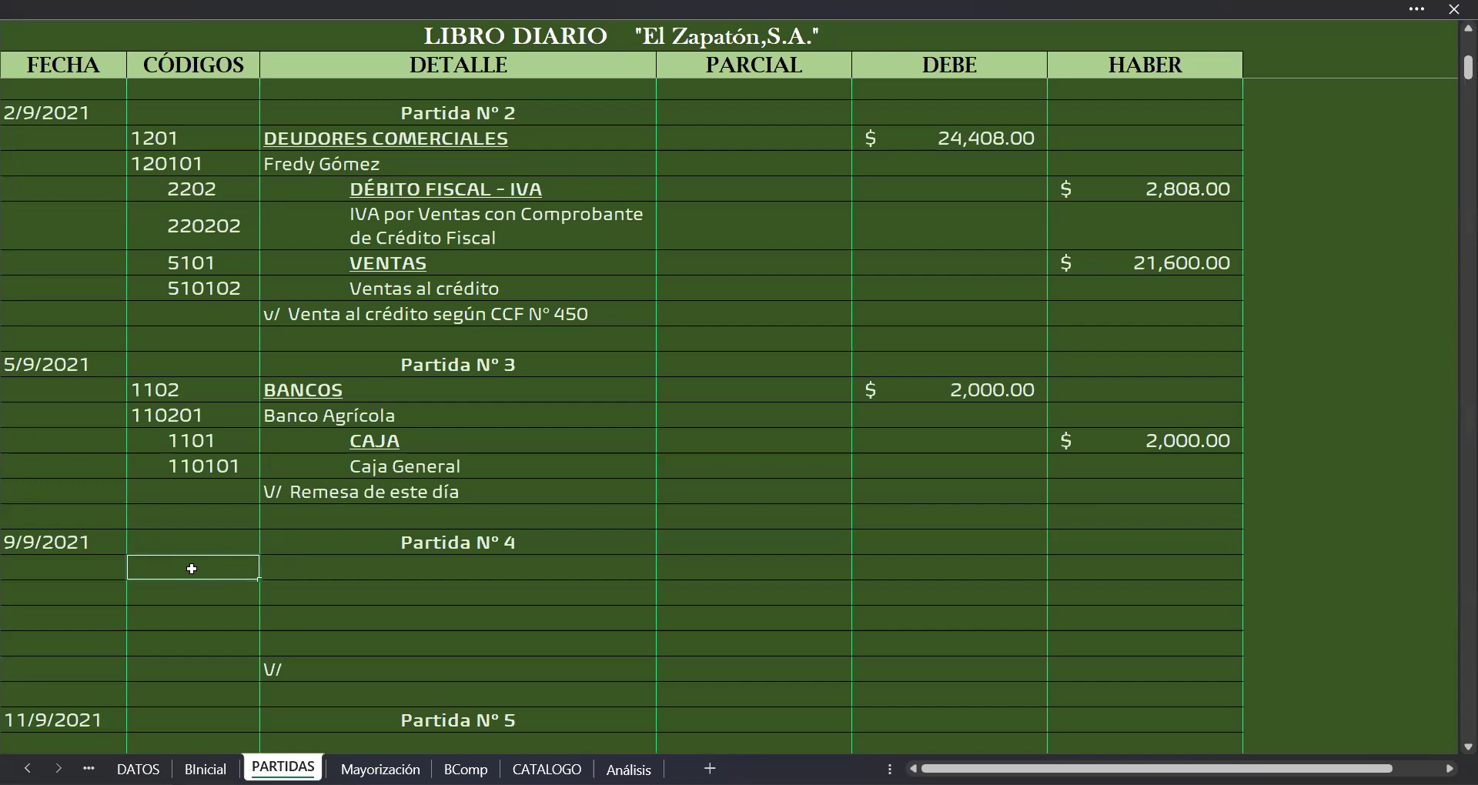
scroll(191, 568, down, 1)
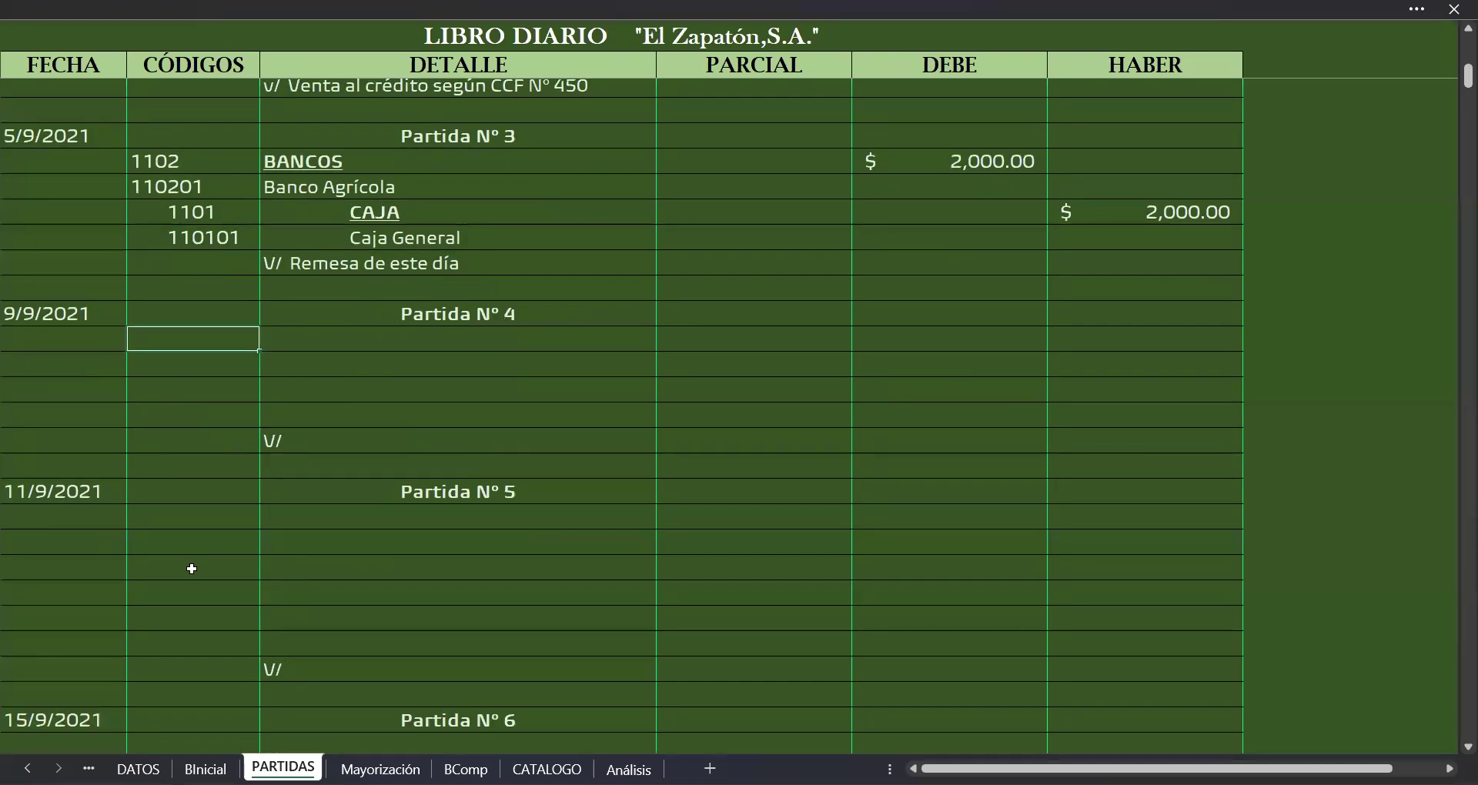
scroll(260, 490, down, 2)
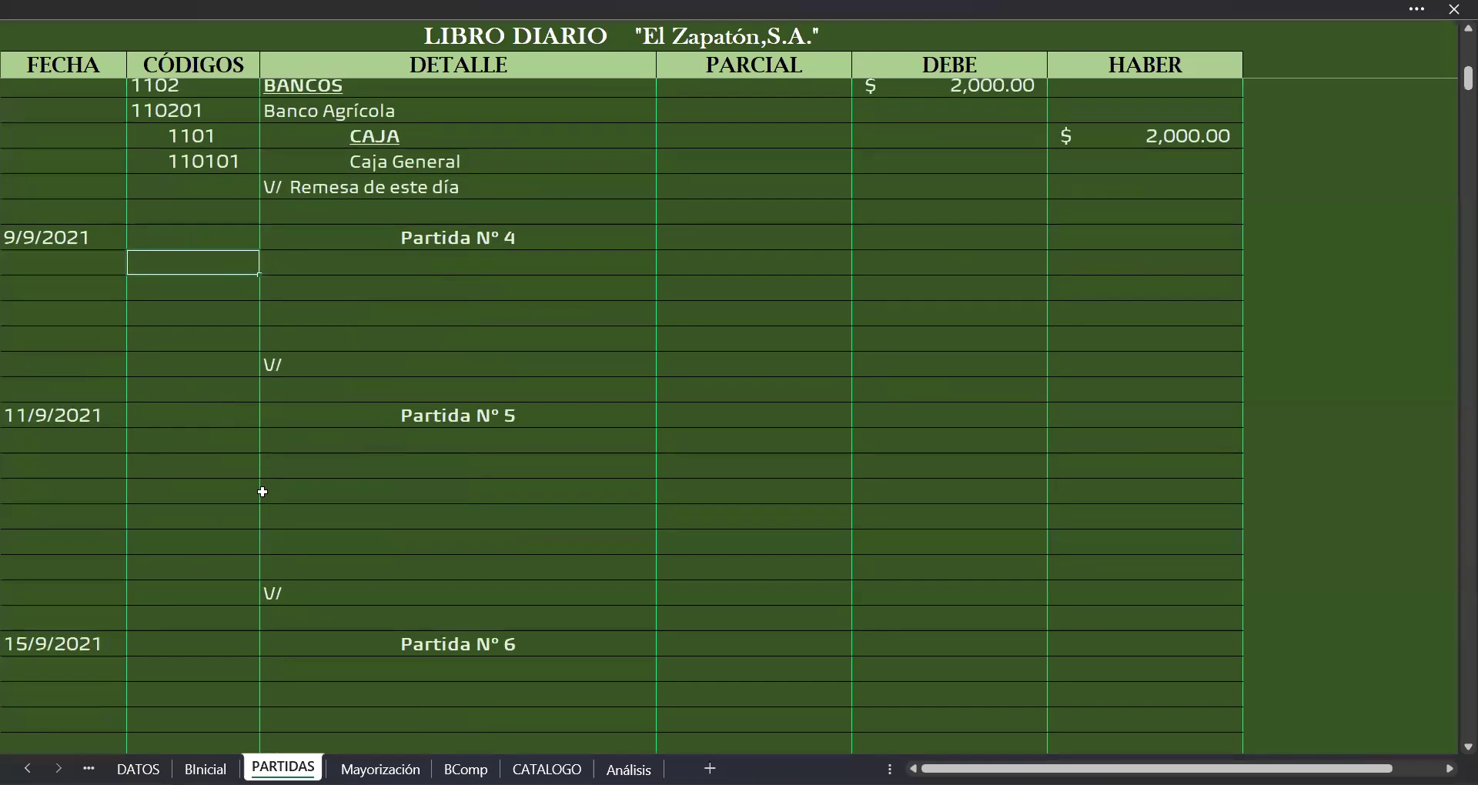
scroll(262, 491, down, 1)
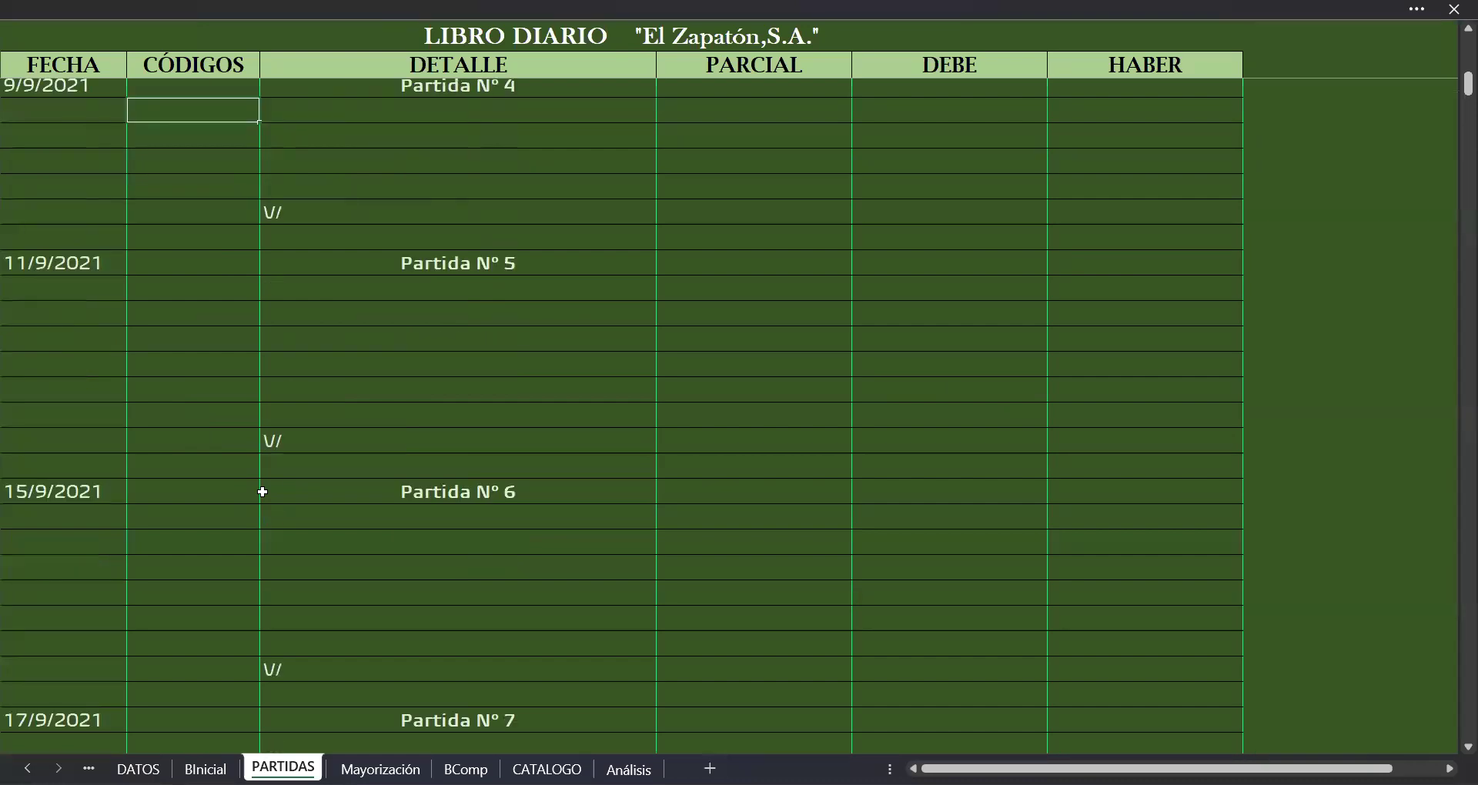
scroll(262, 491, up, 2)
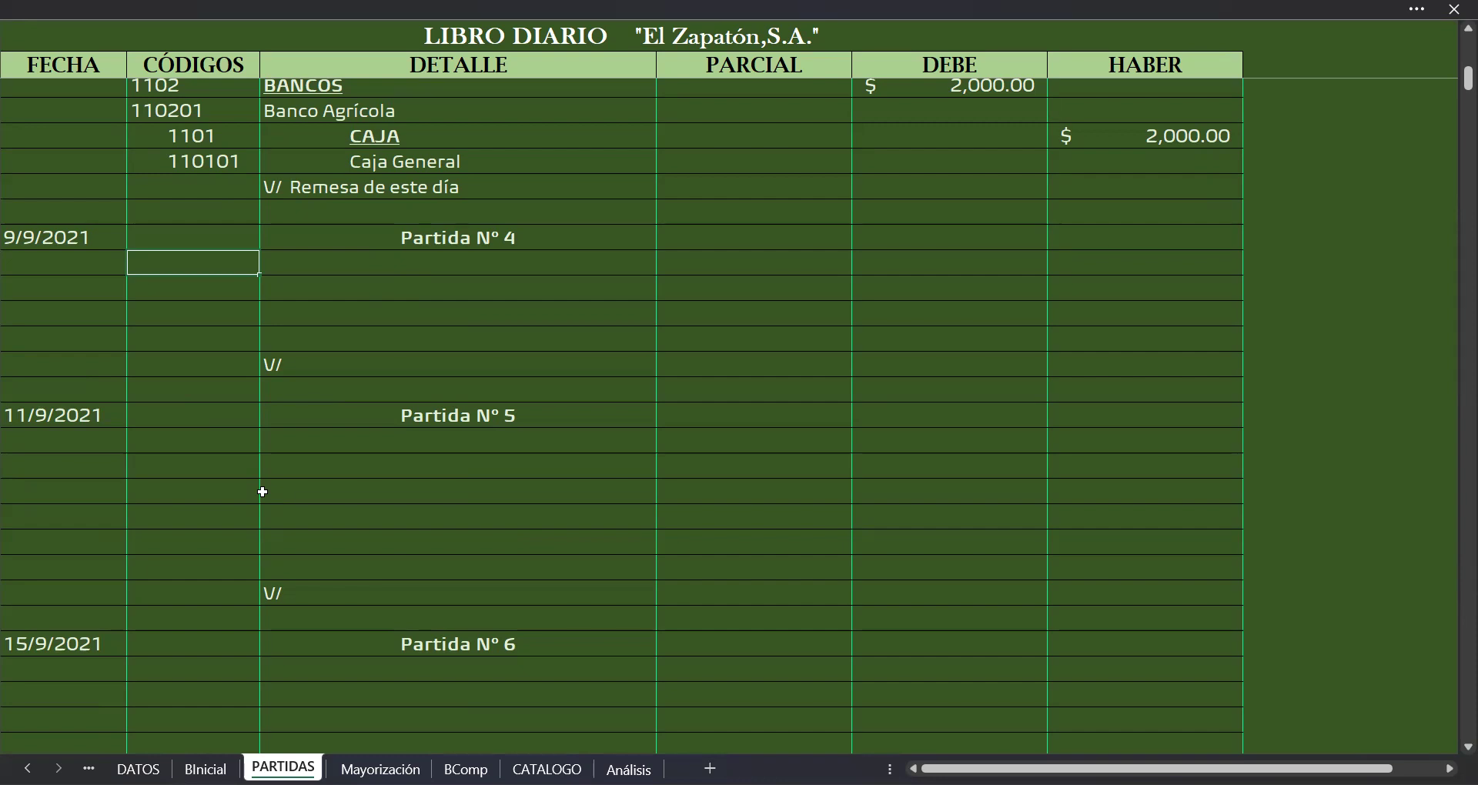
Enter account code 1101 CAJA and subaccount 110101 Caja General in Partida Nº 4.
text(1101)
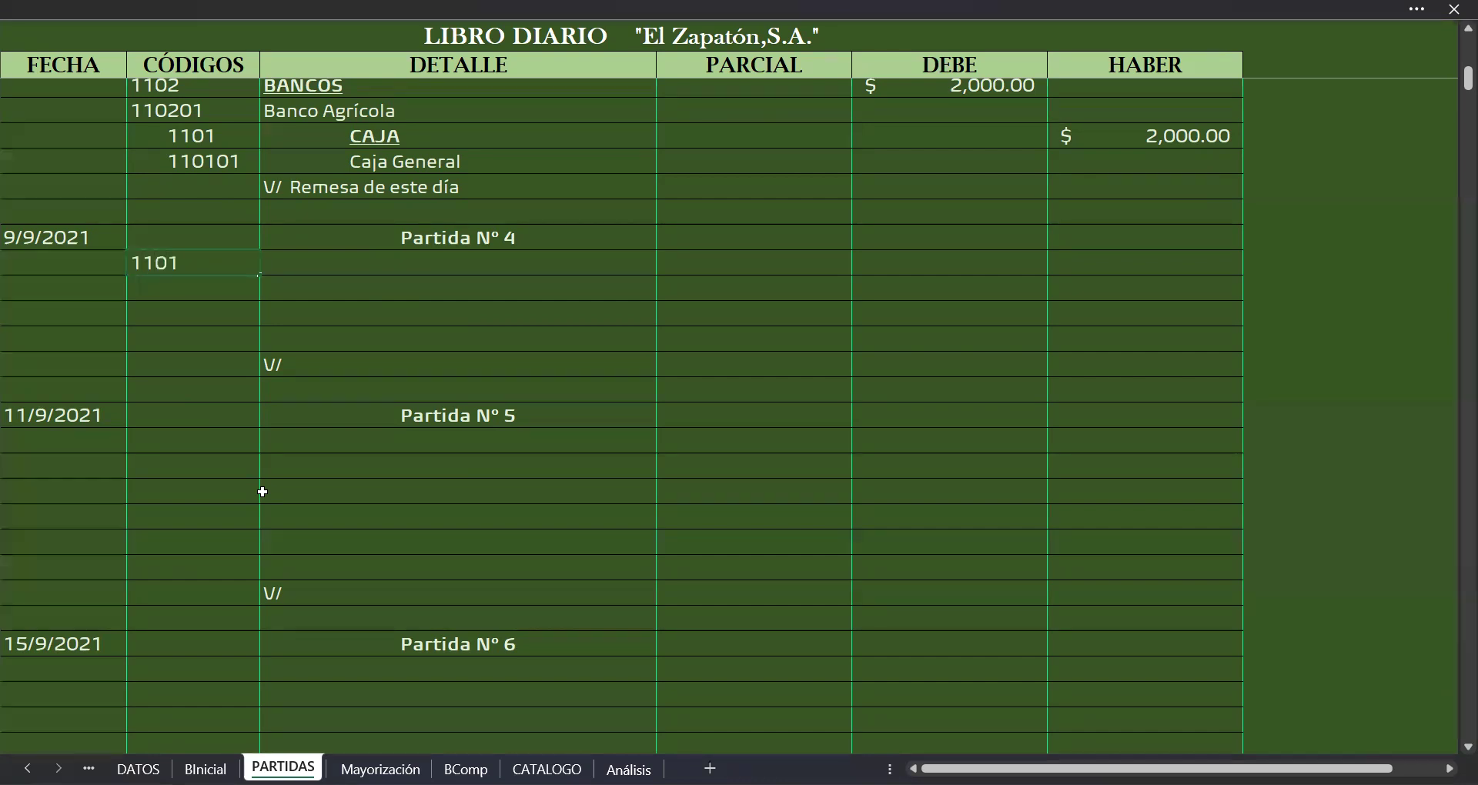
key(Return)
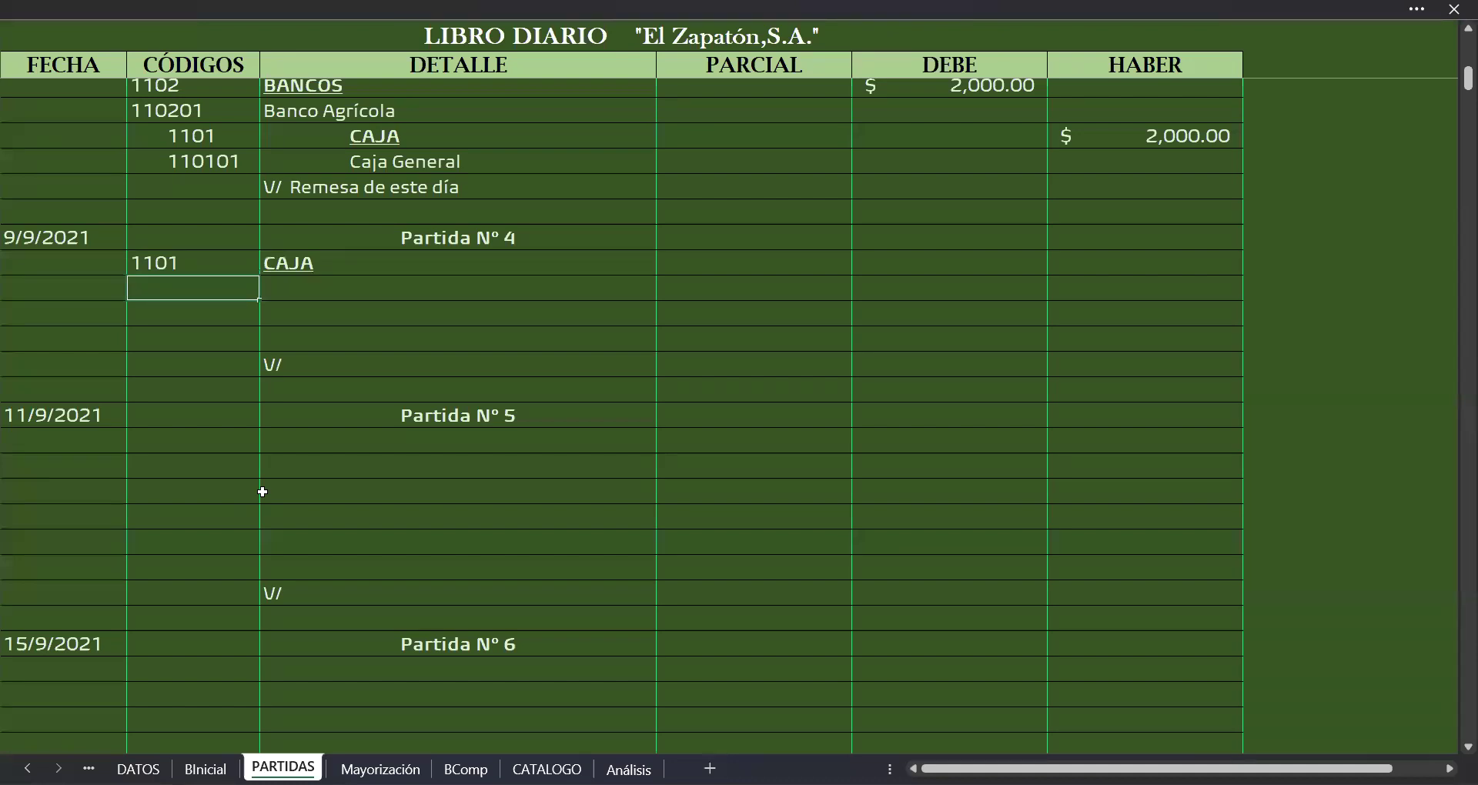
text(110101)
key(Return)
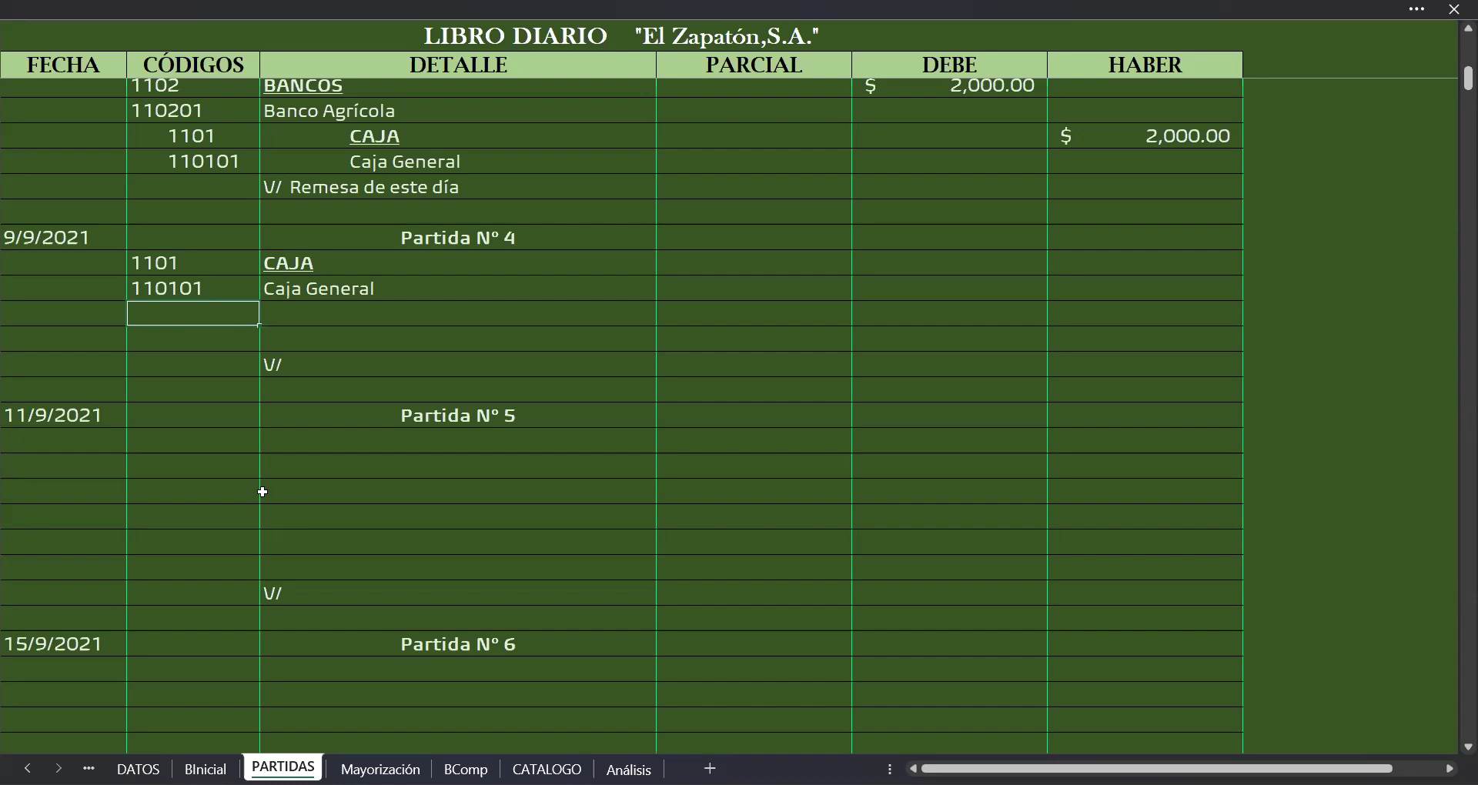
Replace the mistaken codes 2101/210101 with 1201 DEUDORES COMERCIALES and customer subaccount 120101.
text(2101)
key(Return)
text(210101)
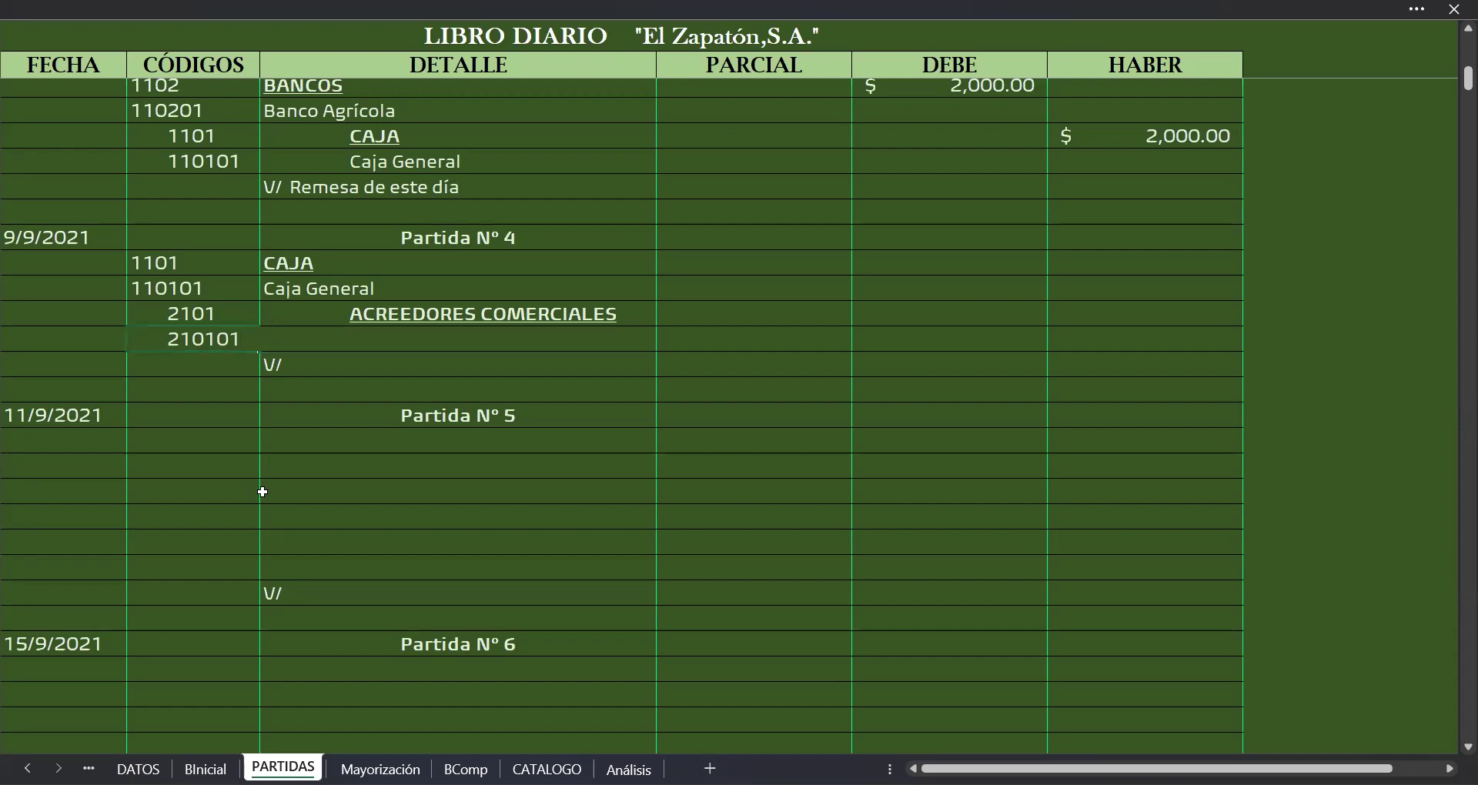
key(Tab)
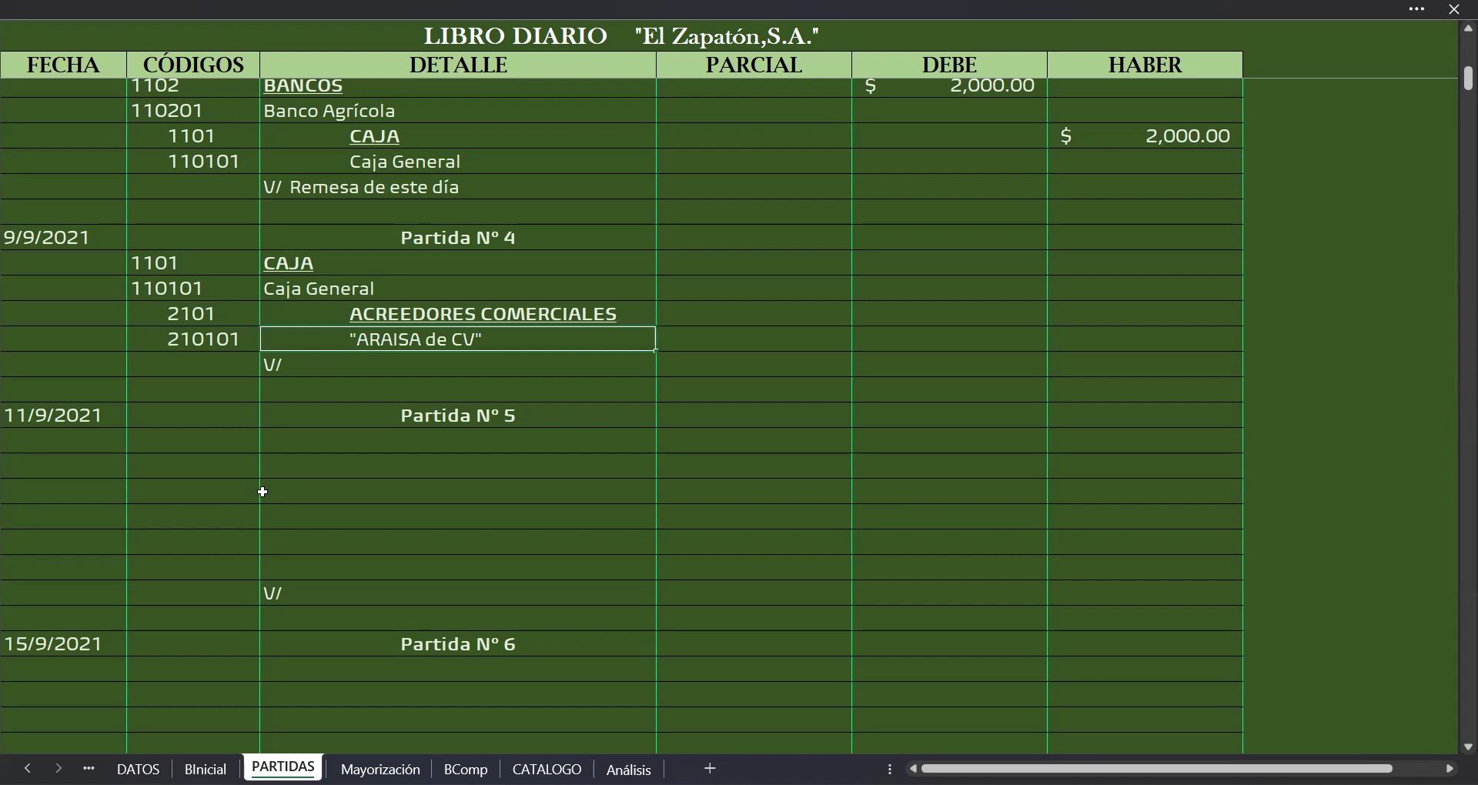
key(Left)
key(Up)
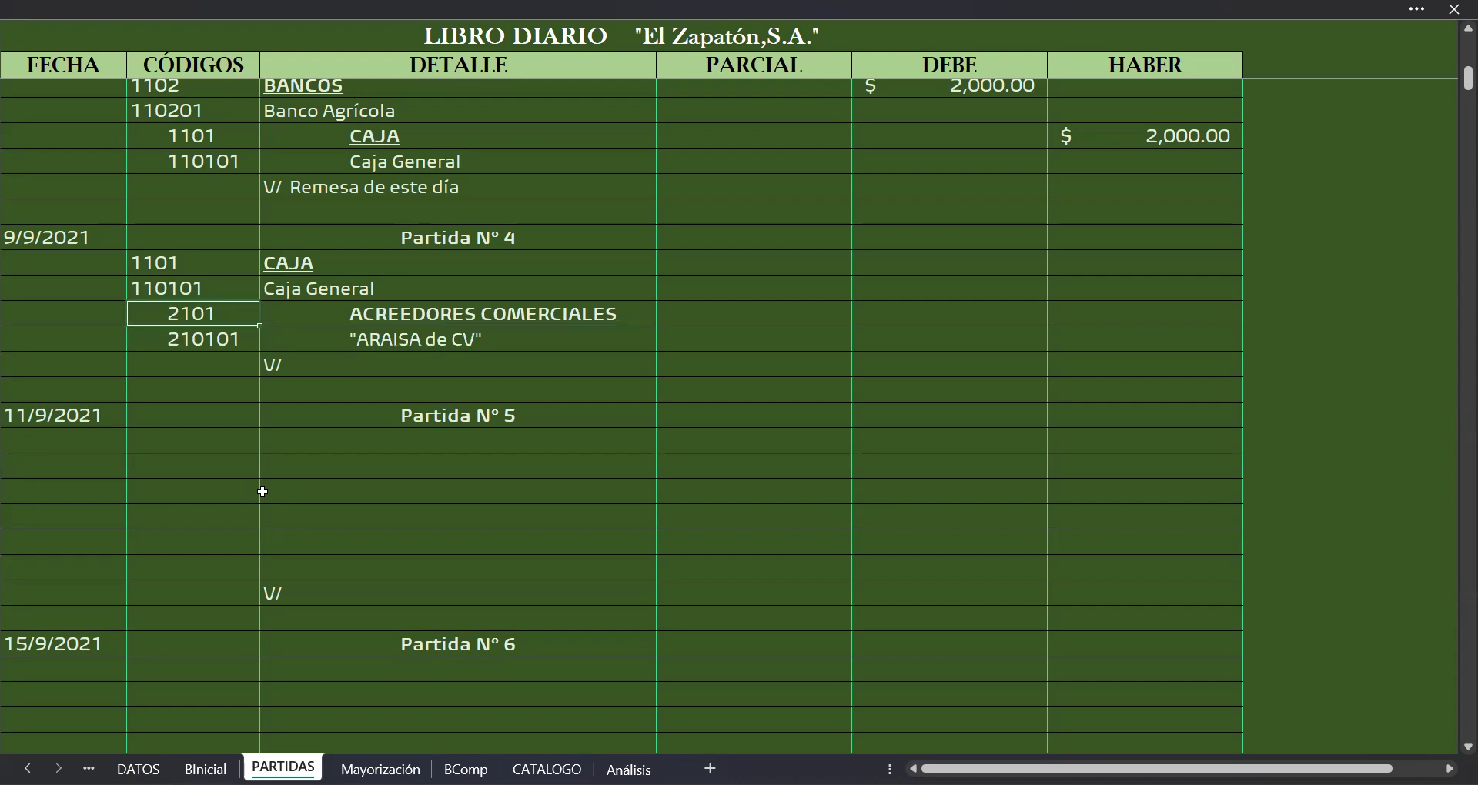
text(1201)
key(Return)
text(120101)
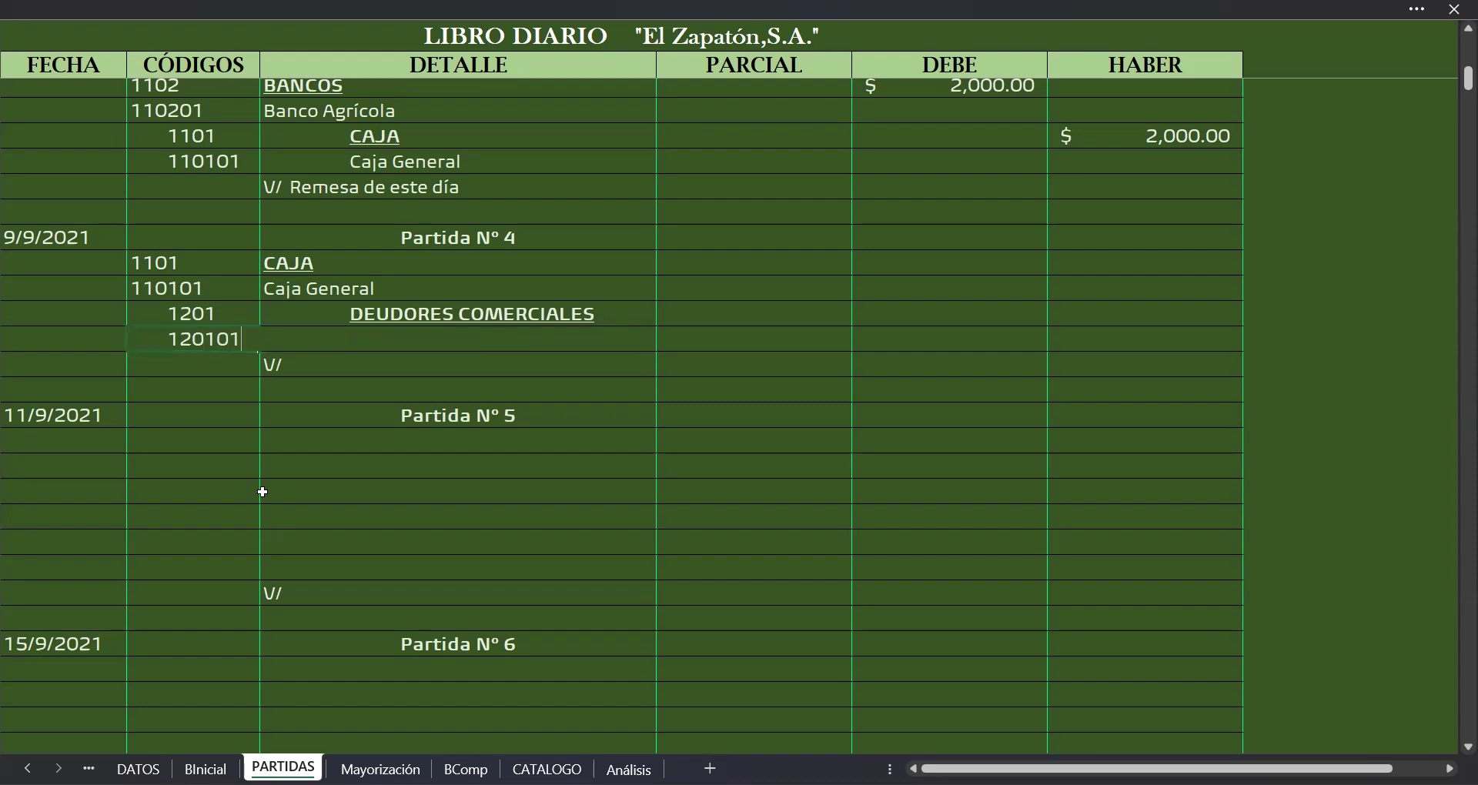
key(Return)
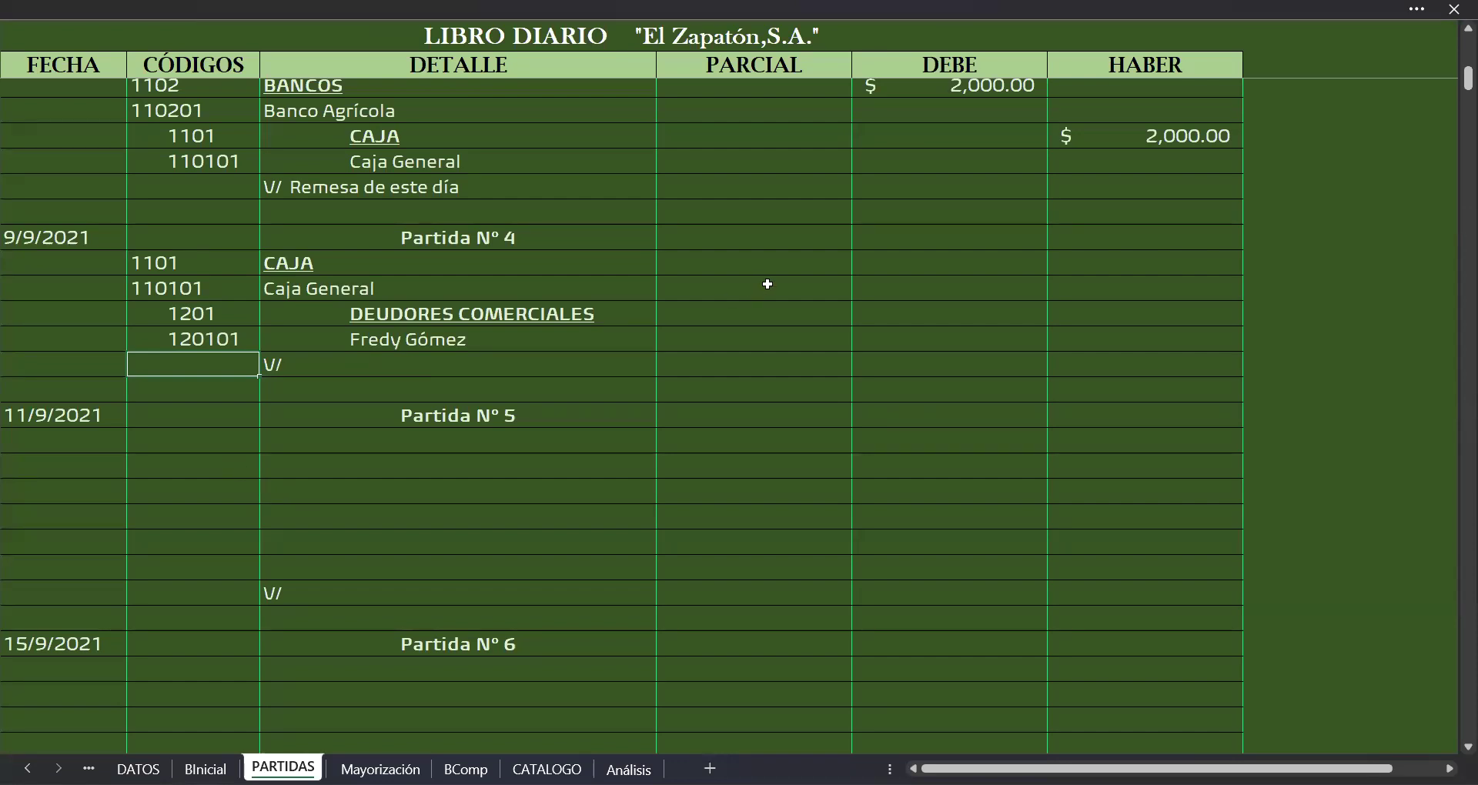
click(878, 267)
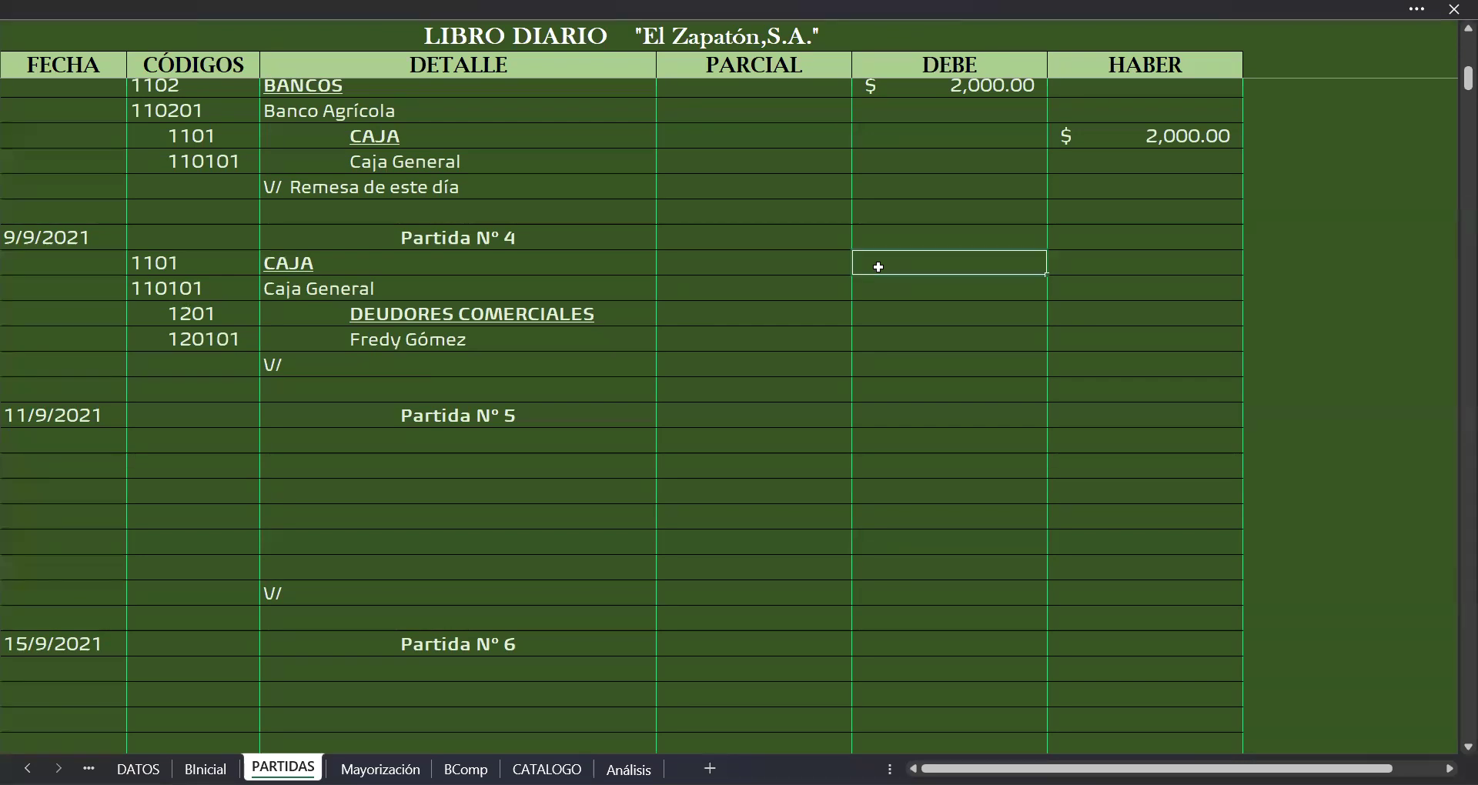
Set CAJA's debit to 50% of Partida Nº 2's 24,408.00, giving 12,204.00.
text(=)
scroll(878, 267, up, 3)
scroll(878, 267, up, 1)
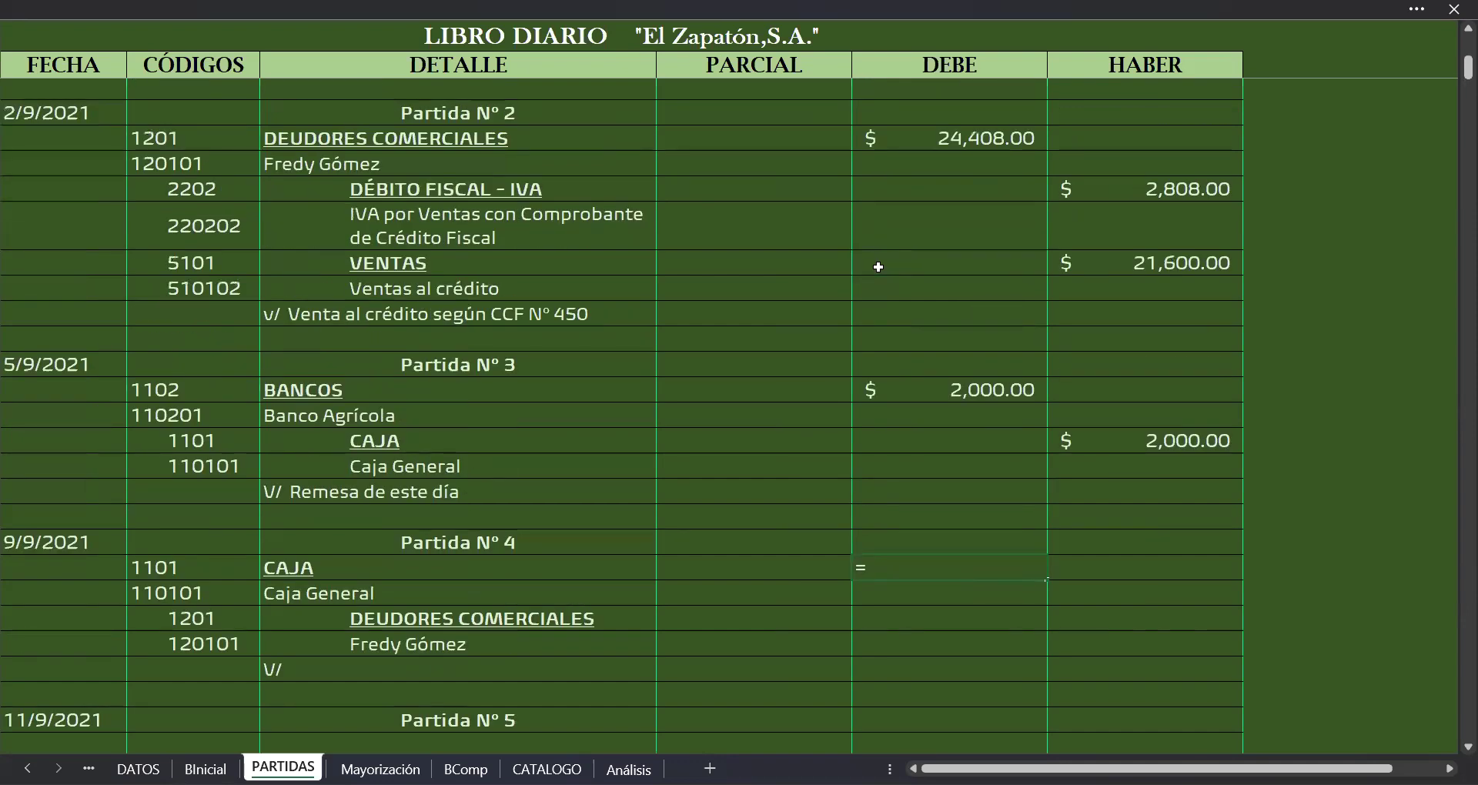
scroll(878, 267, up, 1)
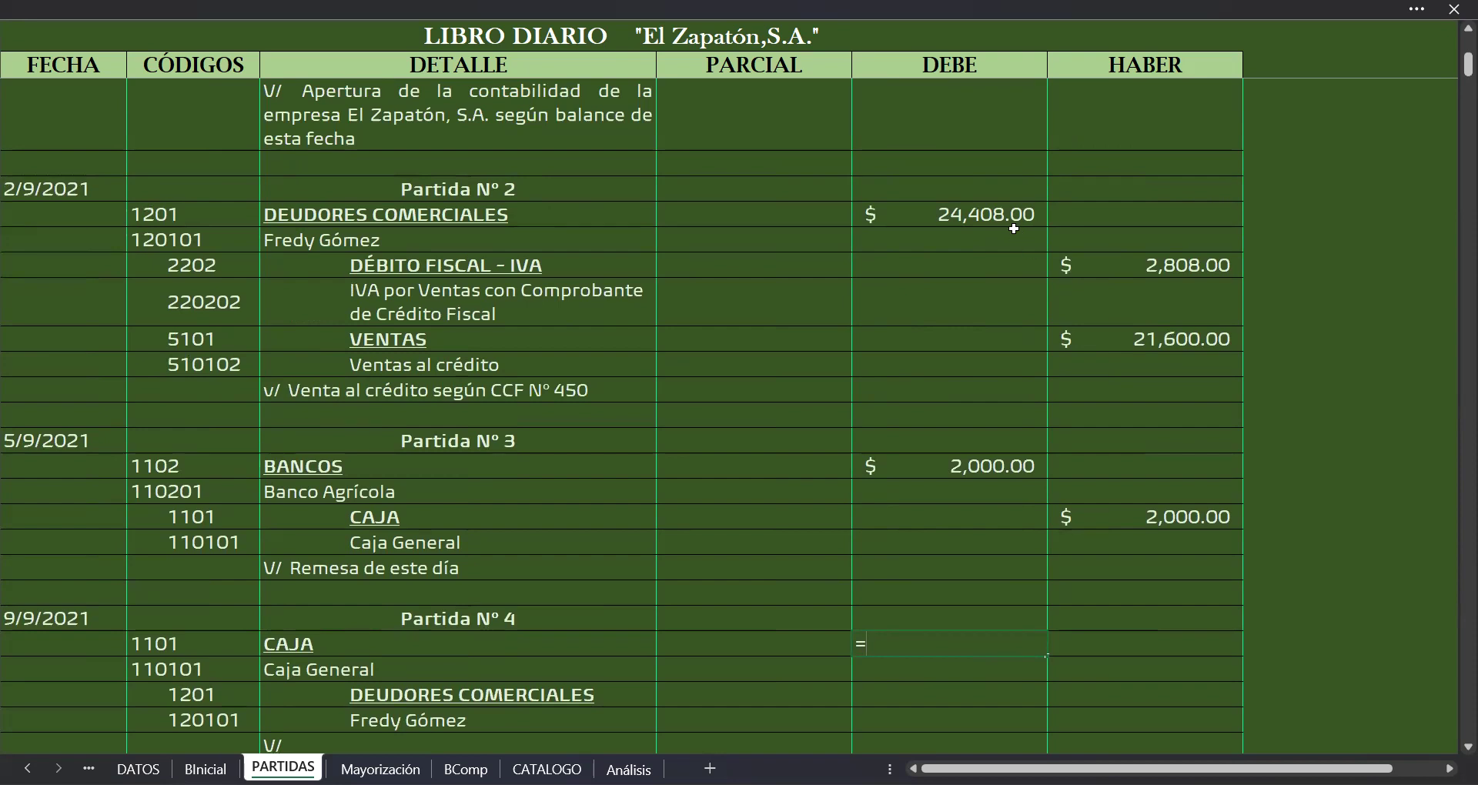
click(993, 215)
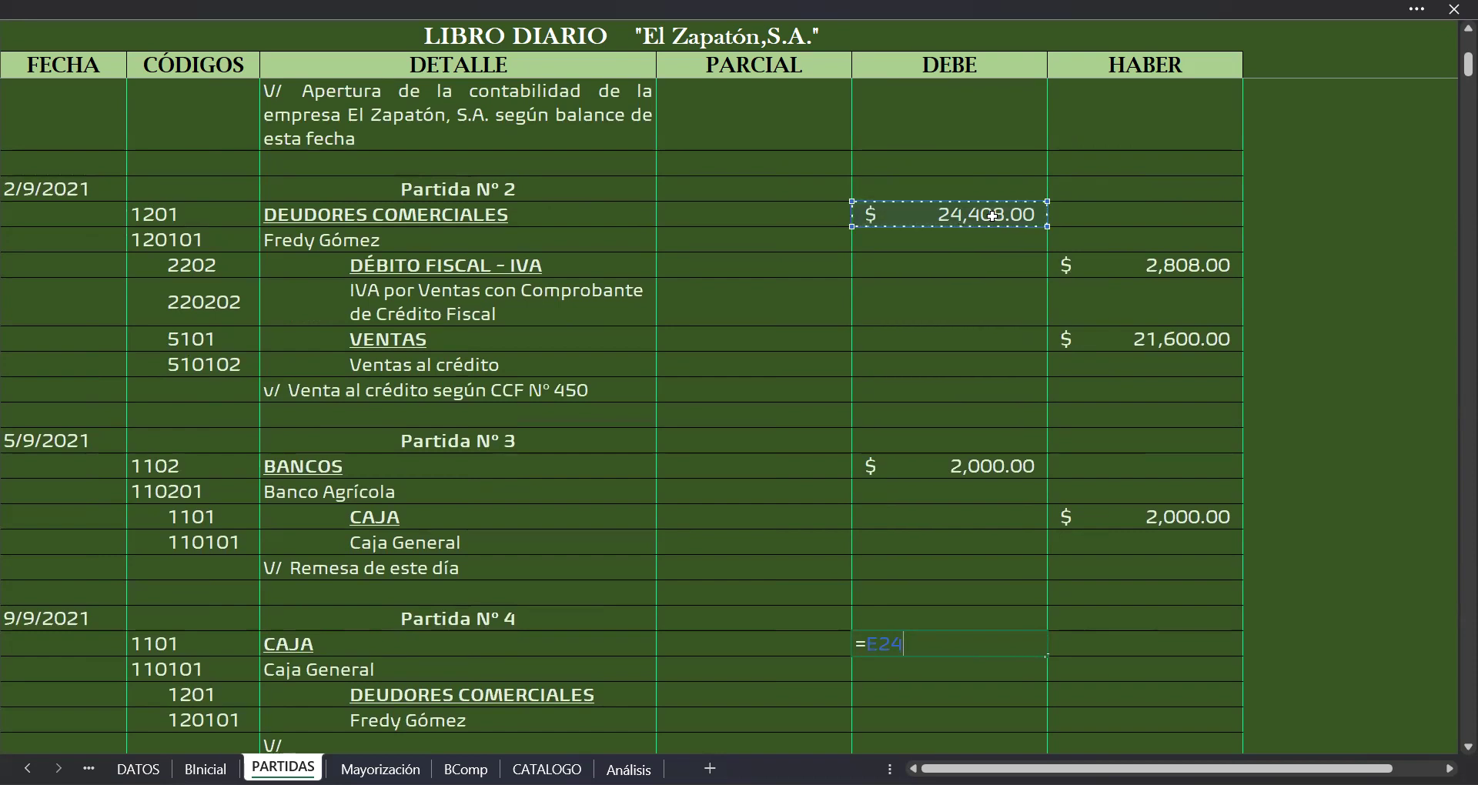
text(*50)
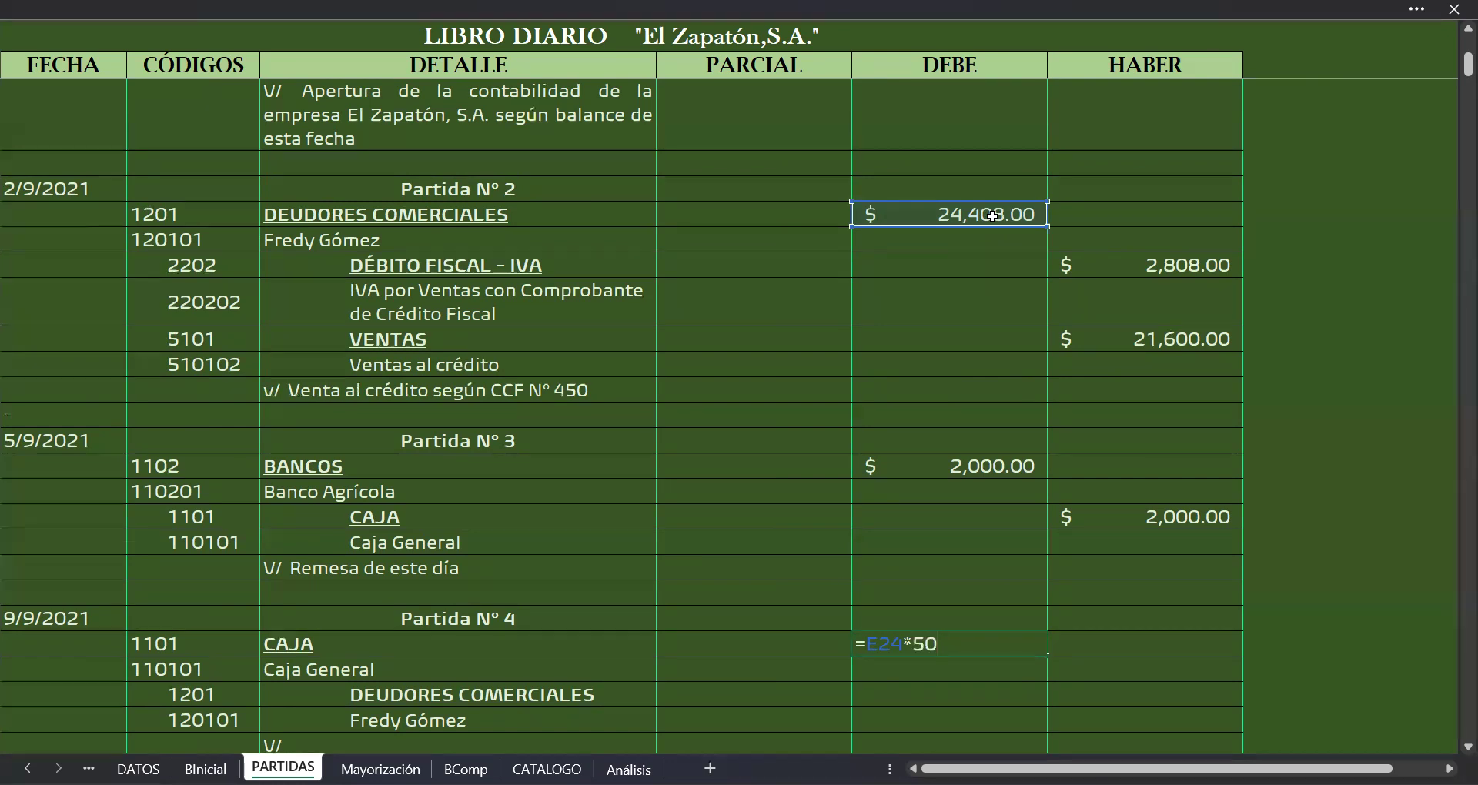
text(%)
key(Return)
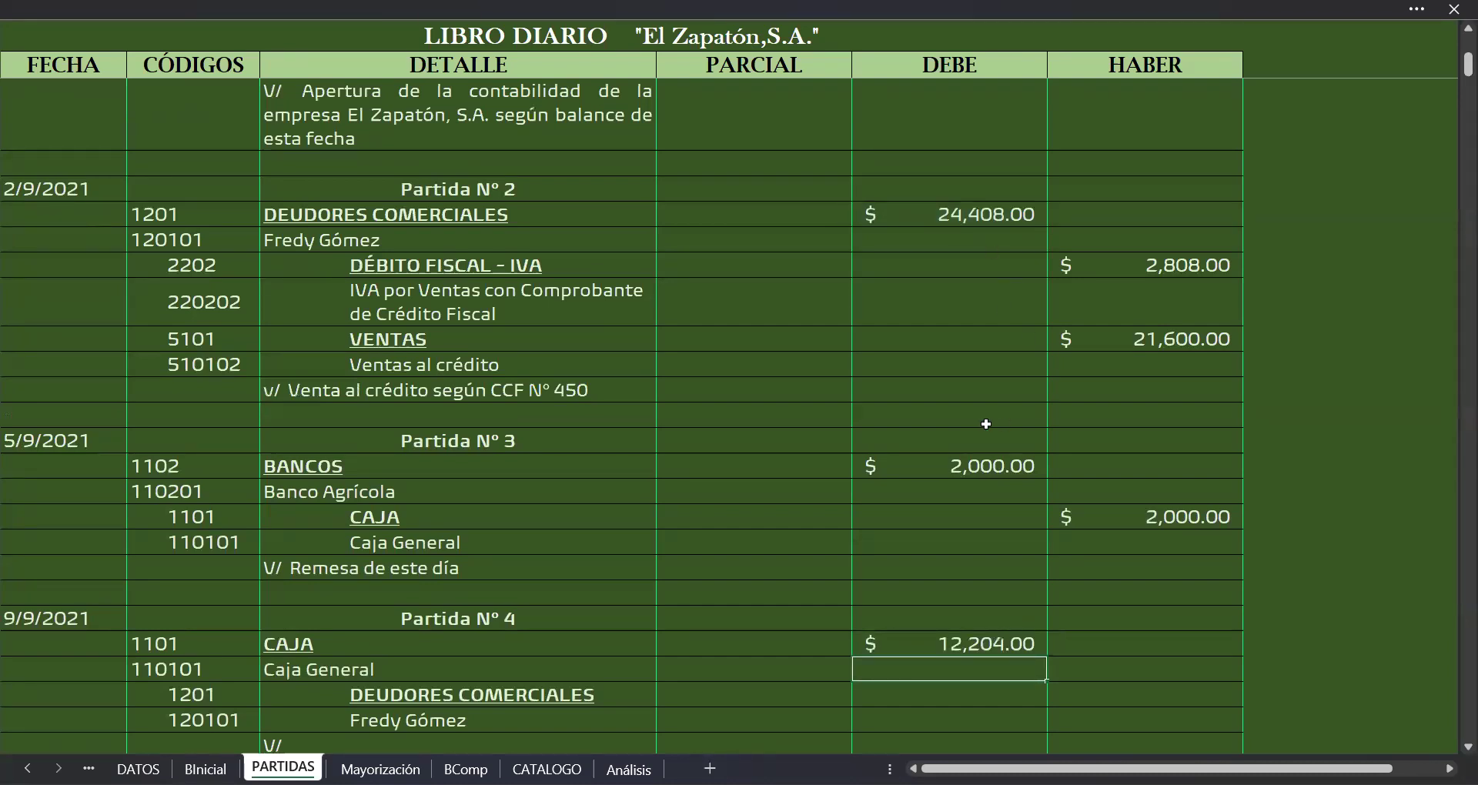
Credit DEUDORES COMERCIALES with a formula referencing the 12,204.00 CAJA debit.
scroll(986, 425, down, 1)
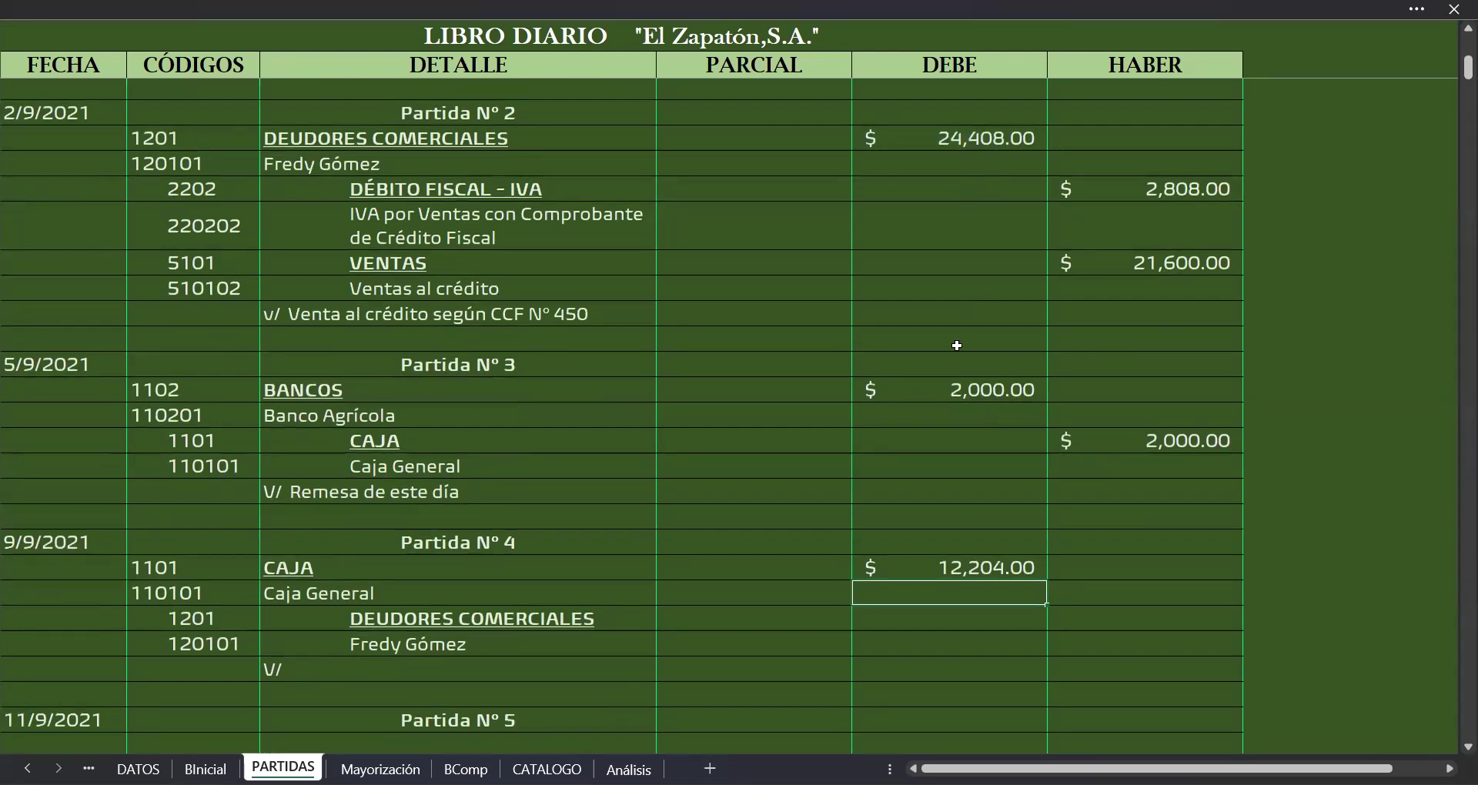
click(1076, 613)
text(=)
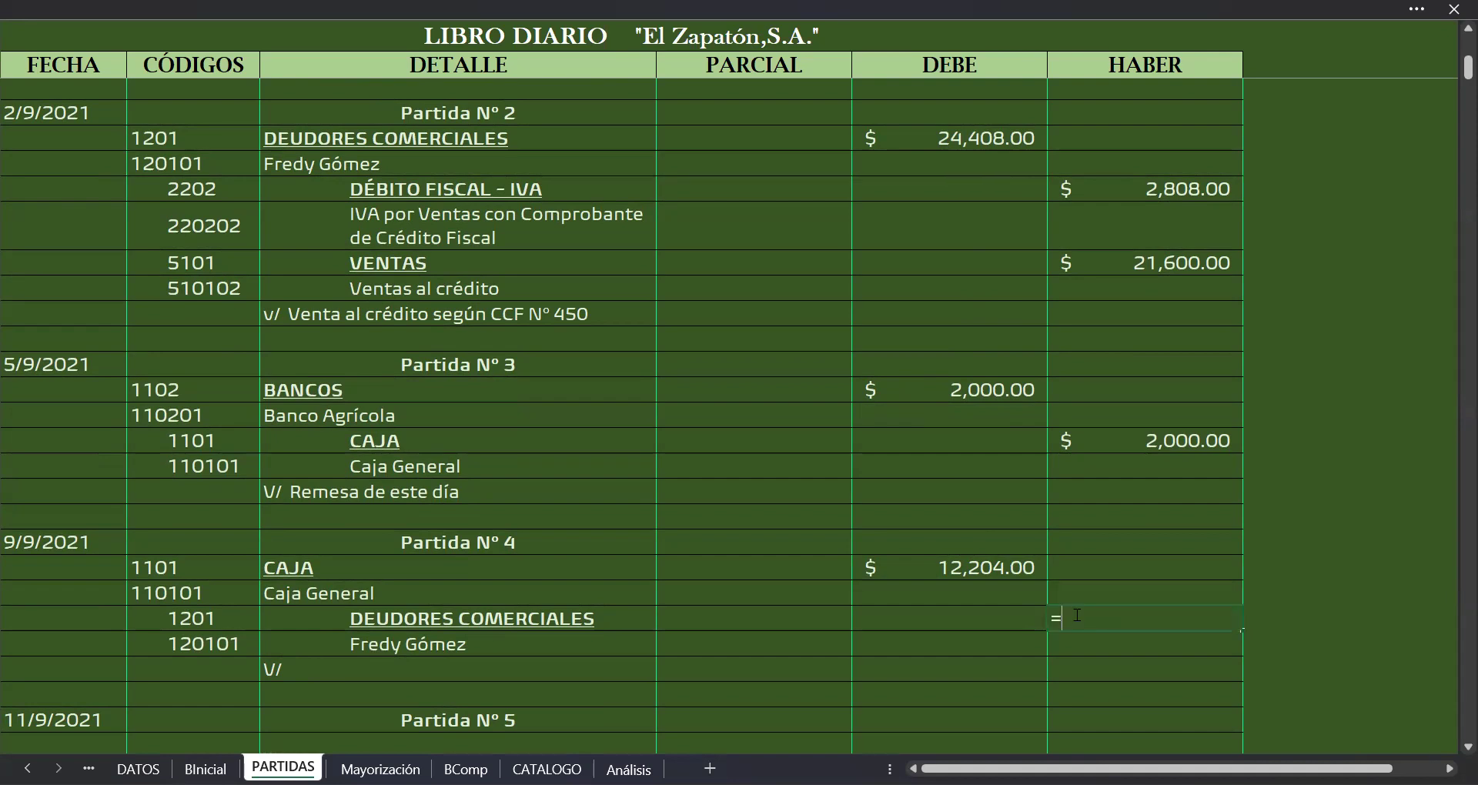
click(990, 563)
key(Return)
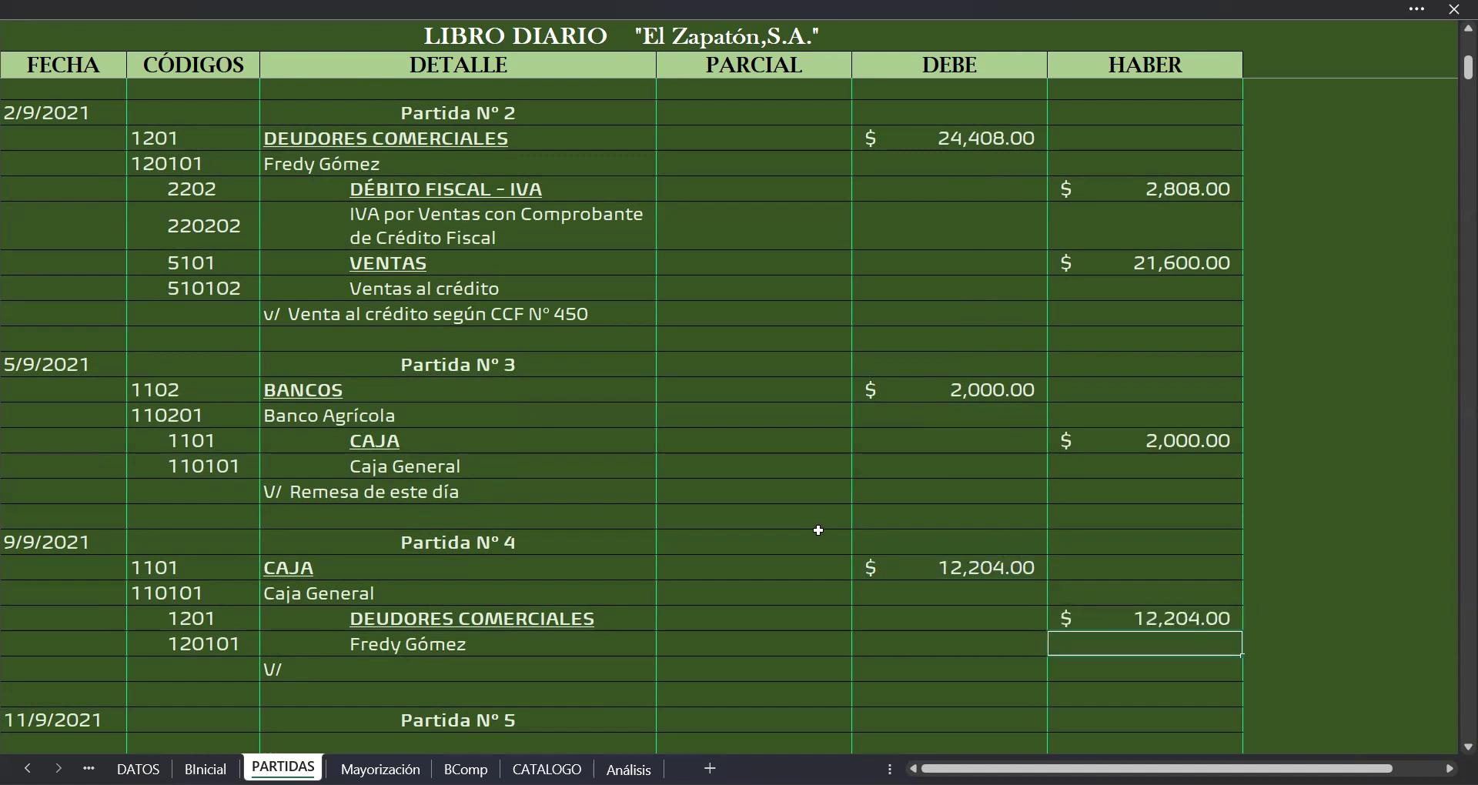
scroll(818, 530, down, 1)
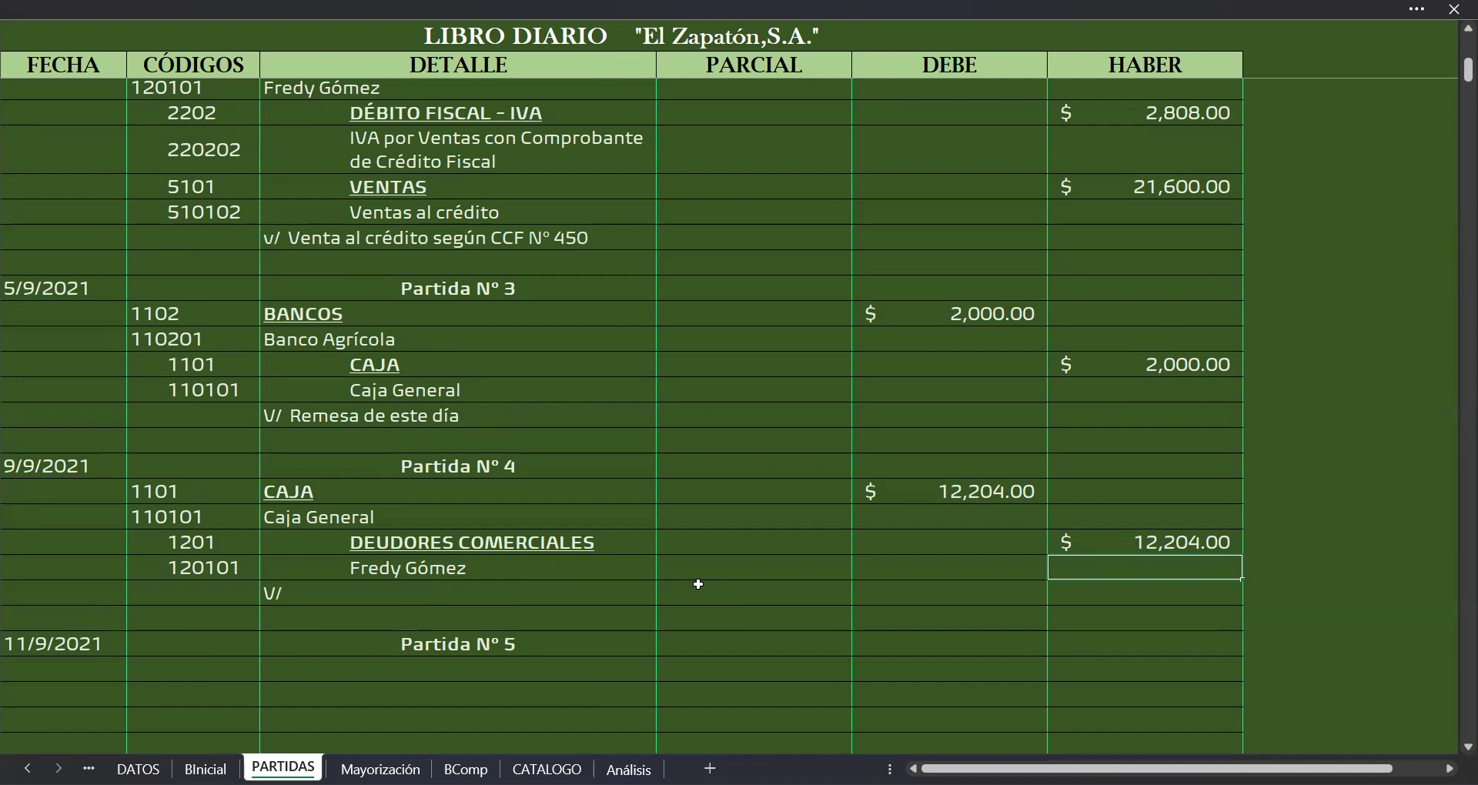
Write the V/ note 'Abono del 50% de la deuda mediante ch/ 3478 del Banco Azul'.
double_click(575, 597)
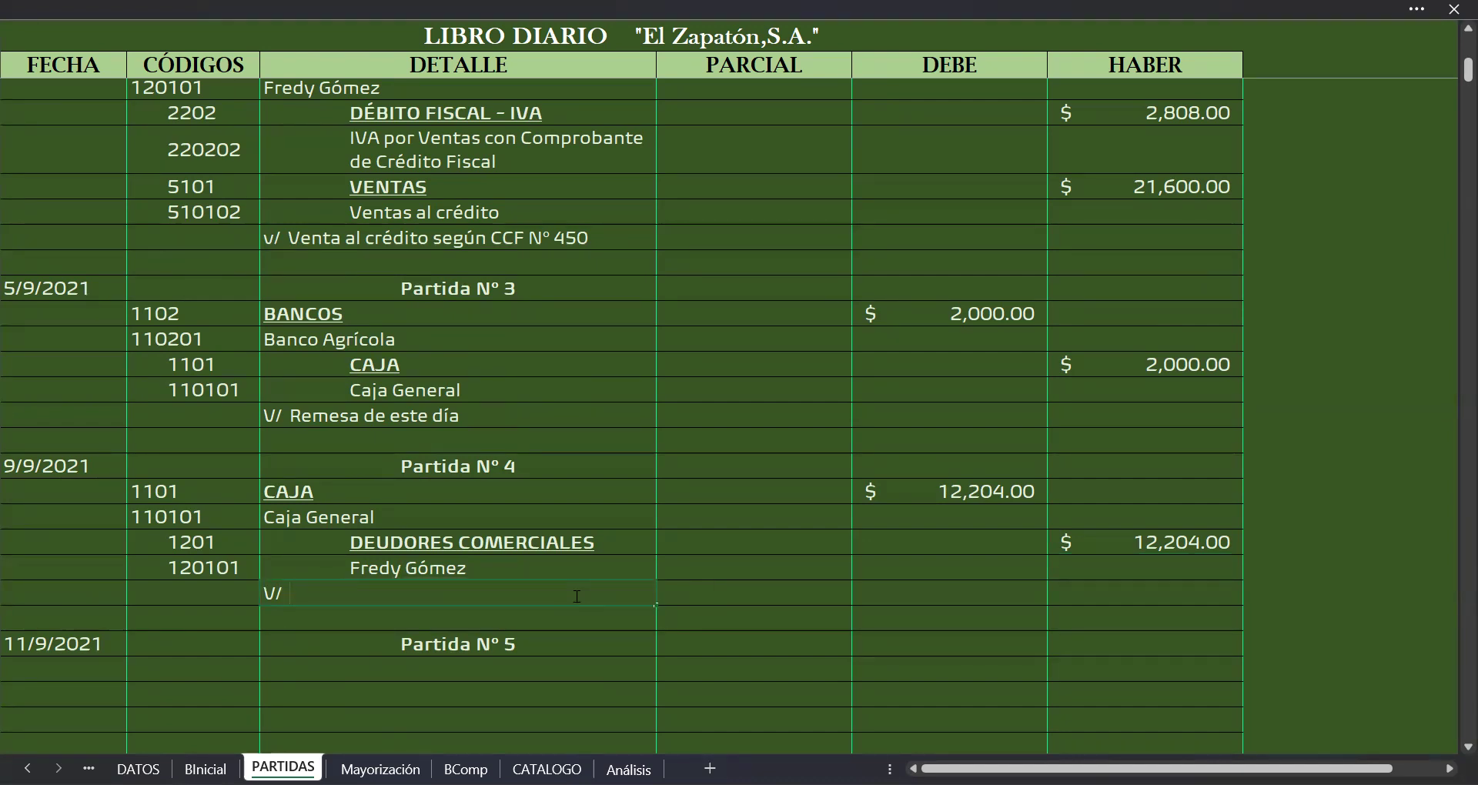
text(Abono recibido)
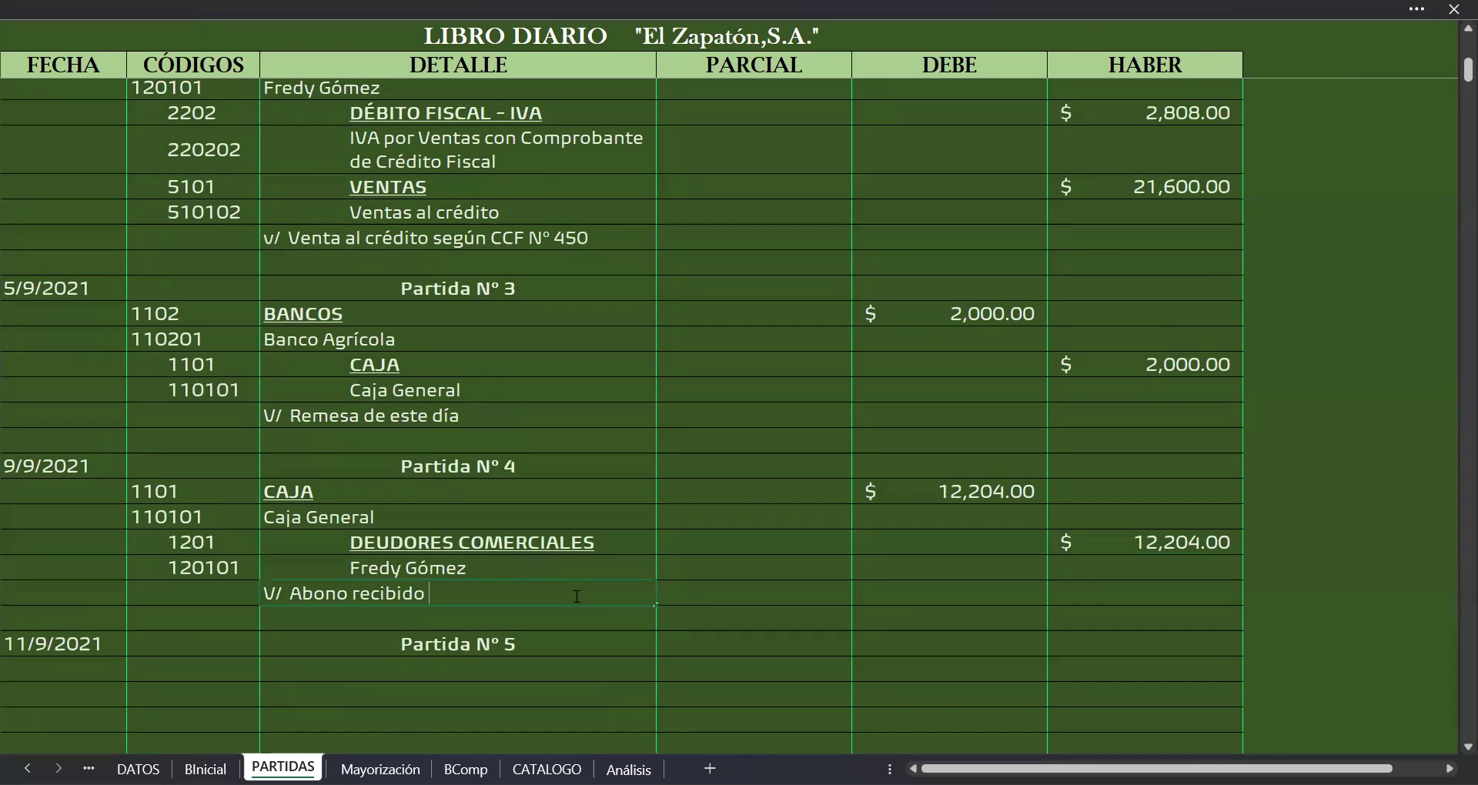
key(BackSpace)
key(BackSpace)
key(BackSpace)
key(BackSpace)
key(BackSpace)
key(BackSpace)
key(BackSpace)
key(BackSpace)
key(BackSpace)
text(del 50% de la d)
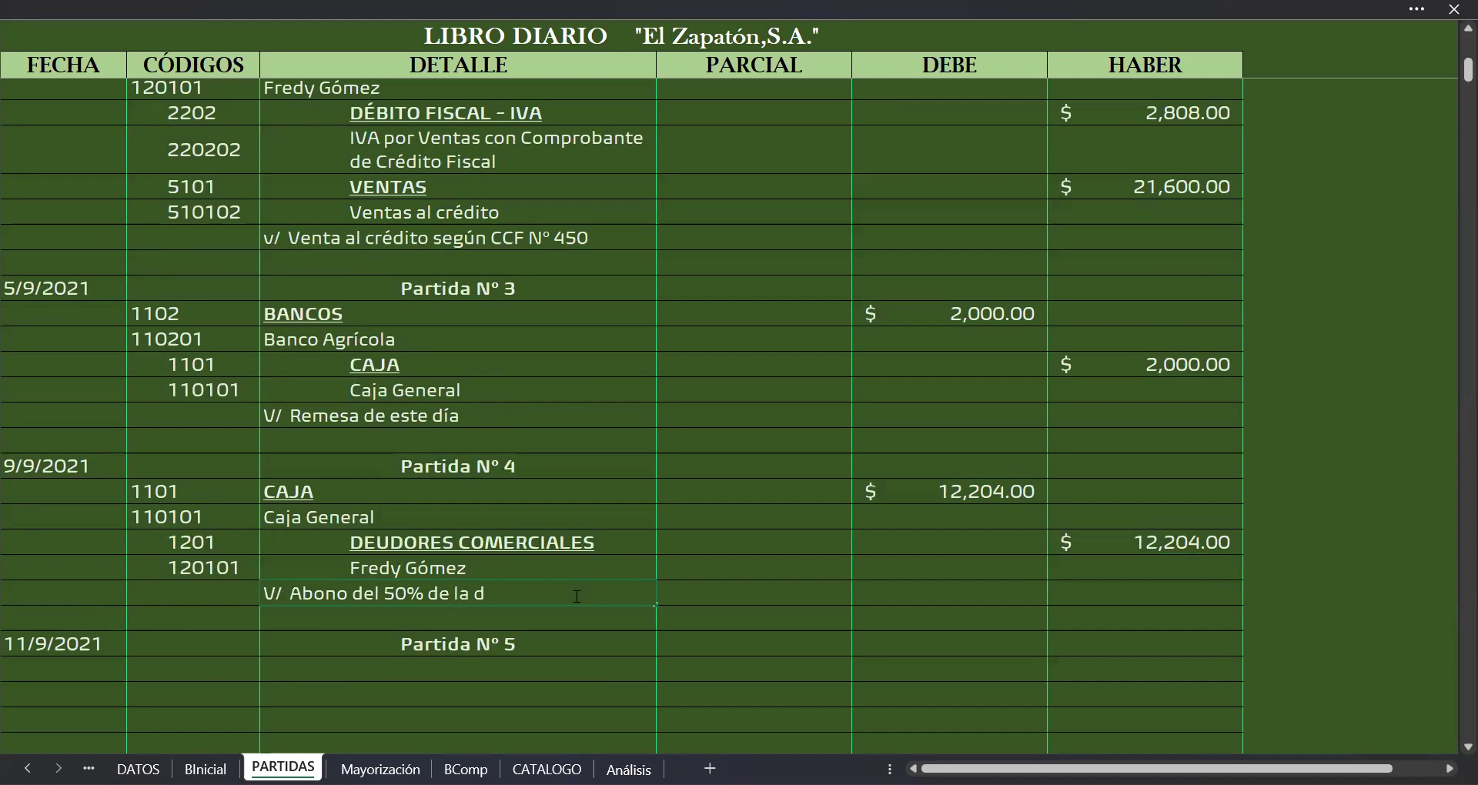
text(euda mediante)
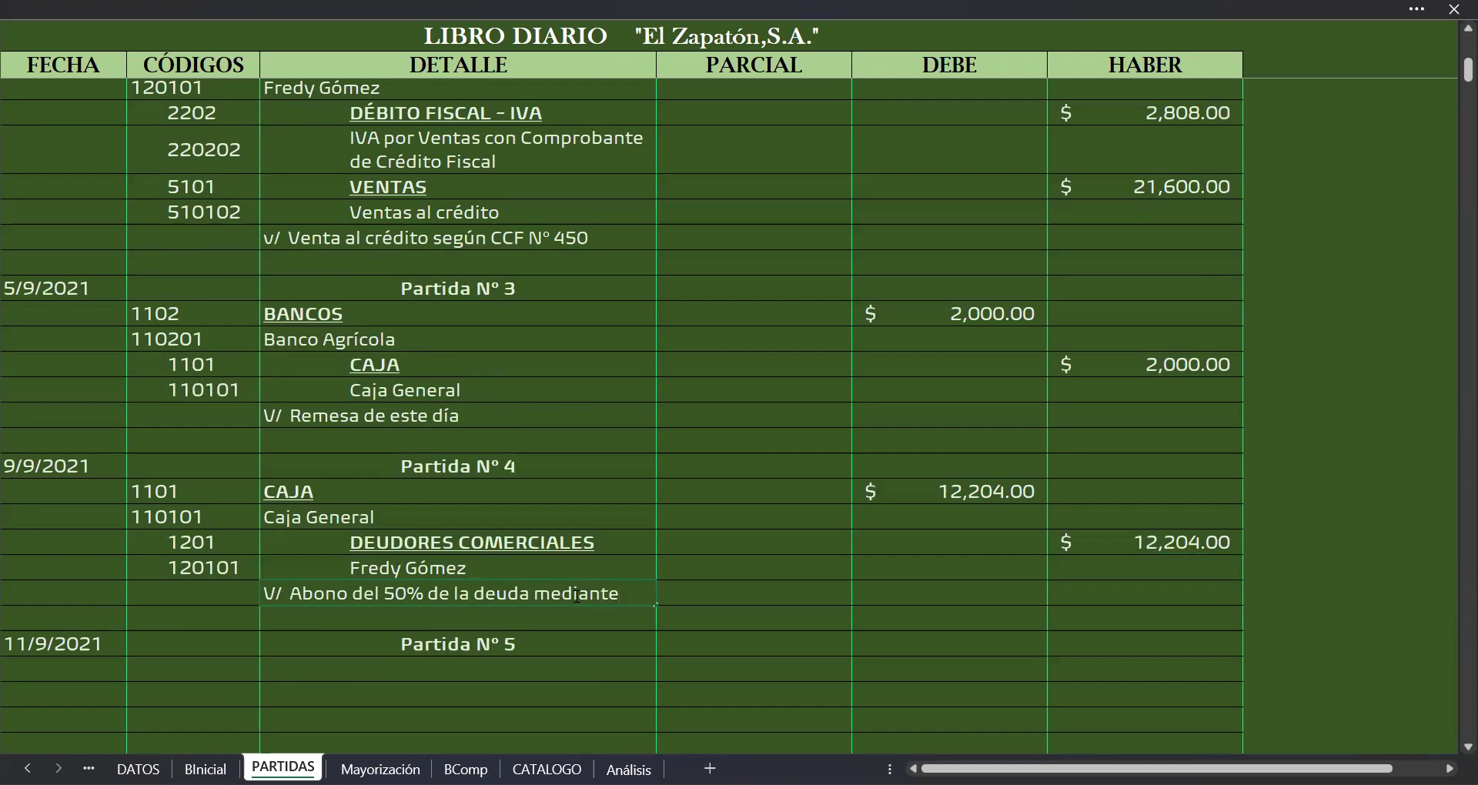
text( ch/ 3478)
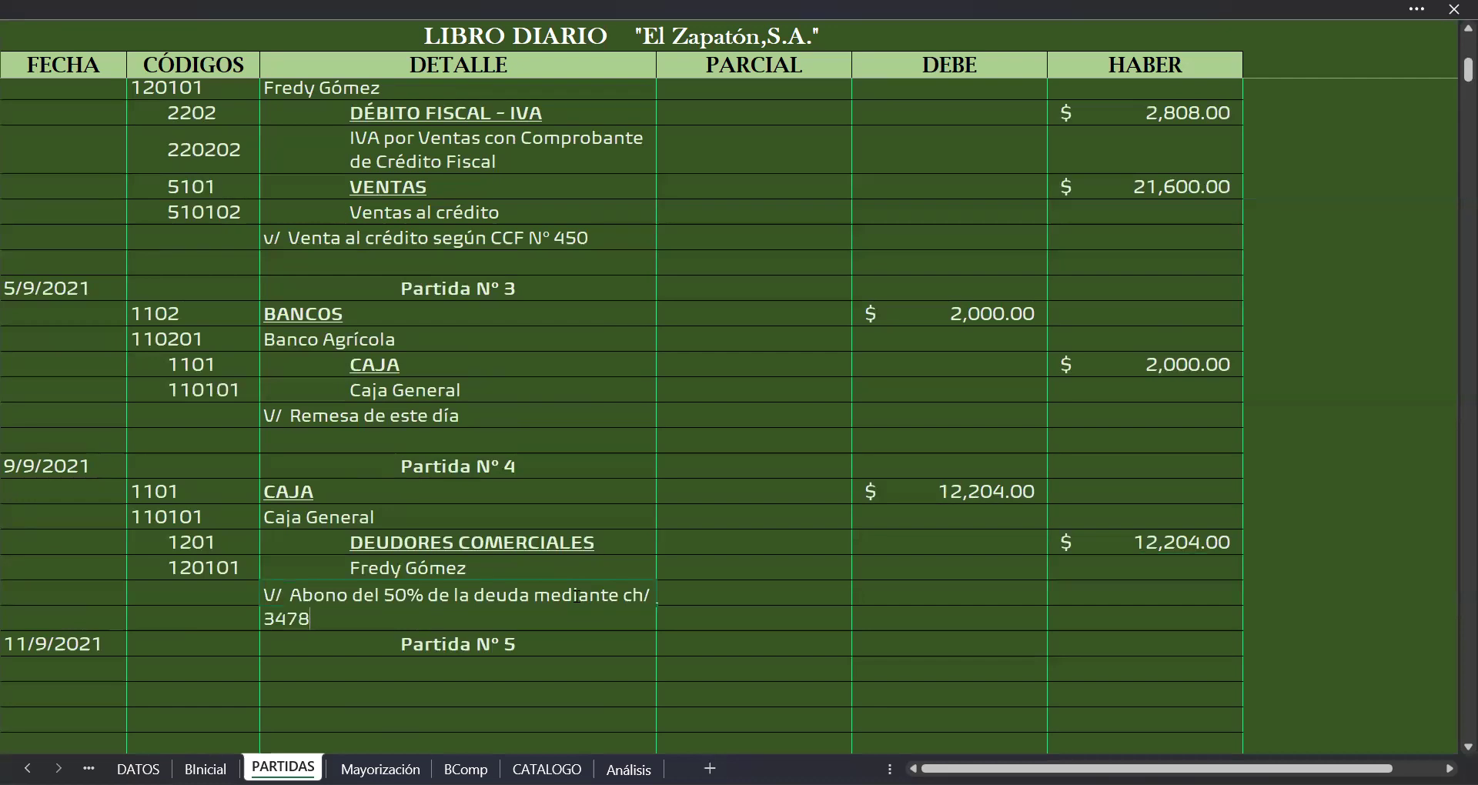
text( del)
text( Banco A)
text(z)
text(y)
key(BackSpace)
text(ul)
click(645, 667)
key(ctrl+v)
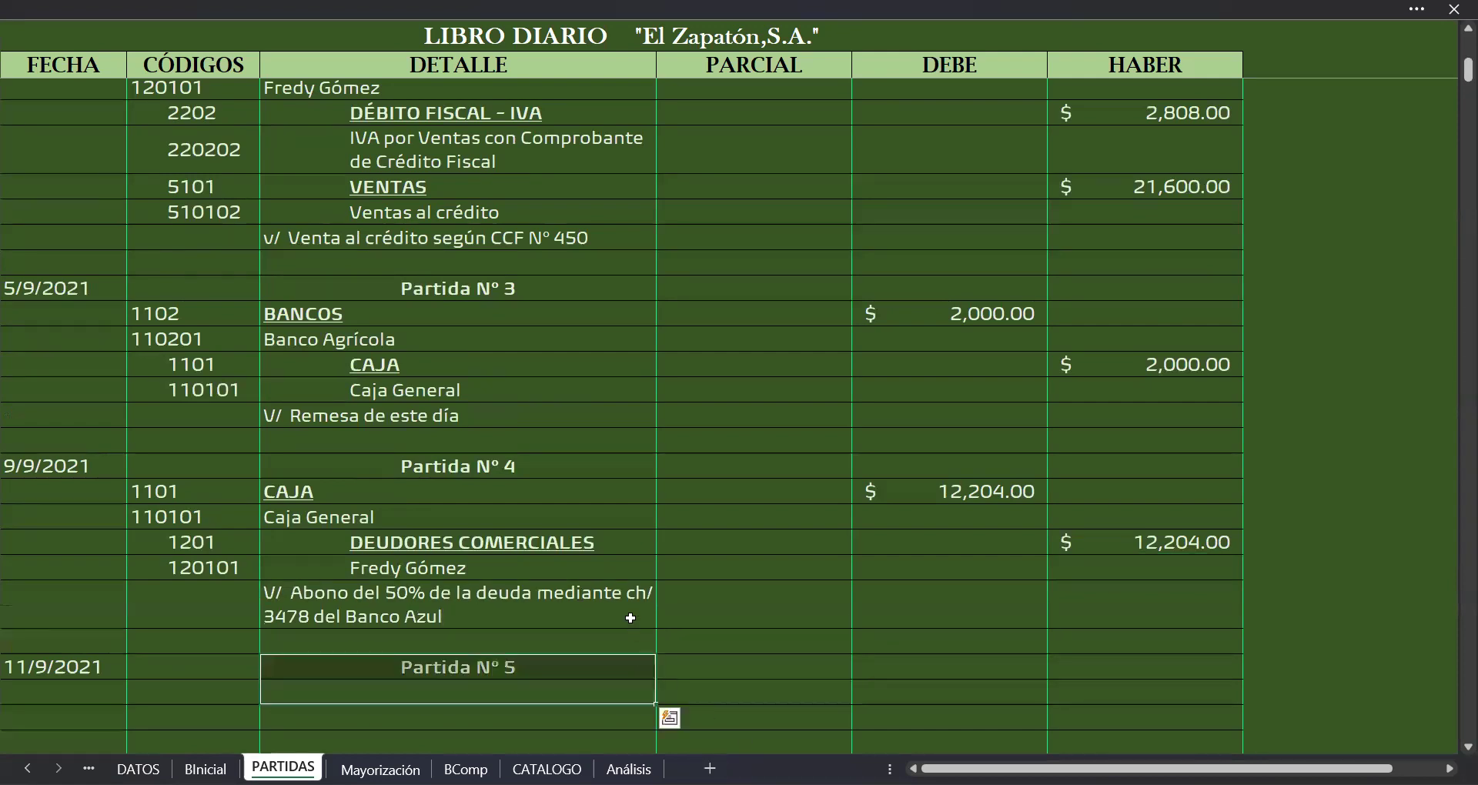
Go to the Mayorización sheet to see CAJA's 12,204.00 debit from entry 4.
click(630, 618)
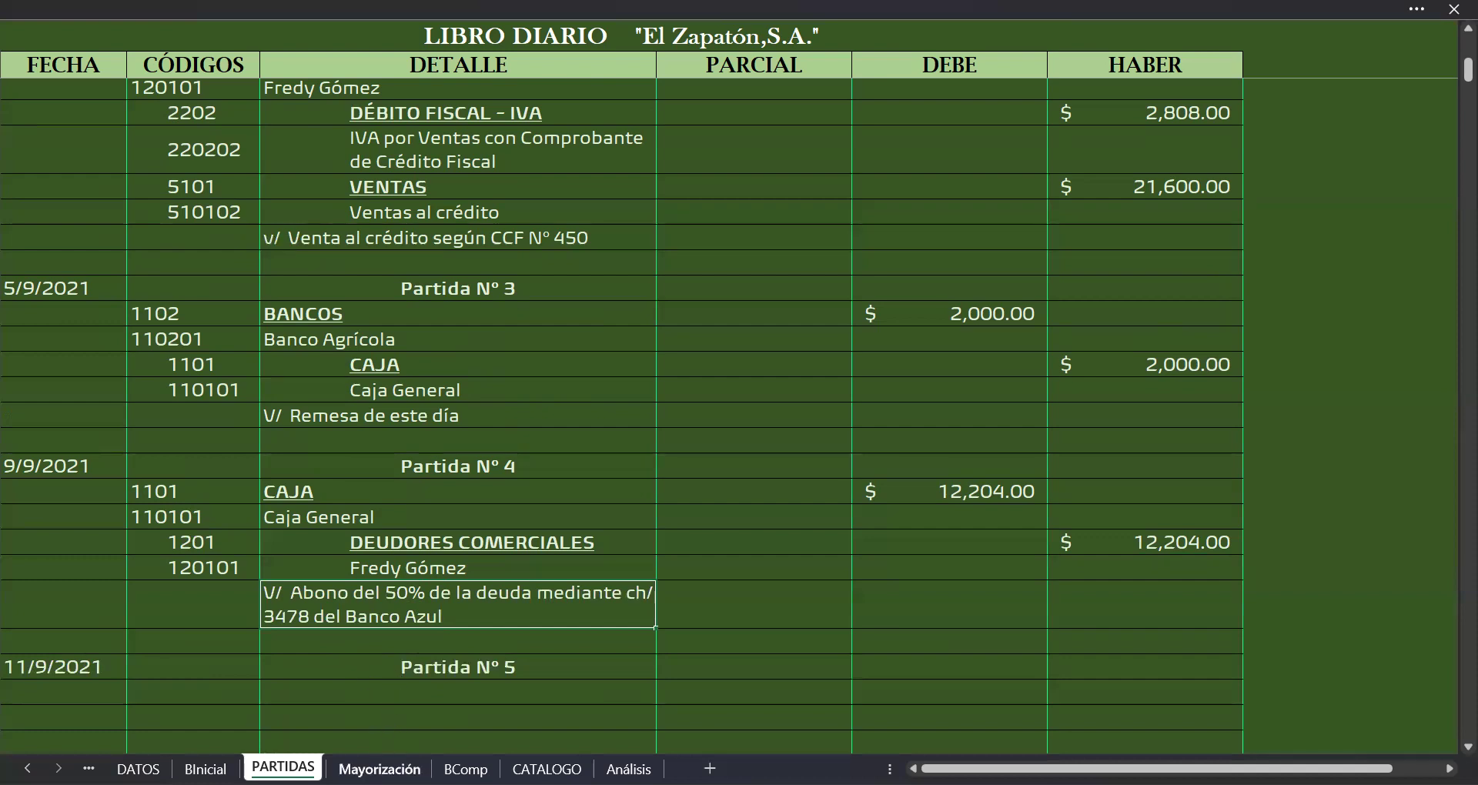
click(380, 769)
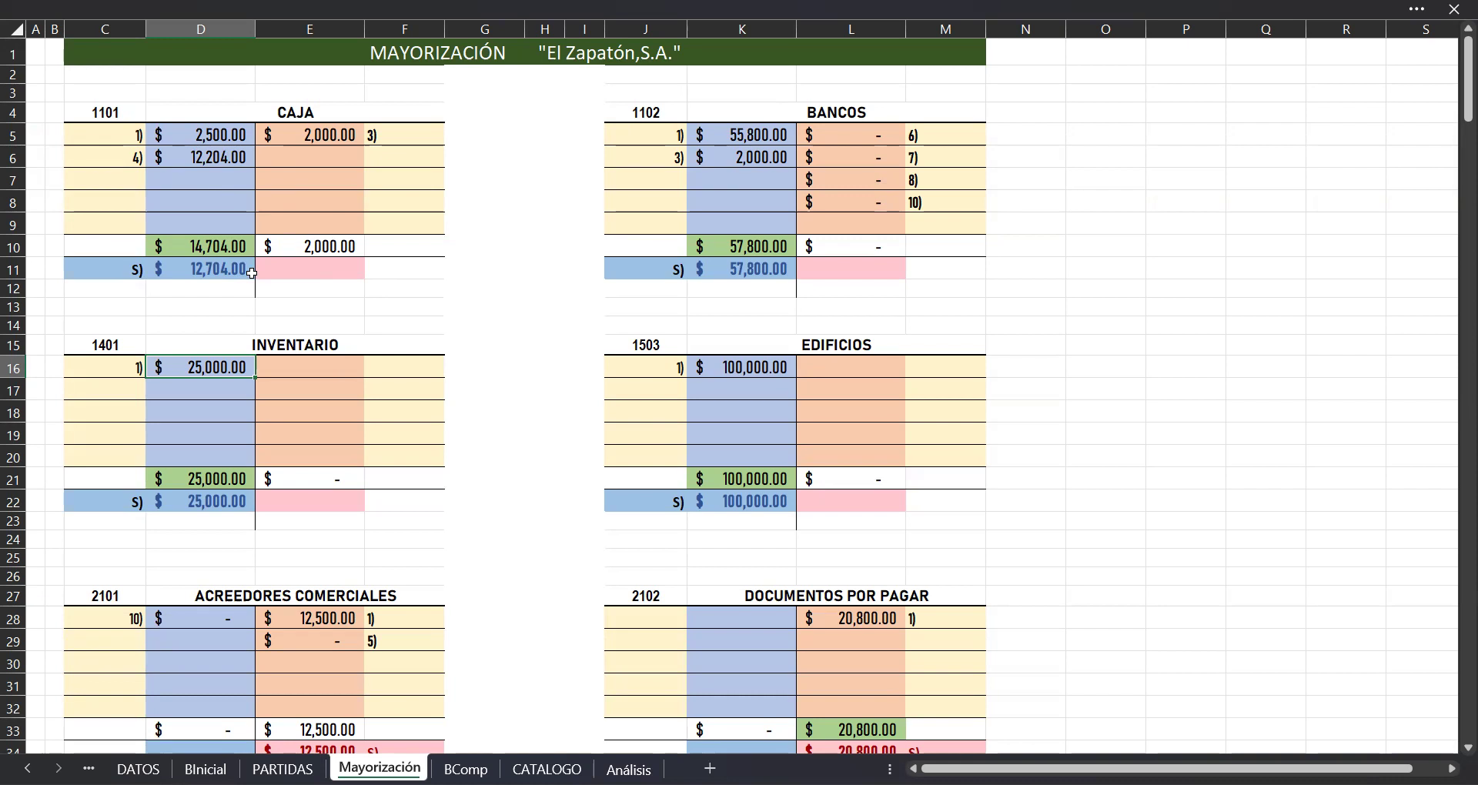
Review the ledger down to DEUDORES COMERCIALES and VENTAS, then return to PARTIDAS.
scroll(387, 325, down, 2)
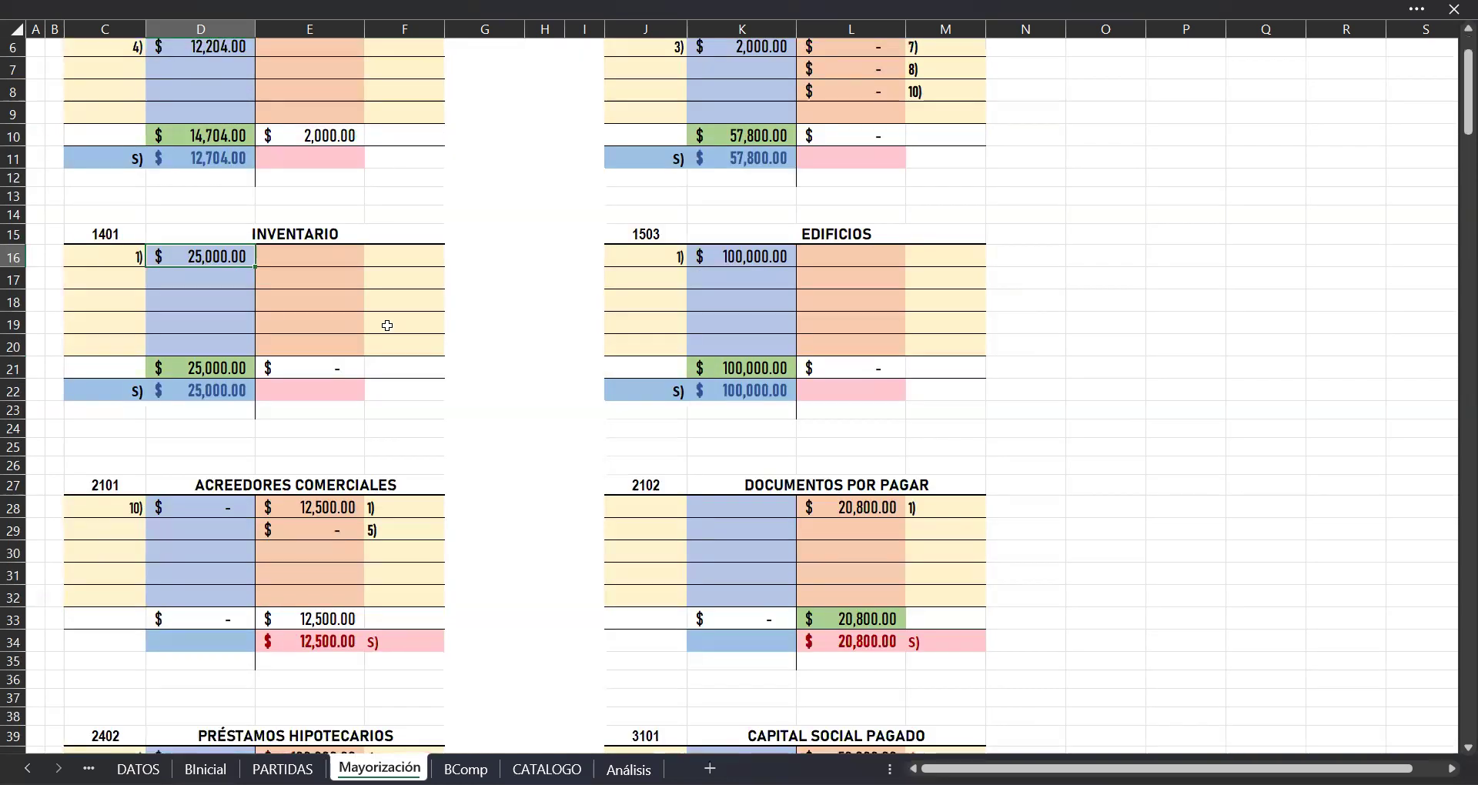
scroll(387, 326, down, 5)
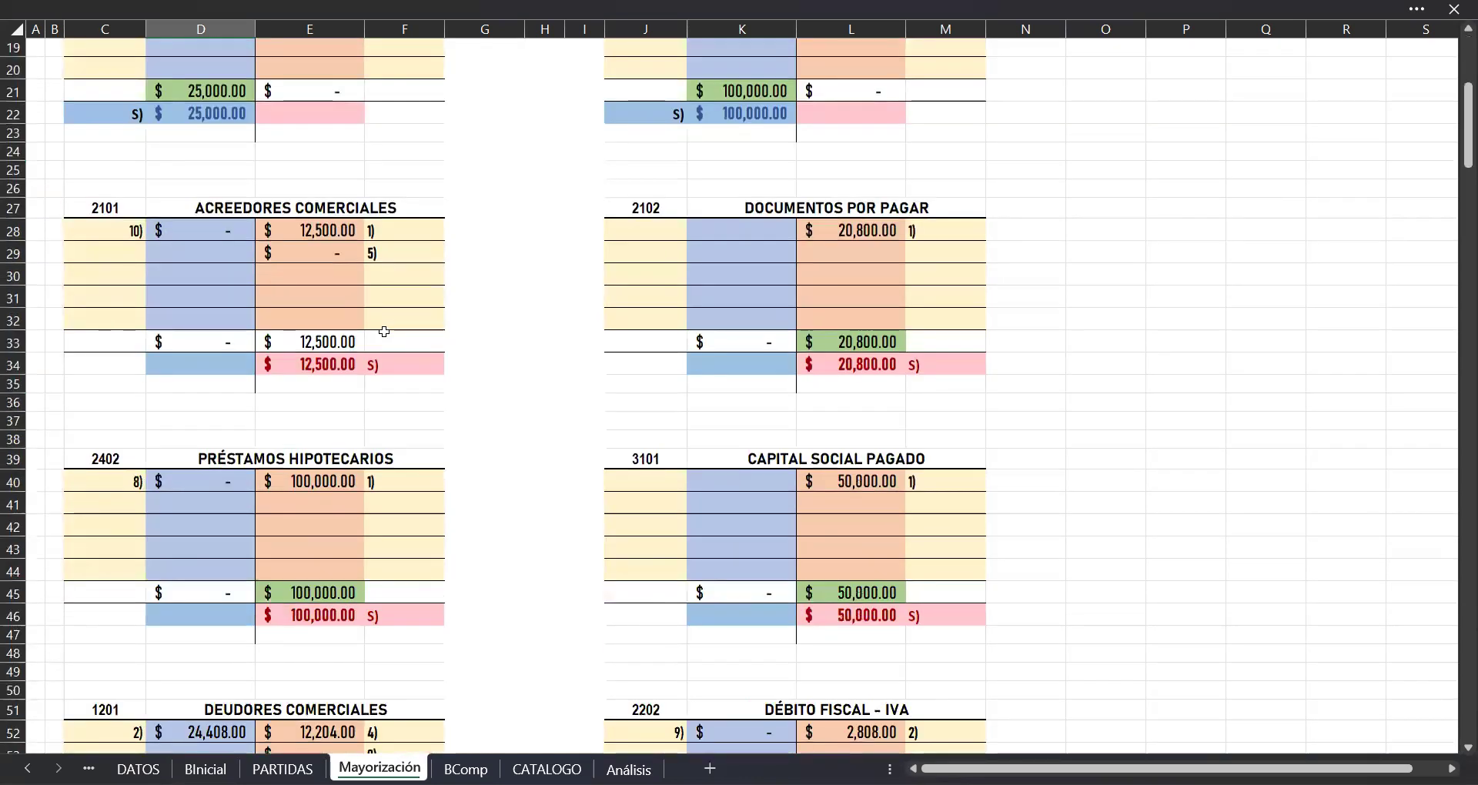
scroll(384, 331, down, 8)
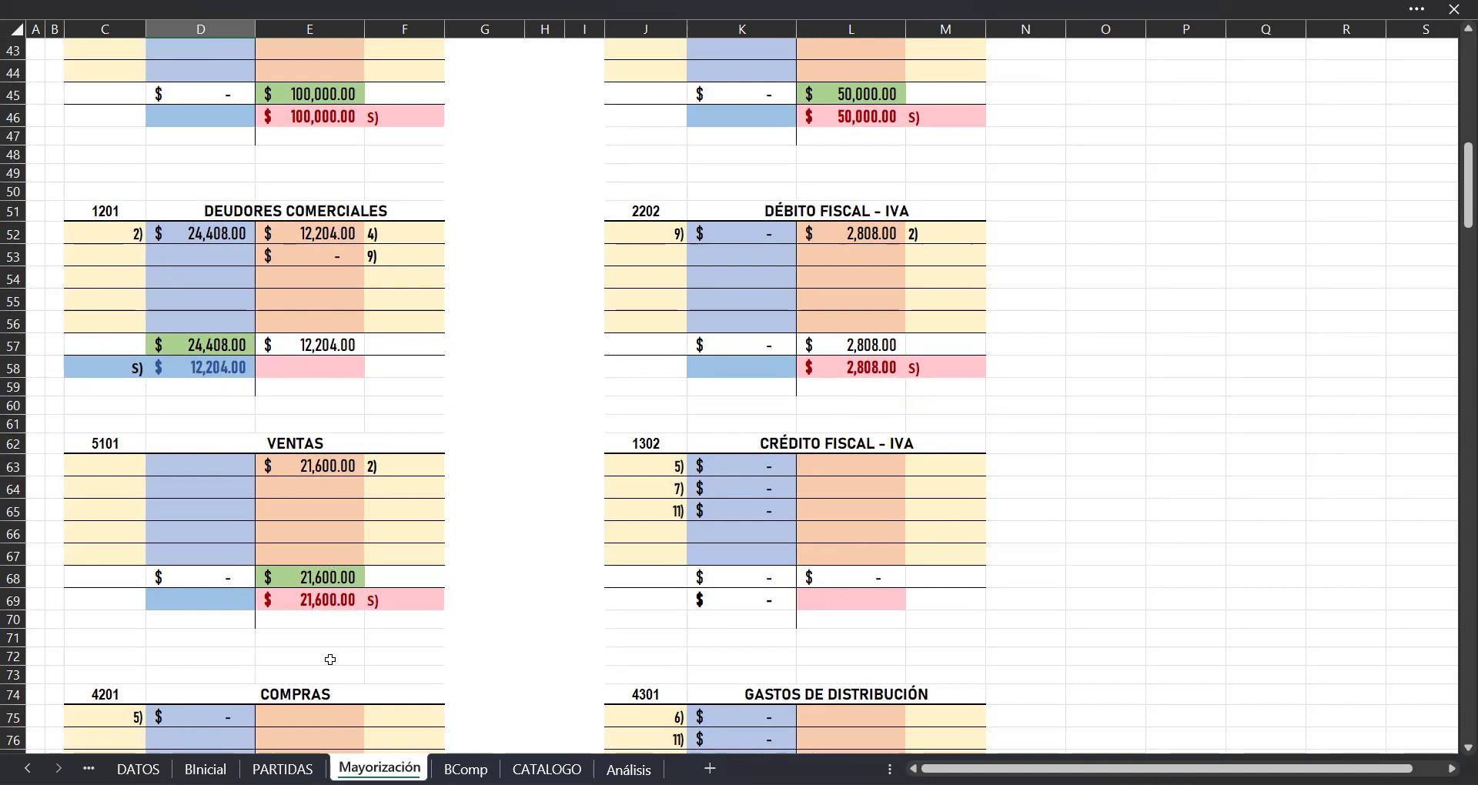
click(284, 769)
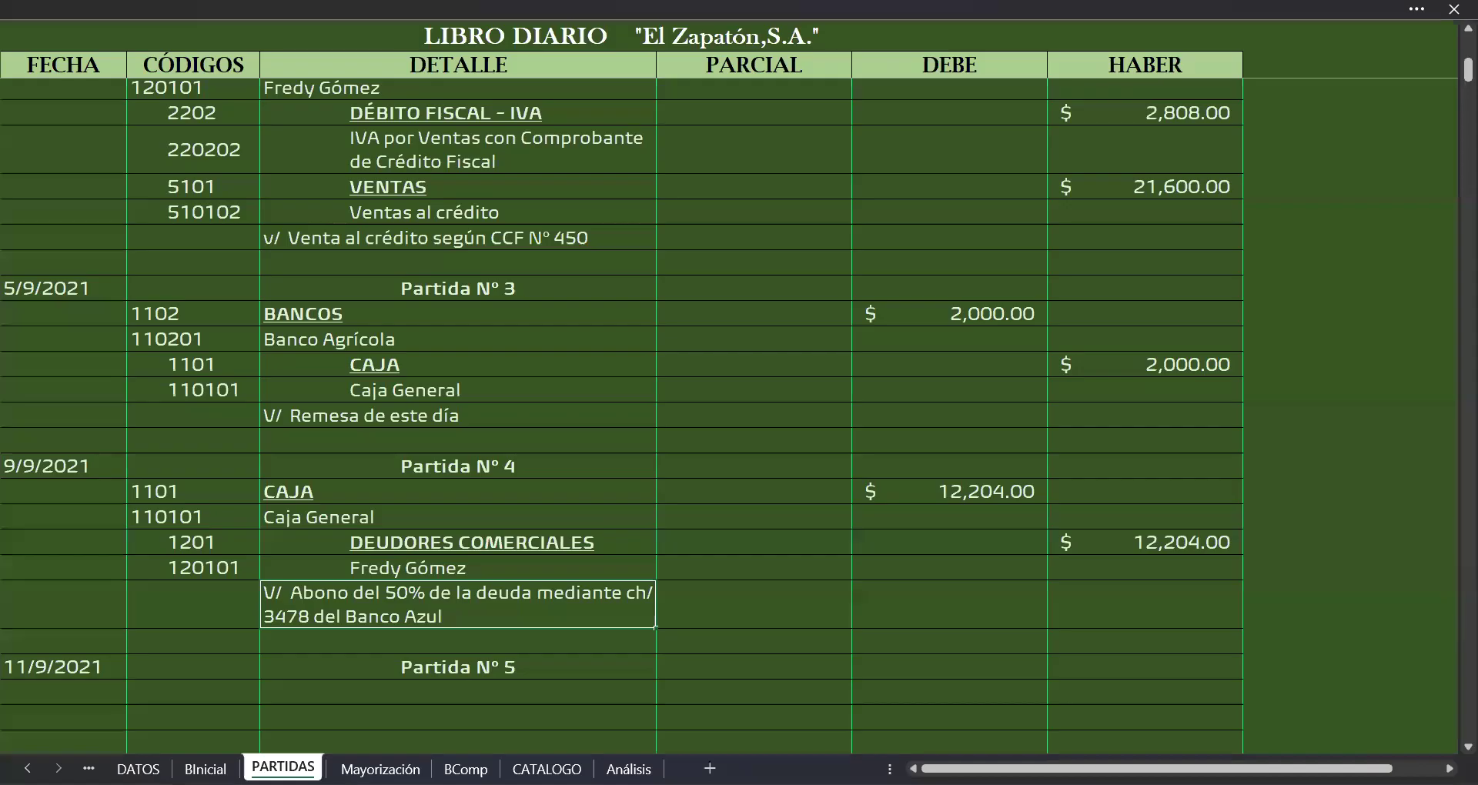
Scroll past Partida Nº 5 and view the DATOS sheet of September transactions.
scroll(363, 638, down, 5)
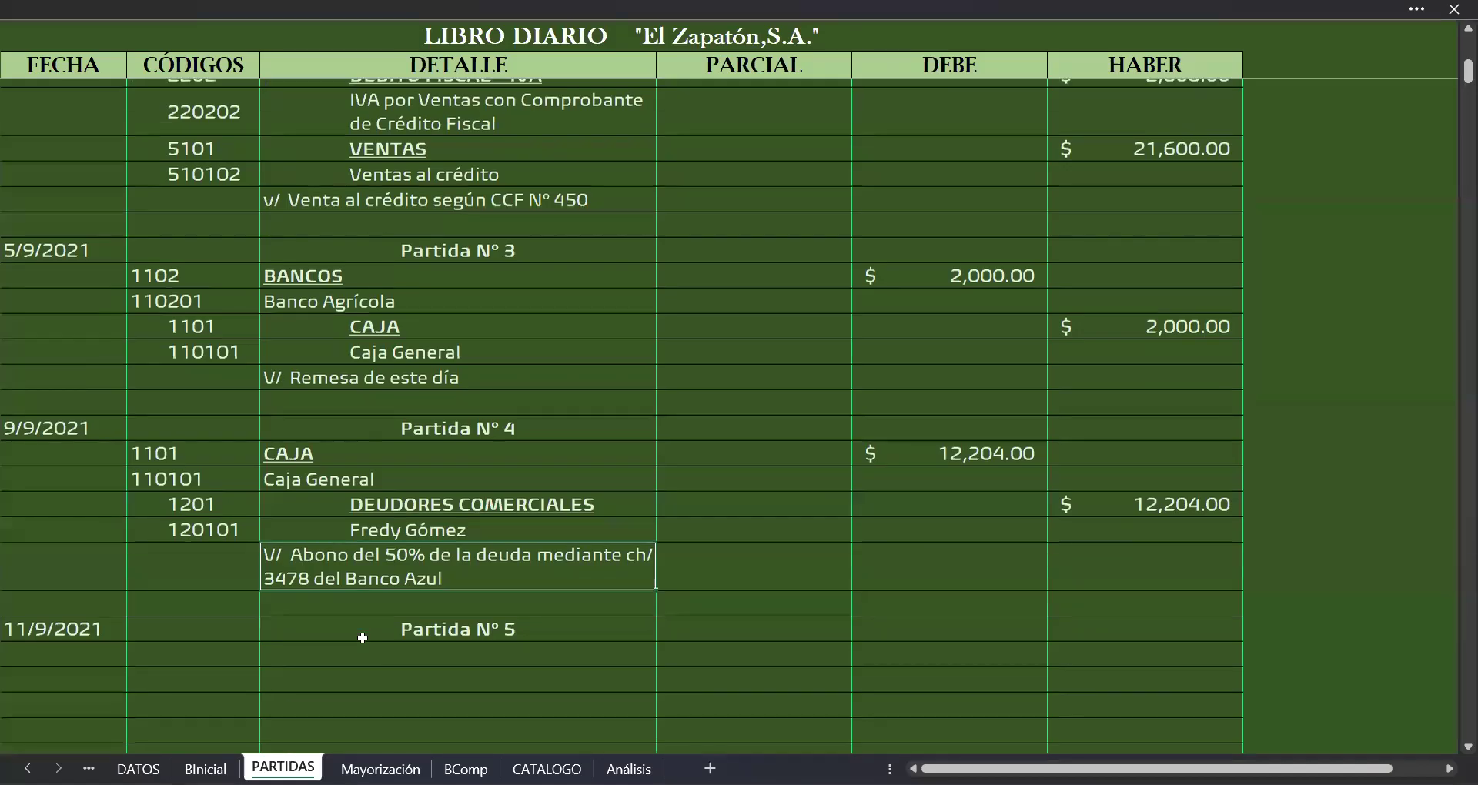
scroll(362, 638, down, 2)
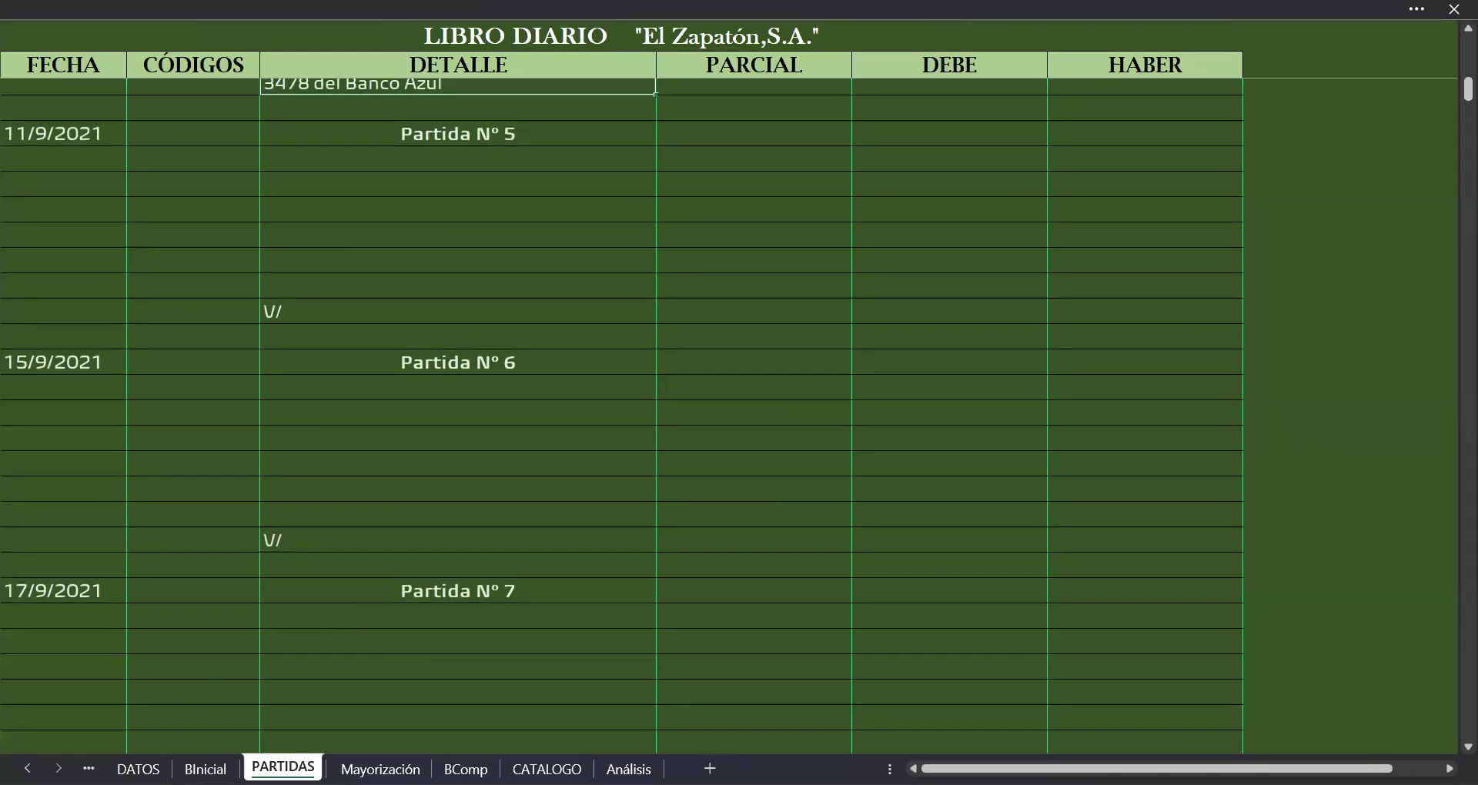
click(138, 769)
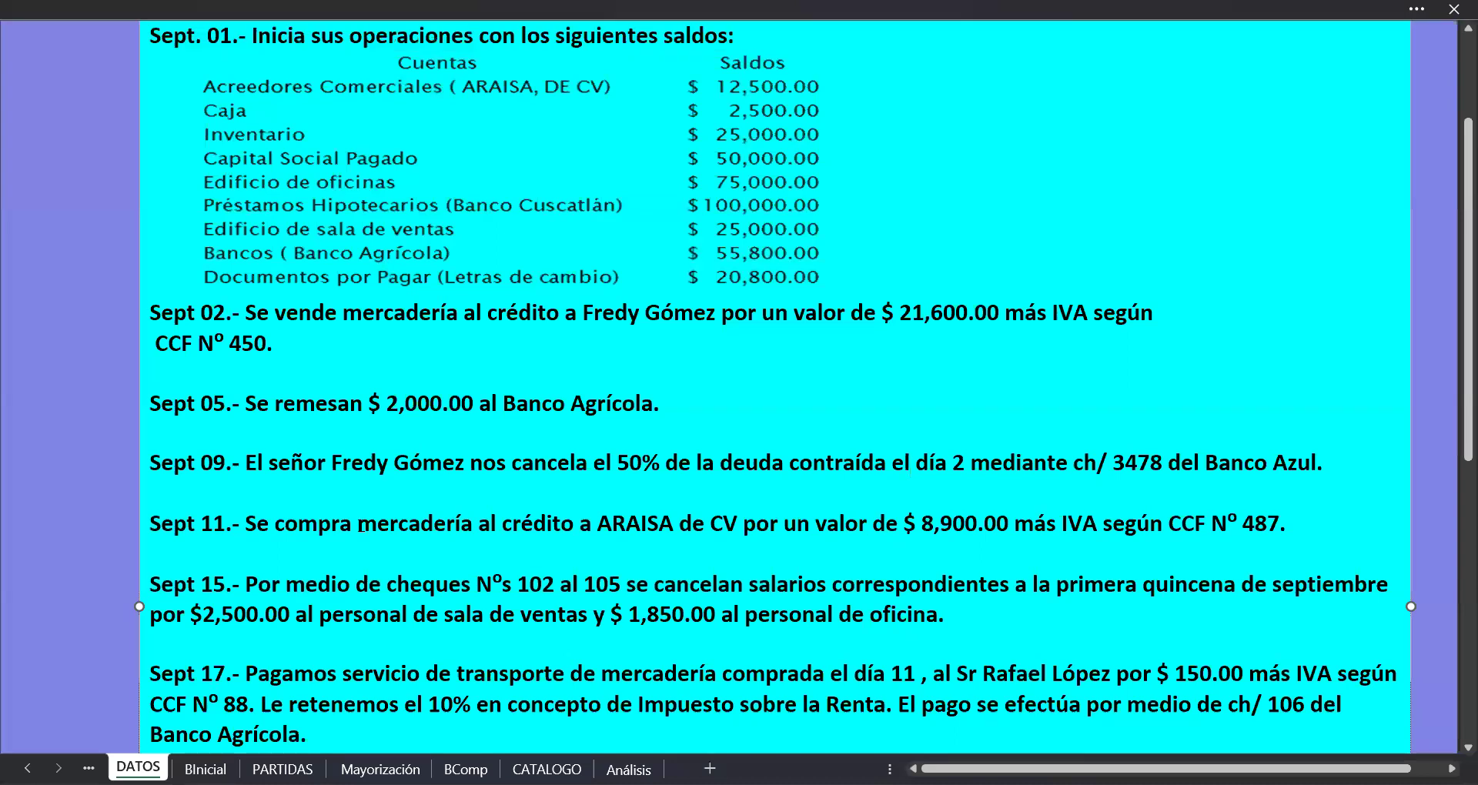
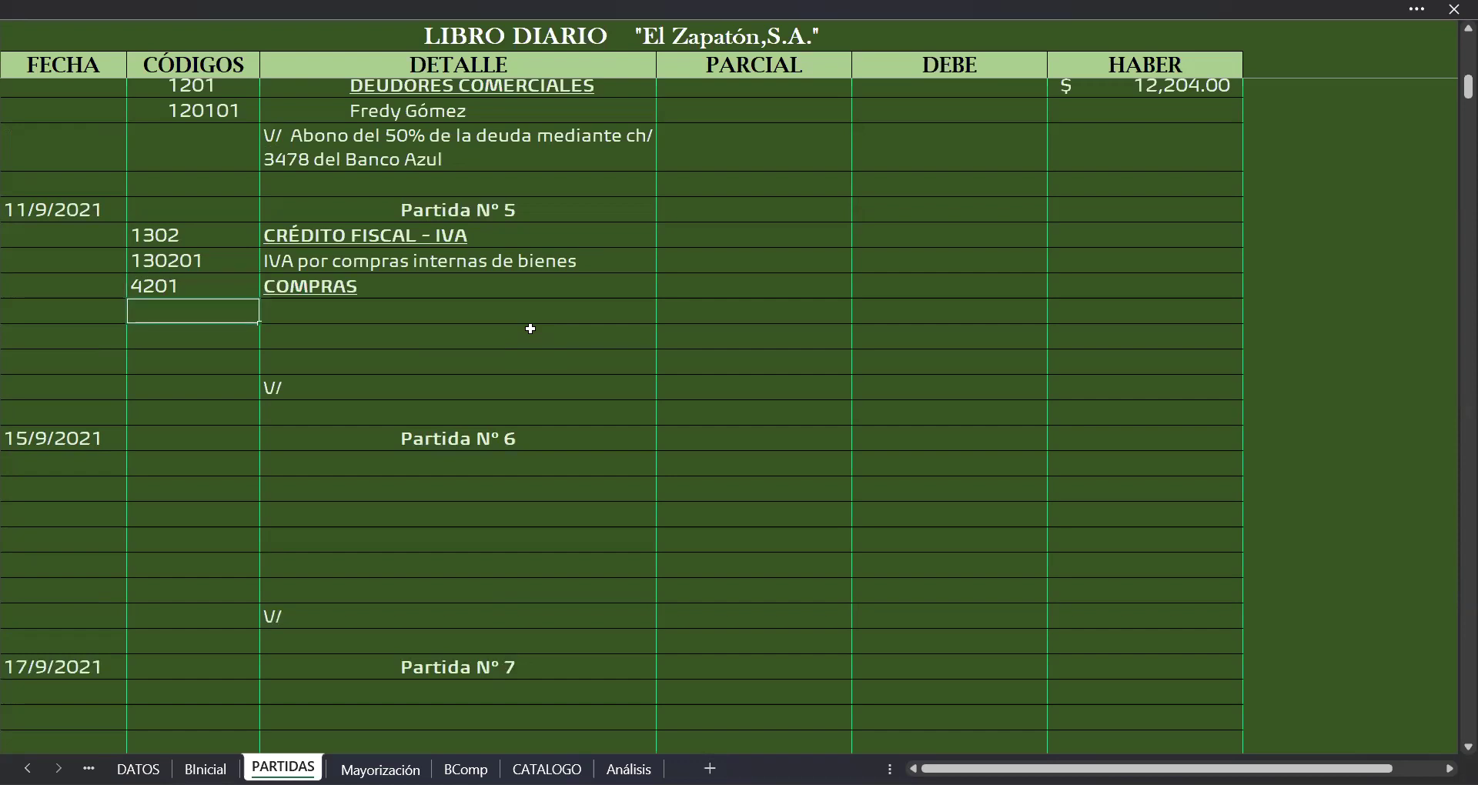
Enter codes 420102, 2101 and 210101 in CÓDIGOS so Compras al crédito, Acreedores Comerciales and the supplier fill in.
text(420102)
key(Return)
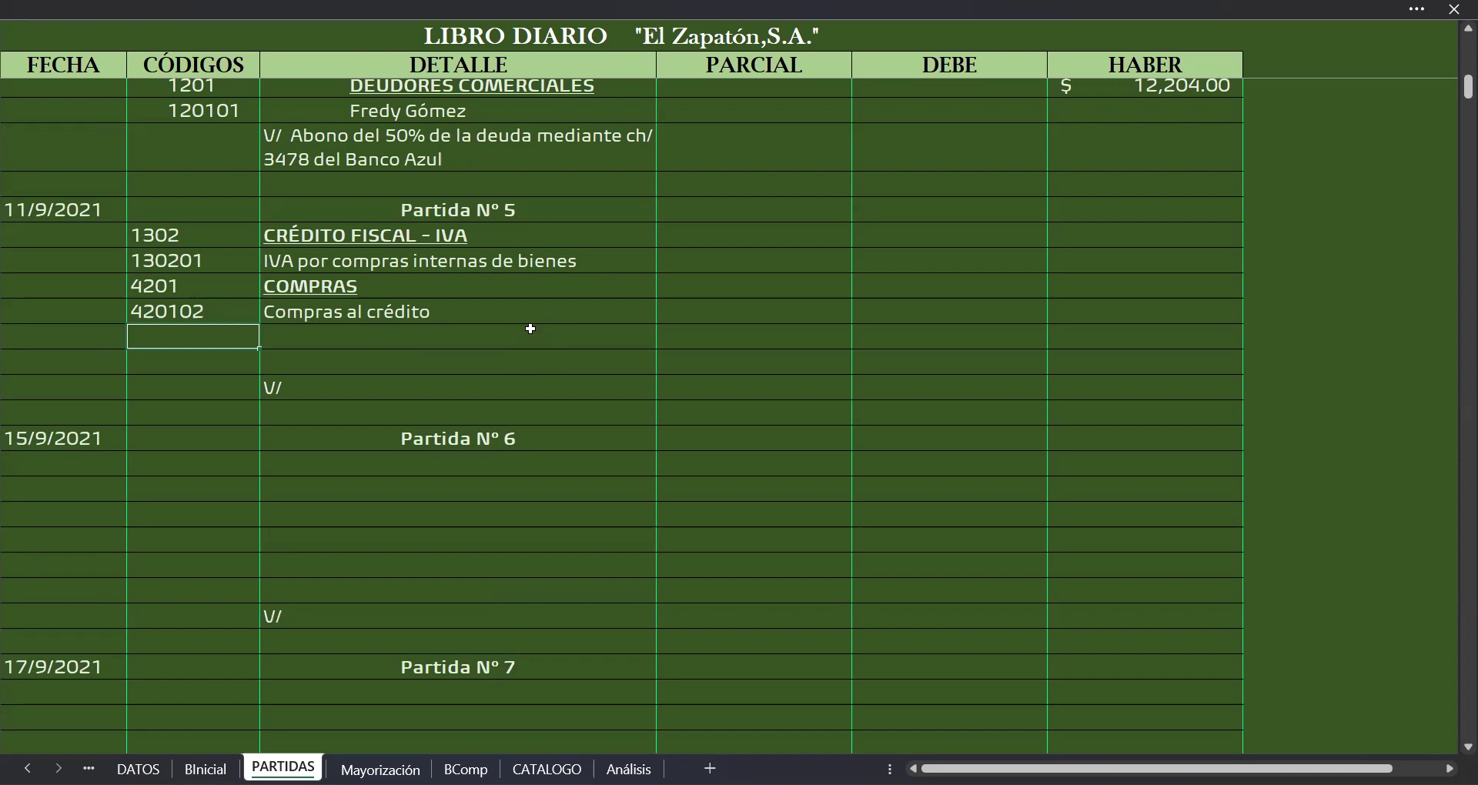
text(2101)
key(Return)
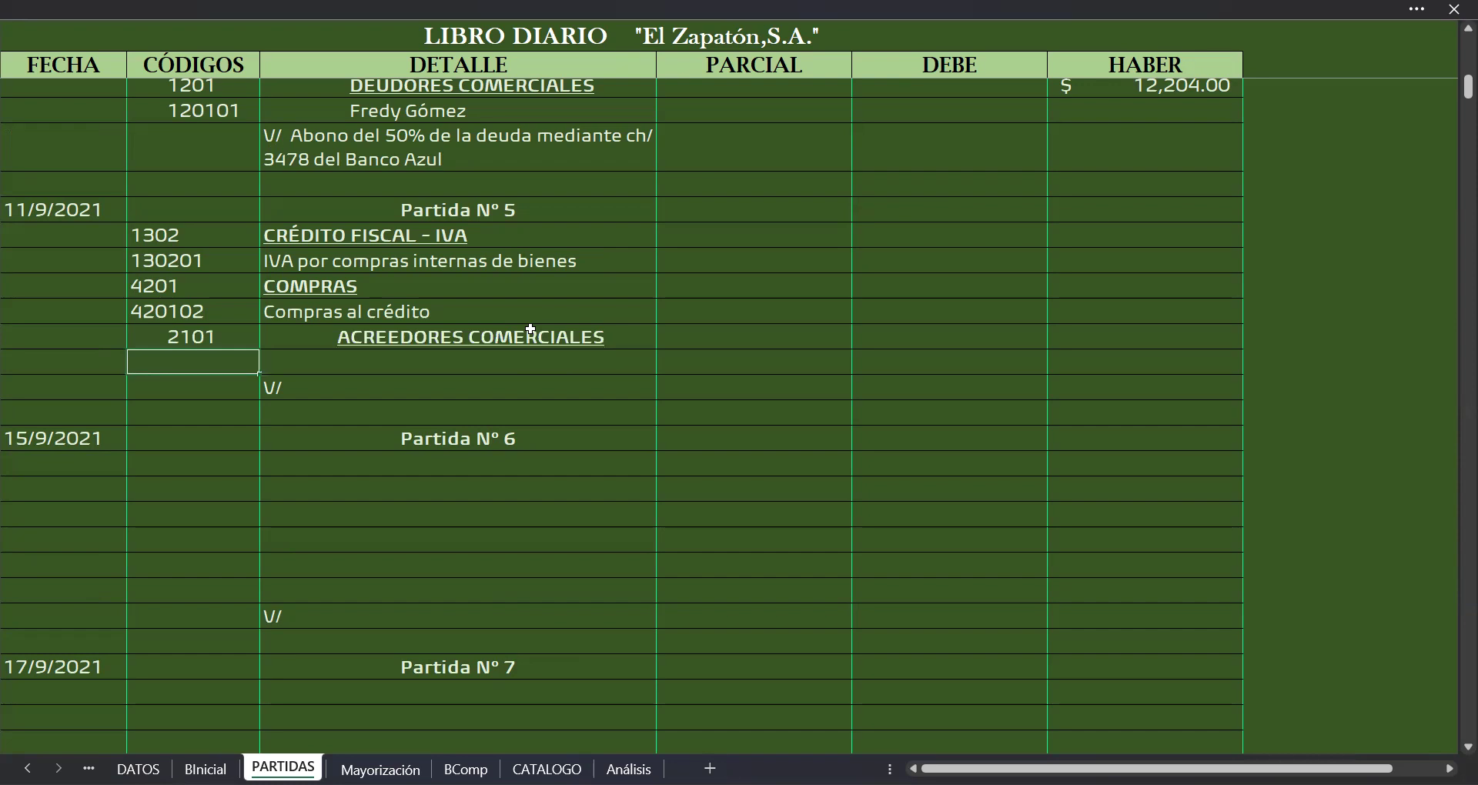
text(210101)
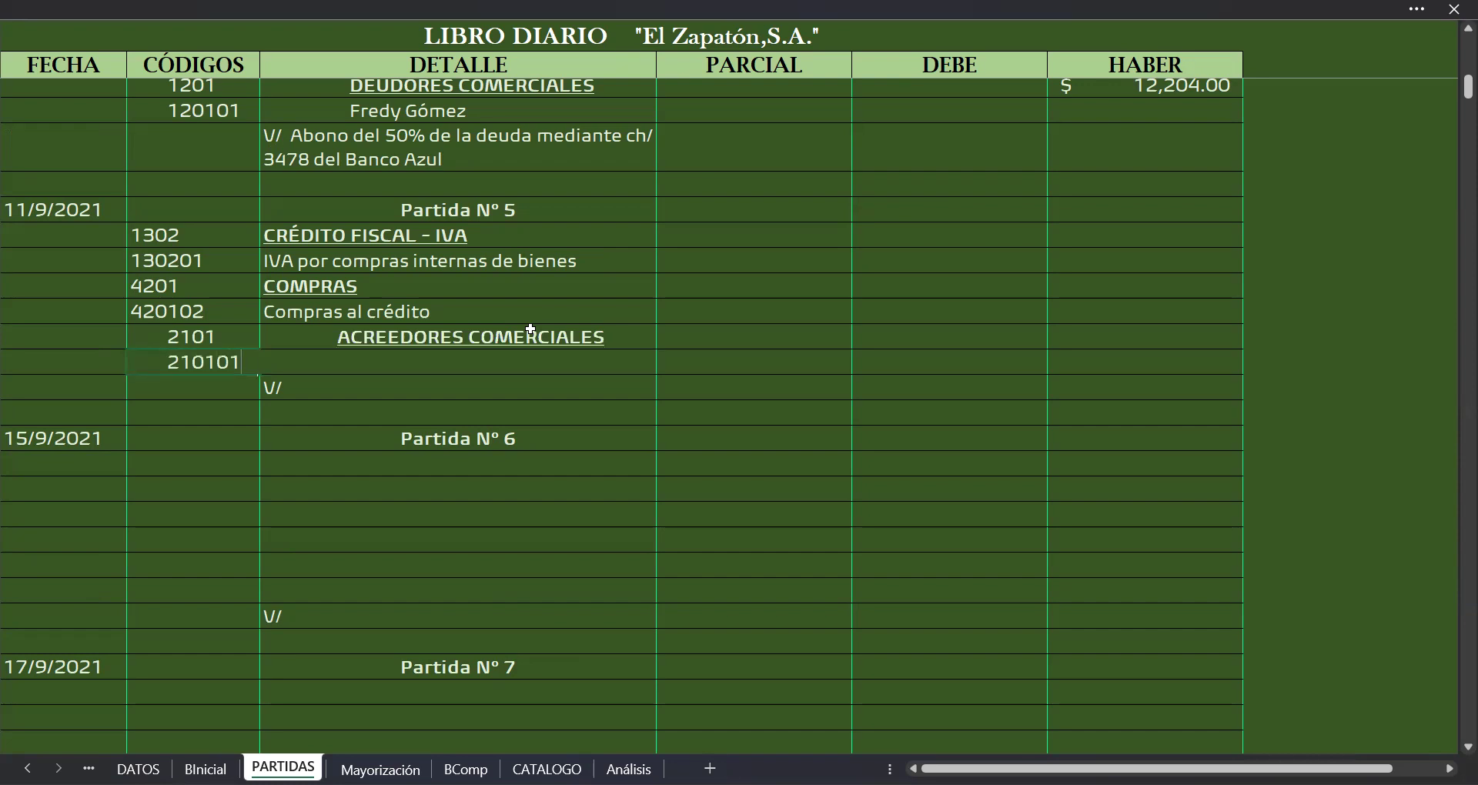
key(Return)
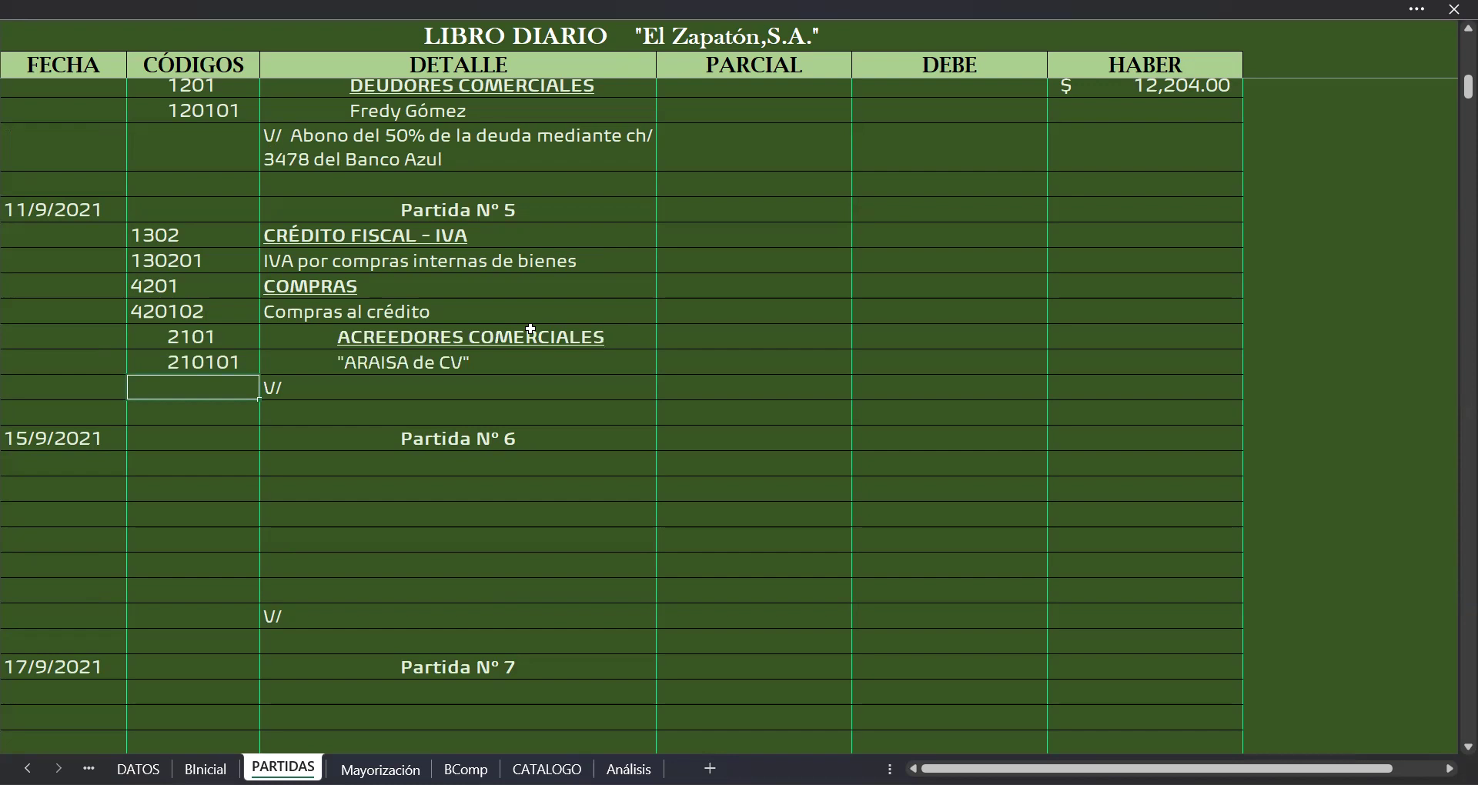
click(885, 282)
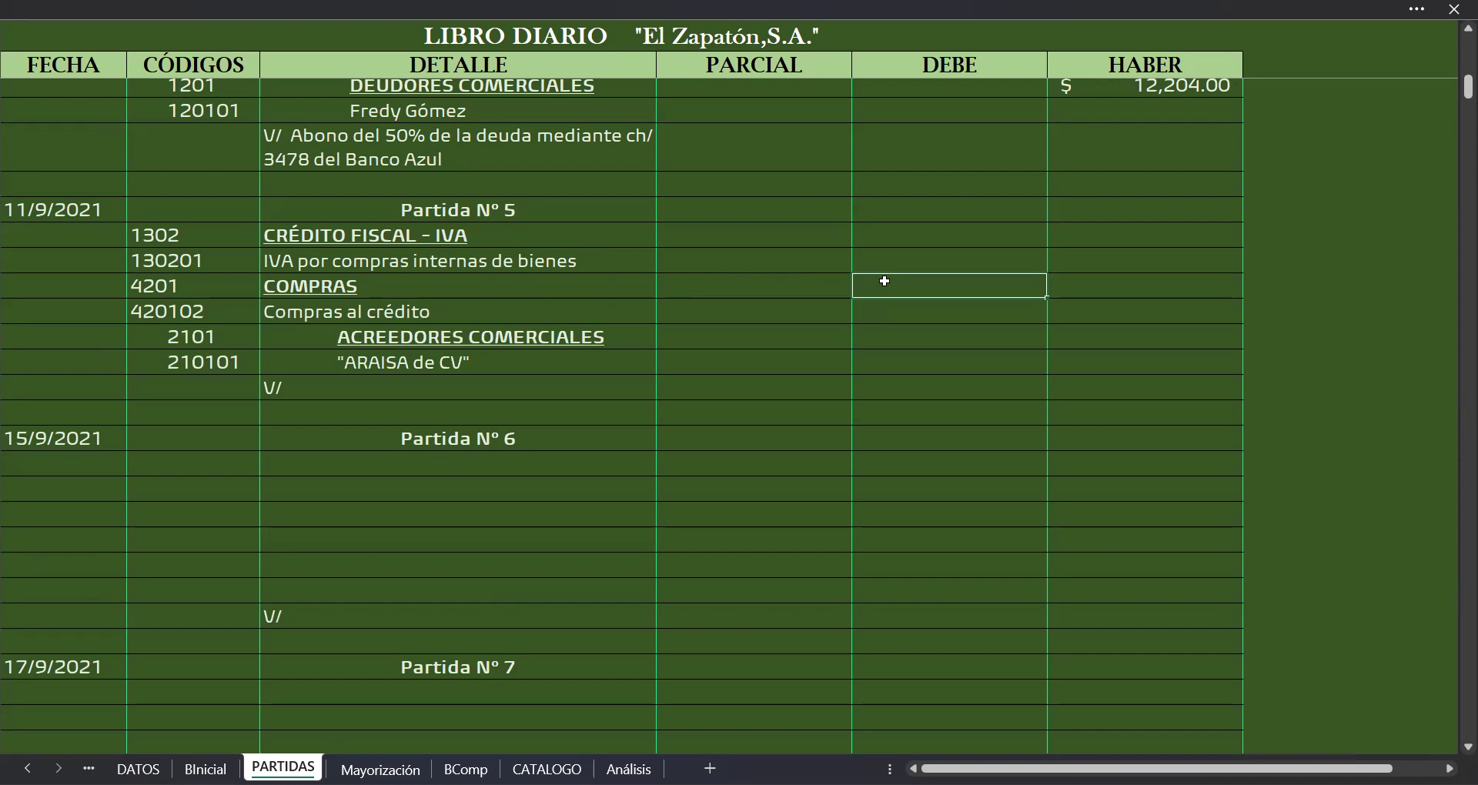
Debit COMPRAS 8,900.00 and IVA with =E49*0.13, giving 1,157.00.
text(8900)
key(Escape)
key(Return)
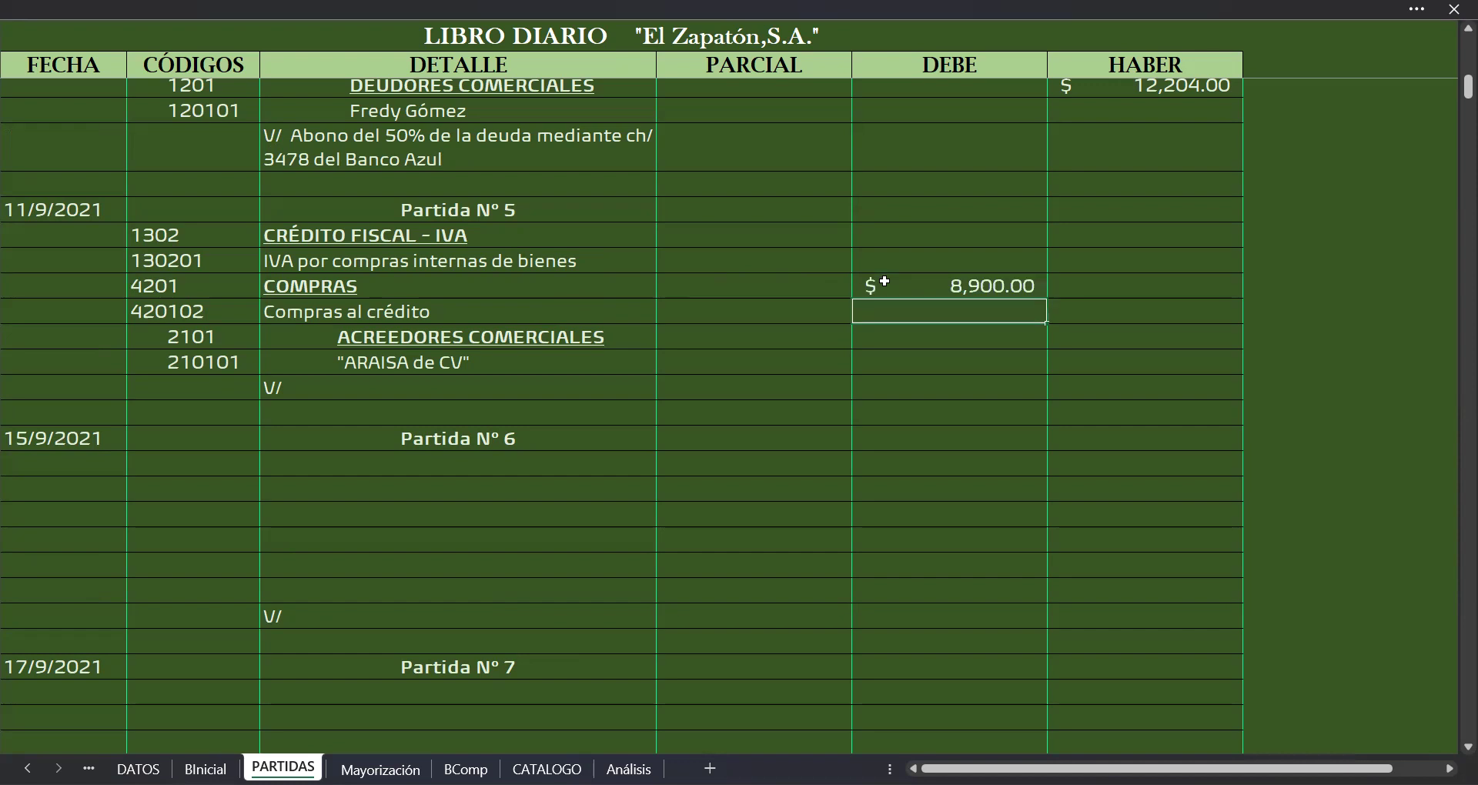
click(905, 234)
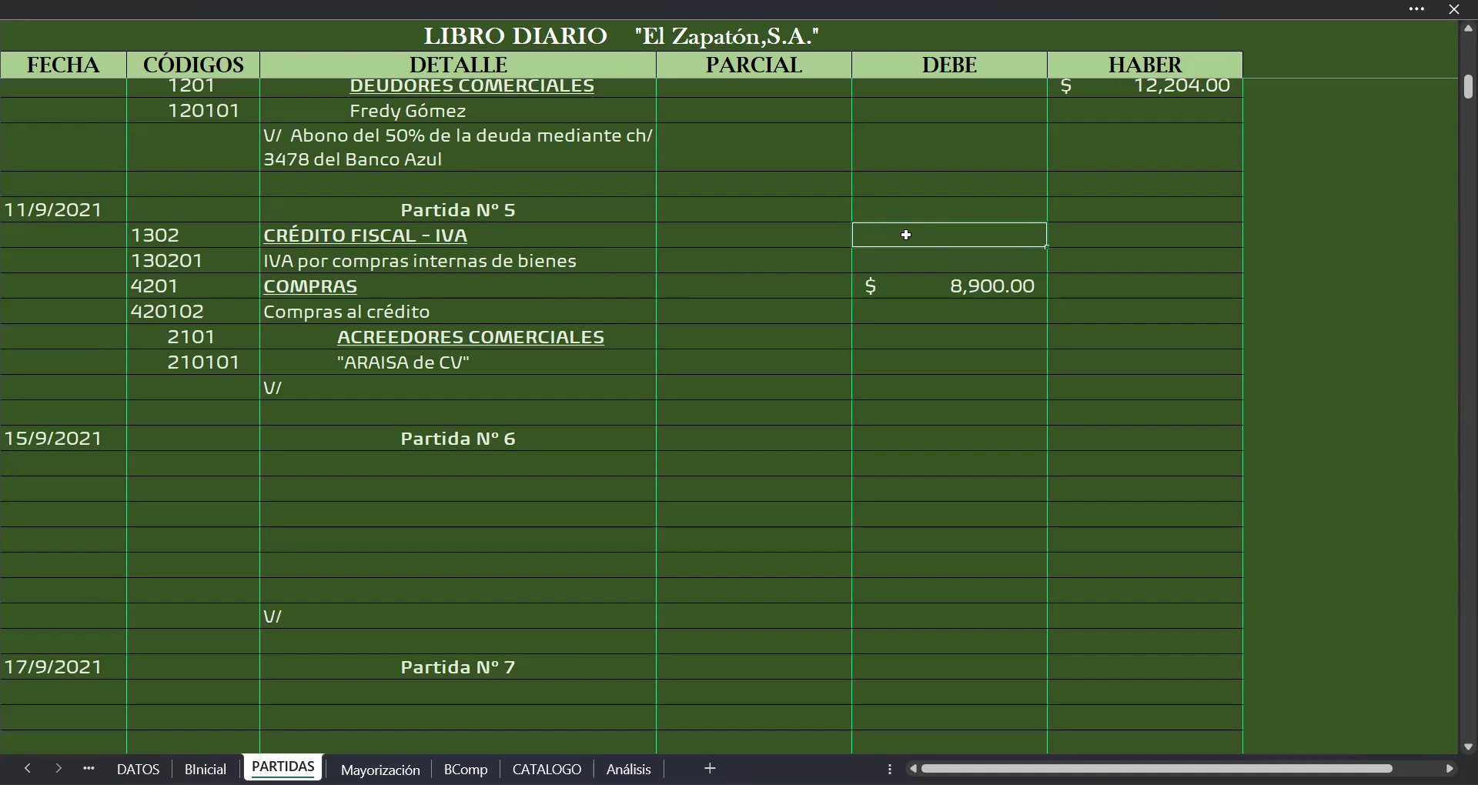
text(=)
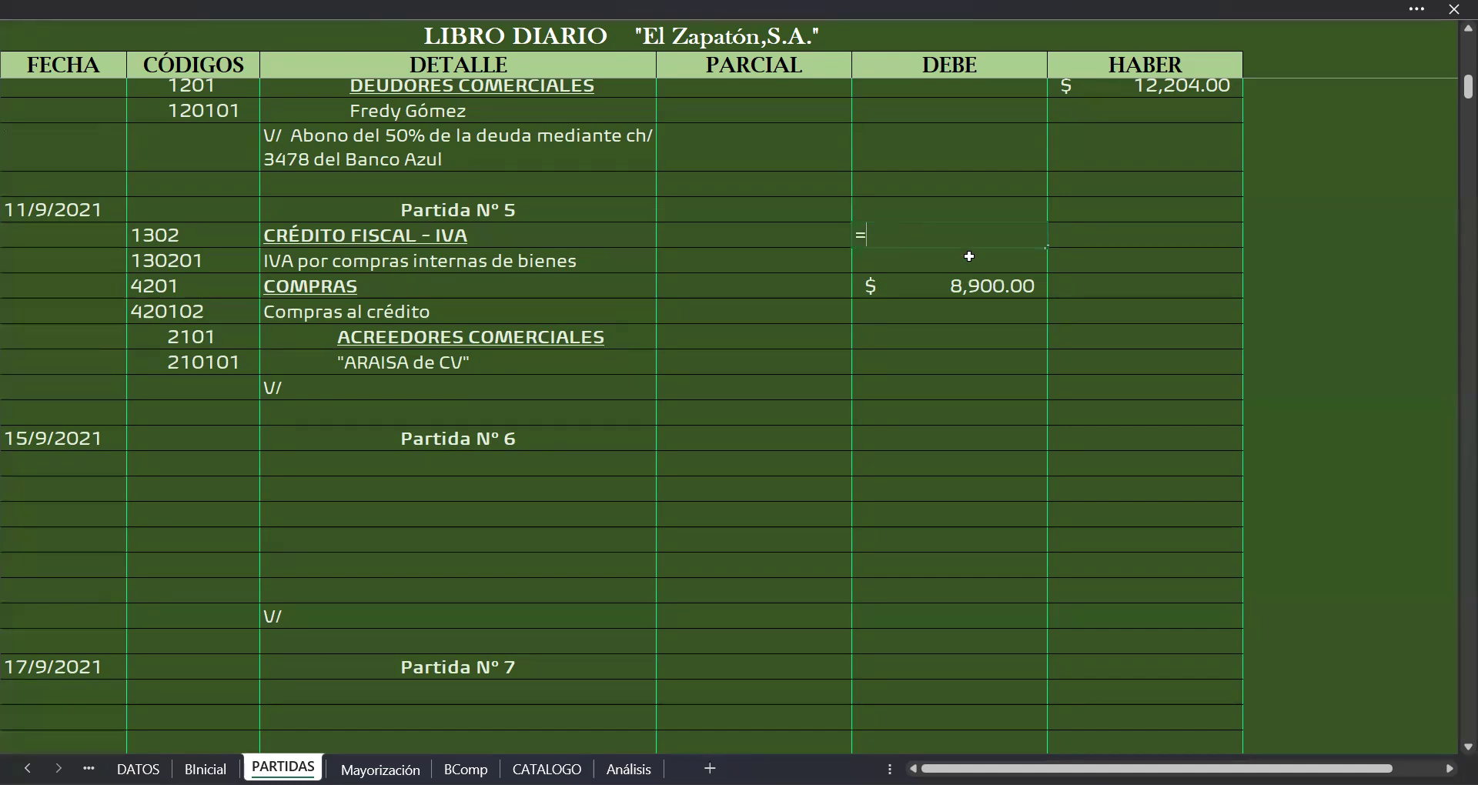
click(968, 291)
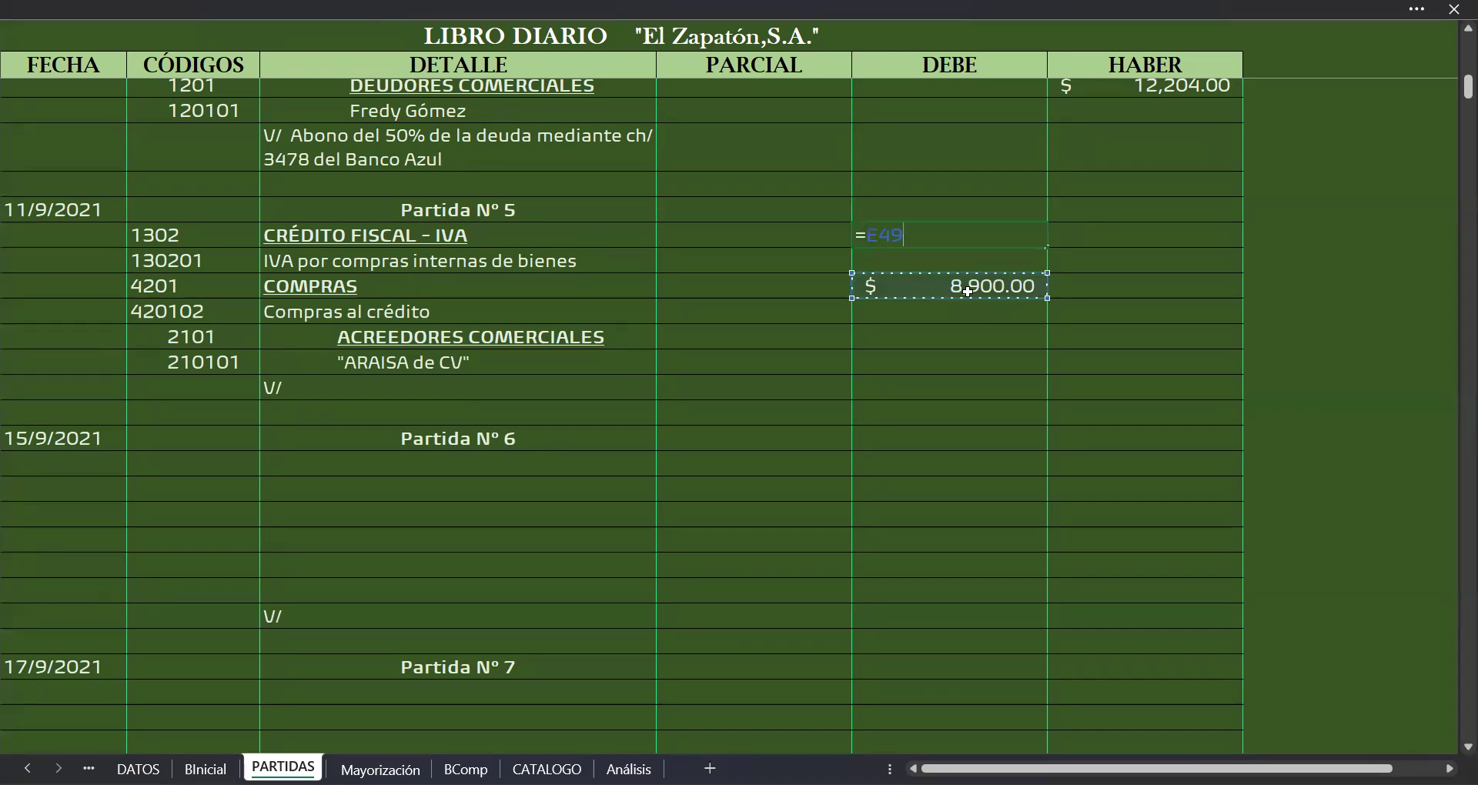
text(*0.13)
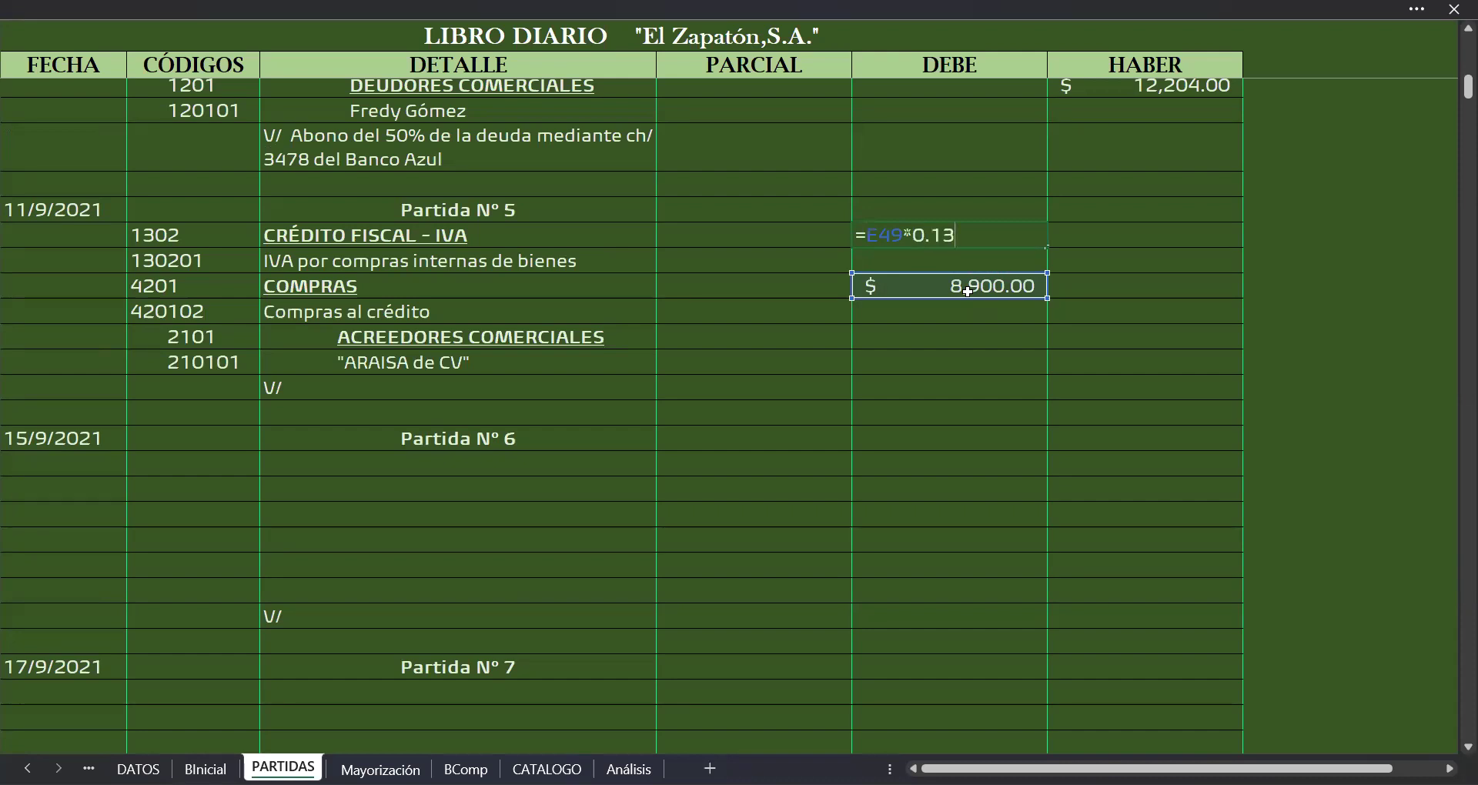
key(Return)
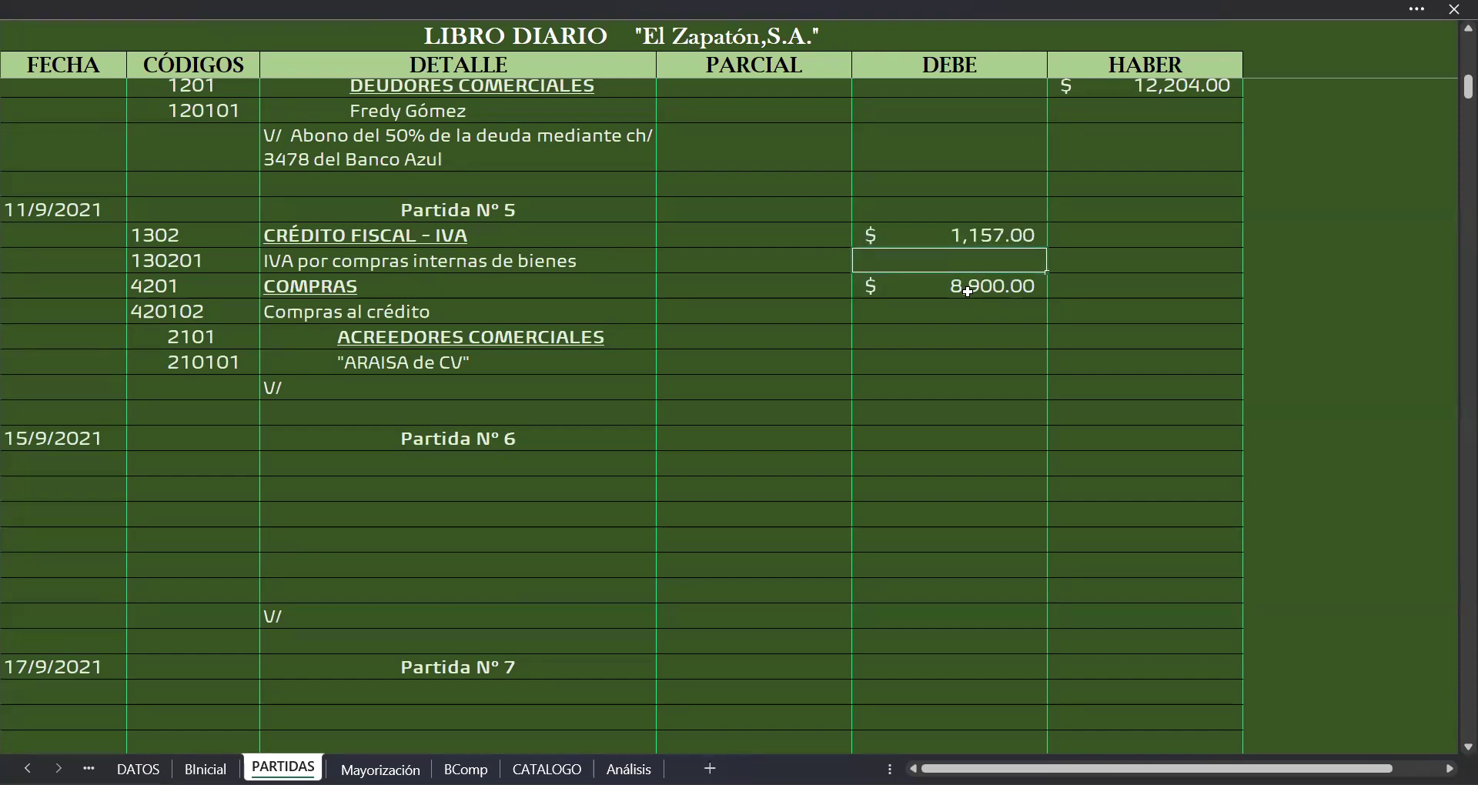
Credit ACREEDORES COMERCIALES with the sum of purchase and IVA, 10,057.00.
click(914, 363)
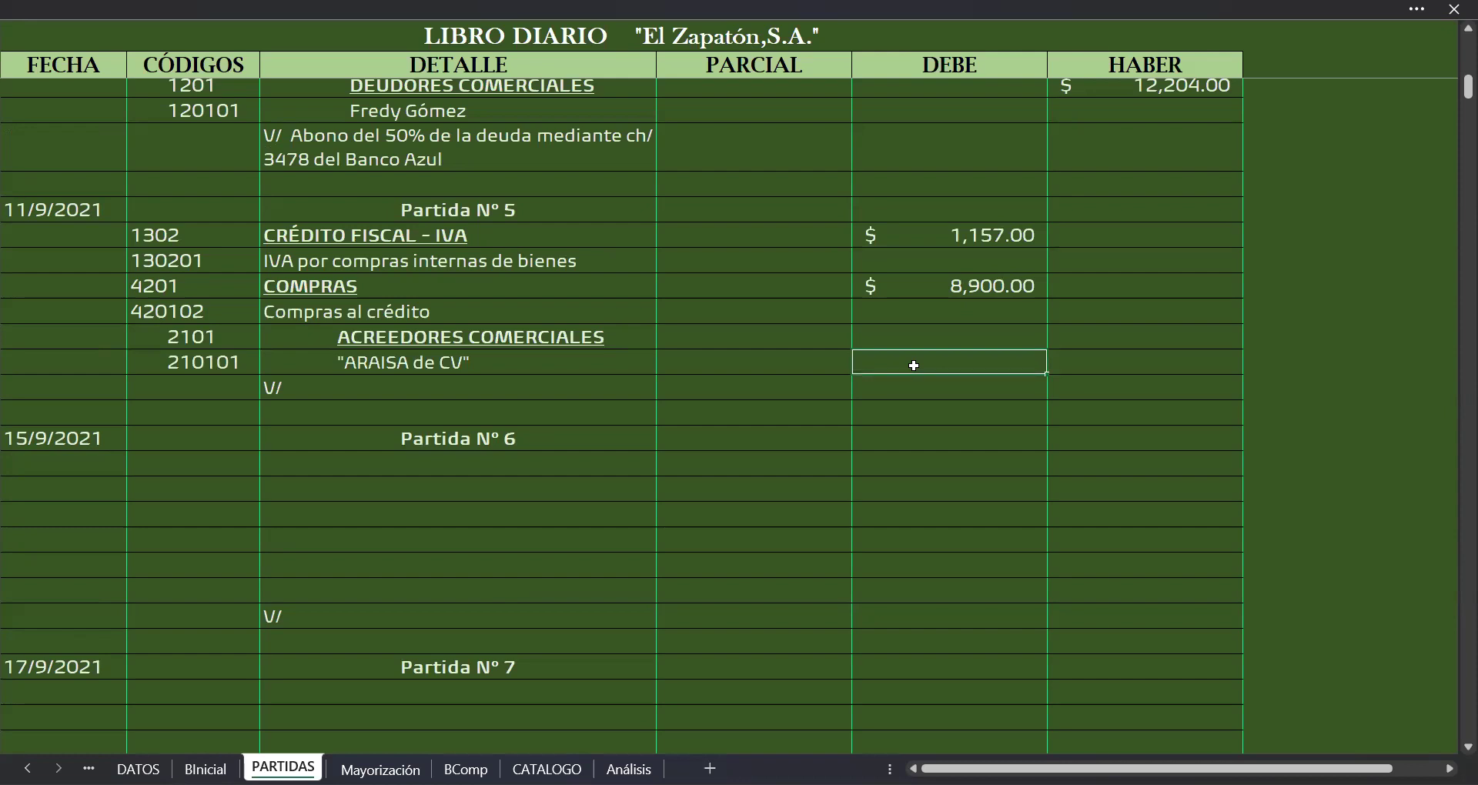
click(1091, 335)
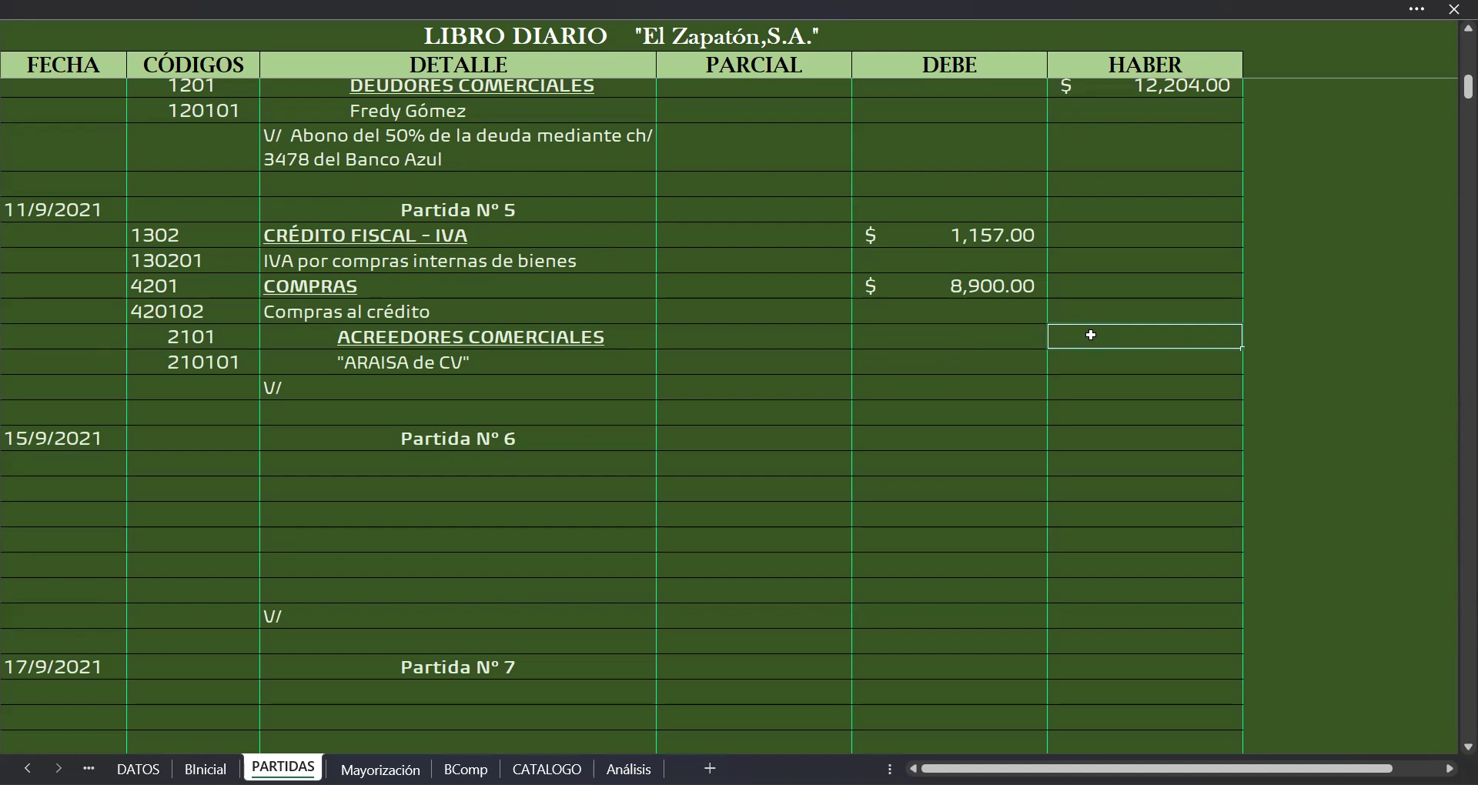
text(=)
click(1027, 290)
text(+)
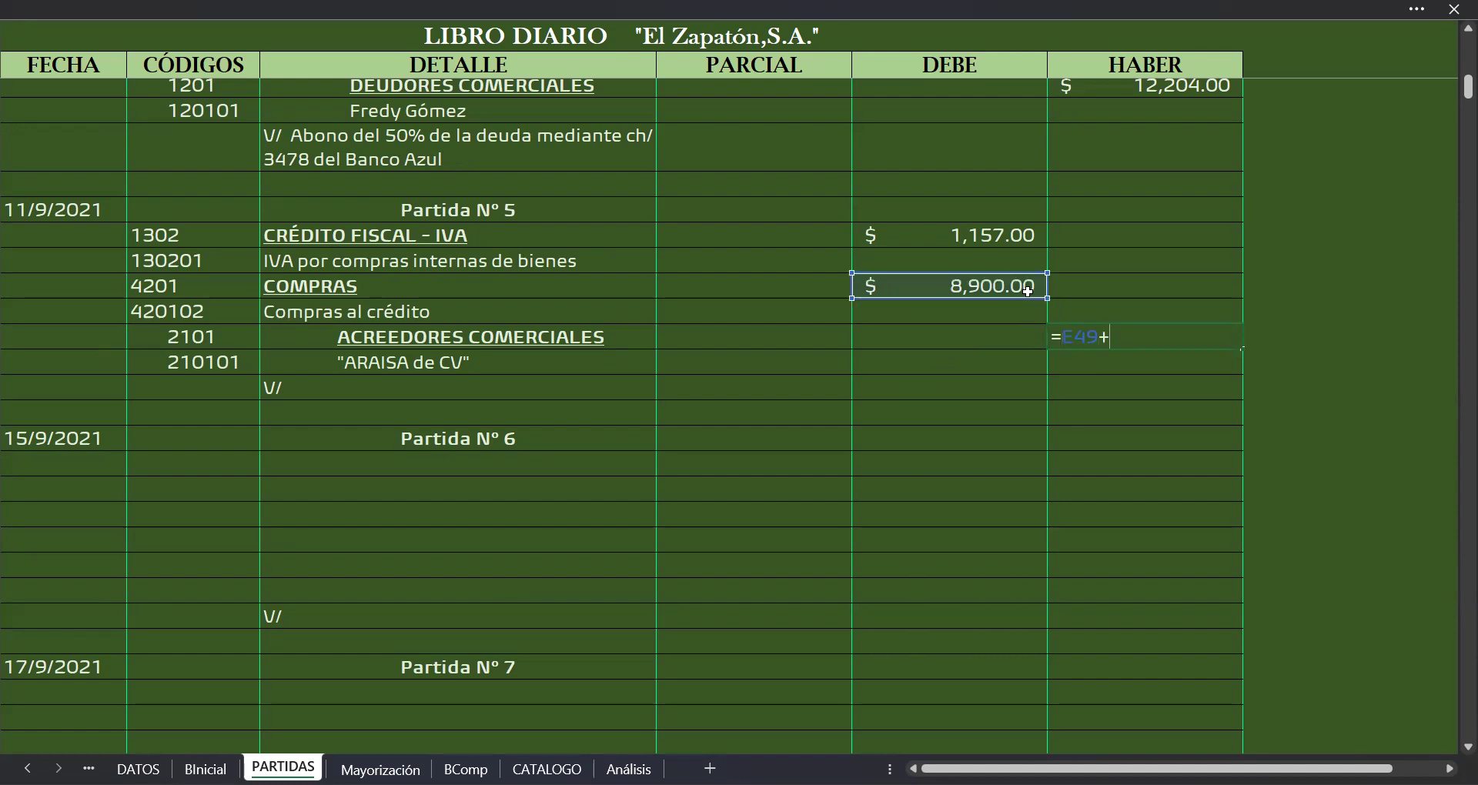
click(977, 246)
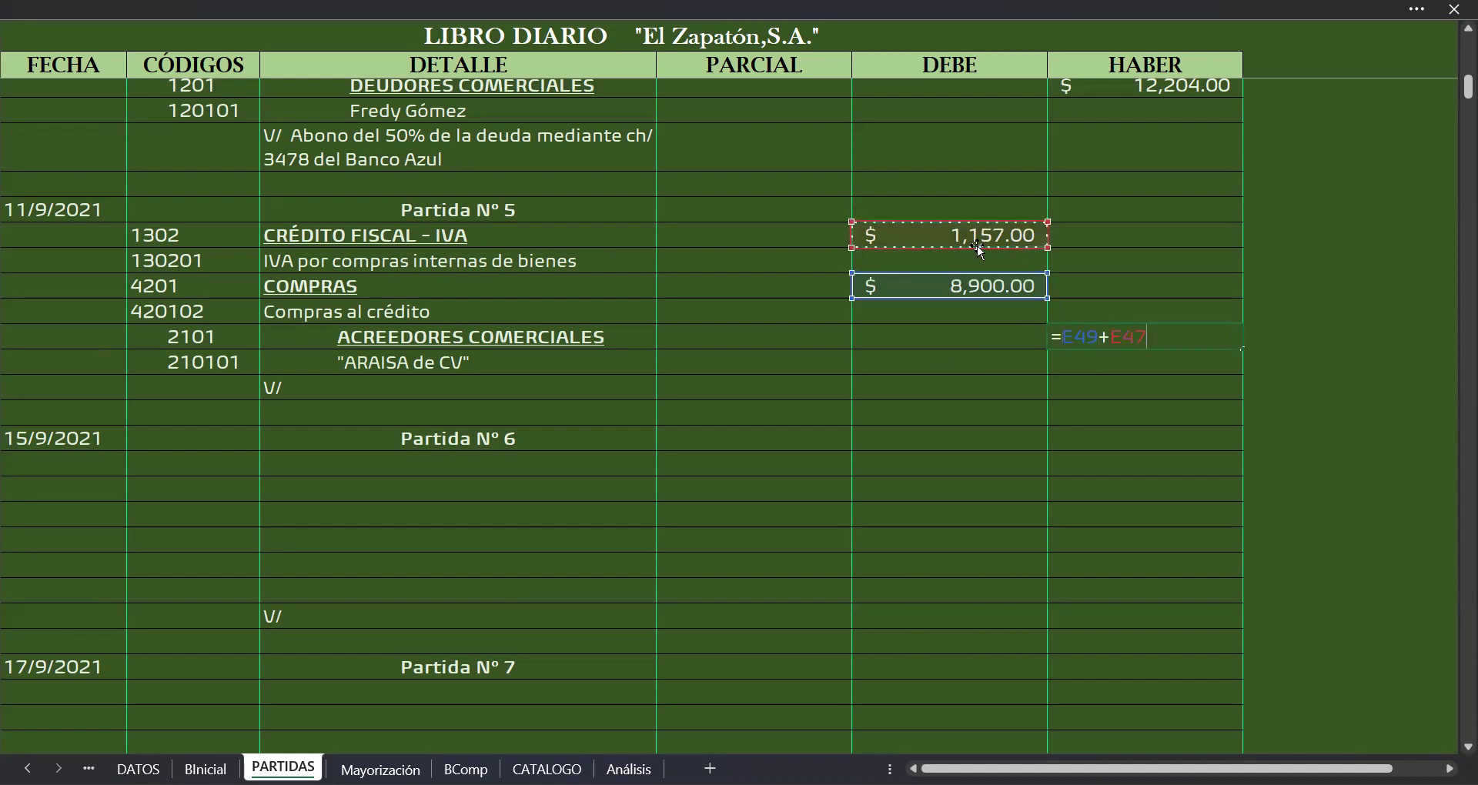
key(Return)
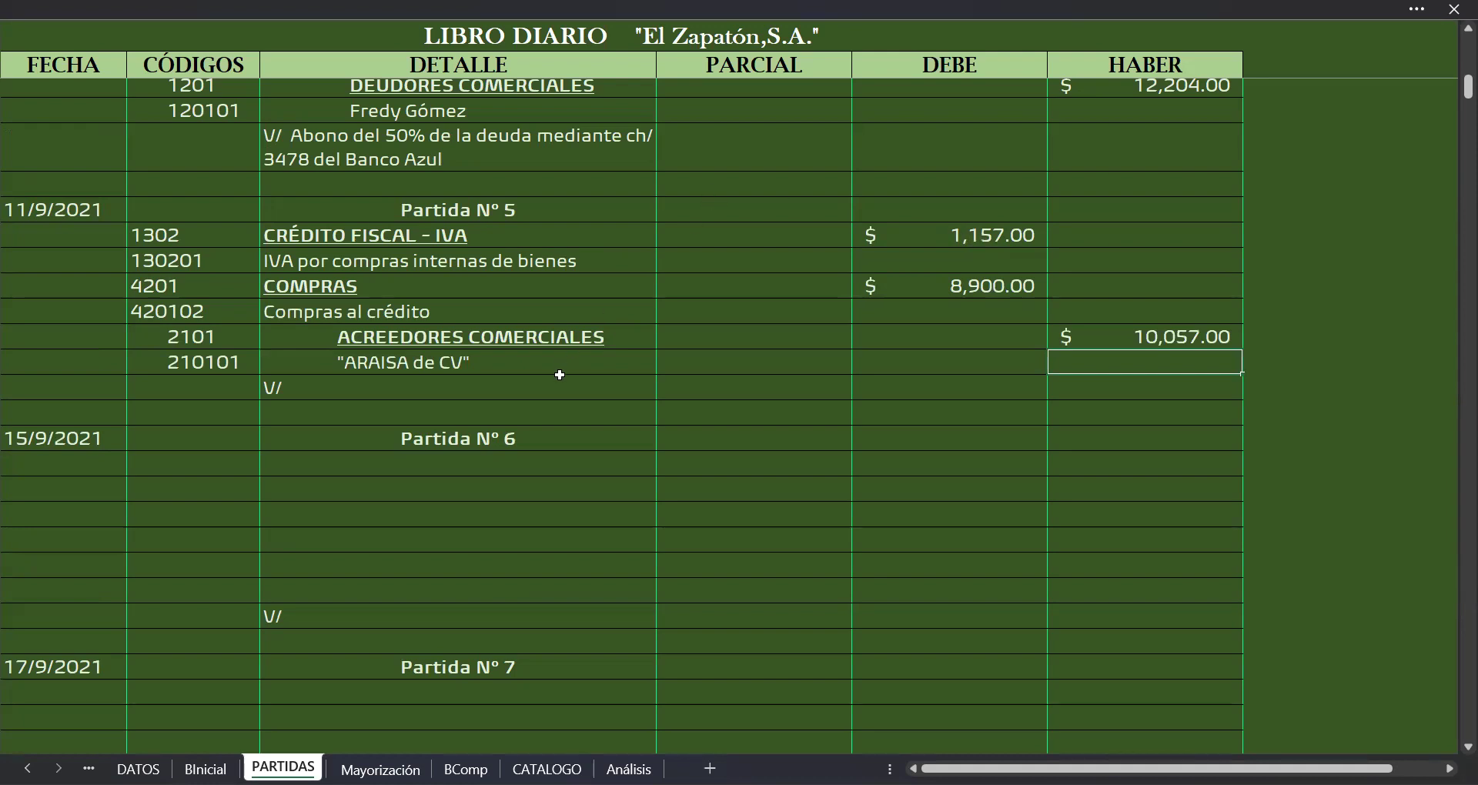
click(548, 391)
Enter the concept 'V/ Compra de mercadería al crédito según CCF 487.' for Partida 5.
double_click(548, 391)
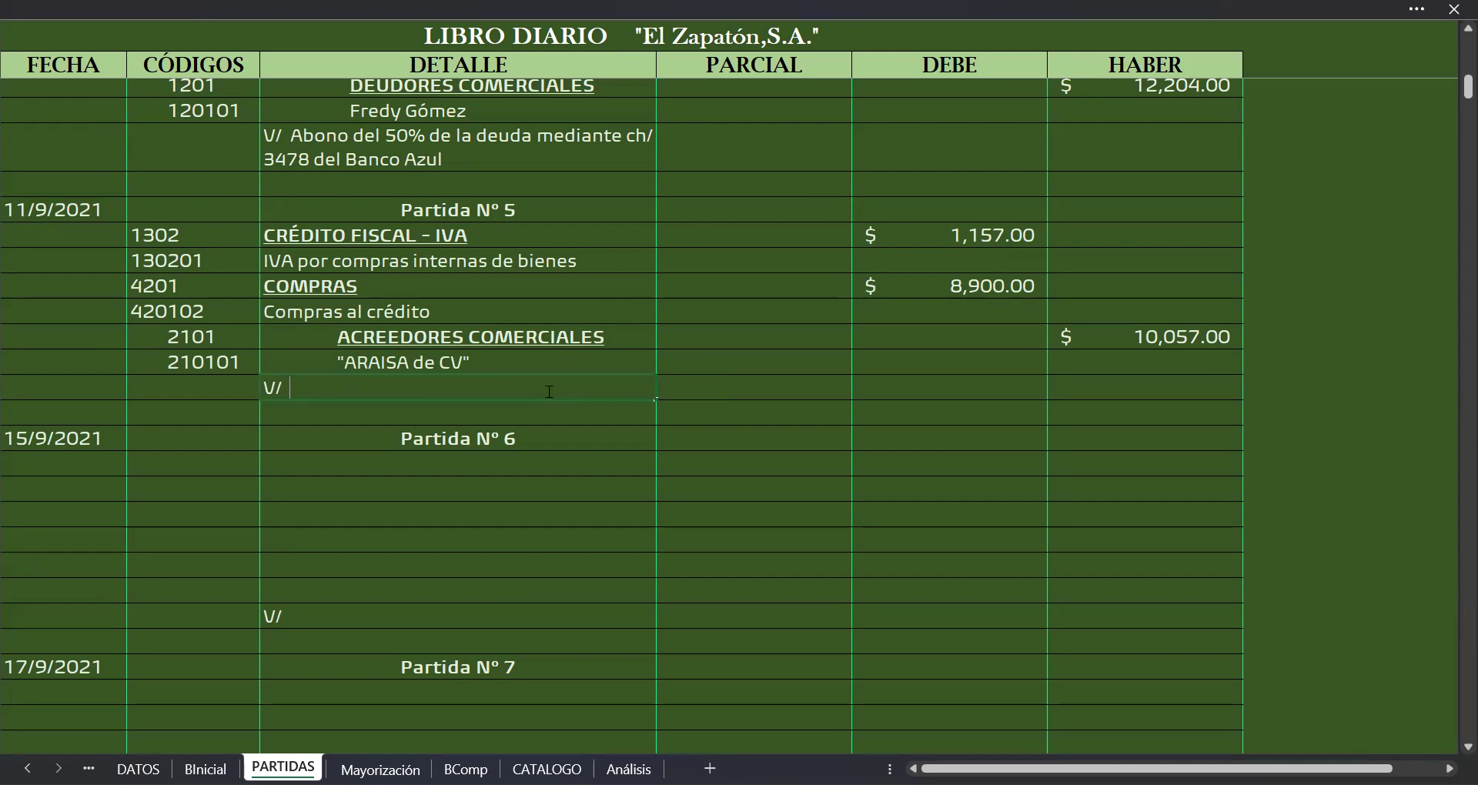
text(Compra de mercad)
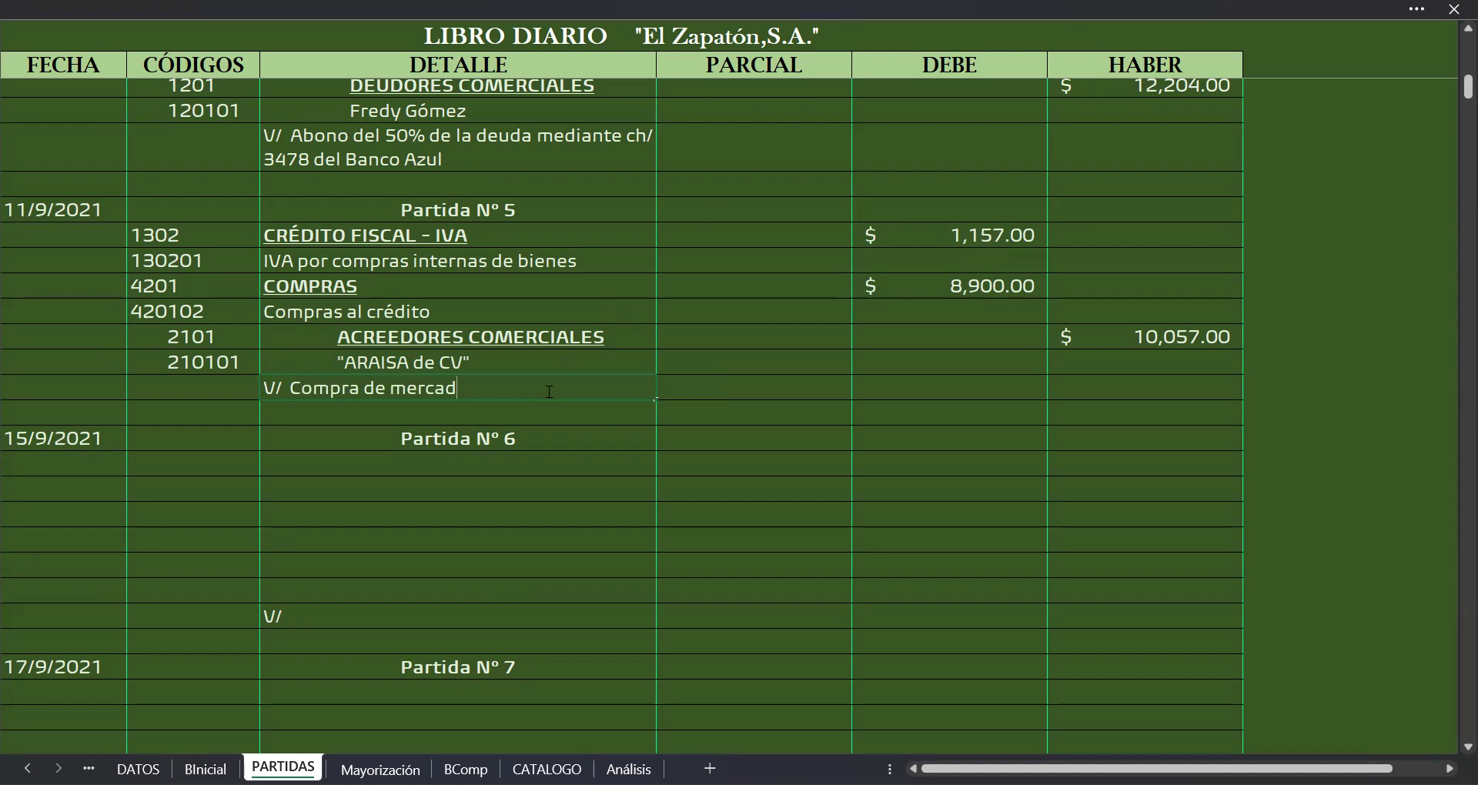
text(ería al crédito s)
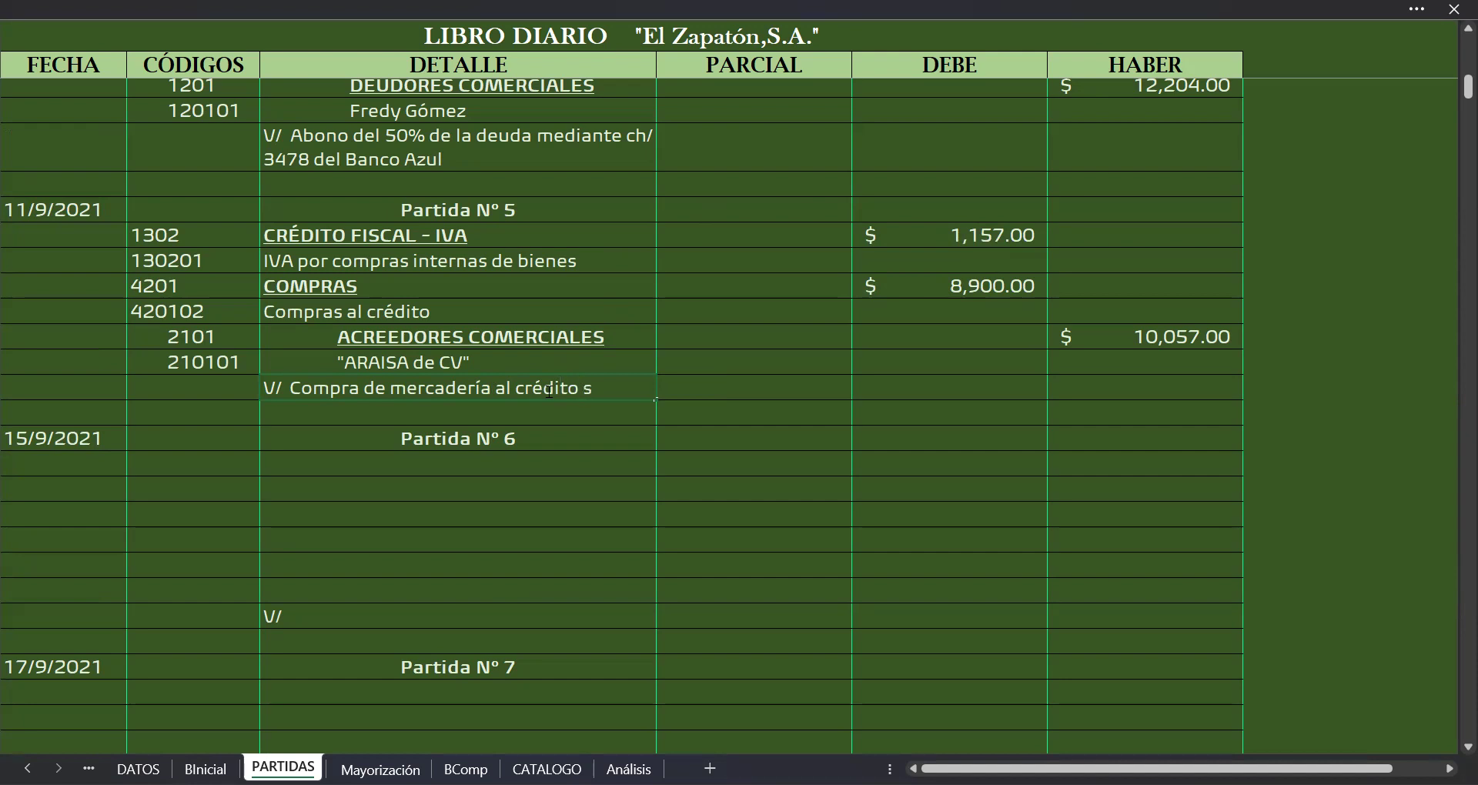
text(egún CCF)
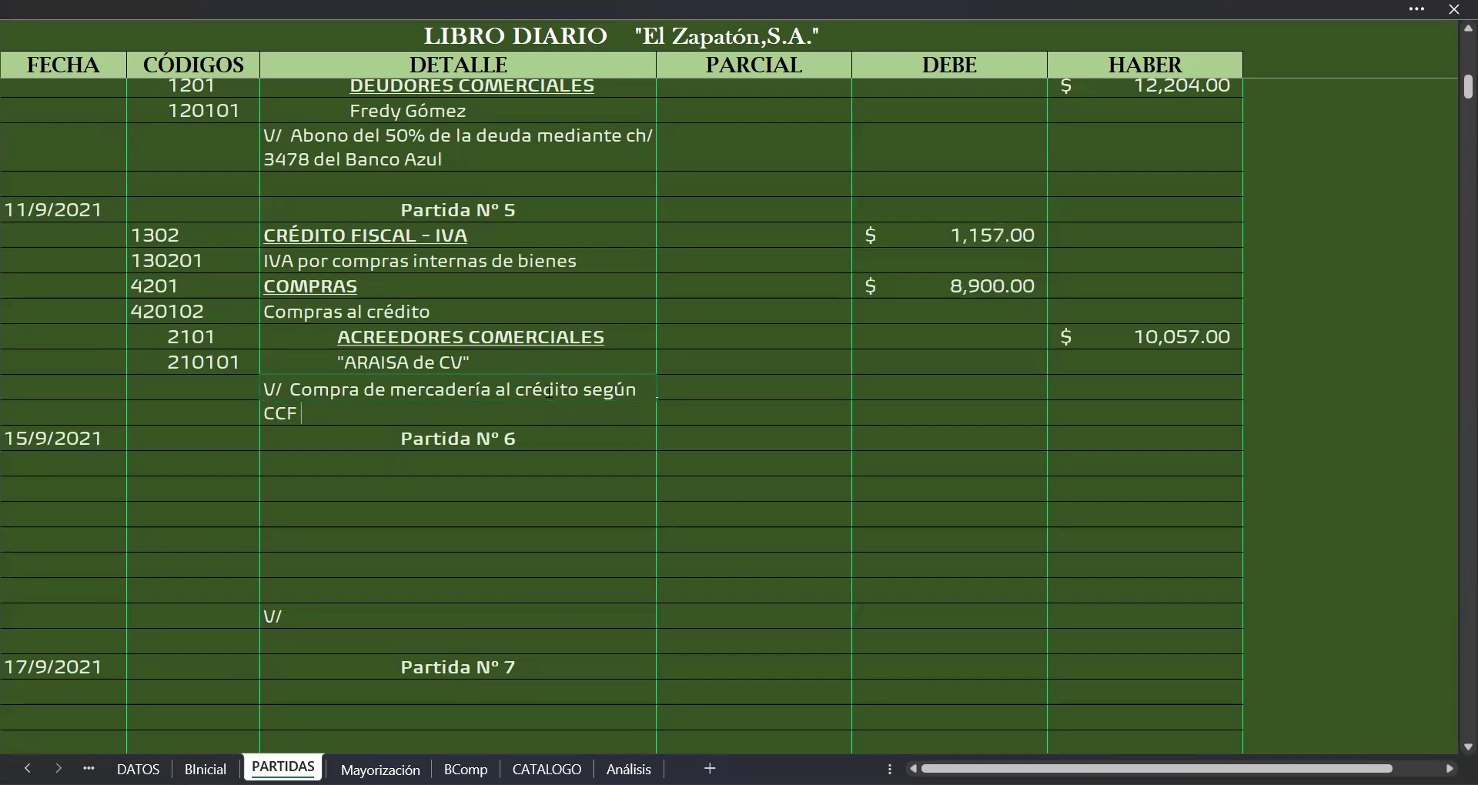
text( 487.)
key(Return)
click(752, 418)
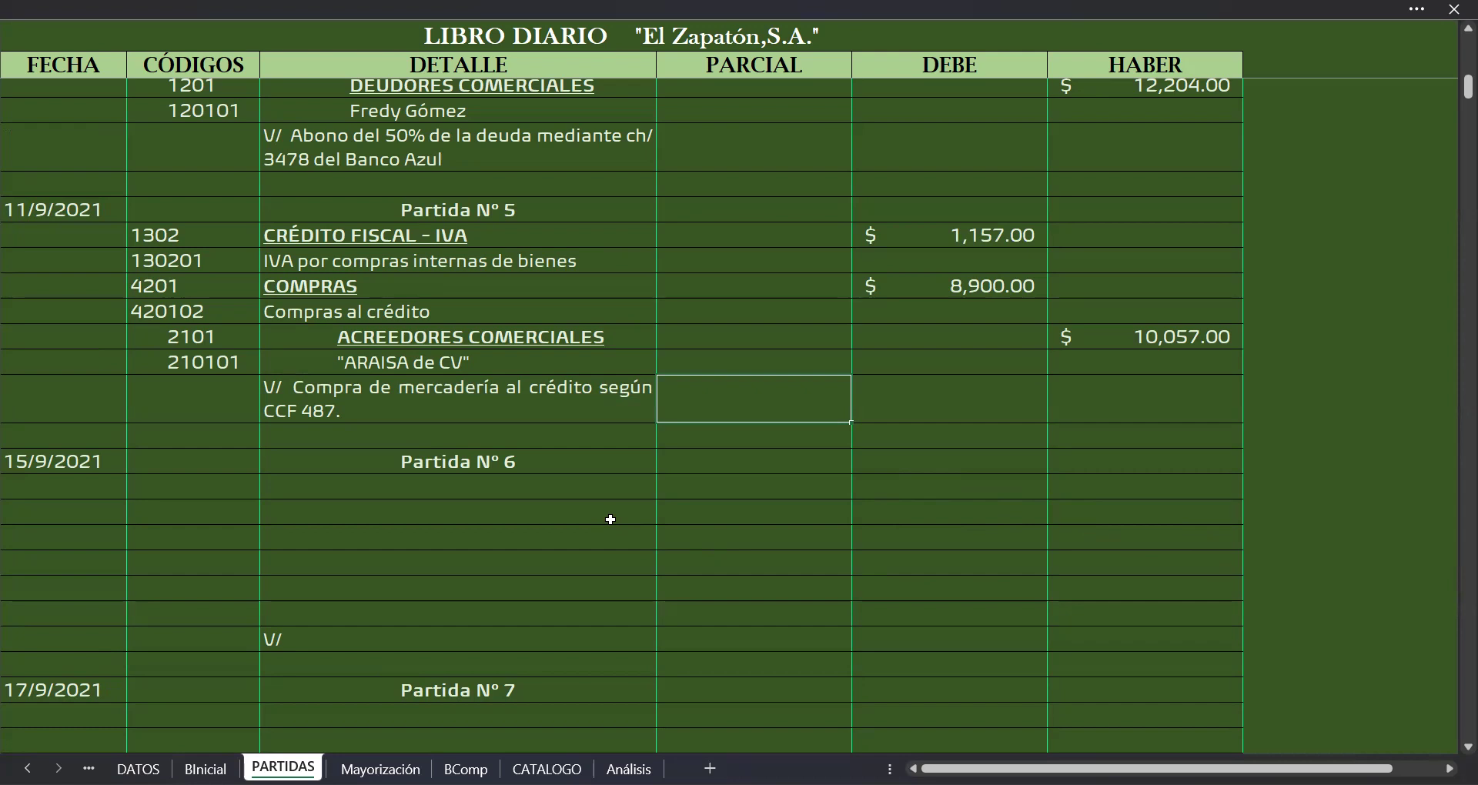
click(583, 487)
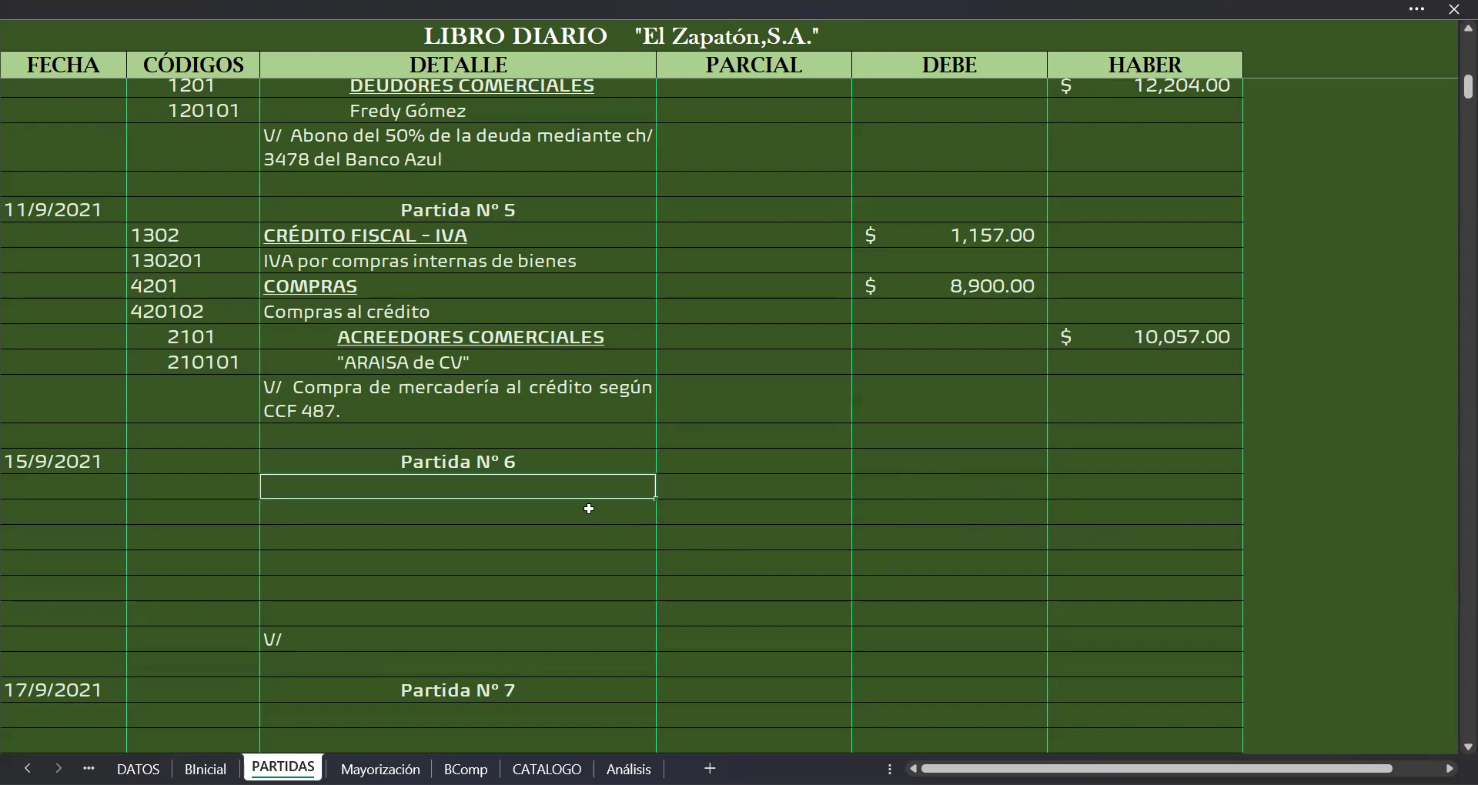
click(184, 487)
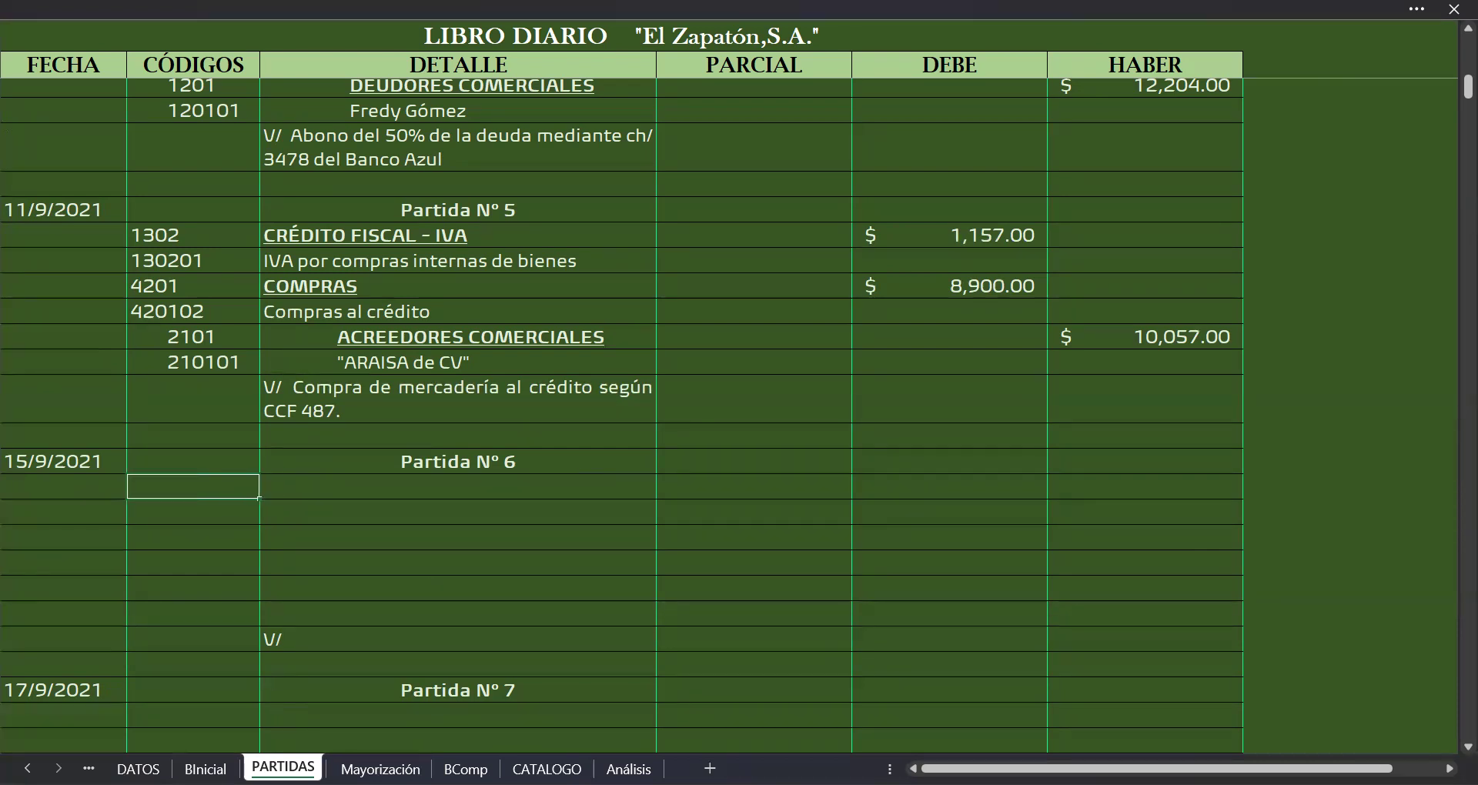
Review the ledger T-accounts on the Mayorización sheet.
click(380, 769)
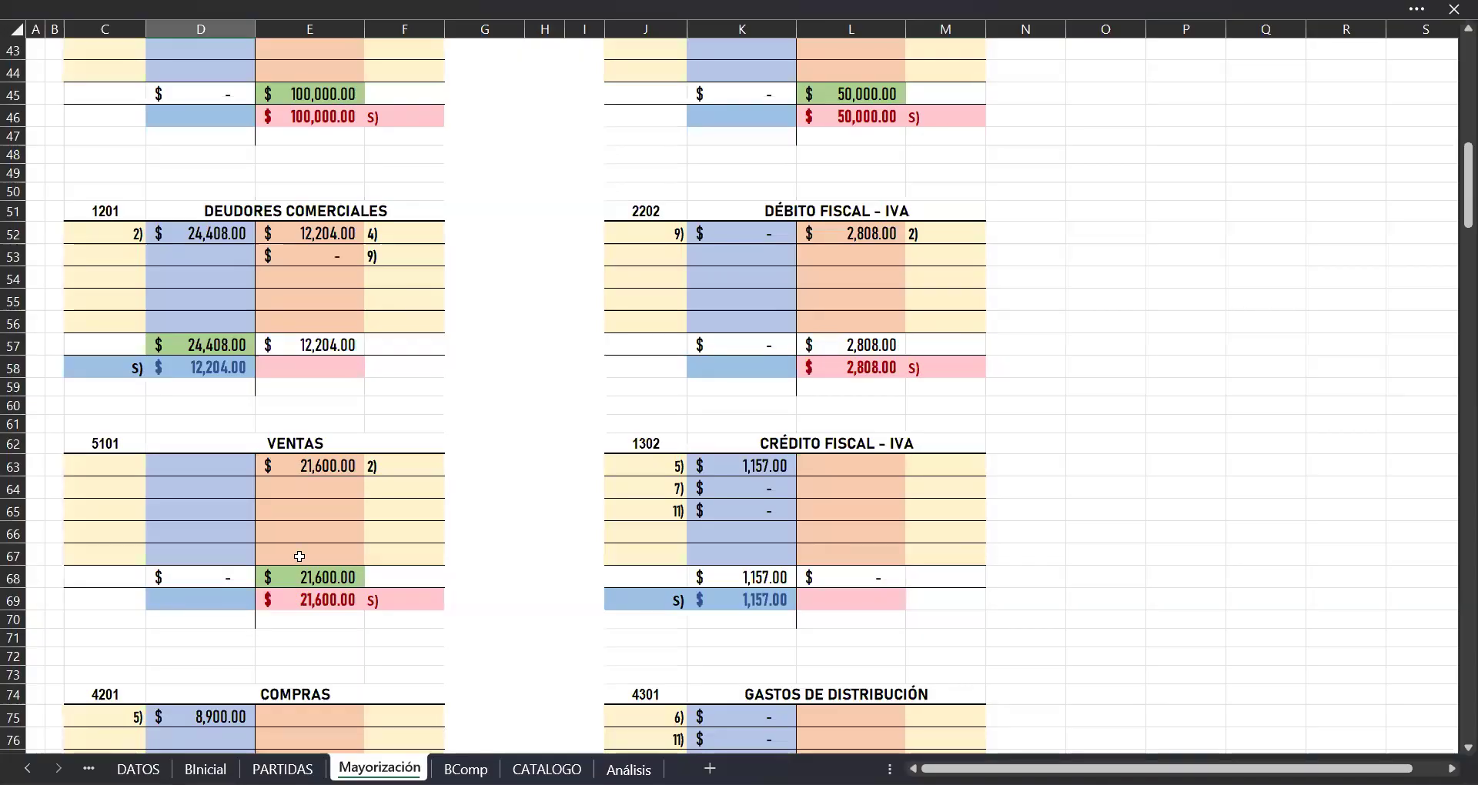
scroll(300, 556, down, 3)
scroll(300, 556, up, 1)
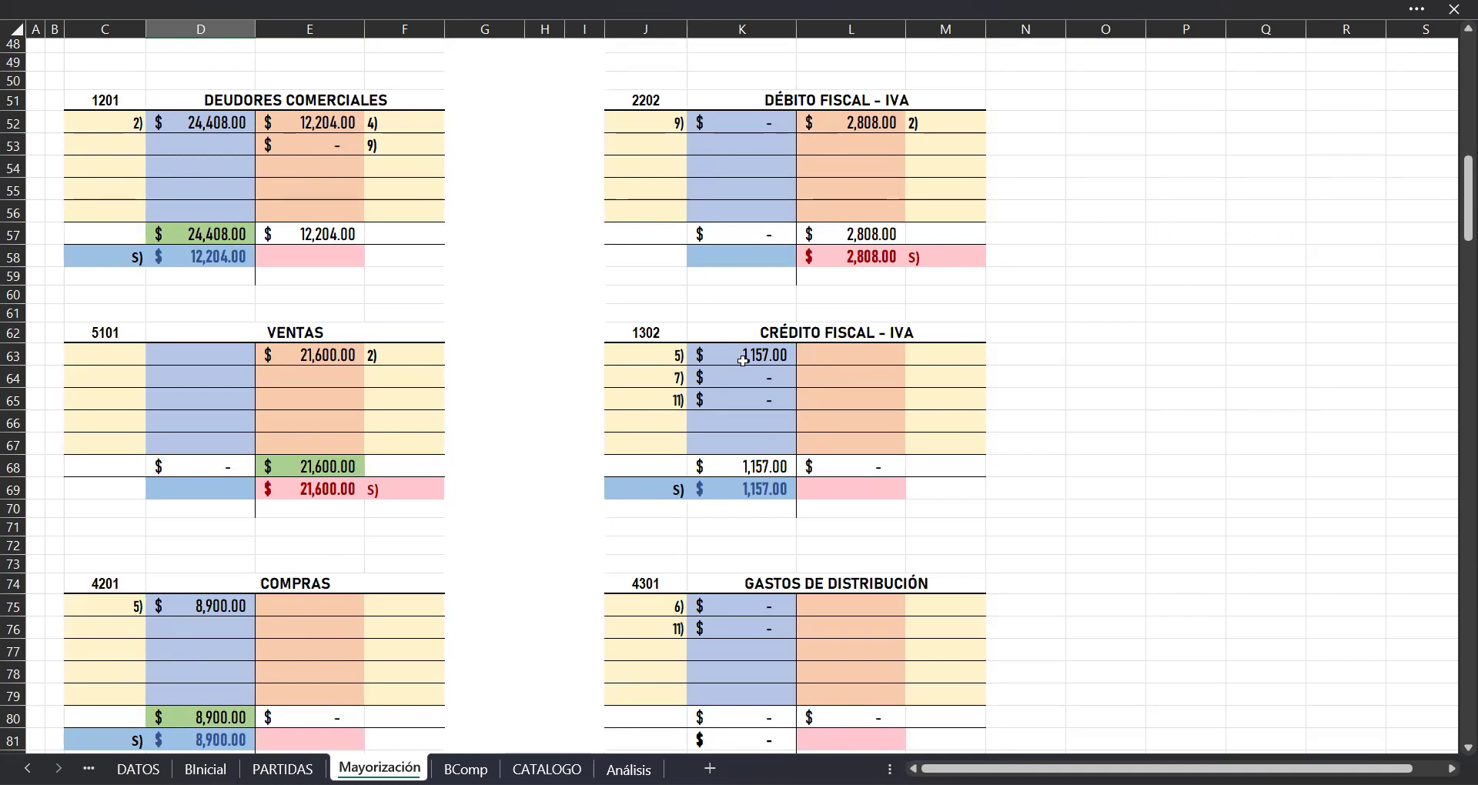
scroll(743, 360, up, 1)
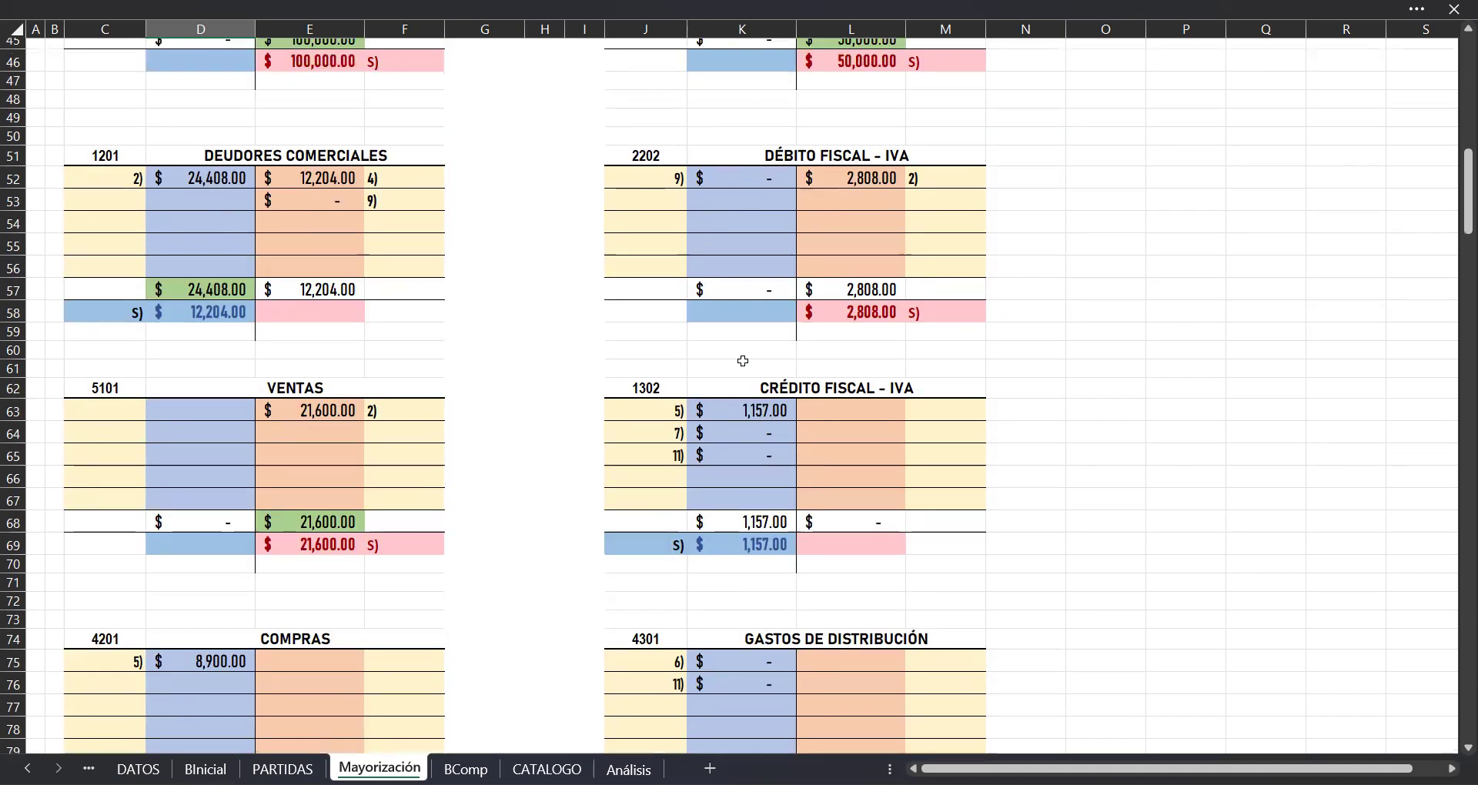
scroll(742, 360, up, 2)
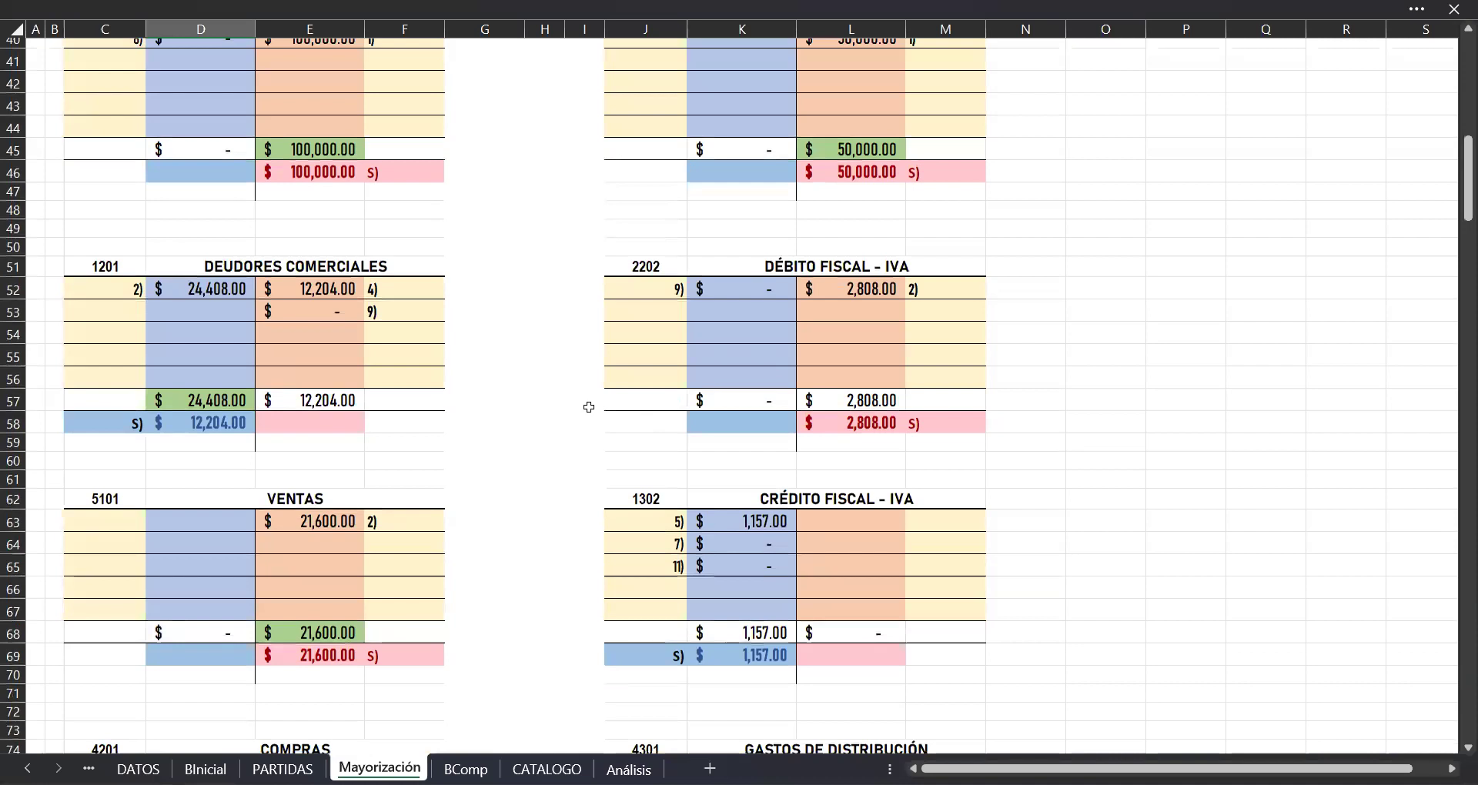
scroll(589, 406, down, 5)
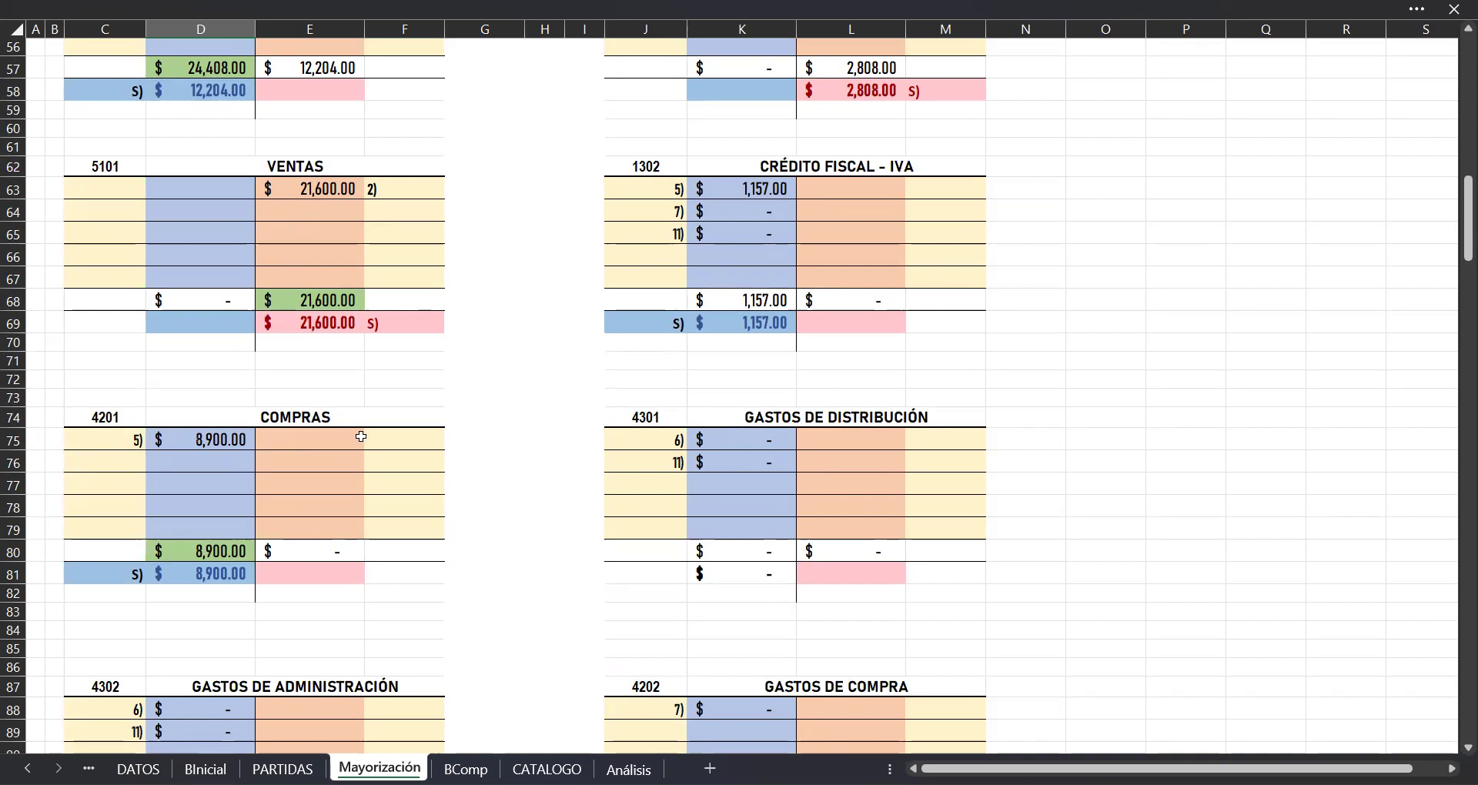
scroll(458, 446, up, 1)
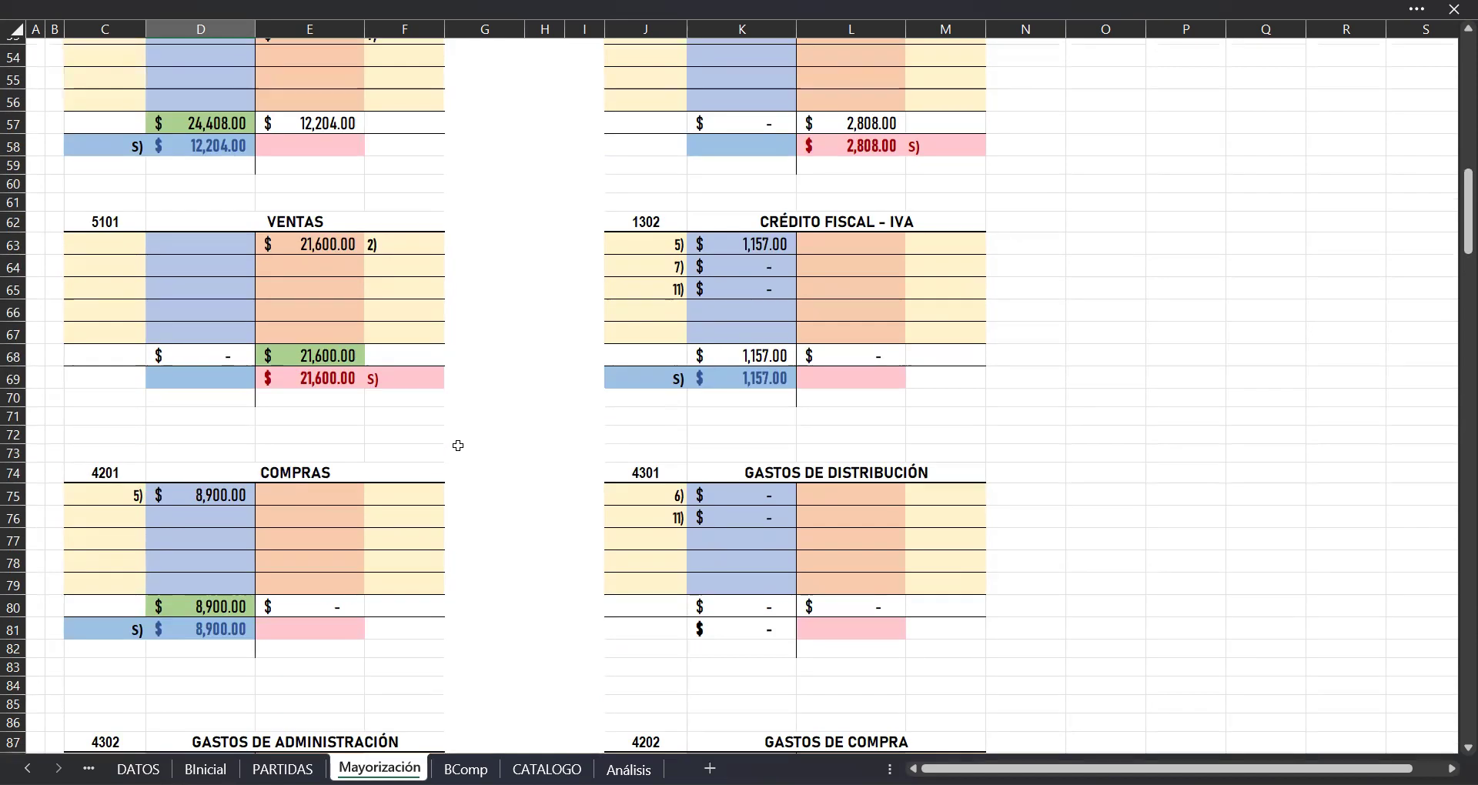
scroll(459, 445, up, 5)
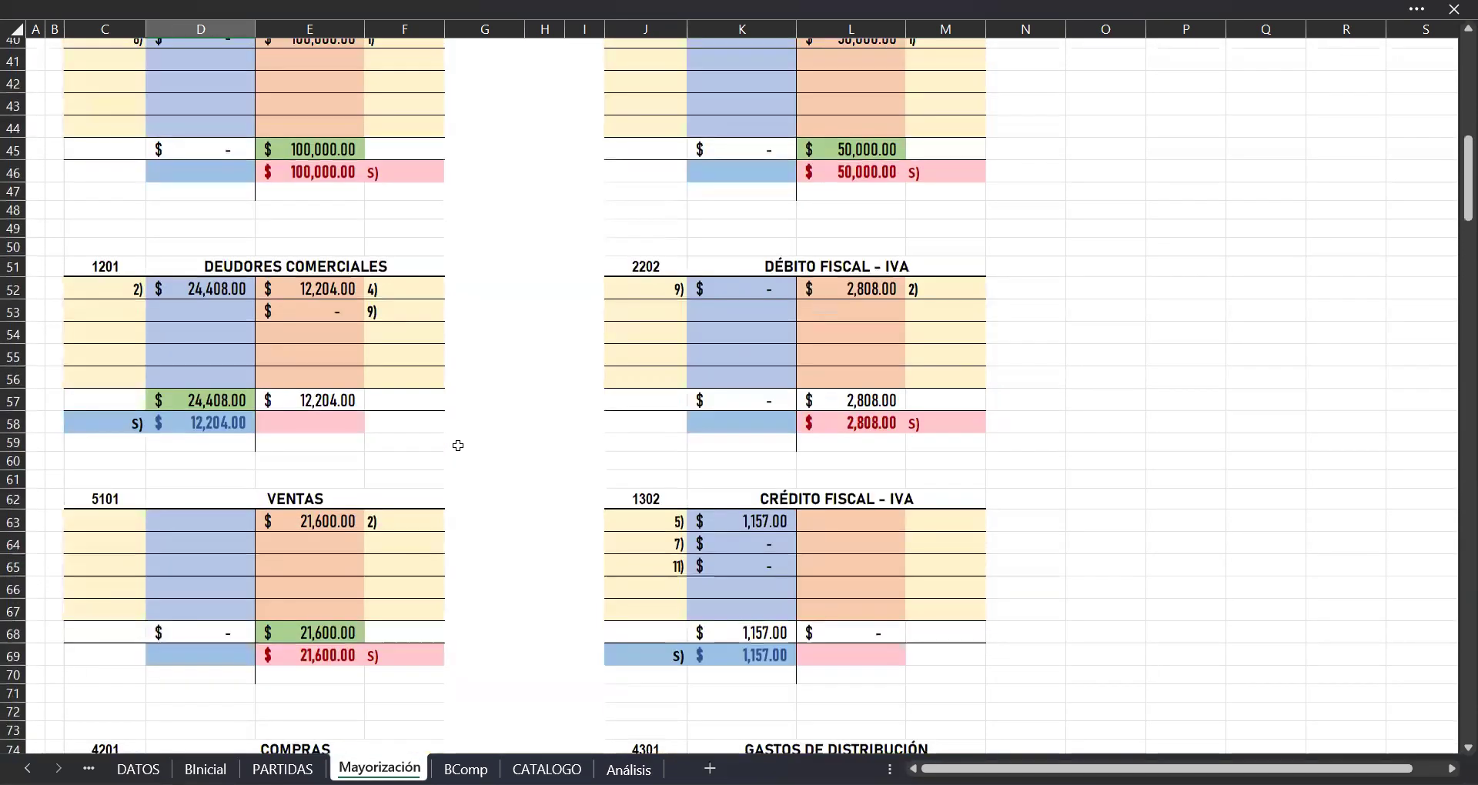
scroll(458, 446, up, 8)
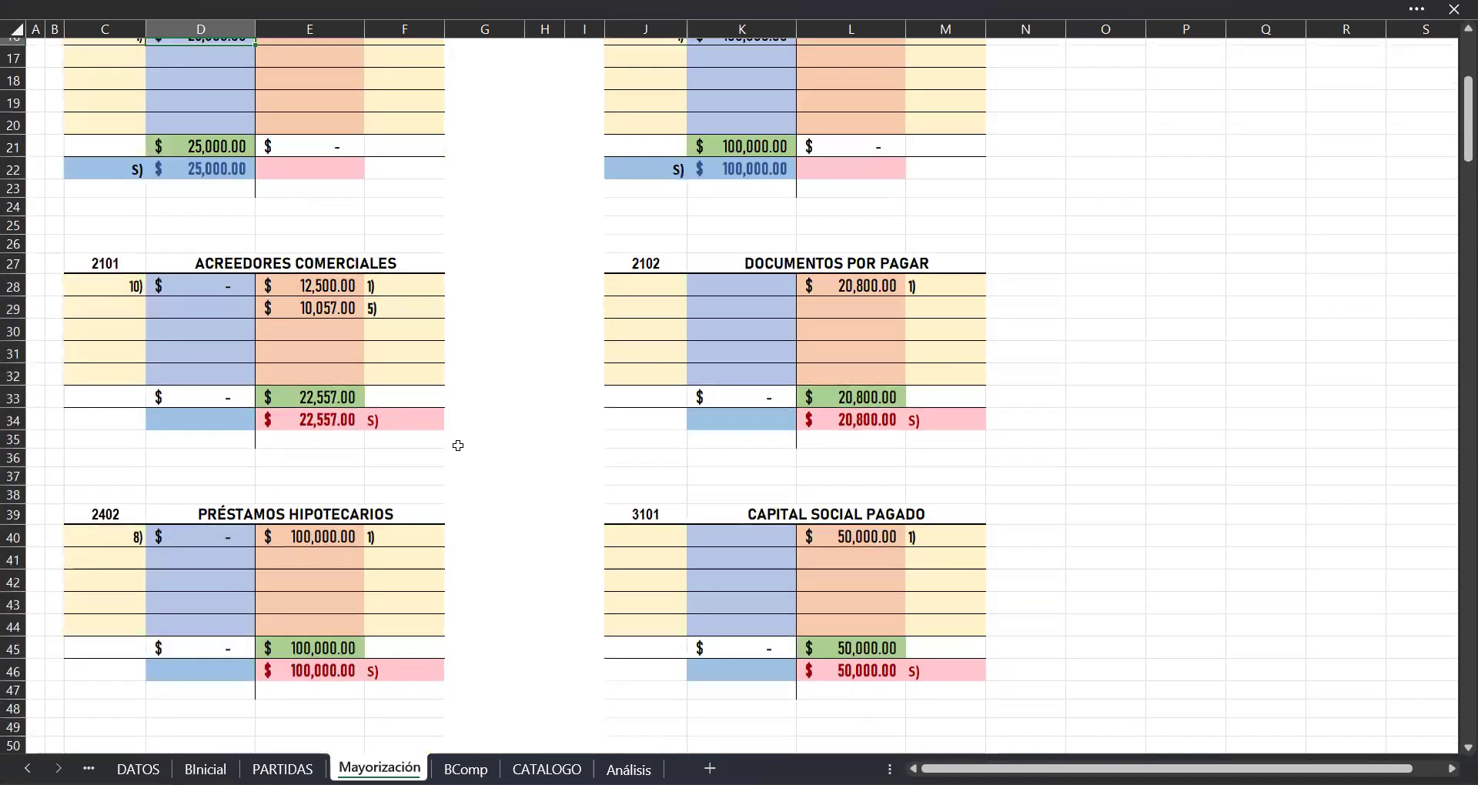
scroll(458, 446, up, 3)
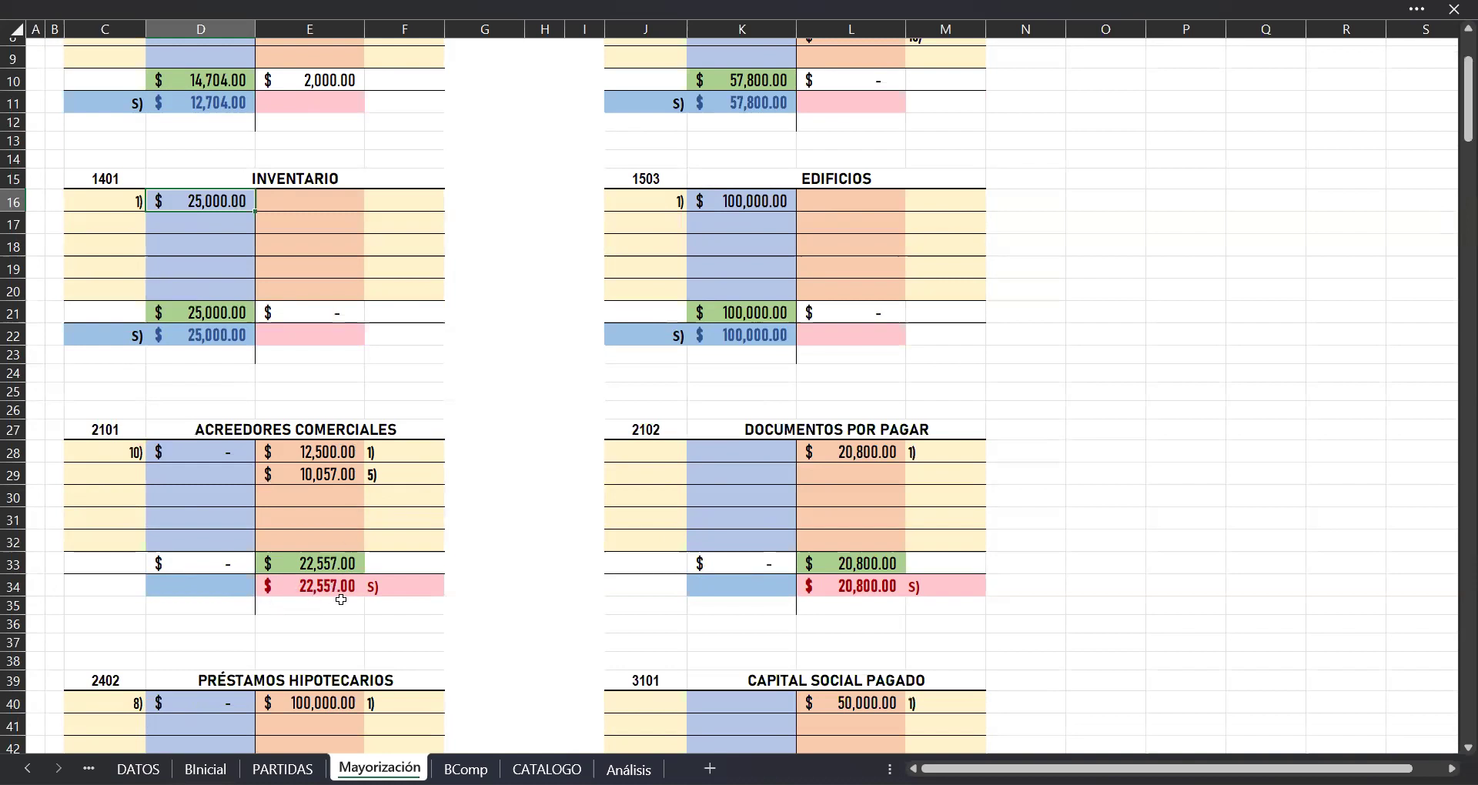
Check the Acreedores Comerciales total and the INVENTARIO 25,000.00 debit balance.
click(497, 556)
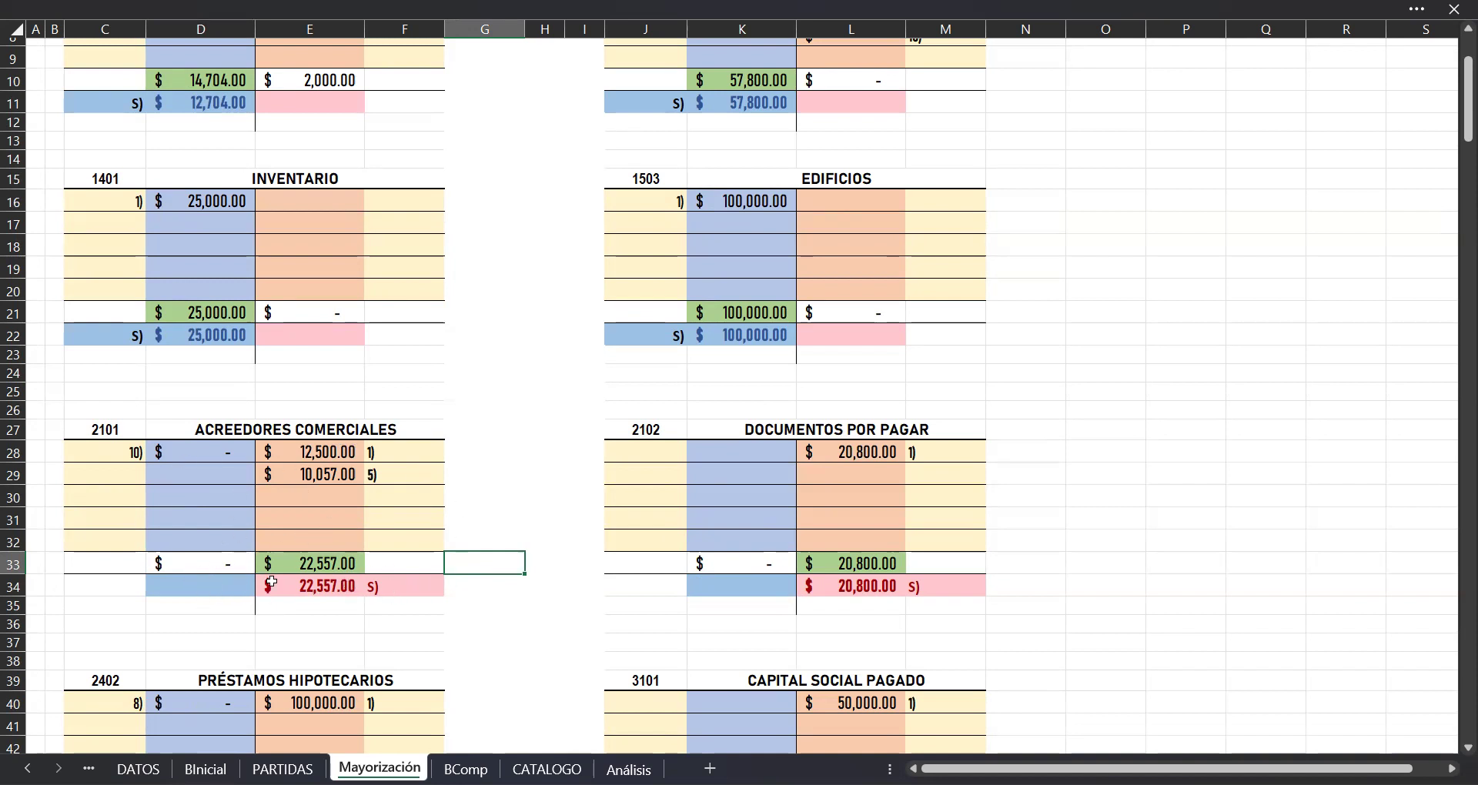
click(361, 617)
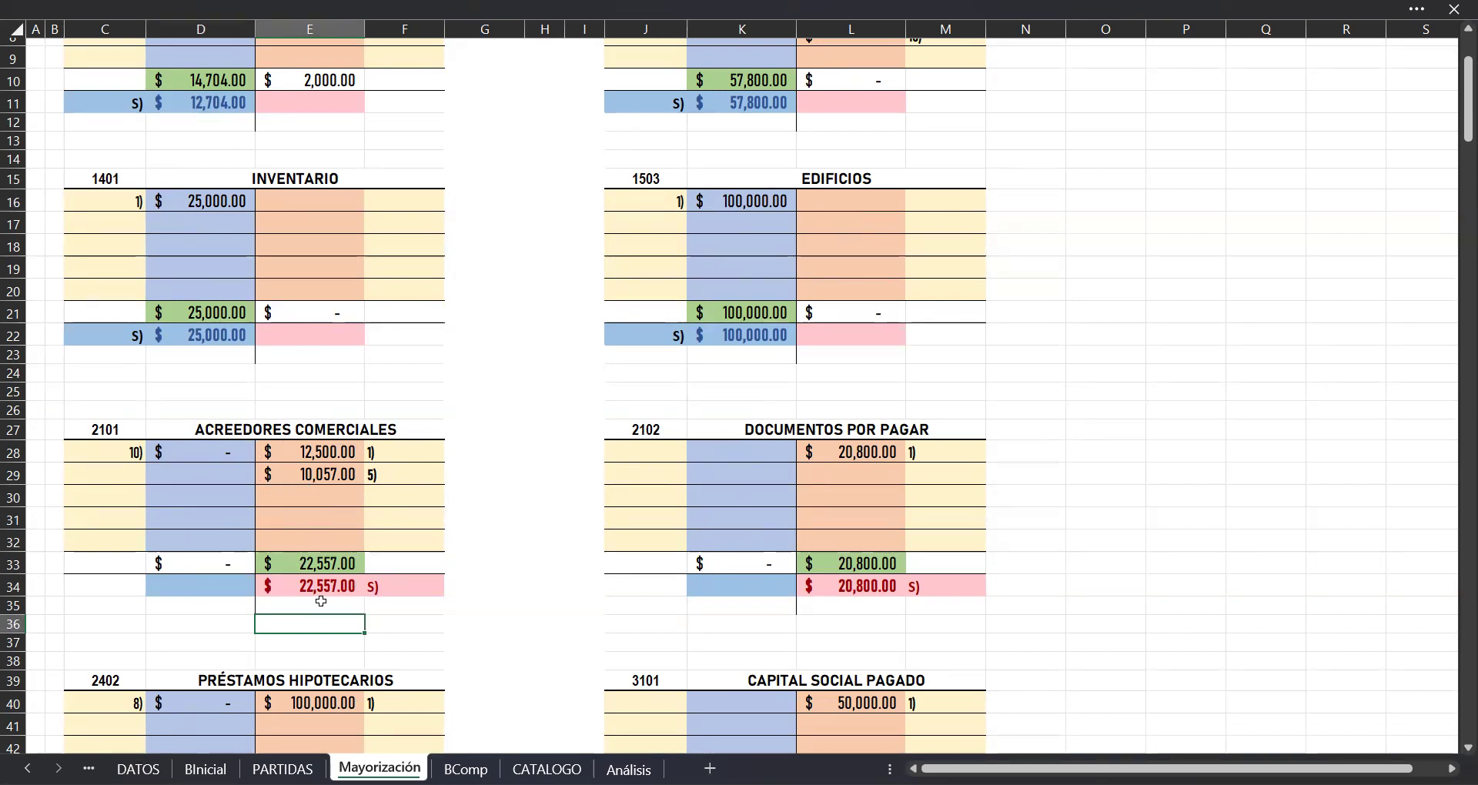
click(429, 605)
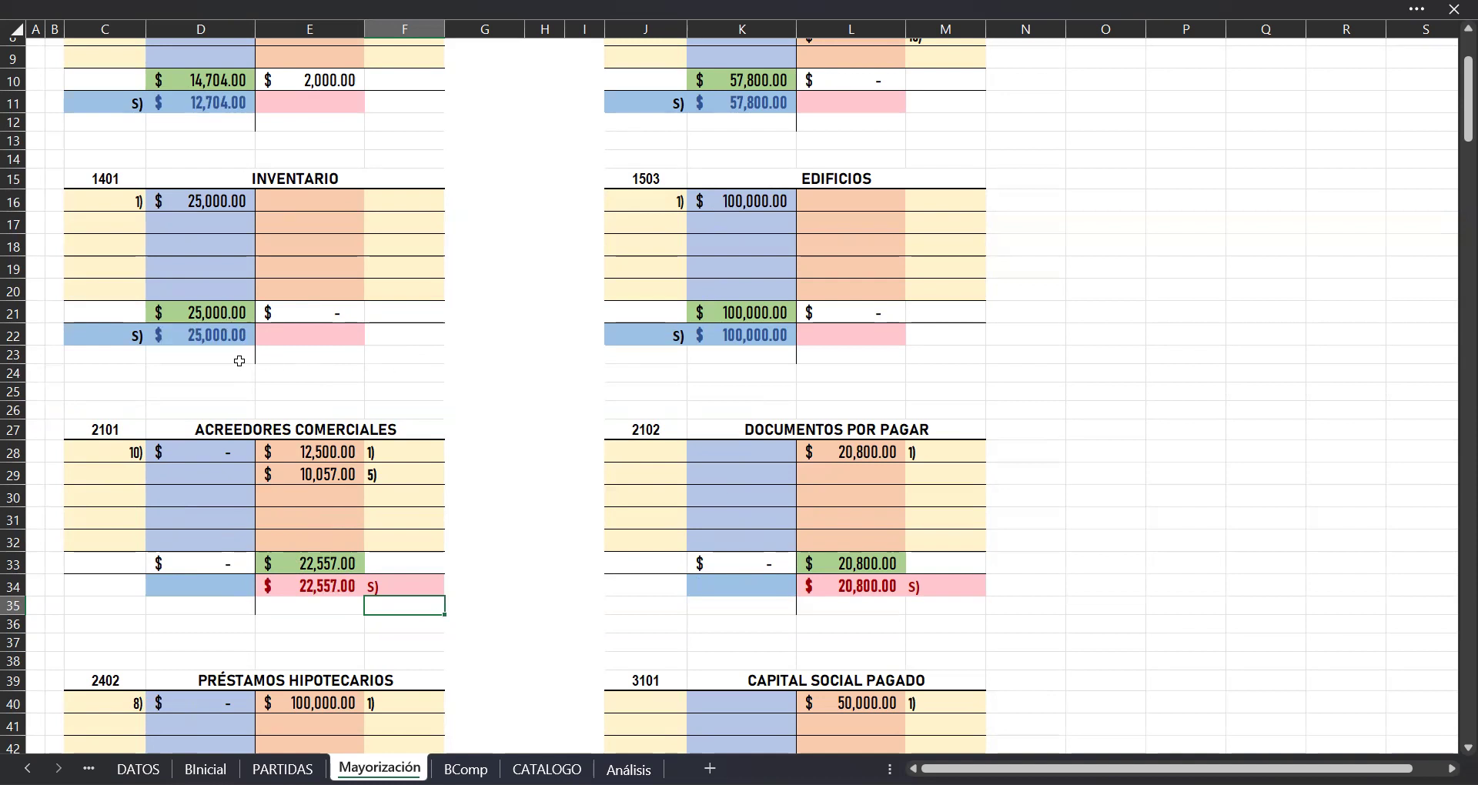
click(206, 337)
click(279, 332)
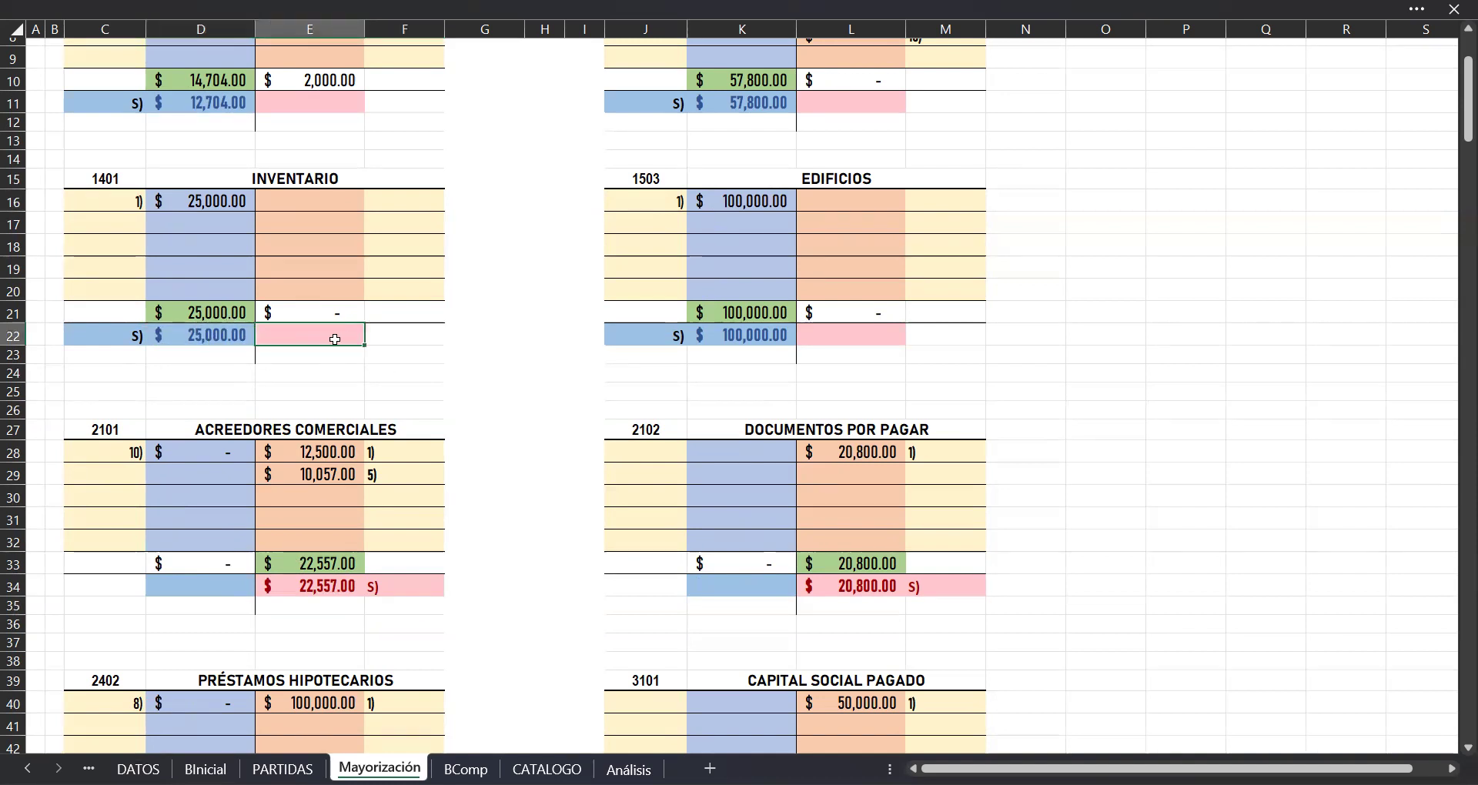
click(432, 396)
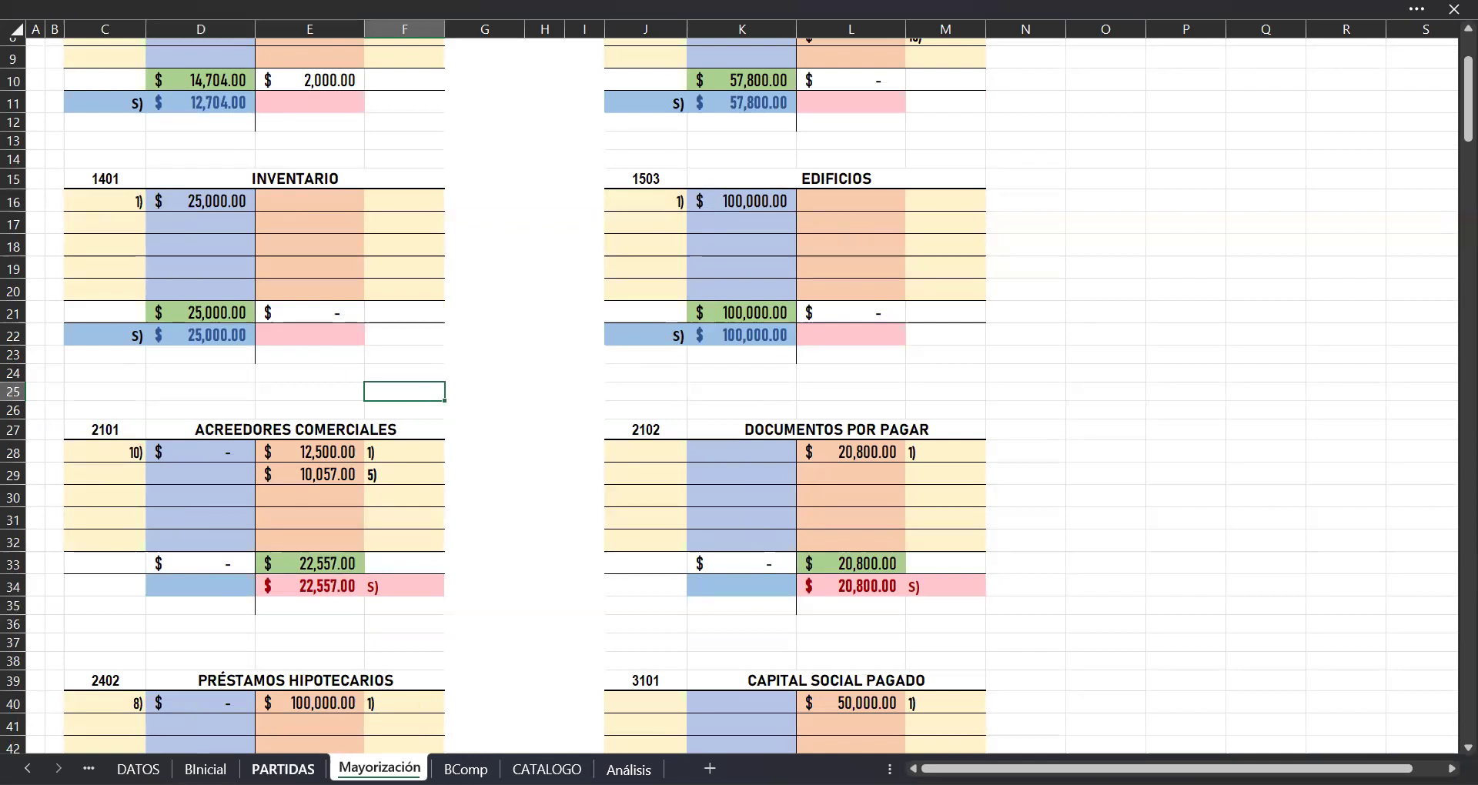
Return to PARTIDAS, then show the September transaction list on the DATOS sheet.
click(283, 769)
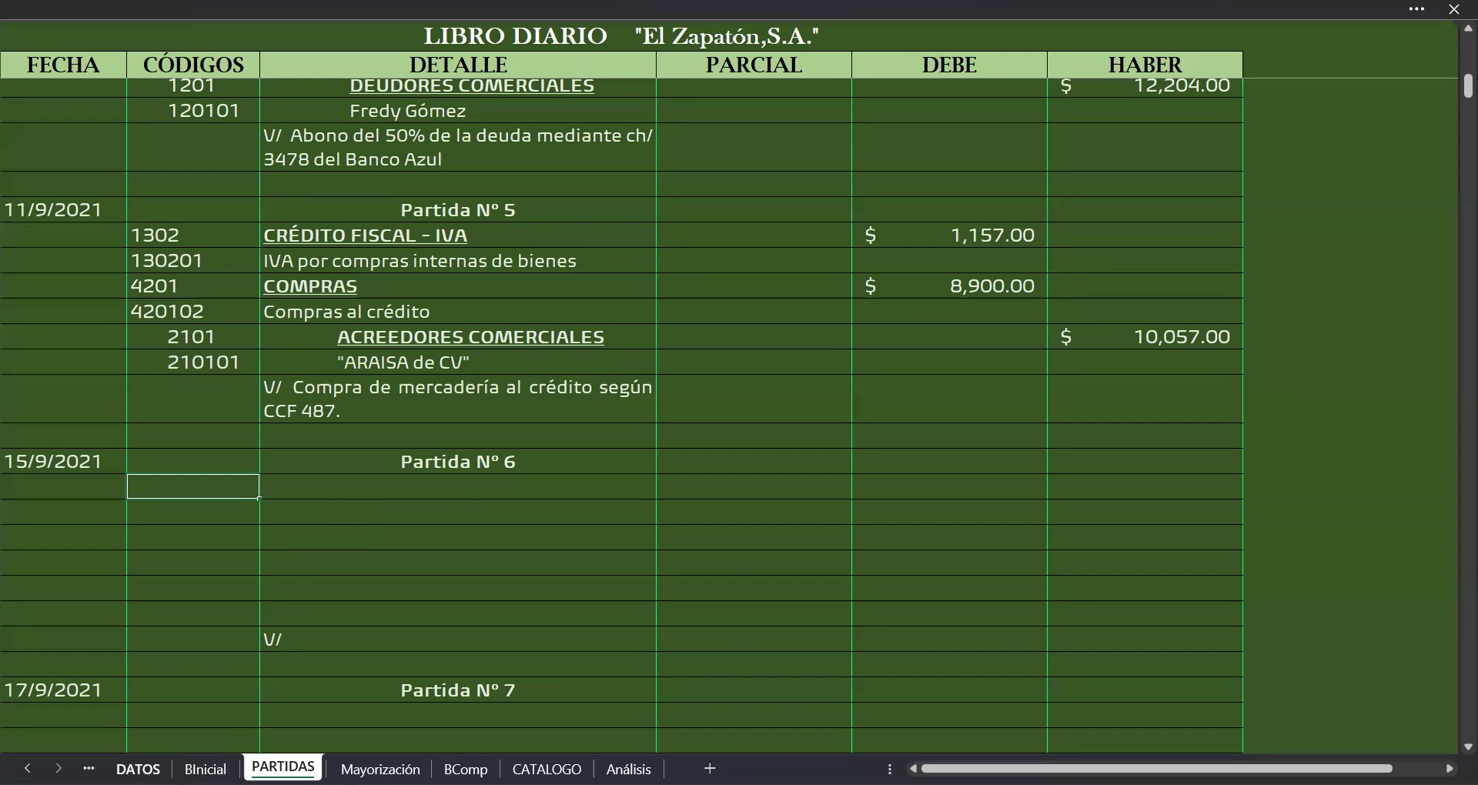
click(137, 769)
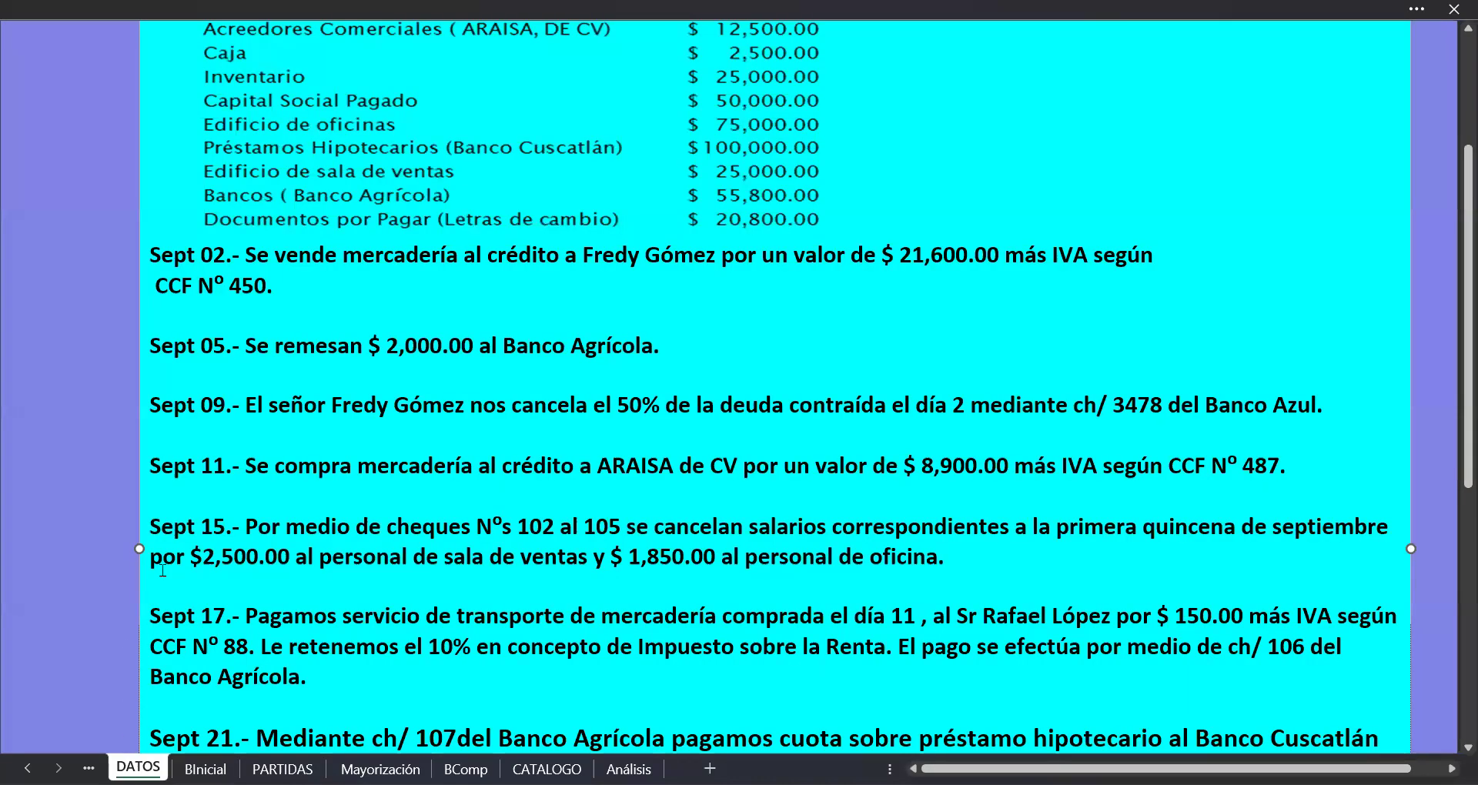
scroll(162, 571, down, 2)
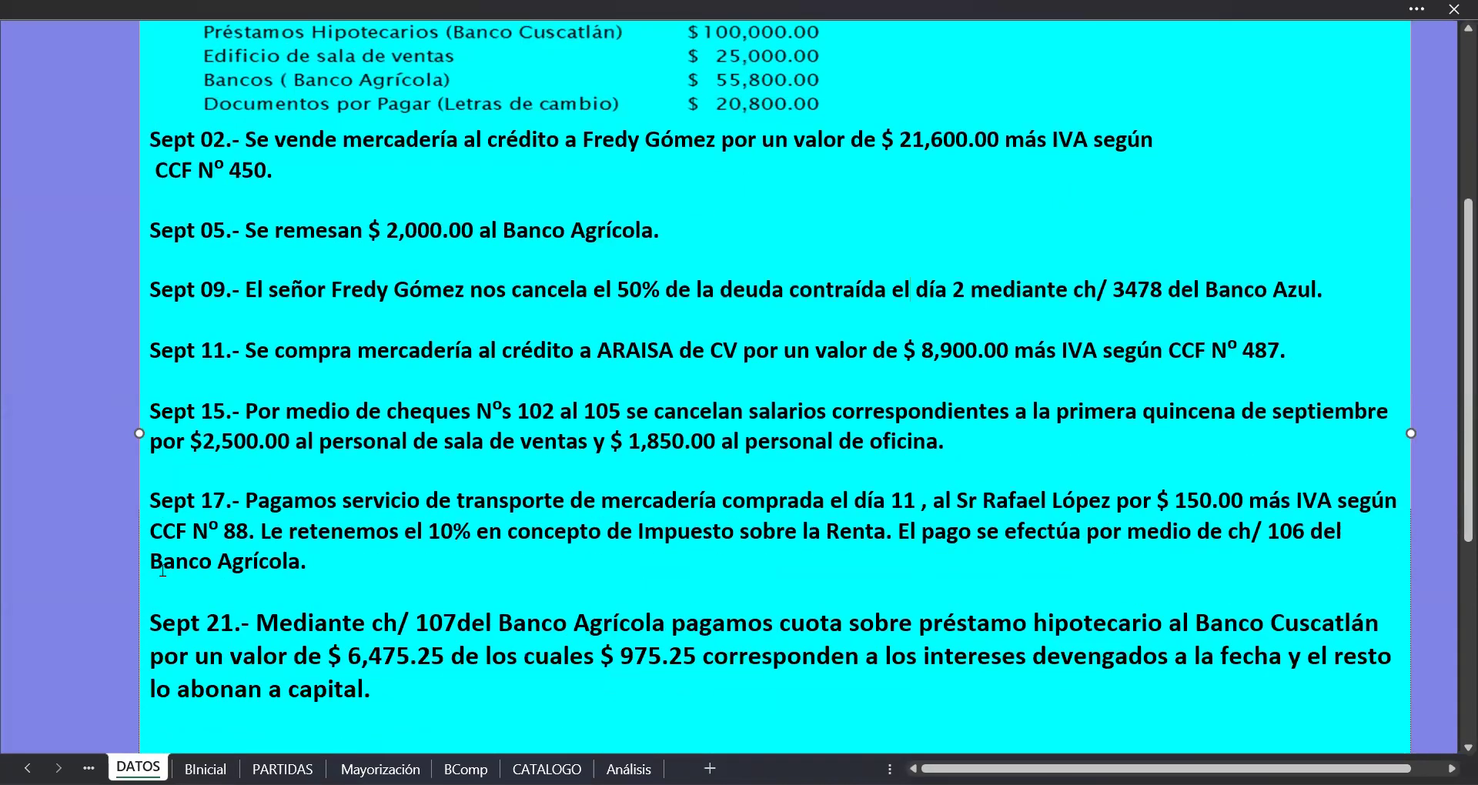
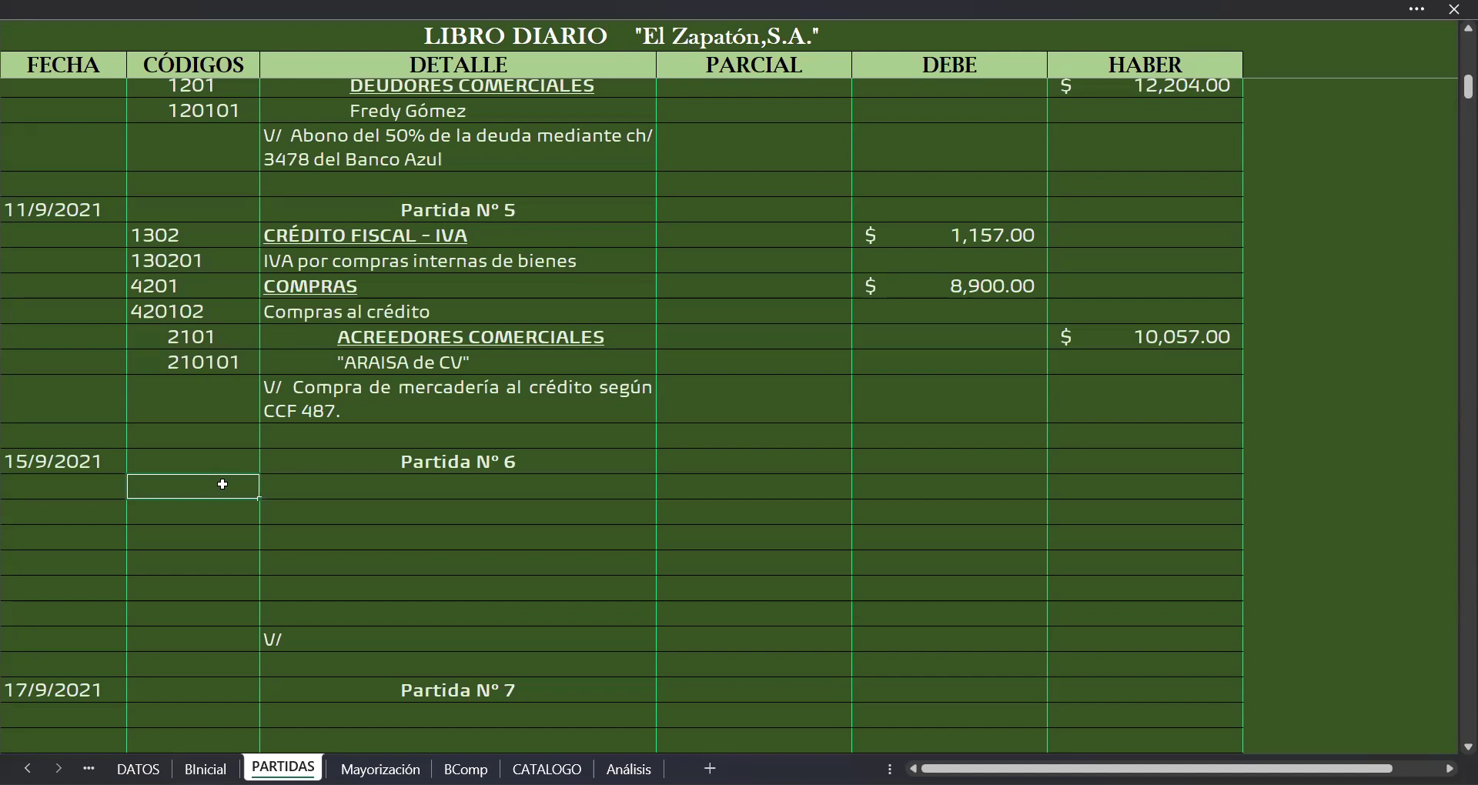
Enter account 4301 GASTOS DE DISTRIBUCIÓN and subaccount 430108 sueldos ordinarios under Partida Nº 6.
text(4301)
key(Return)
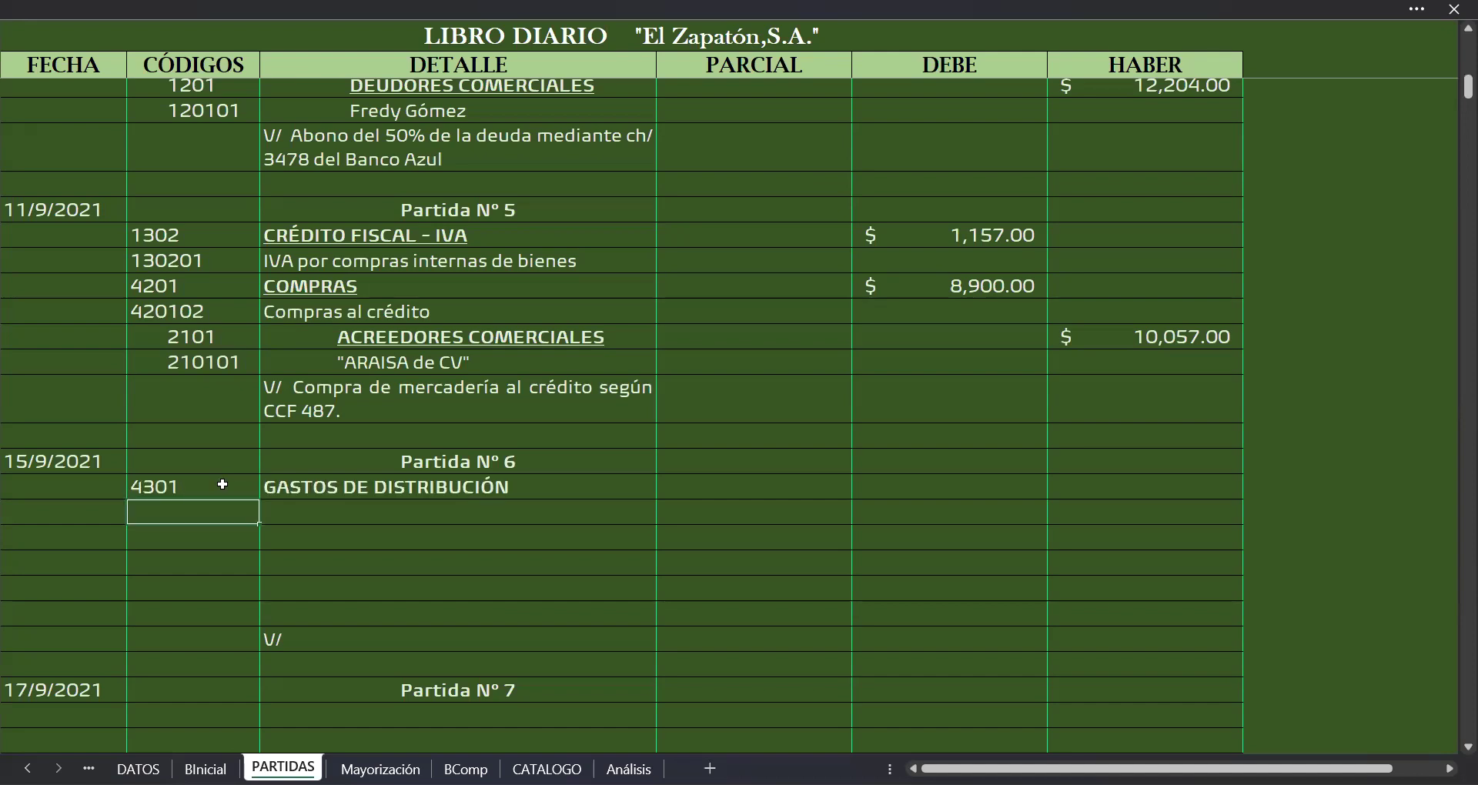
text(430108)
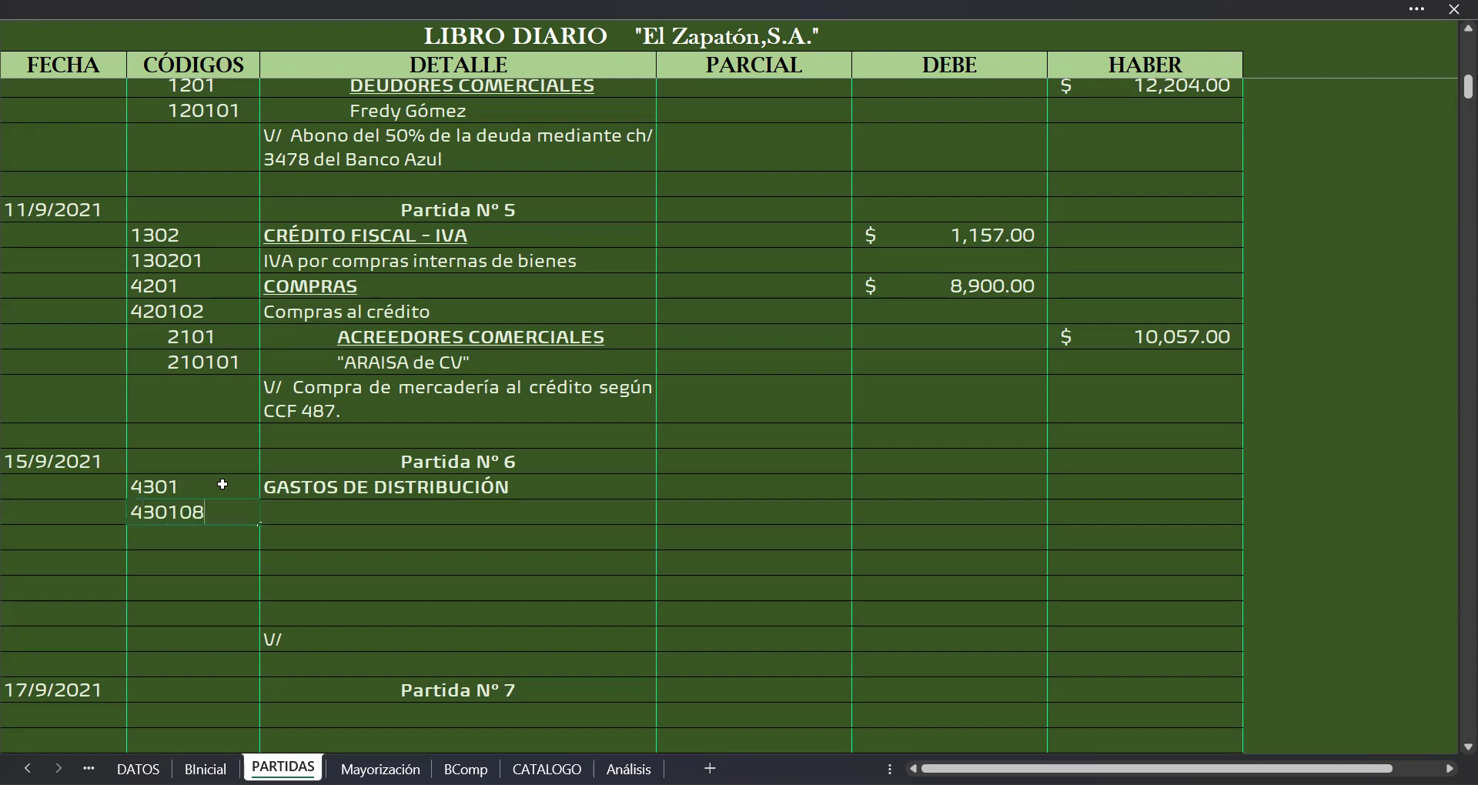
key(Return)
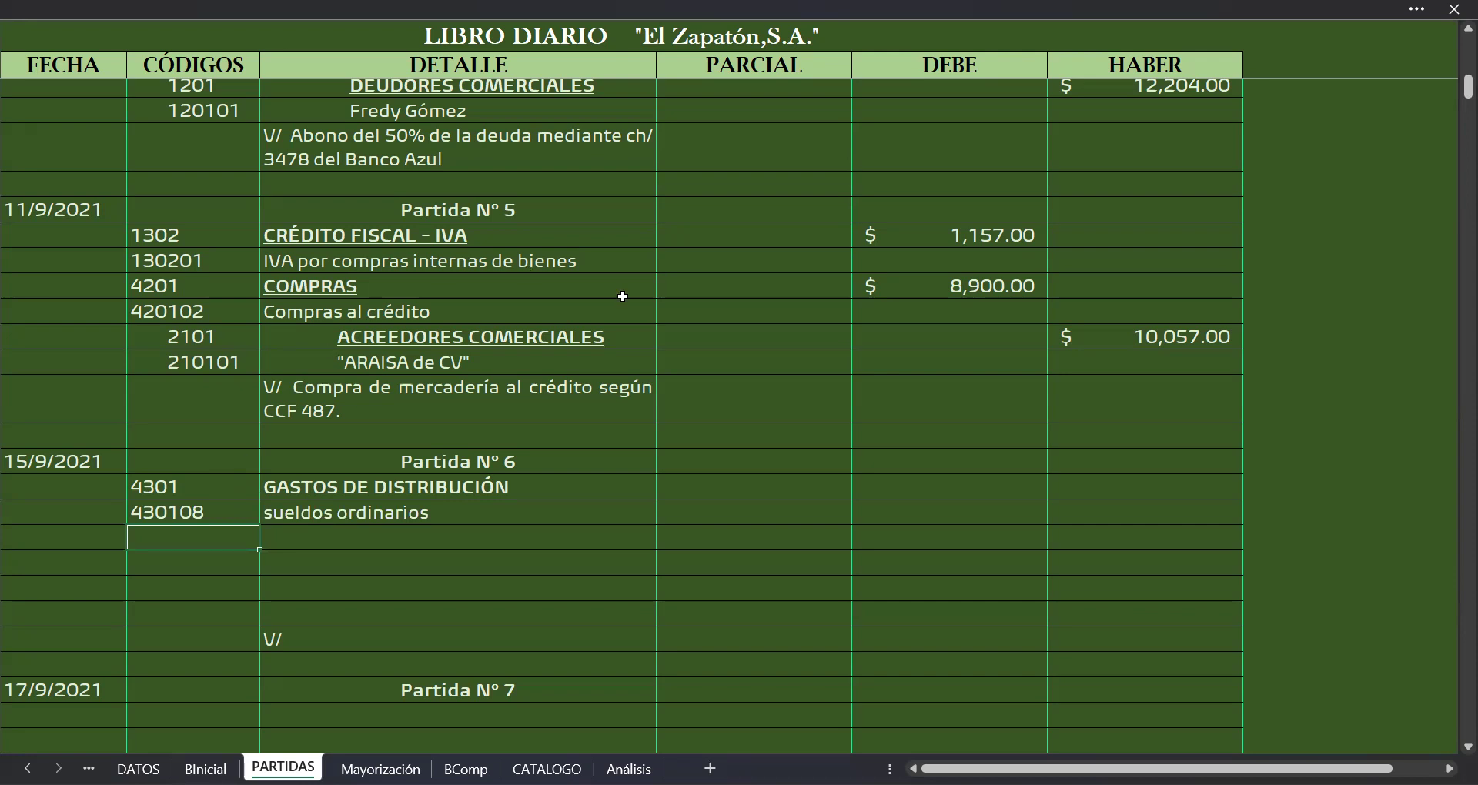
click(885, 479)
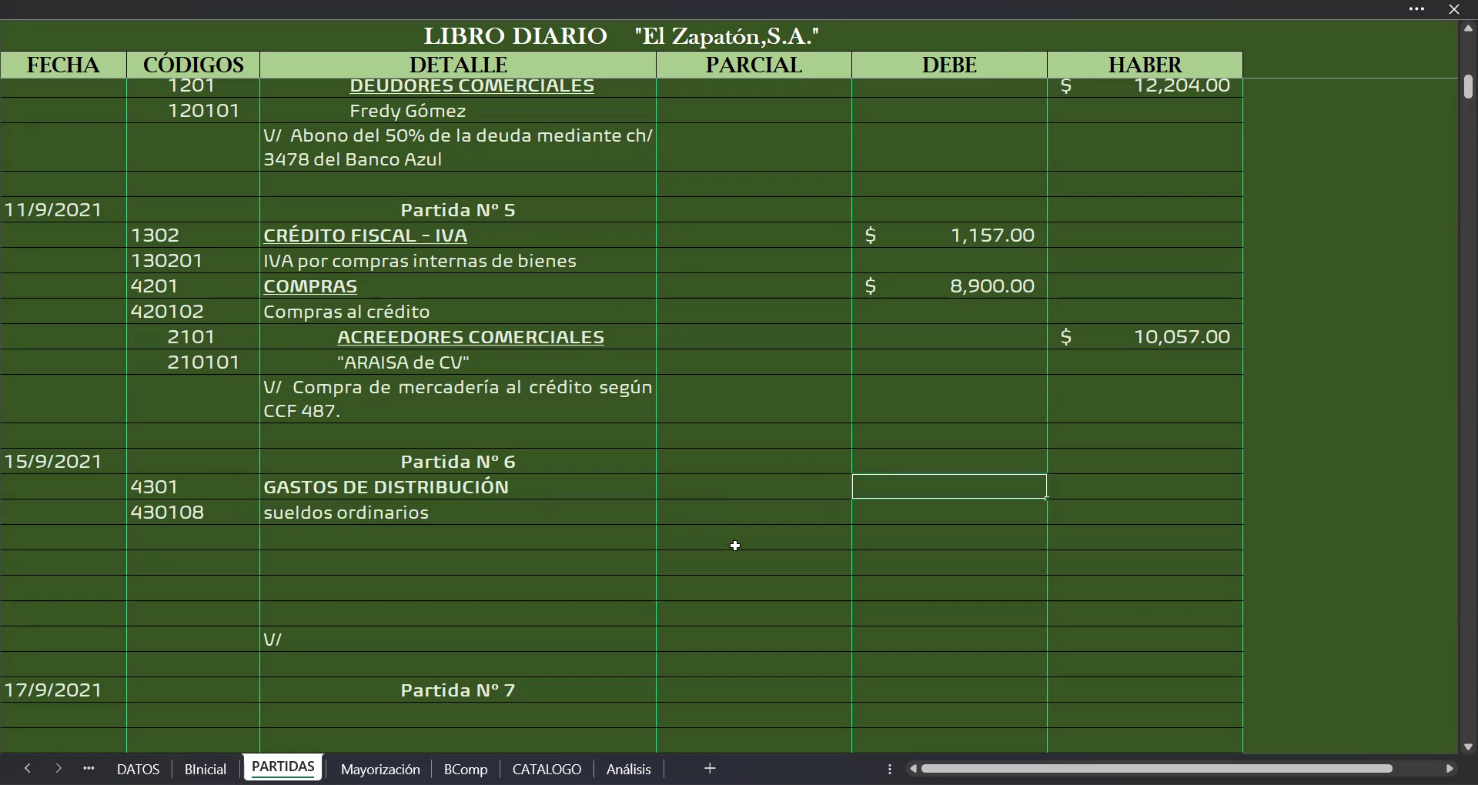
click(547, 768)
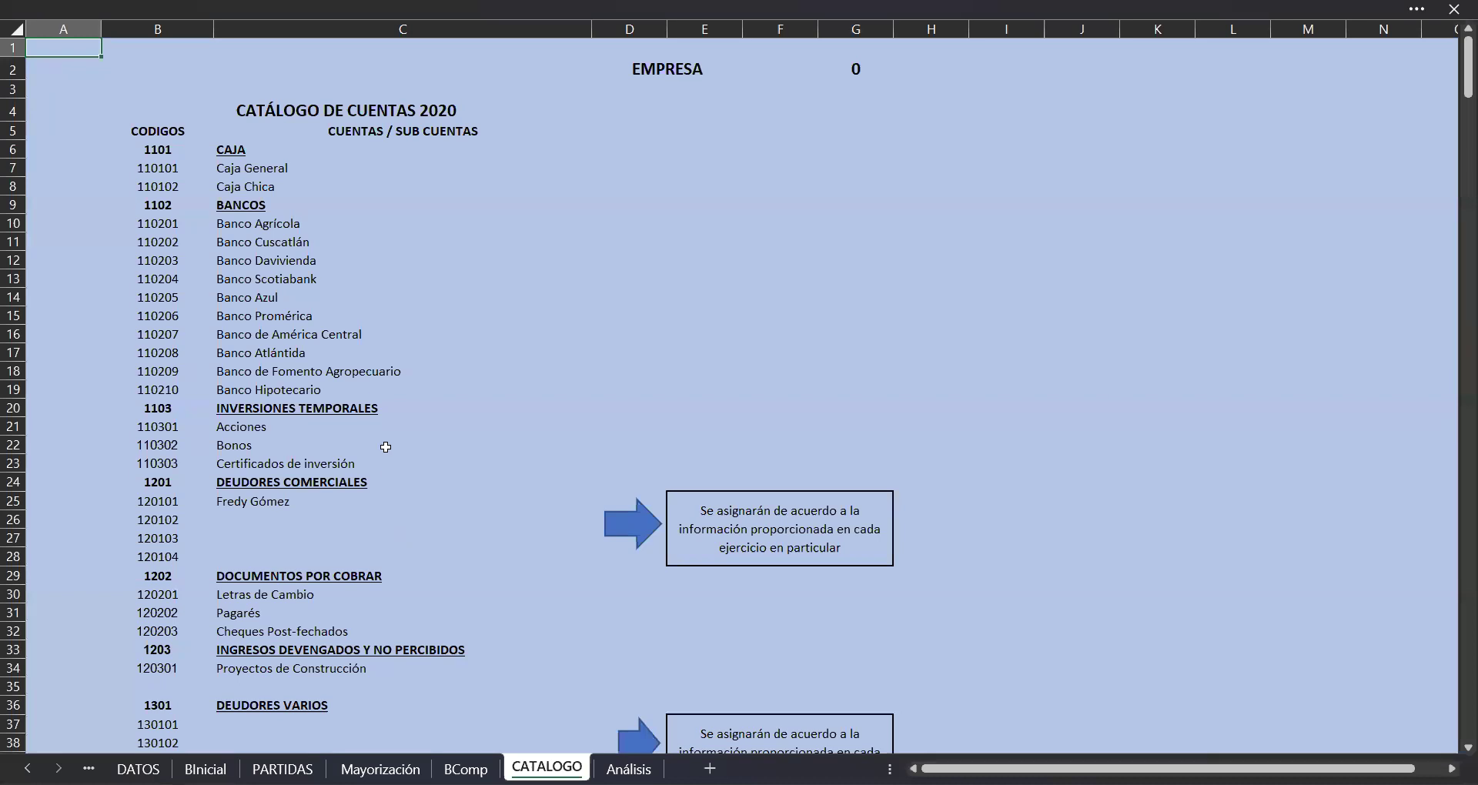
scroll(385, 448, down, 9)
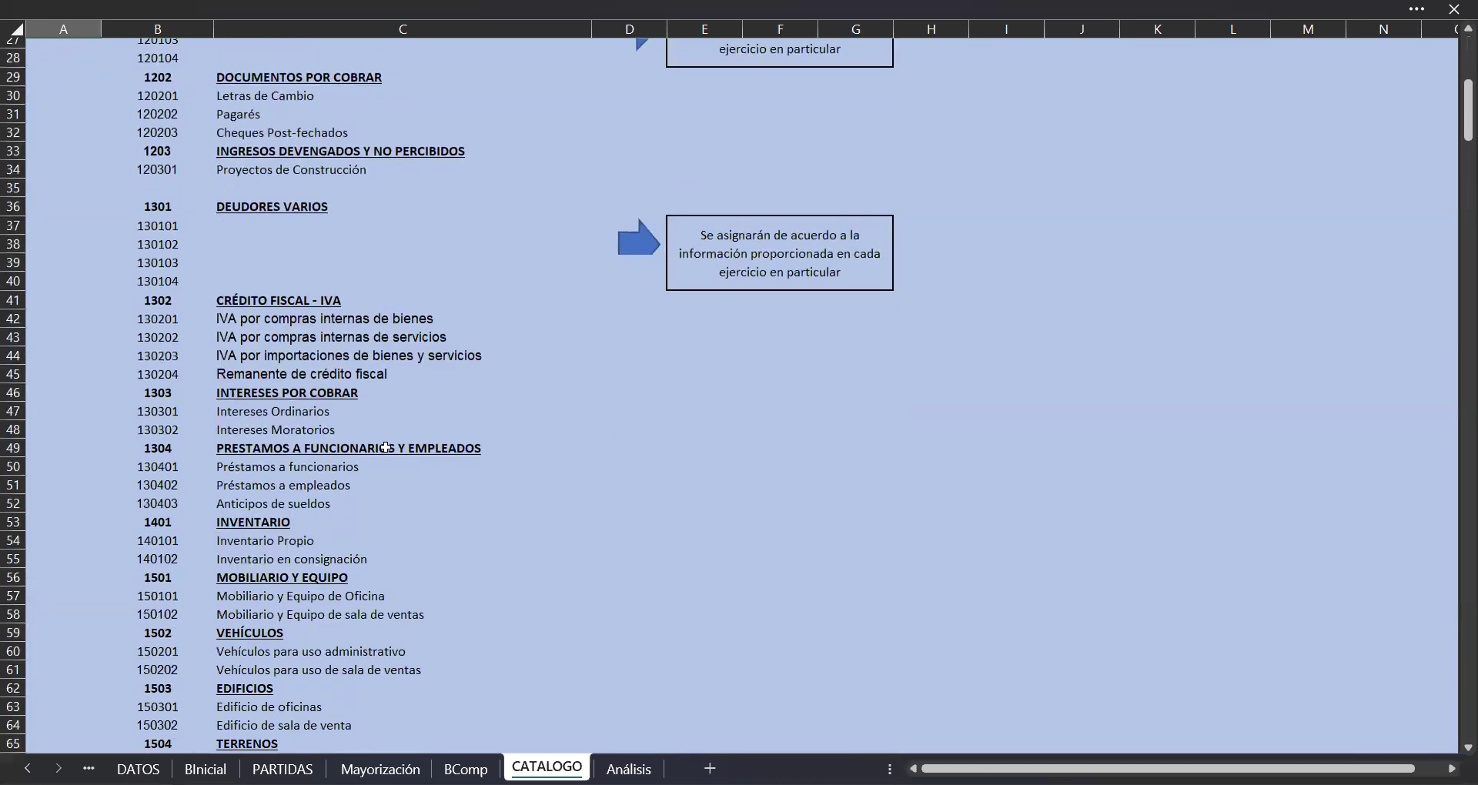
scroll(386, 447, down, 9)
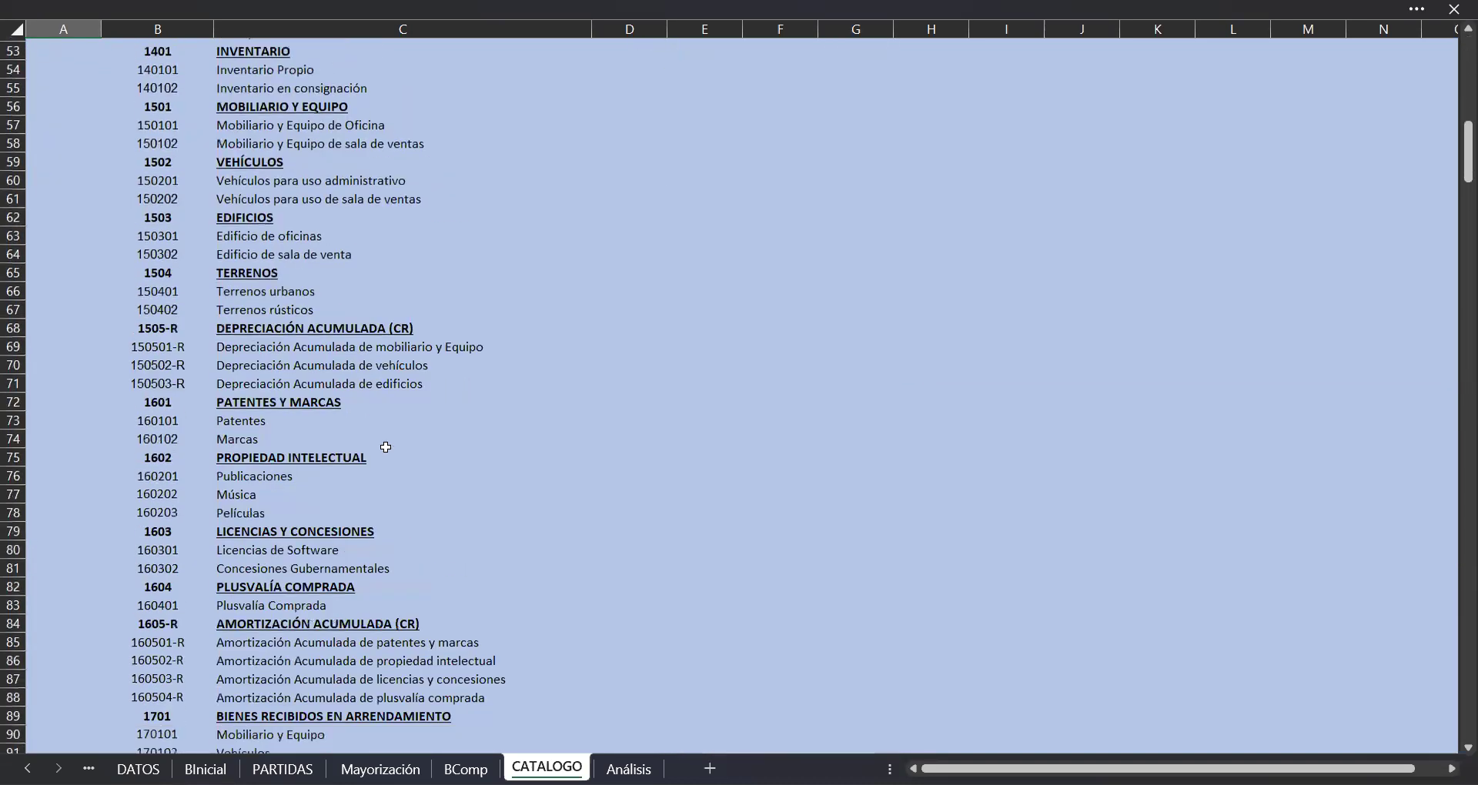
scroll(386, 447, up, 12)
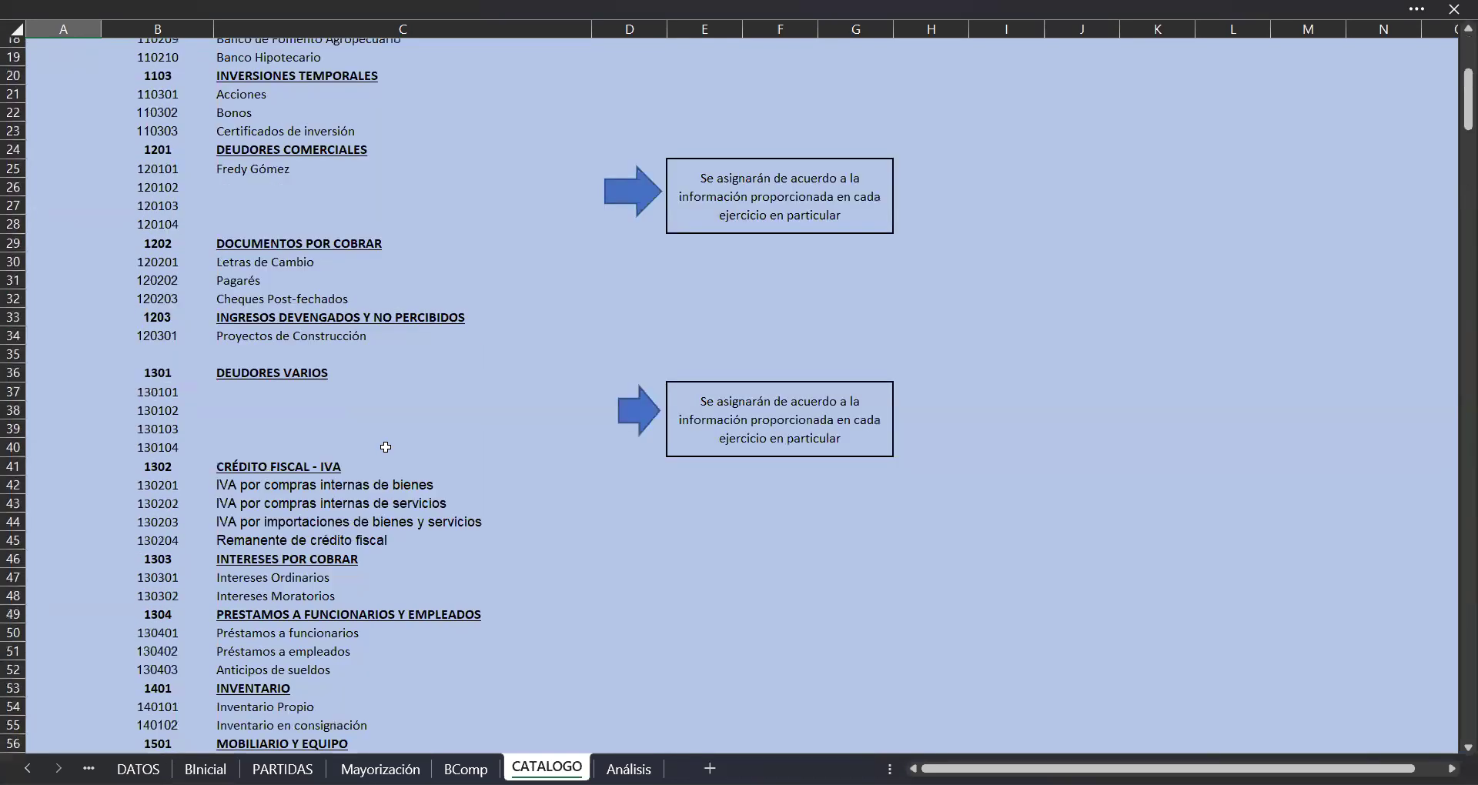
scroll(386, 447, up, 6)
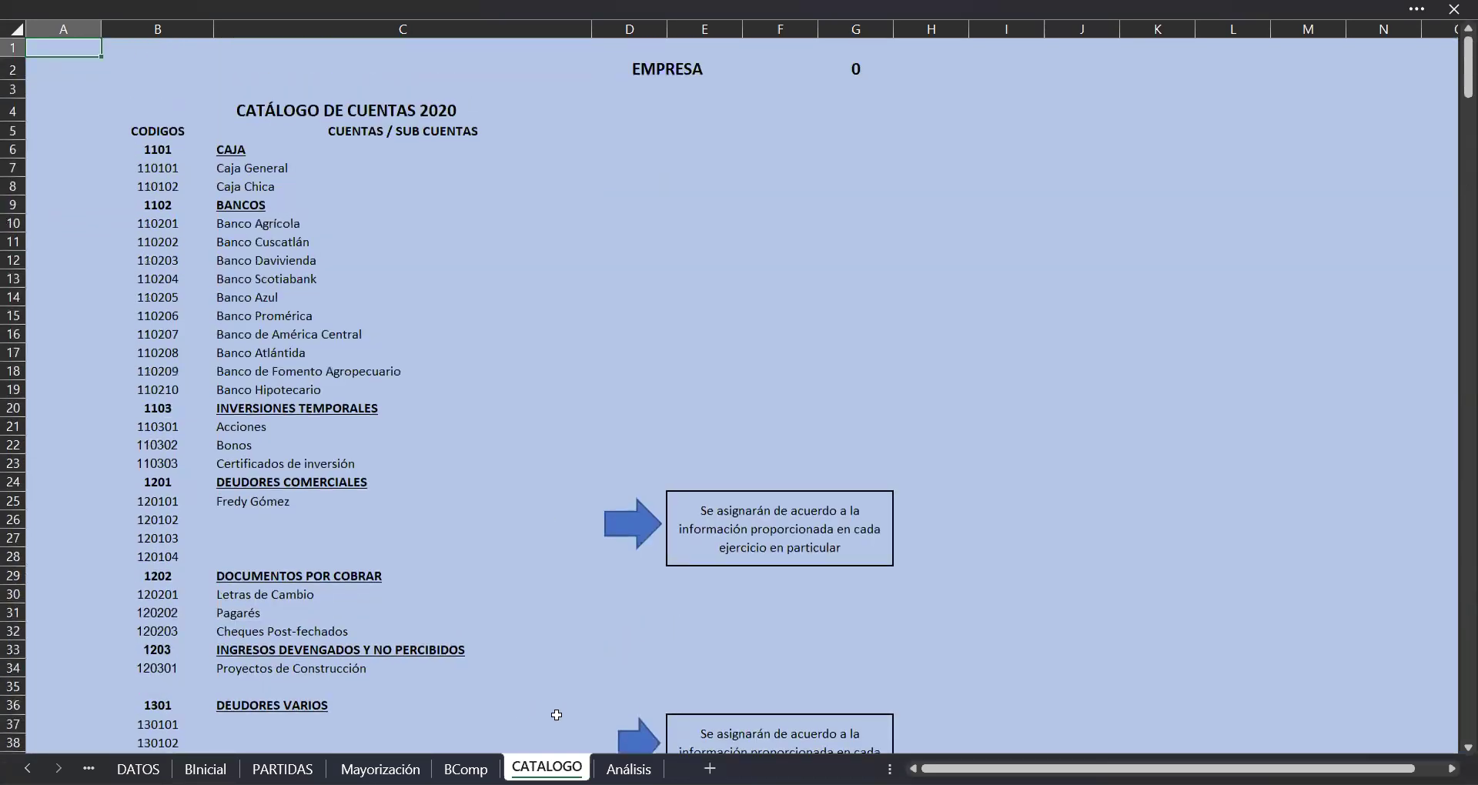
click(283, 769)
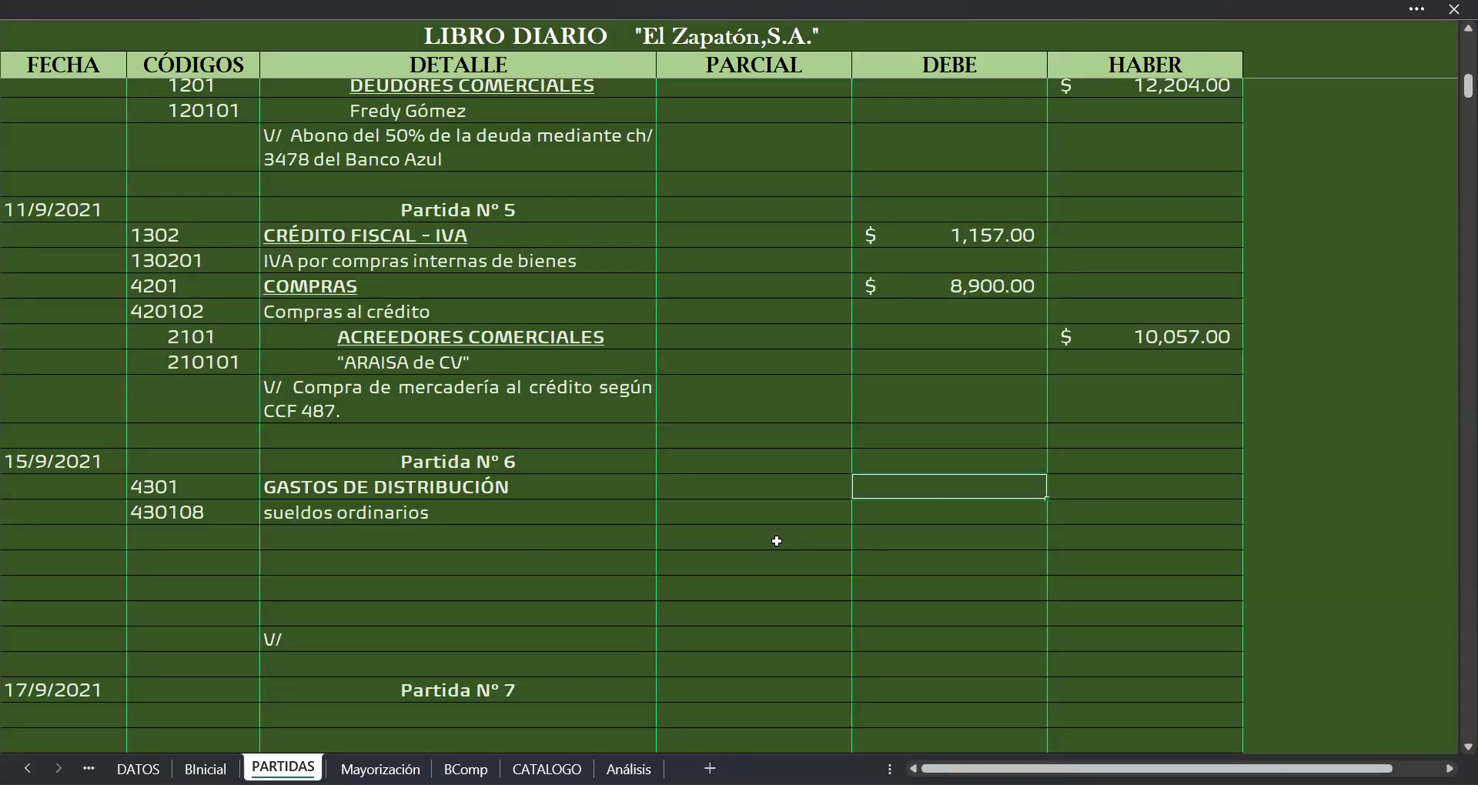
Debit 2,500.00 to GASTOS DE DISTRIBUCIÓN in Partida Nº 6.
text(2500)
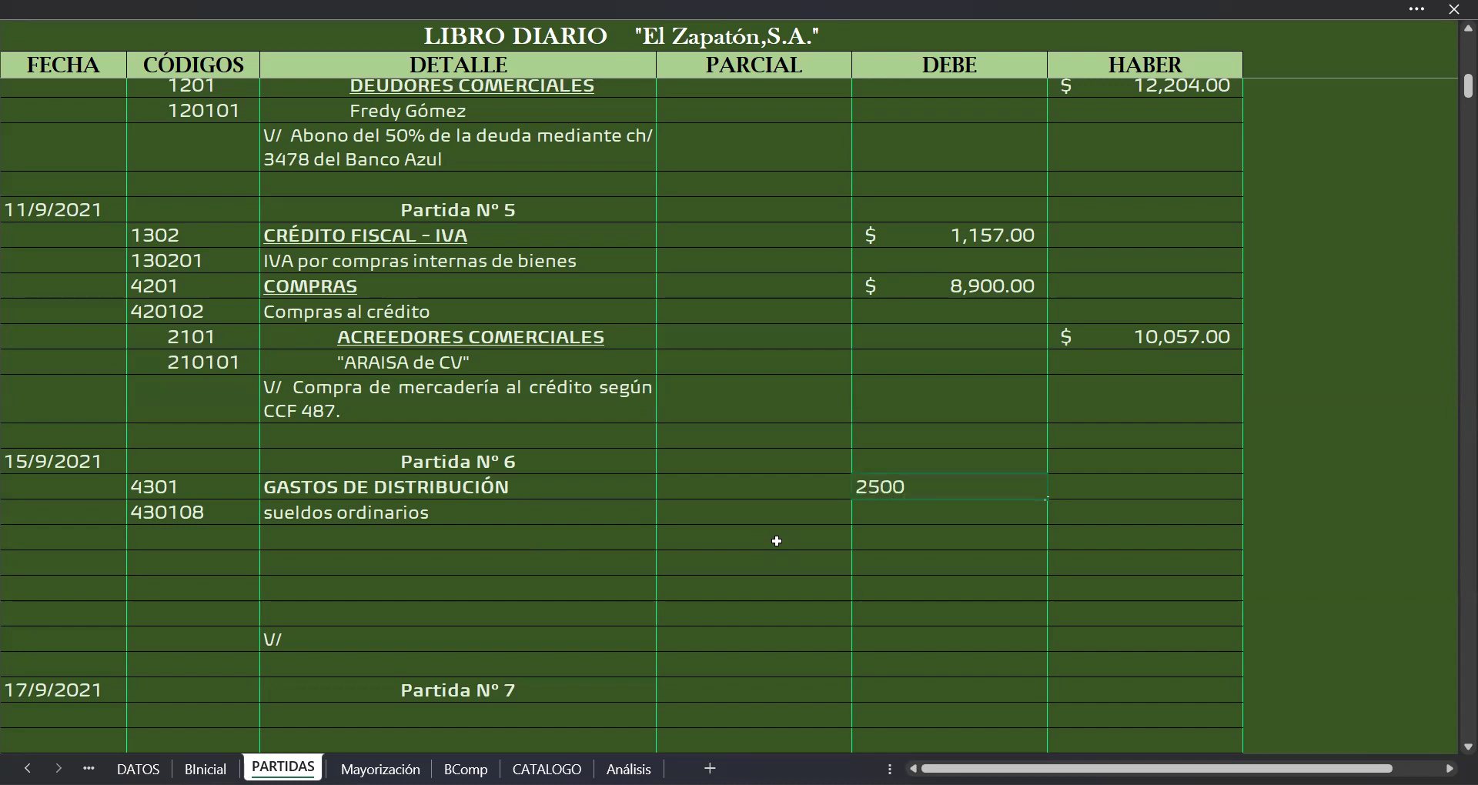
key(Return)
key(Down)
key(Left)
key(Left)
key(Left)
key(Right)
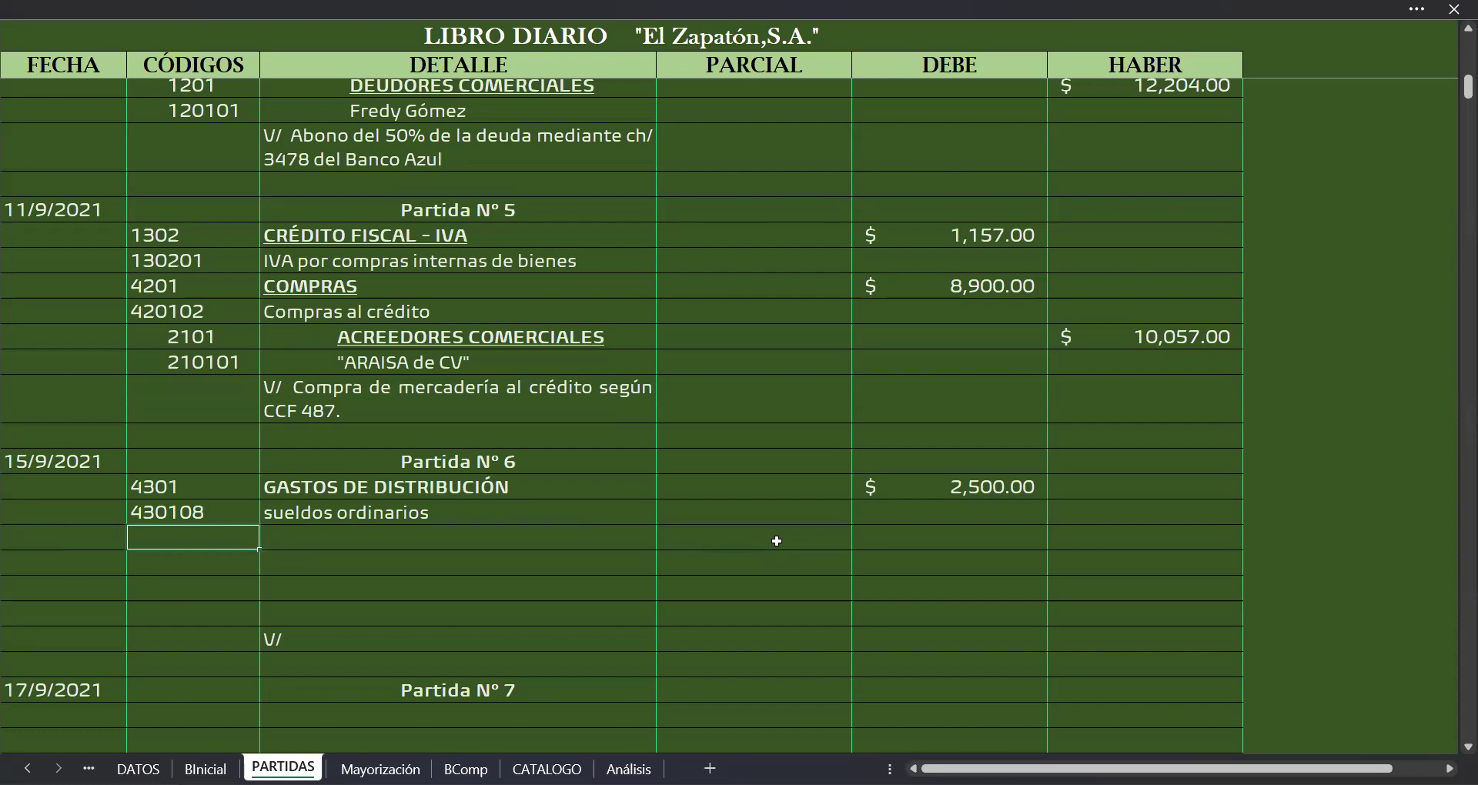
Add account 4302 GASTOS DE ADMINISTRACIÓN with subaccount 430201 and a 1,850.00 debit.
text(4302)
key(Return)
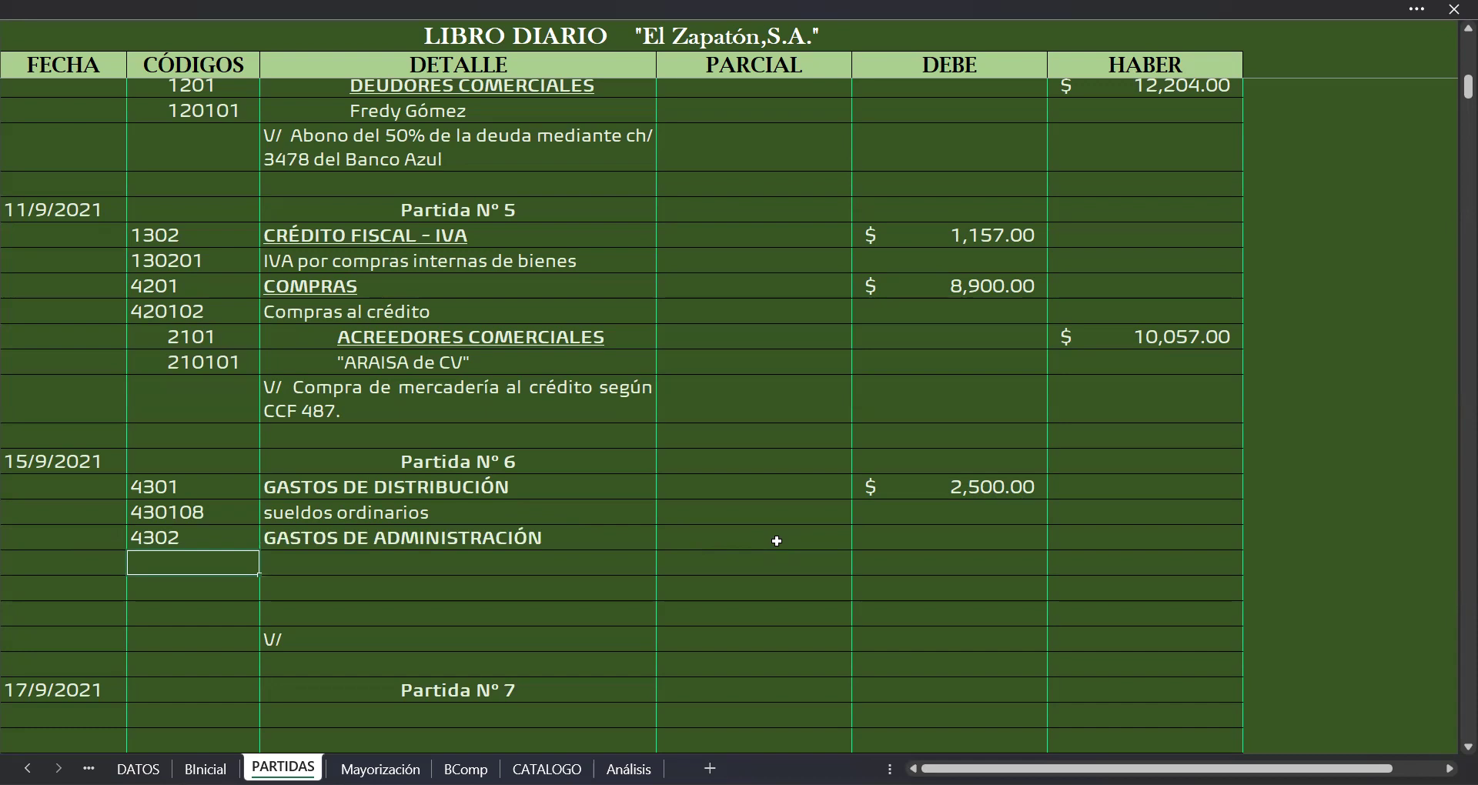
text(4302)
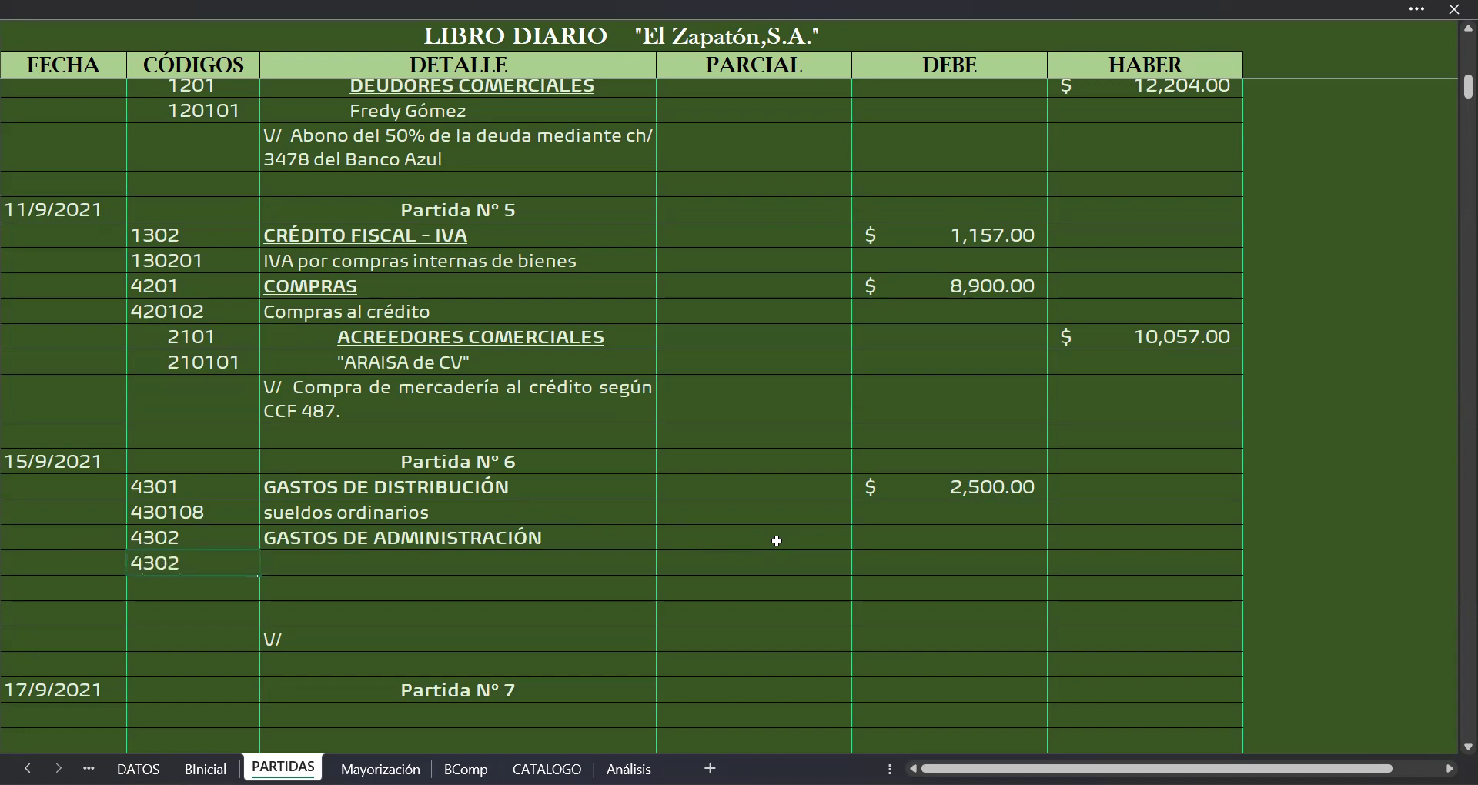
text(01)
key(Return)
key(Up)
key(Right)
key(Right)
key(Up)
key(Right)
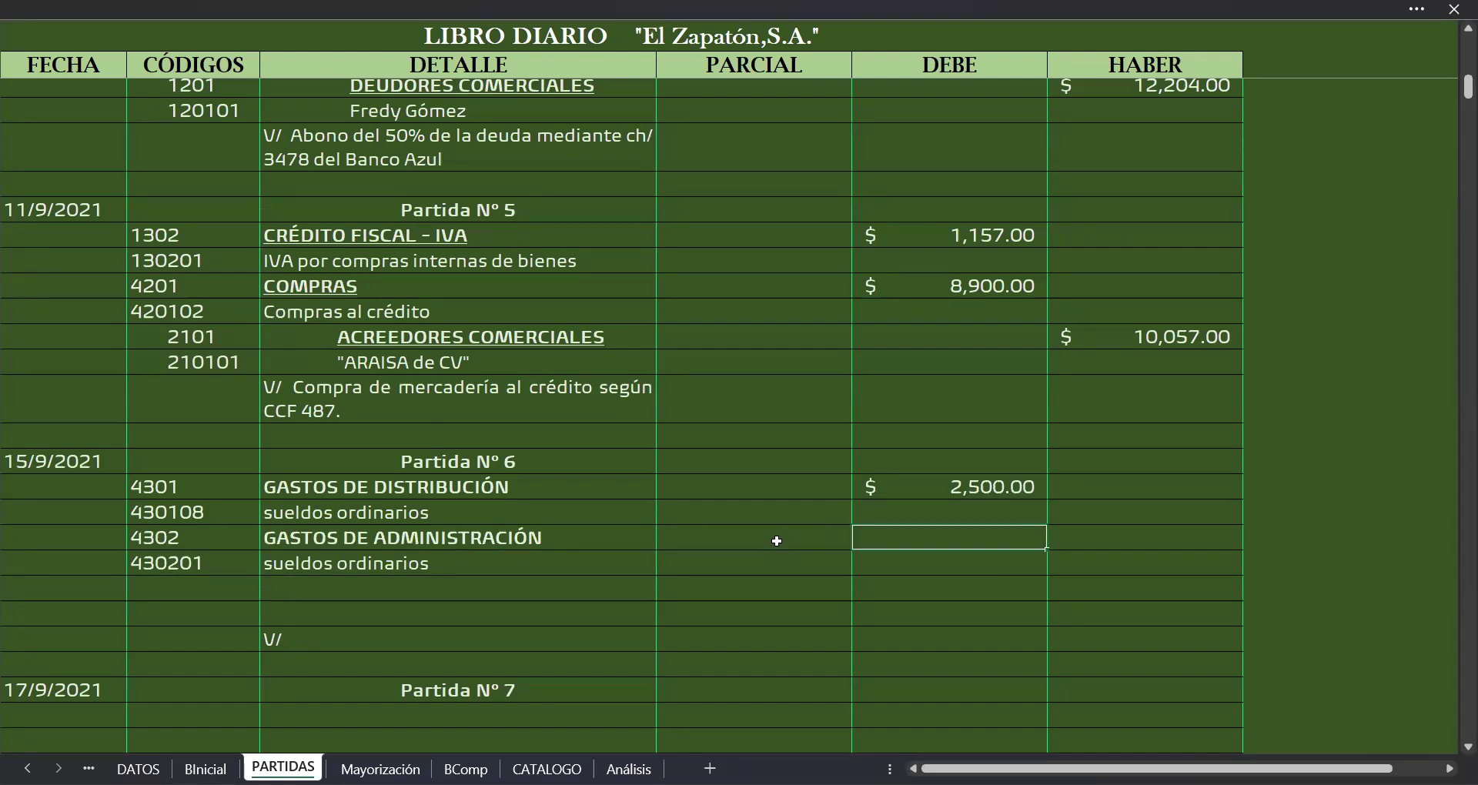
text(1850)
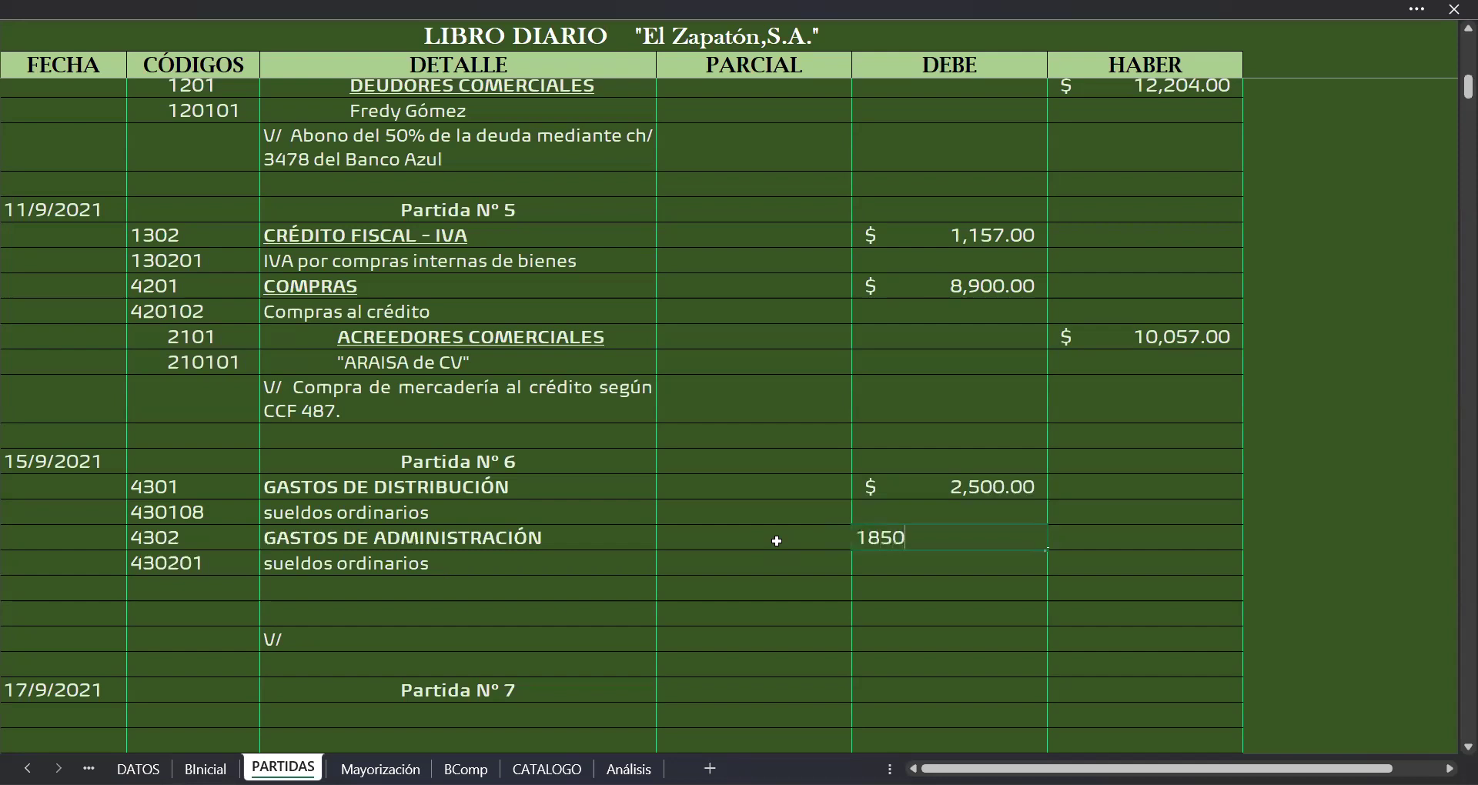
key(Return)
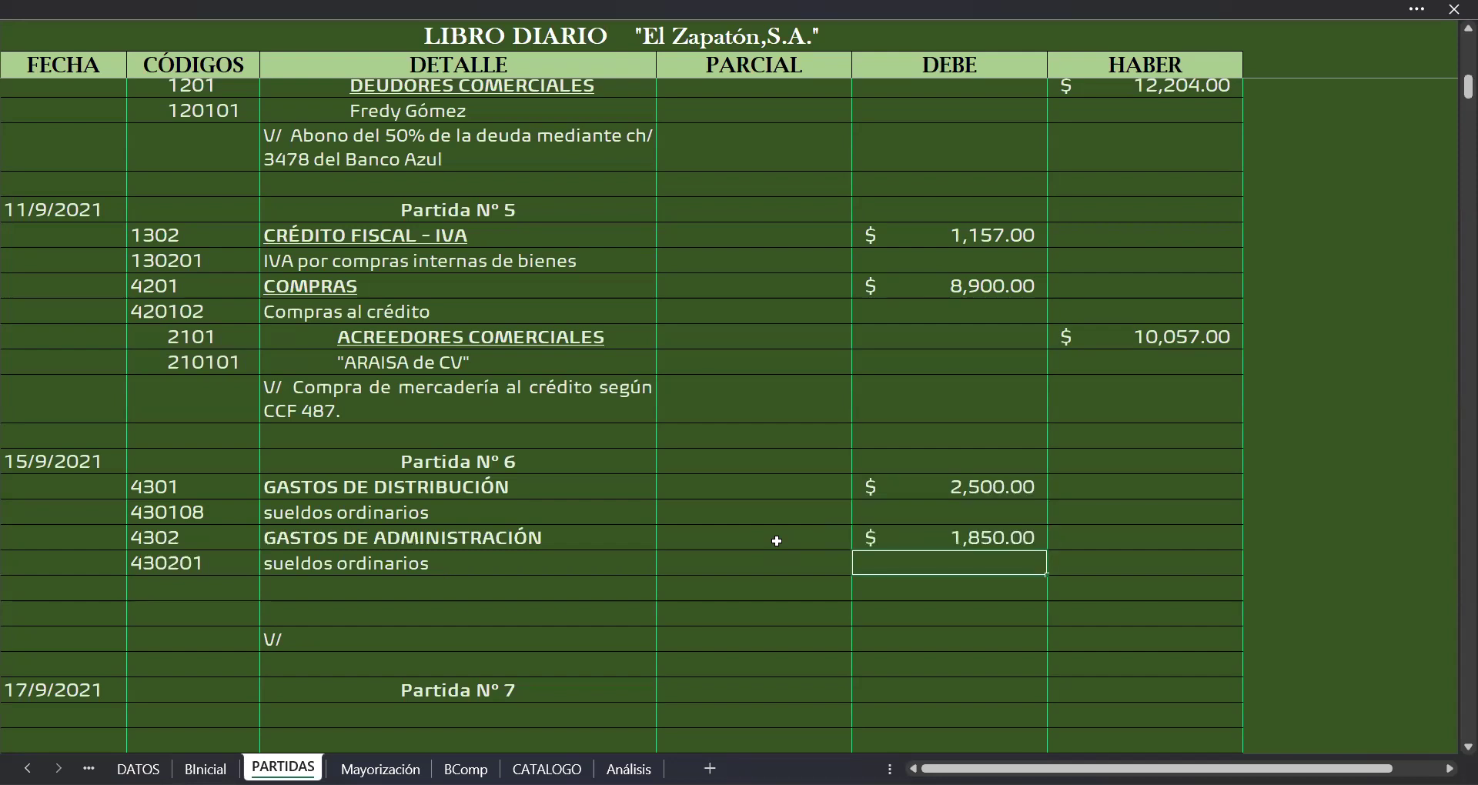
click(240, 593)
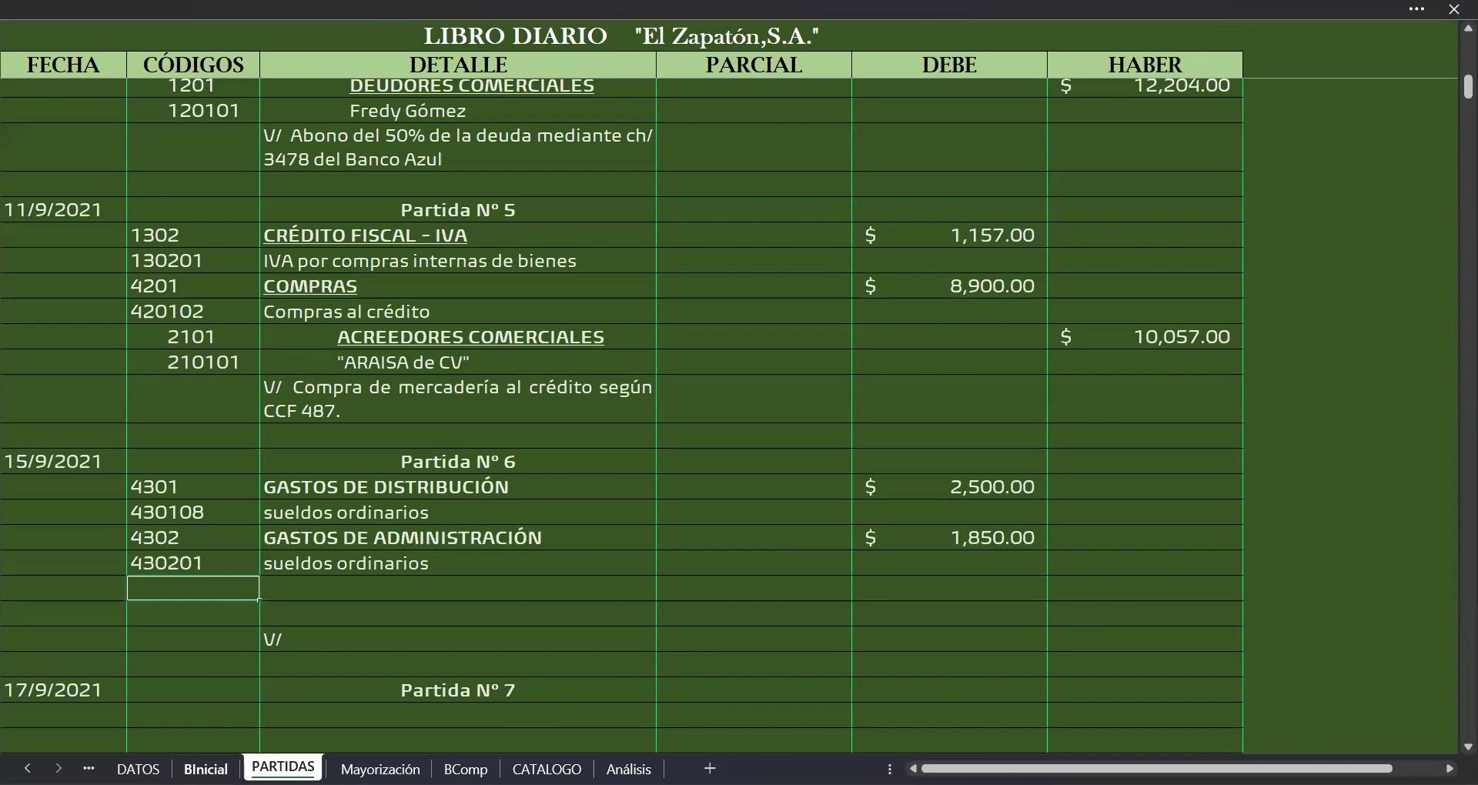
click(138, 769)
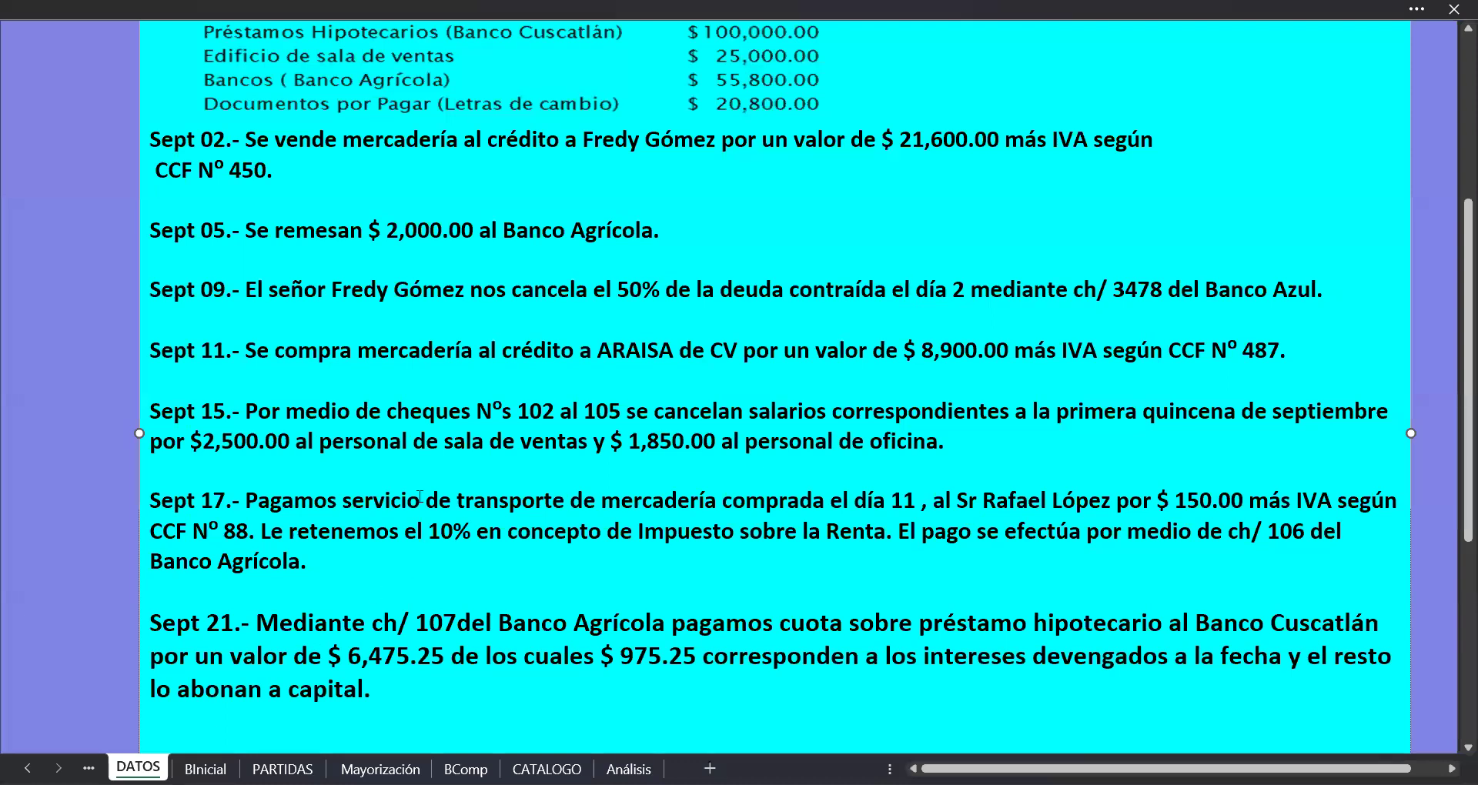
Read the Sept 15 salary payment on DATOS, then return to PARTIDAS.
scroll(301, 422, up, 5)
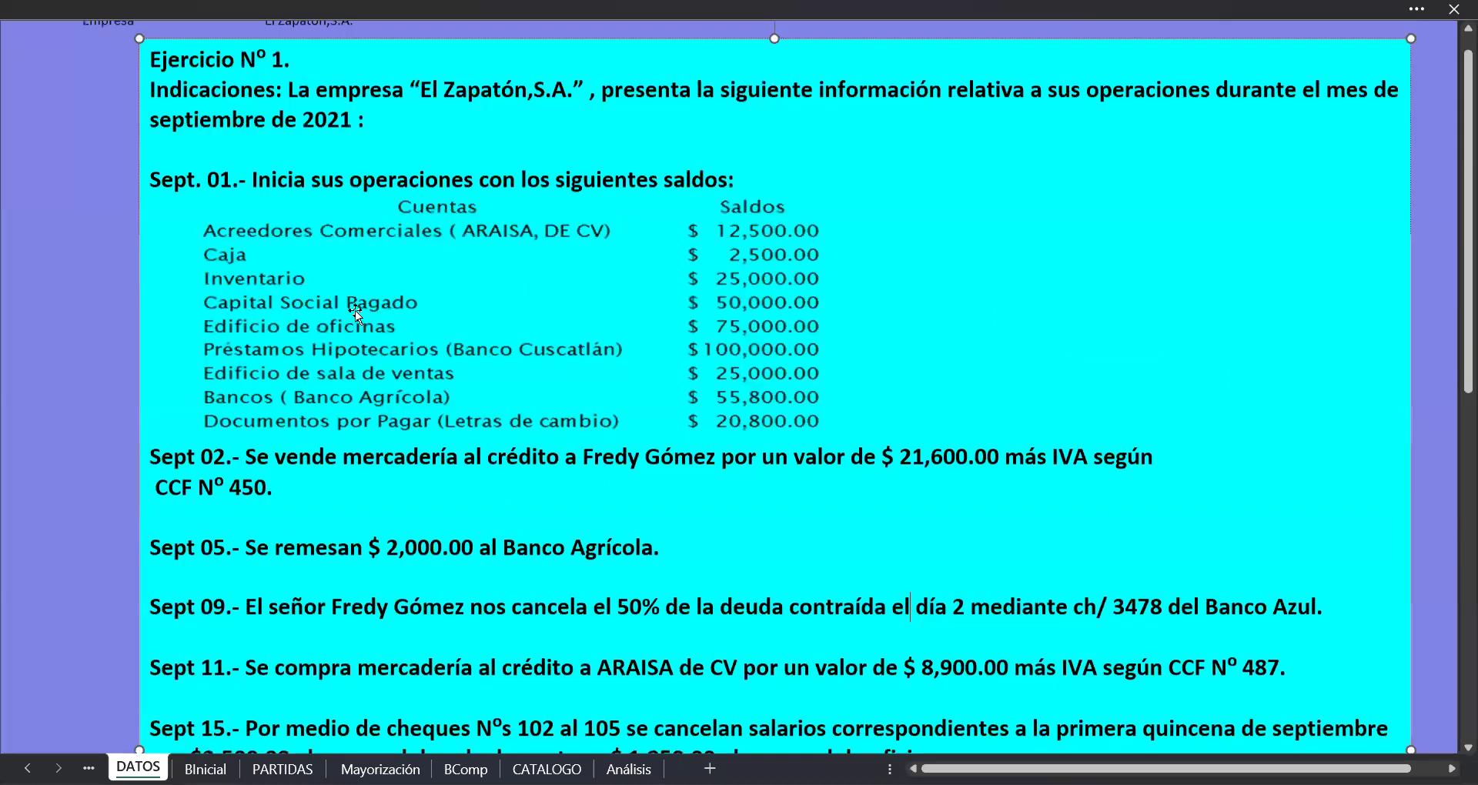
scroll(445, 398, down, 5)
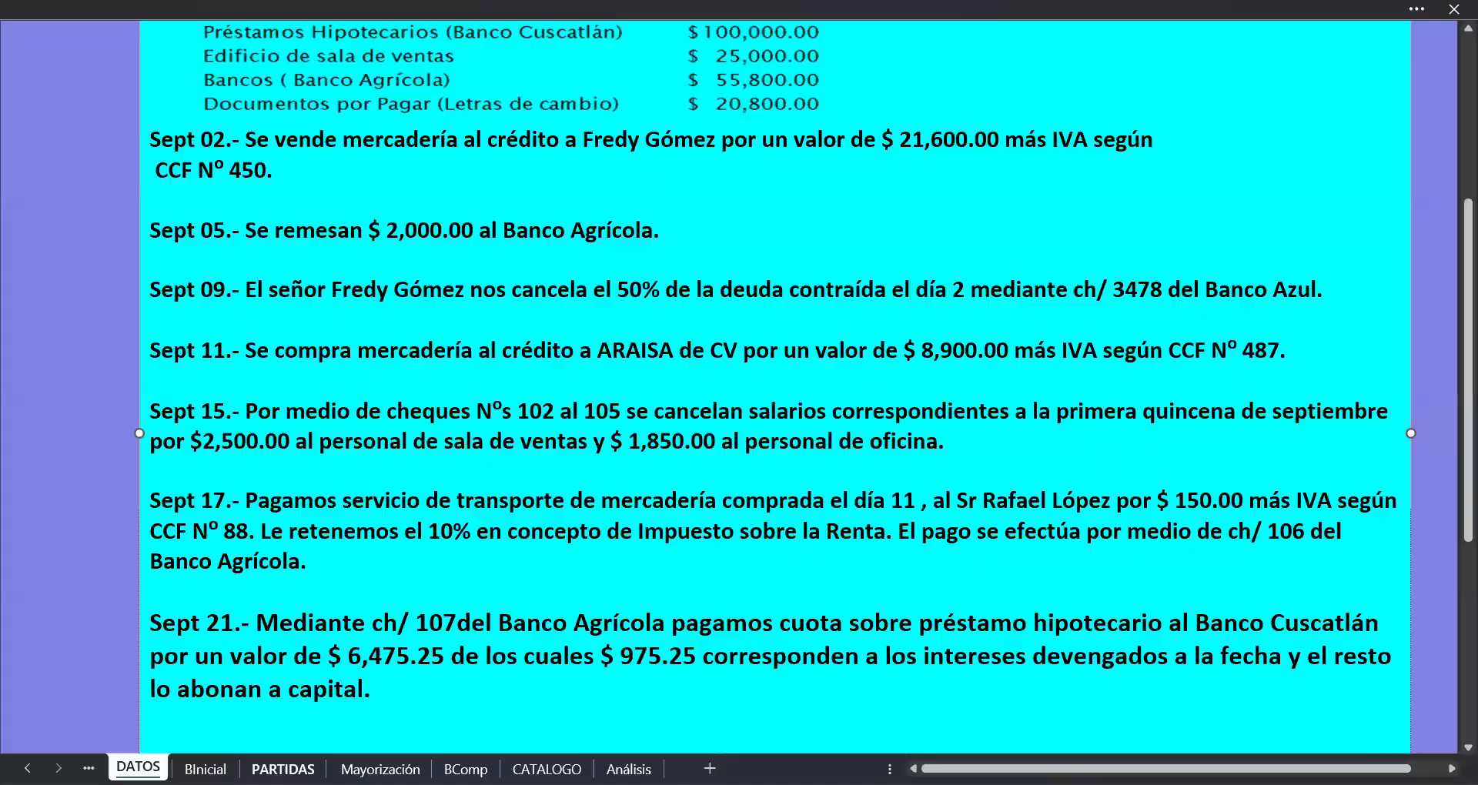
click(283, 769)
Add credit account 1102 BANCOS with subaccount 110201 Banco Agrícola.
text(1)
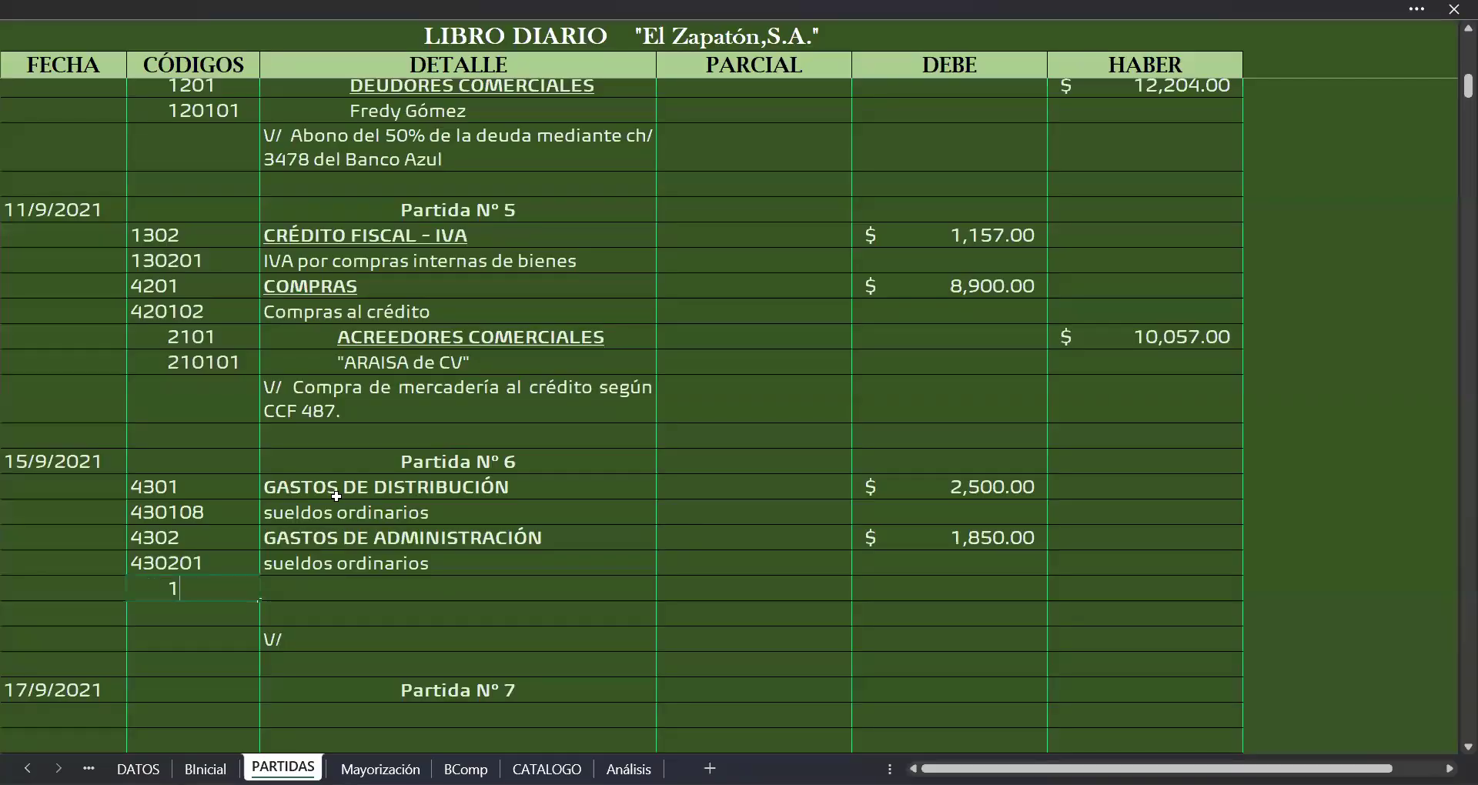
text(102)
key(Return)
text(110201)
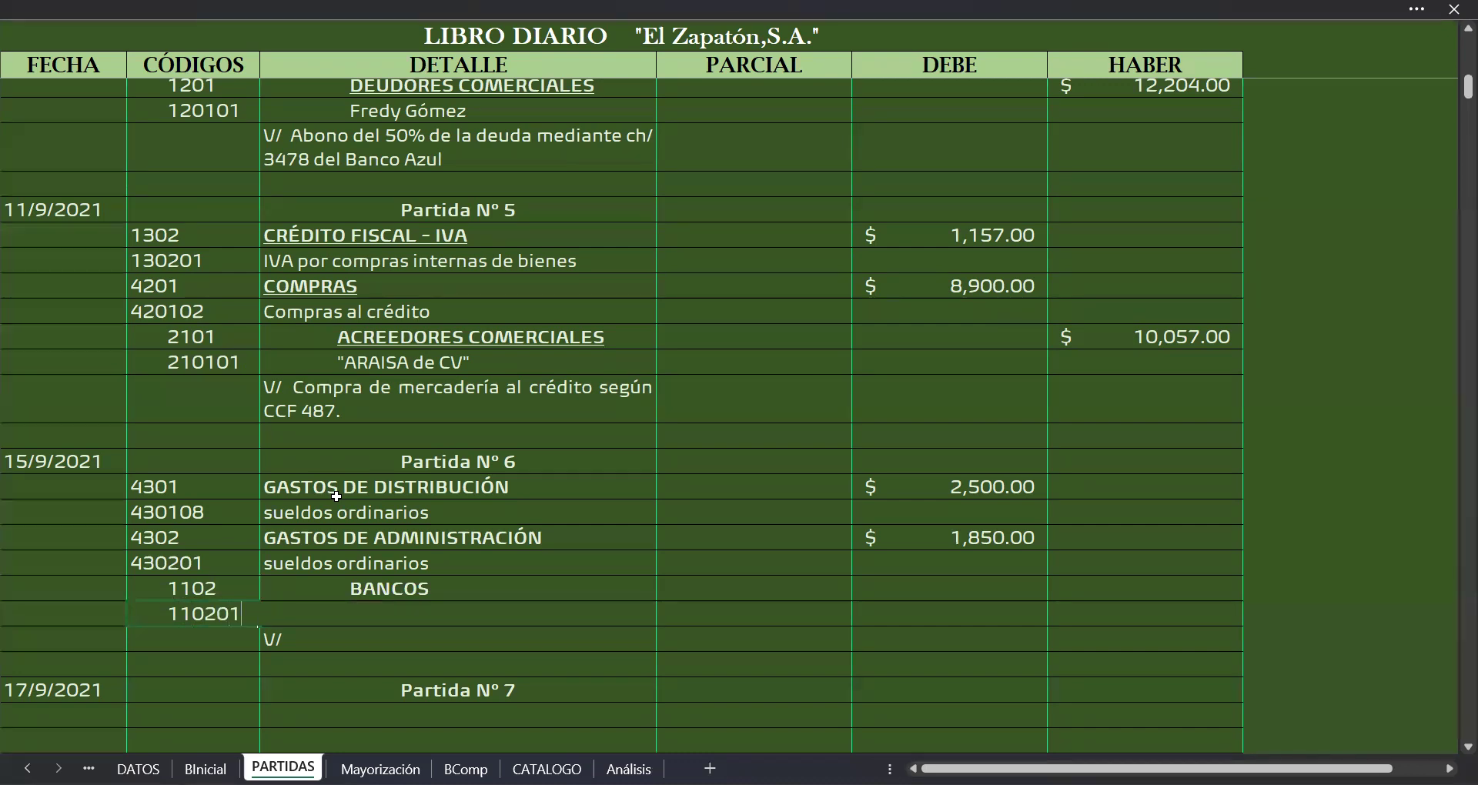
key(Return)
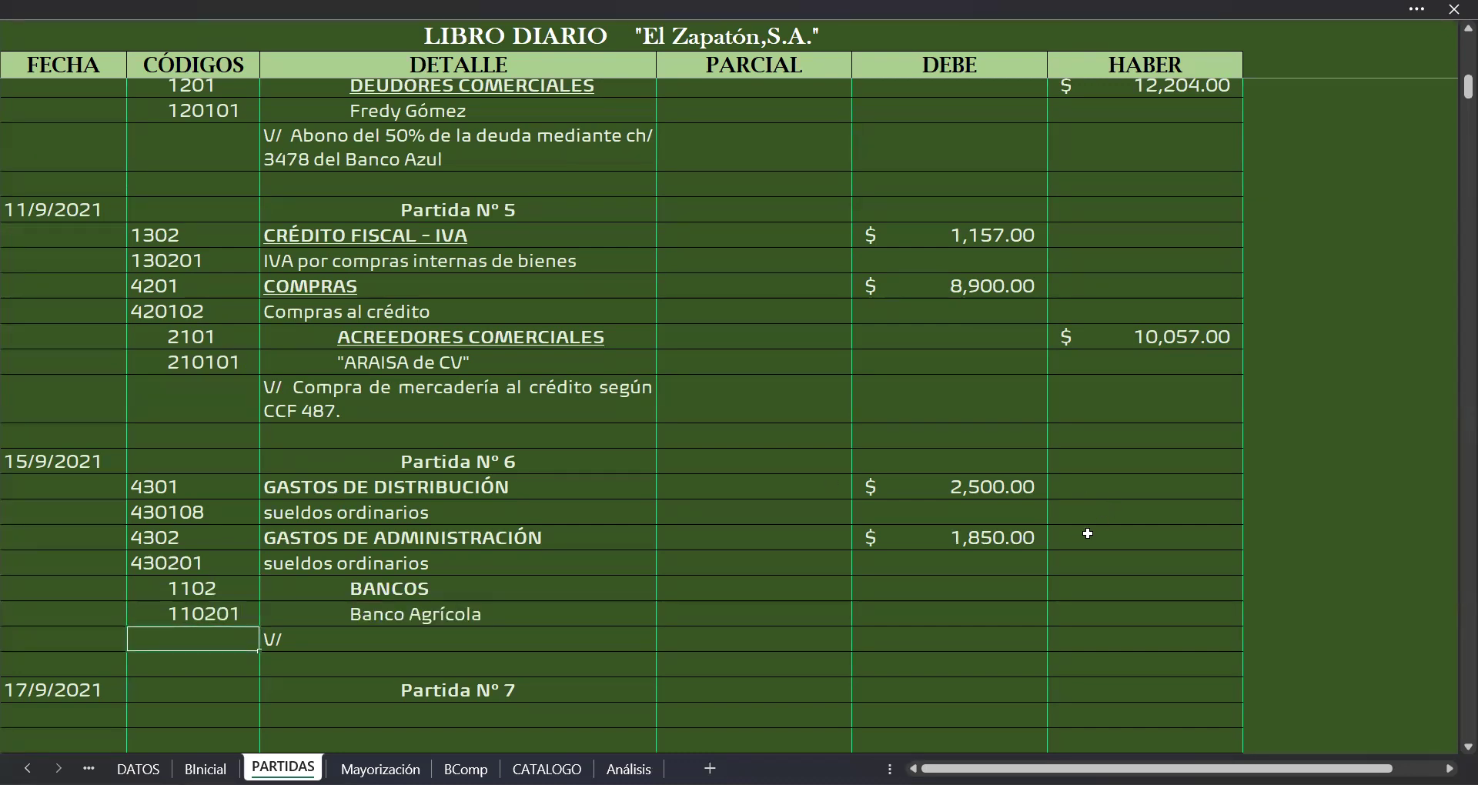
scroll(1083, 535, down, 1)
scroll(1083, 535, down, 3)
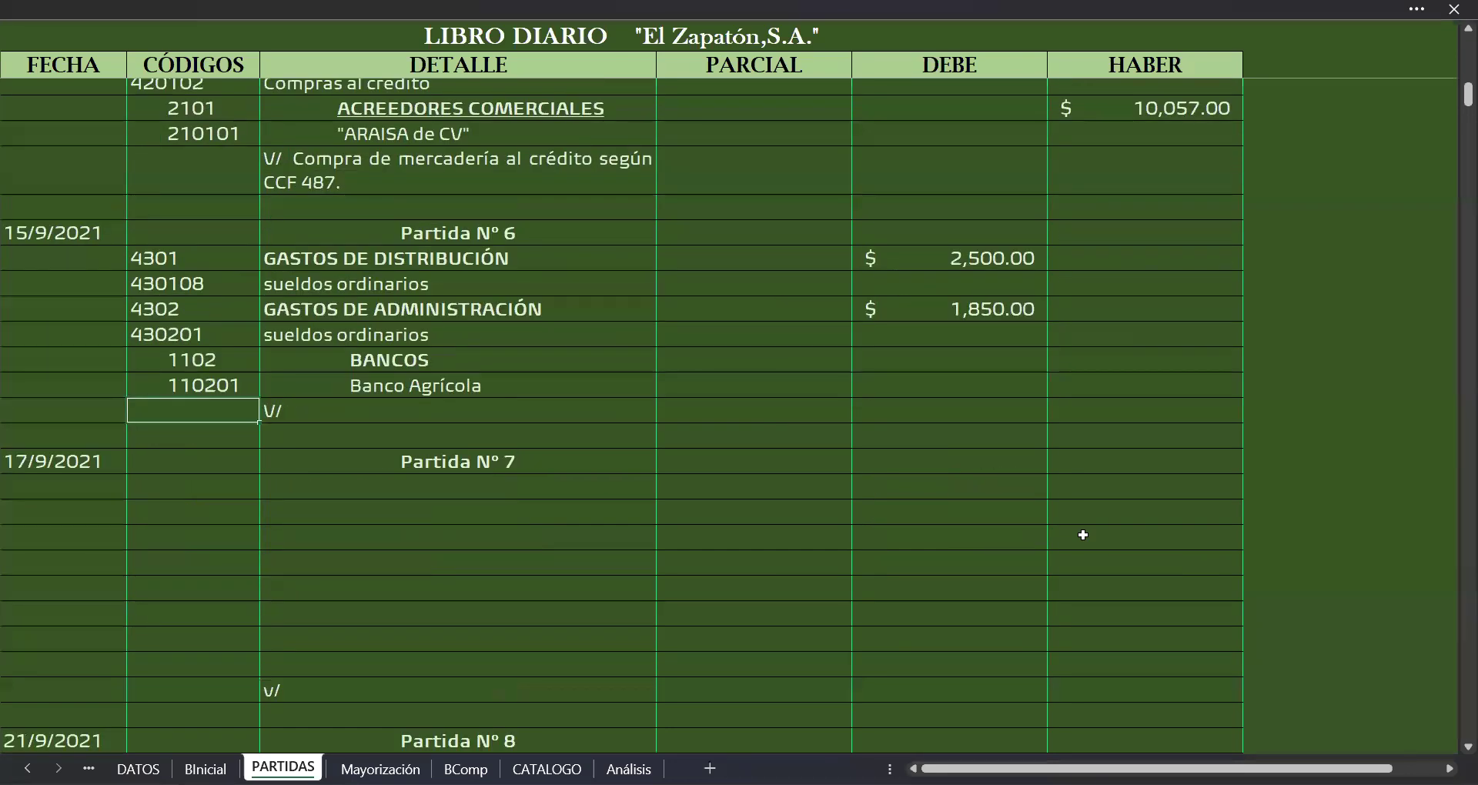
scroll(1050, 370, up, 1)
Credit BANCOS 4,350.00 with the formula =E56+E58 summing both debits.
click(1087, 356)
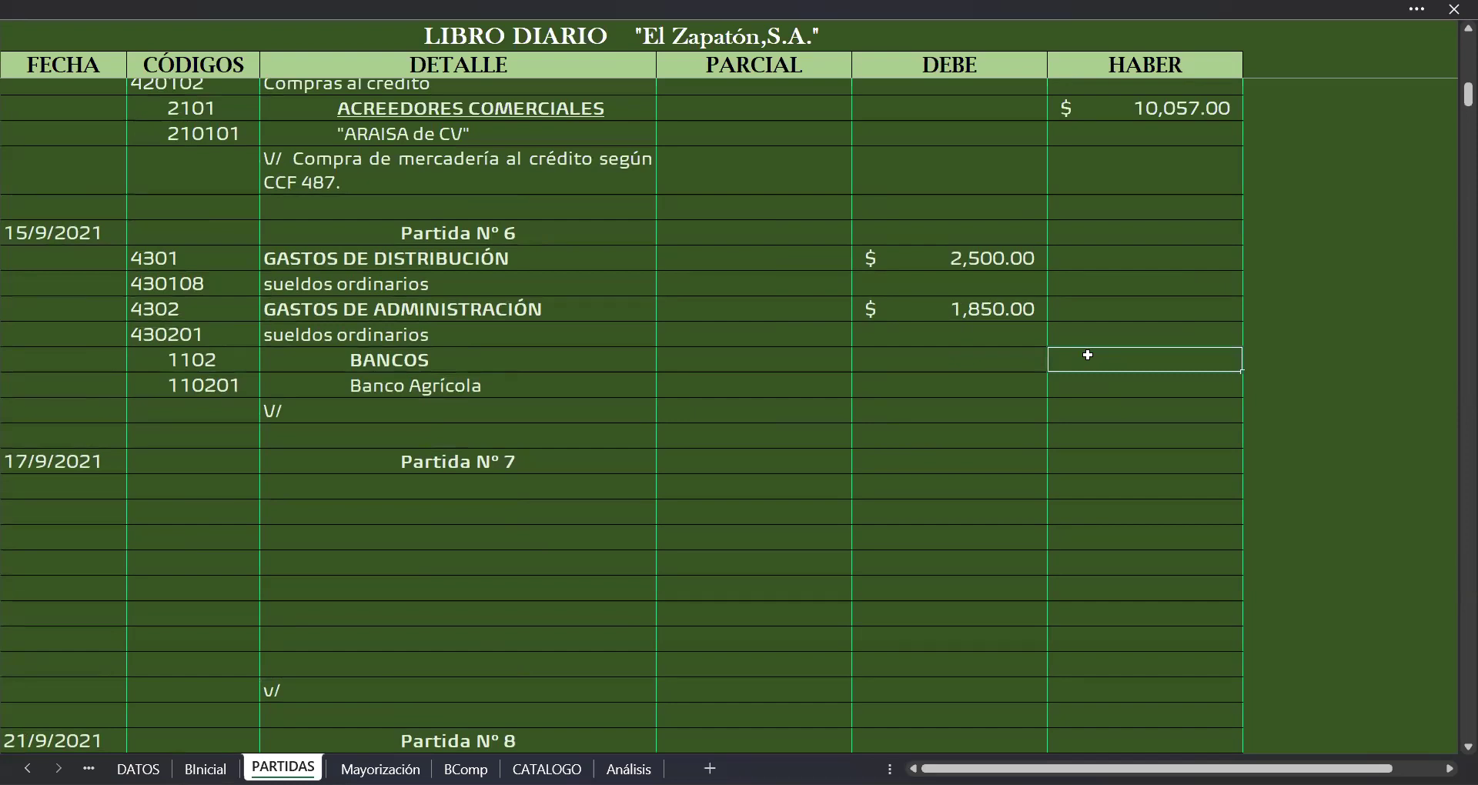
text(=)
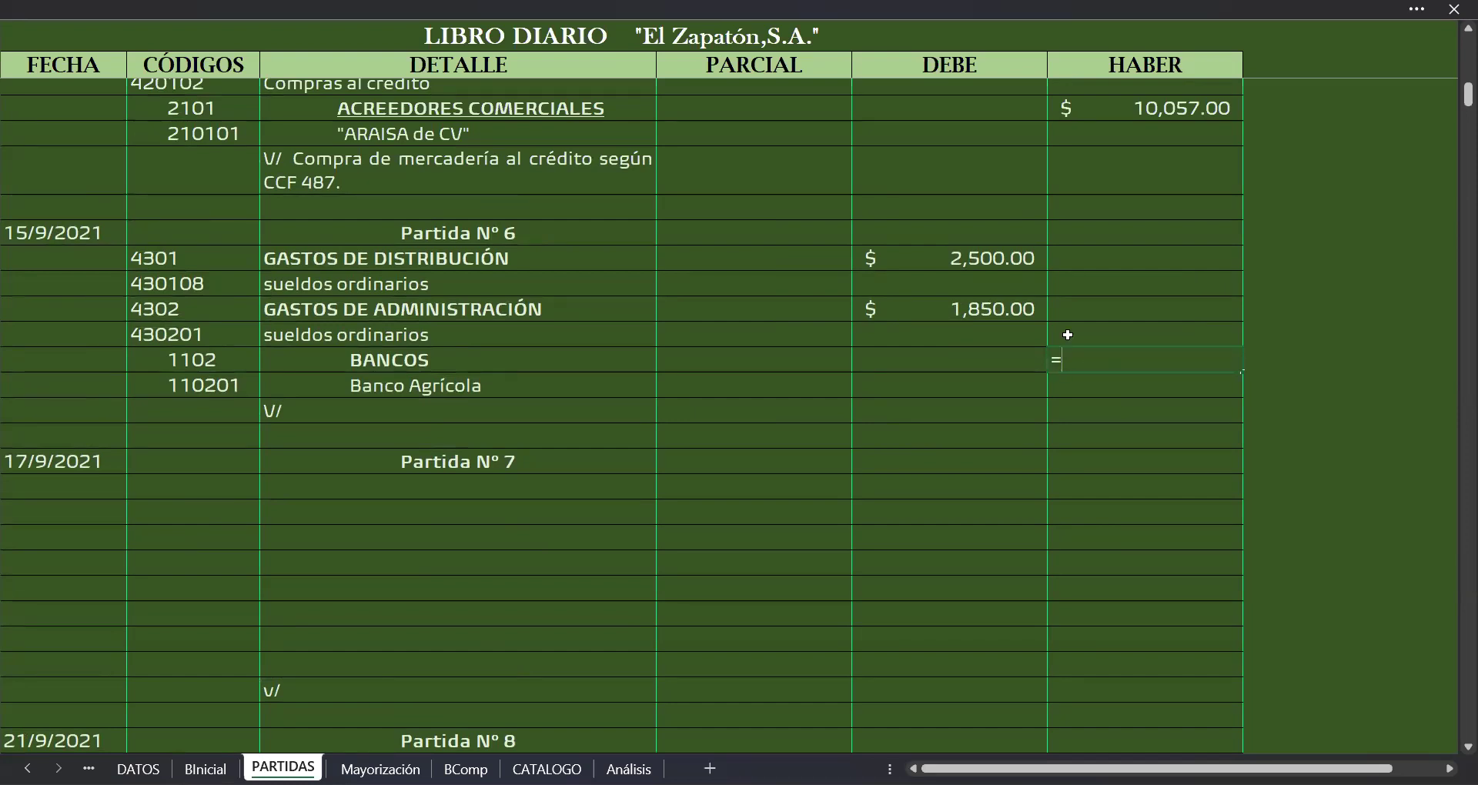
click(1011, 259)
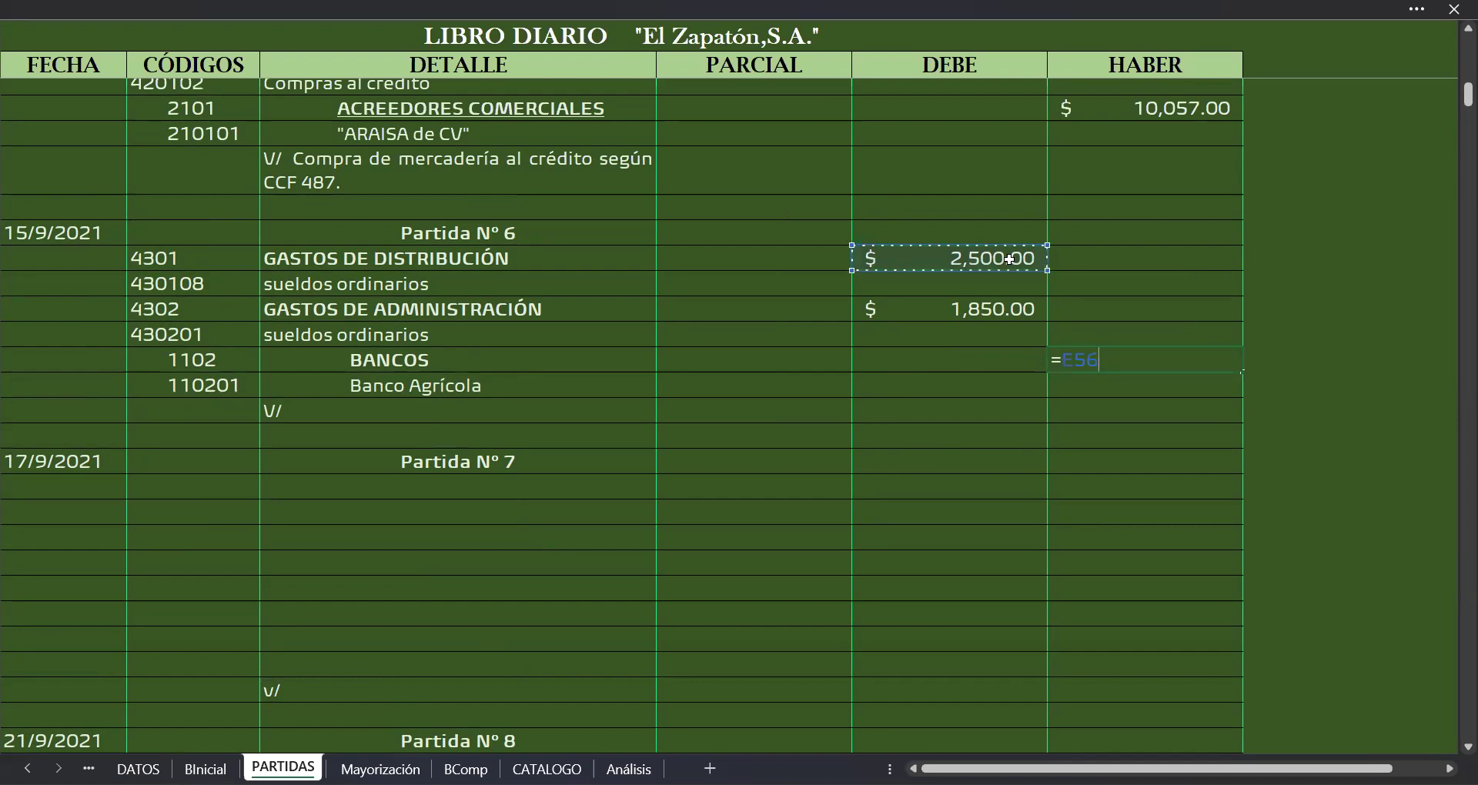
text(+)
click(982, 294)
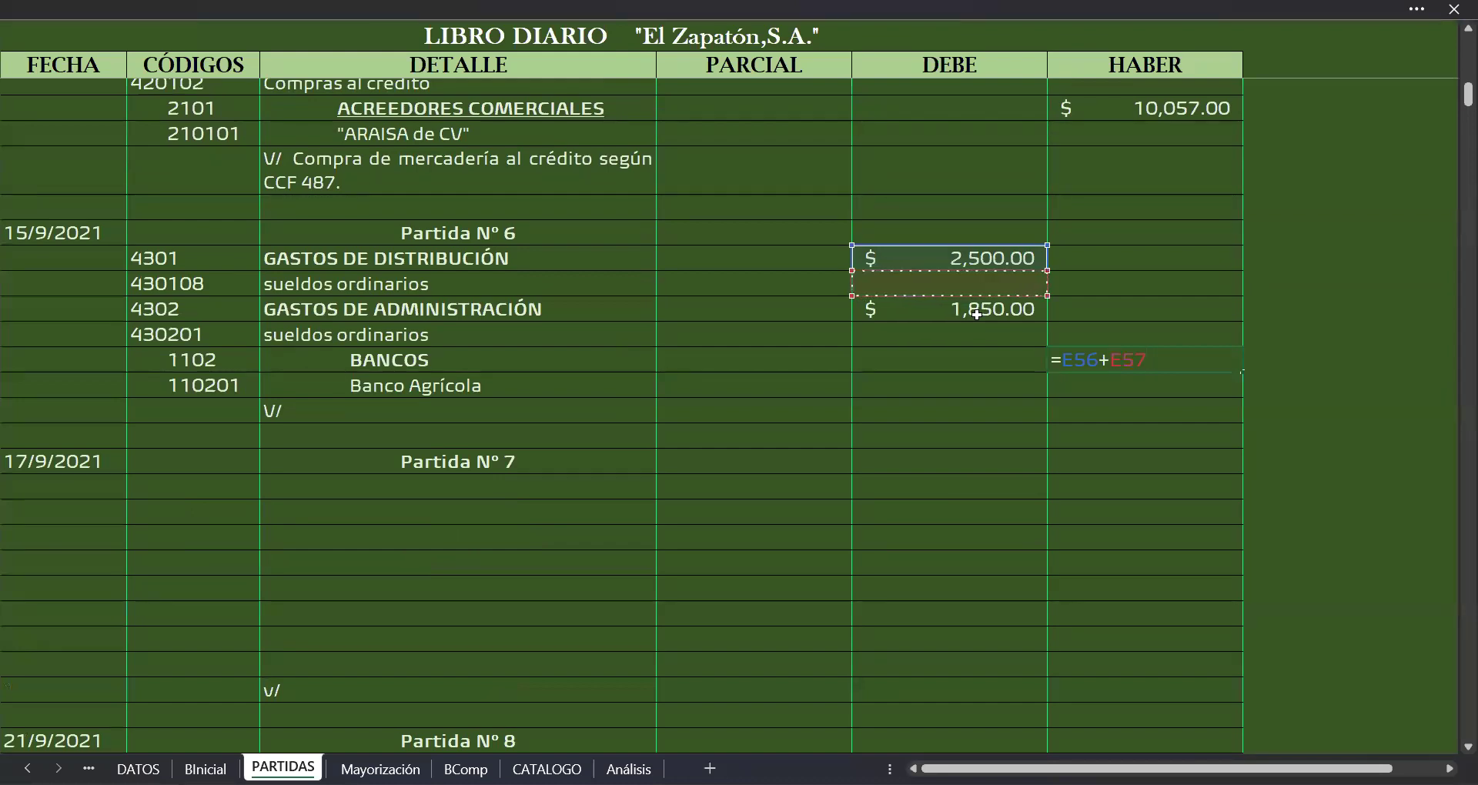
key(BackSpace)
key(BackSpace)
key(BackSpace)
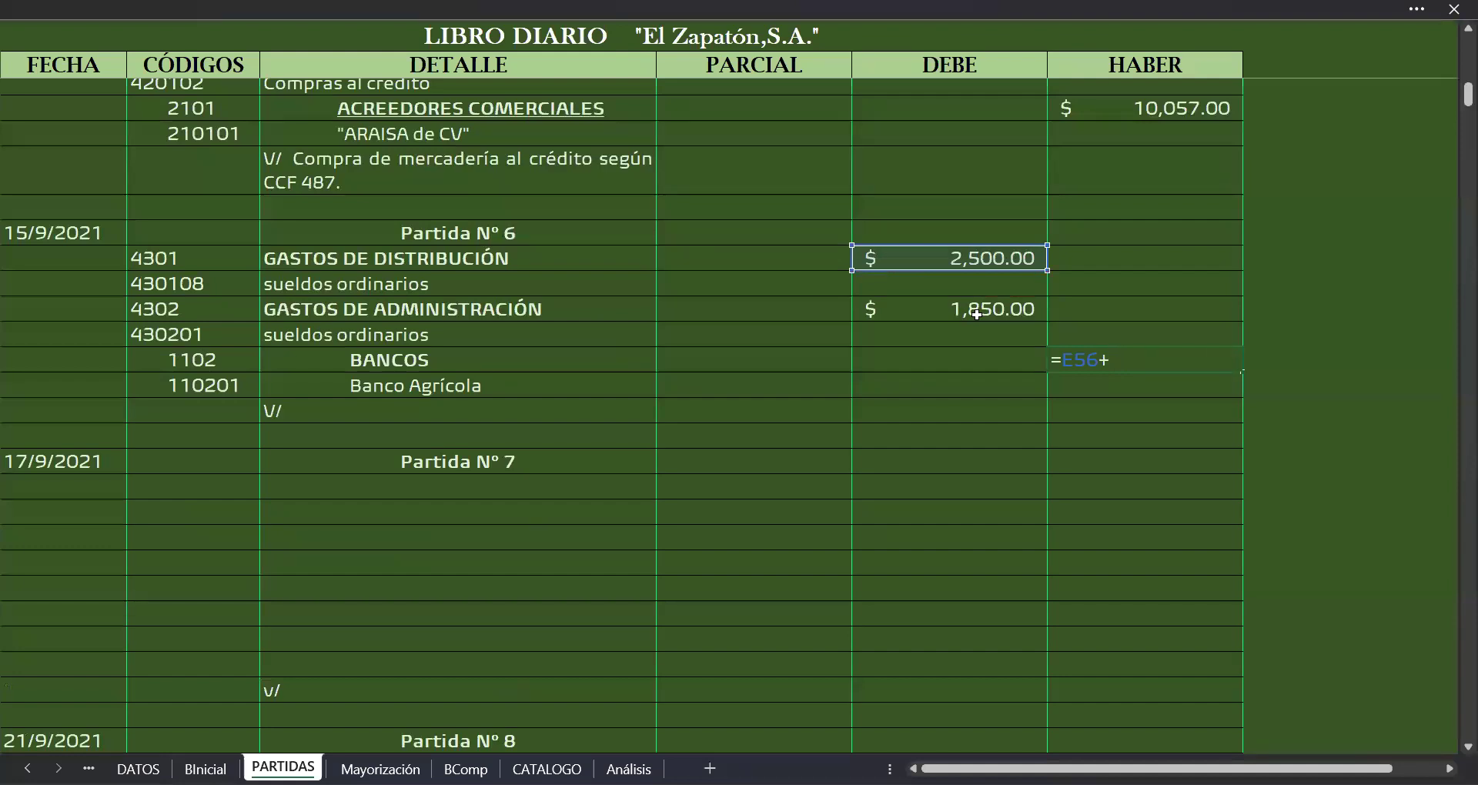
click(967, 311)
key(Return)
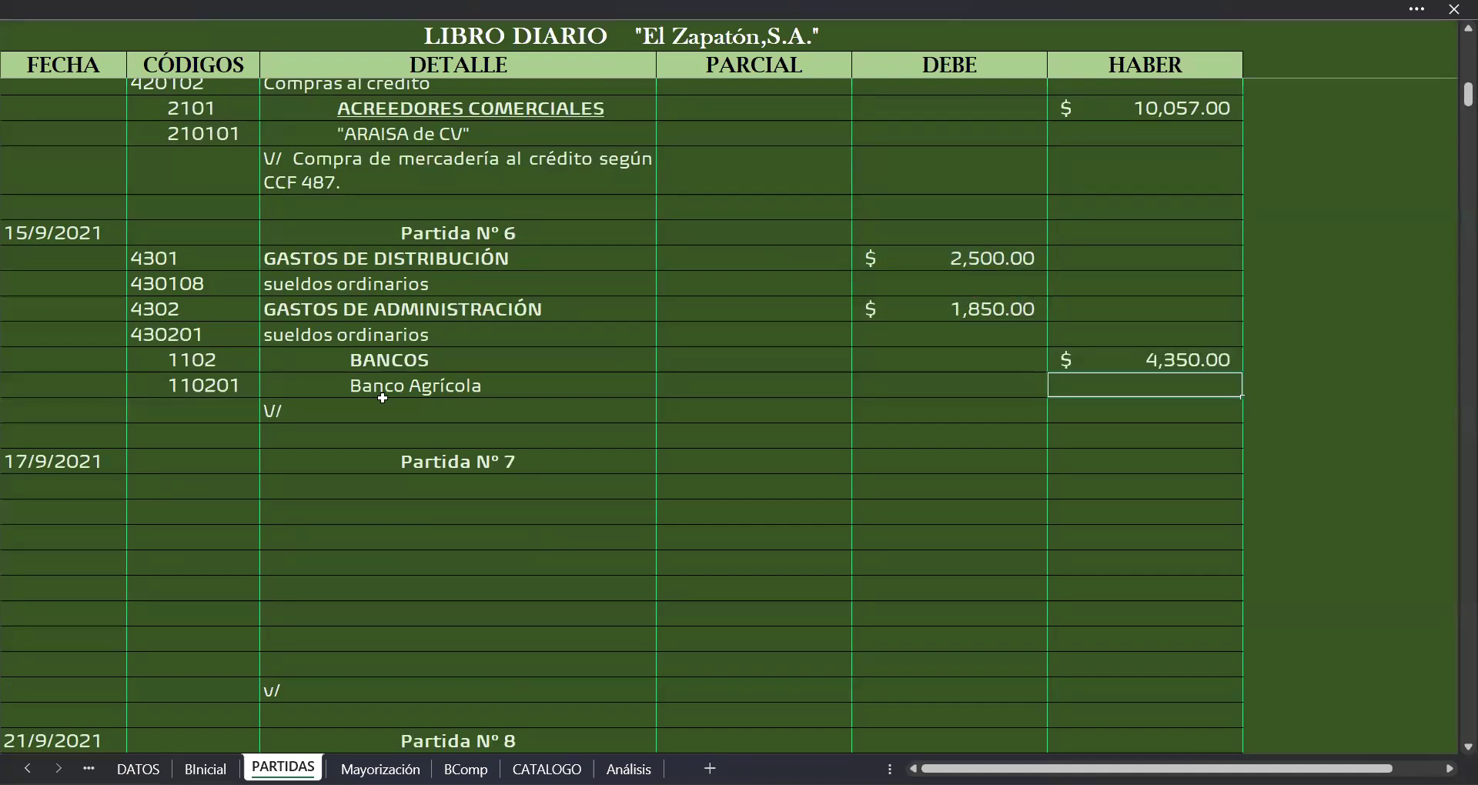
click(481, 416)
Complete the concept as 'V/ Pago de salarios mediante cheques 102 a105'.
double_click(481, 416)
text(Pago de salarios)
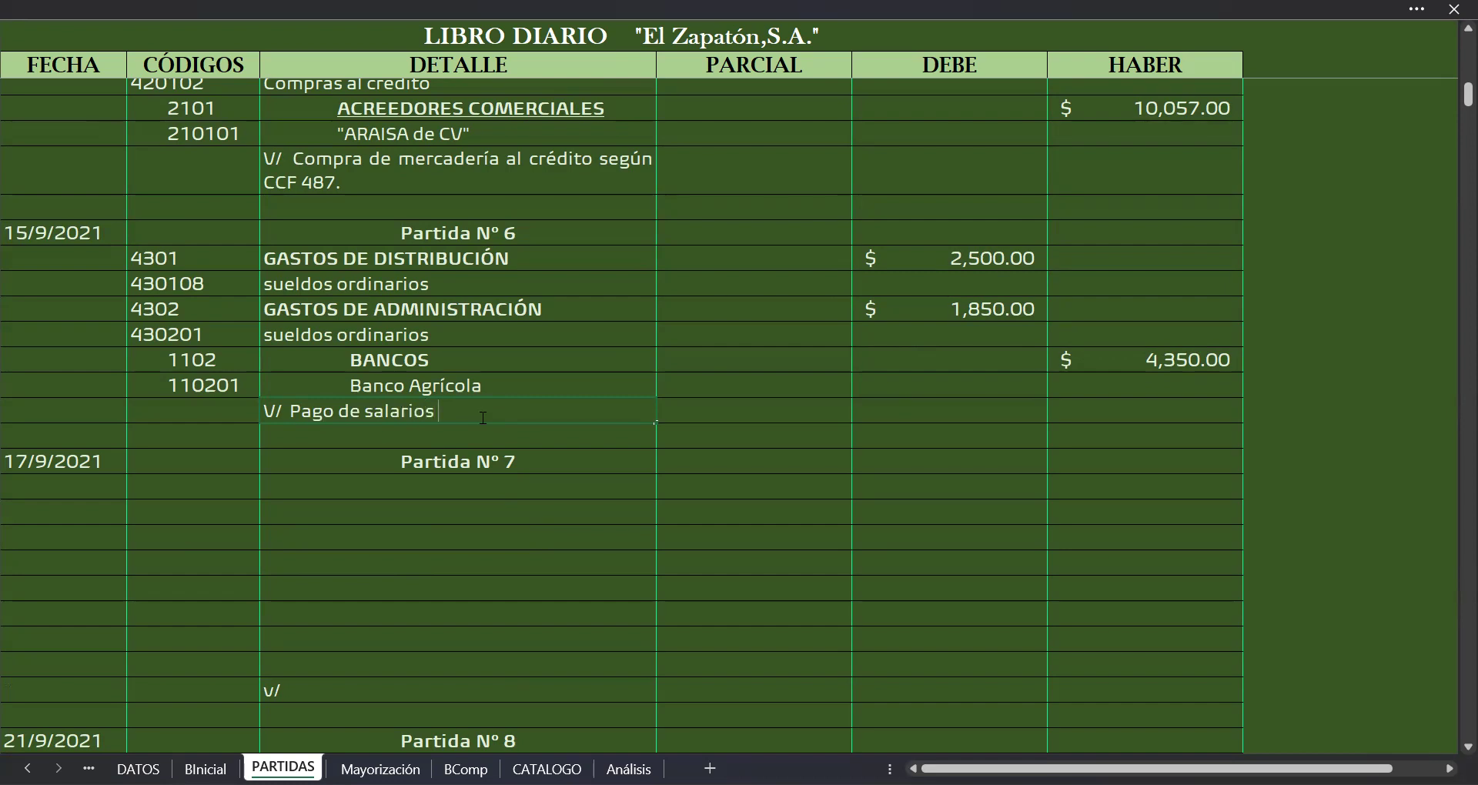
text( mediante cheques)
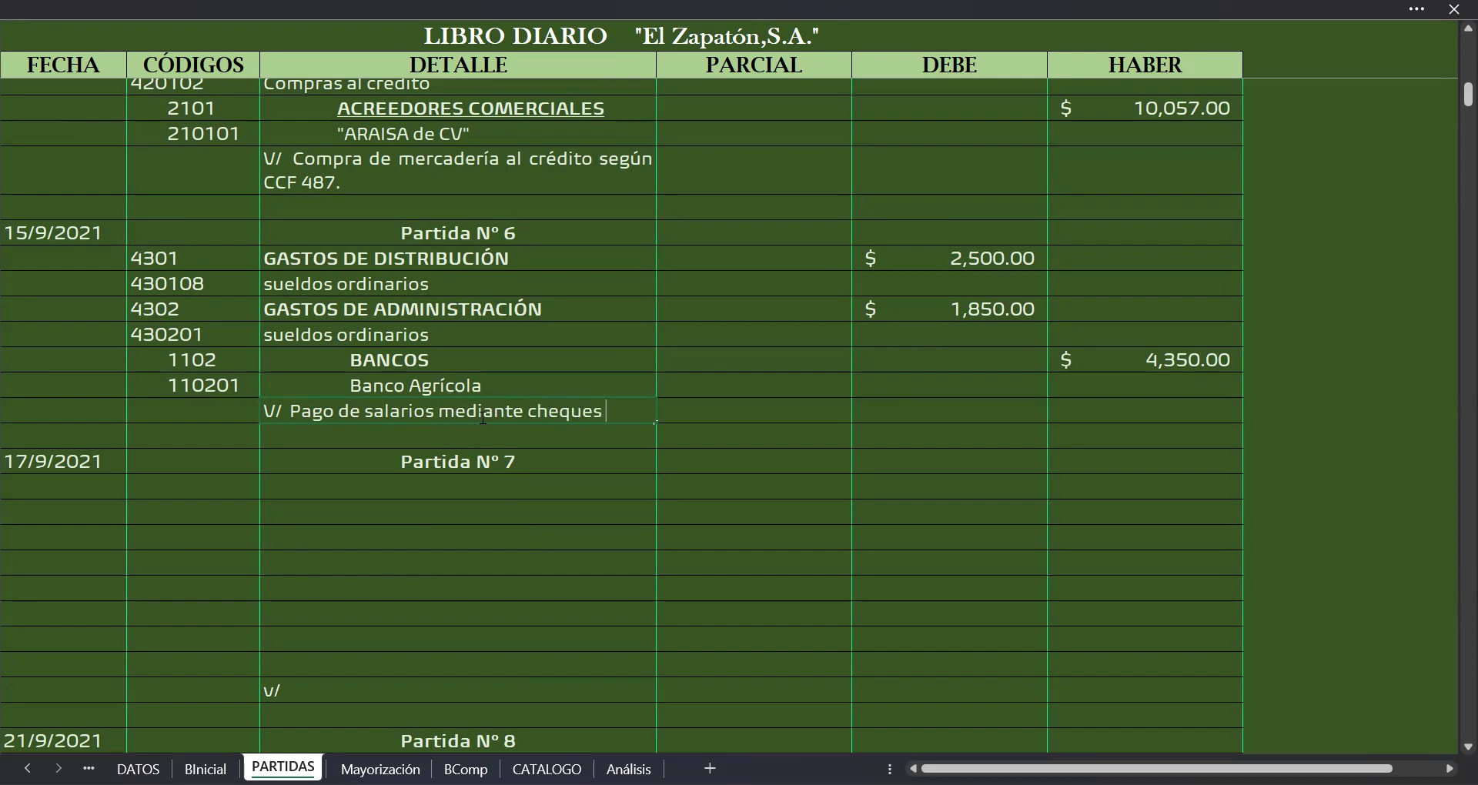
text( 102 a)
text(105)
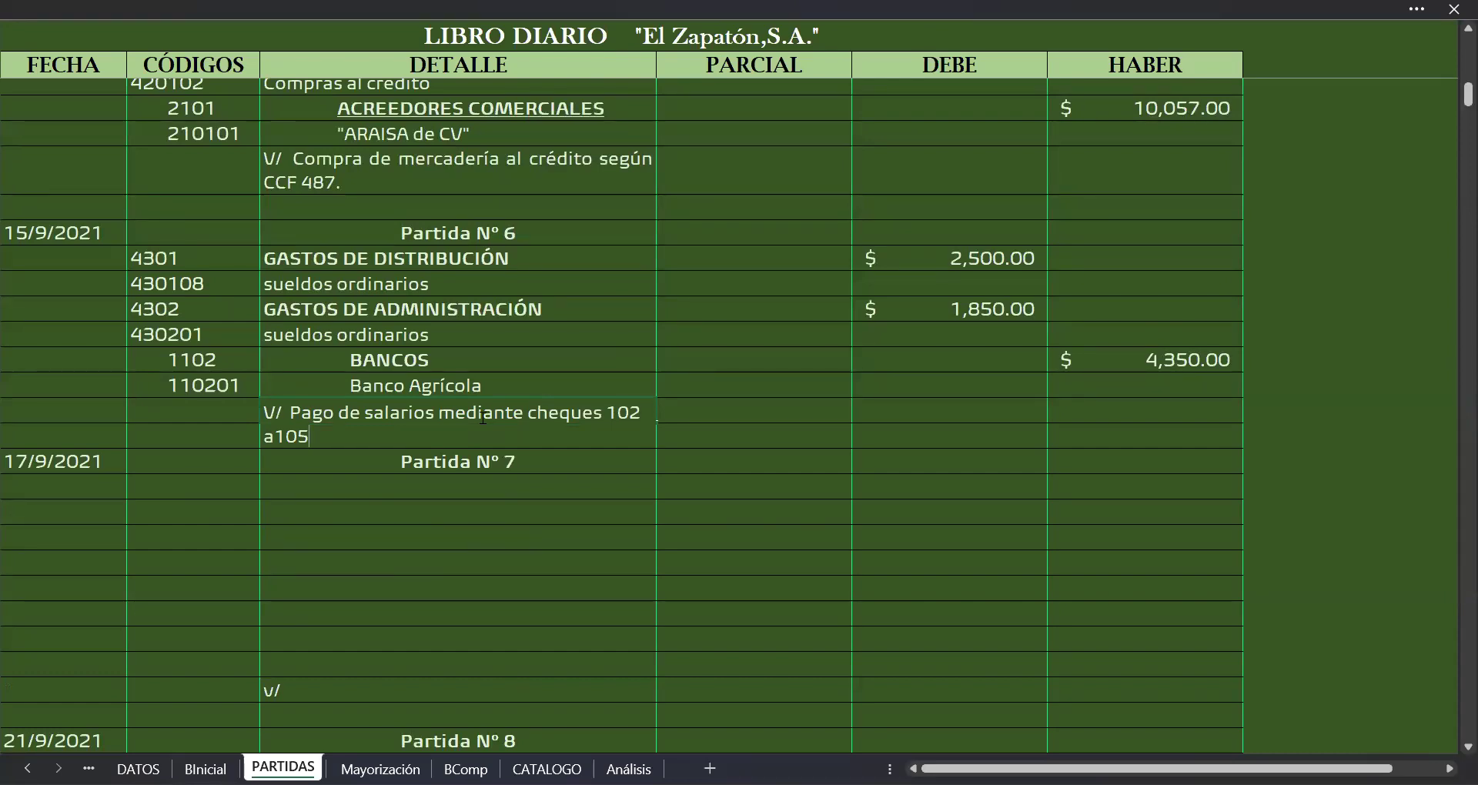
key(Return)
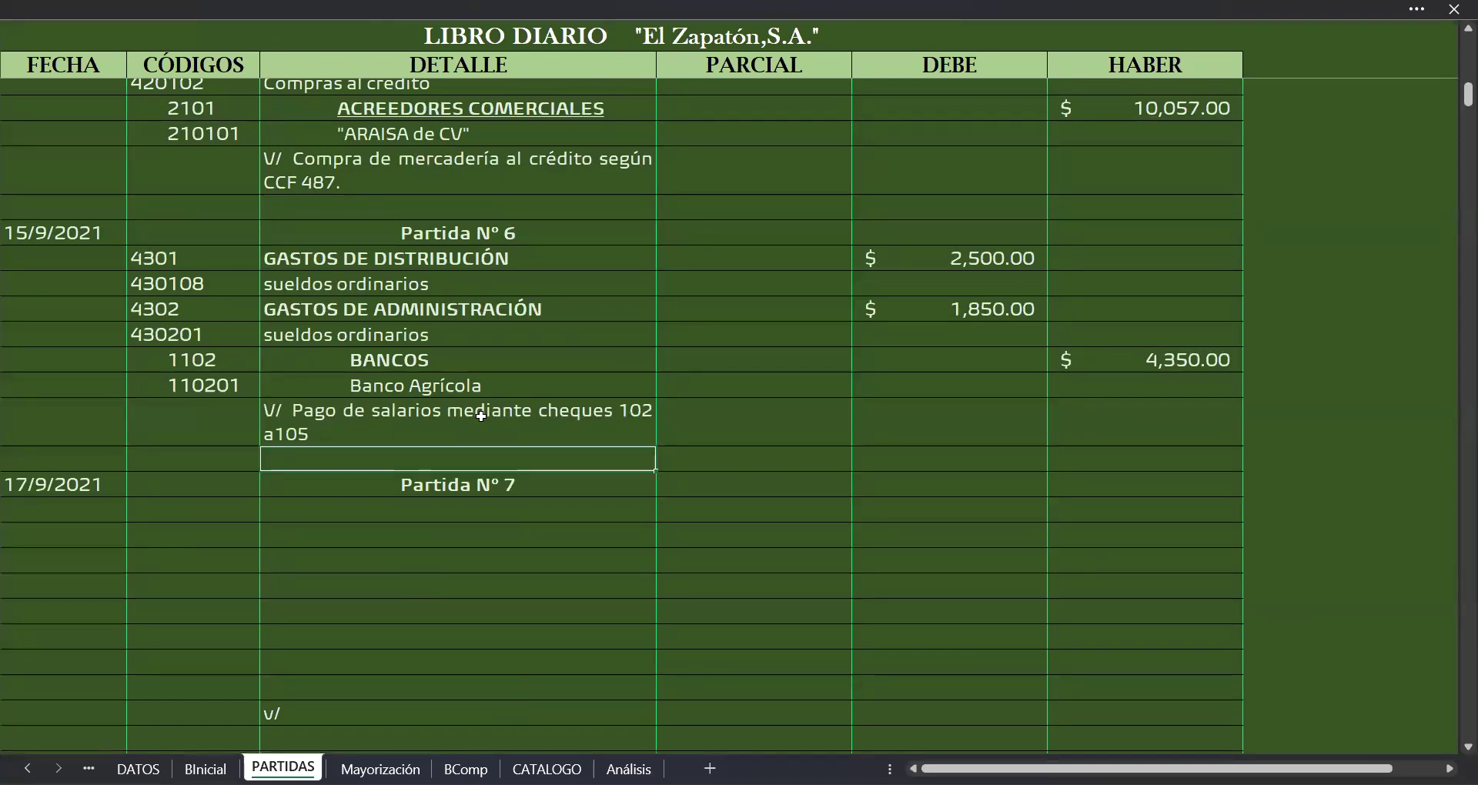
Check the finished entry and the first rows of Partida Nº 7.
click(495, 386)
click(520, 433)
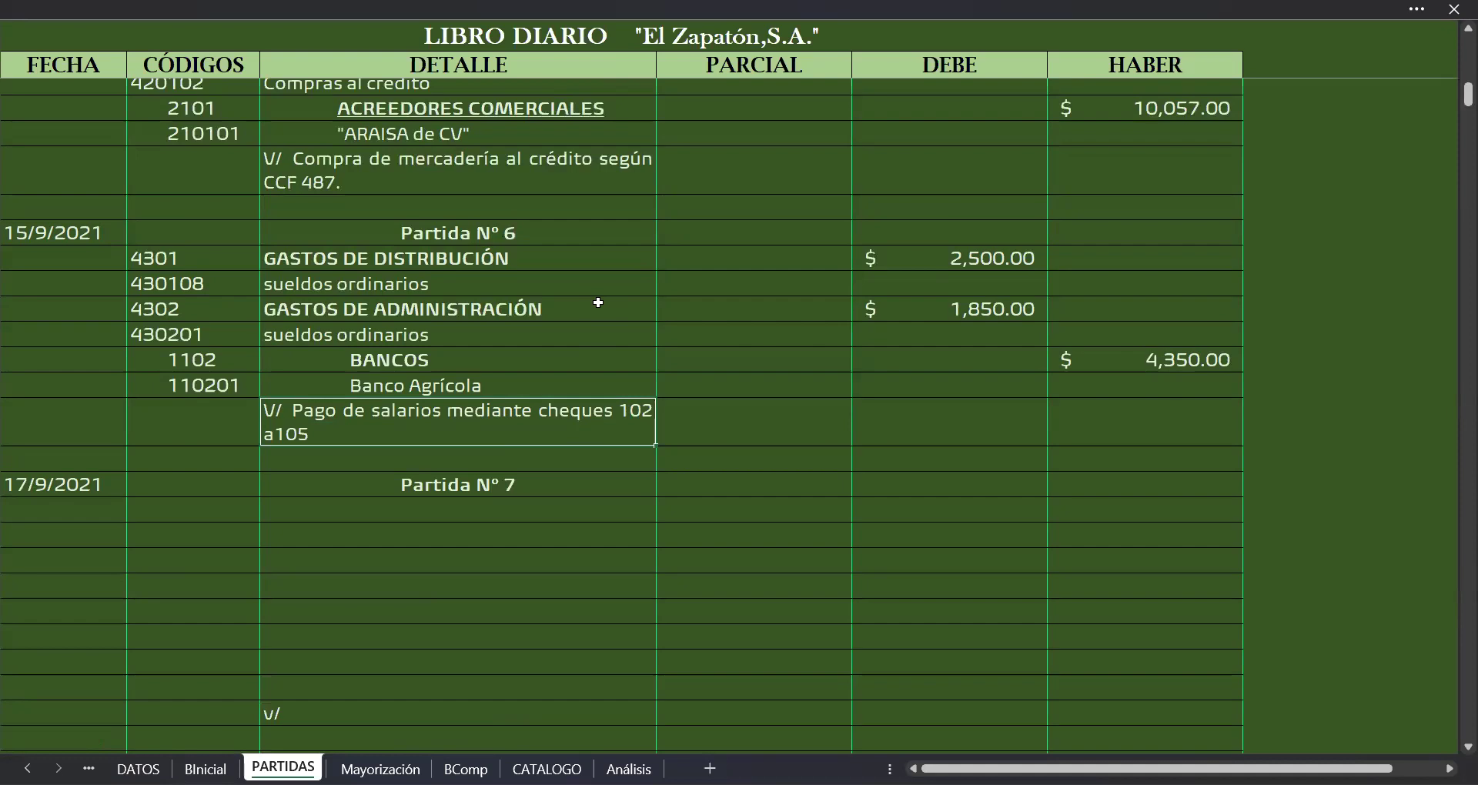
scroll(598, 303, down, 1)
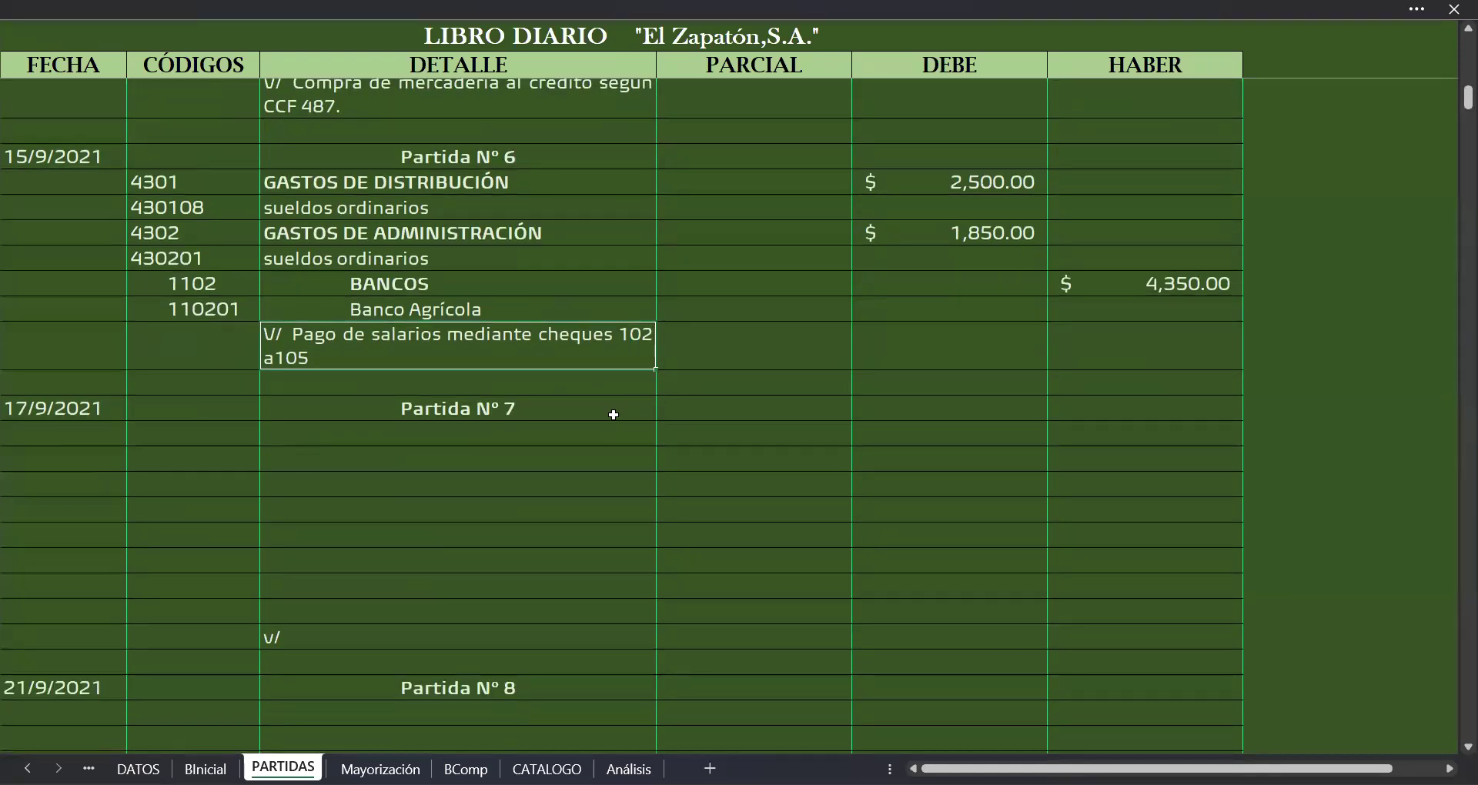
click(602, 437)
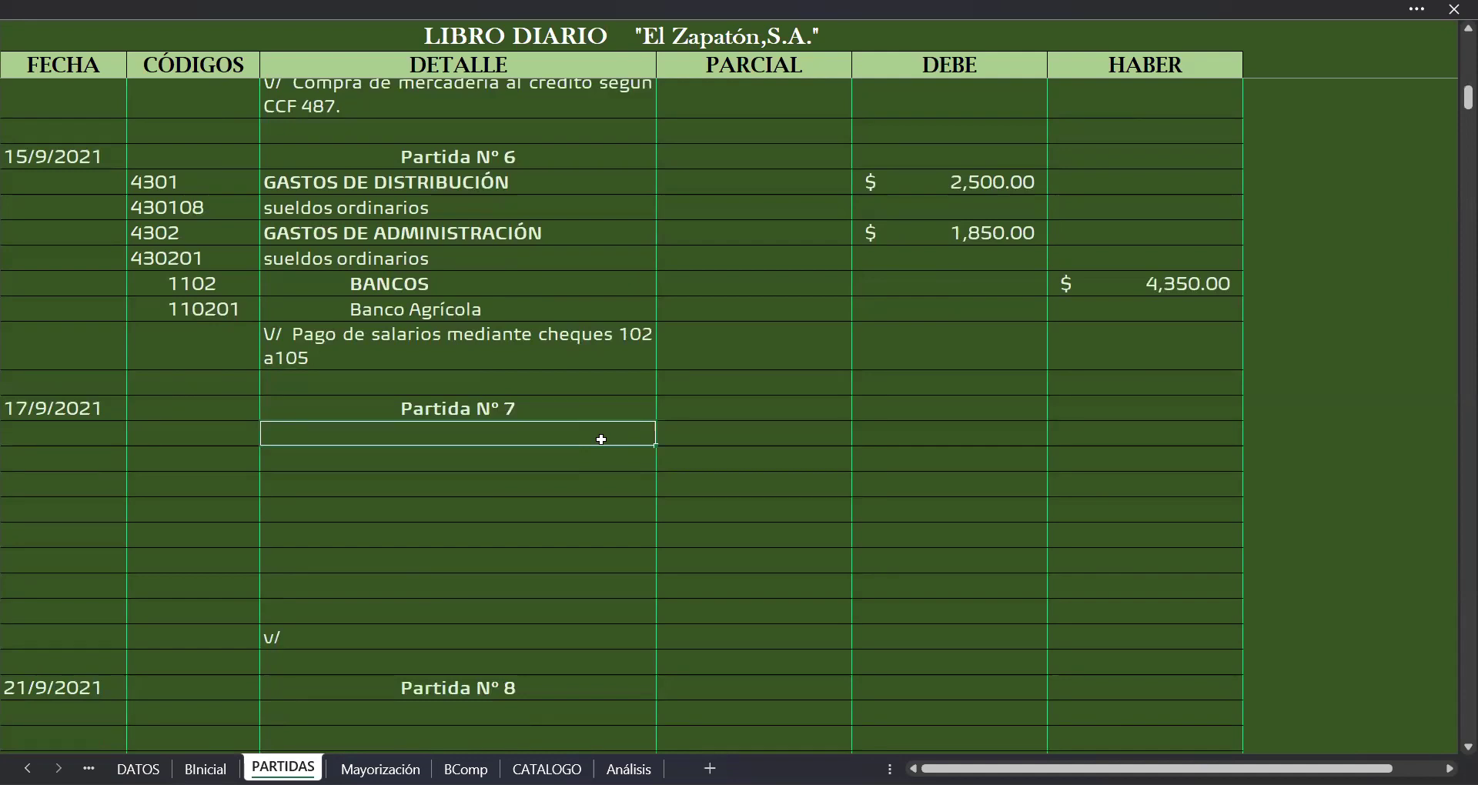
click(208, 436)
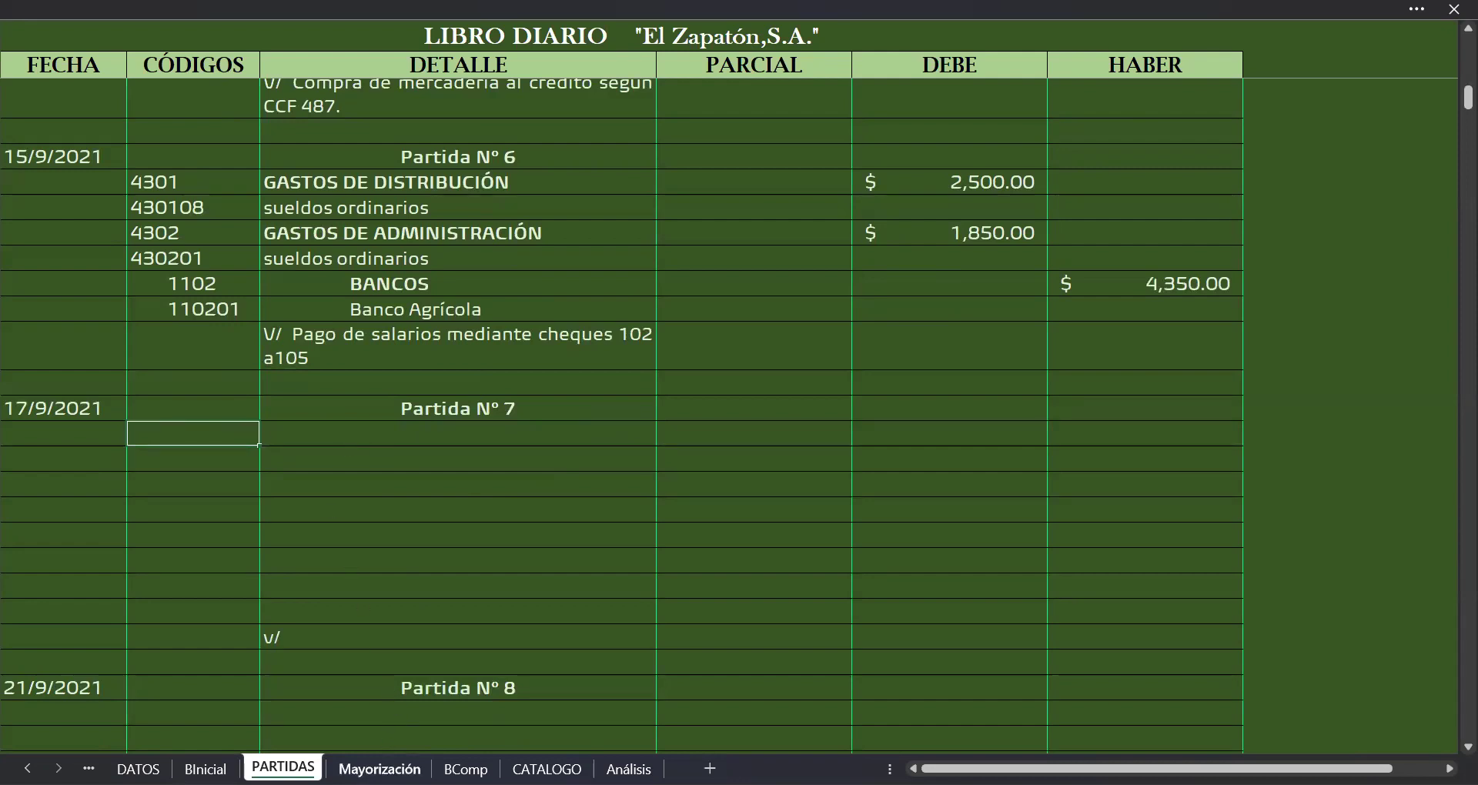
click(380, 769)
Verify the 1,850.00 and 2,500.00 postings in the Mayorización ledger accounts.
scroll(353, 529, down, 14)
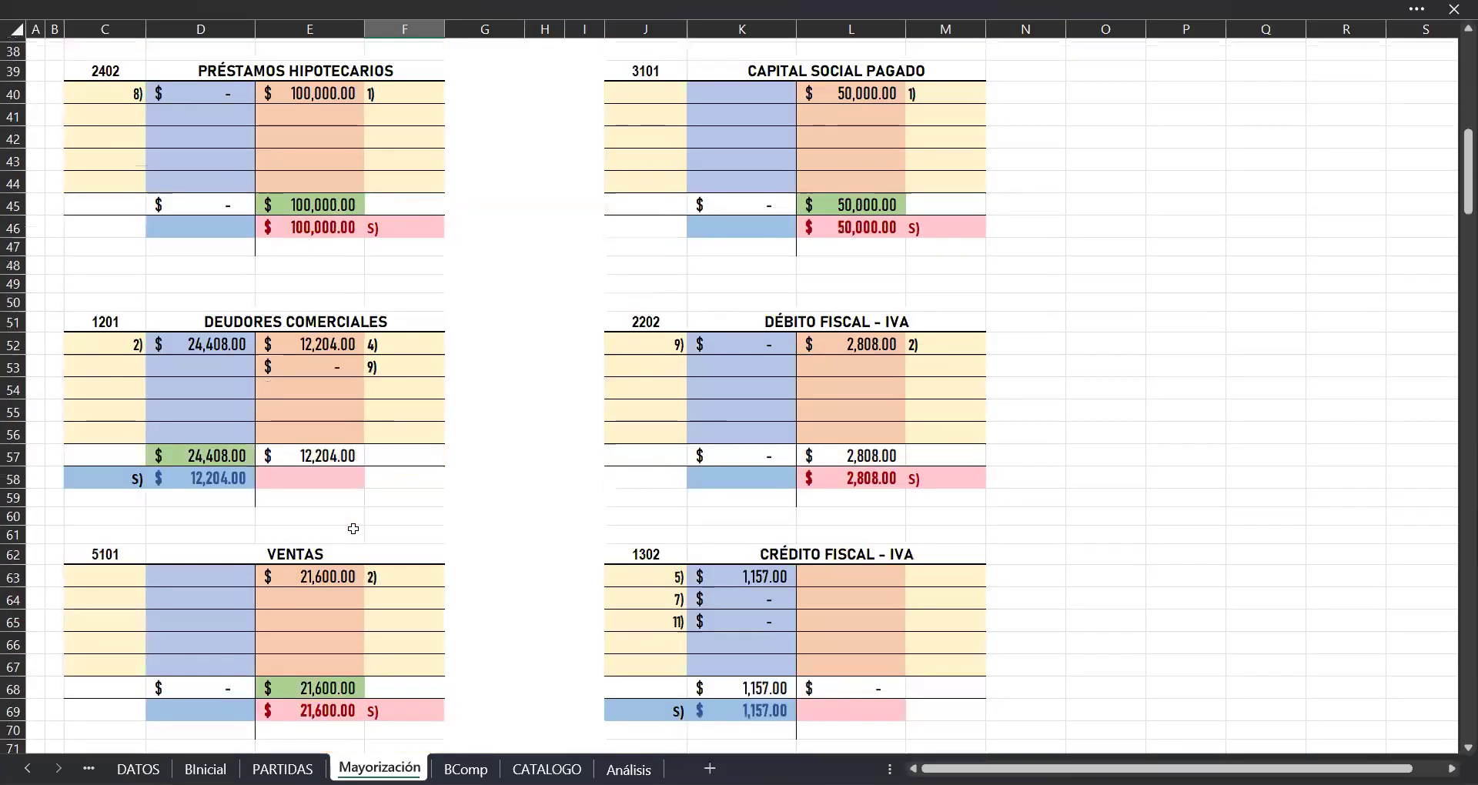
scroll(353, 529, down, 5)
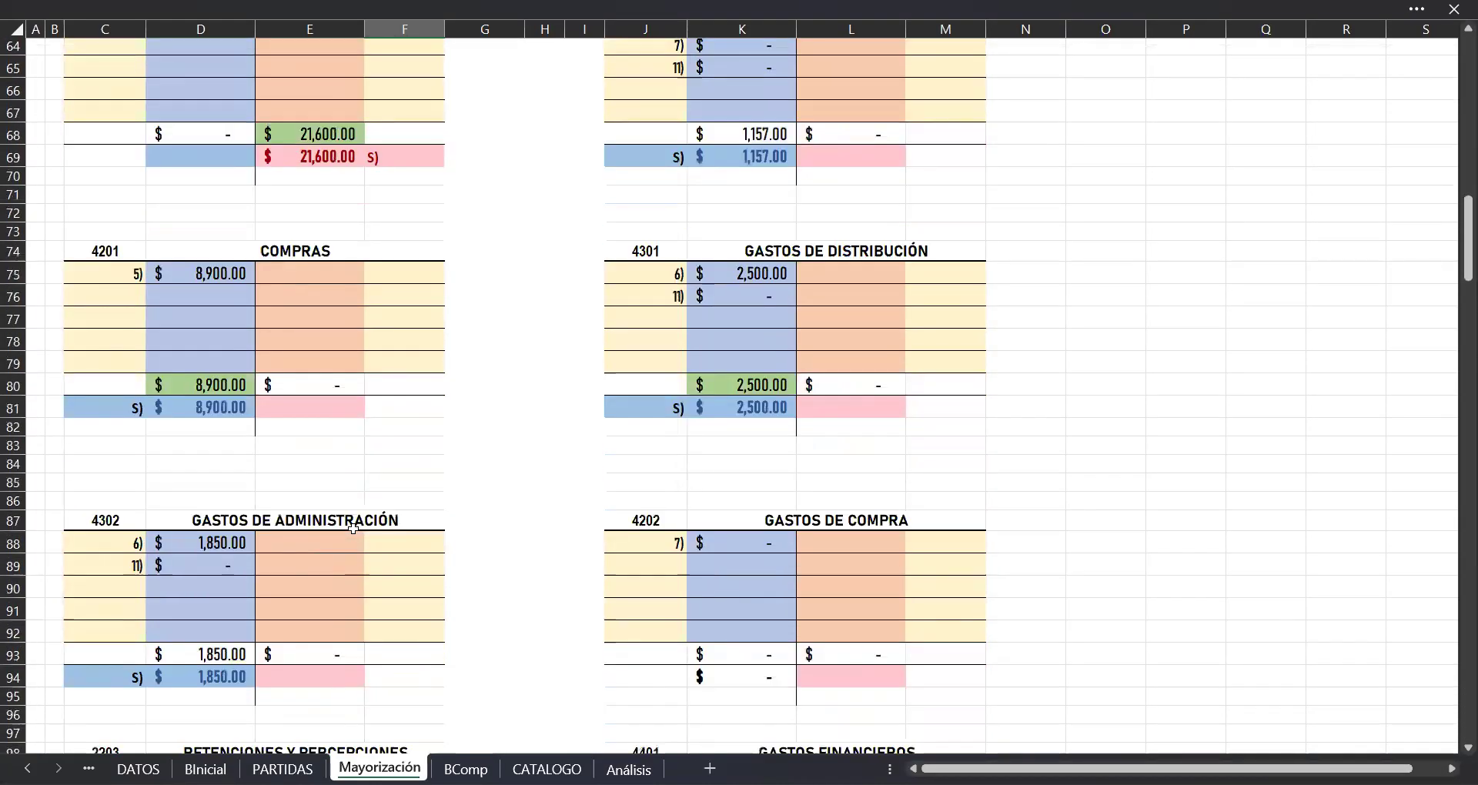
click(215, 541)
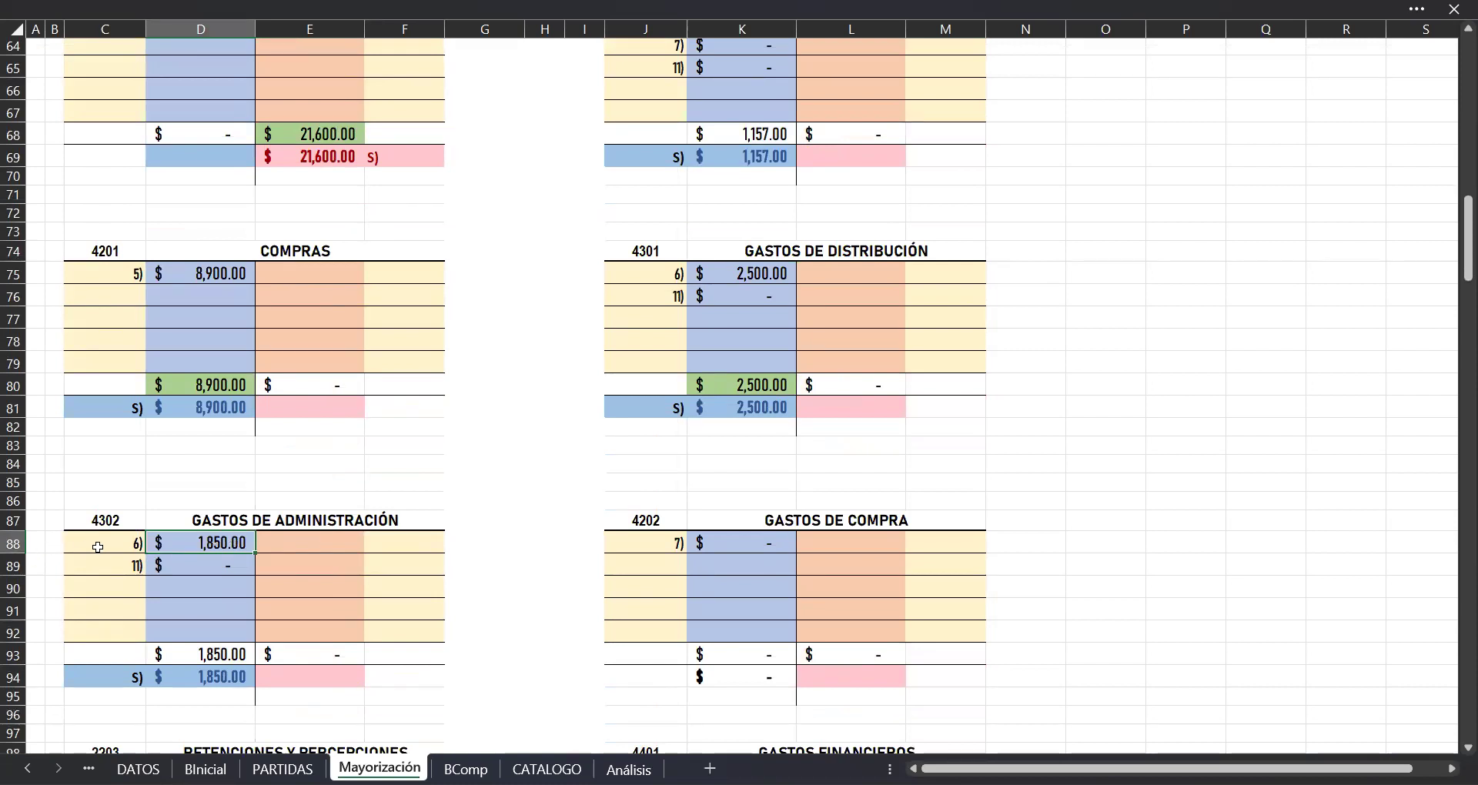
click(781, 274)
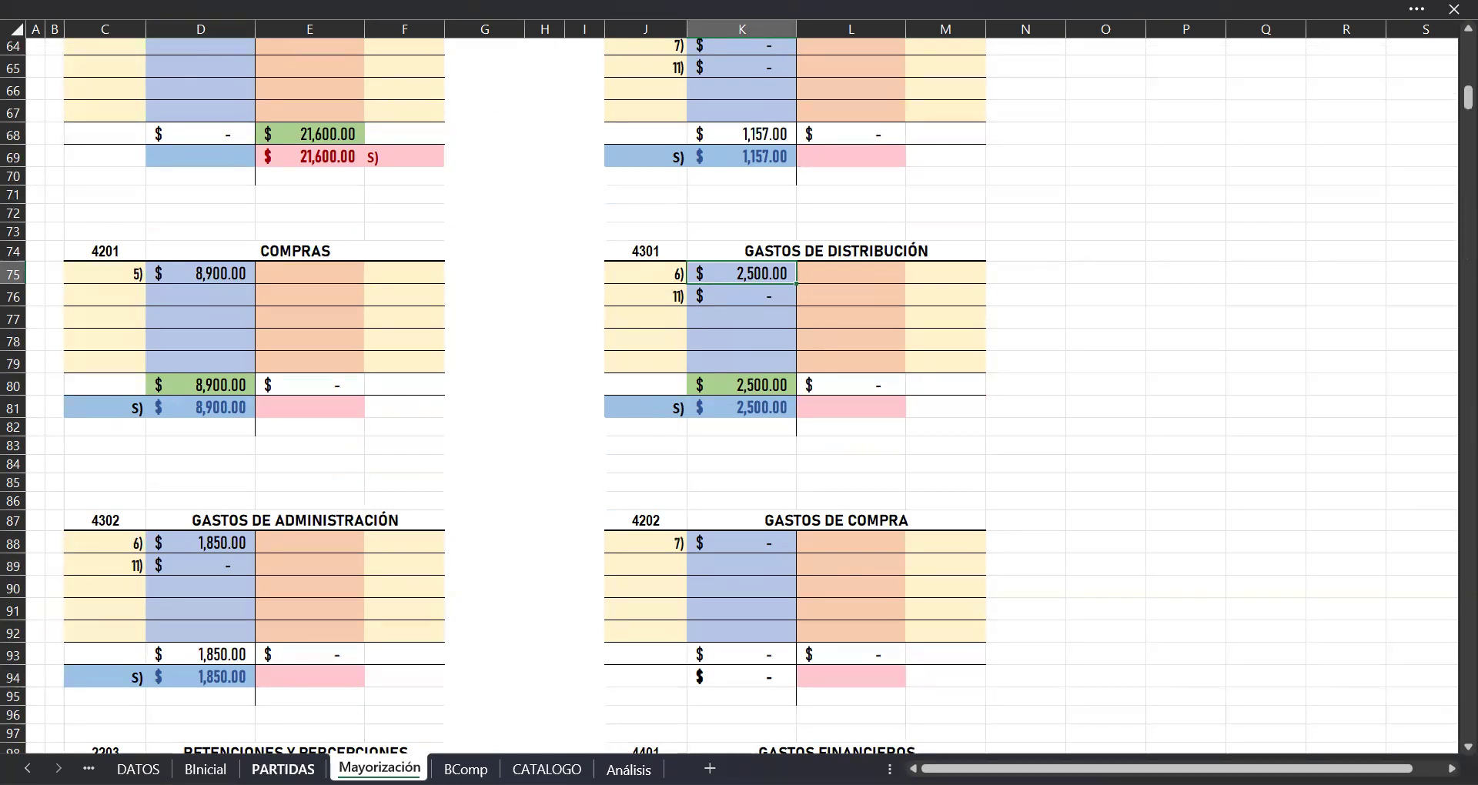
Recheck the ledger, then bring up DATOS at the Sept 17 transport payment.
click(283, 769)
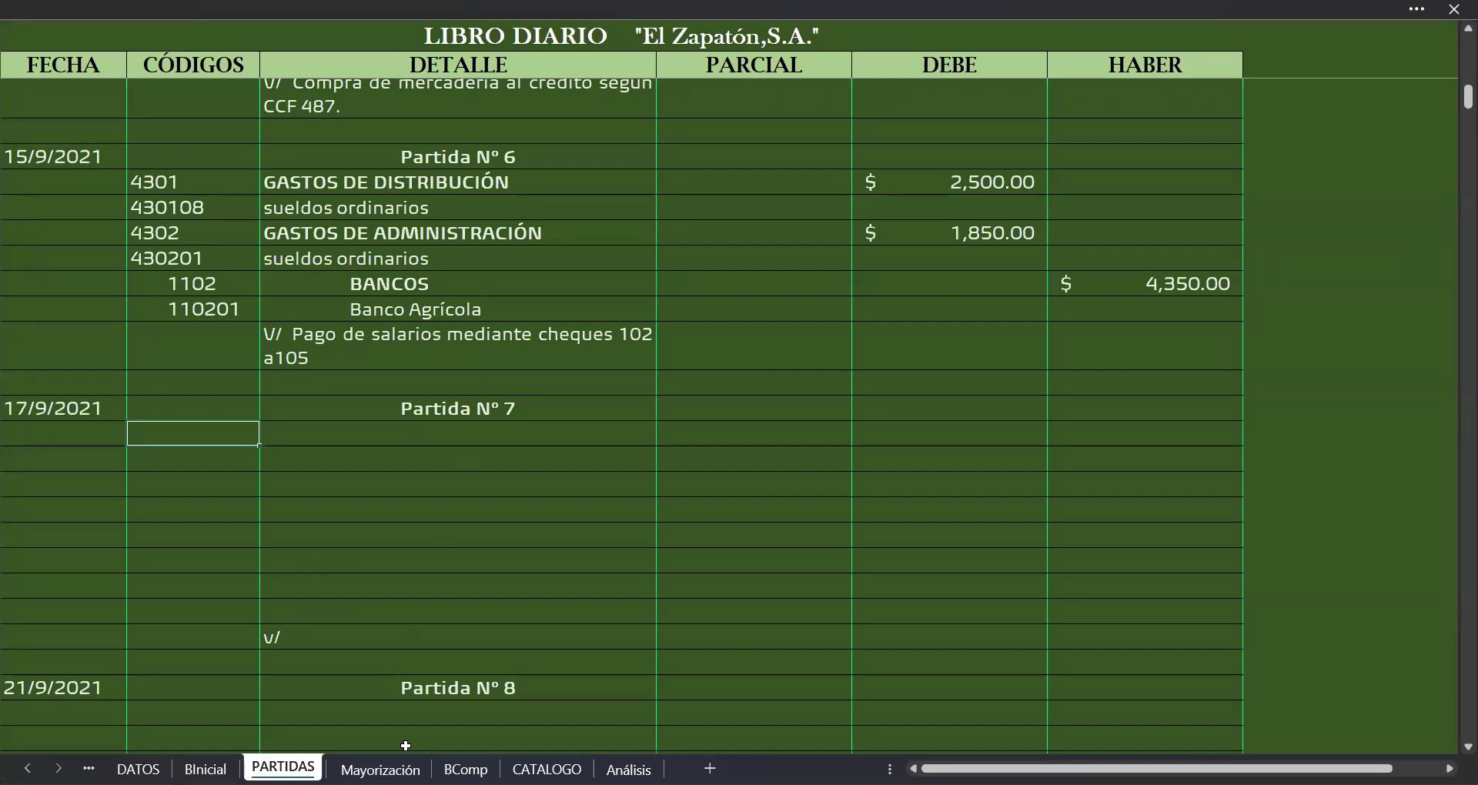
click(380, 769)
scroll(399, 558, up, 10)
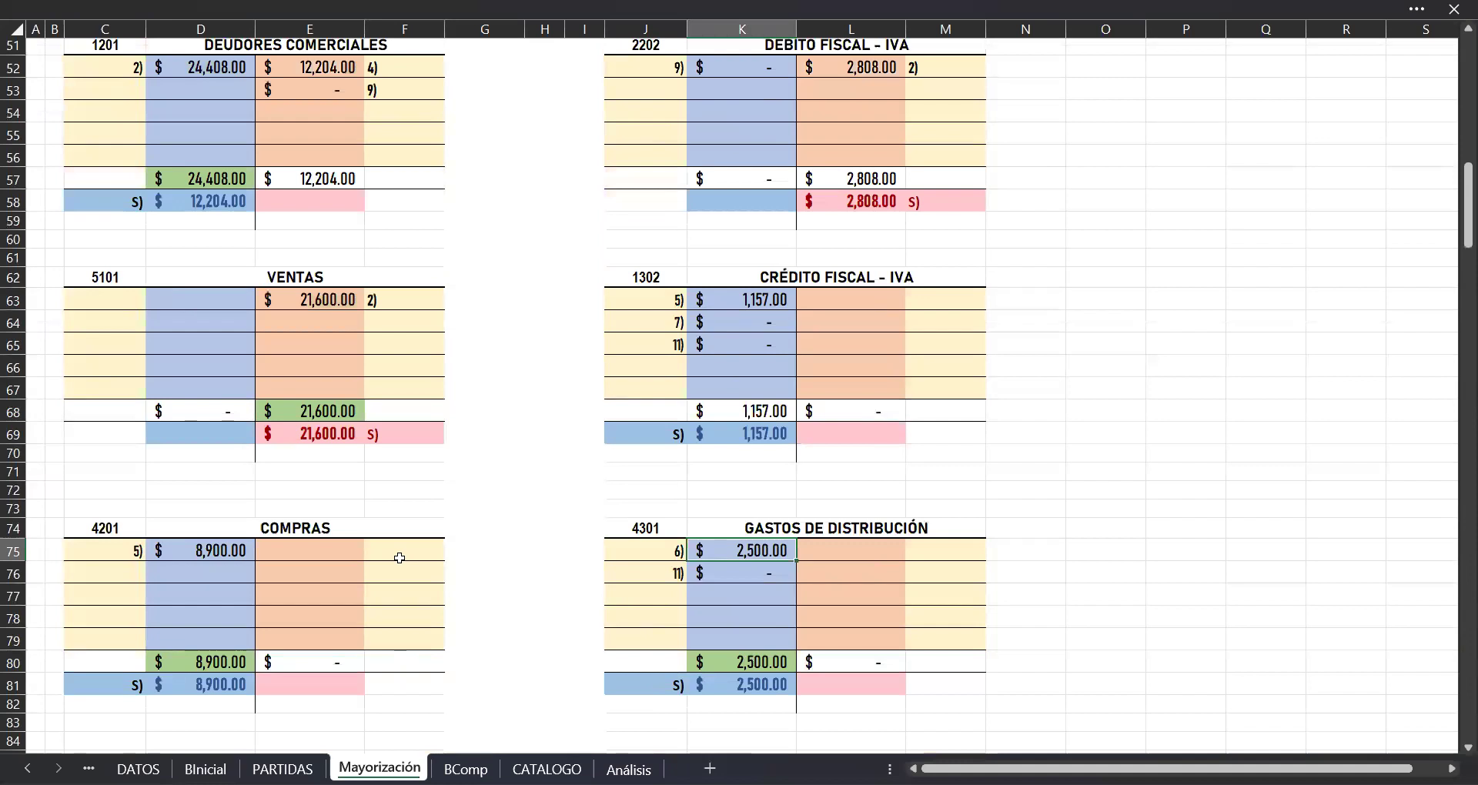
scroll(400, 558, up, 11)
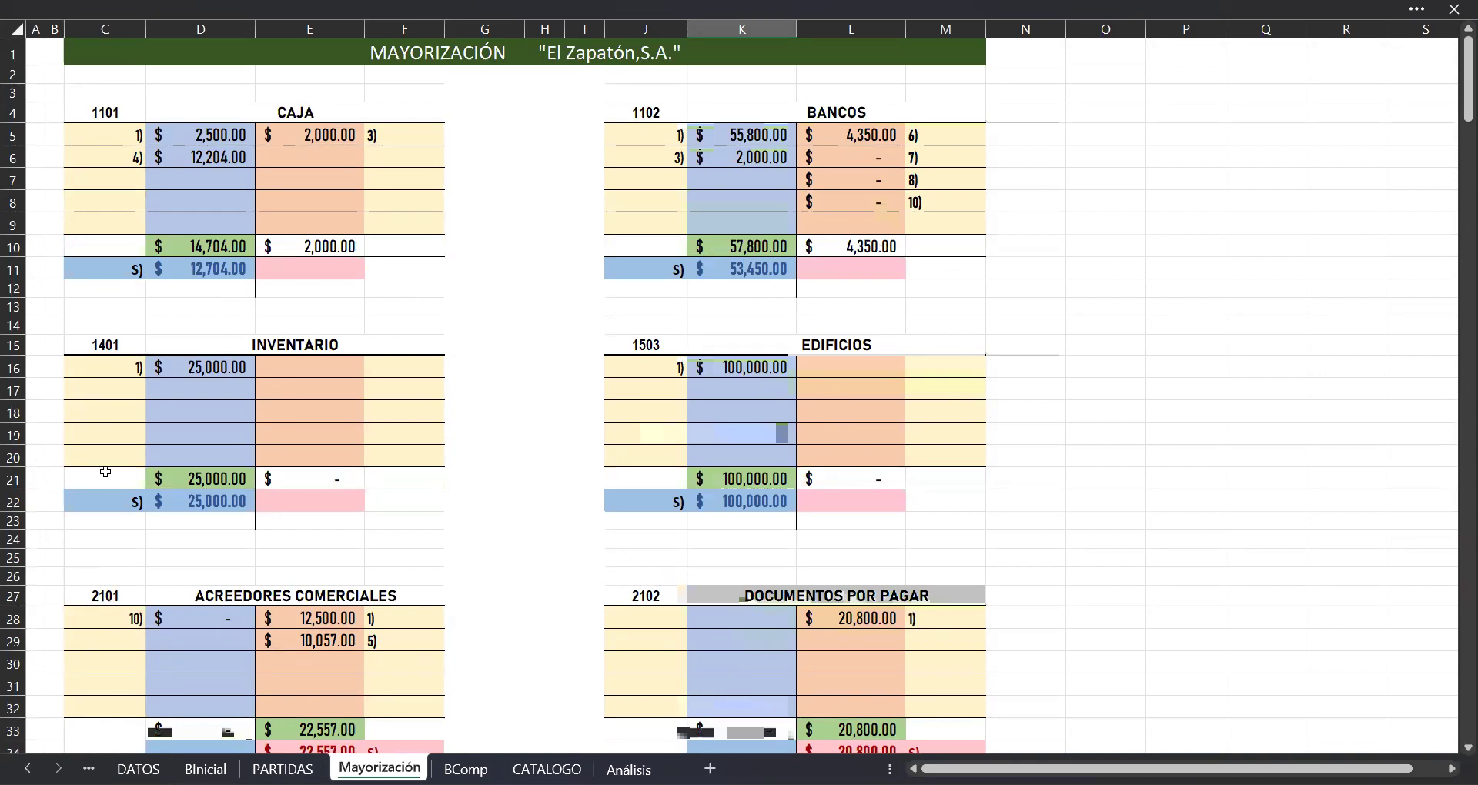
scroll(317, 619, down, 3)
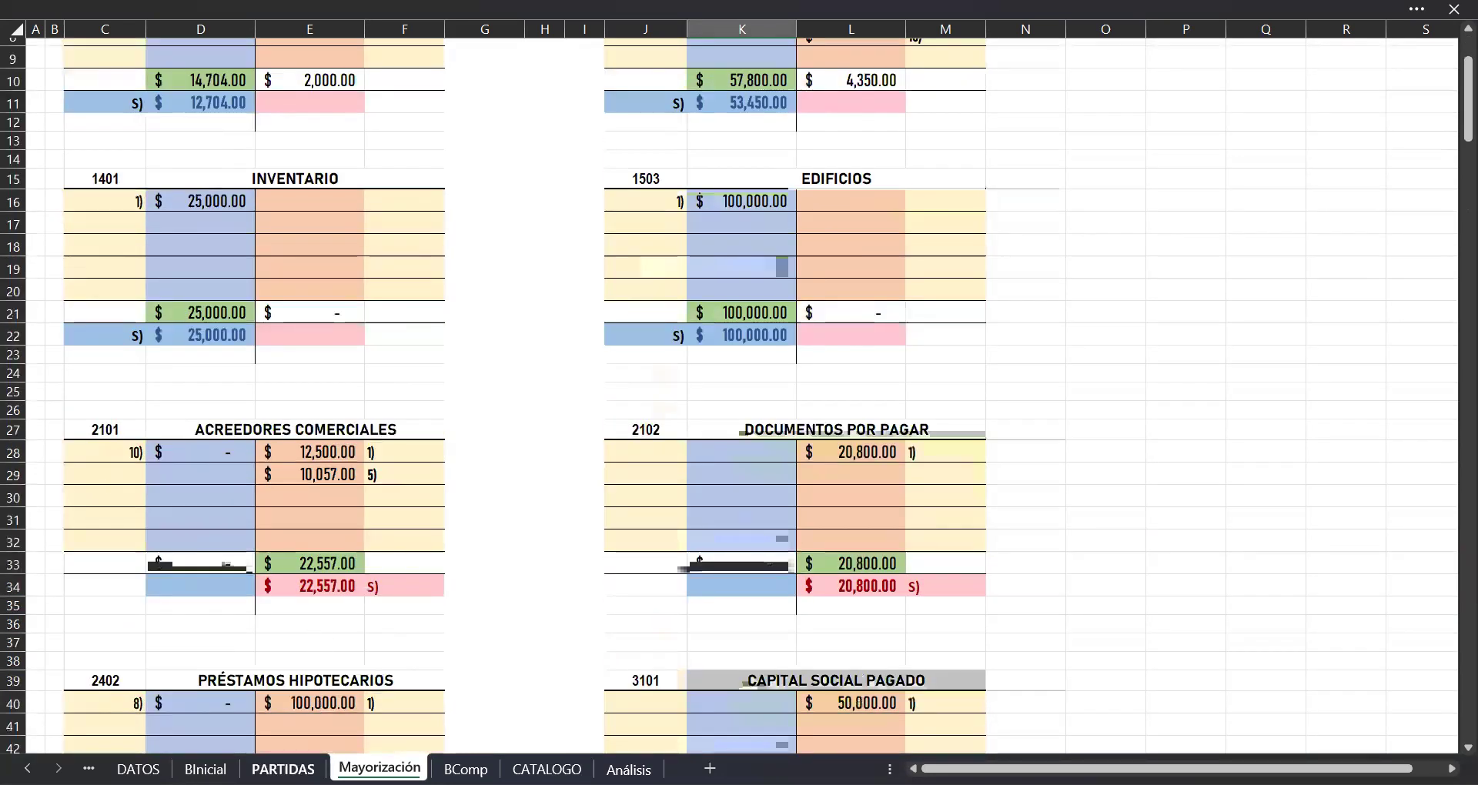
click(282, 769)
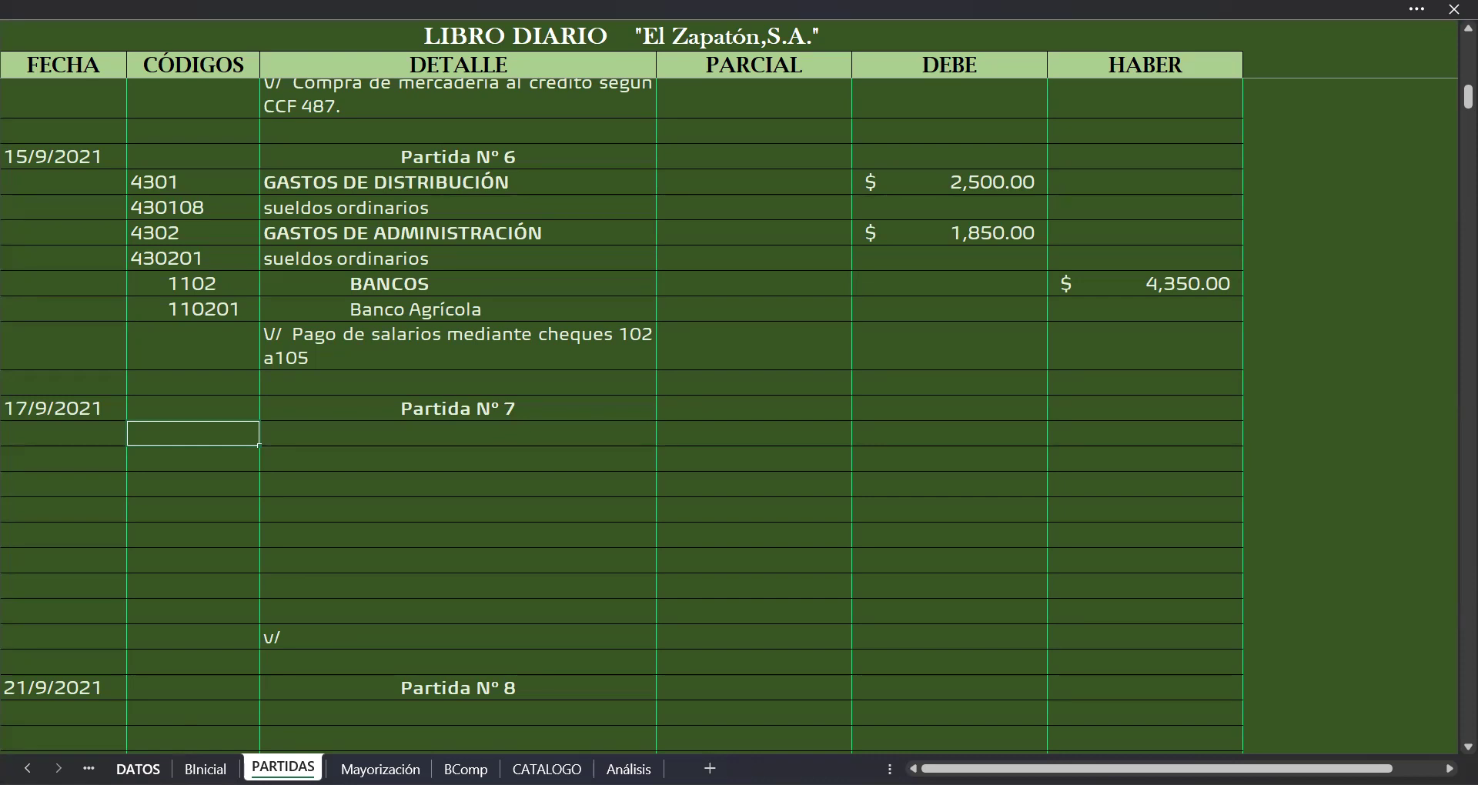
click(138, 769)
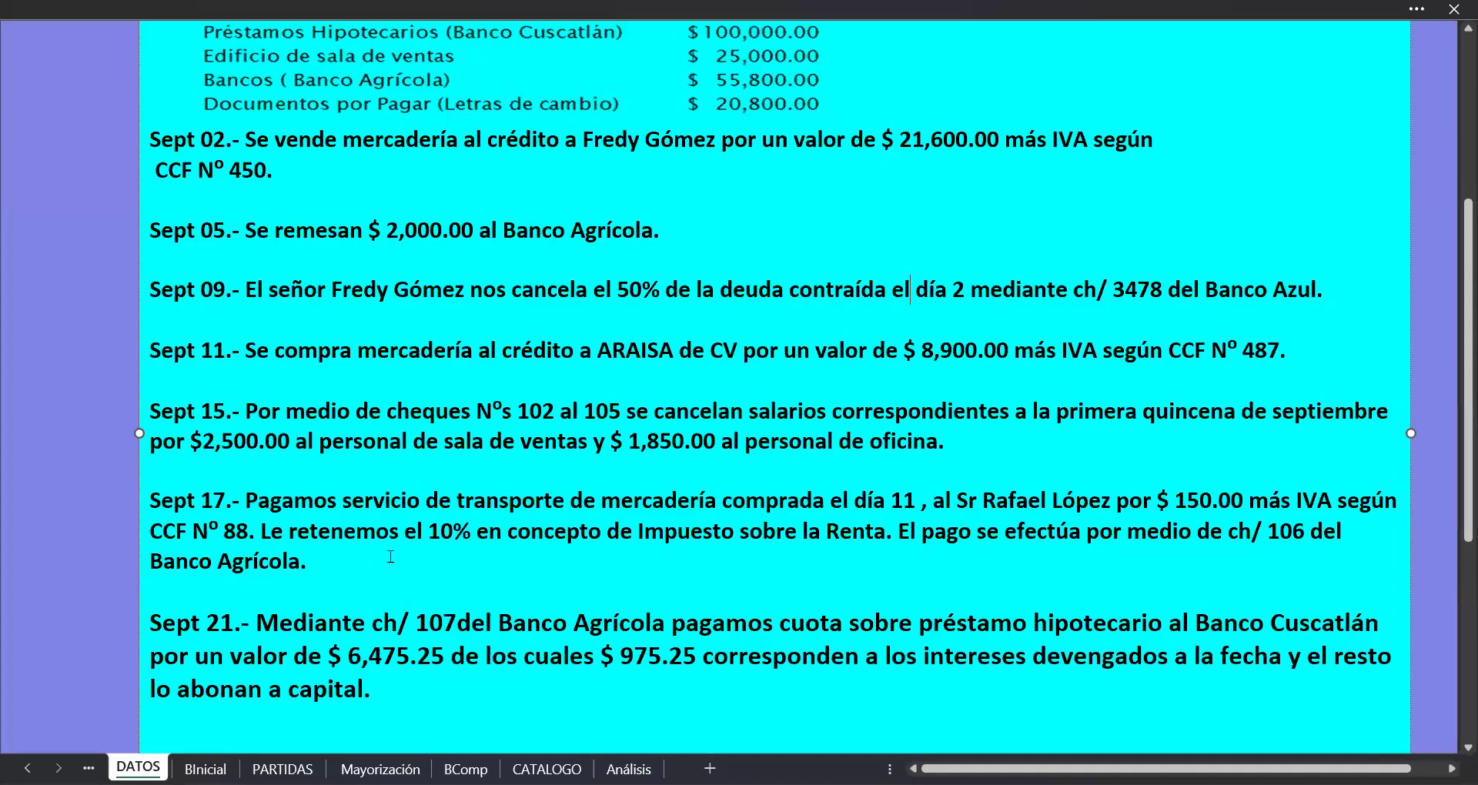
scroll(390, 555, down, 2)
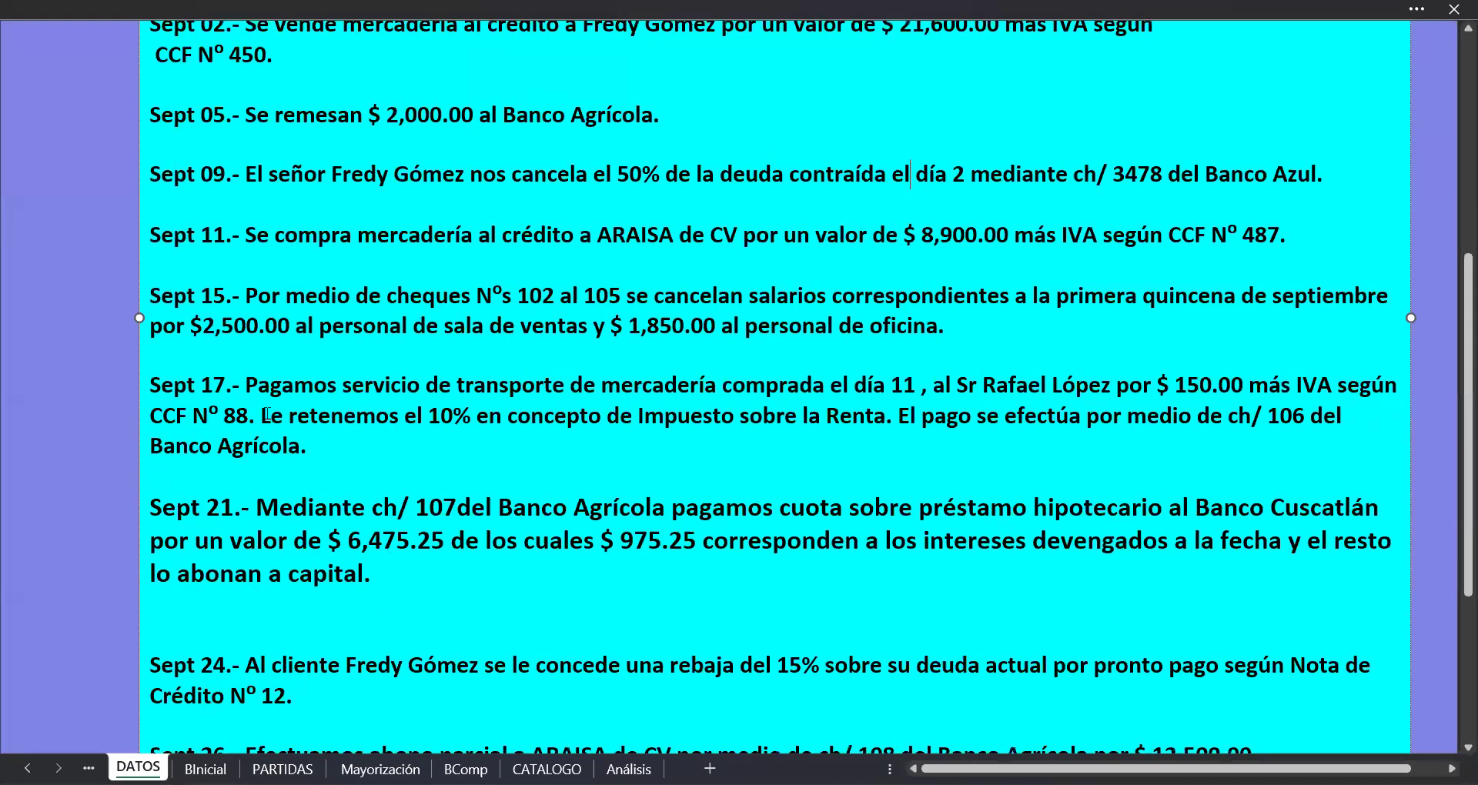
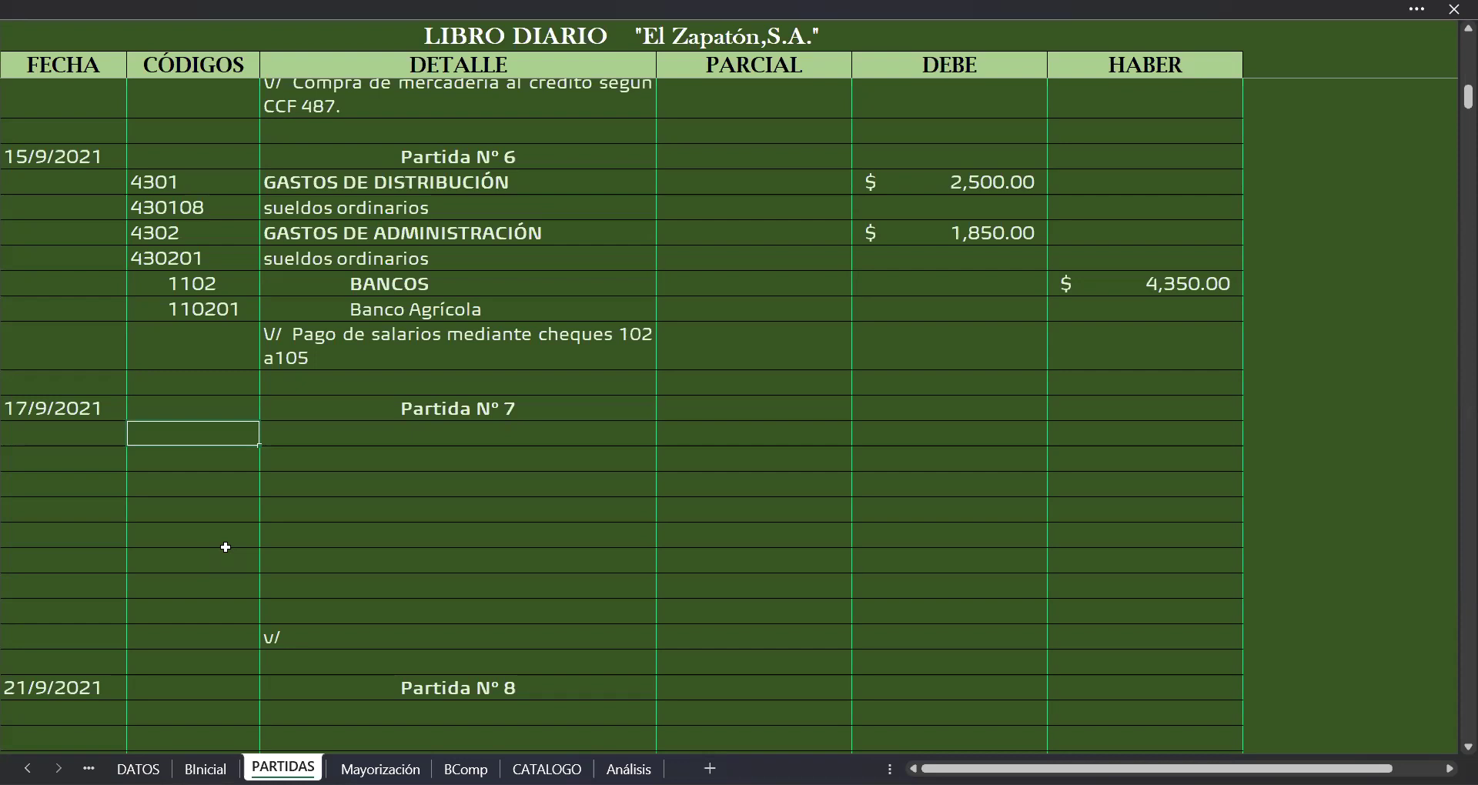
Enter codes 1302/130202 (Crédito Fiscal IVA) and 4202/420201 (Gastos de Compra – Transporte) in CÓDIGOS.
text(1302)
key(Return)
text(130202)
key(Return)
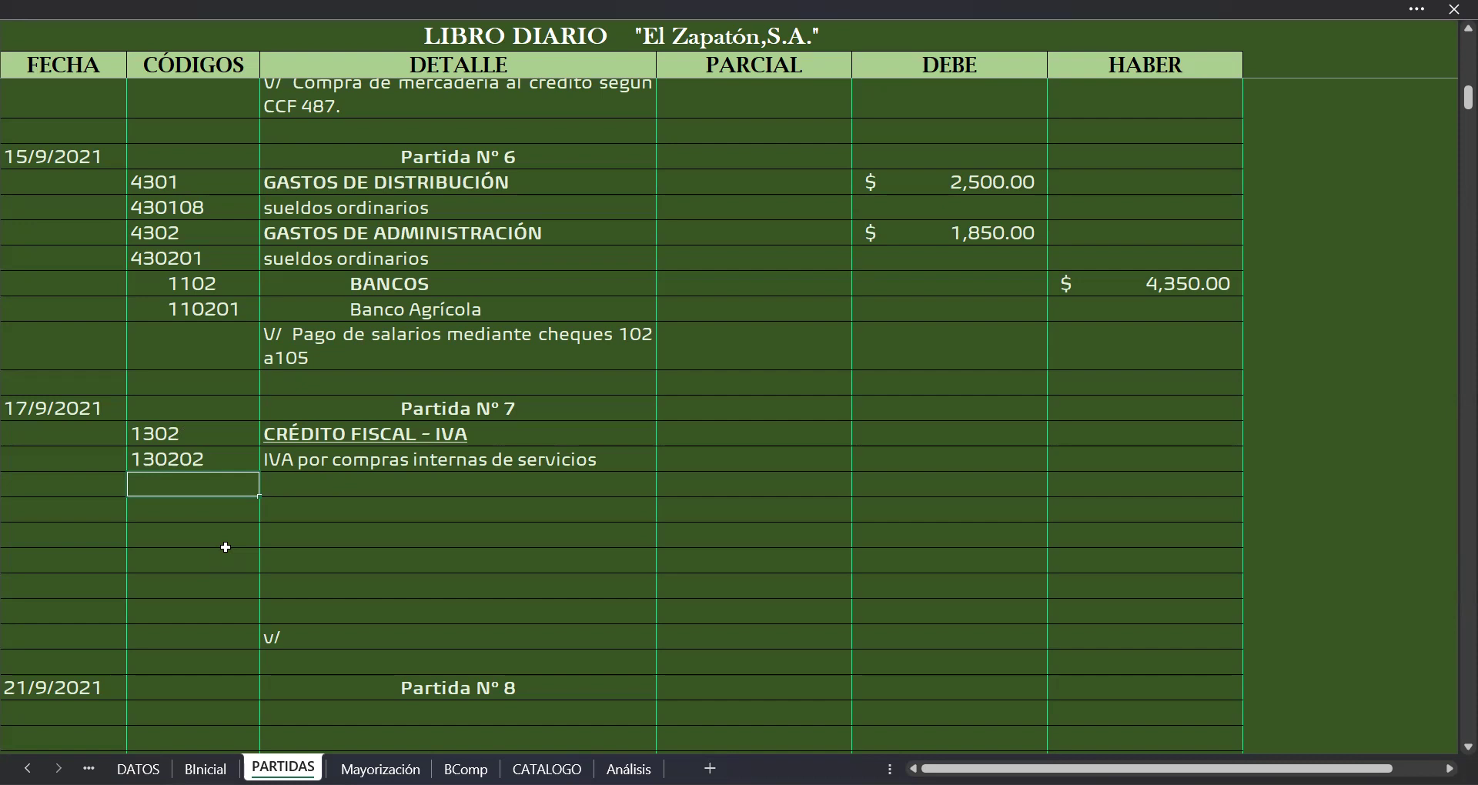
text(4202)
key(Return)
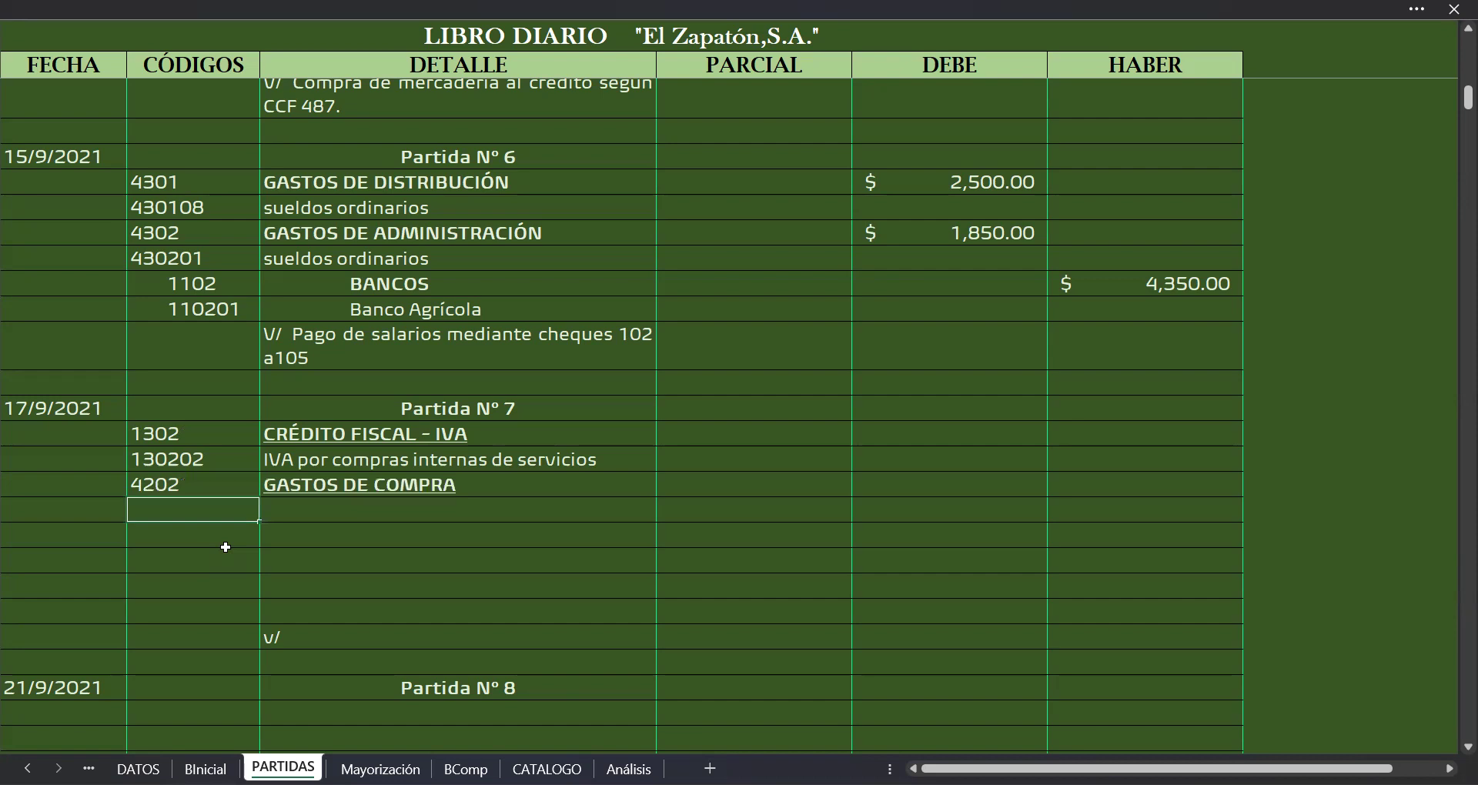
text(420201)
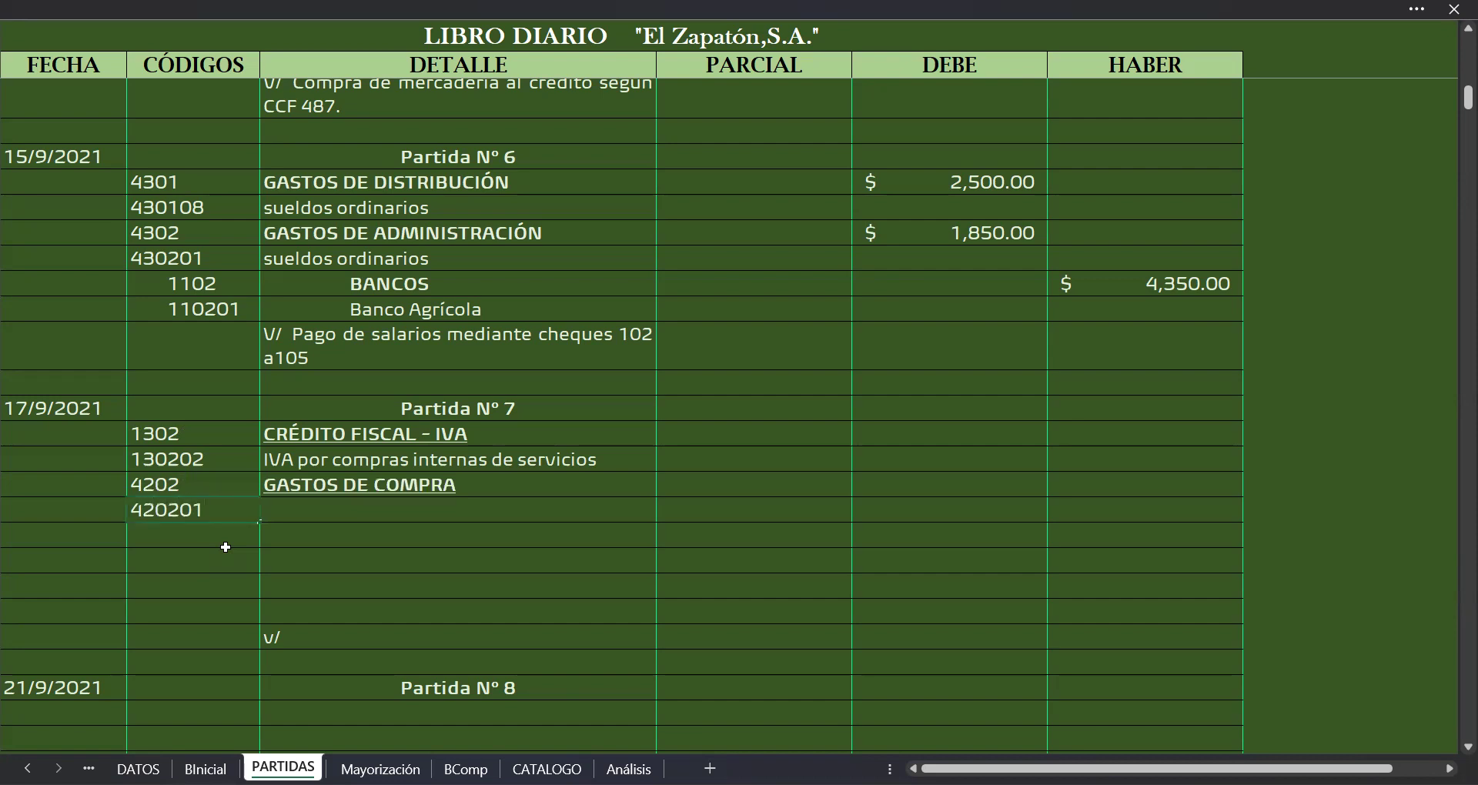
key(Return)
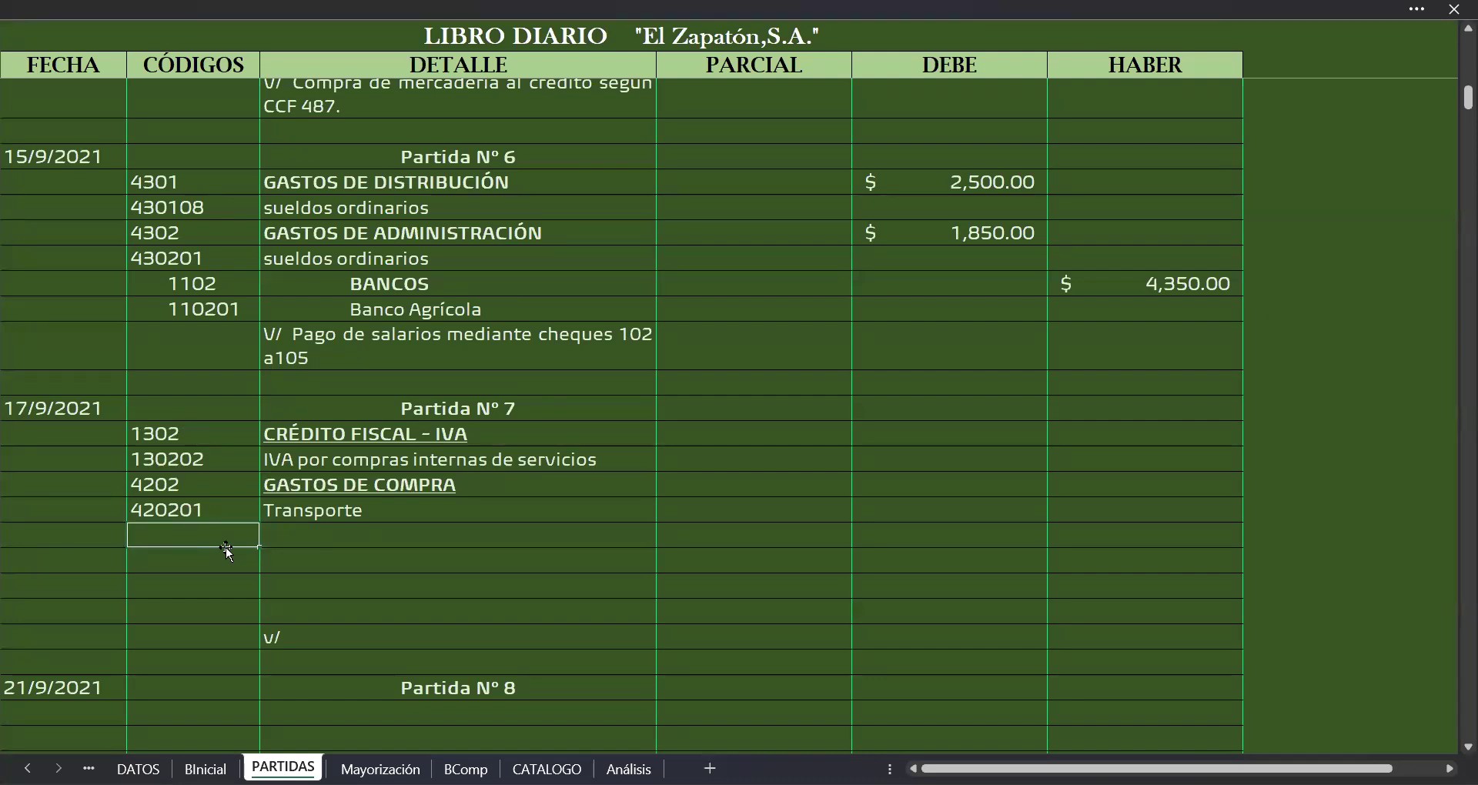
Add bank code 1102 with sub-account 110201 Banco Agrícola, then switch to the CATALOGO sheet.
text(1102)
key(Return)
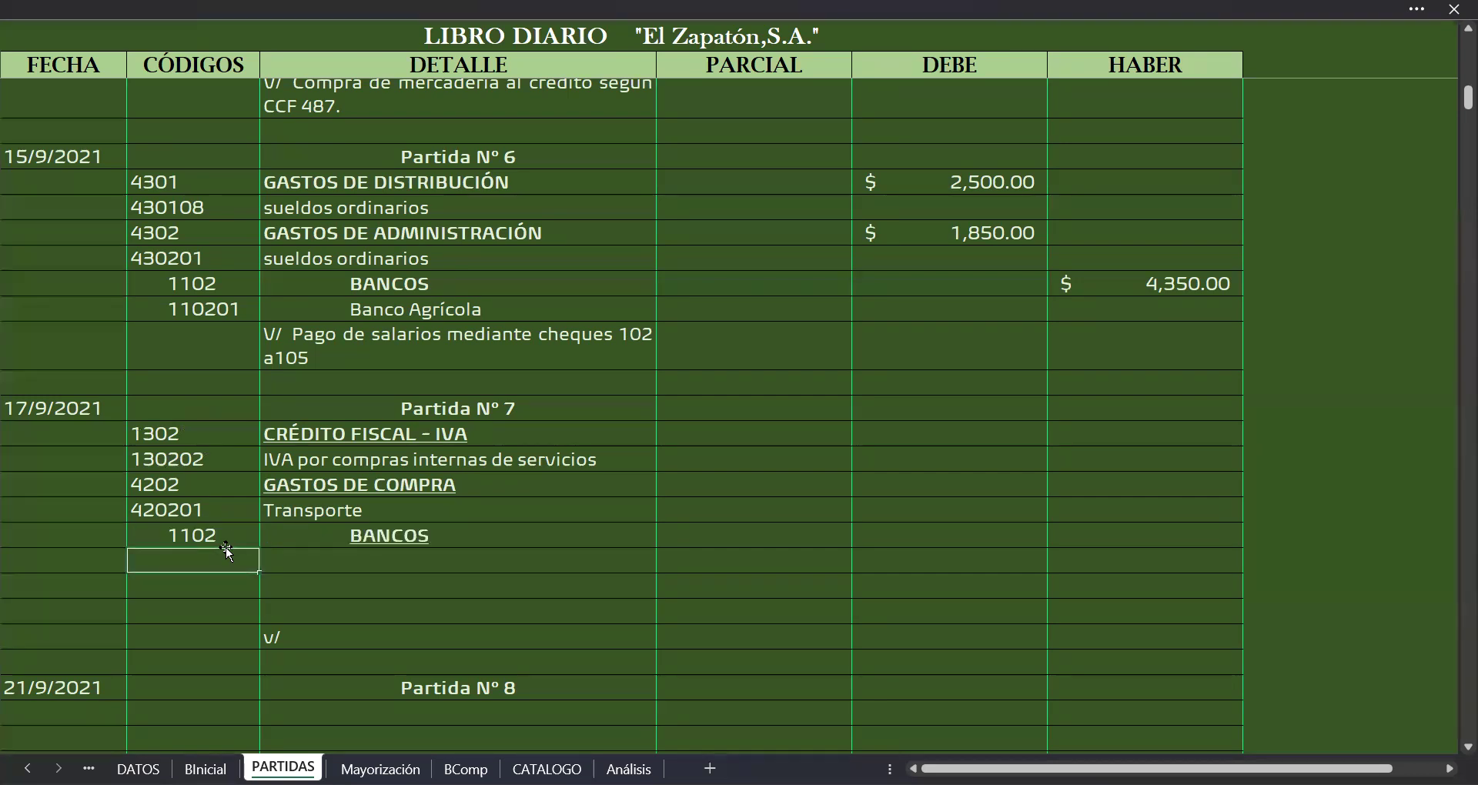
text(110201)
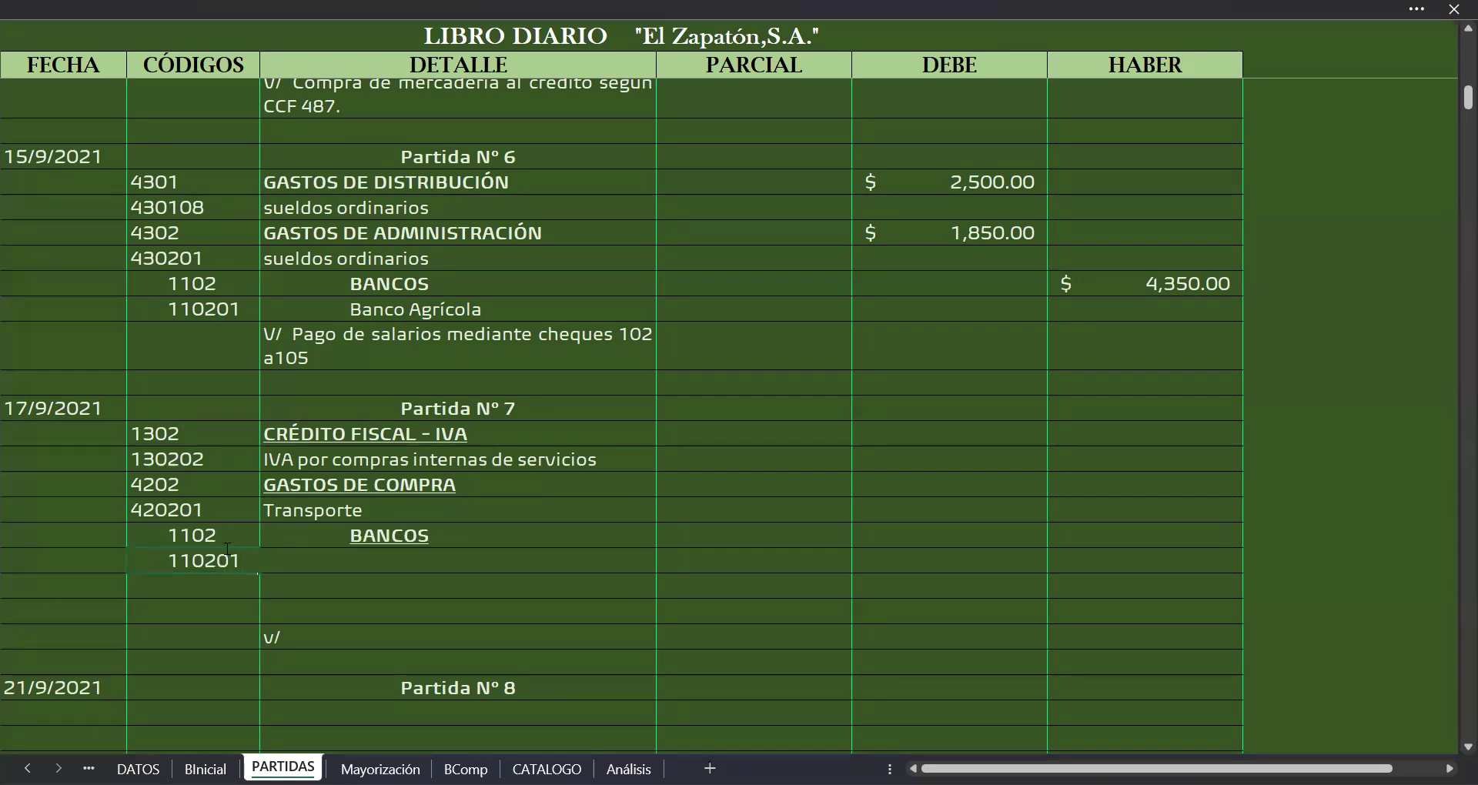
key(Return)
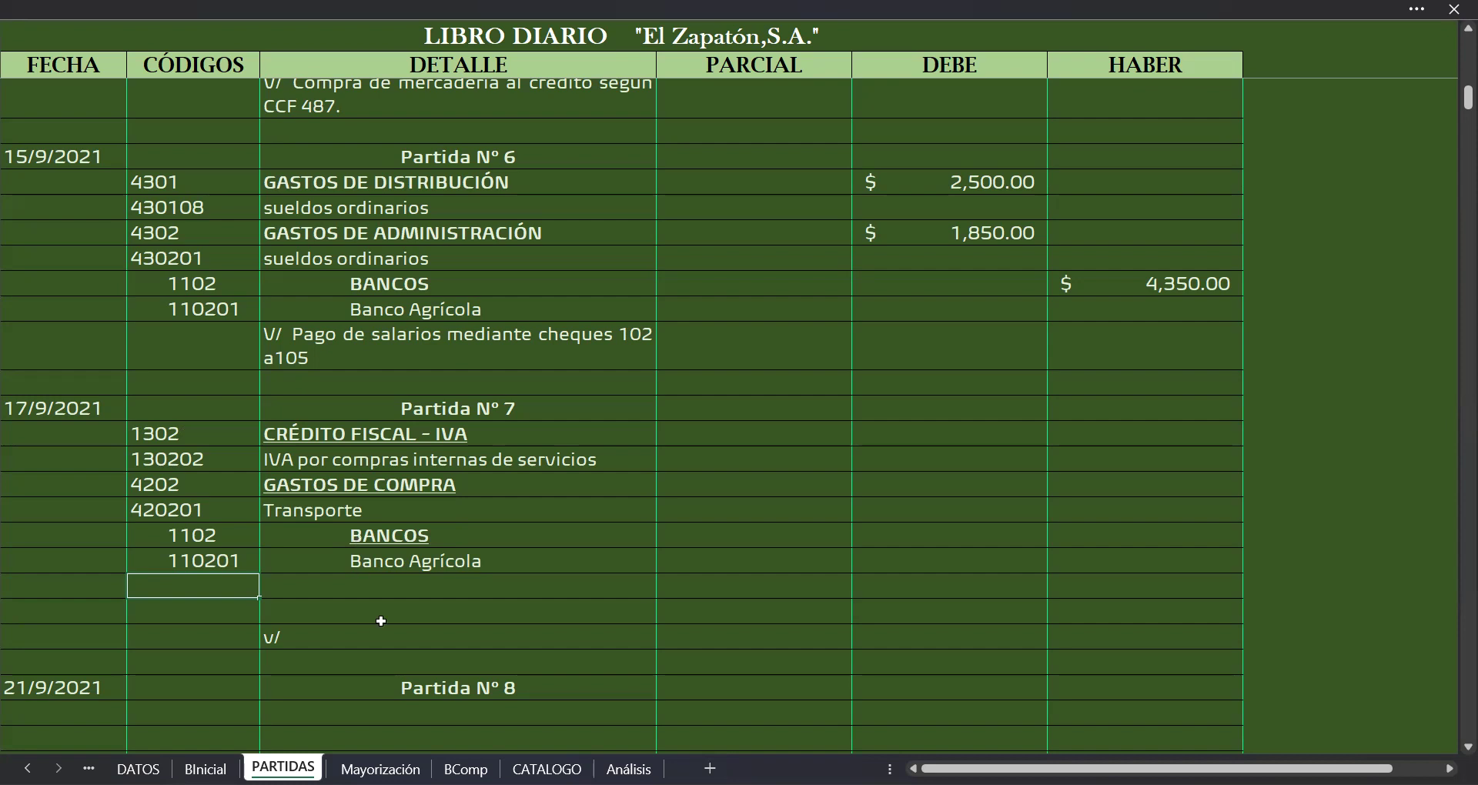
click(546, 768)
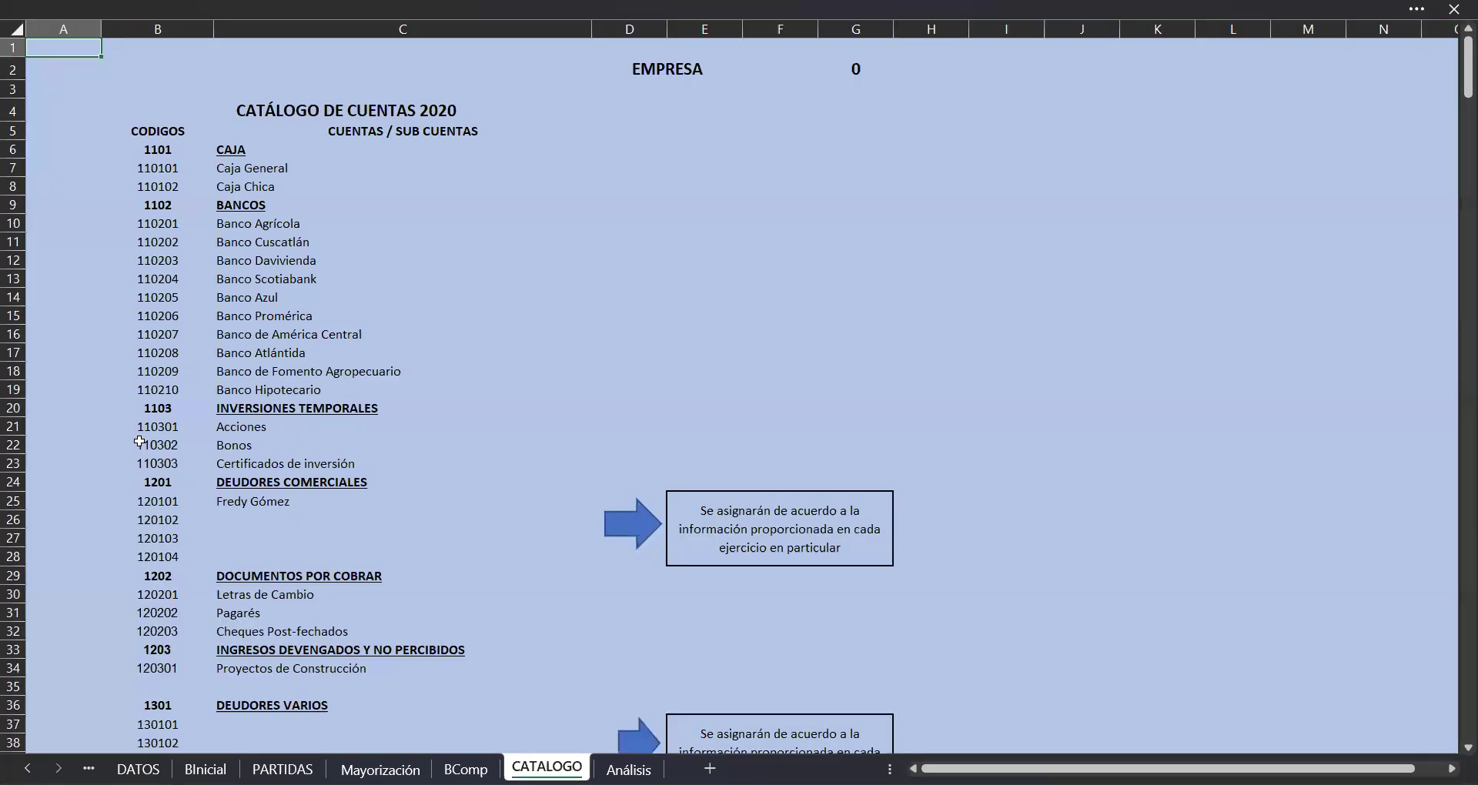
Locate account 2203 Retenciones y Percepciones and sub-account 220301 Impuesto sobre la Renta in the catalogue.
scroll(140, 441, down, 12)
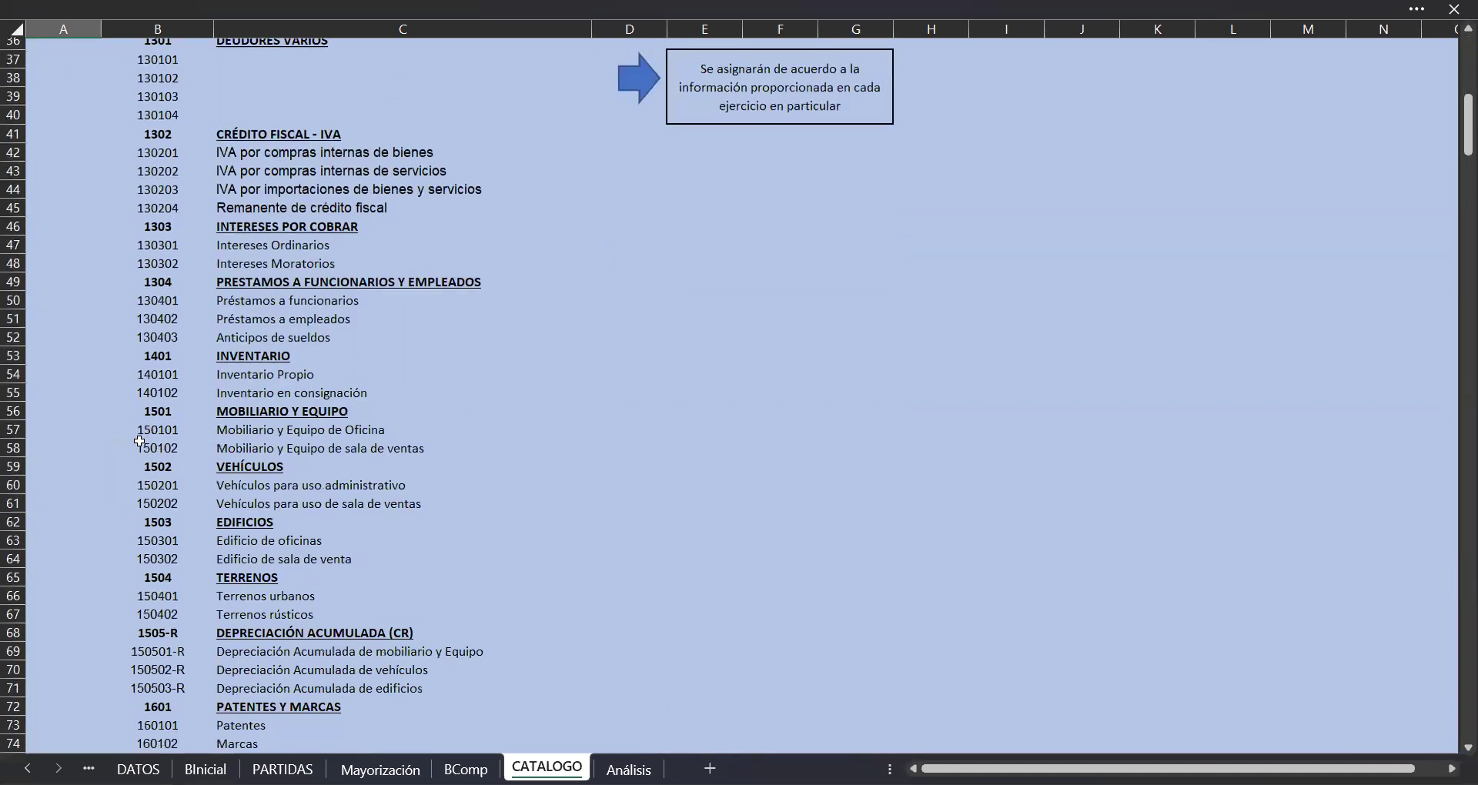
scroll(139, 442, down, 12)
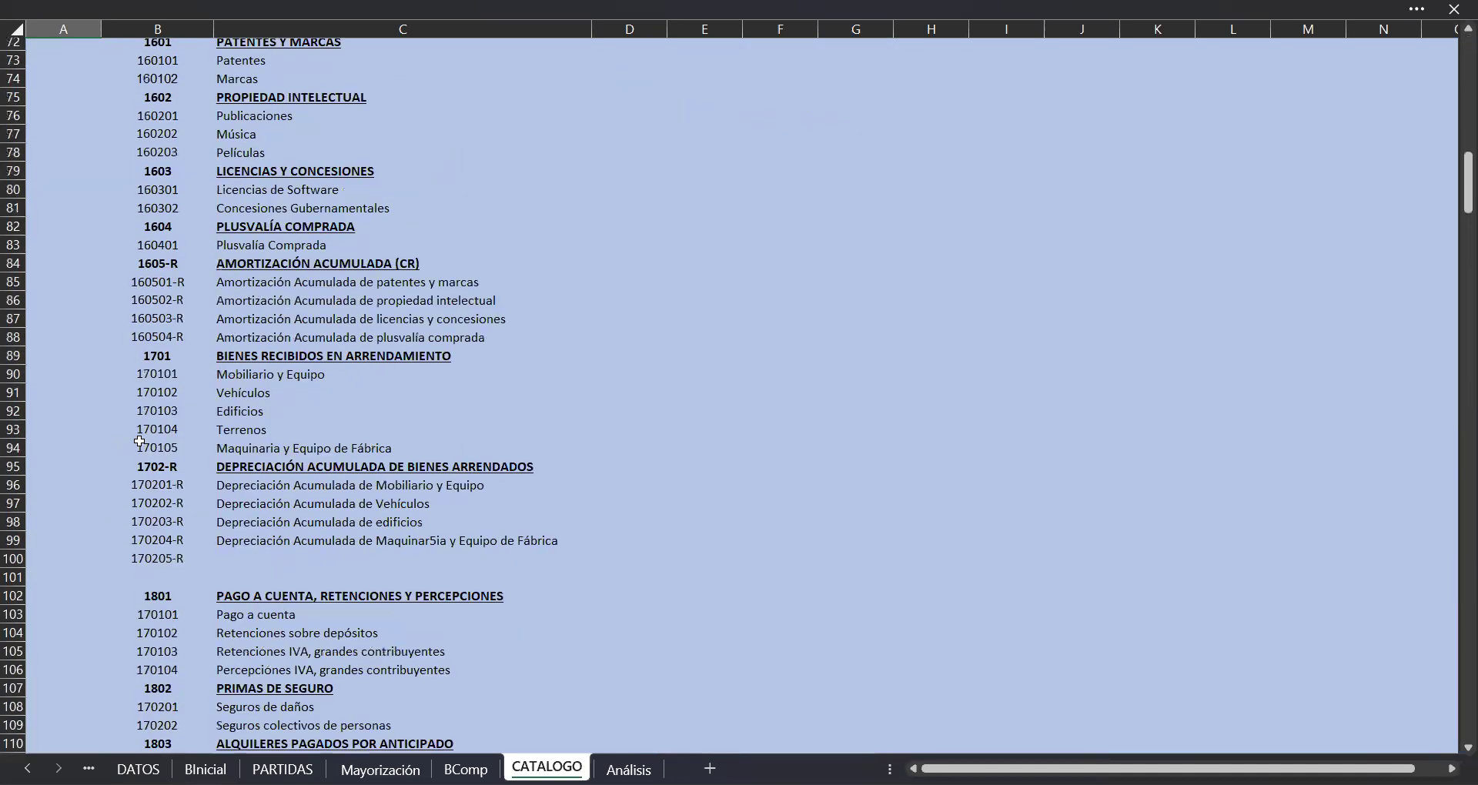
scroll(139, 442, up, 1)
scroll(139, 441, down, 8)
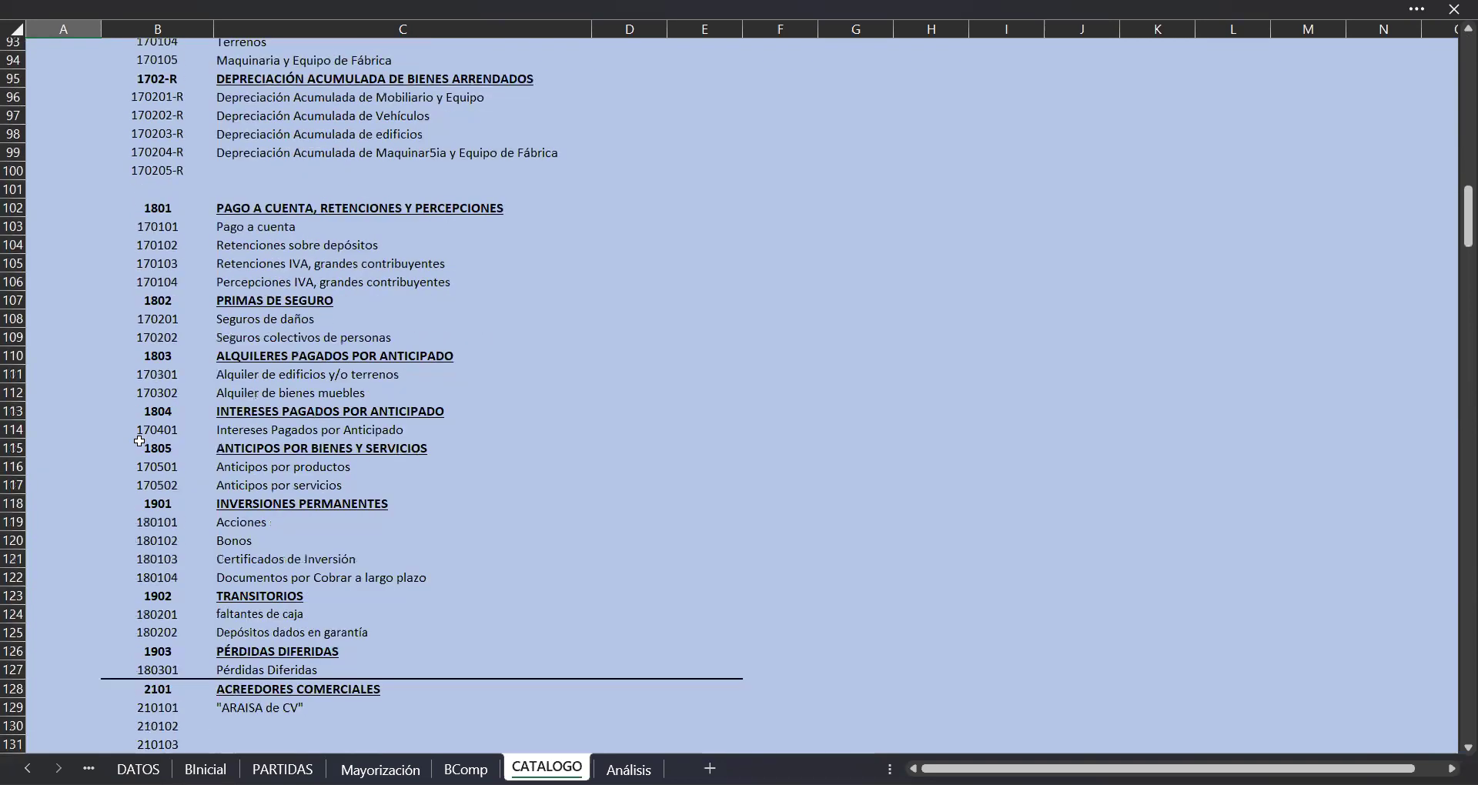
scroll(139, 442, down, 3)
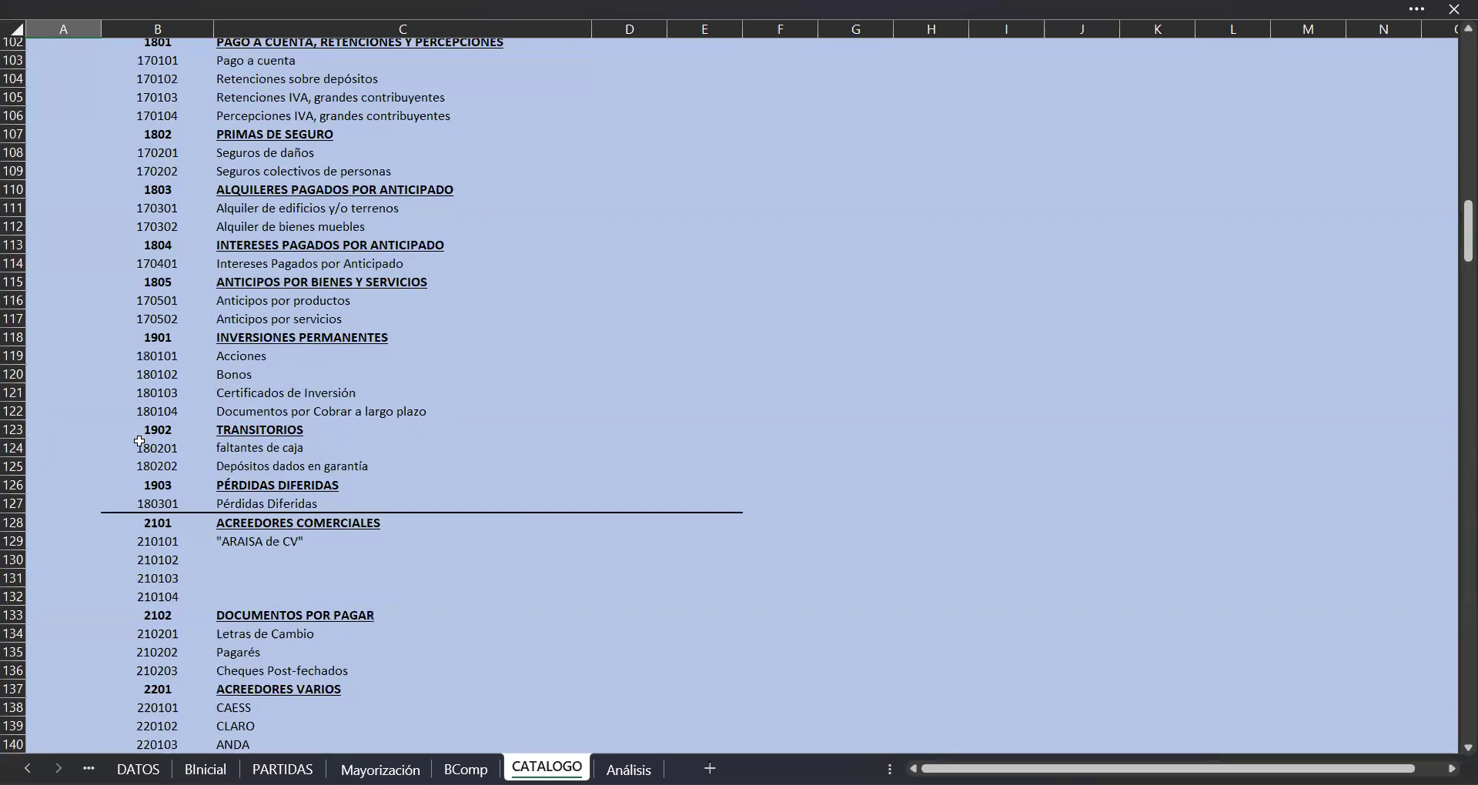
scroll(140, 442, down, 8)
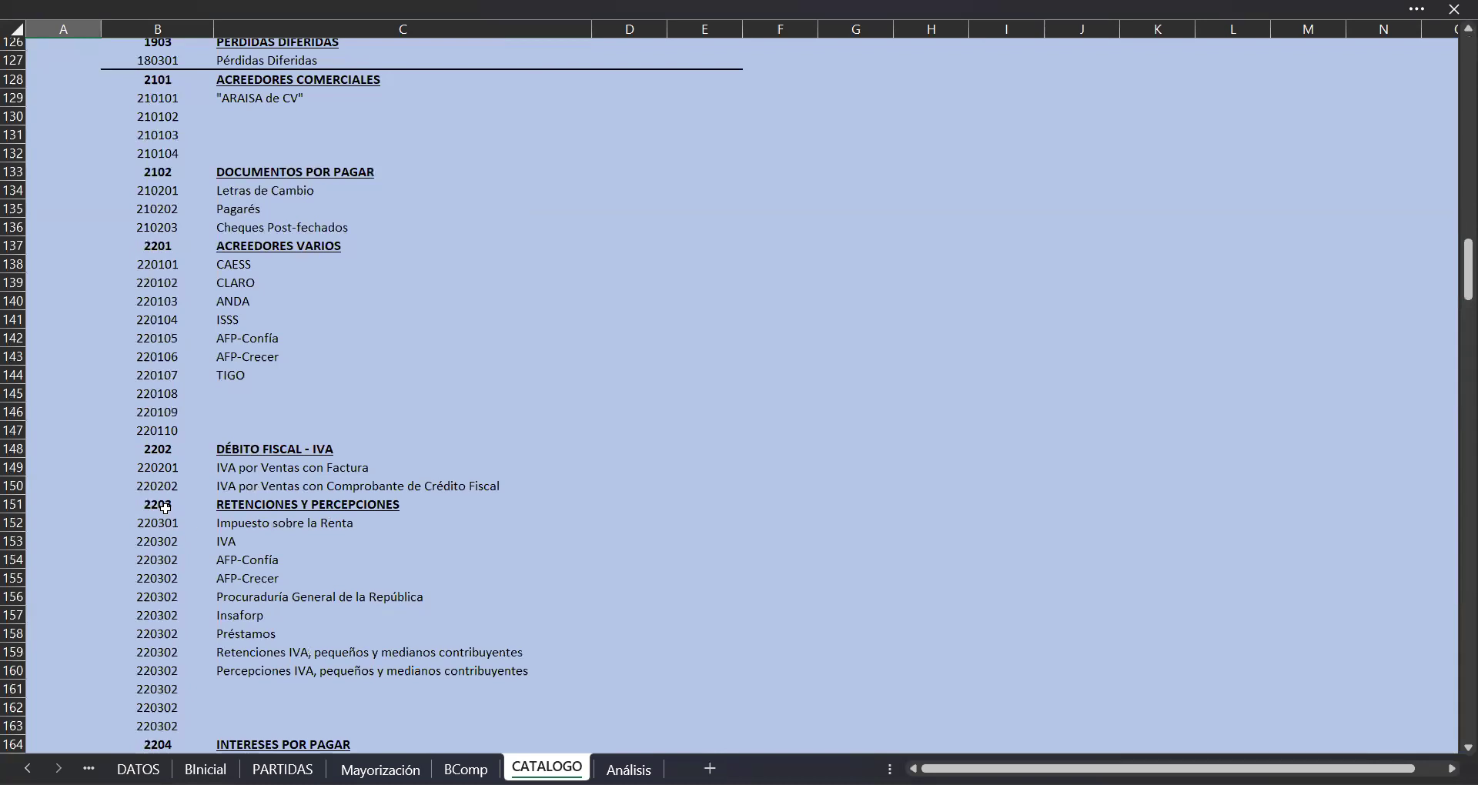
click(165, 505)
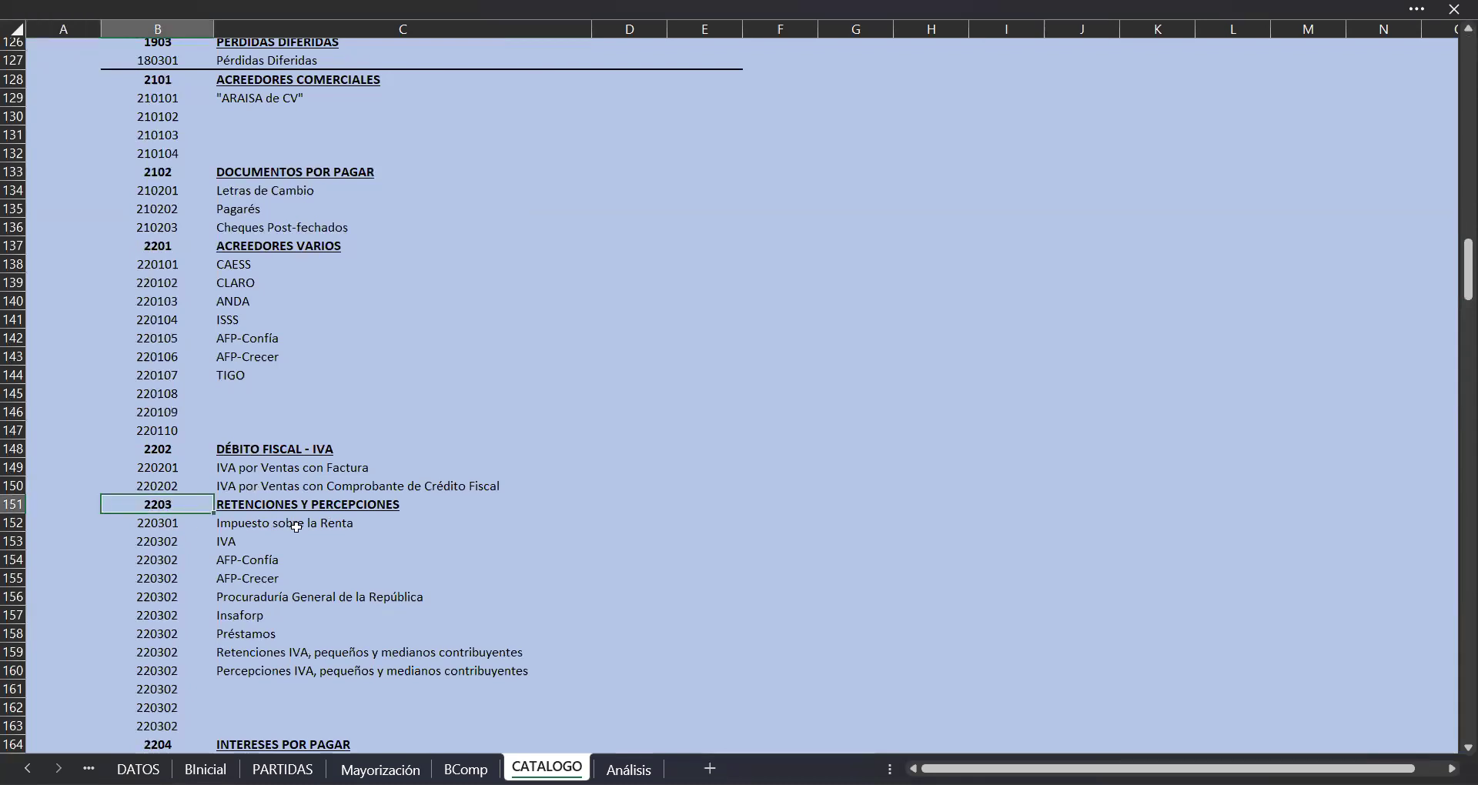
click(263, 523)
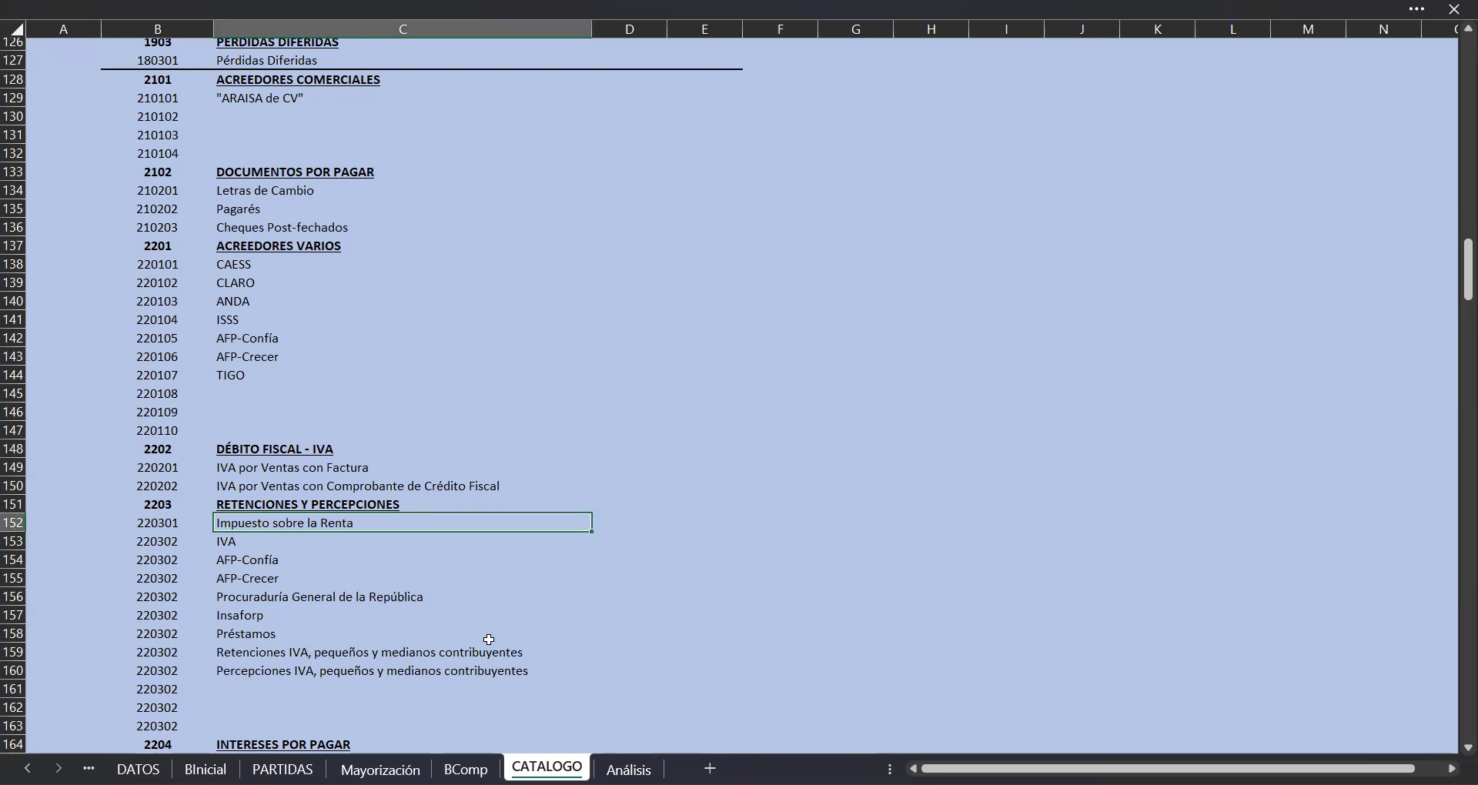
Back on PARTIDAS, add code 2203 Retenciones y Percepciones with sub-account 220301 to Partida 7.
click(283, 769)
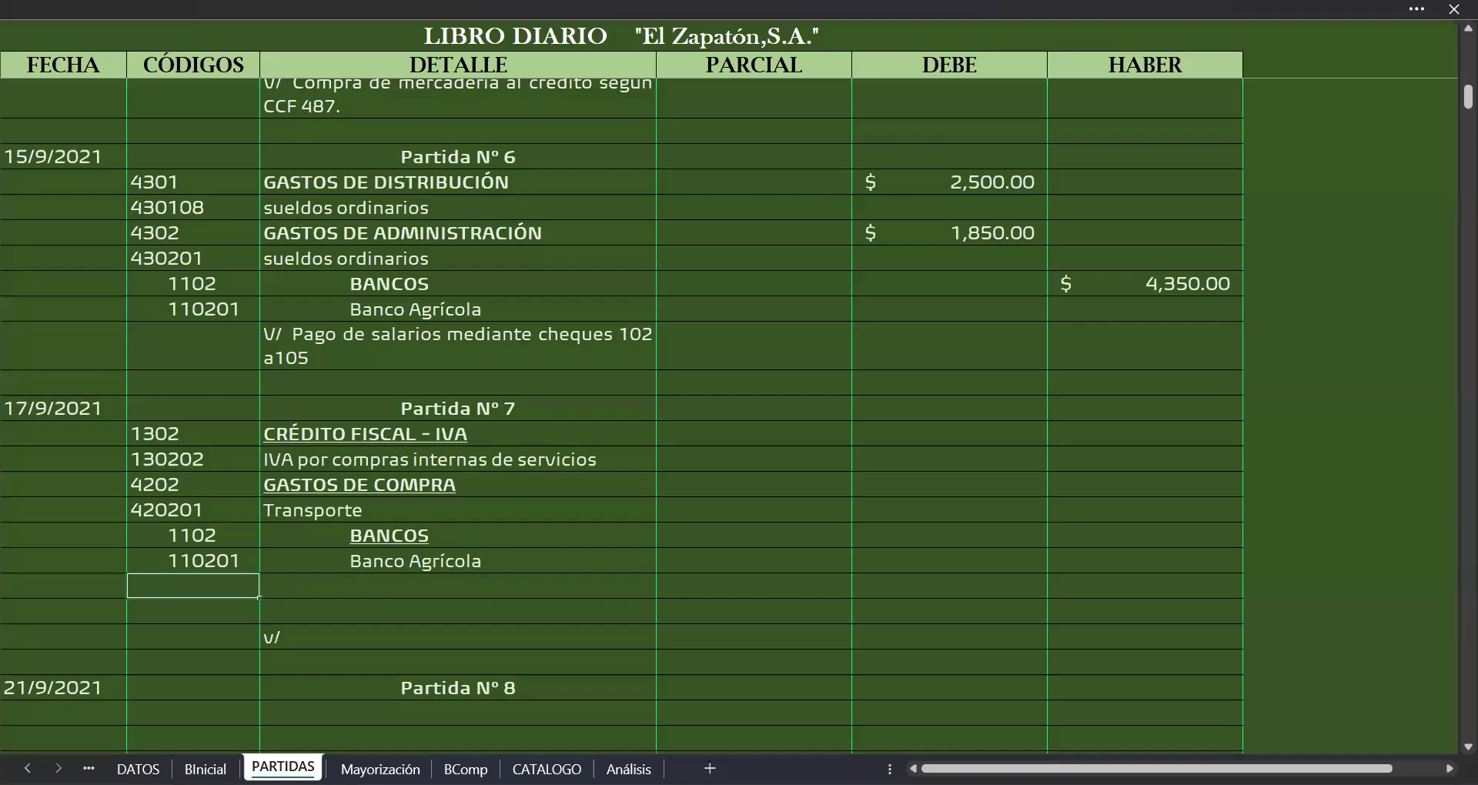
text(2203)
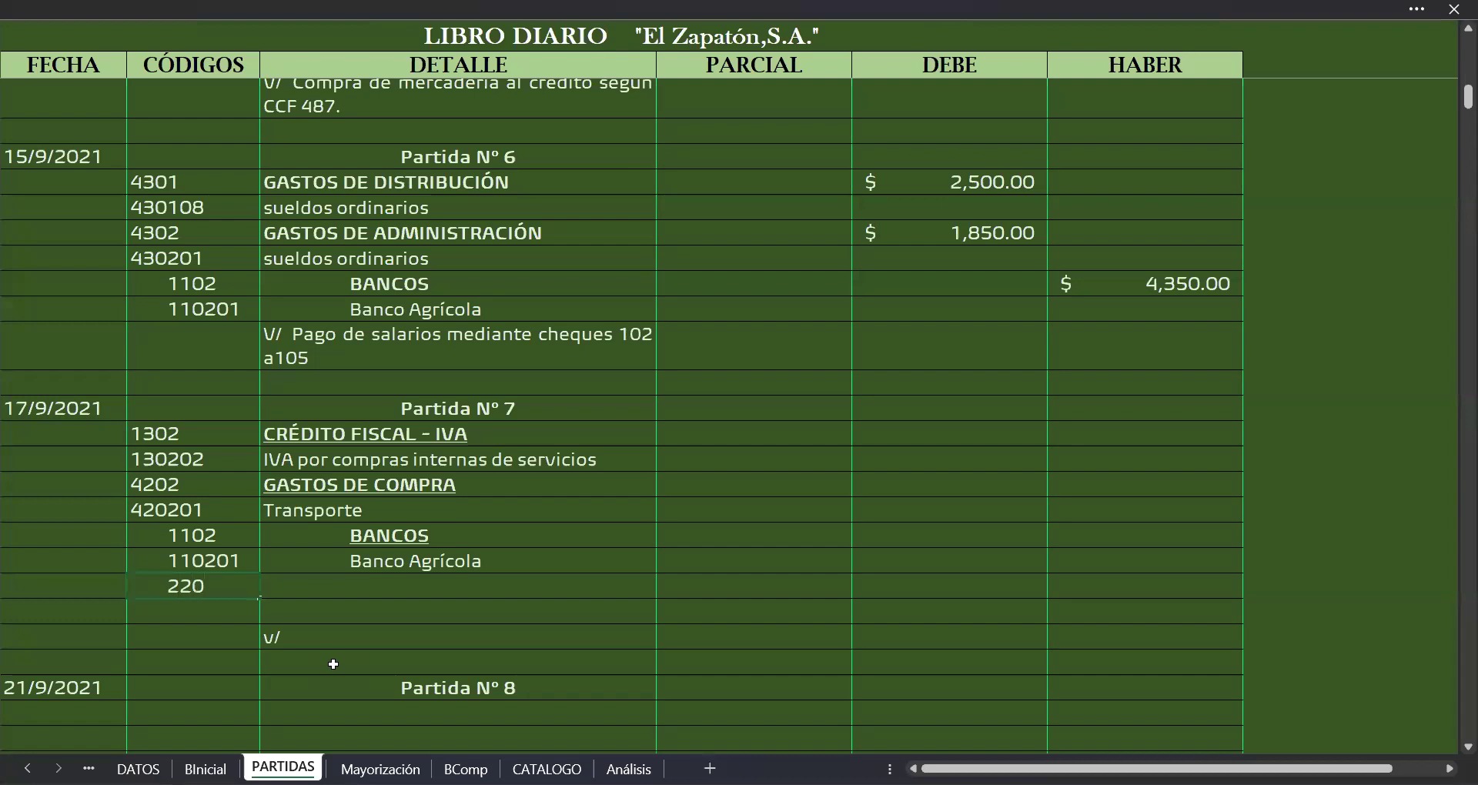
key(Return)
text(220301)
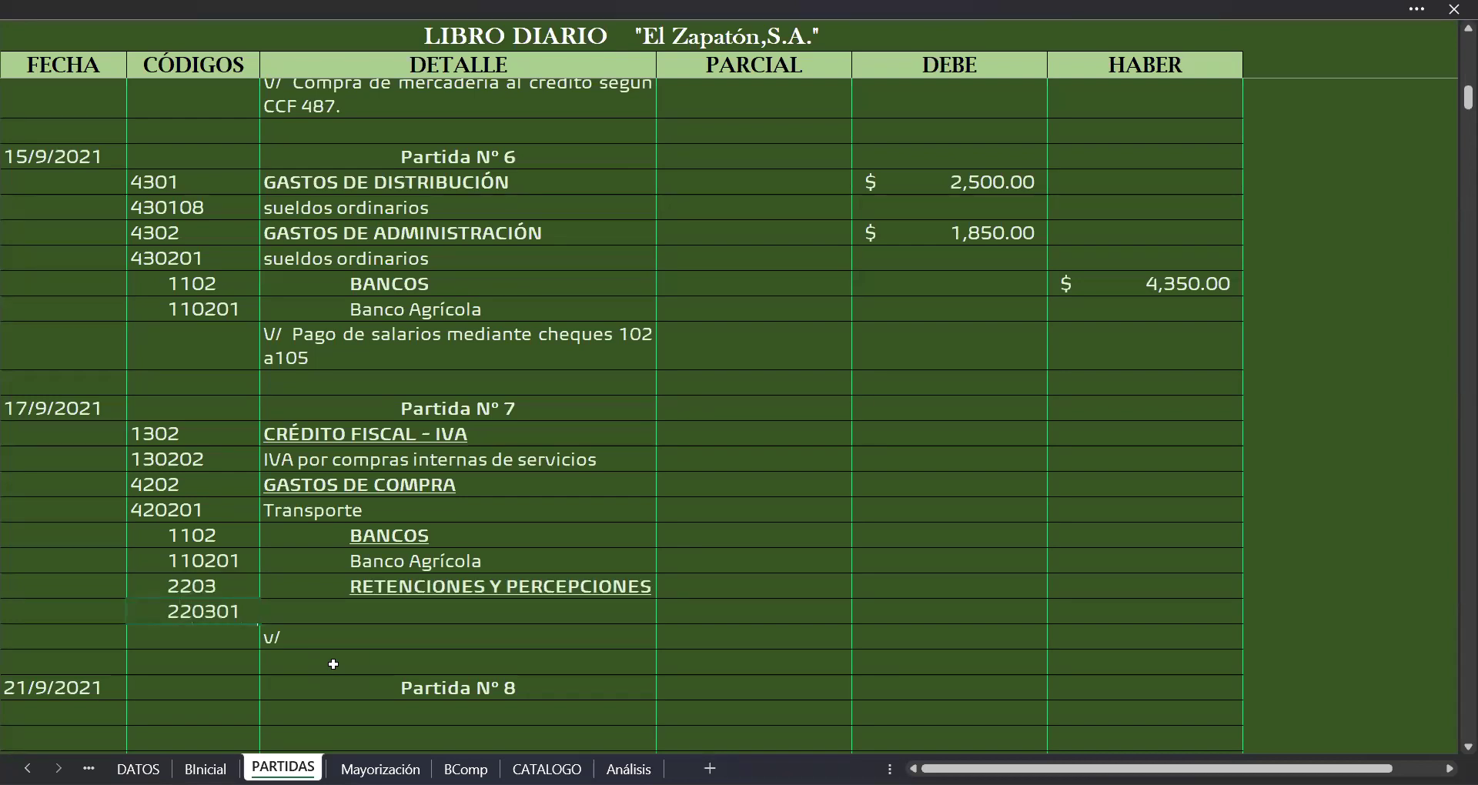
key(Return)
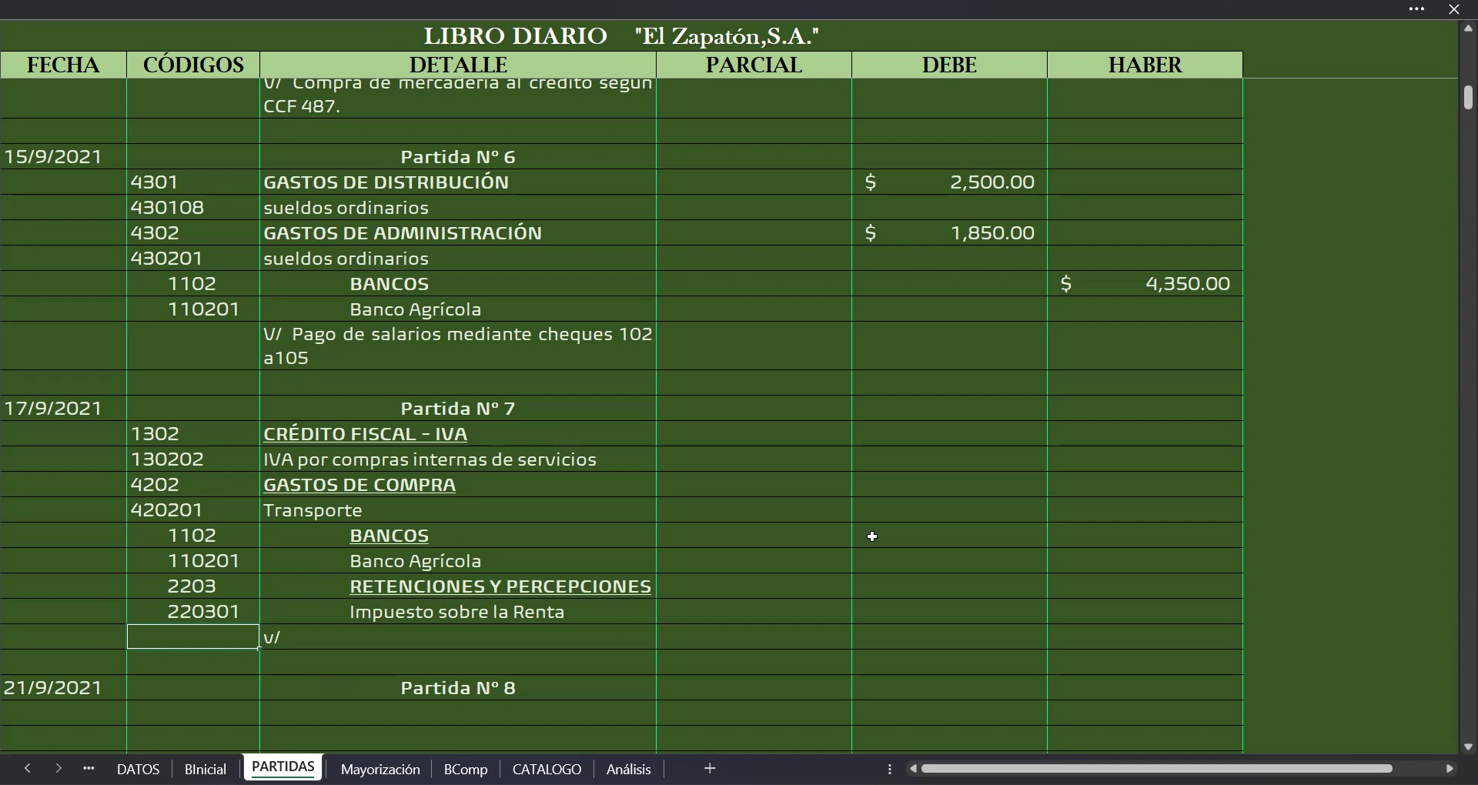
Debit Gastos de Compra – Transporte with $150.00.
click(599, 486)
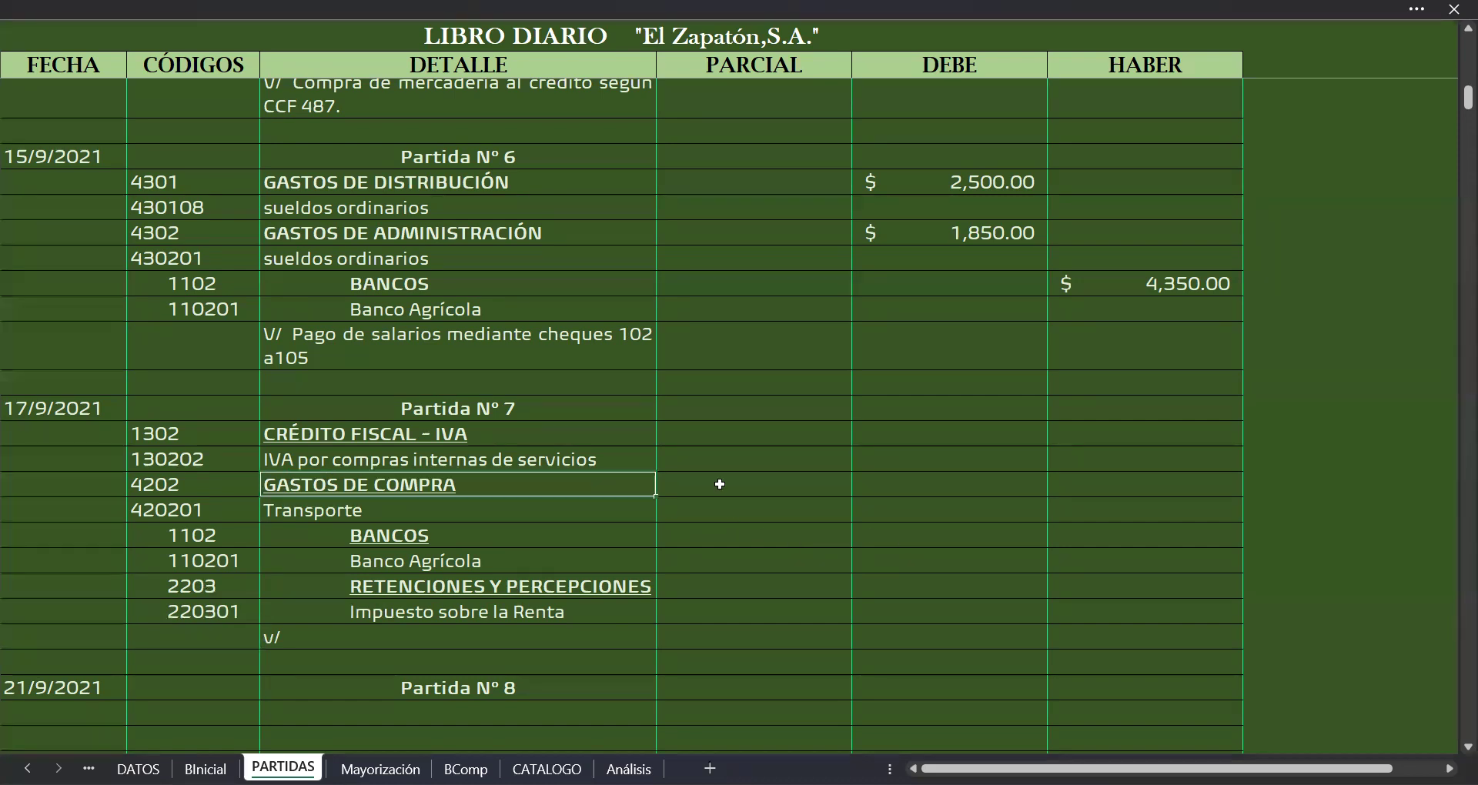
click(920, 483)
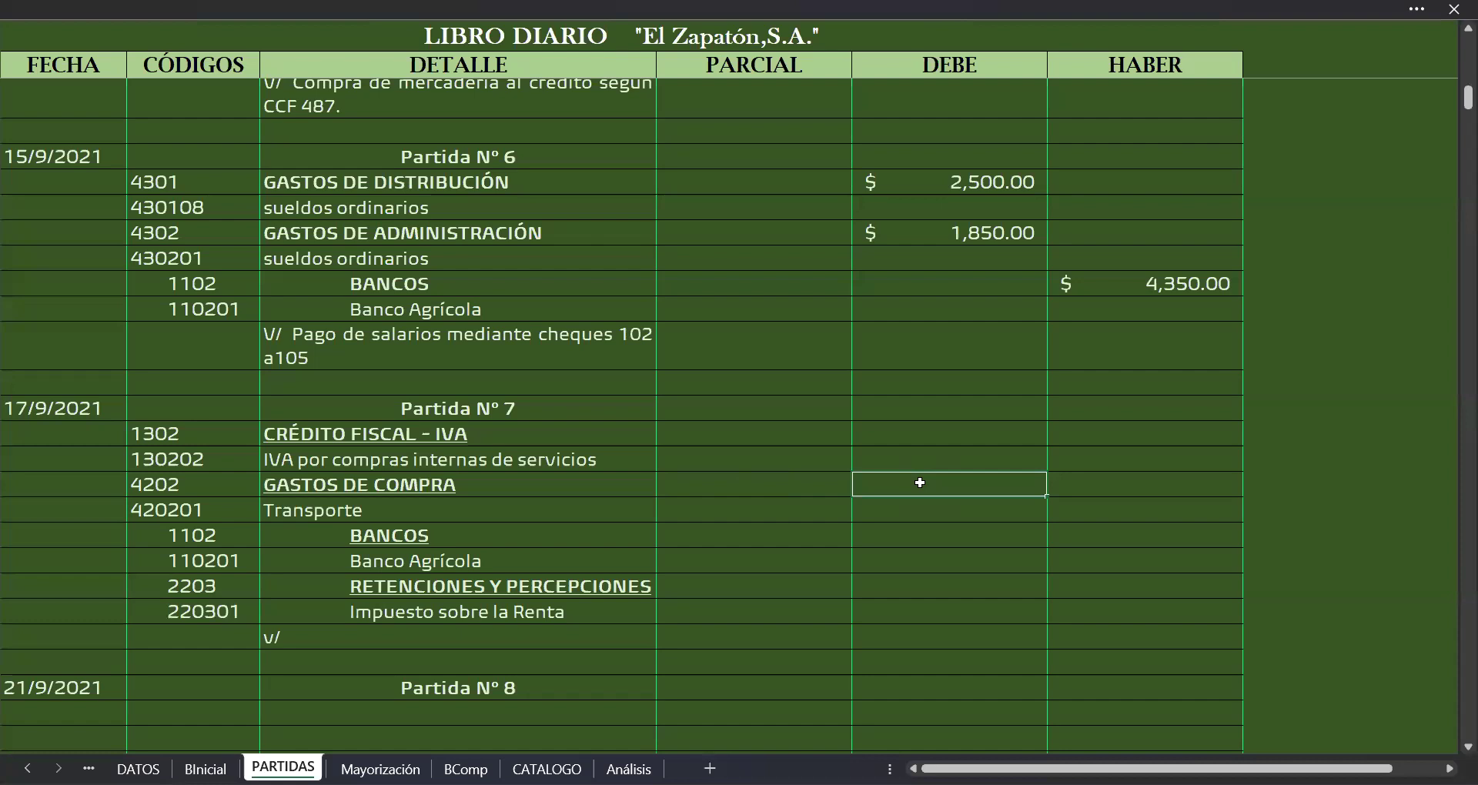
text(150)
key(Return)
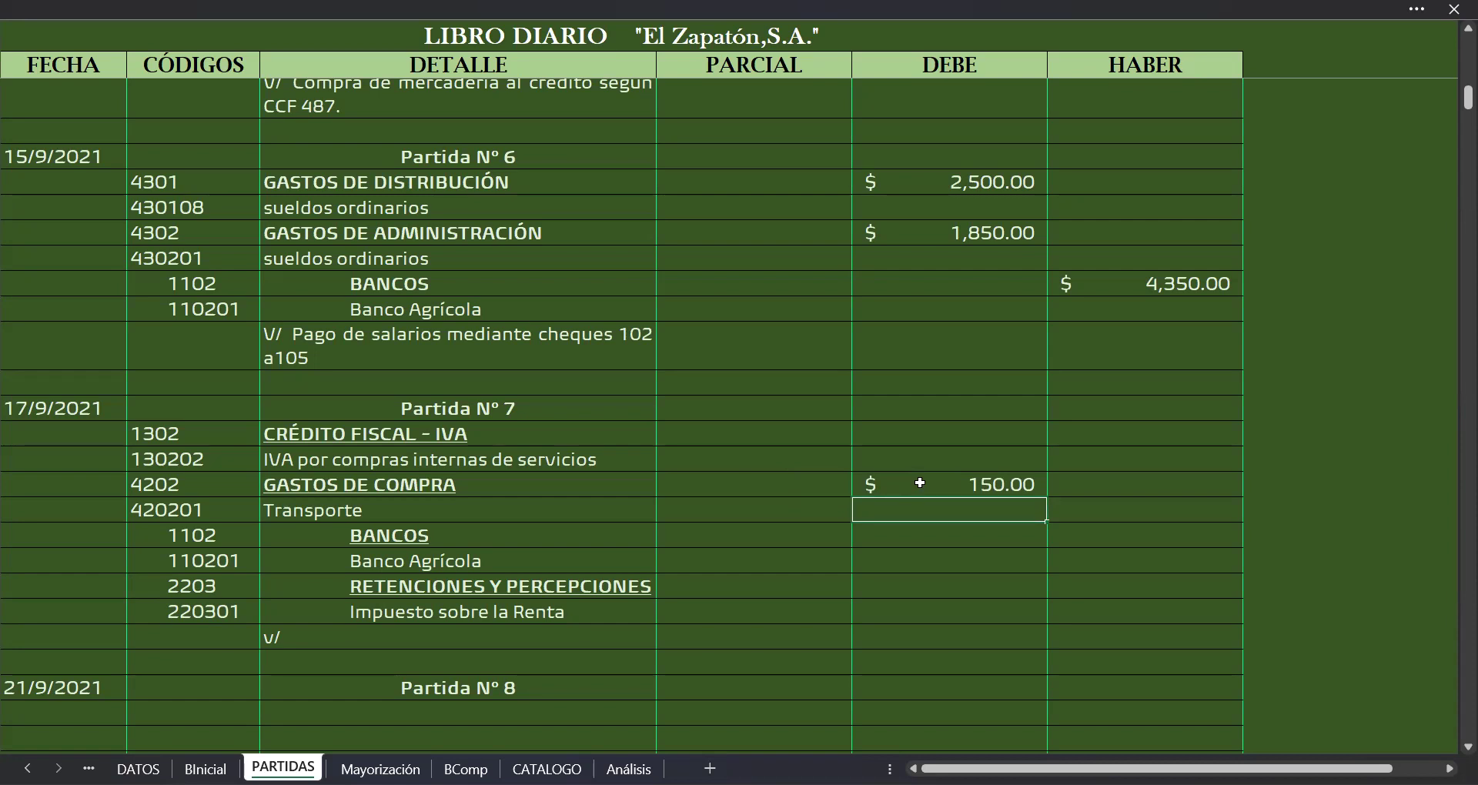
Compute the Crédito Fiscal IVA debit as 13% of the transport amount, giving $19.50.
click(930, 437)
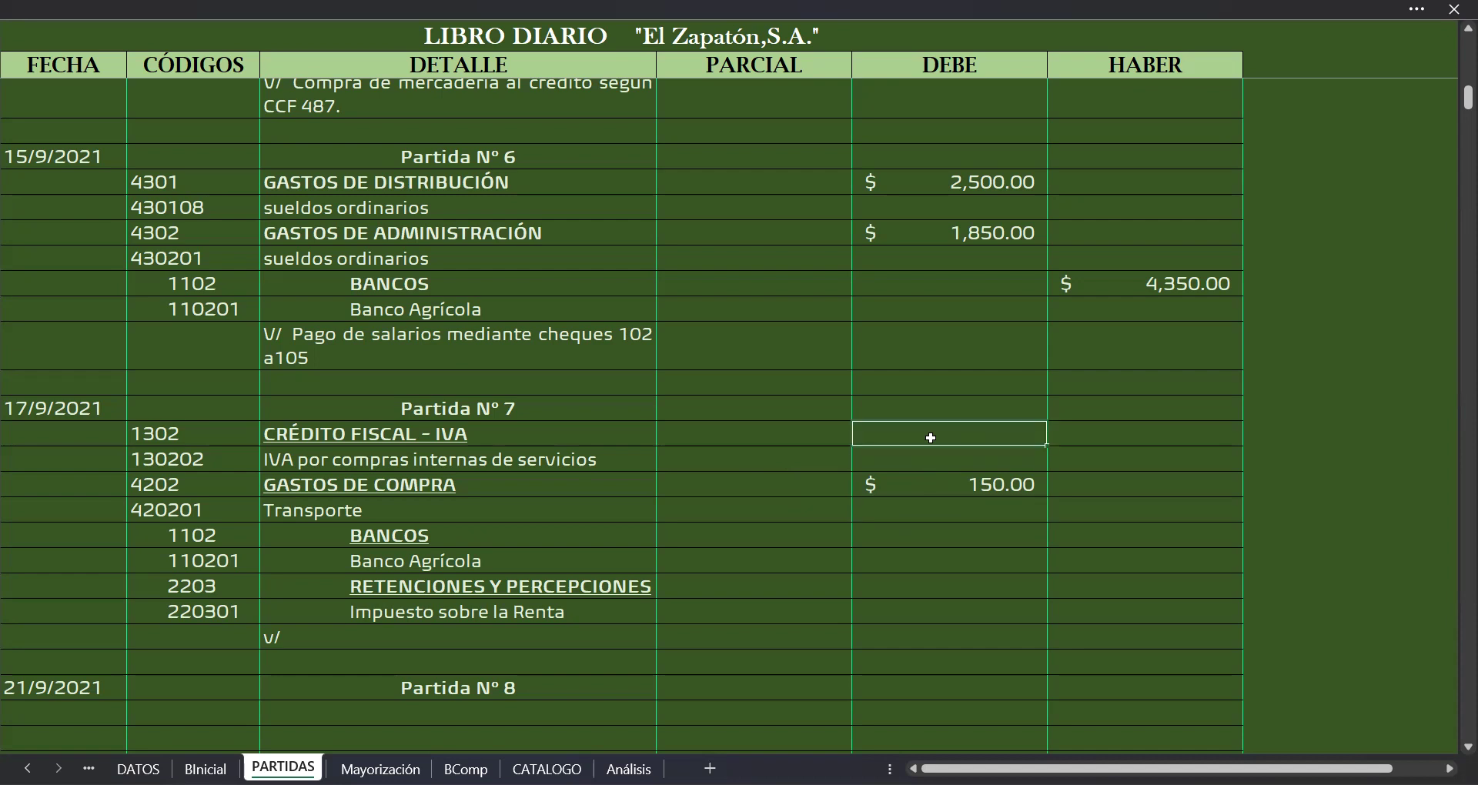
text(=)
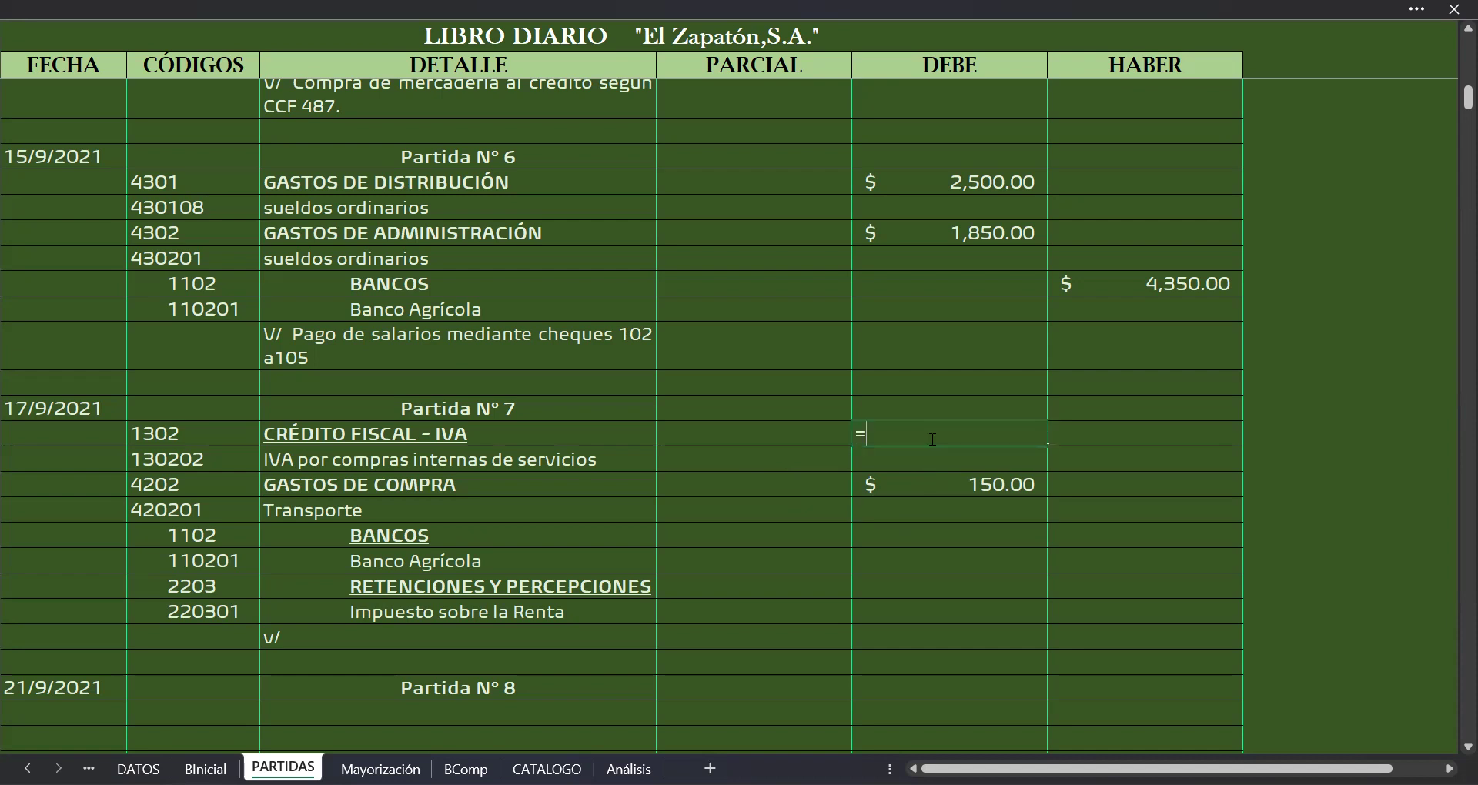
click(954, 484)
text(*0.13)
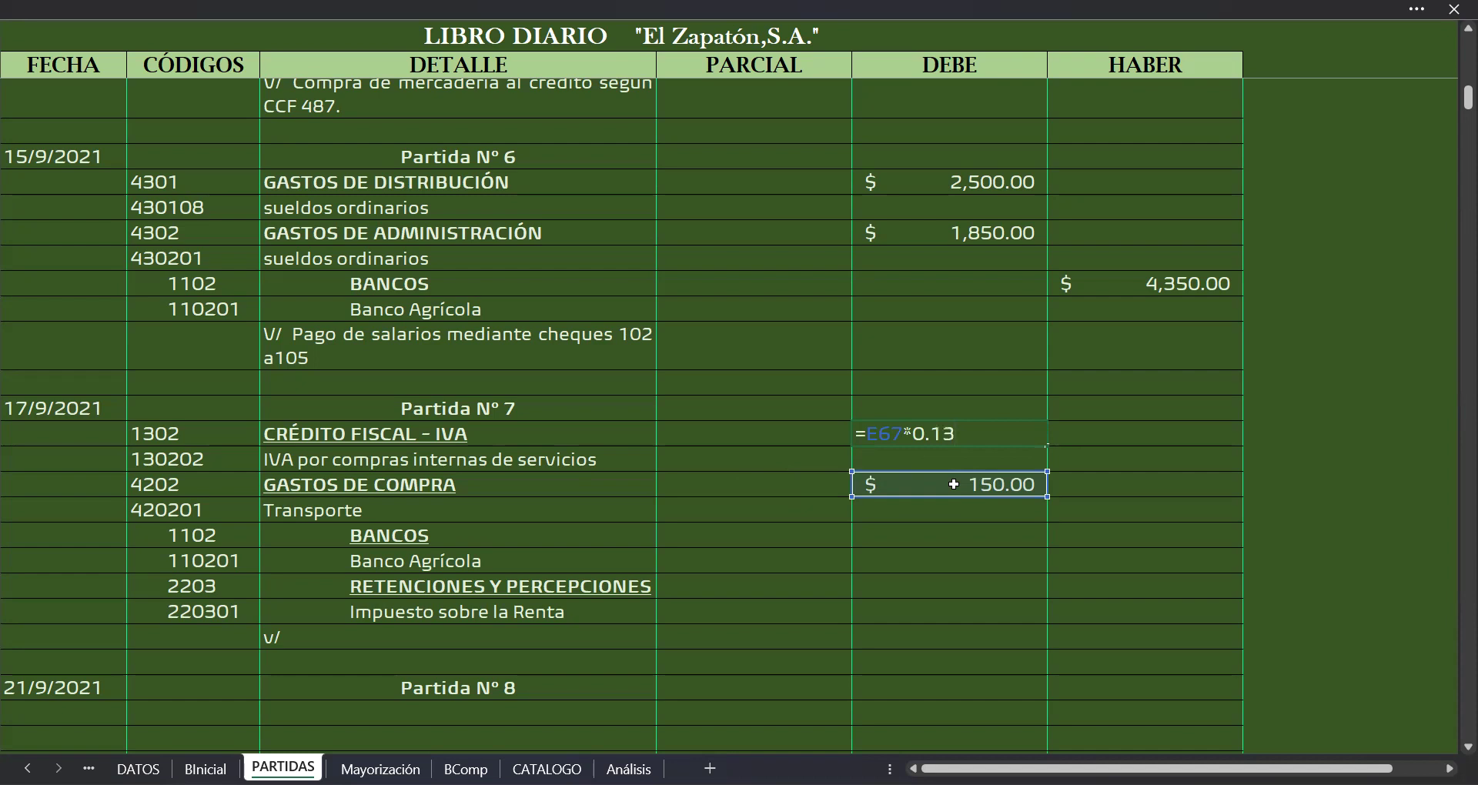
key(Return)
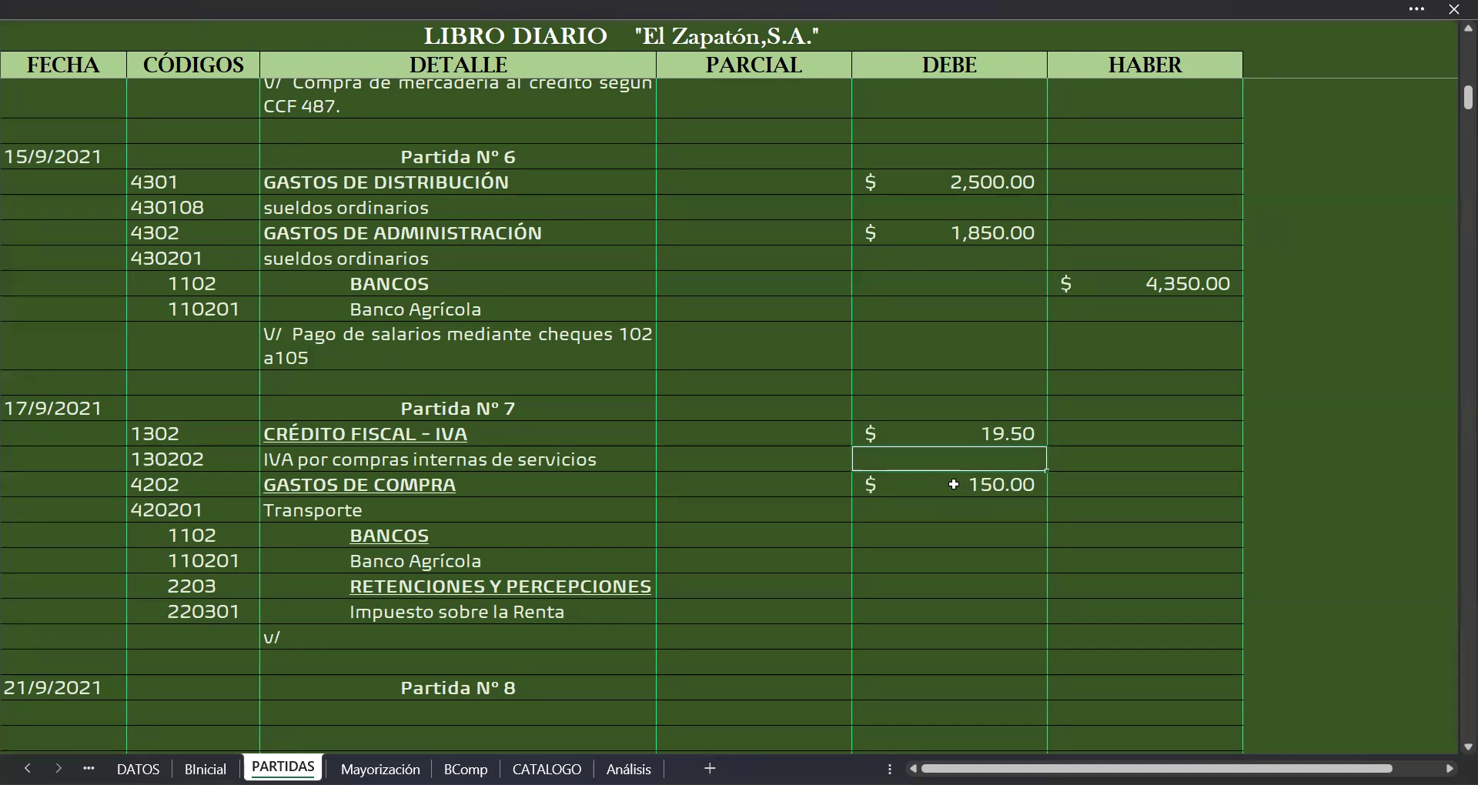
click(1089, 588)
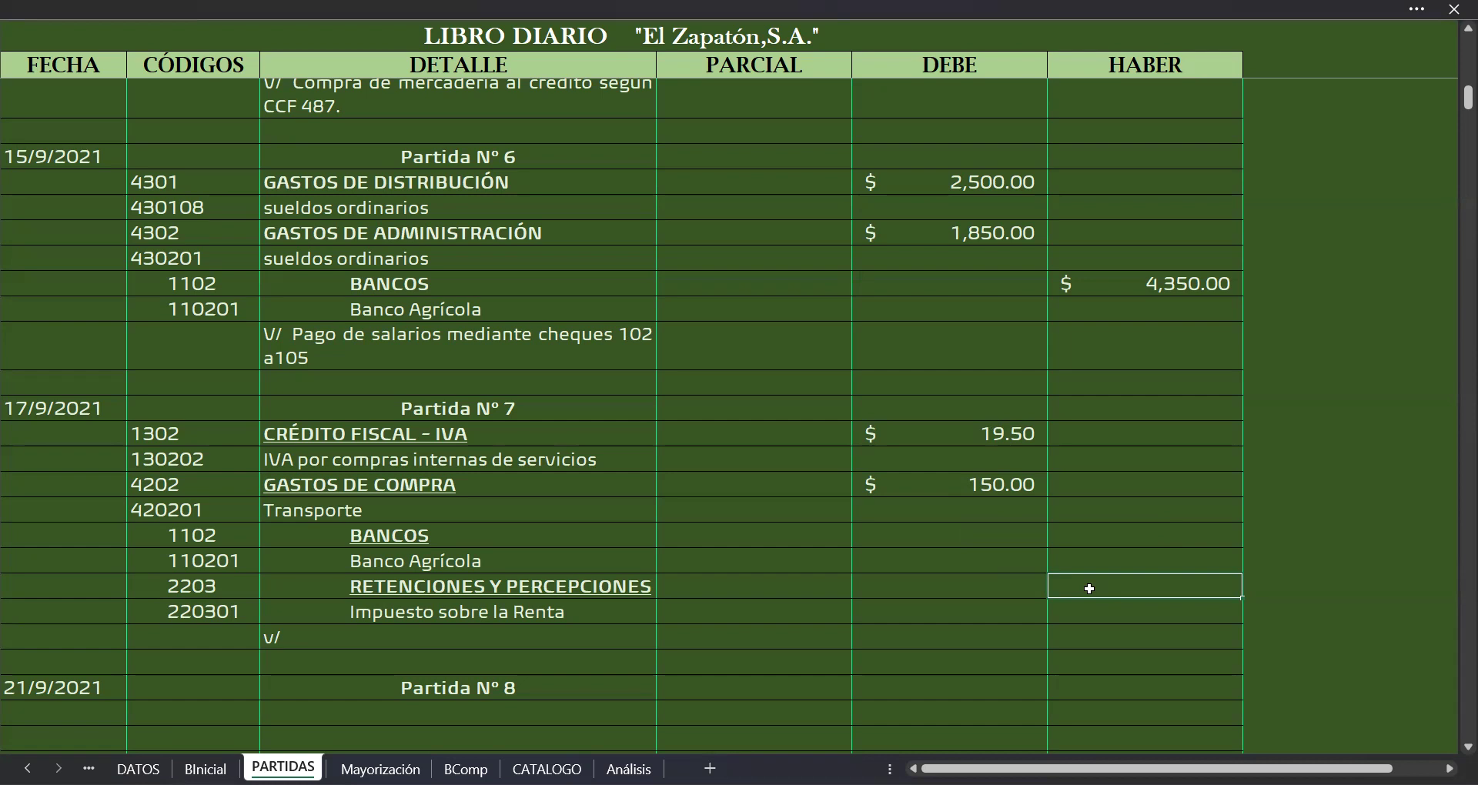
Credit Retenciones y Percepciones with 10% of the $150.00 transport amount ($15.00).
text(=)
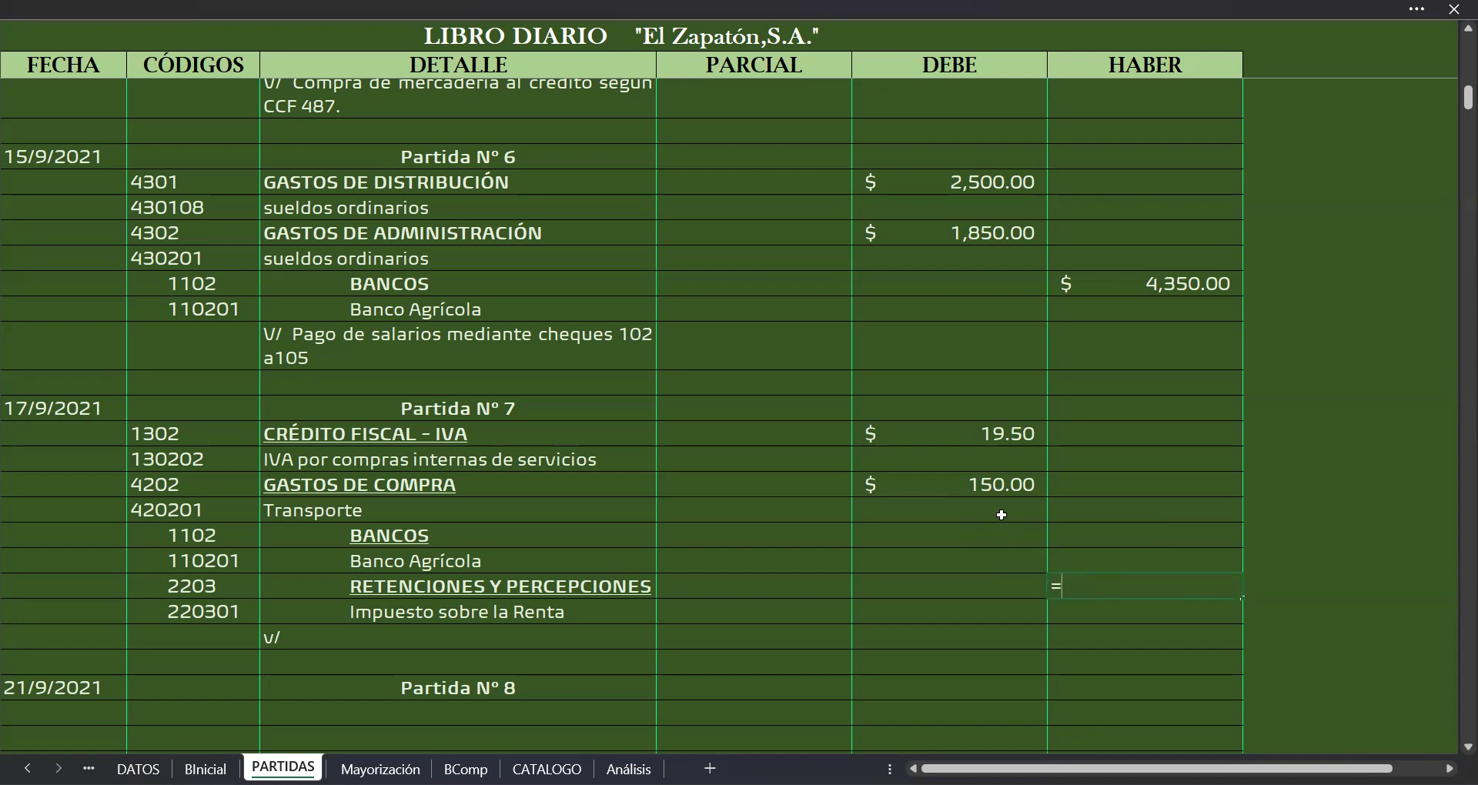
click(997, 488)
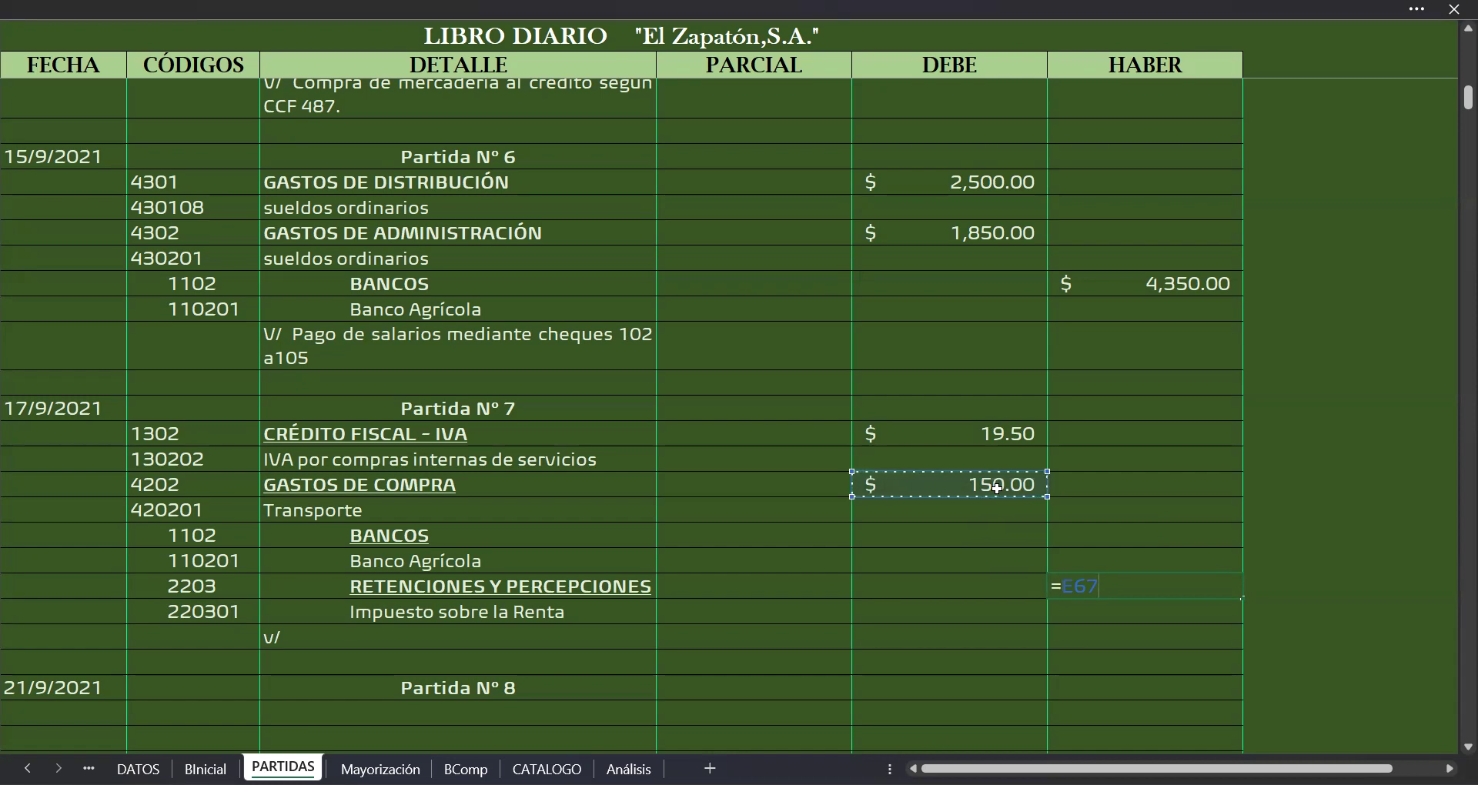
text(*0.1)
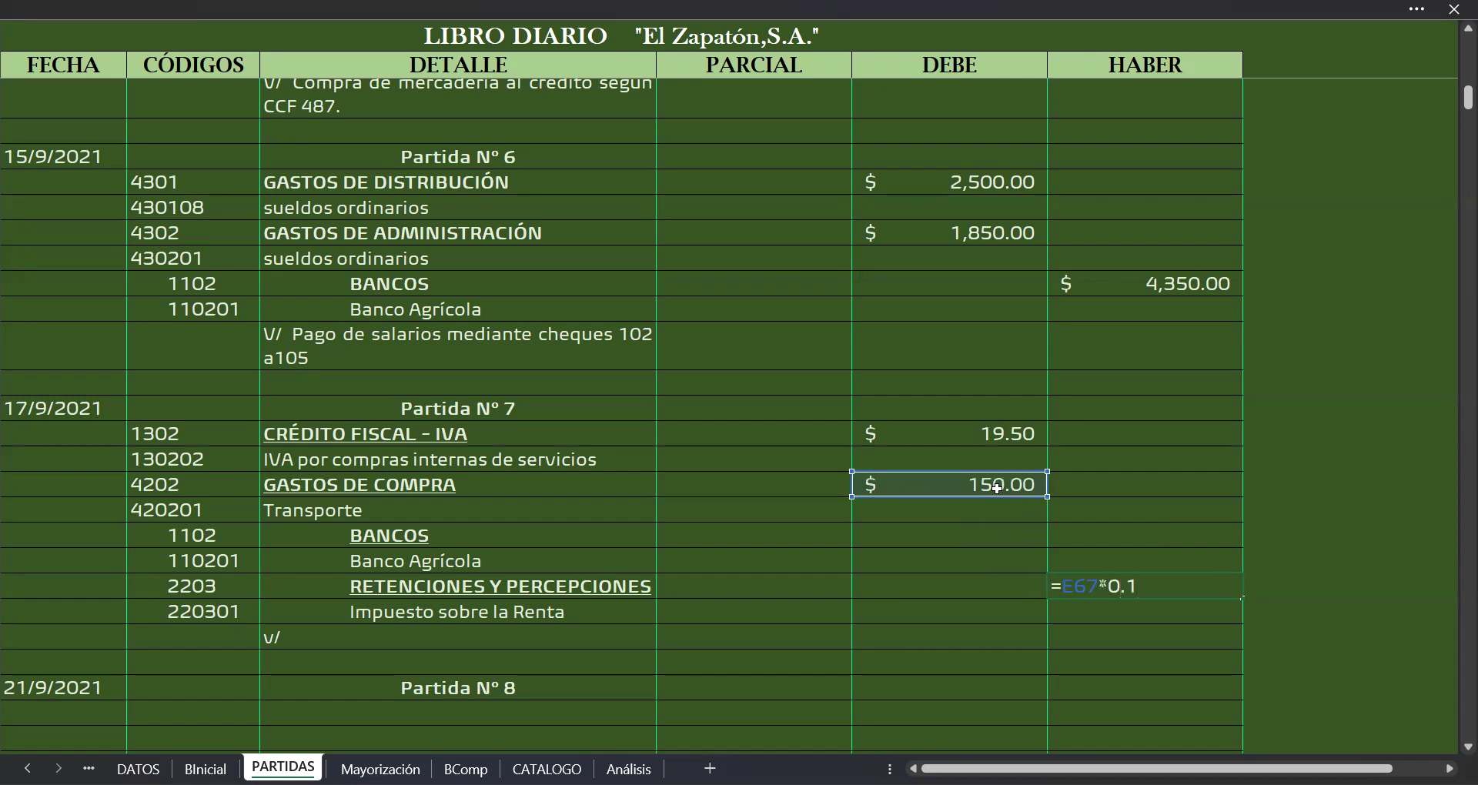
key(Return)
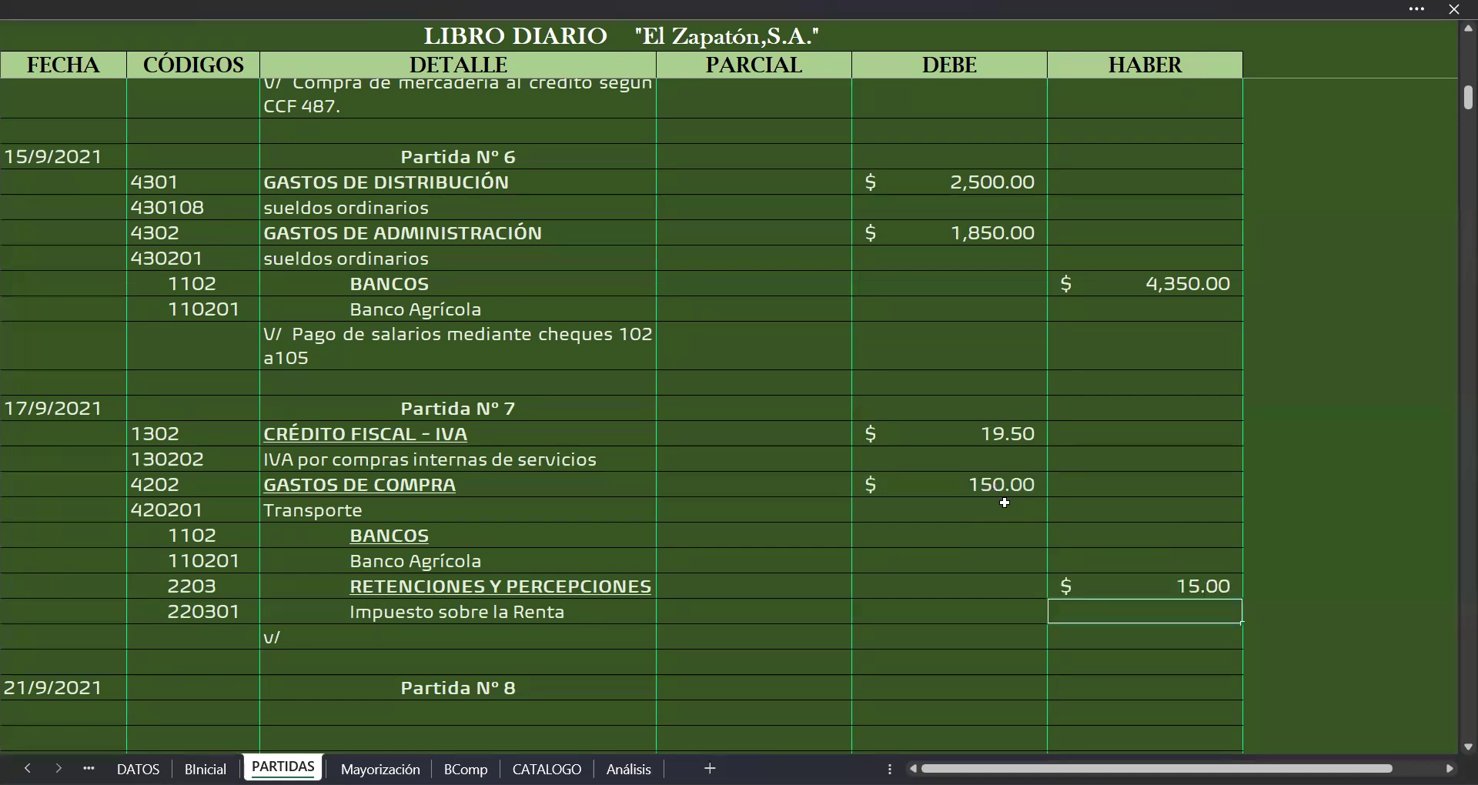
Credit Bancos with =E67+E65-F71, transport plus IVA minus retention, giving $154.50.
click(1091, 527)
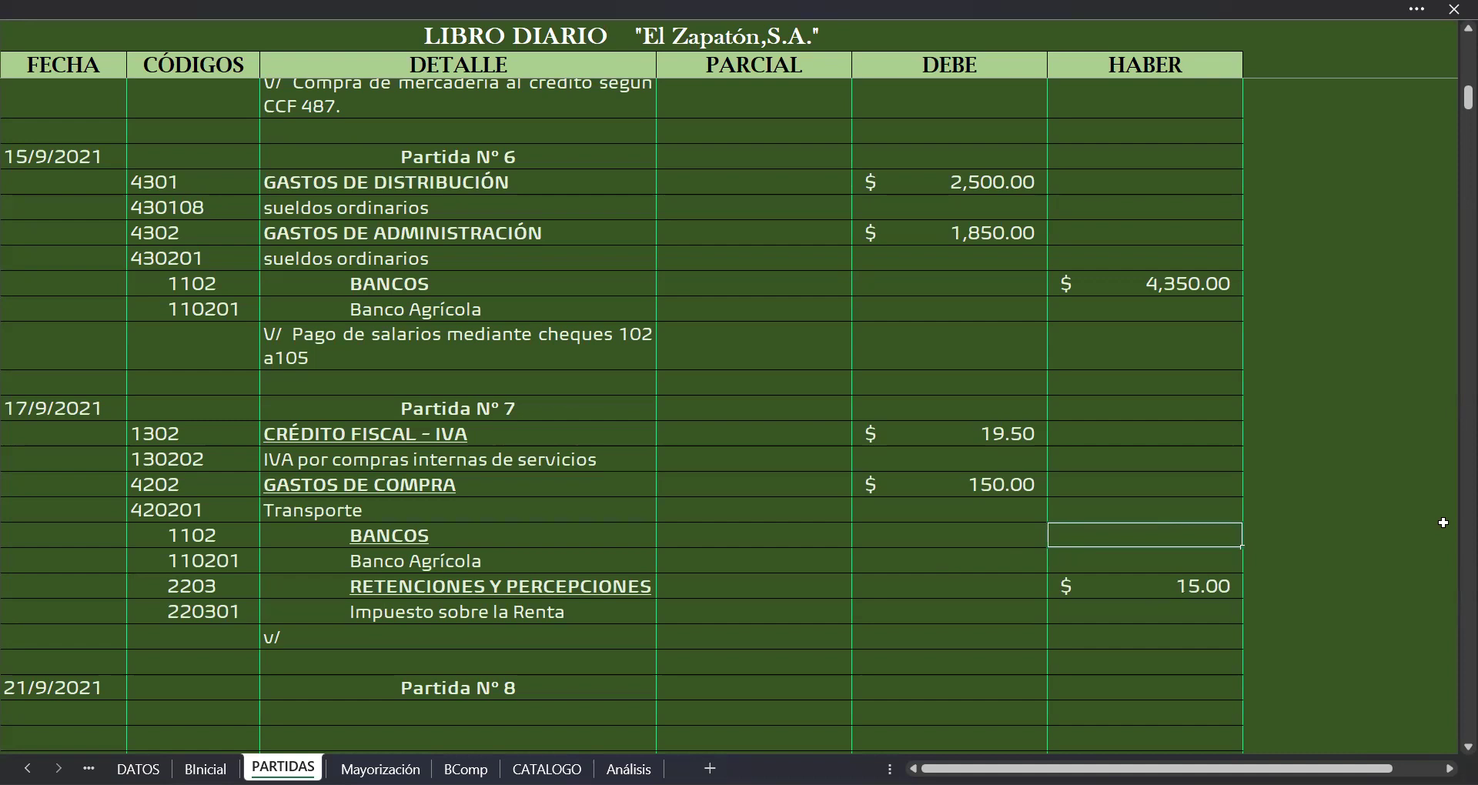
text(=)
click(1019, 478)
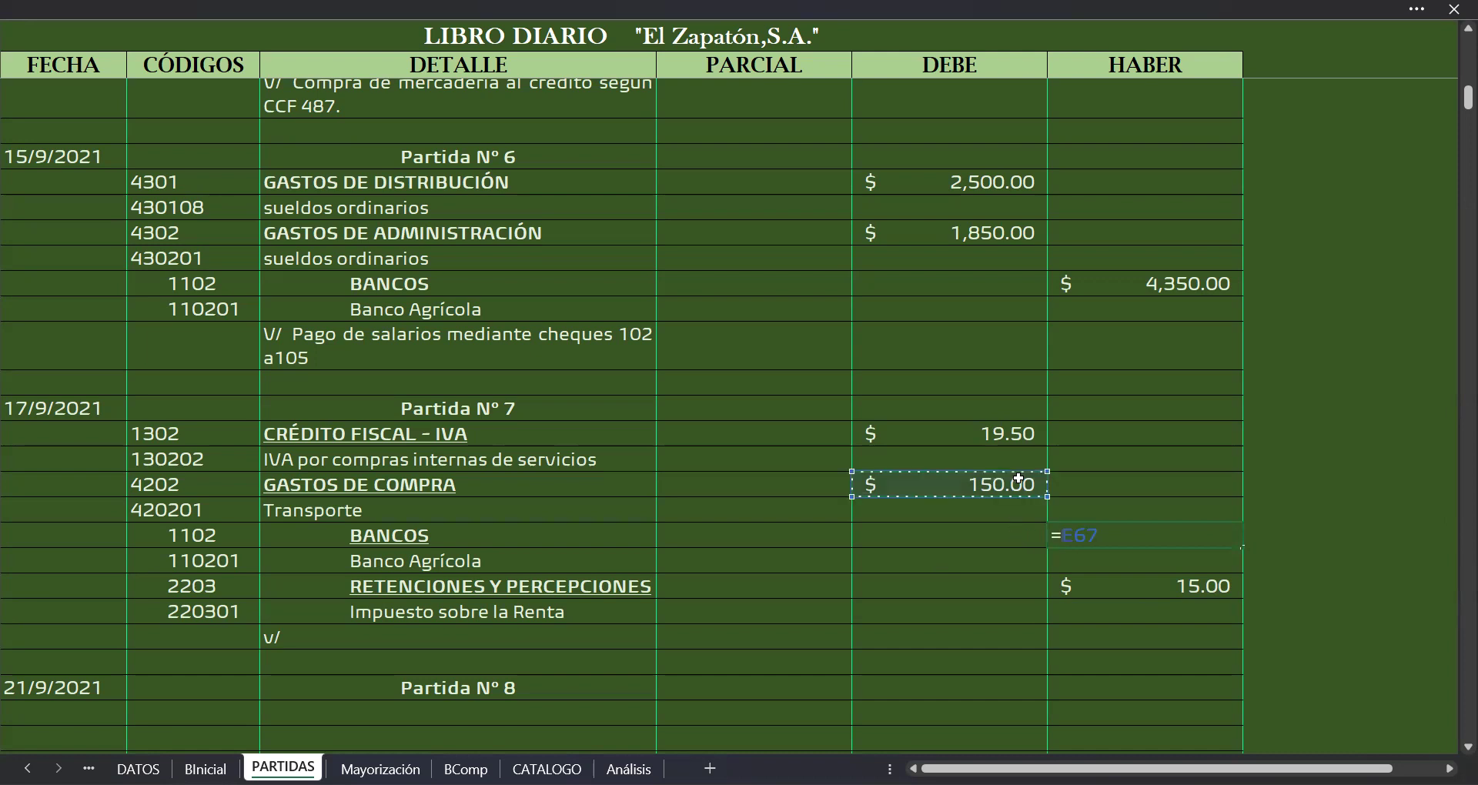
text(+)
click(1003, 435)
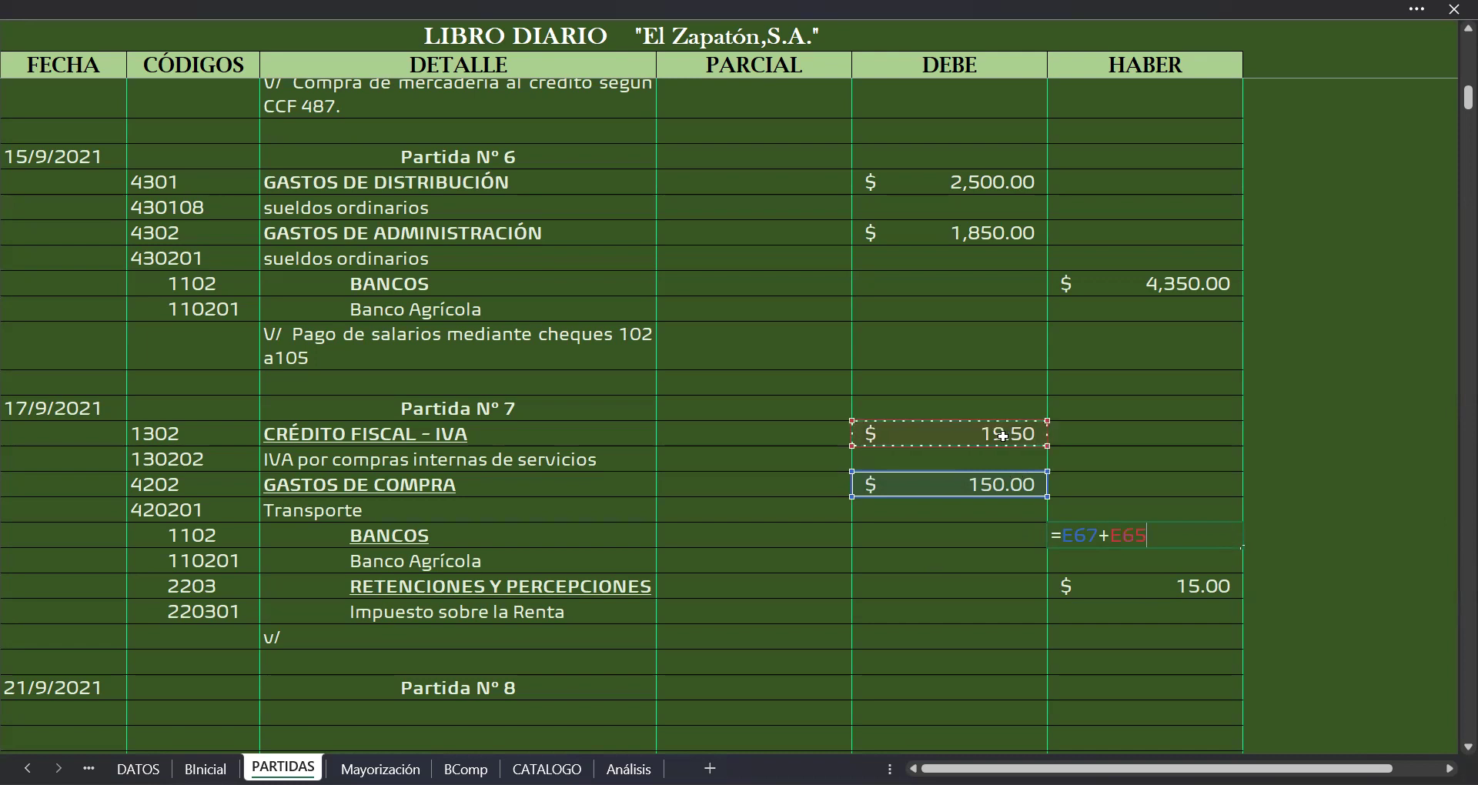
text(-)
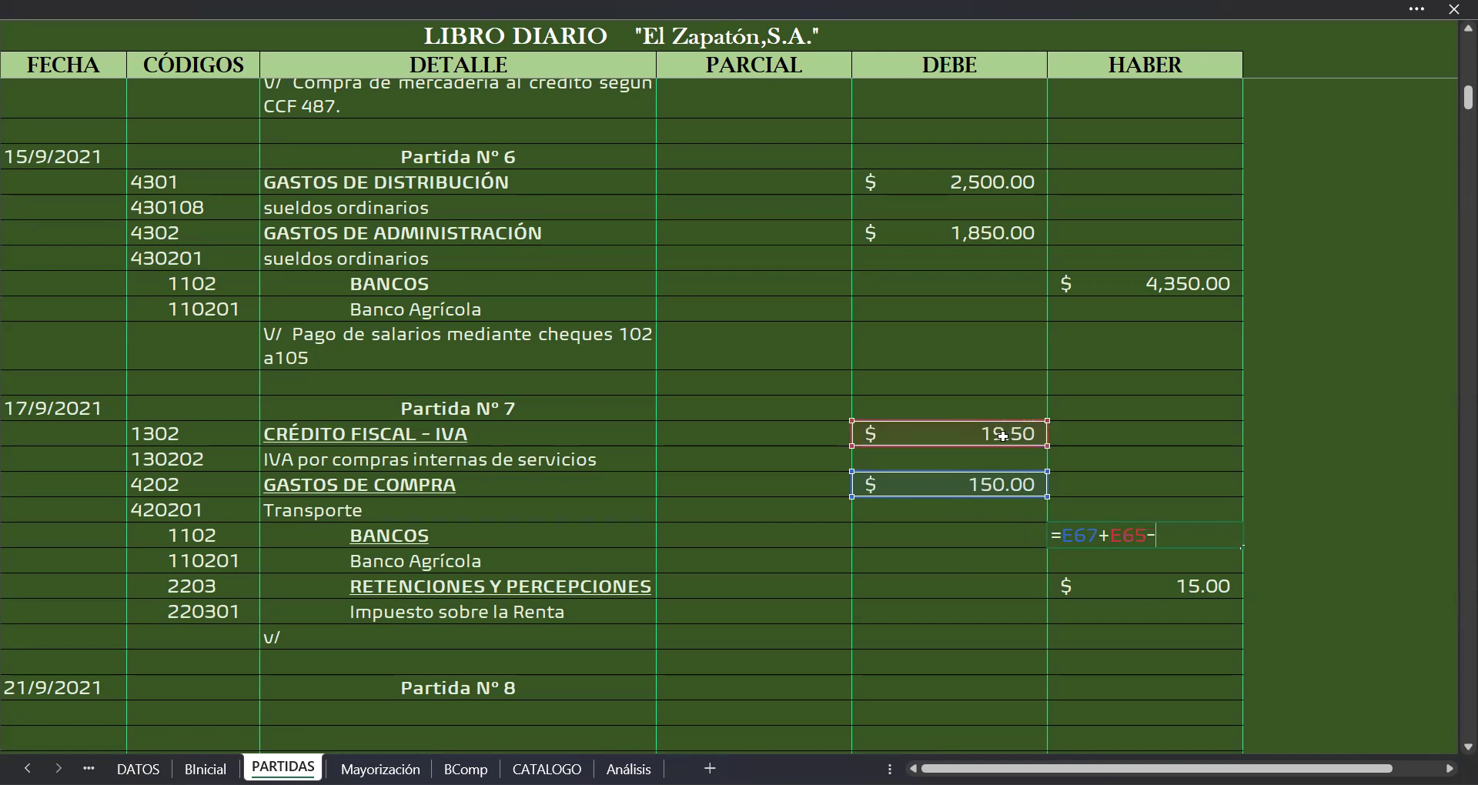
click(1117, 584)
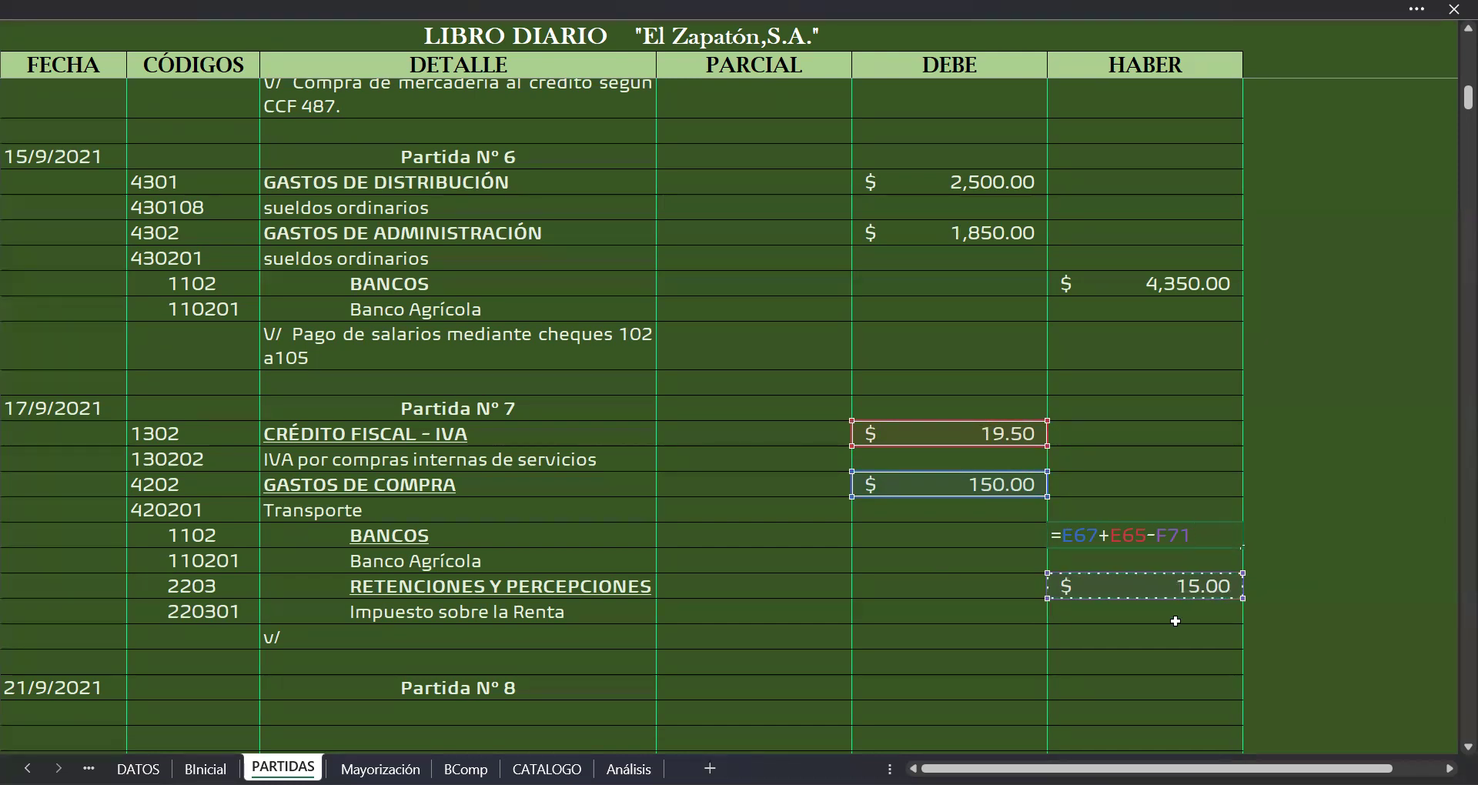
key(Return)
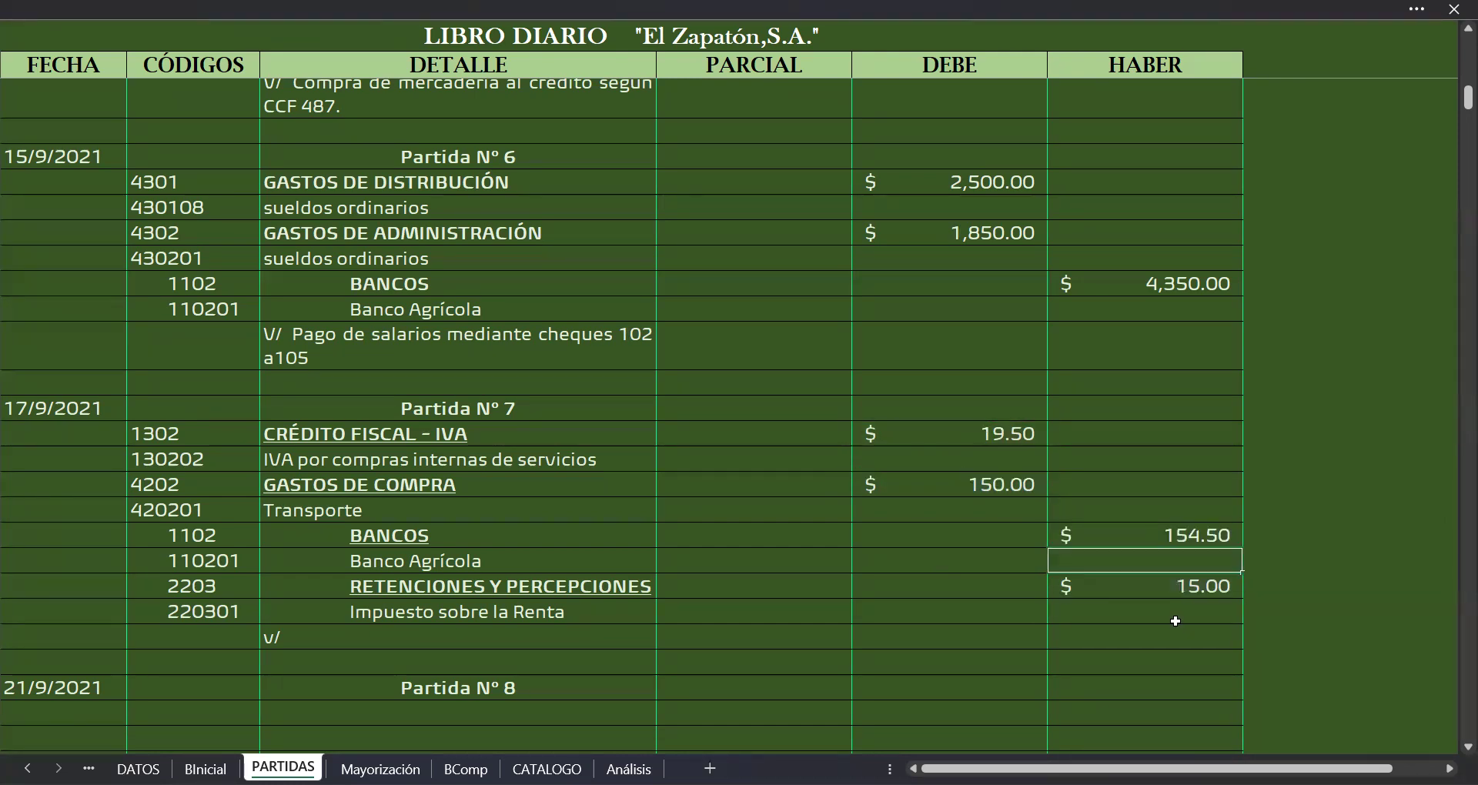
key(Right)
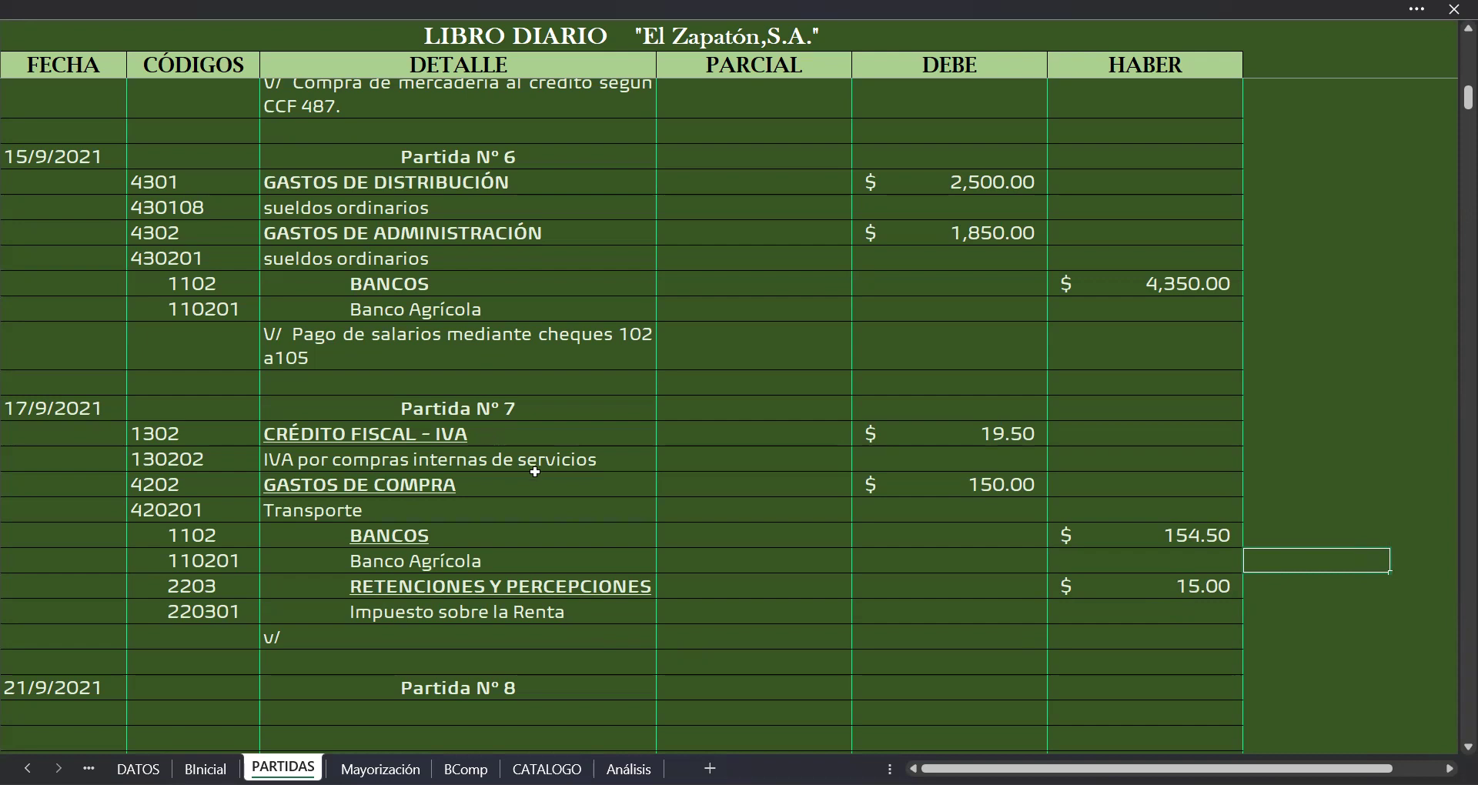
click(446, 640)
double_click(446, 640)
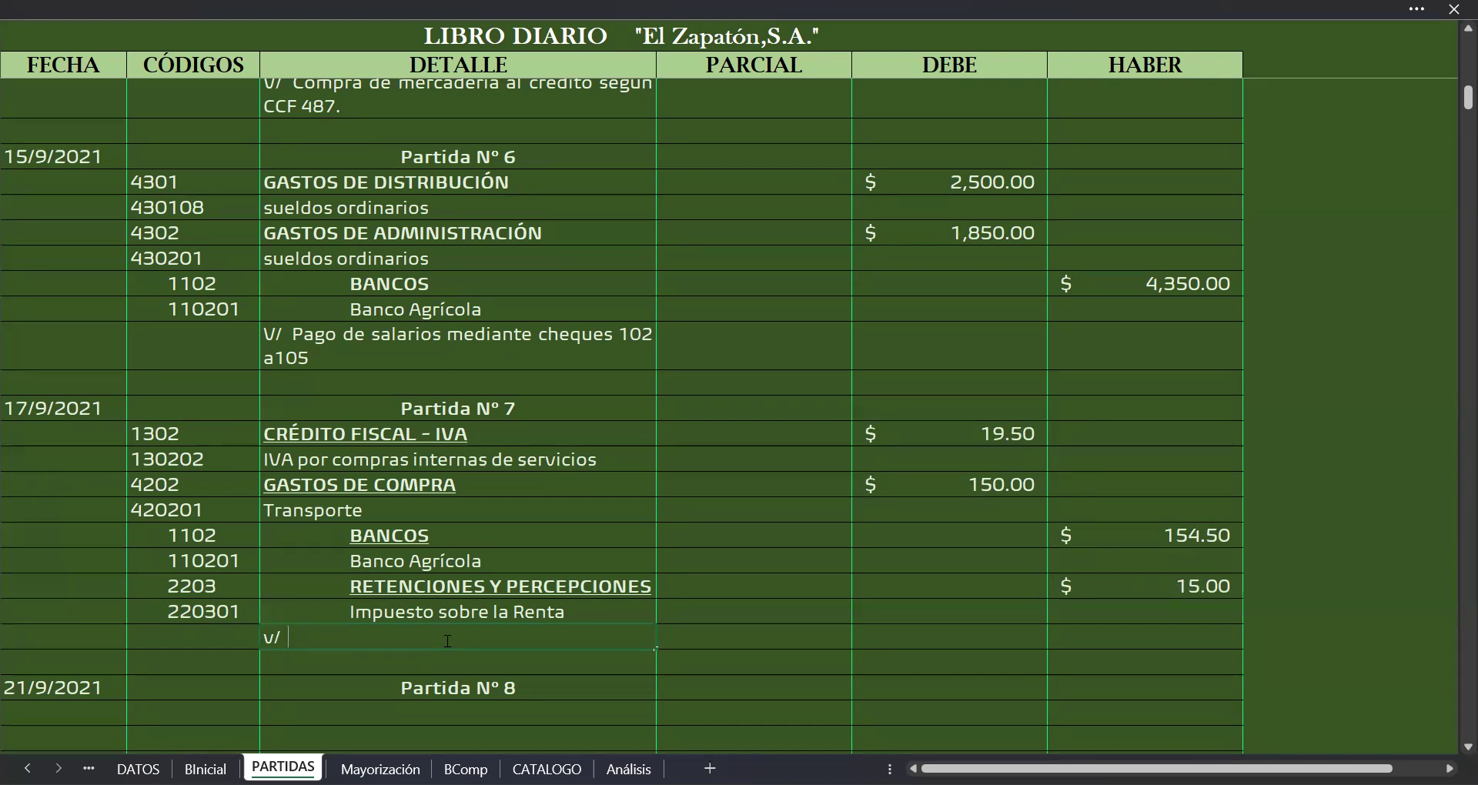
Write the Partida 7 description: payment by cheque 106 per CCF 88, retaining 10% Impuesto sobre la Renta.
text(Pago)
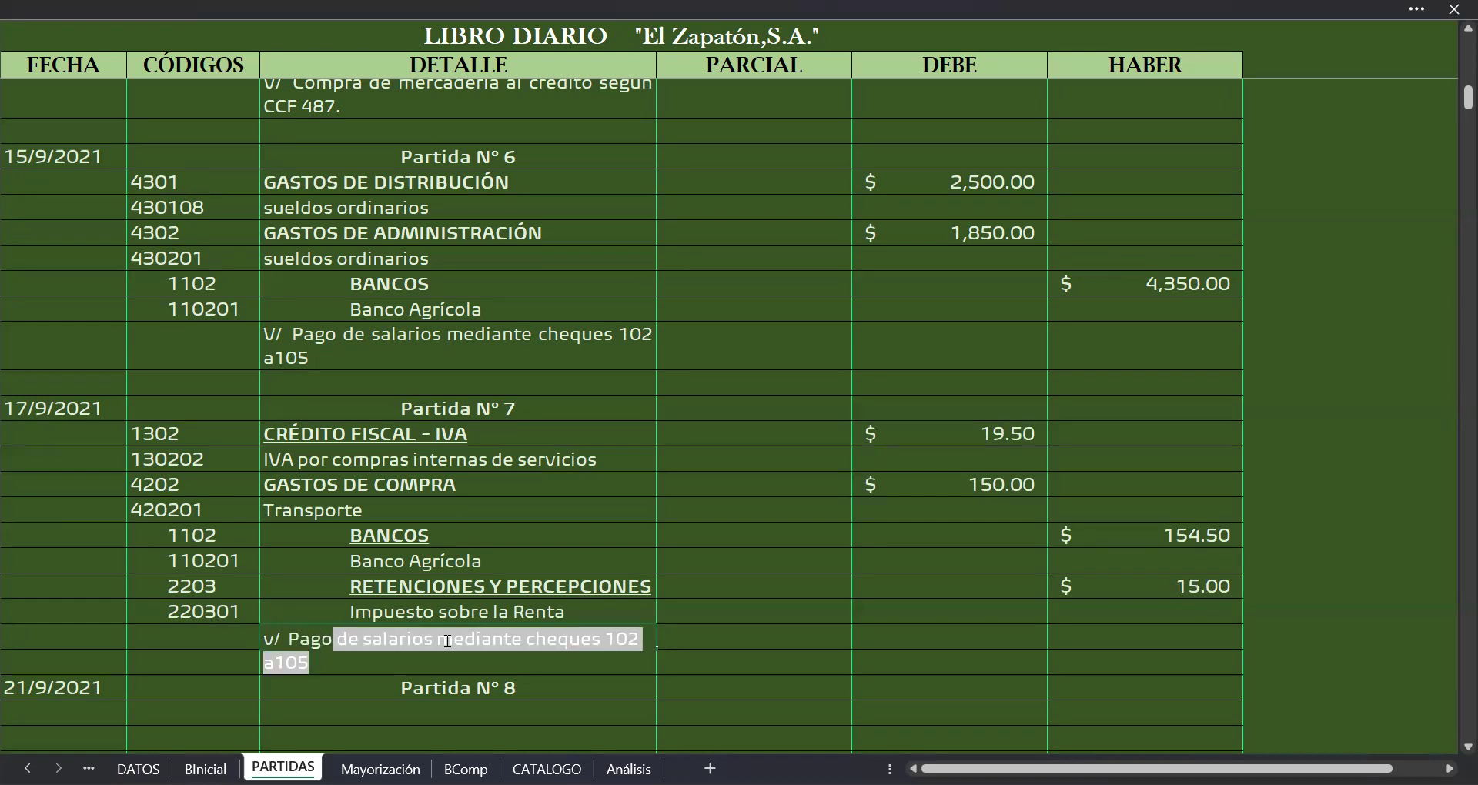
text( efec)
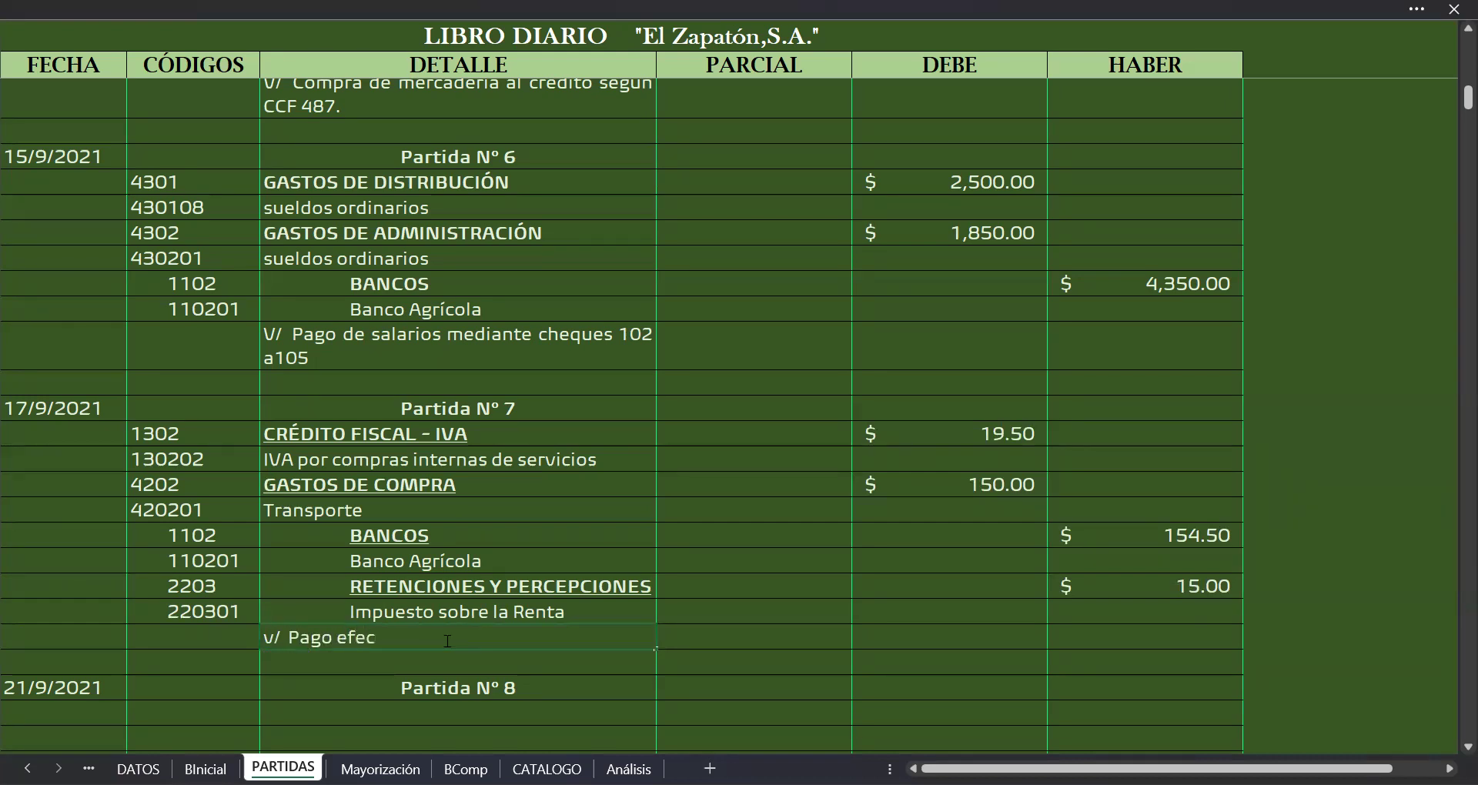
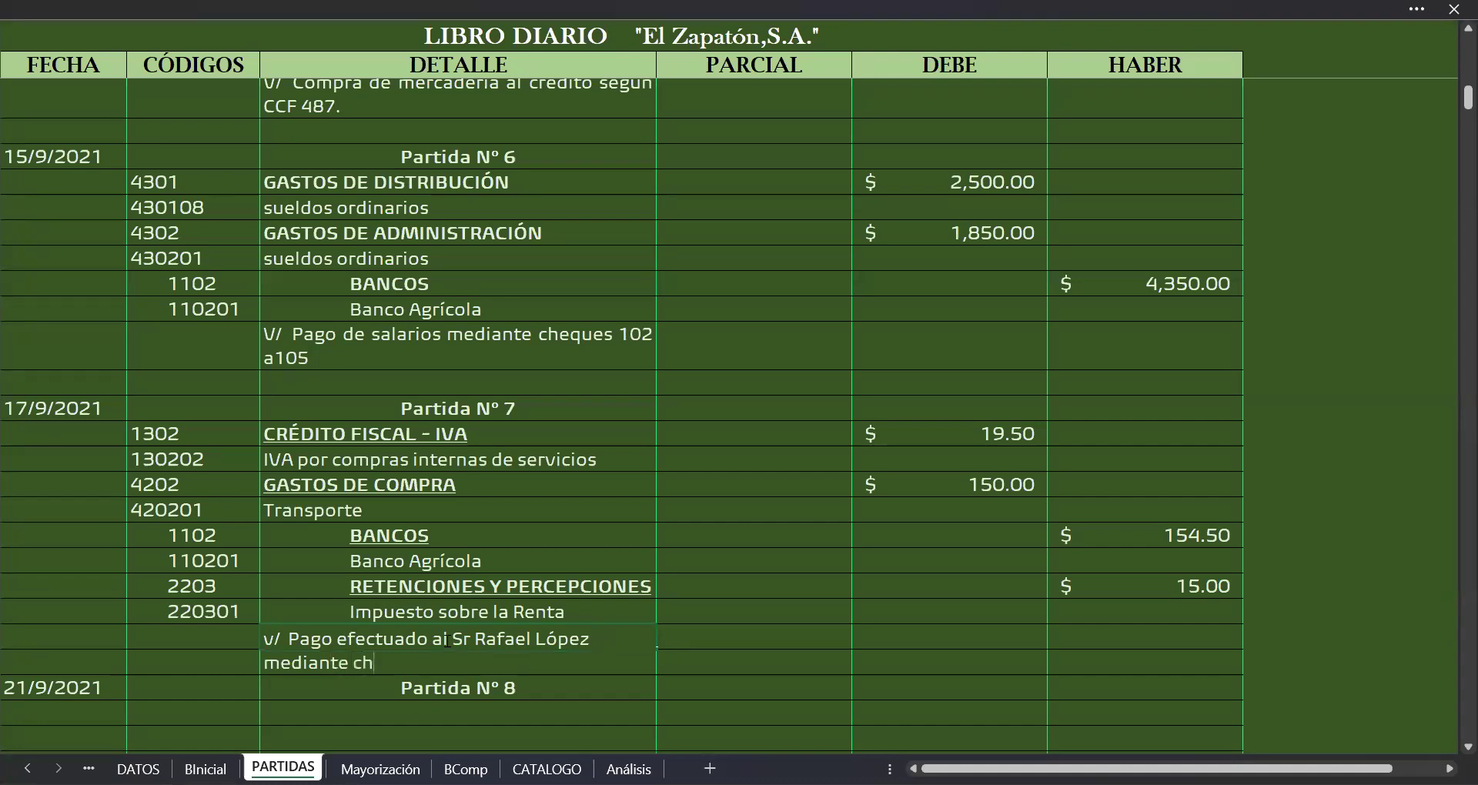
text(/ 106 según CCF)
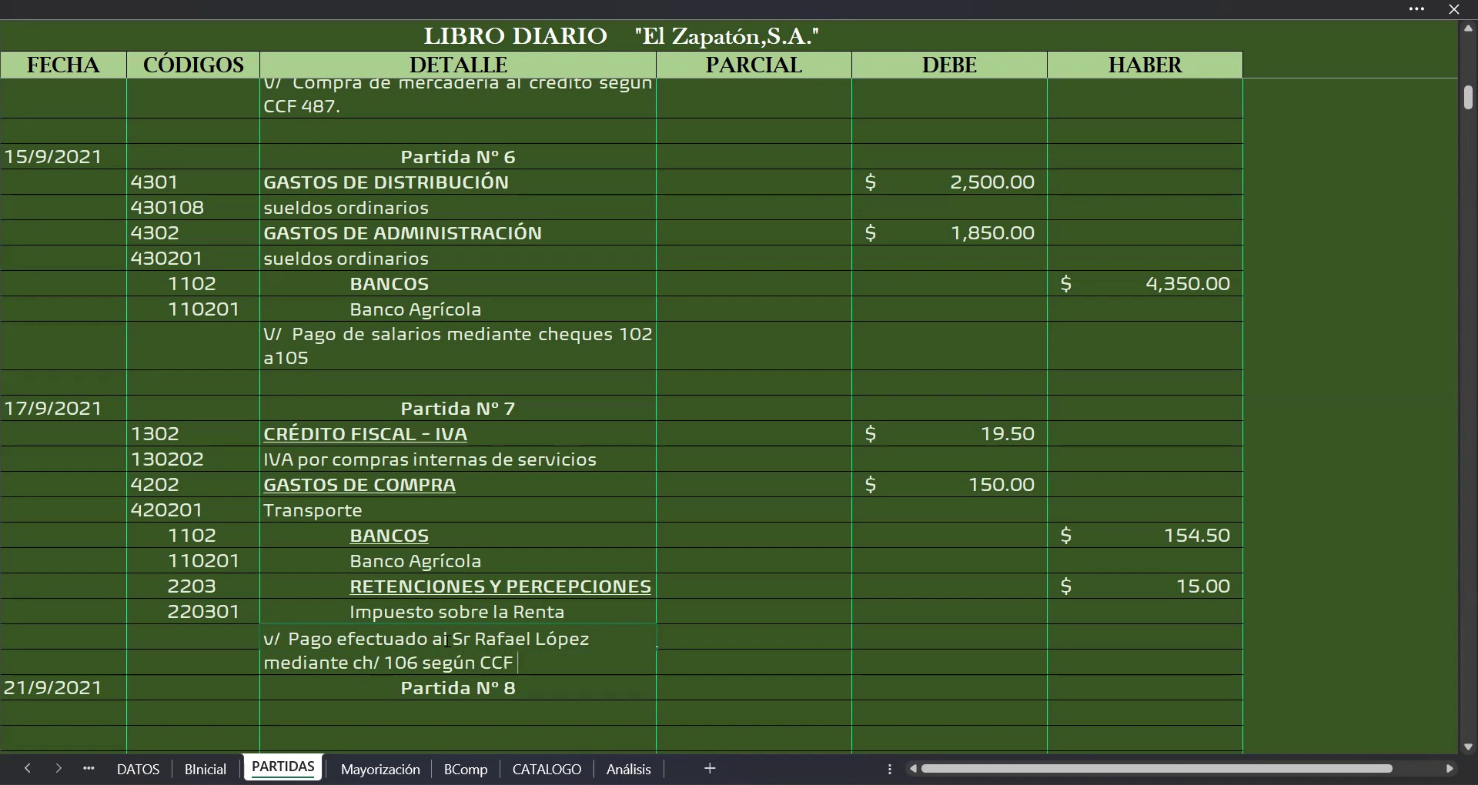
text( 88. Ser)
key(BackSpace)
text(retiene el 10%)
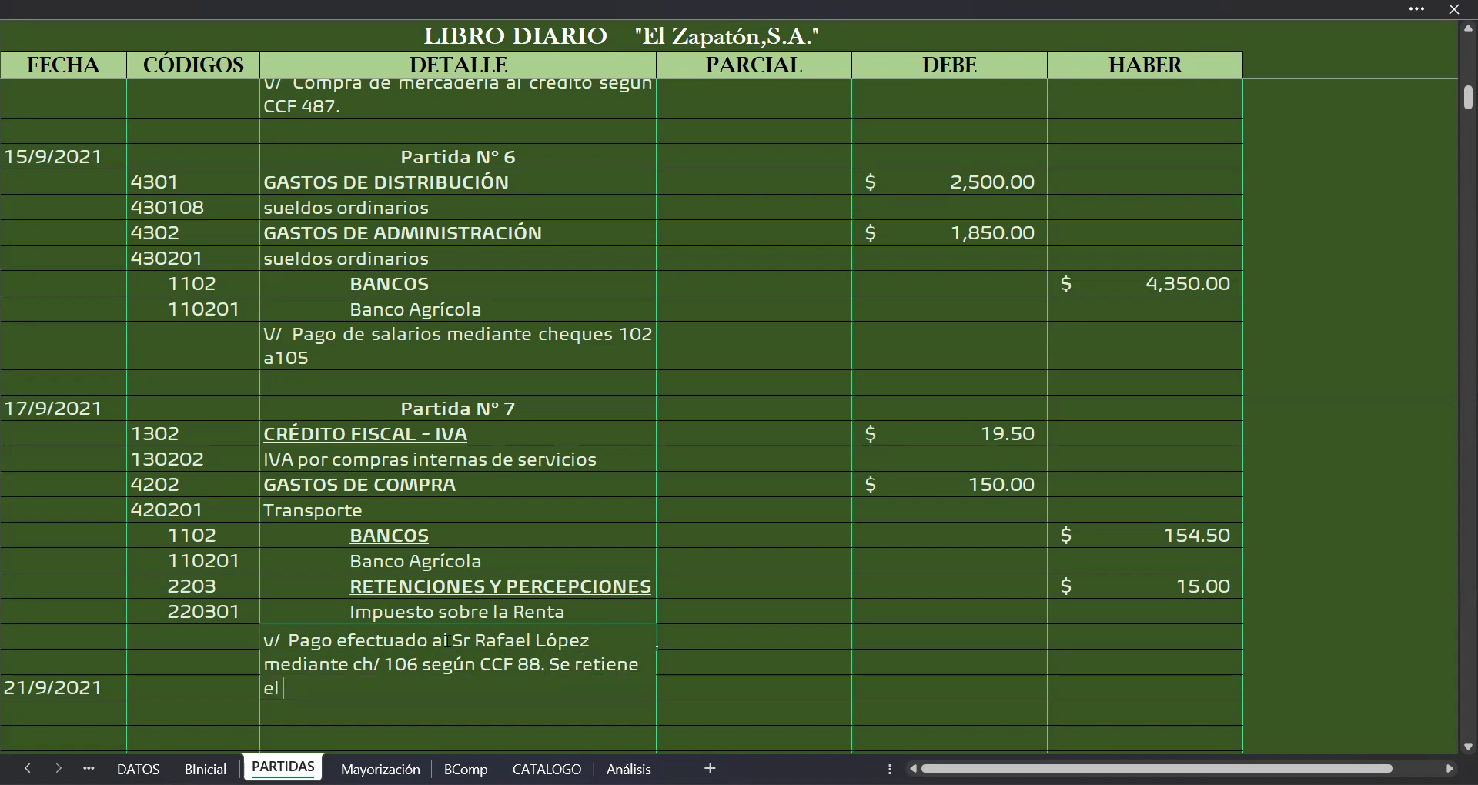
text( de l)
text(mpuesto)
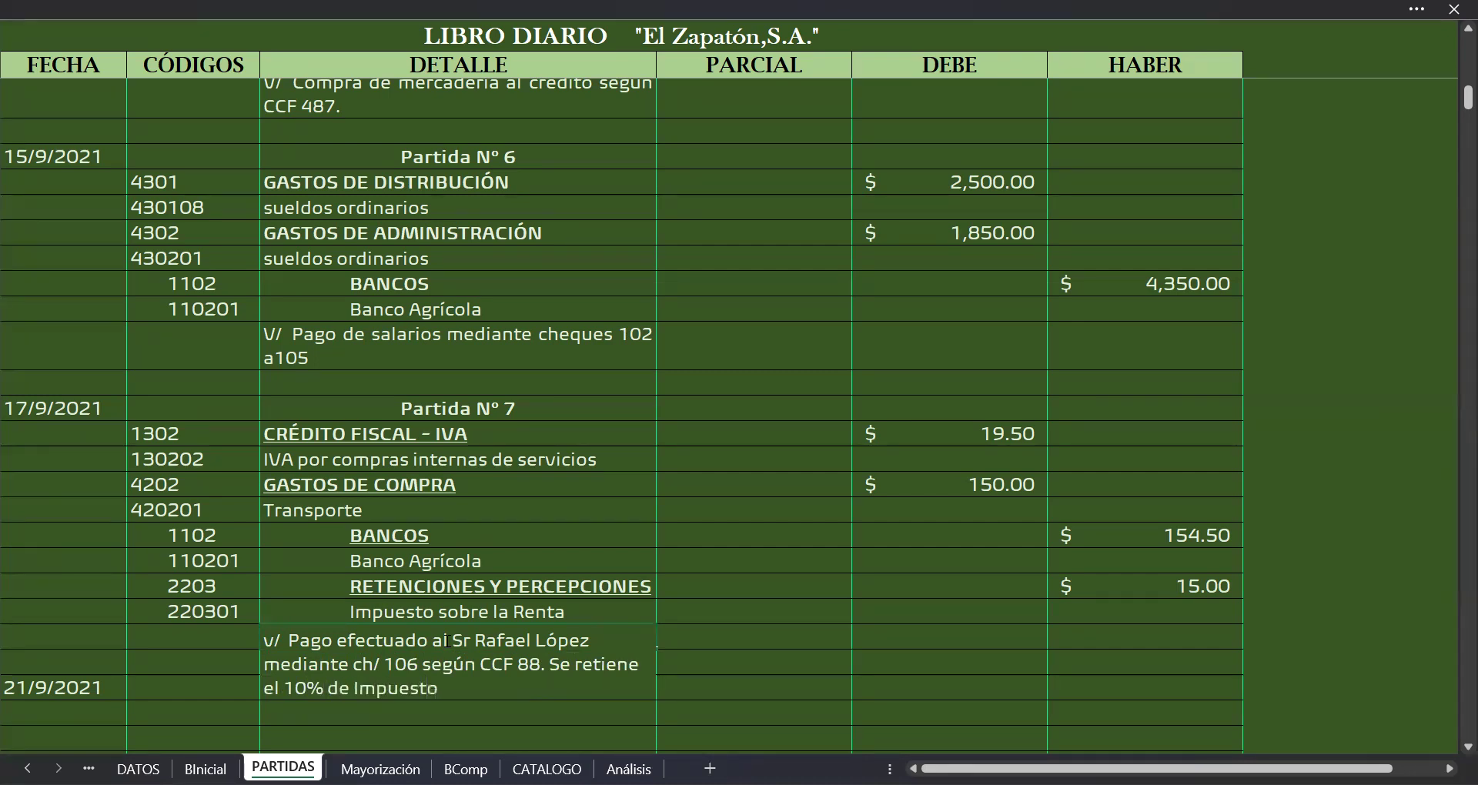
text( sobre la Renta.)
click(833, 591)
scroll(783, 630, down, 2)
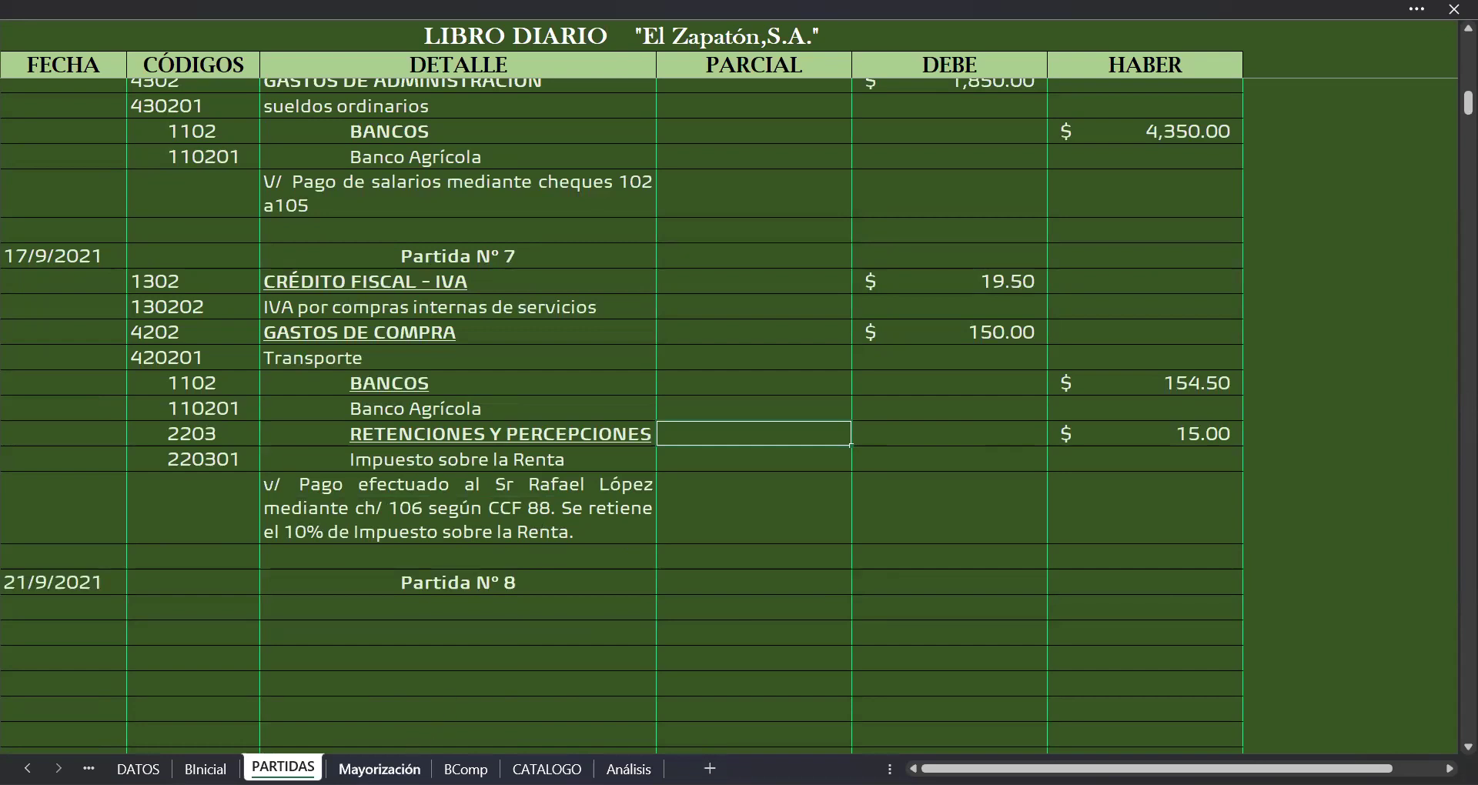
click(380, 769)
scroll(415, 453, up, 3)
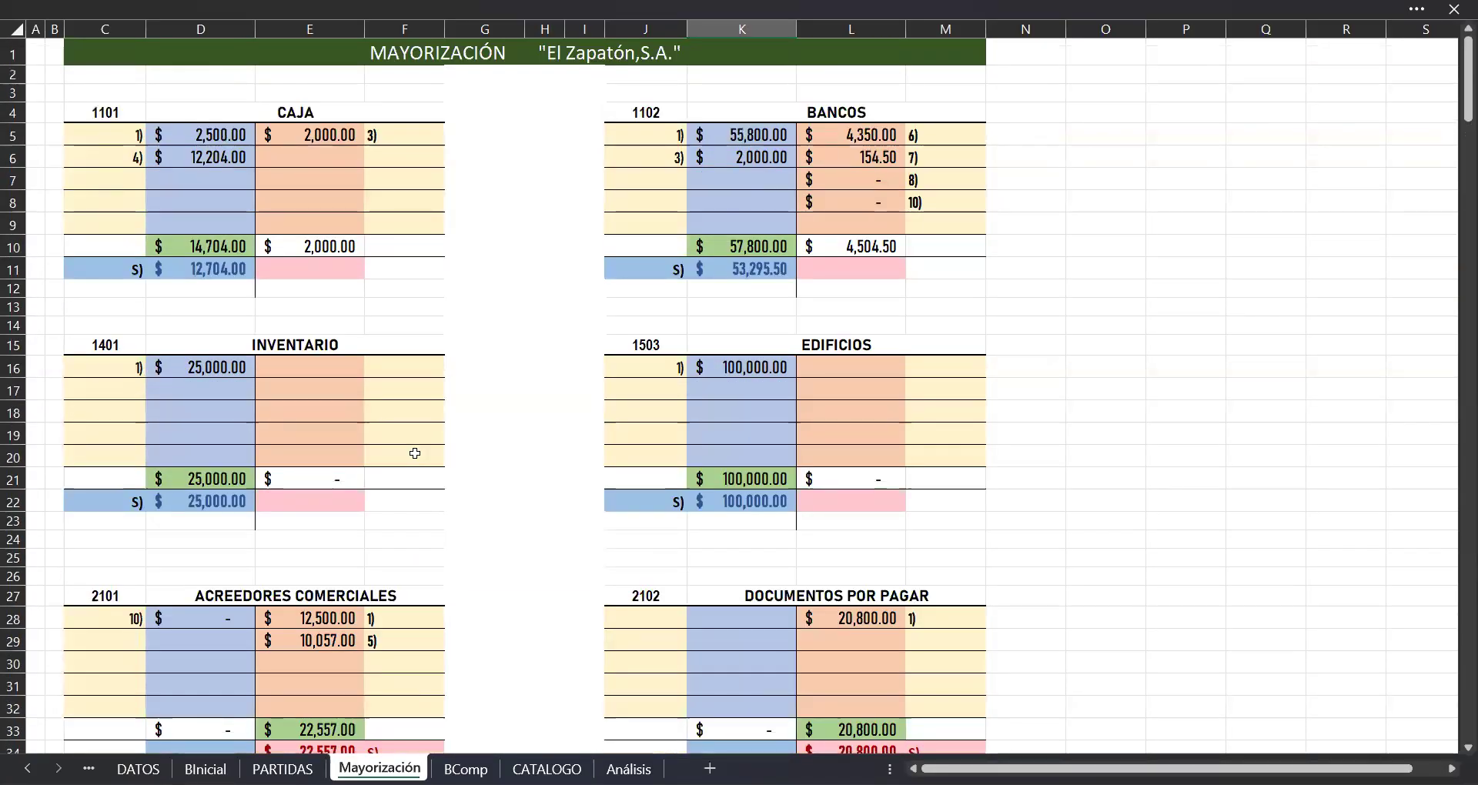
scroll(415, 454, down, 10)
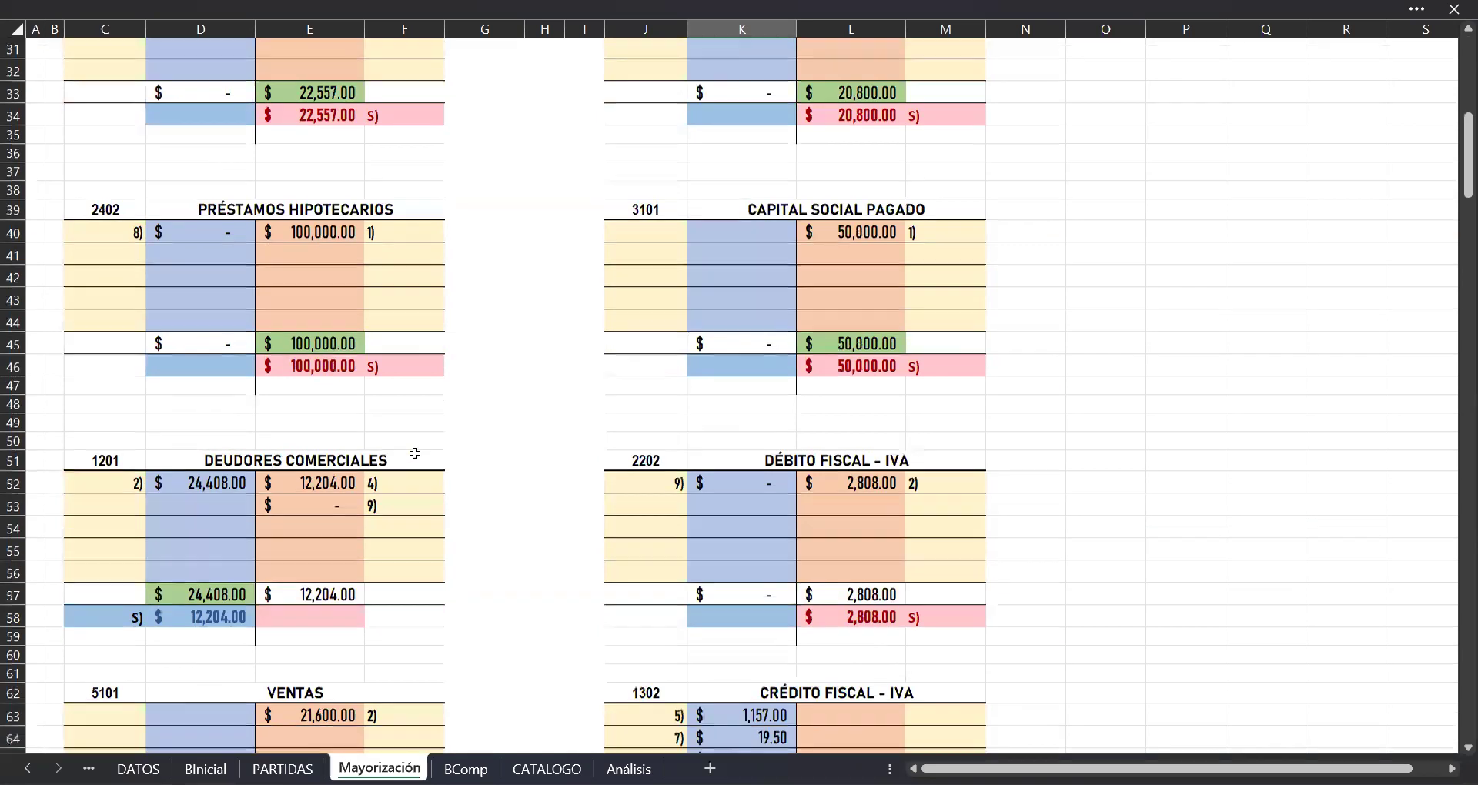
scroll(415, 453, down, 5)
scroll(415, 454, up, 4)
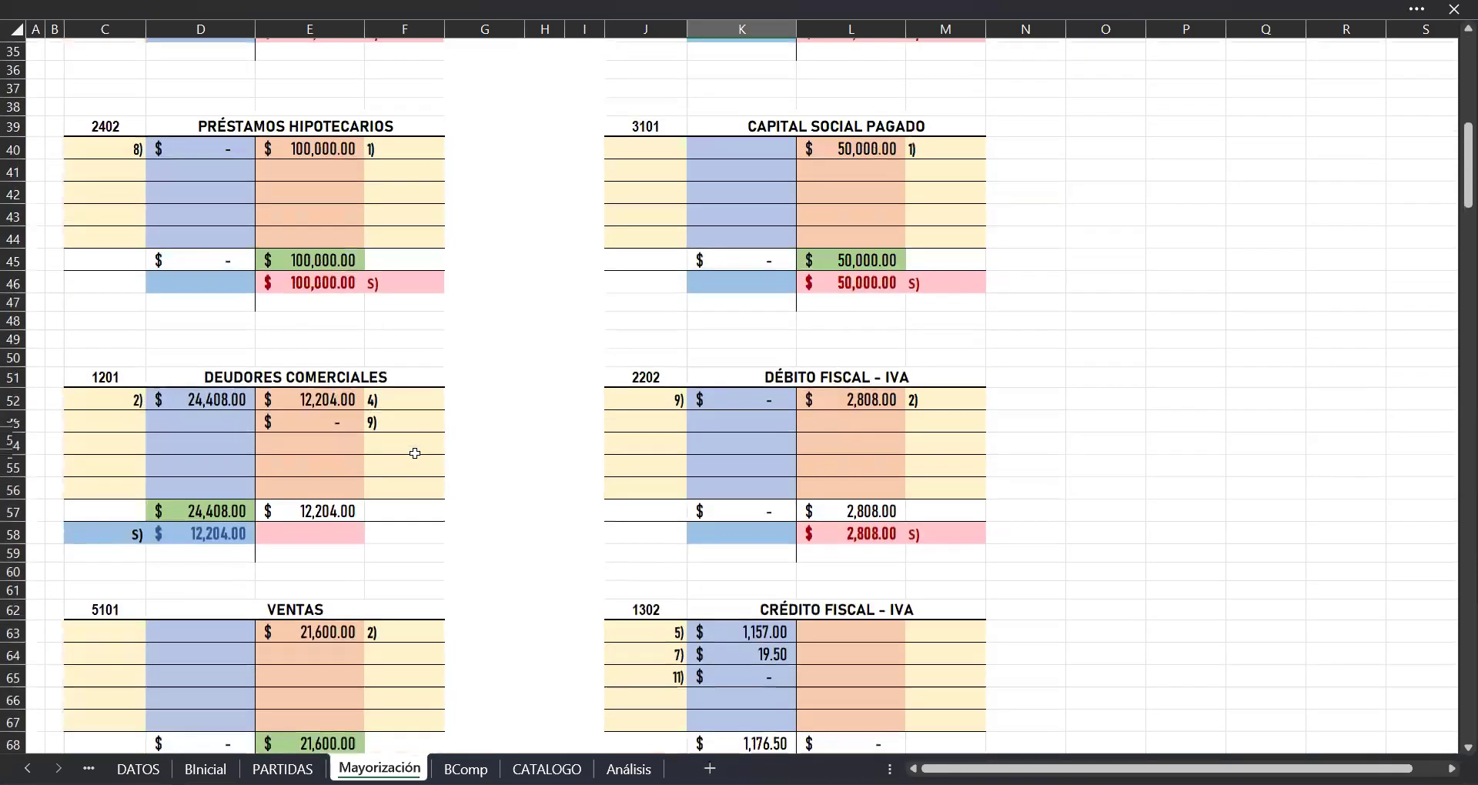
scroll(414, 453, down, 3)
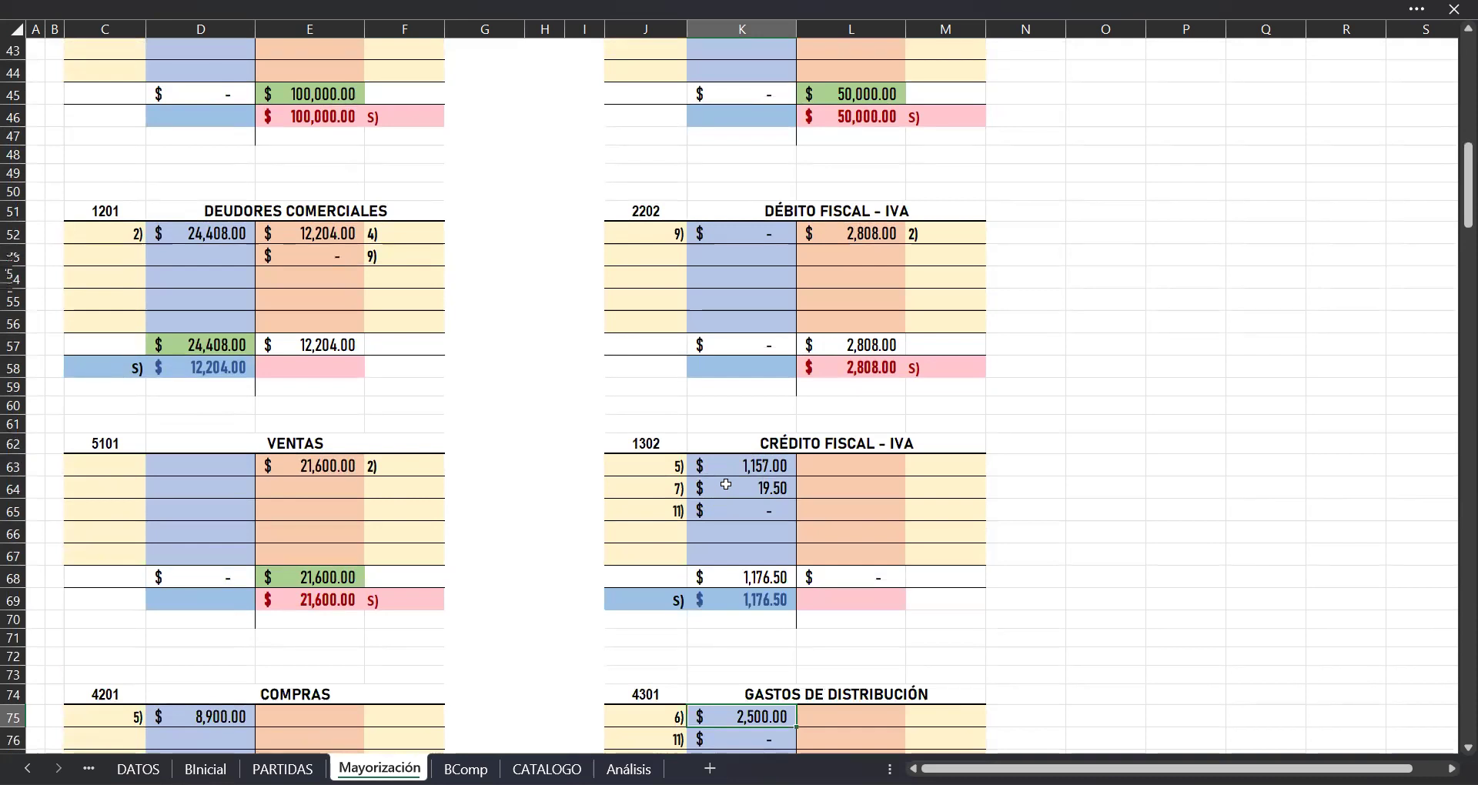
click(725, 485)
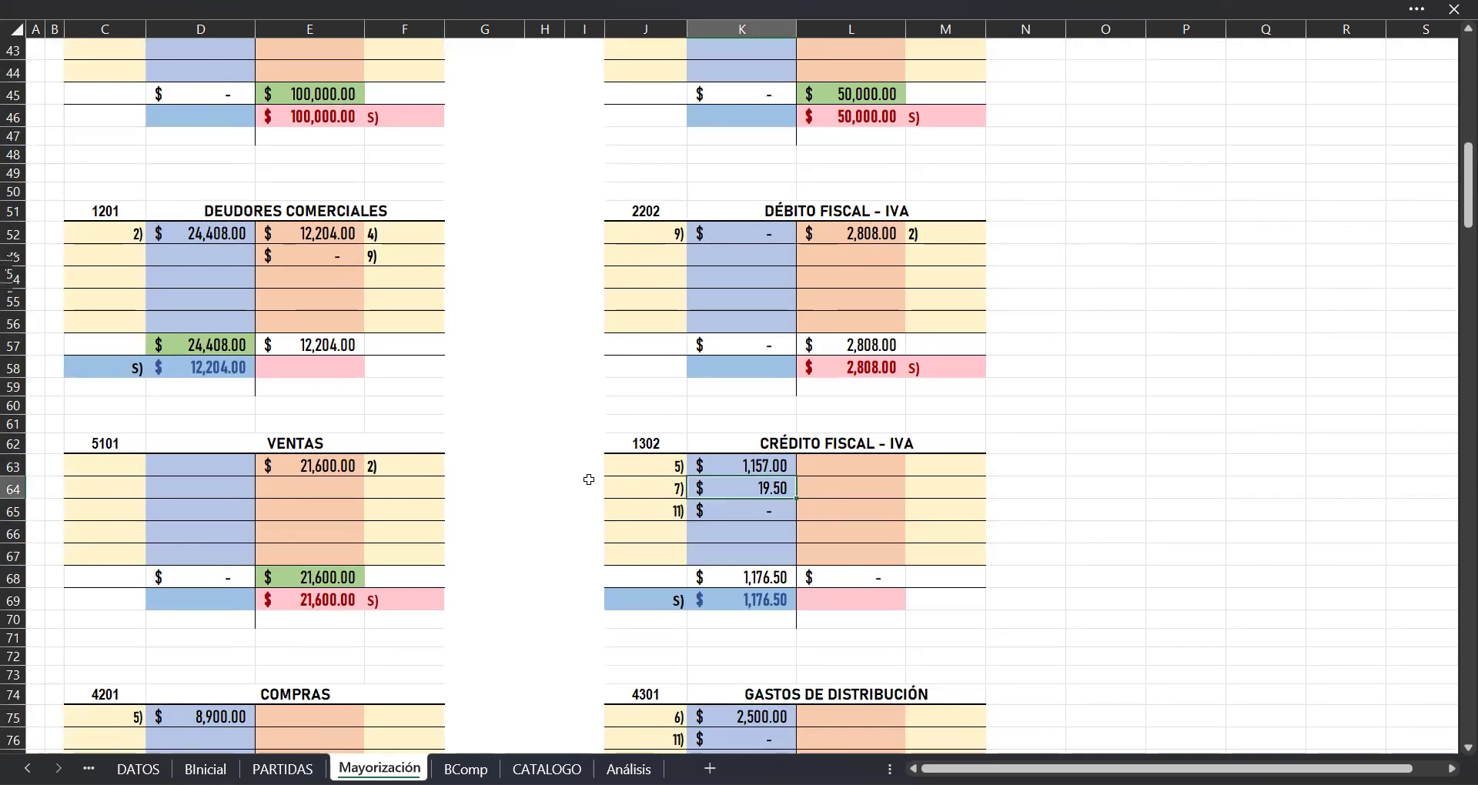
scroll(538, 477, down, 3)
scroll(538, 475, down, 5)
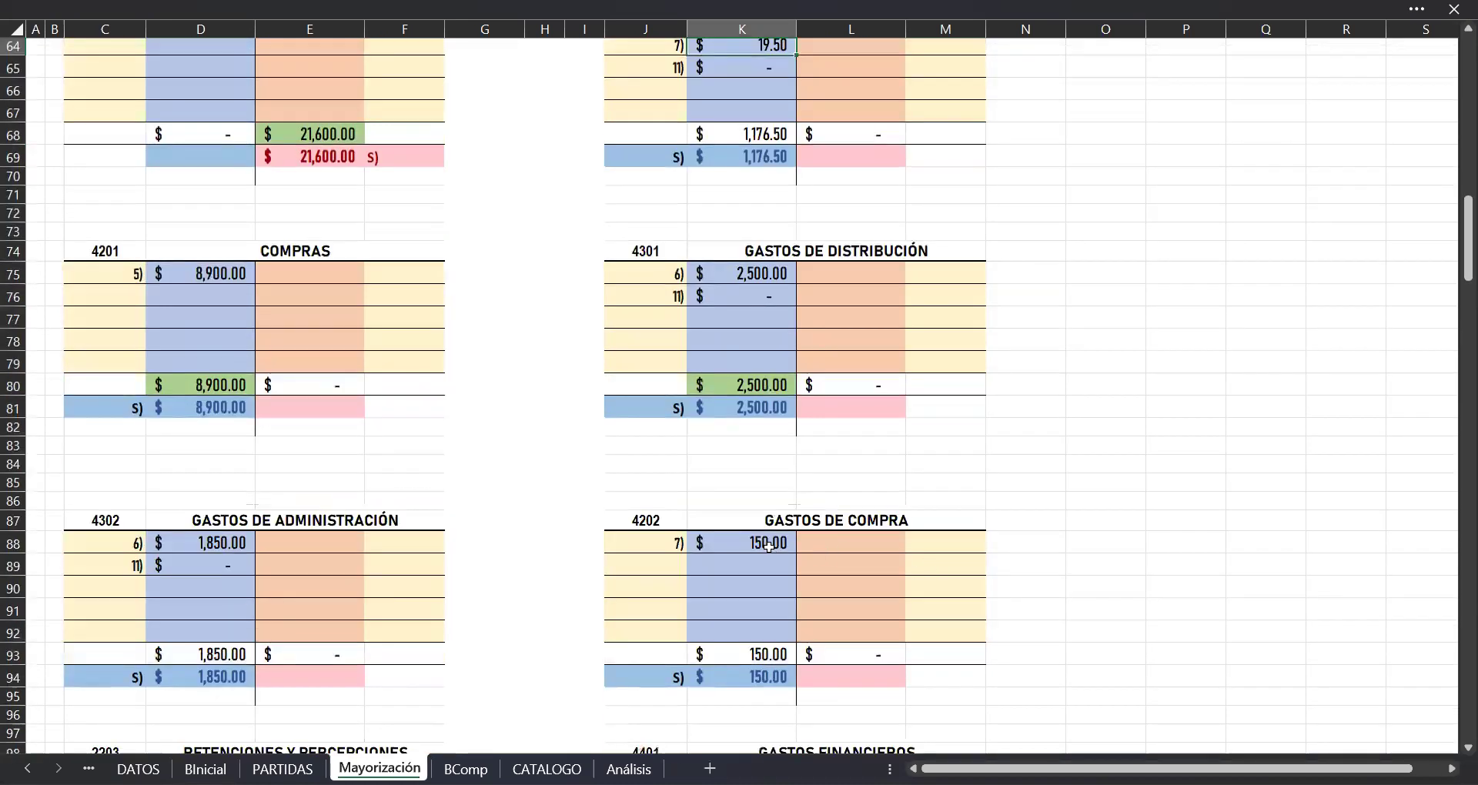
click(768, 547)
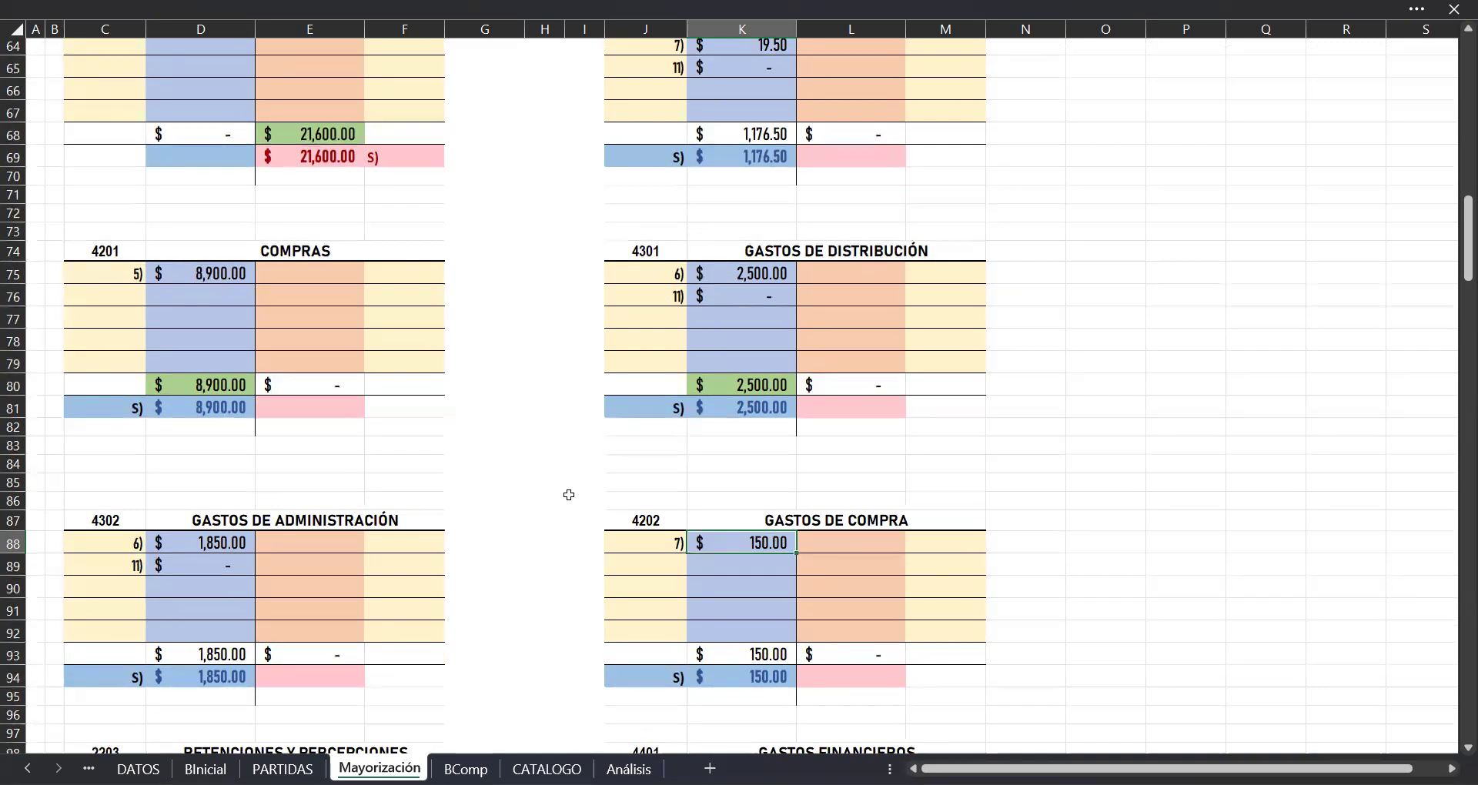
scroll(568, 495, up, 4)
scroll(569, 495, down, 7)
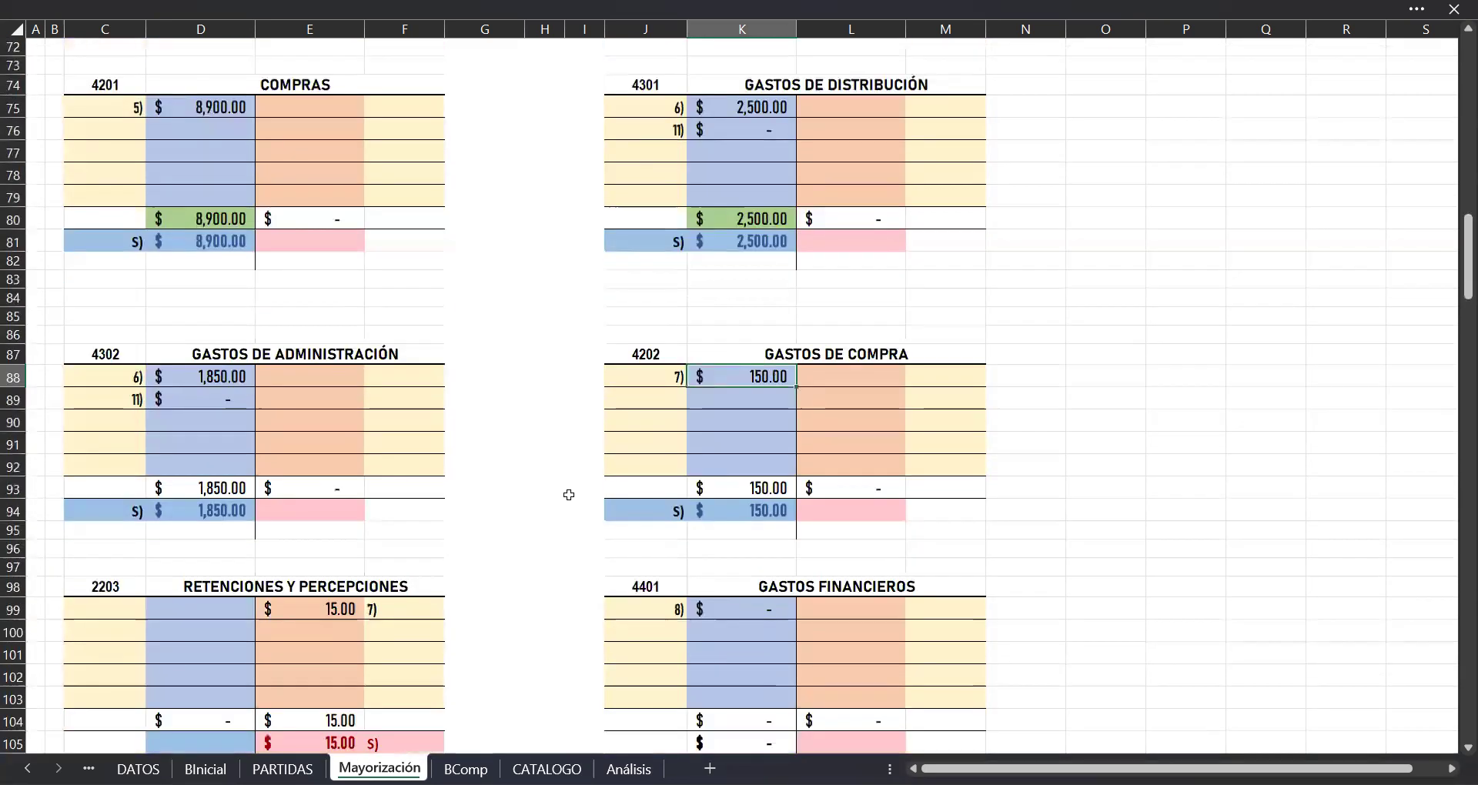
click(344, 606)
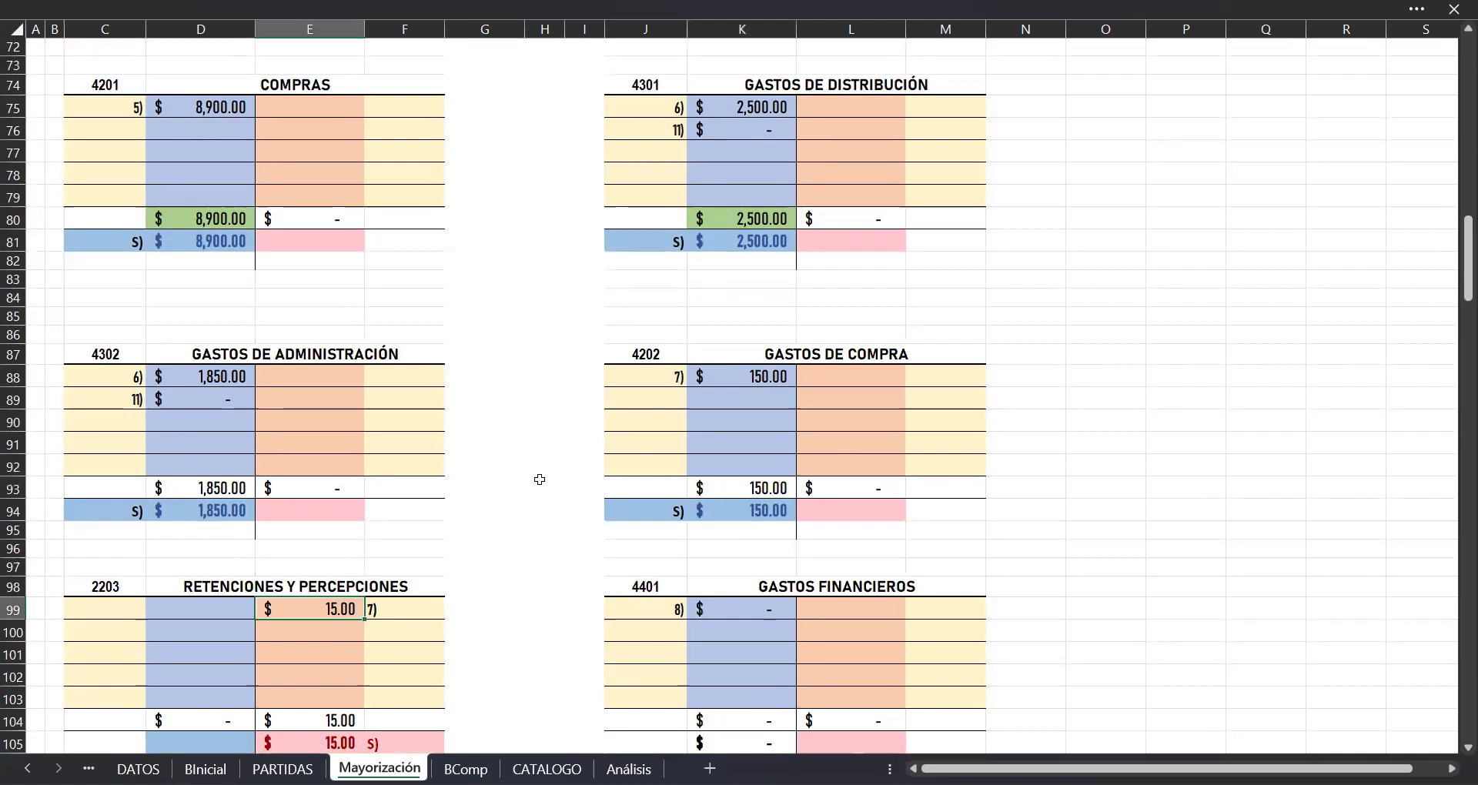
scroll(540, 479, up, 15)
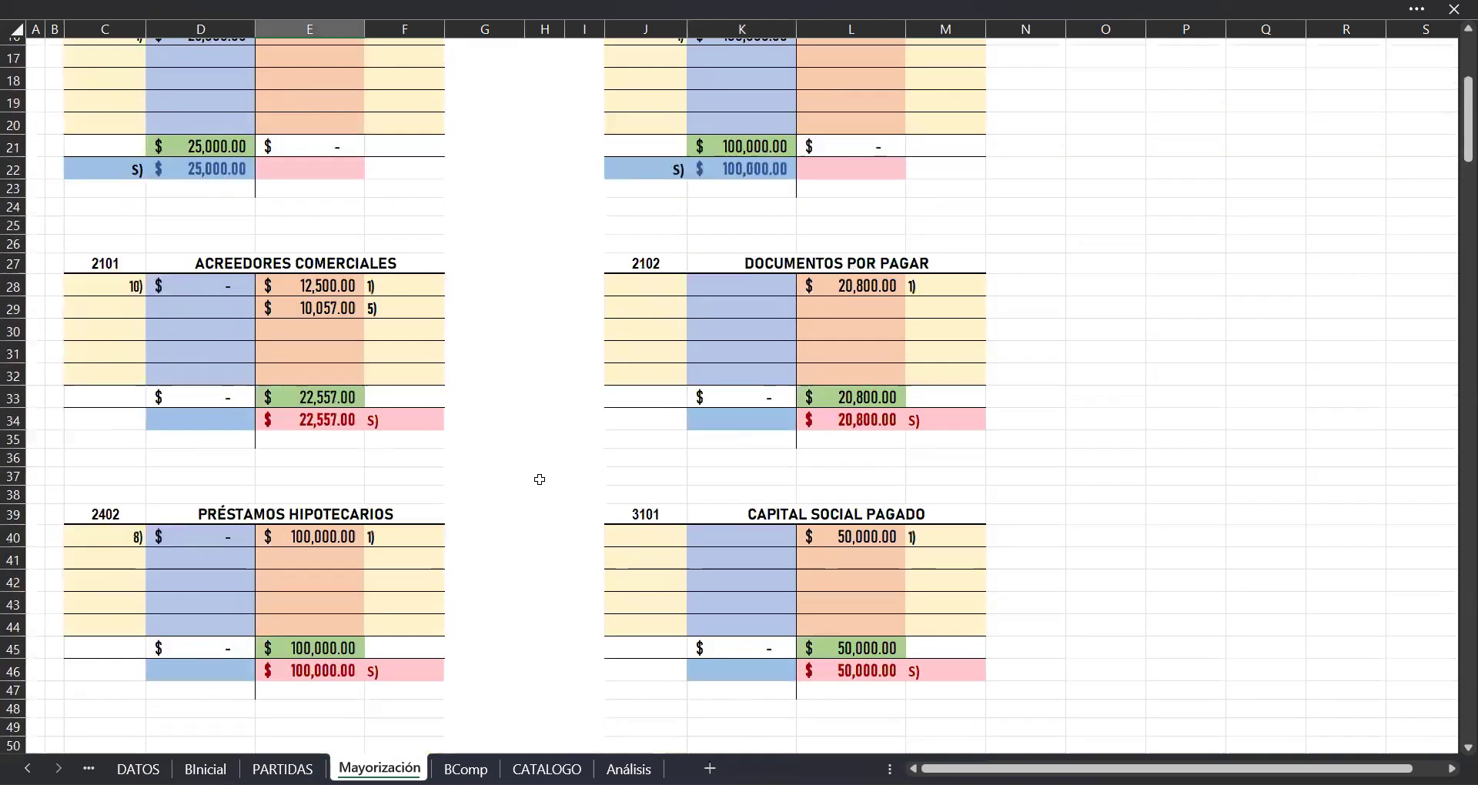
scroll(540, 480, up, 5)
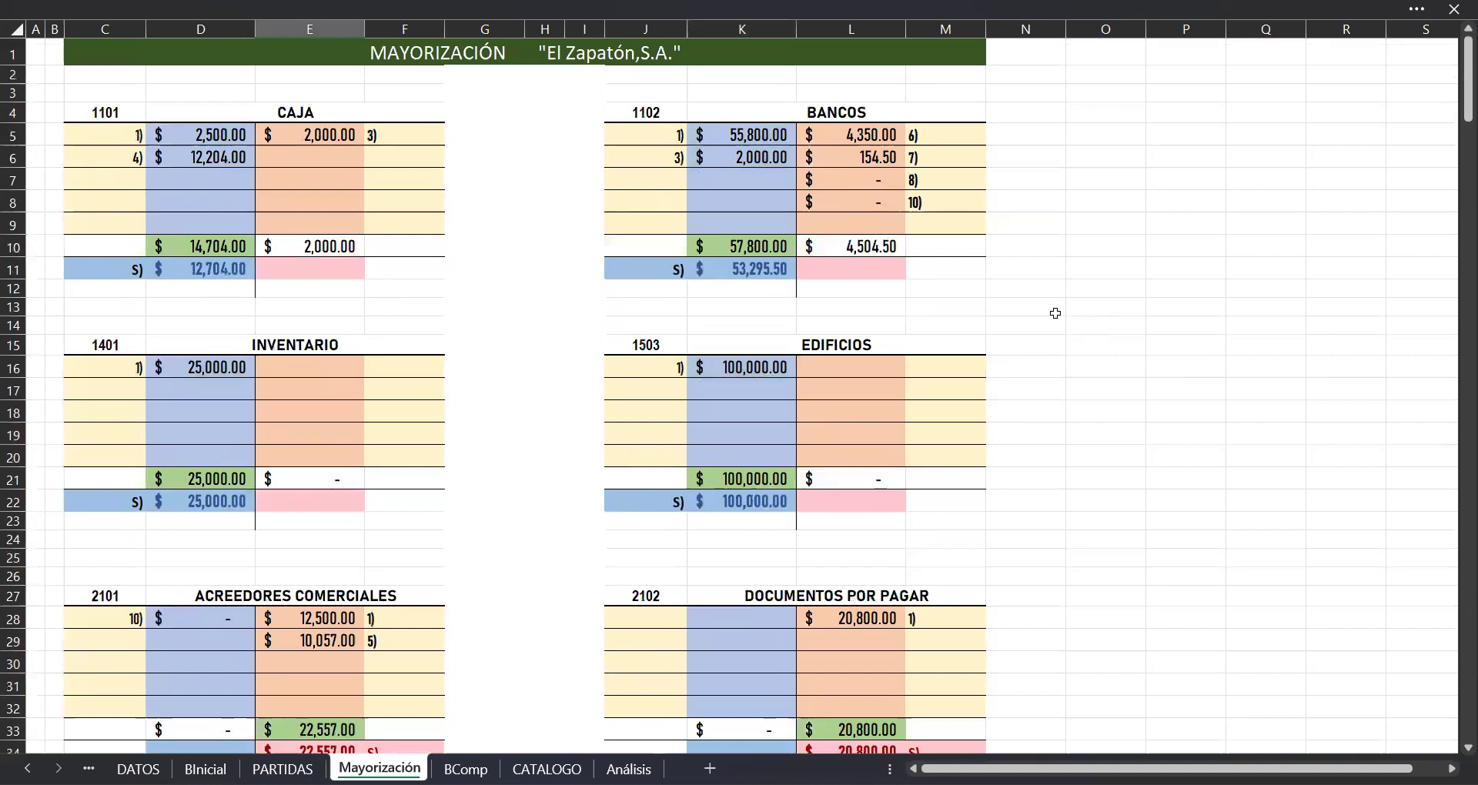
click(876, 159)
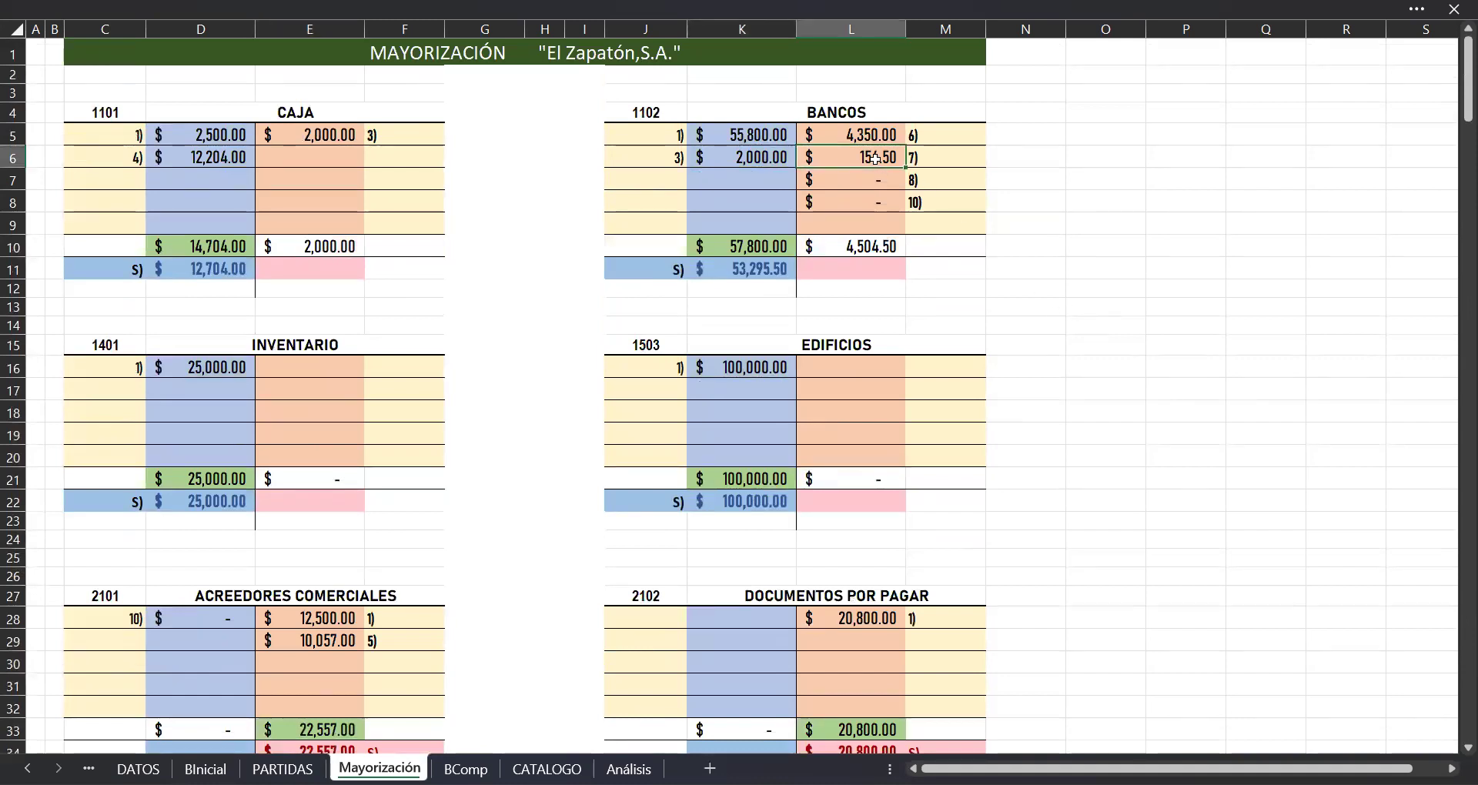
click(760, 291)
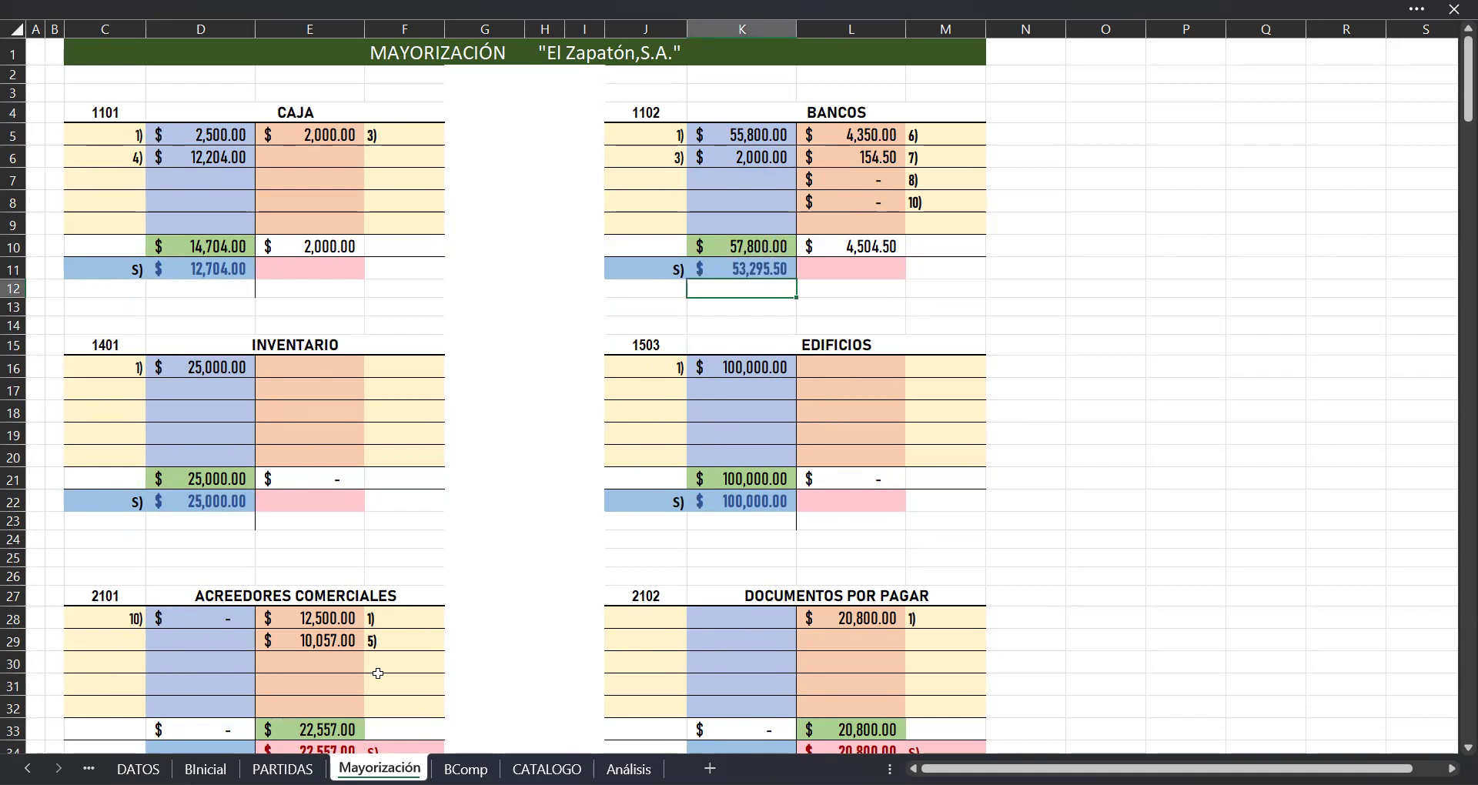
click(283, 769)
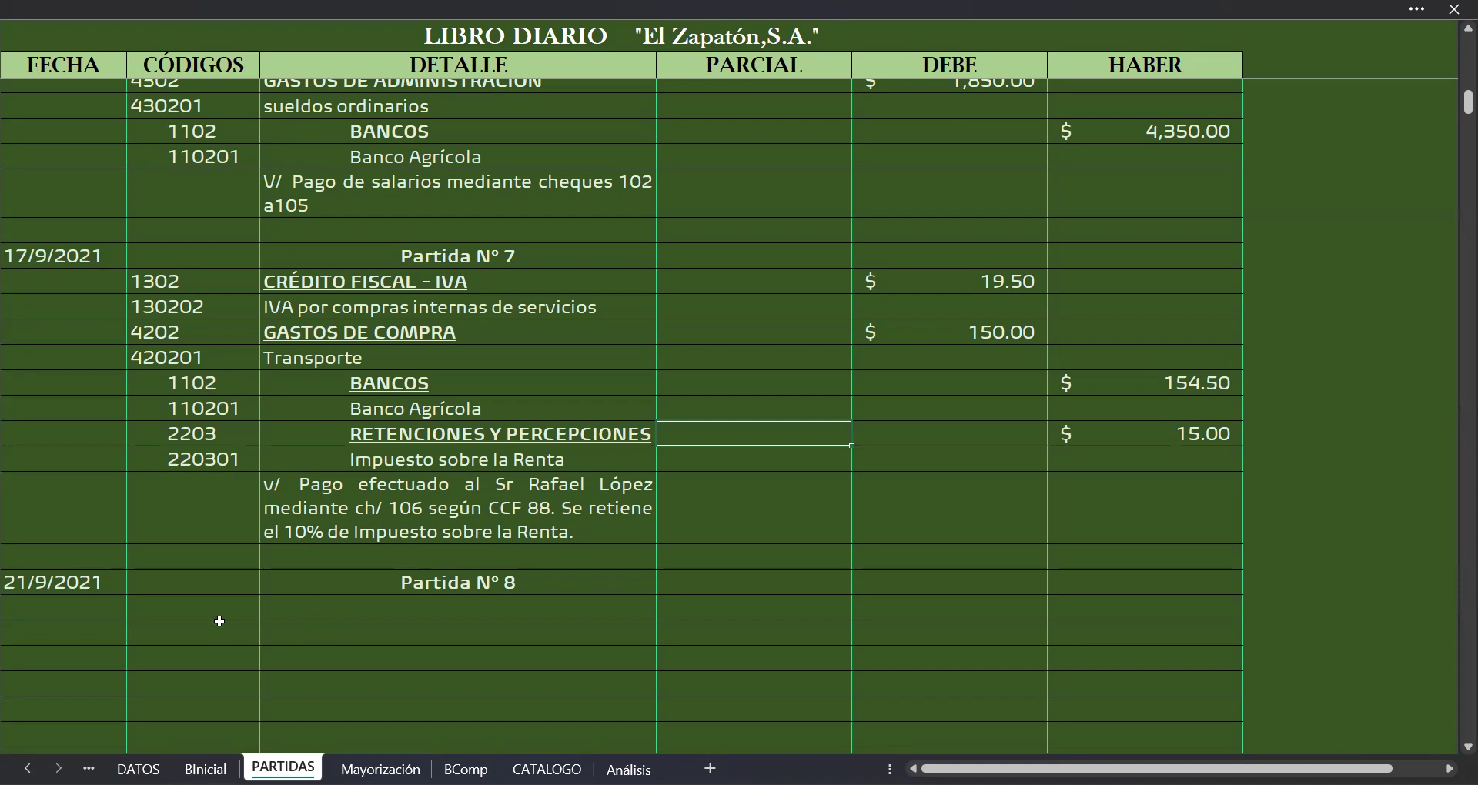
Switch to the DATOS sheet to view the Sept 21 cheque 107 mortgage instalment transaction.
click(138, 769)
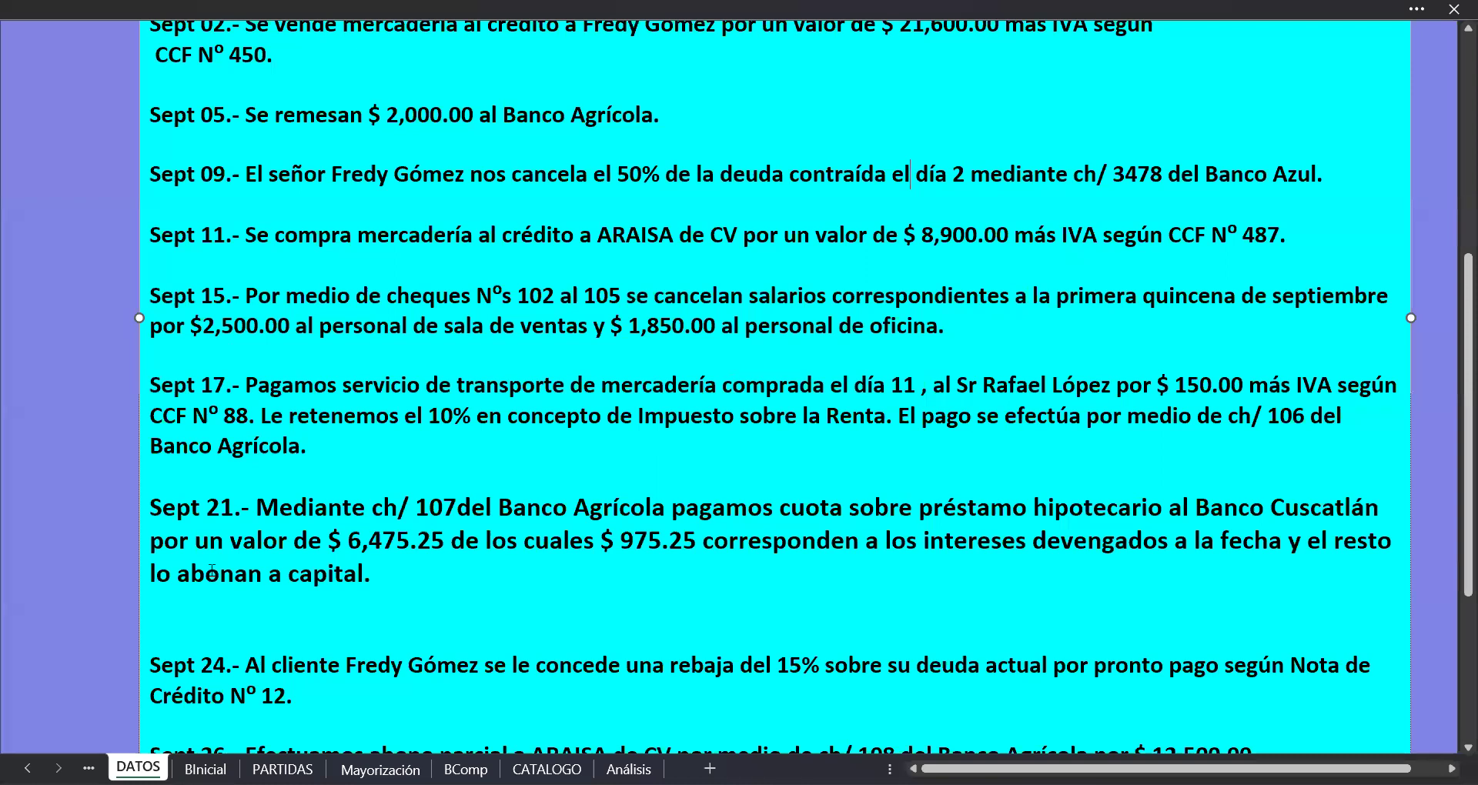
scroll(211, 571, down, 2)
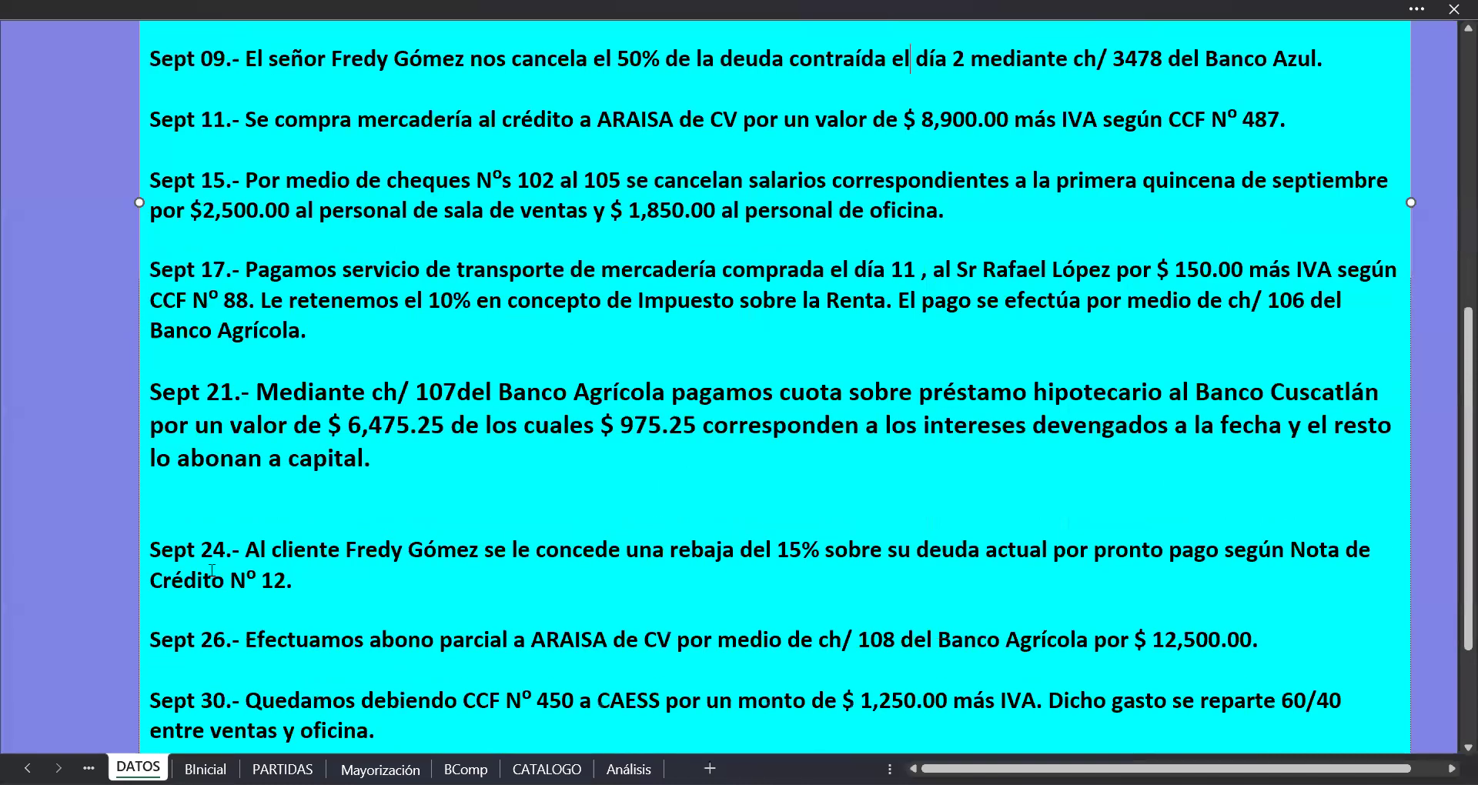
scroll(212, 571, up, 1)
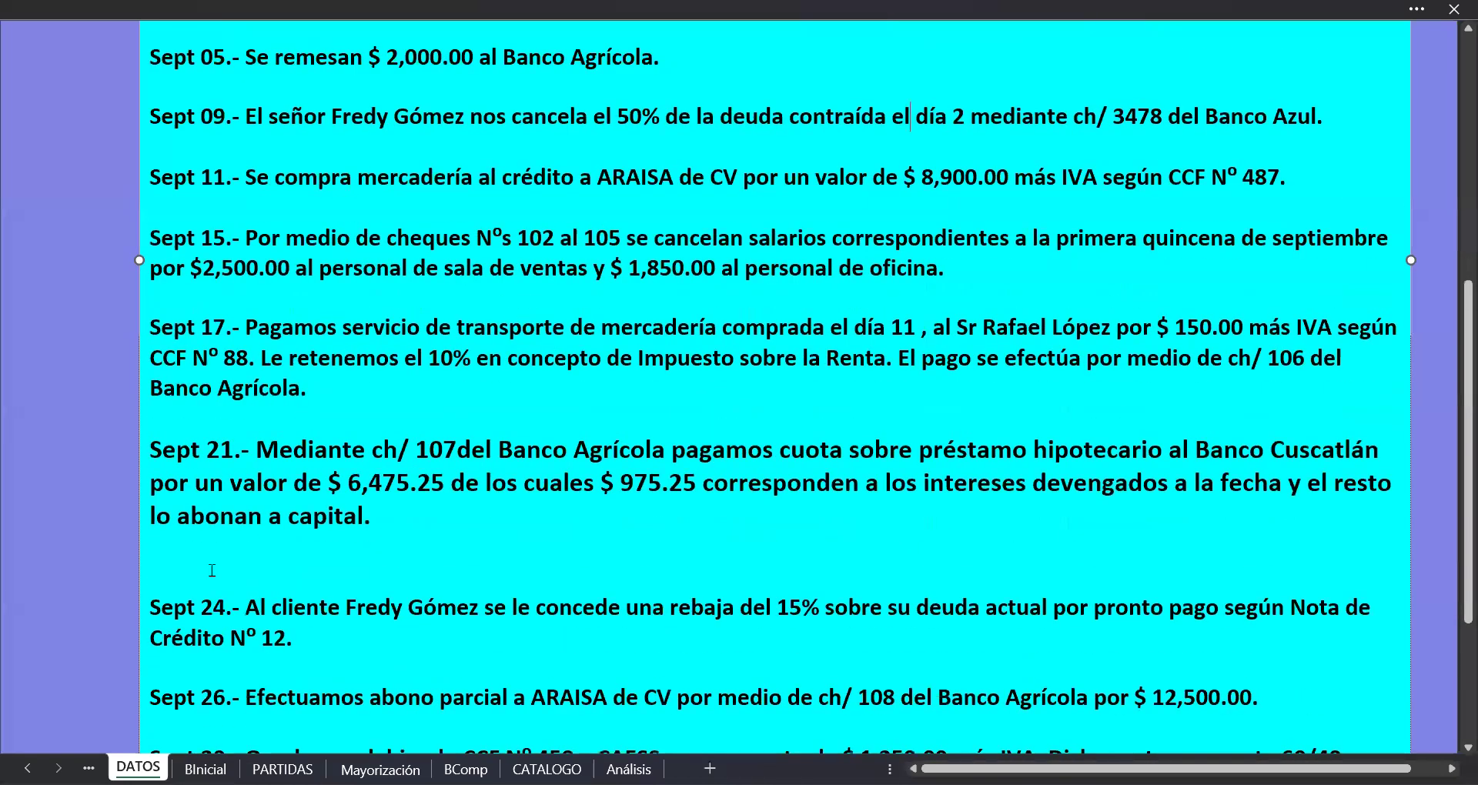
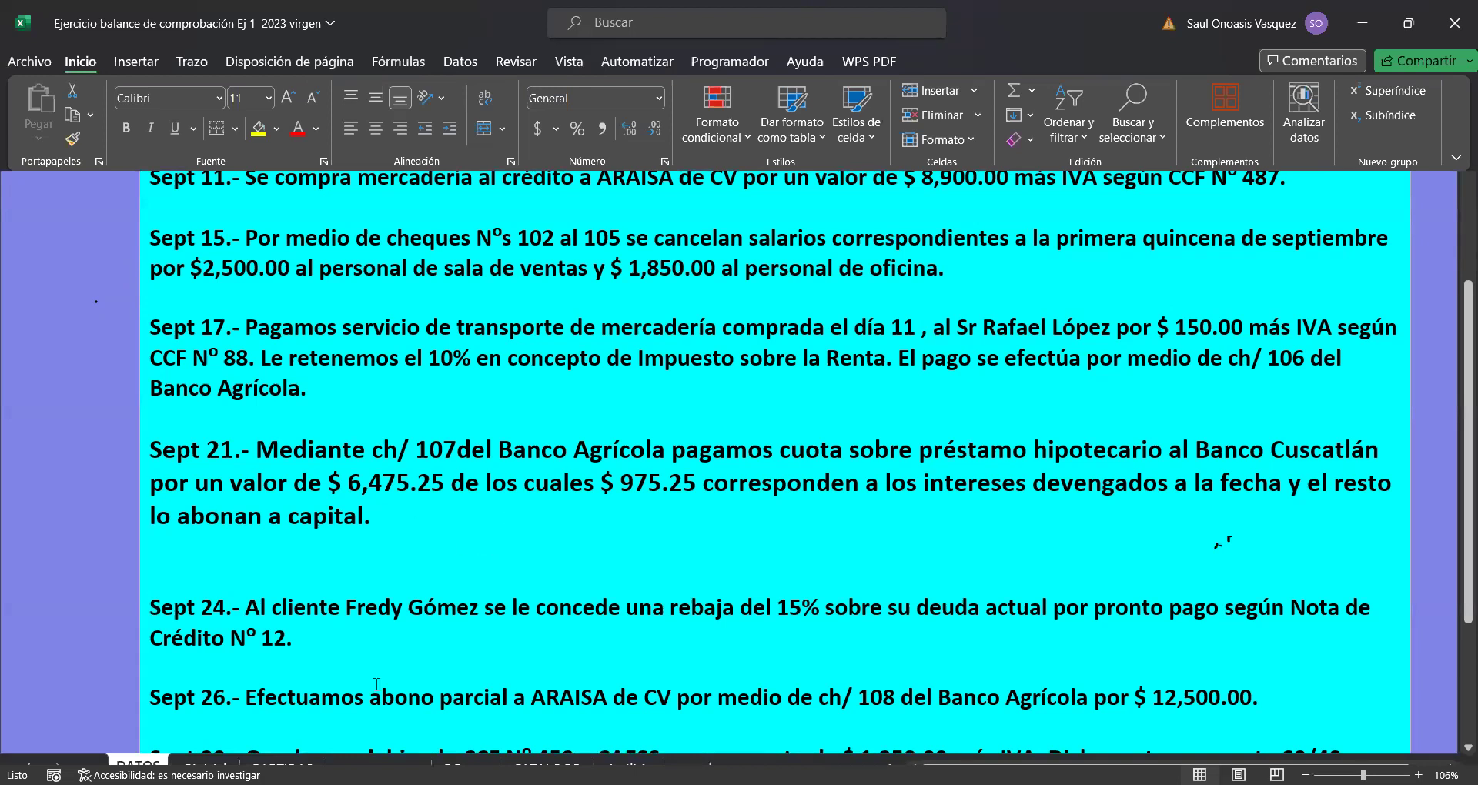
Show the DATOS sheet's Sept 11–26 transactions in full-screen view with Ctrl+Shift+F1.
key(ctrl+shift+F1)
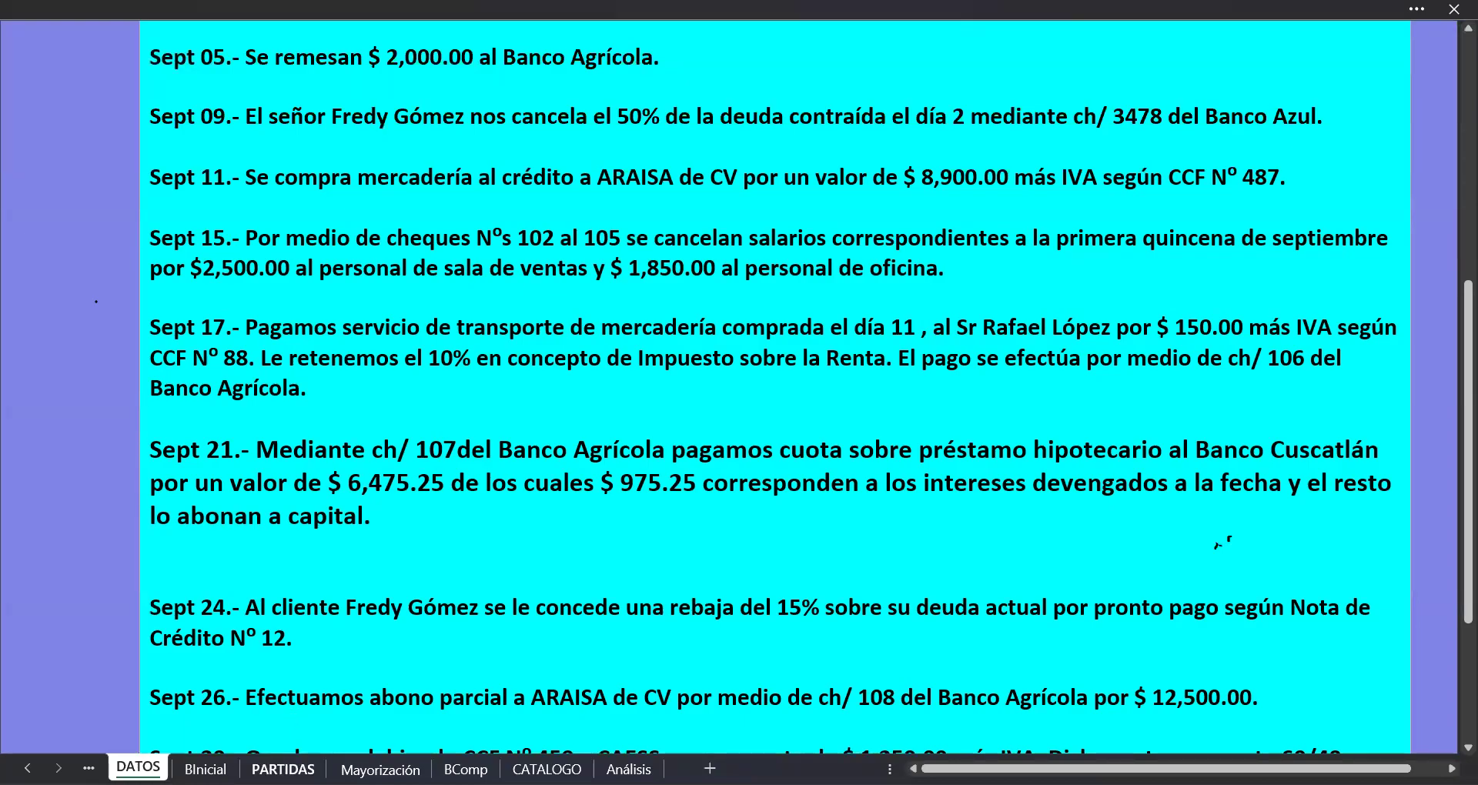
Switch to the PARTIDAS journal sheet and bring the blank Partida Nº 8 rows into view.
key(ctrl+Page_Down)
key(ctrl+Page_Down)
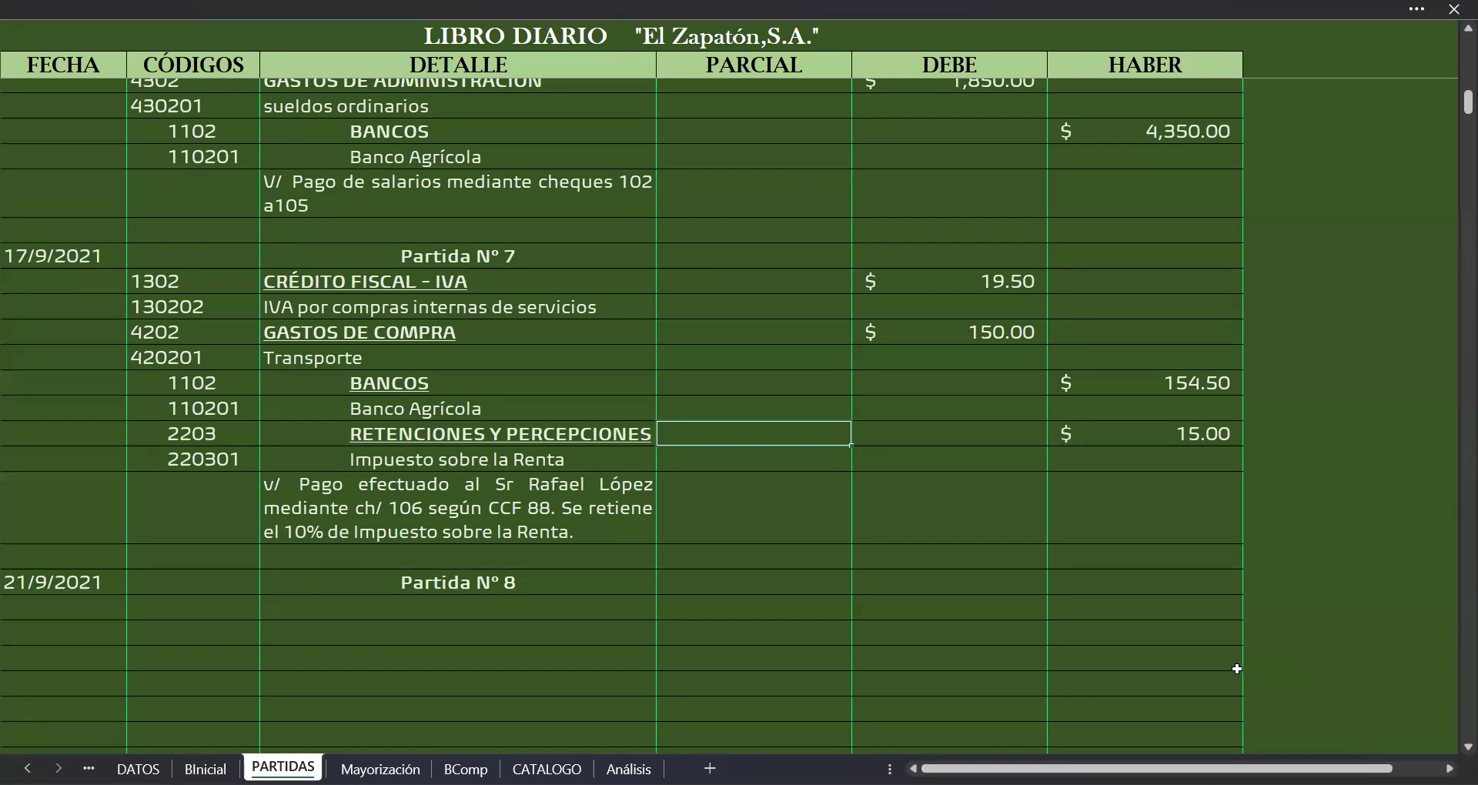
scroll(1236, 669, down, 5)
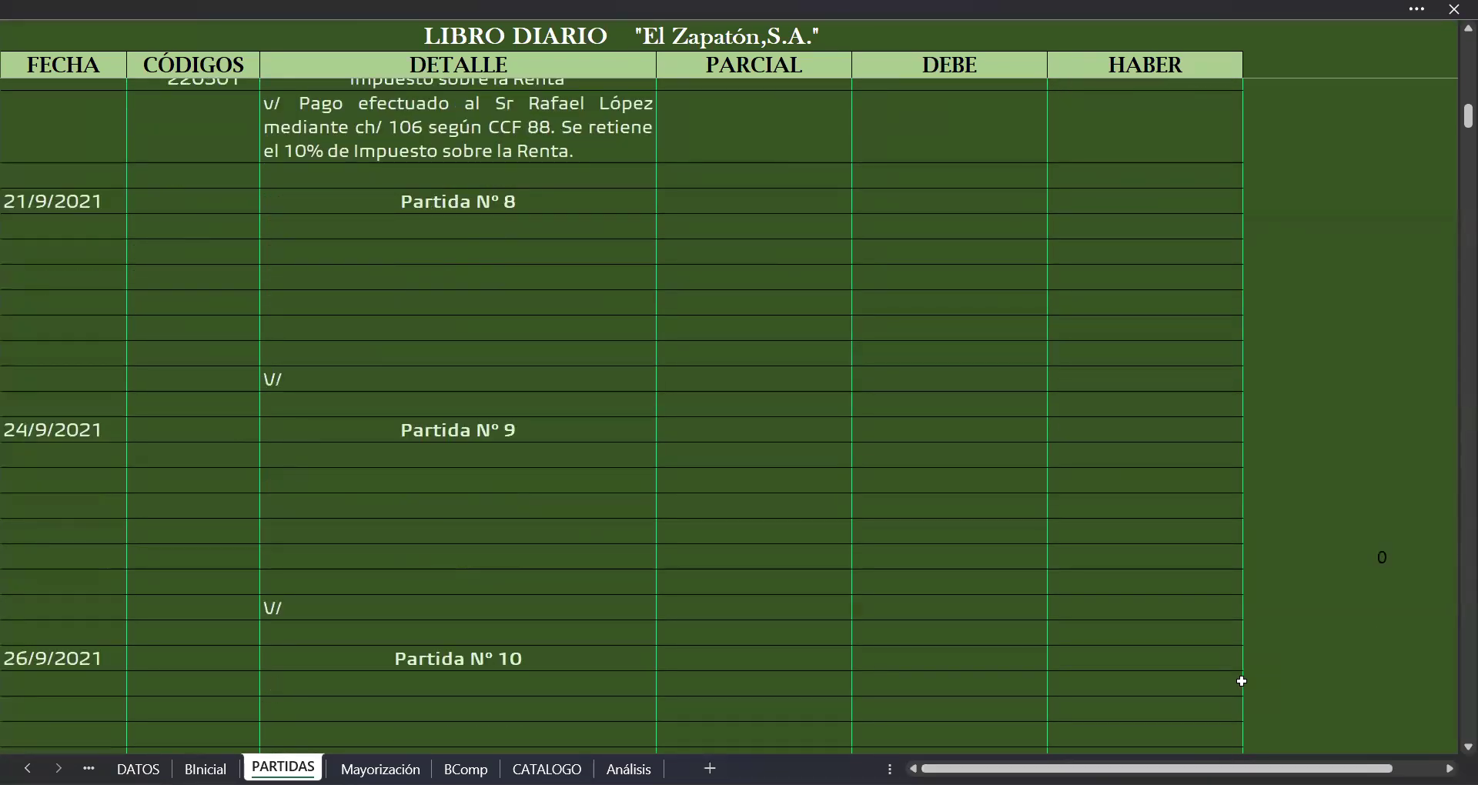
scroll(1241, 681, up, 1)
Format the two-by-two block right of HABER with Automático font colour and size 14.
click(1335, 312)
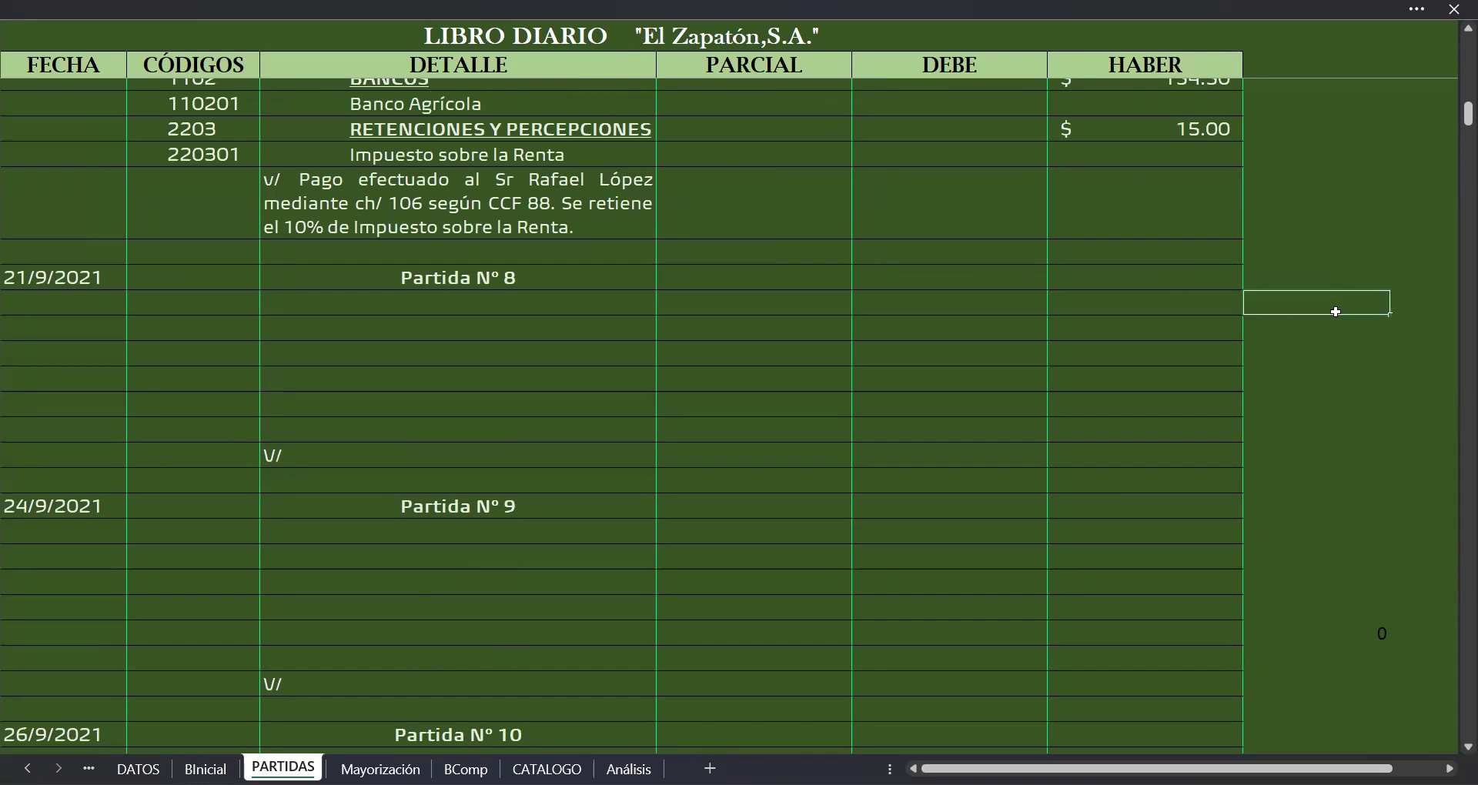
drag(1342, 304, 1340, 361)
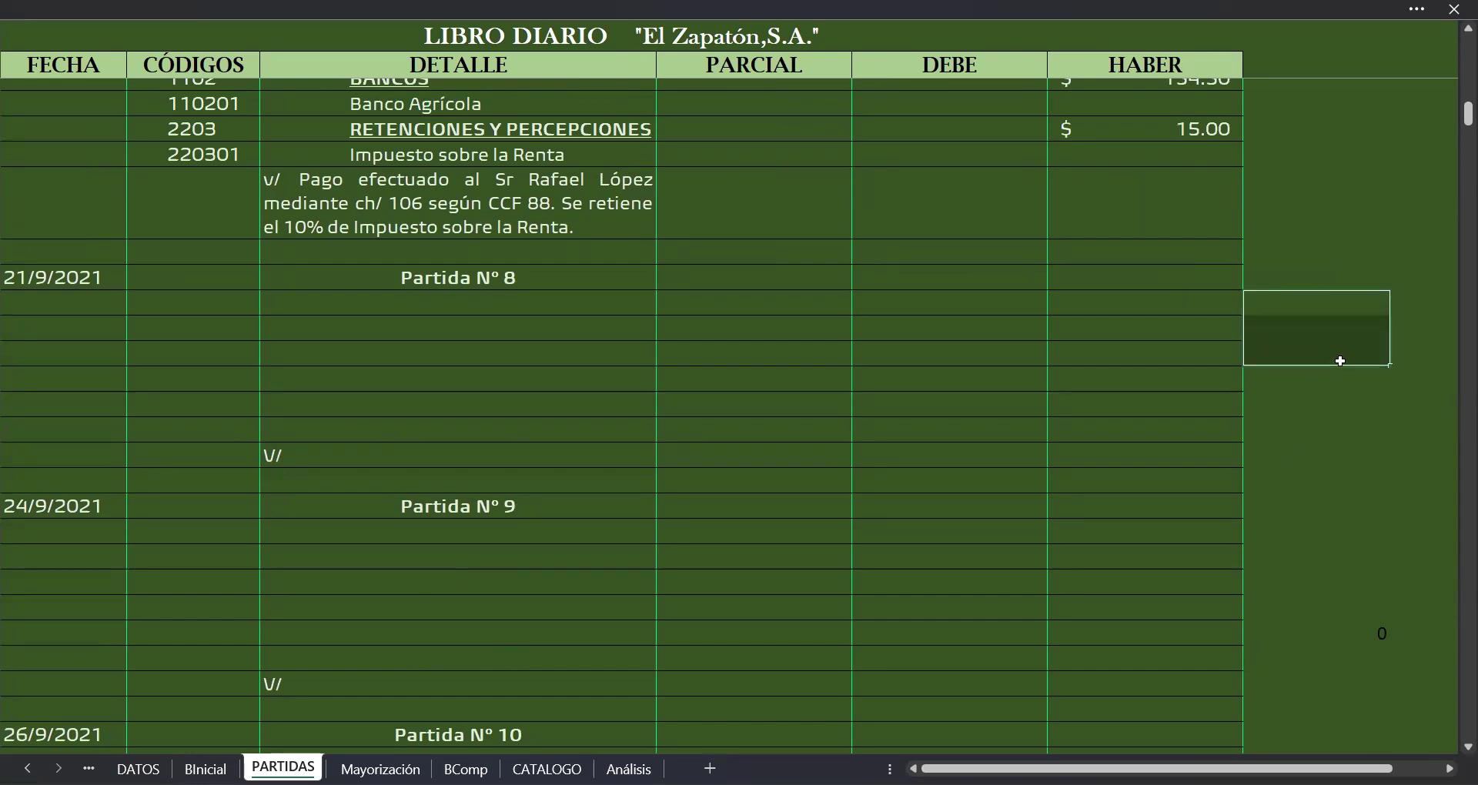
click(1450, 769)
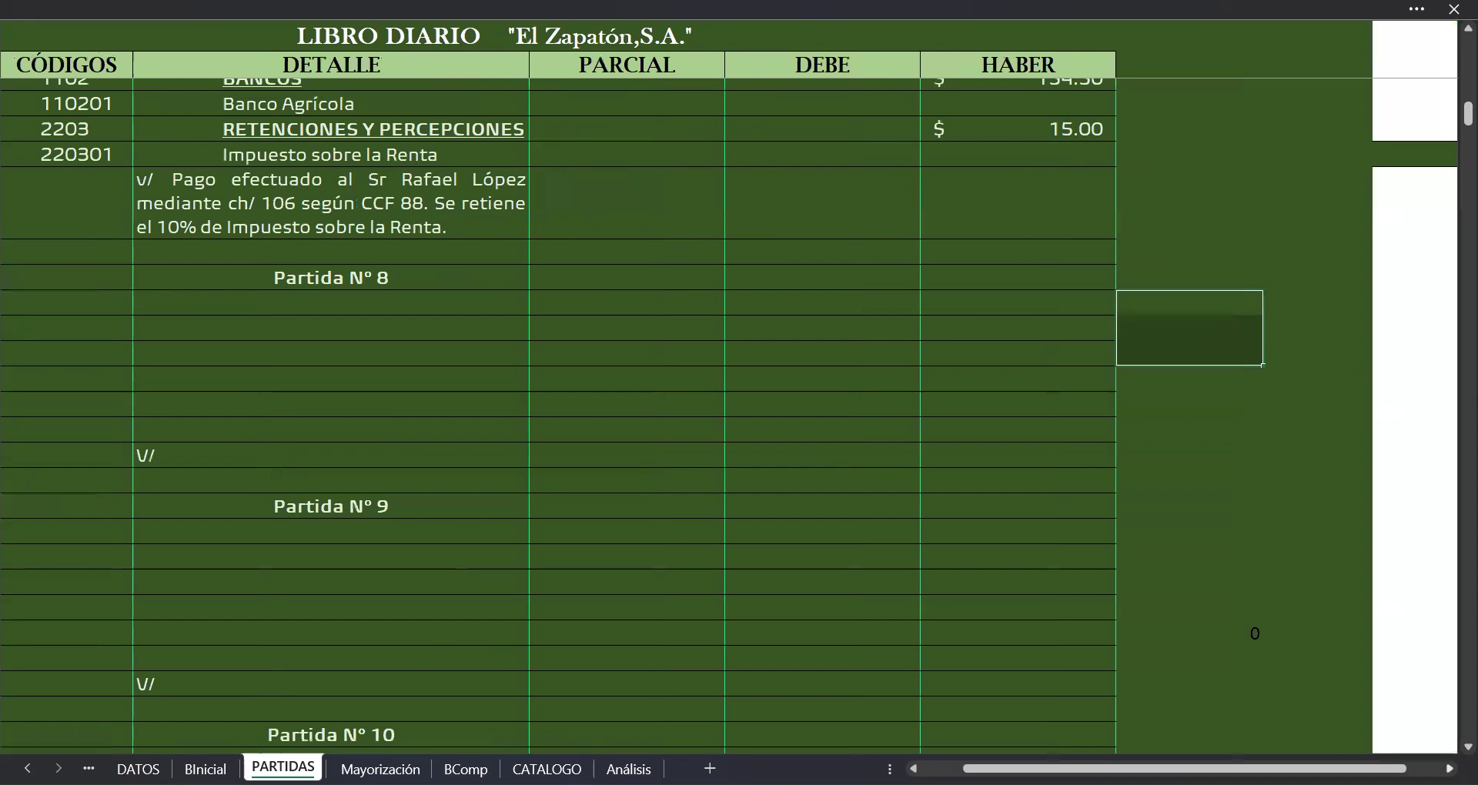
click(1308, 505)
click(1208, 313)
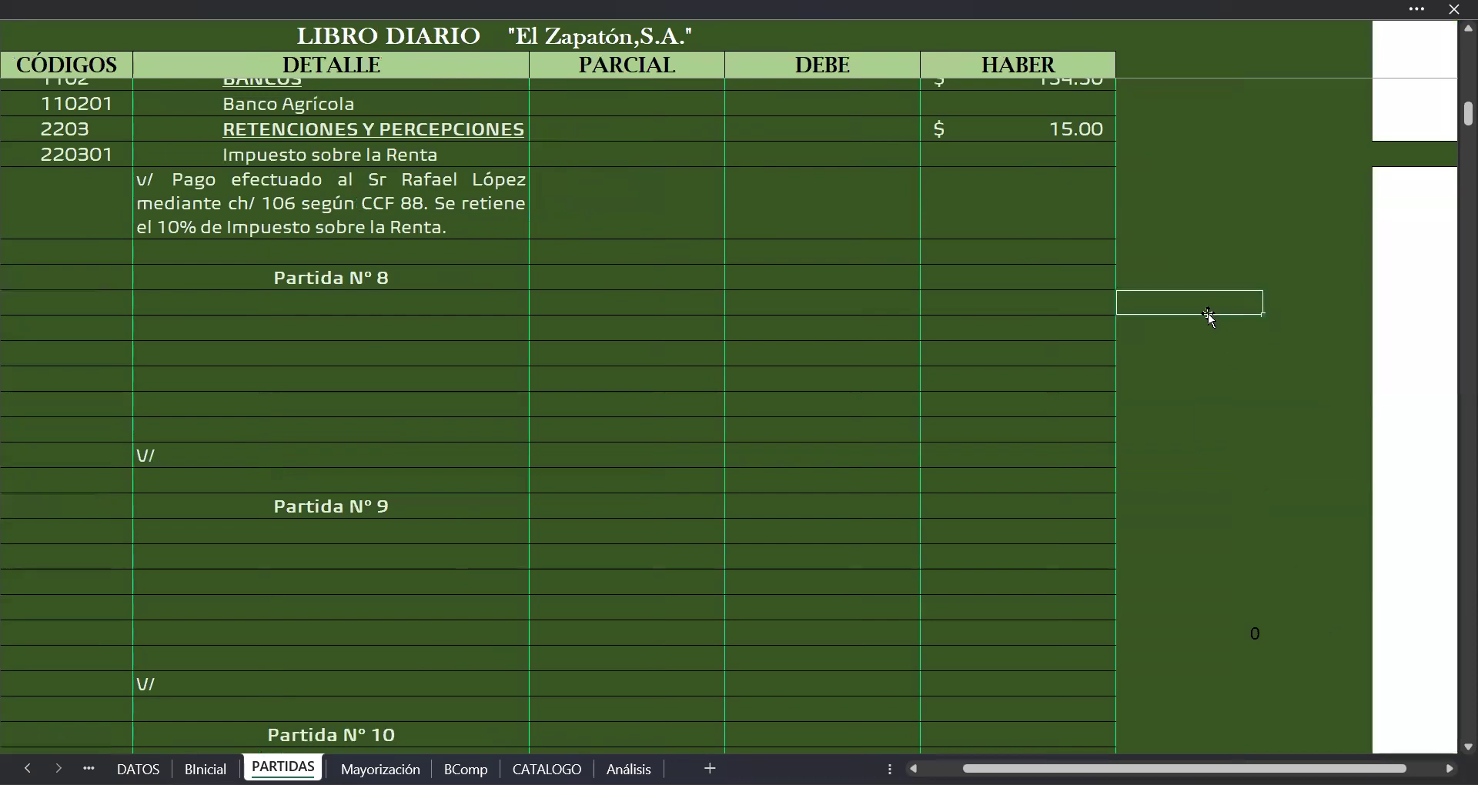
drag(1208, 303, 1333, 367)
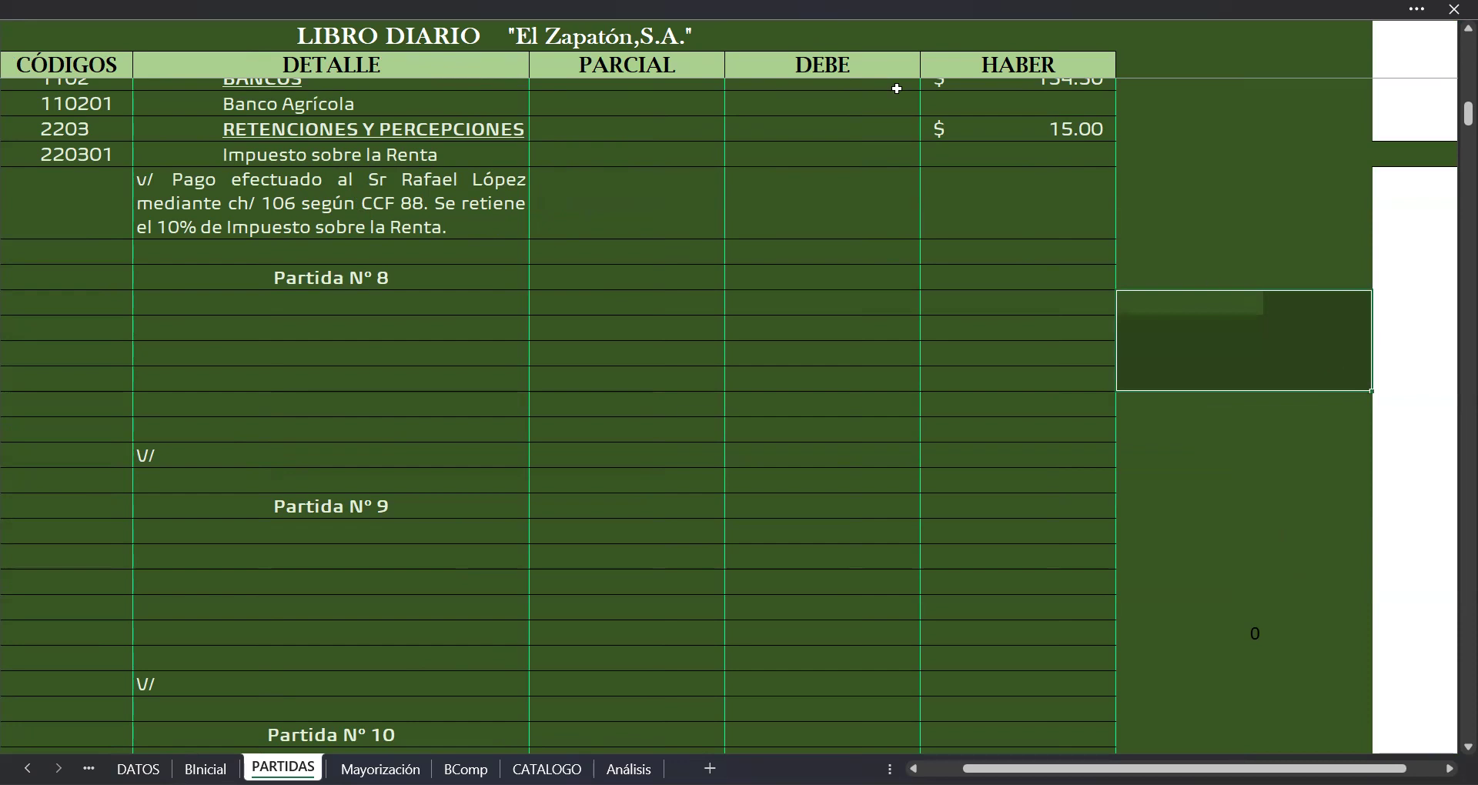
right_click(1185, 348)
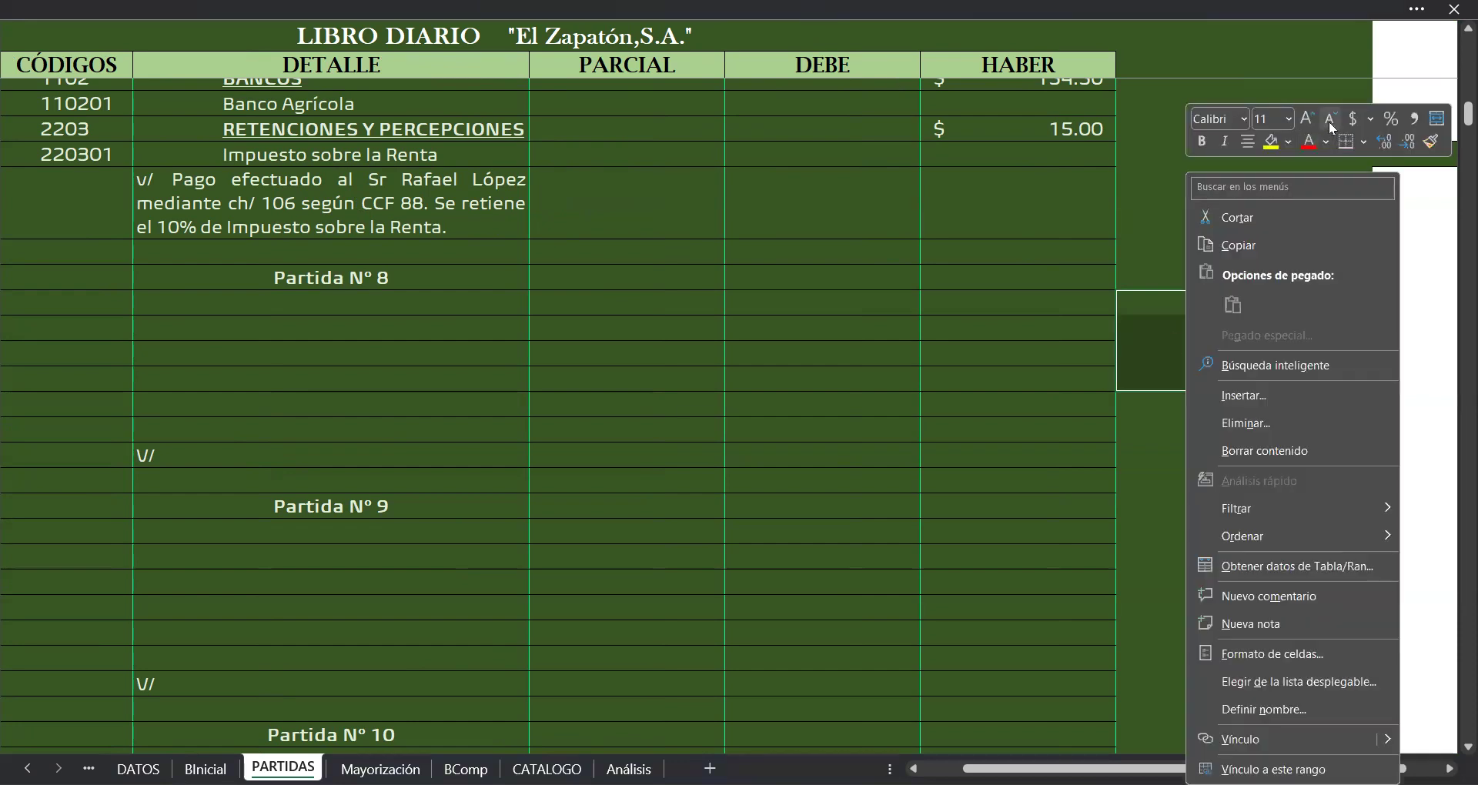
click(1323, 143)
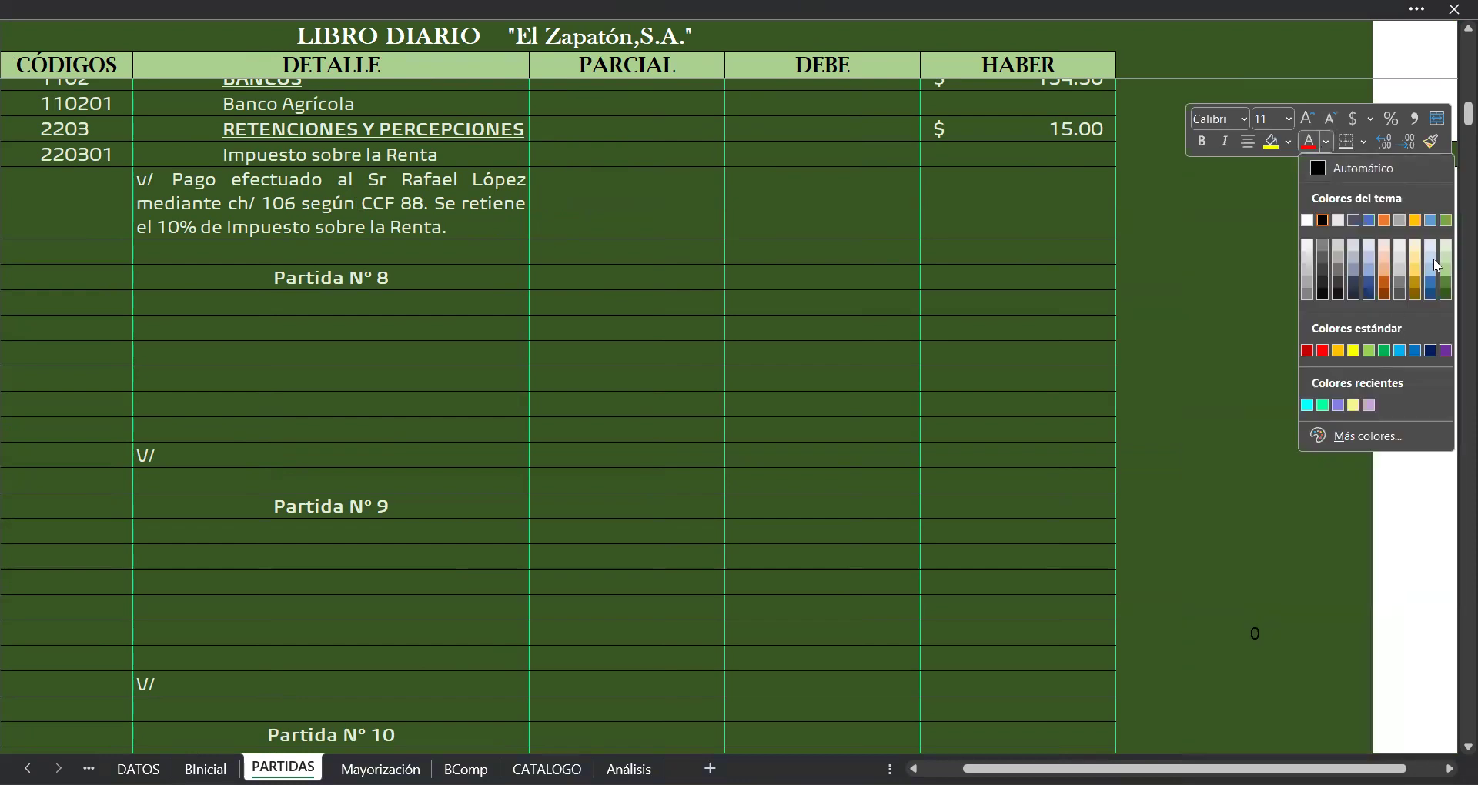
click(1337, 175)
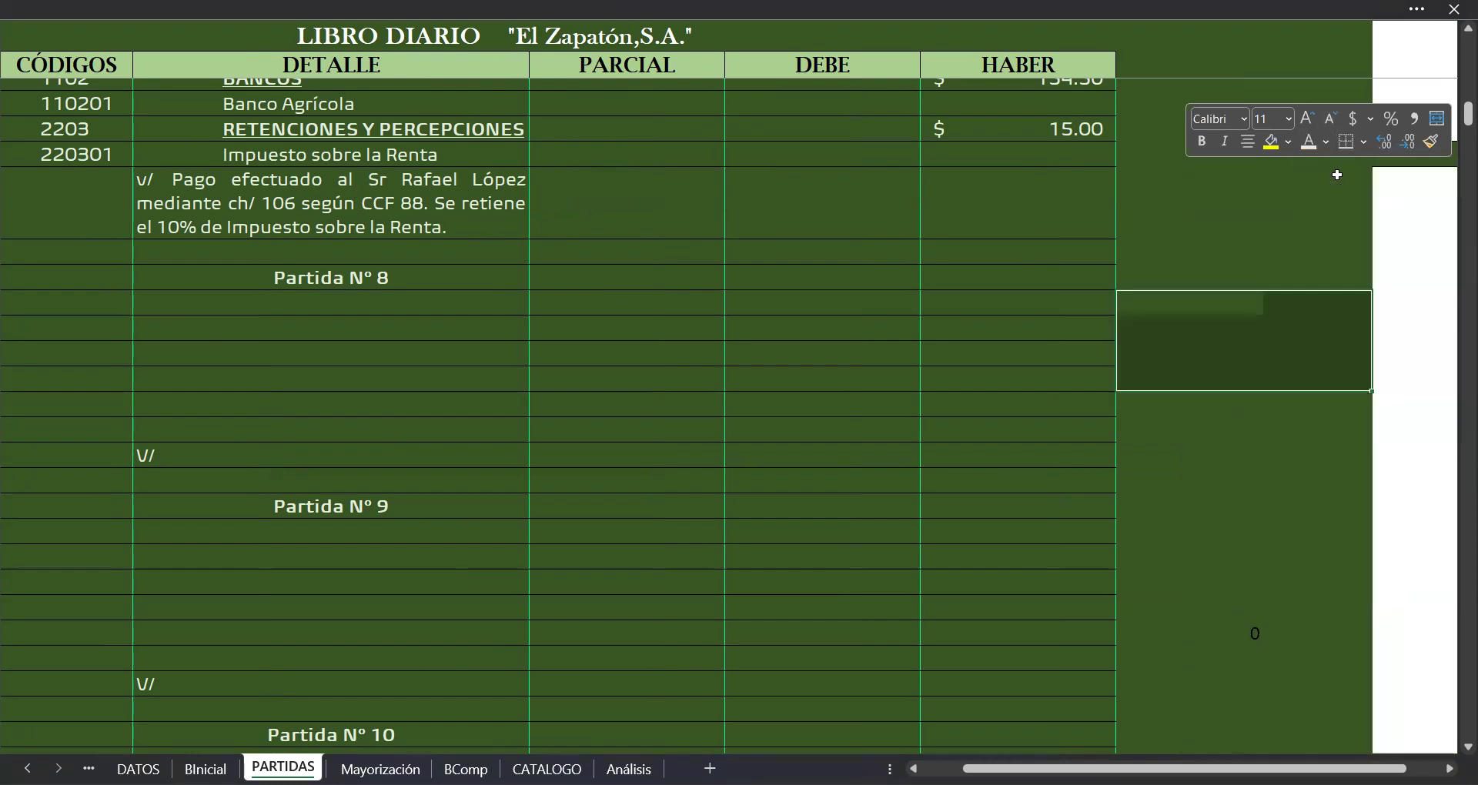
click(1308, 120)
click(1307, 120)
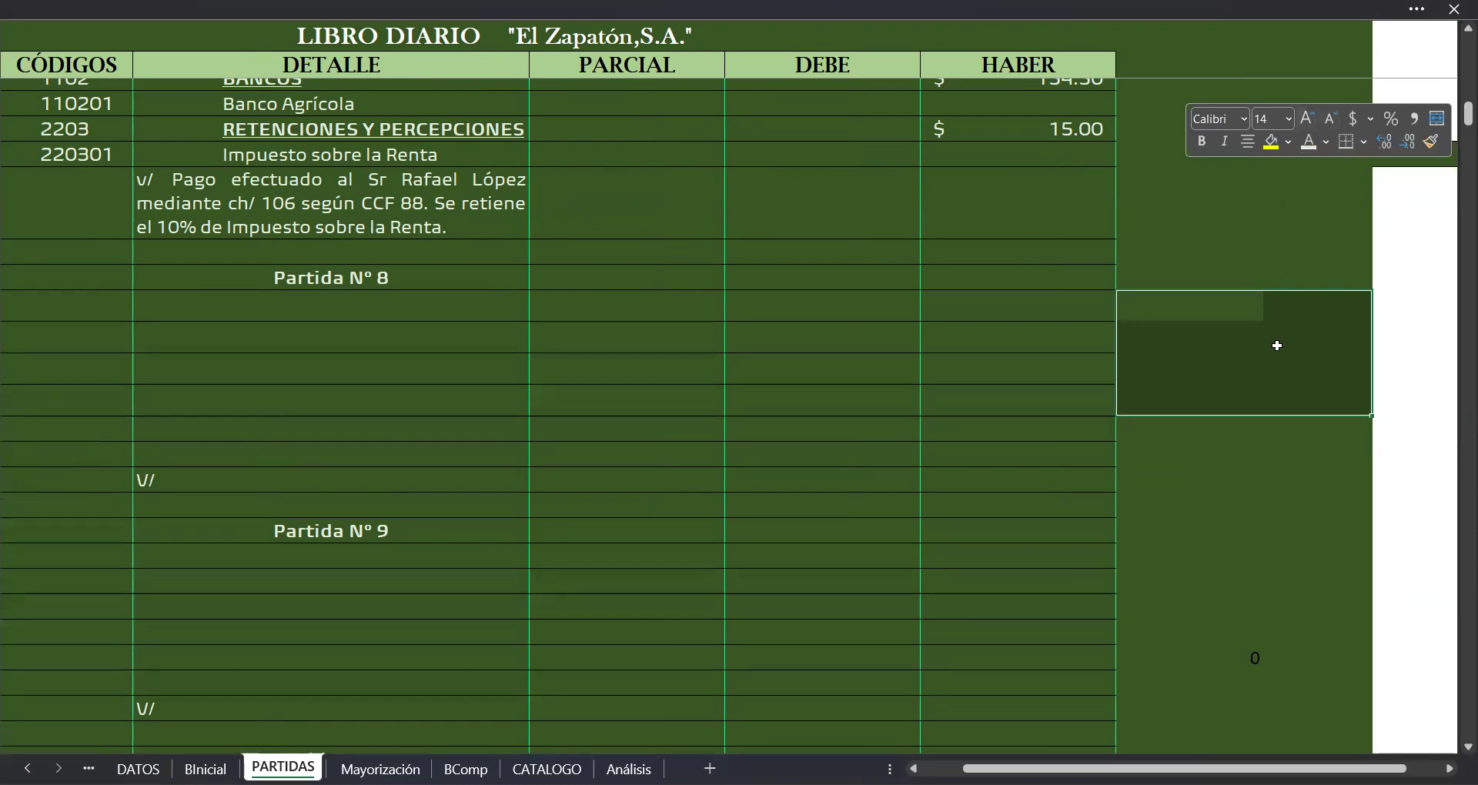
Check the currency format options for the next column's two rows without applying one, then select the label cell.
drag(1294, 313, 1294, 385)
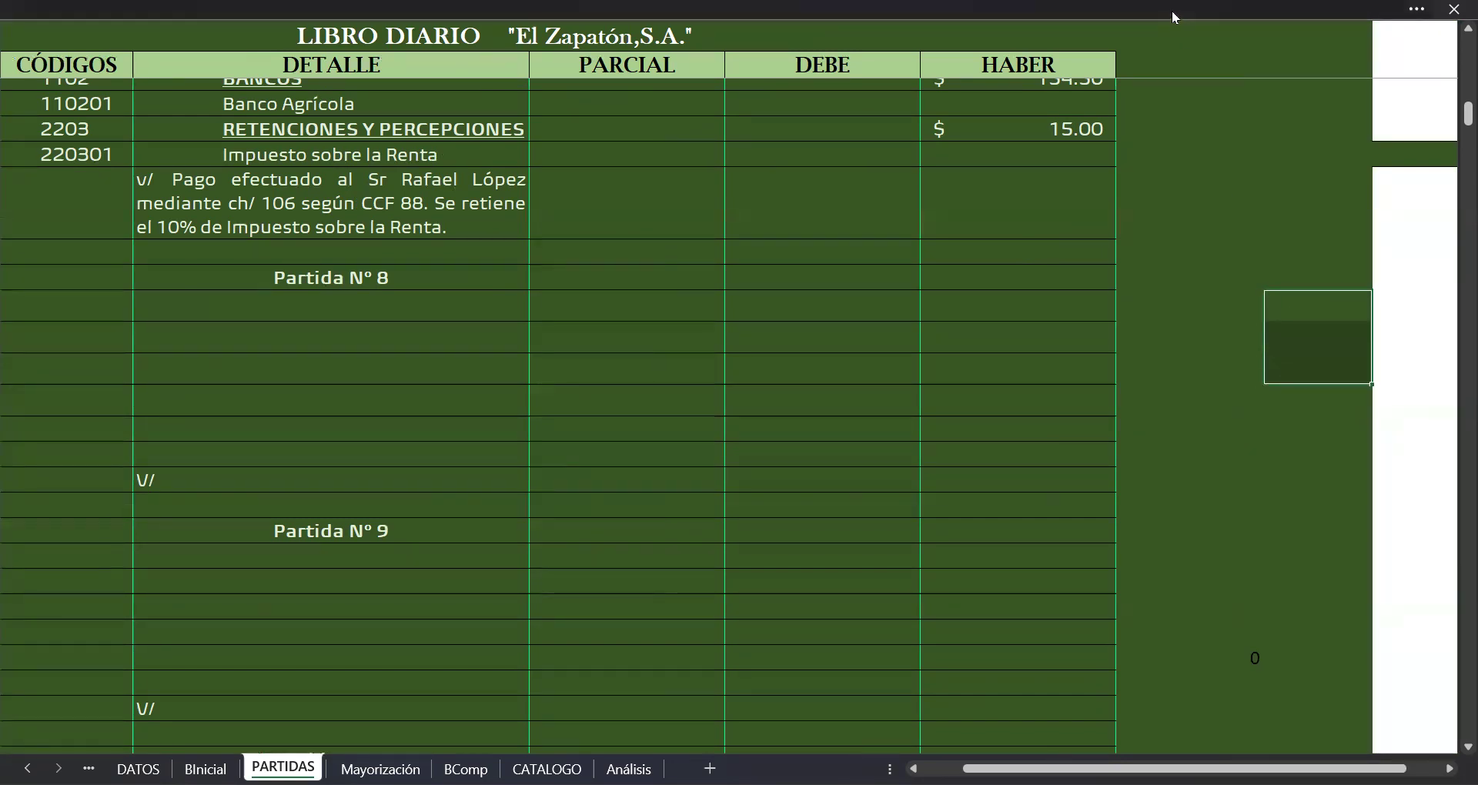
right_click(1292, 324)
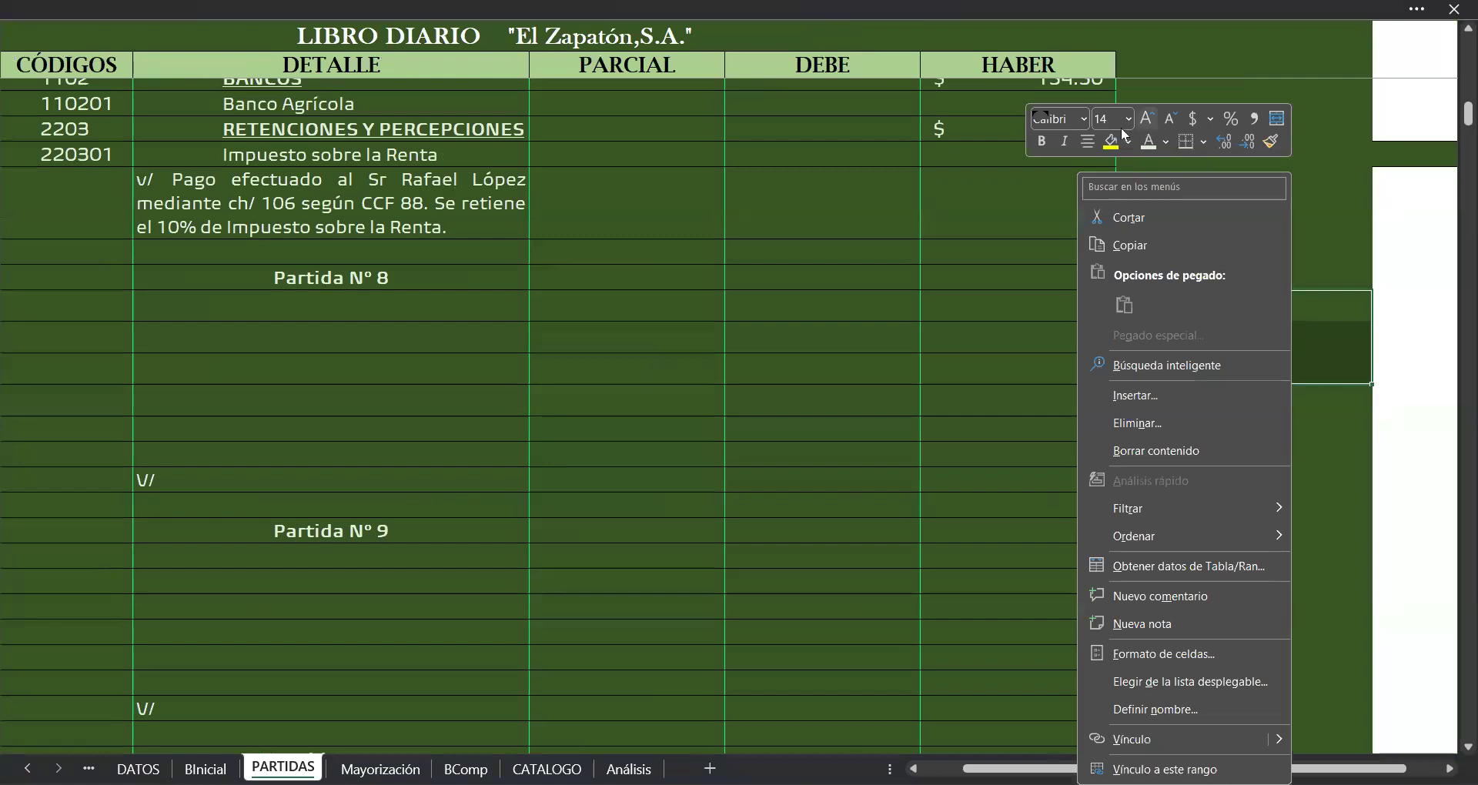
click(1212, 120)
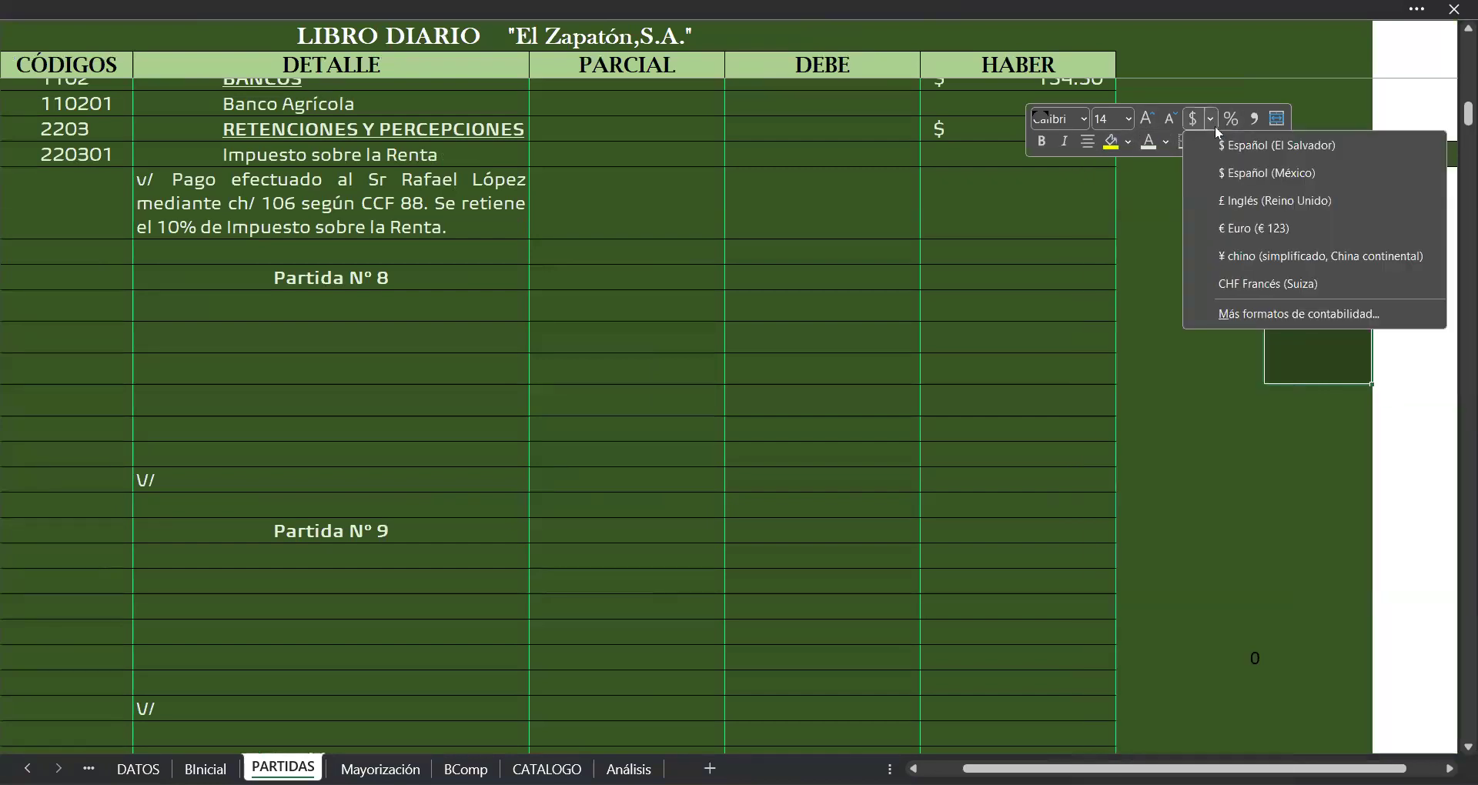
click(1151, 225)
click(1199, 305)
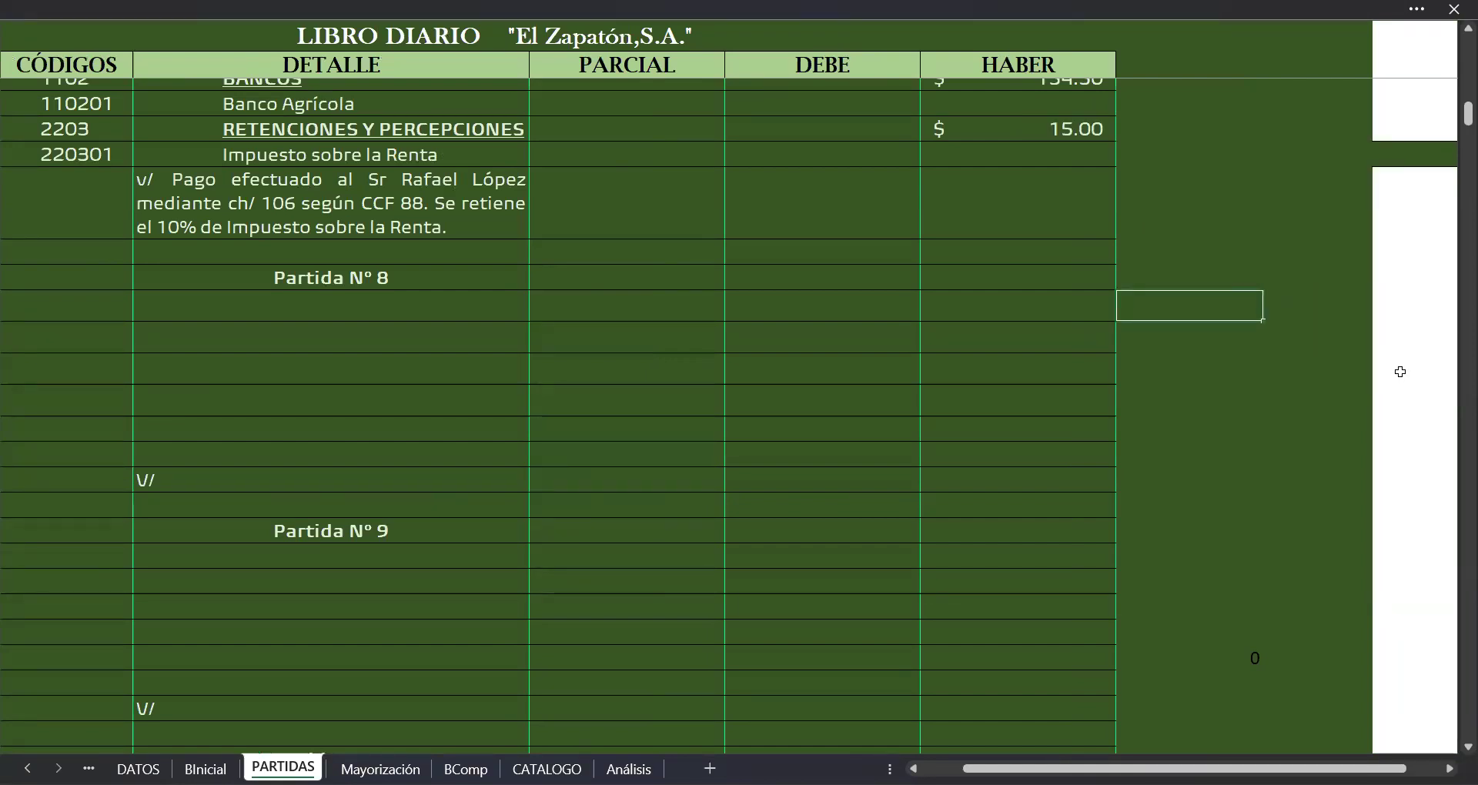
Enter the side labels and amounts Cuota 6475.25 and Intereses 975.25.
text(Cu)
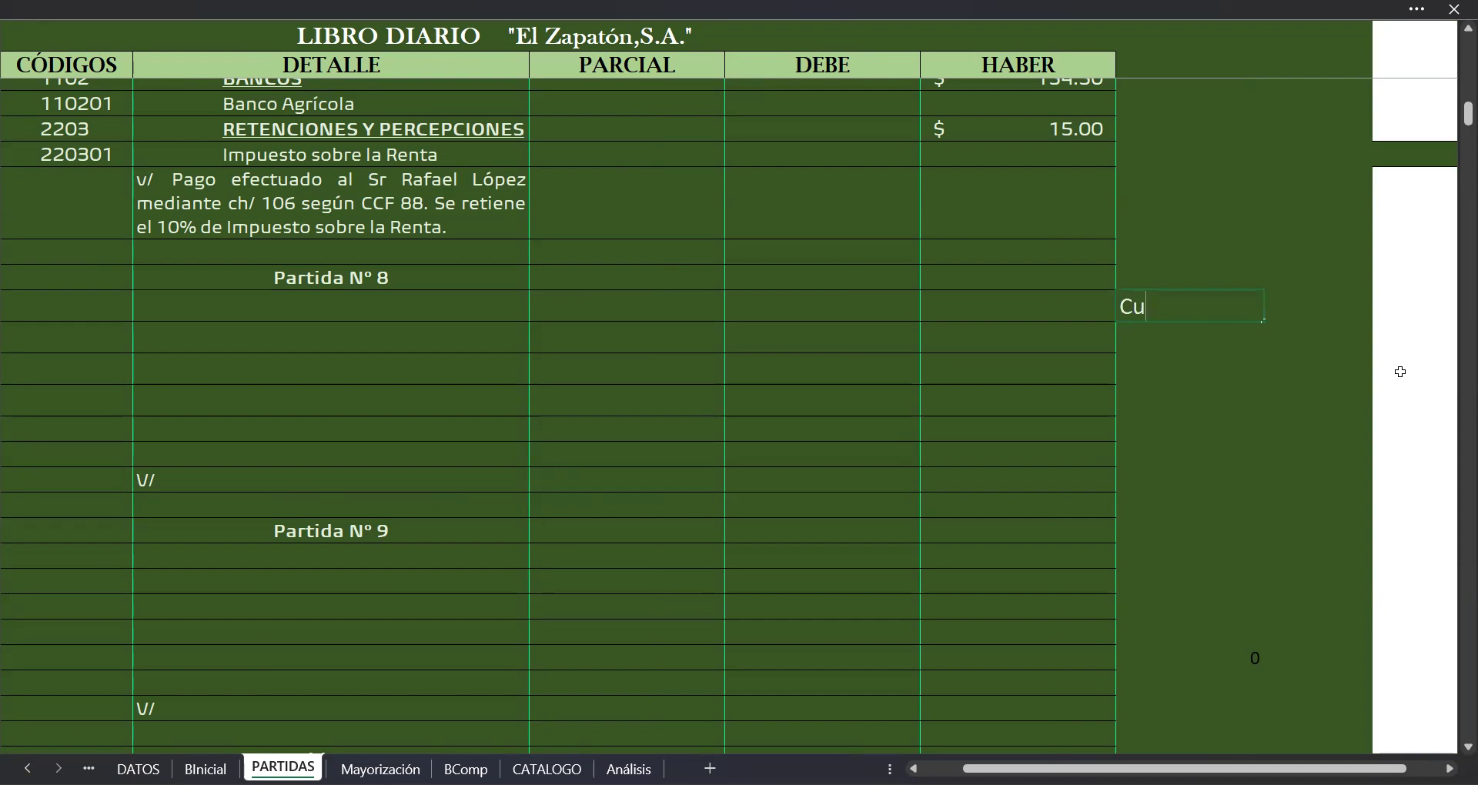
text(ota)
key(Tab)
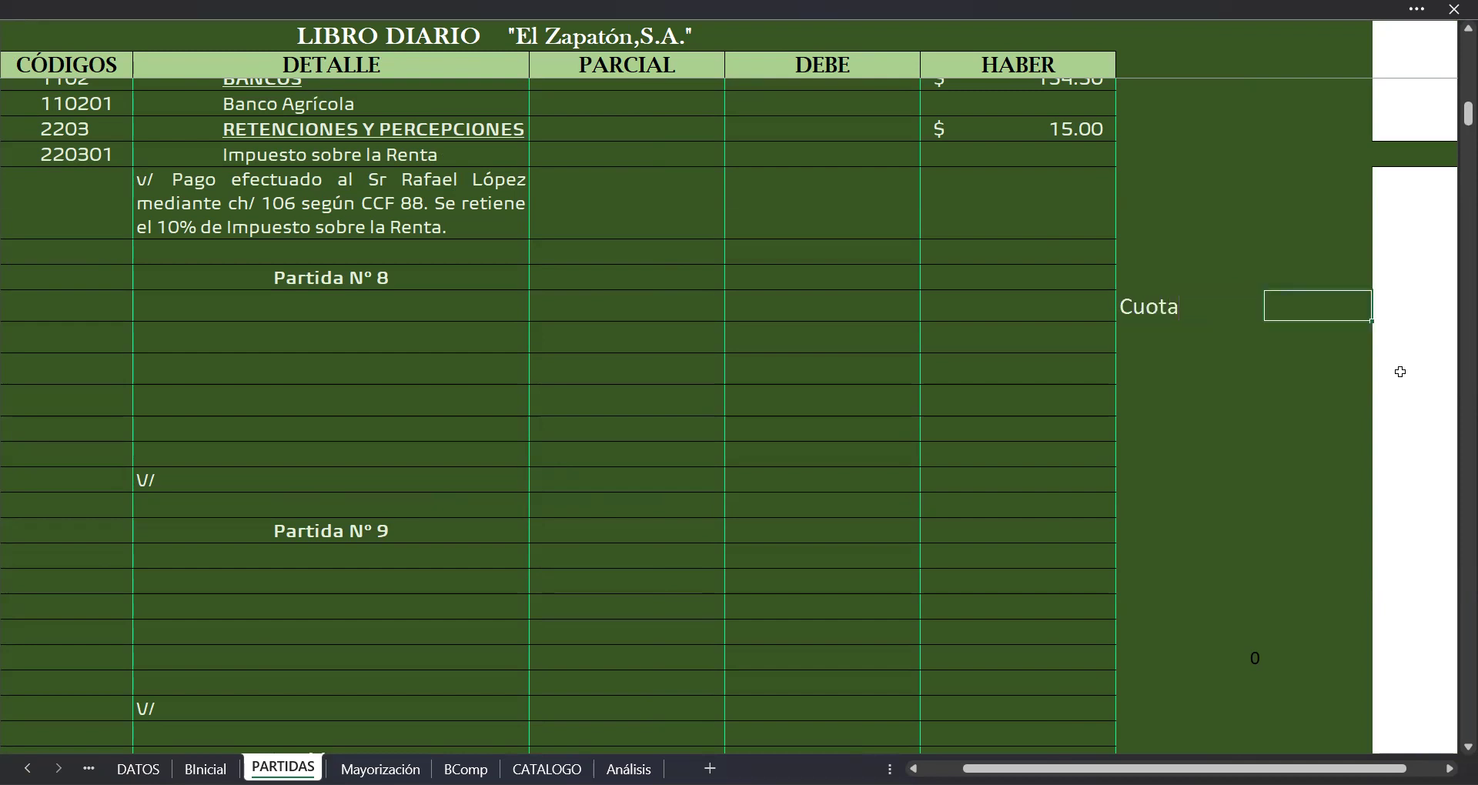
text(6475.25)
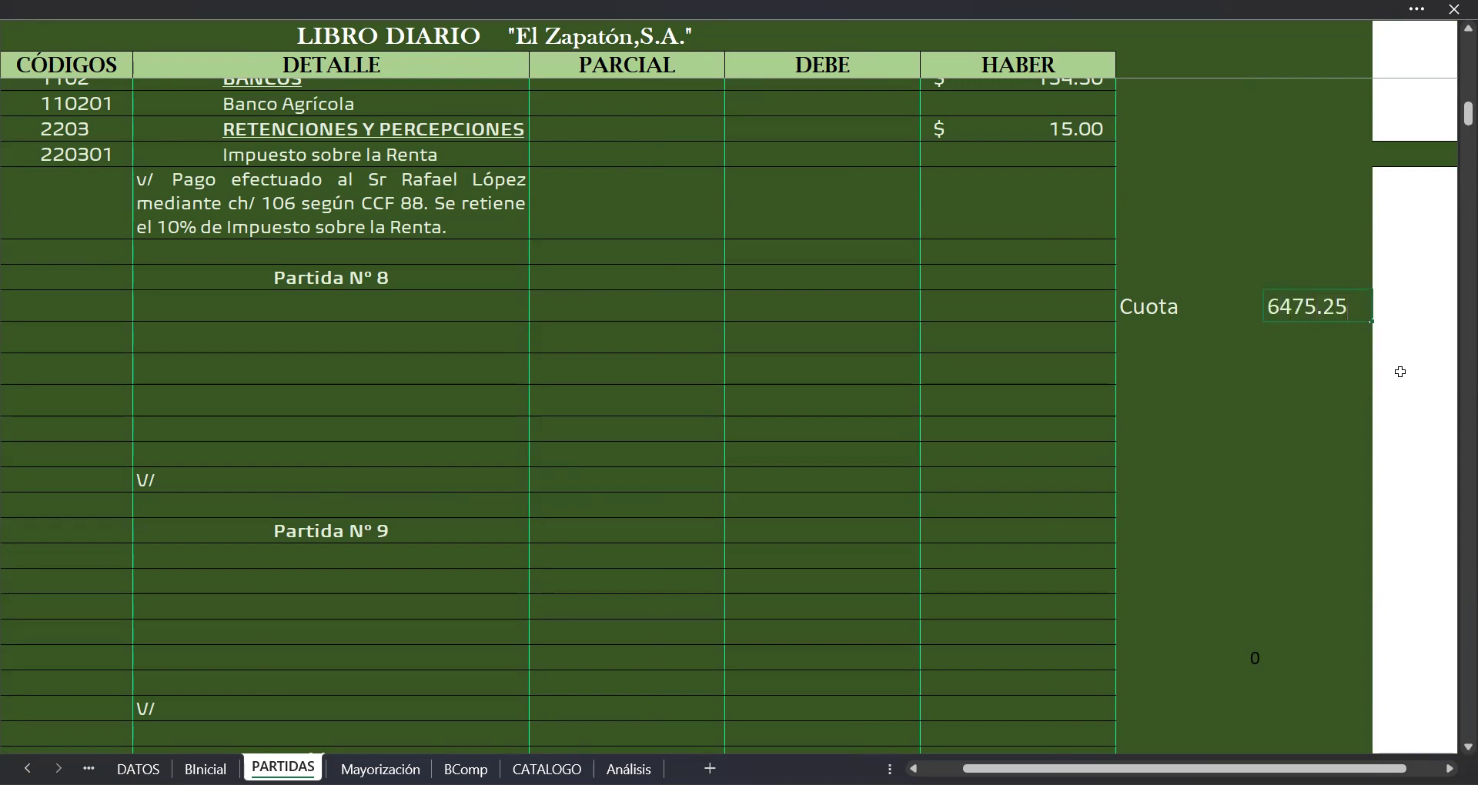
key(Return)
key(Left)
text(Int)
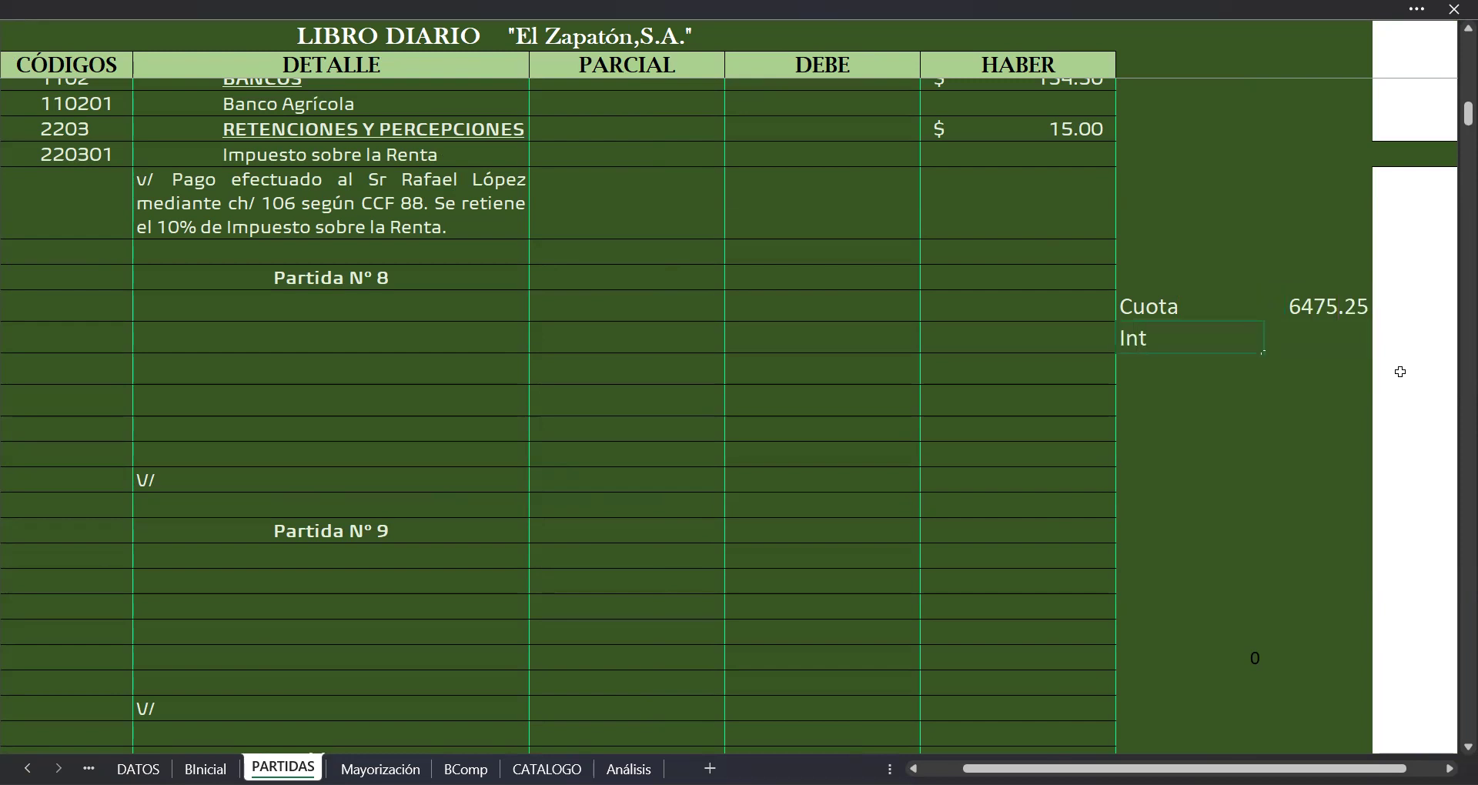
text(ereses)
key(Right)
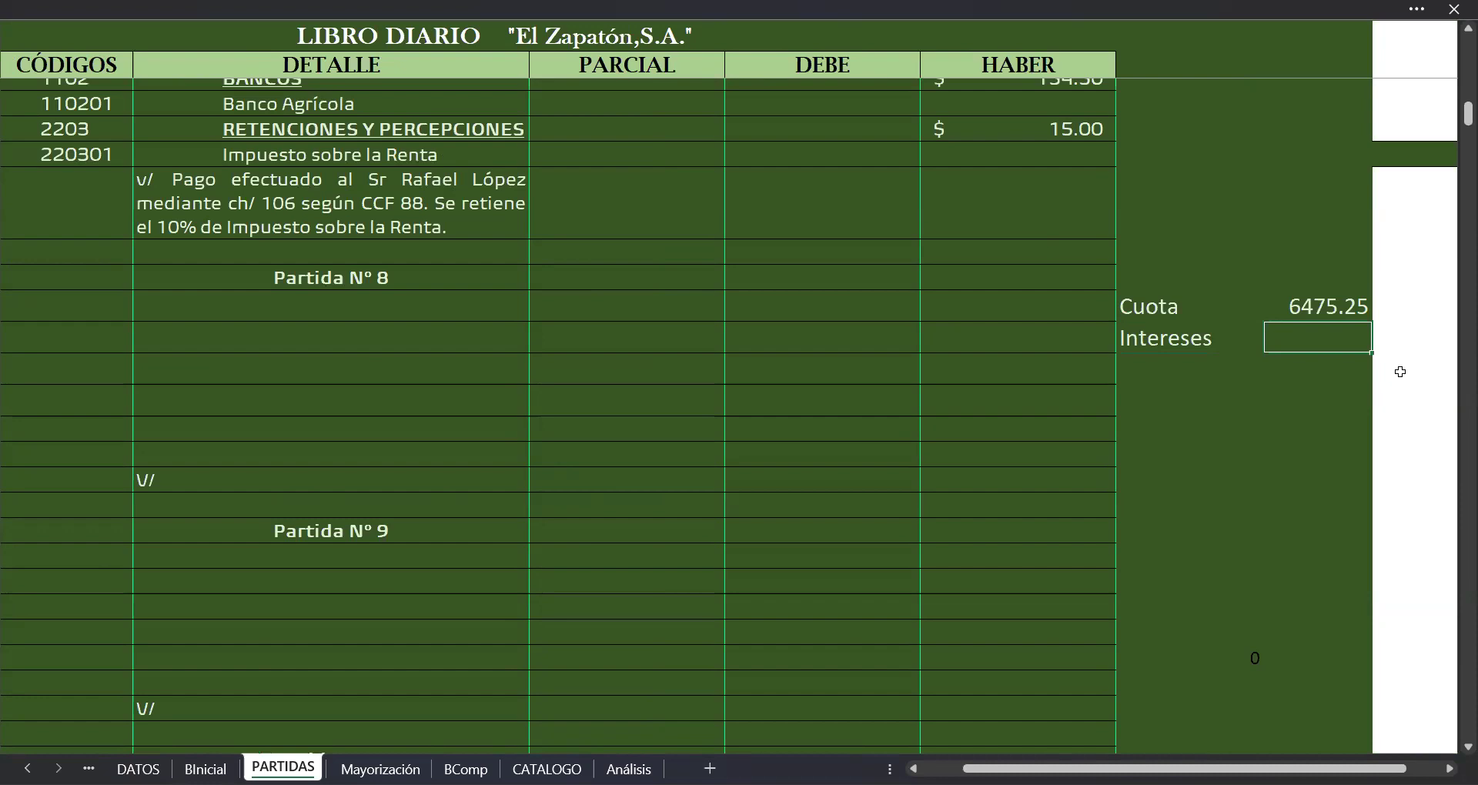
text(975.25)
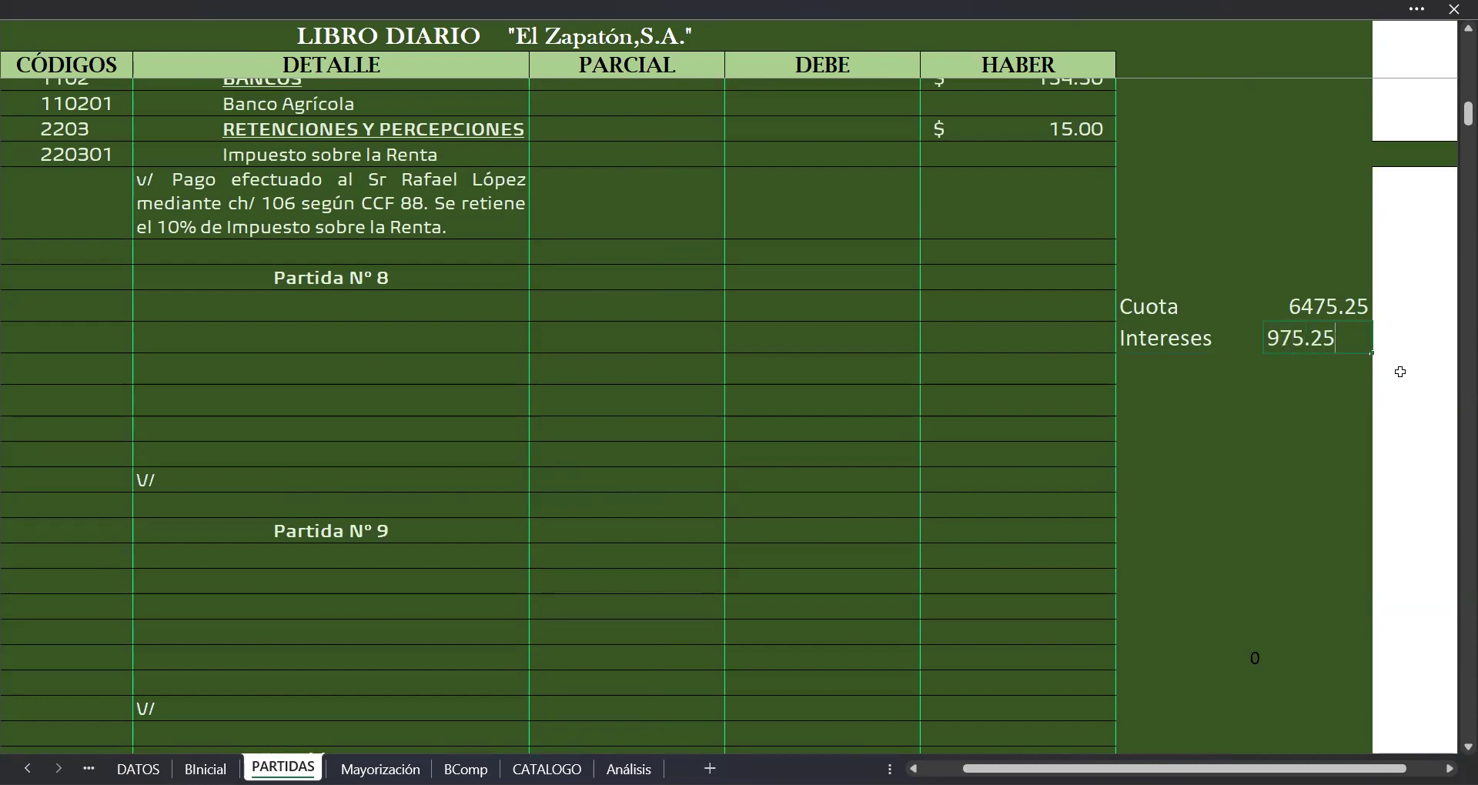
key(Return)
Add Abono a Cap with a formula subtracting Intereses from Cuota, giving 5500.
key(Left)
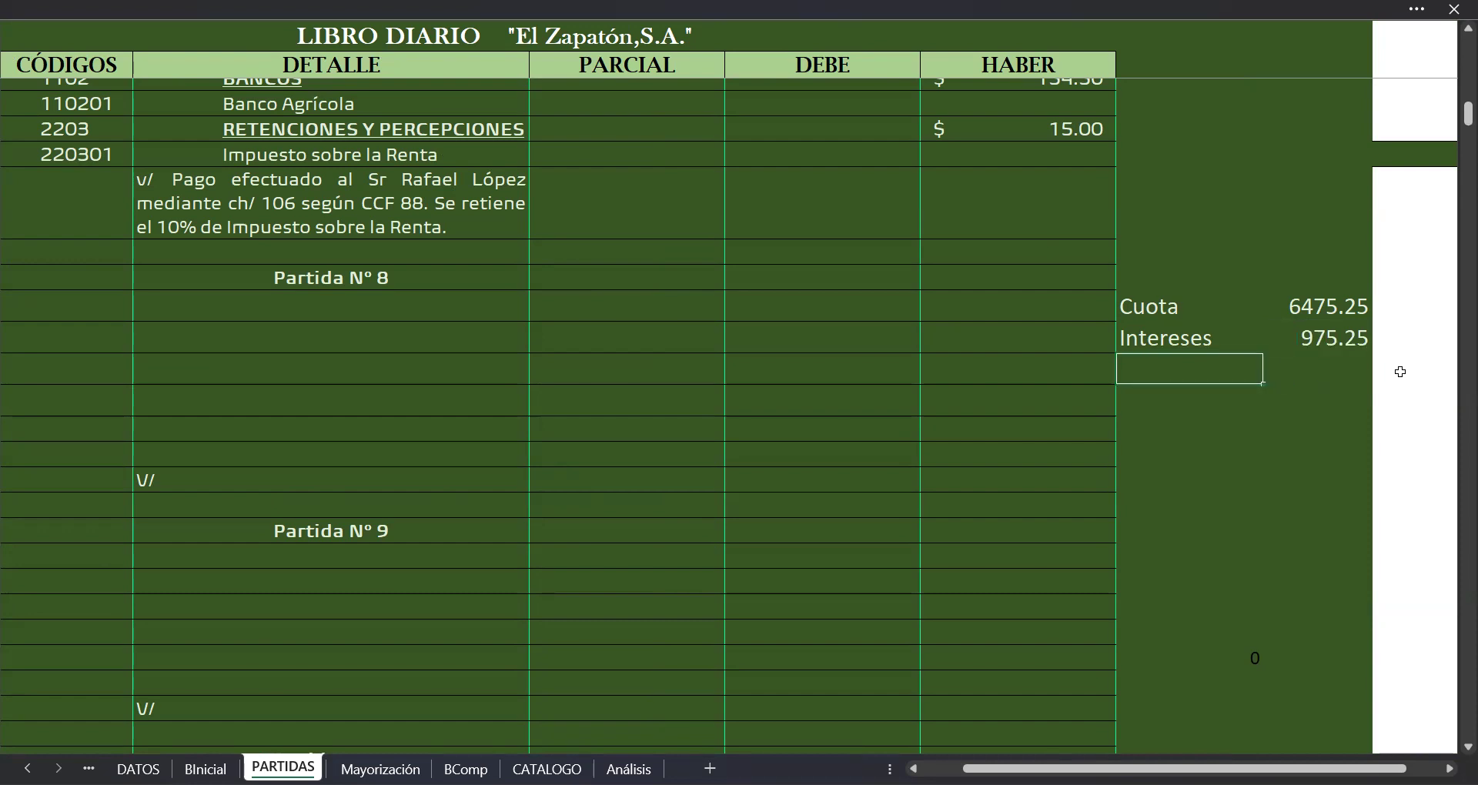
text(Abono )
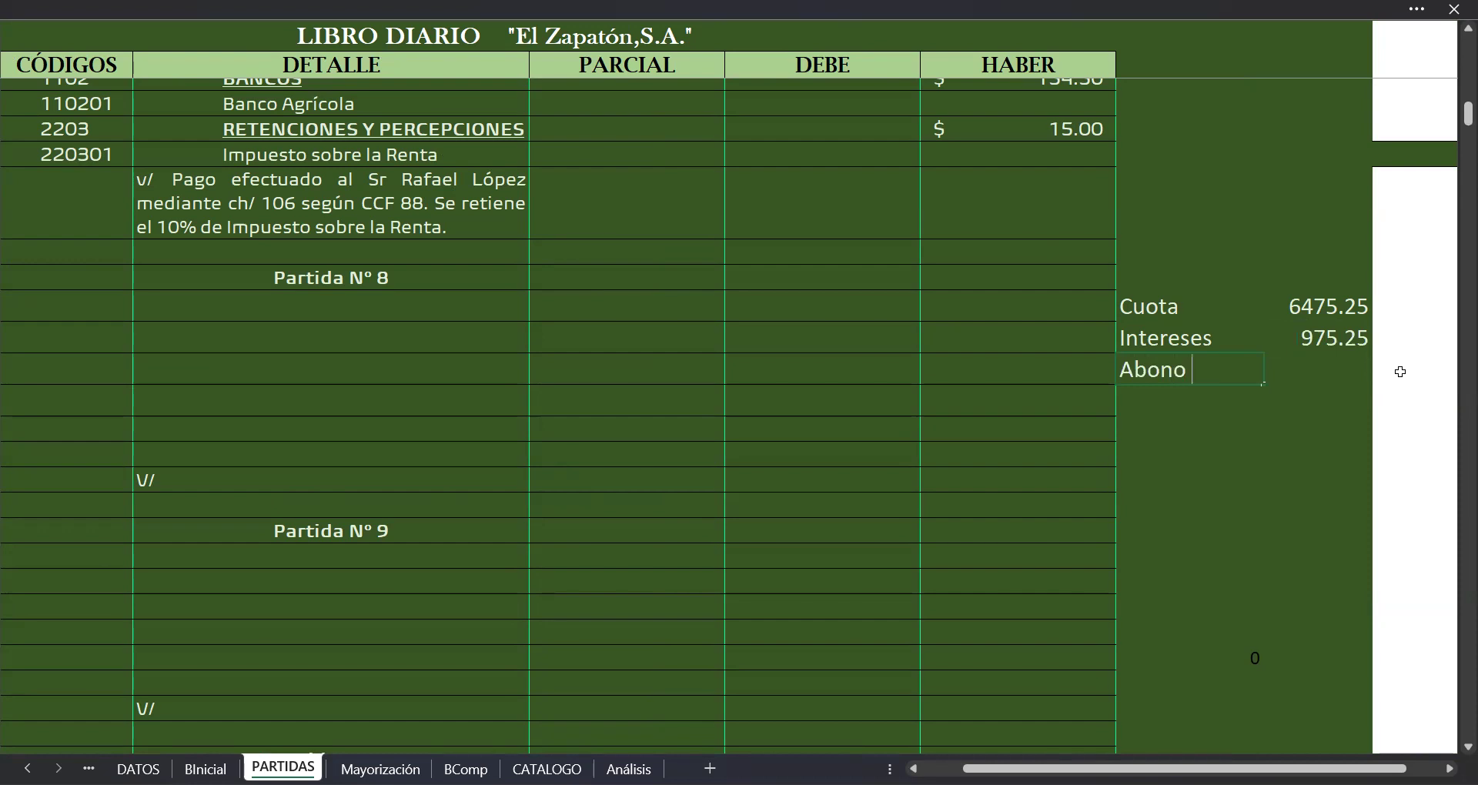
text(a Cap)
key(Tab)
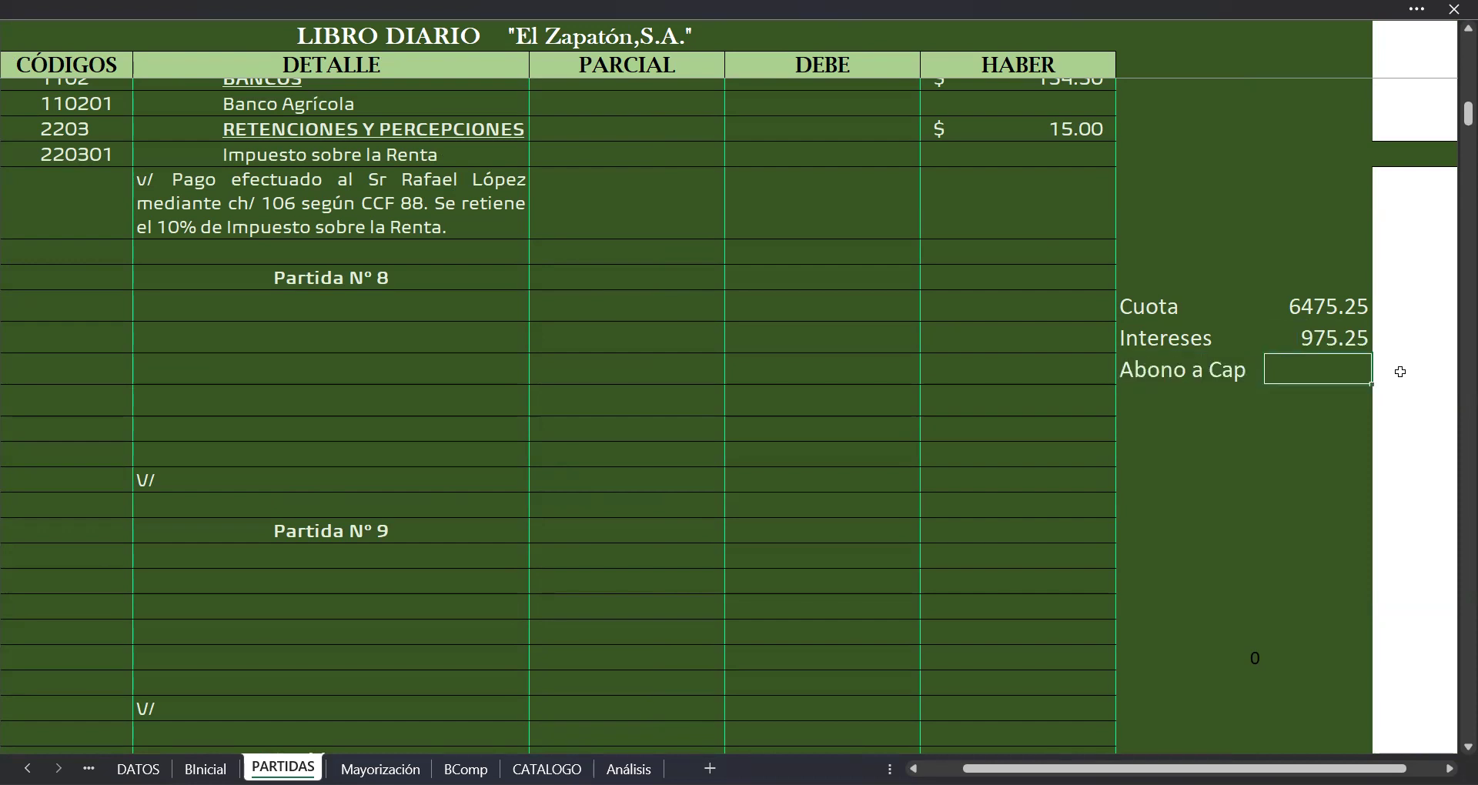
text(=)
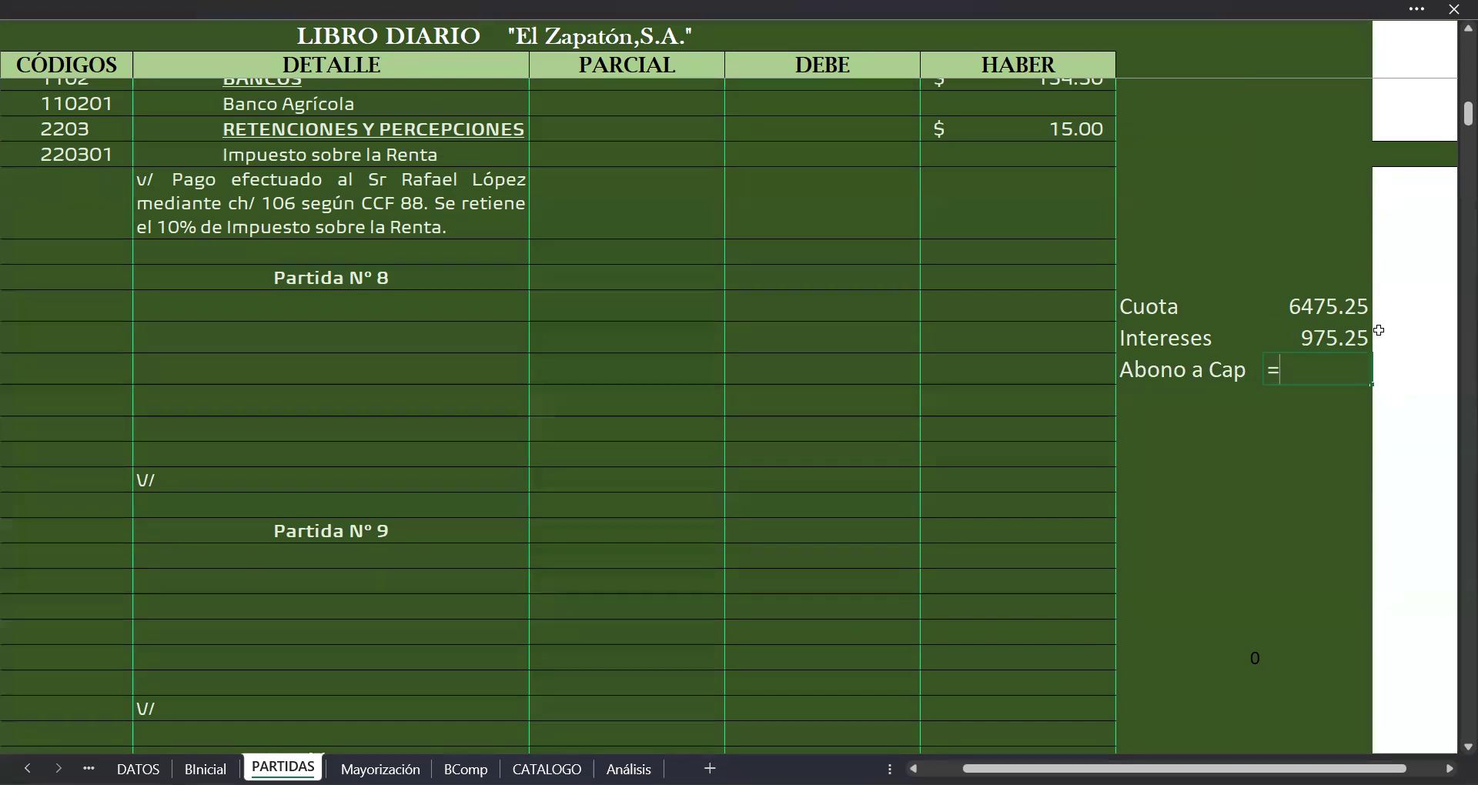
click(1323, 304)
text(-)
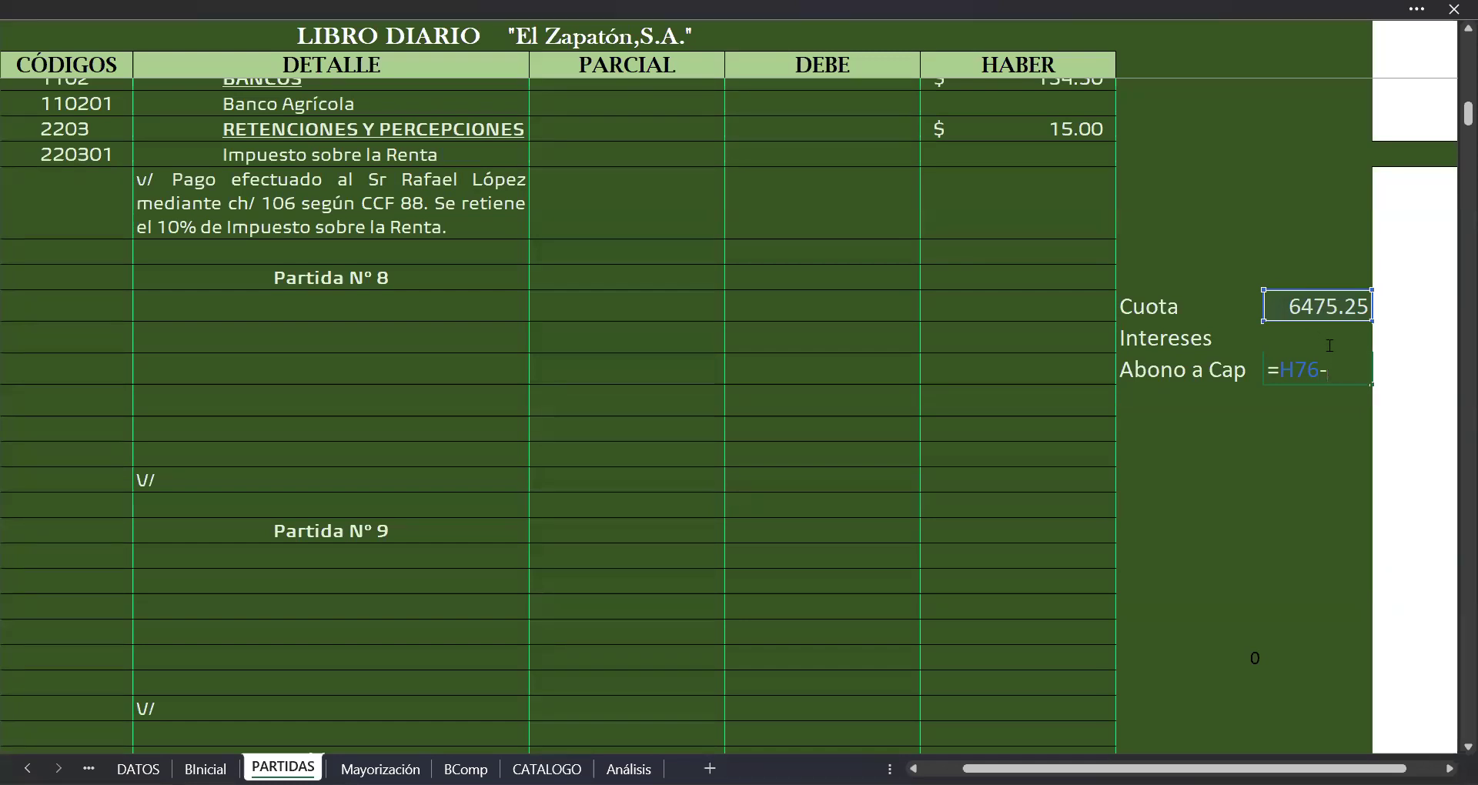
key(Left)
key(Left)
key(Right)
key(Right)
key(Up)
key(Return)
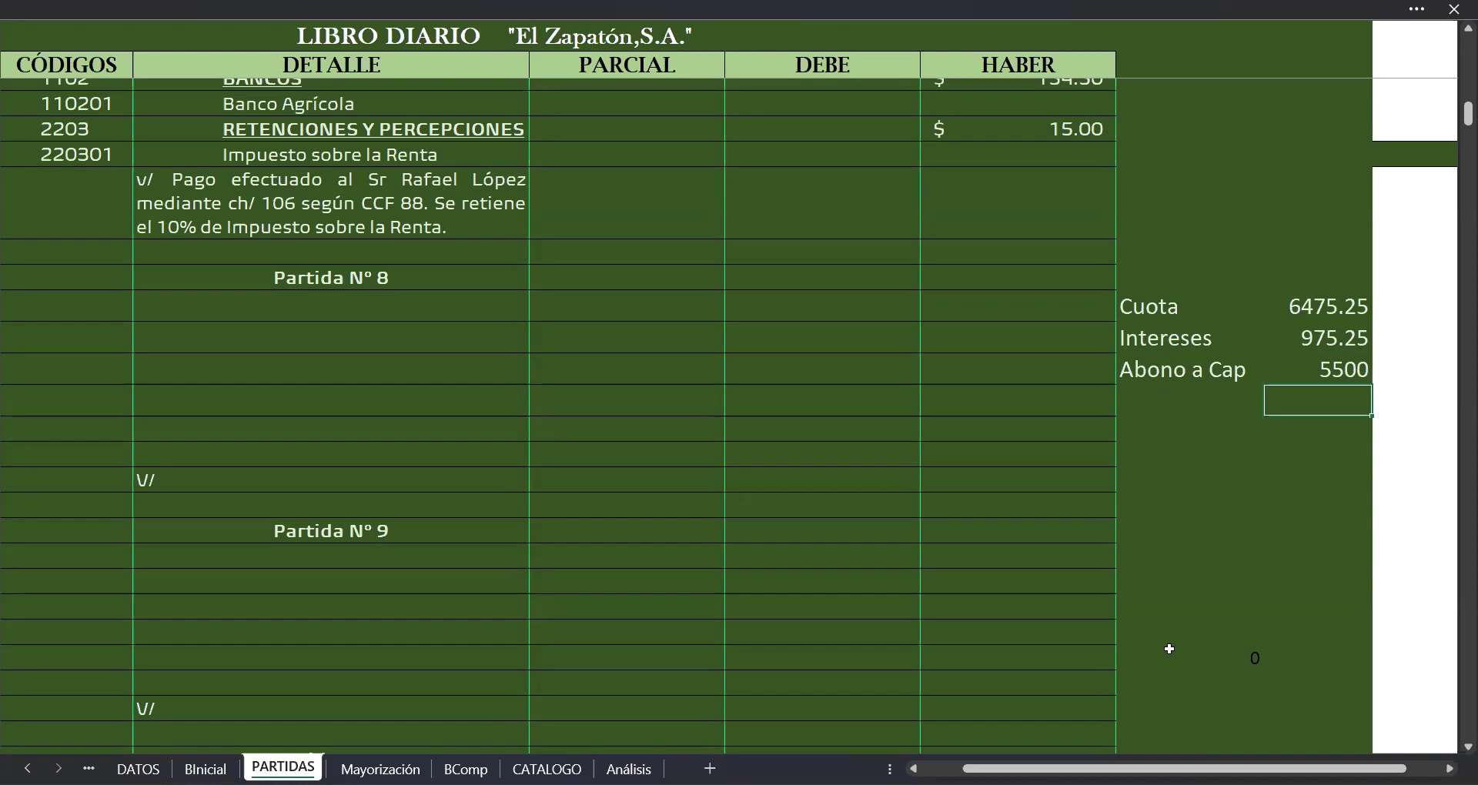
drag(1170, 768, 1138, 768)
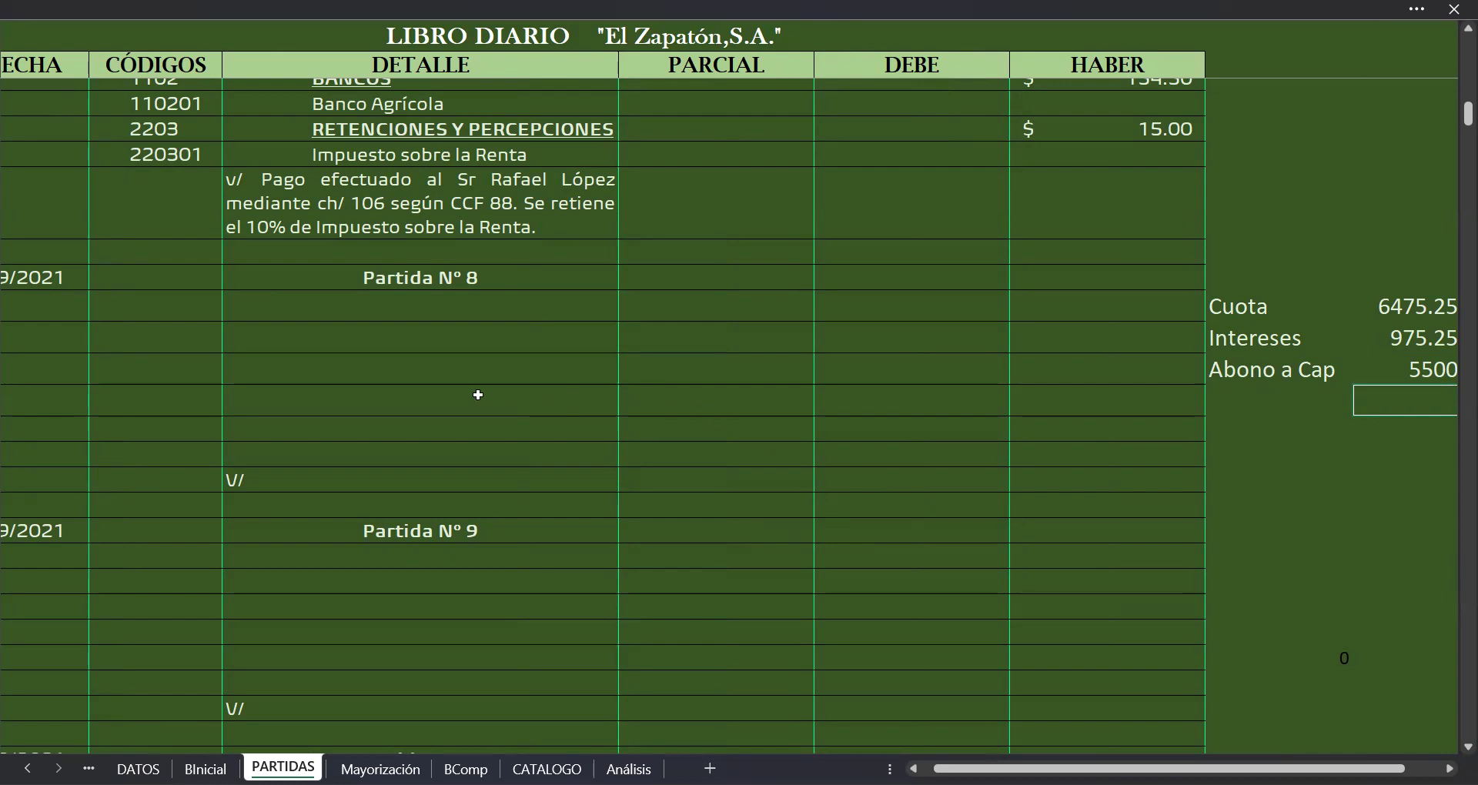
Enter account 2402 PRÉSTAMOS HIPOTECARIOS, subaccount 240202, with a 5,500.00 debit.
click(184, 313)
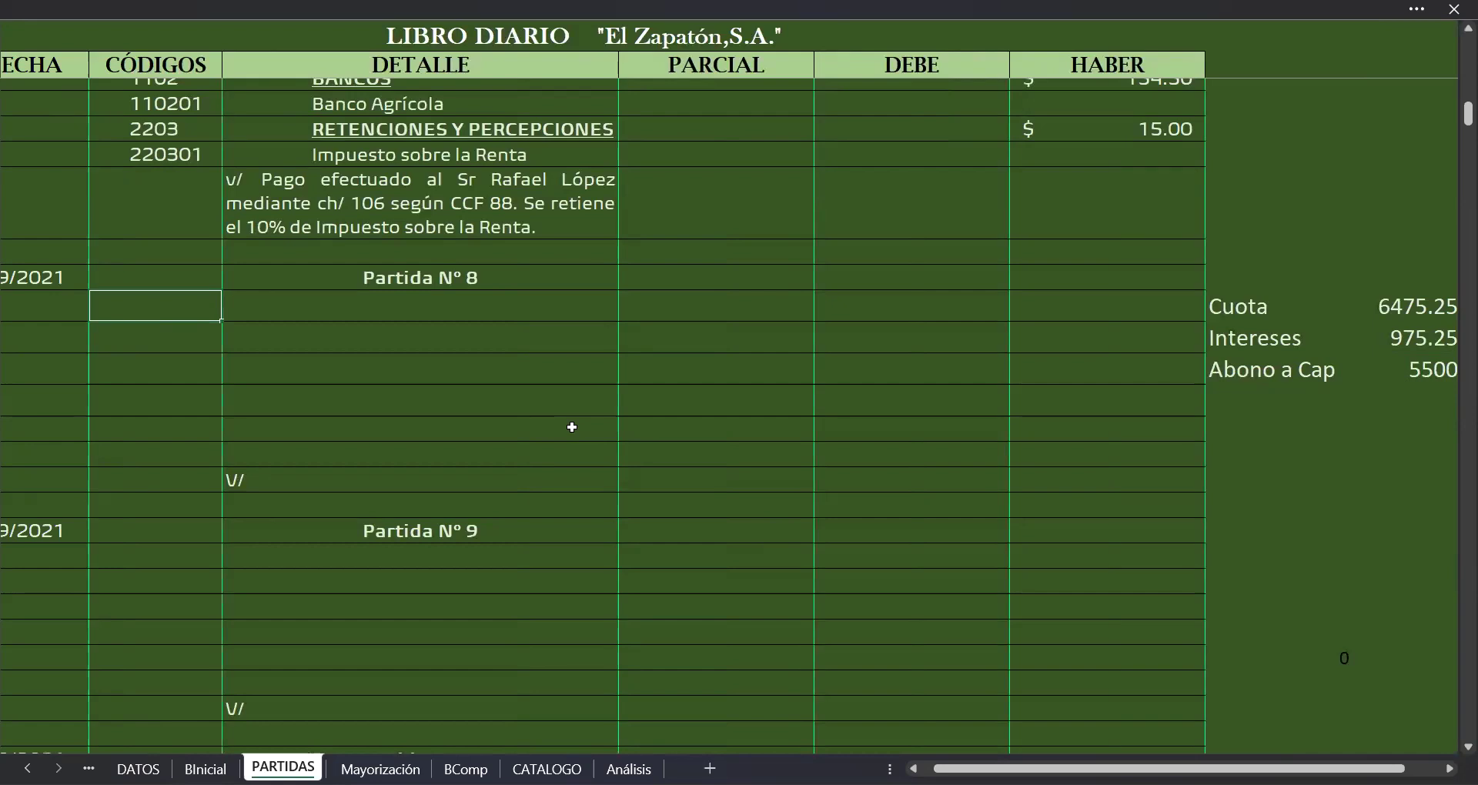
text(2402)
key(Return)
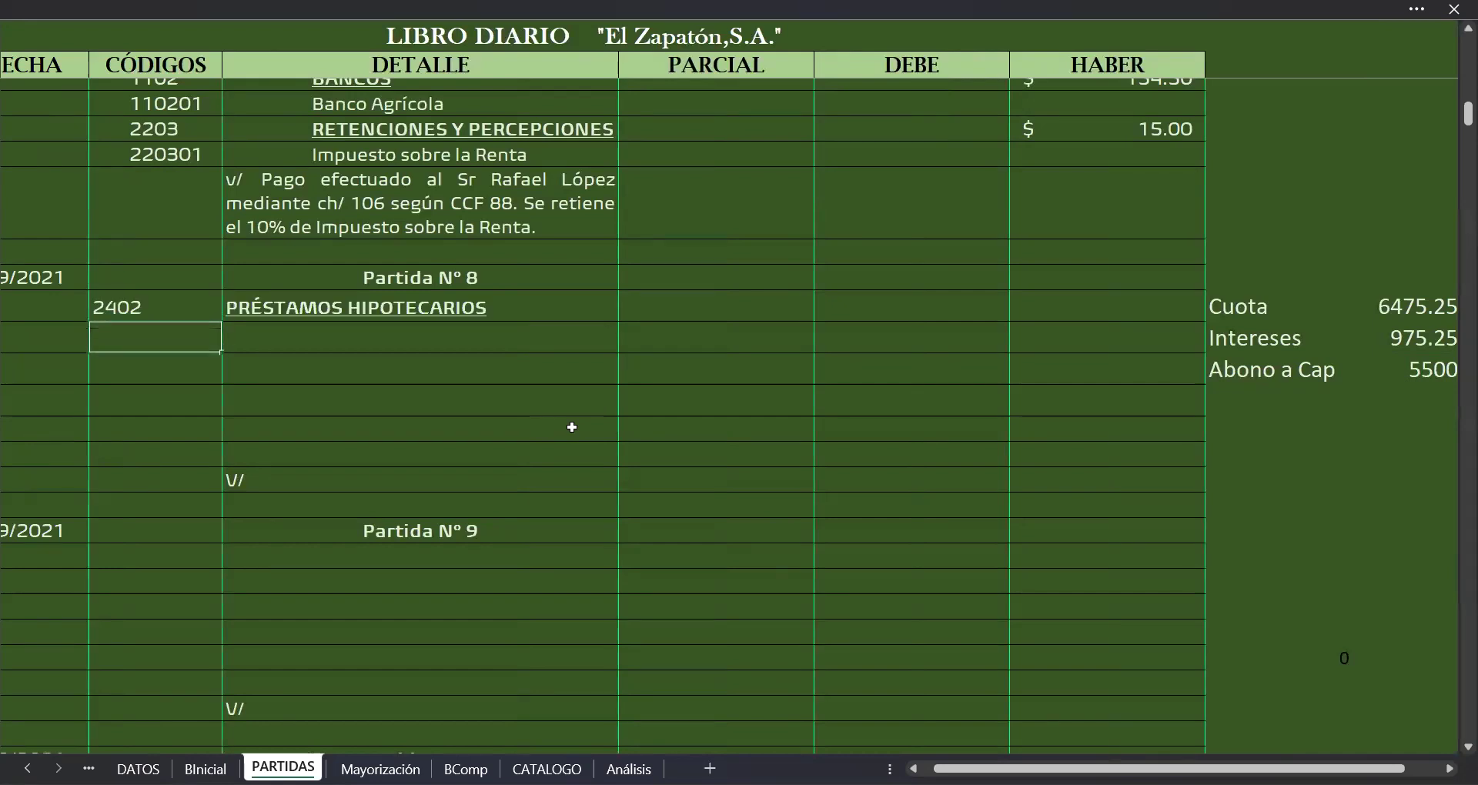
text(240201)
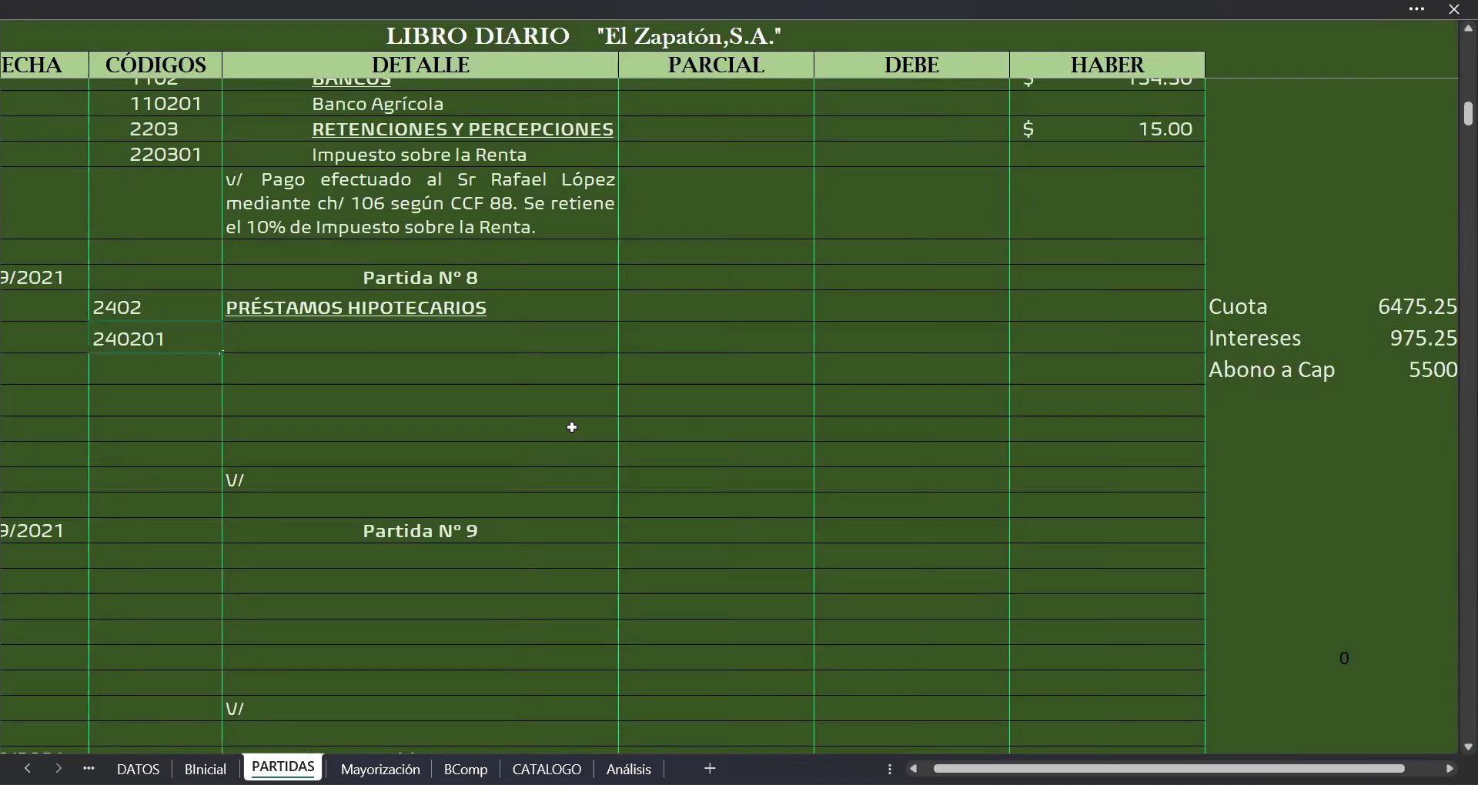
key(BackSpace)
text(2)
key(Return)
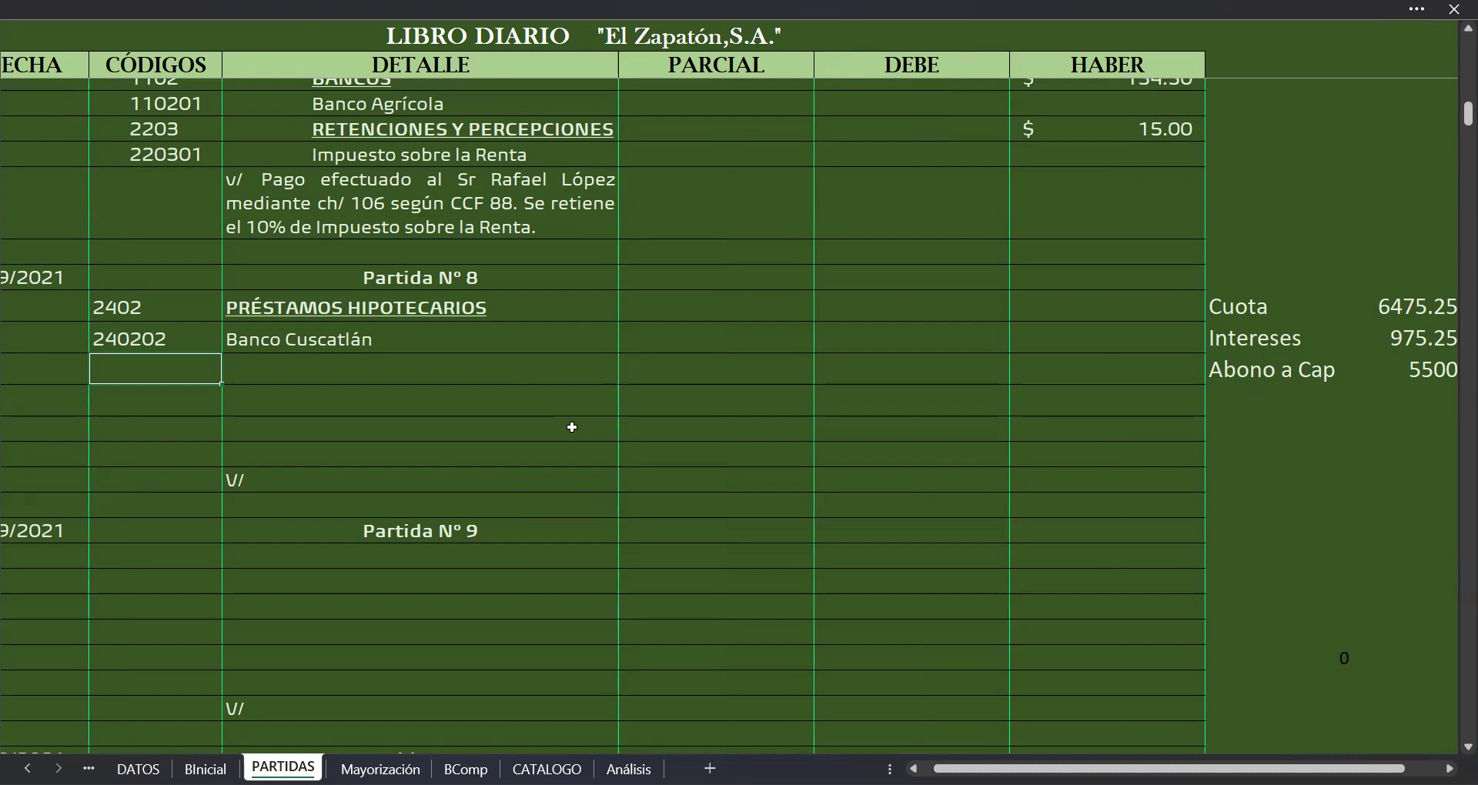
click(871, 317)
text(55)
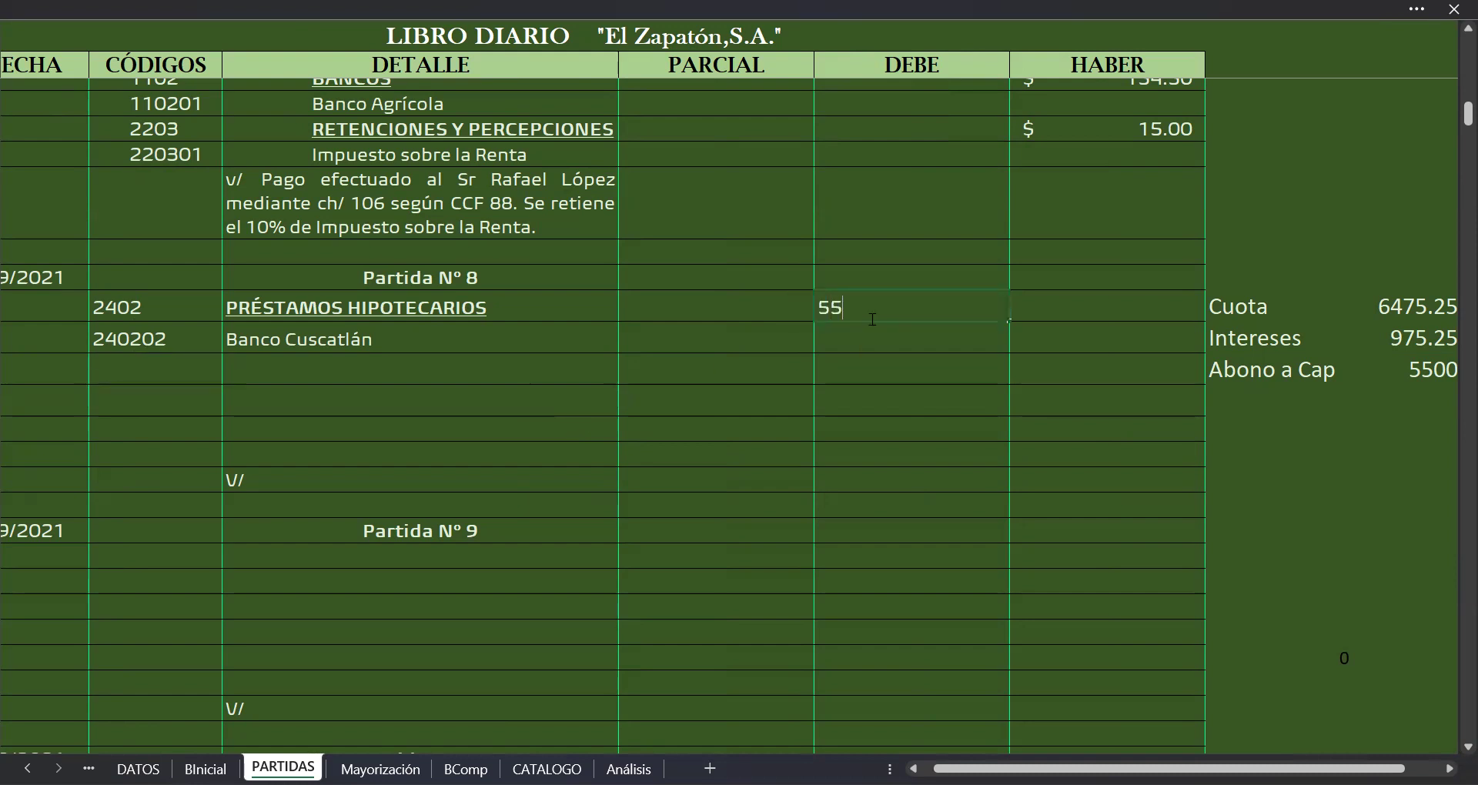
text(00)
key(Left)
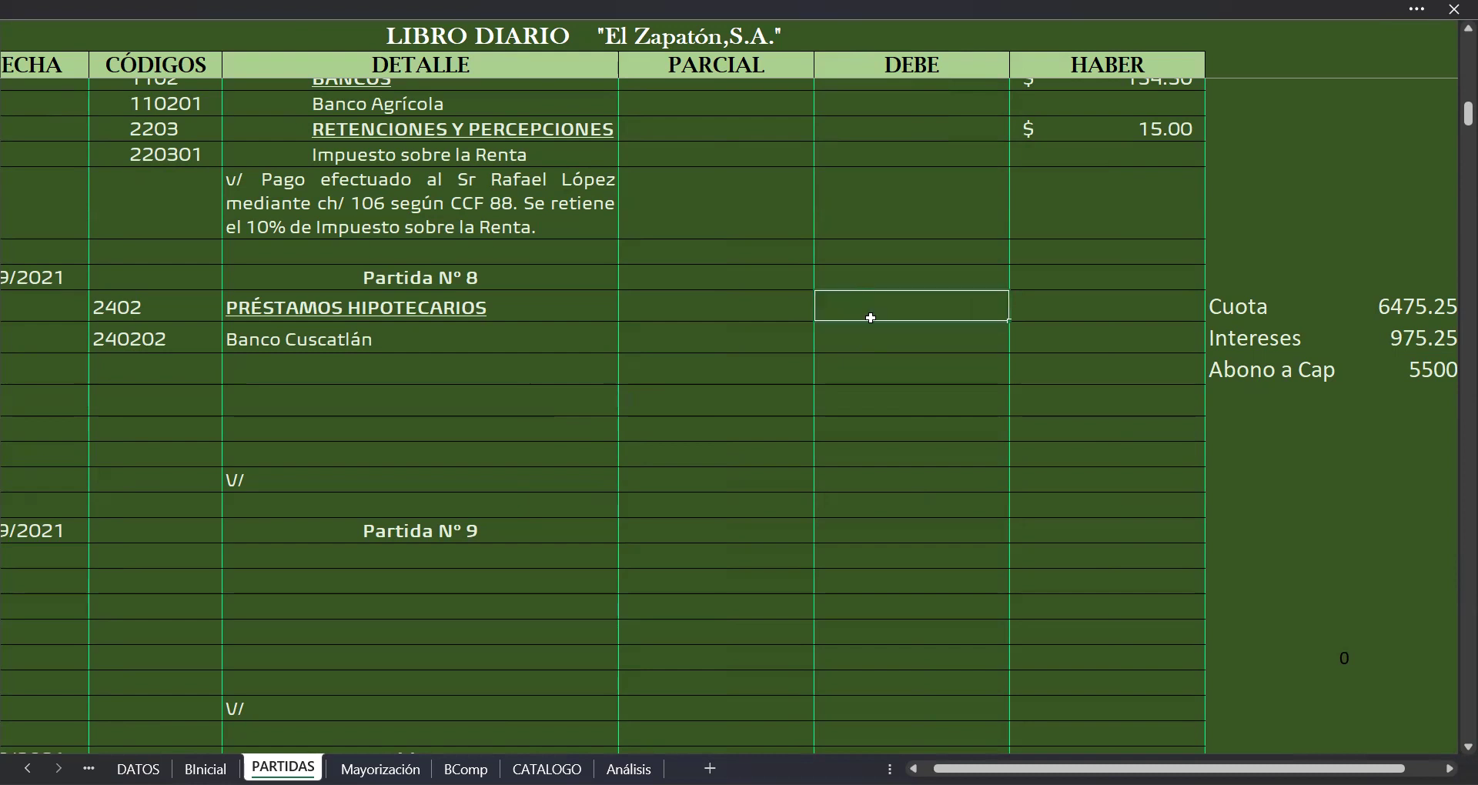
key(Down)
key(Left)
key(Down)
key(Left)
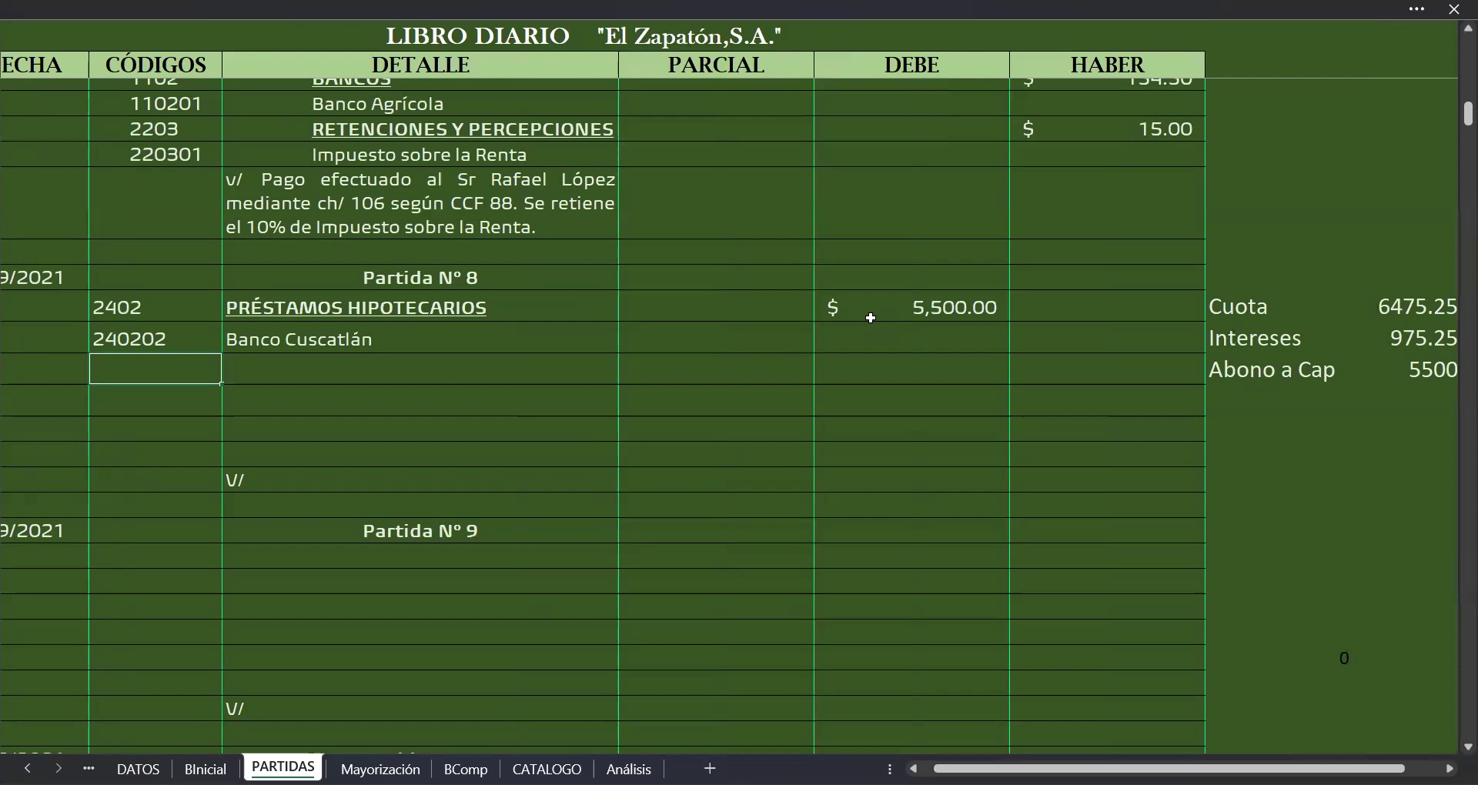
Add account 4401 GASTOS FINANCIEROS, subaccount 440101, with a 975.25 debit.
text(4401)
key(Return)
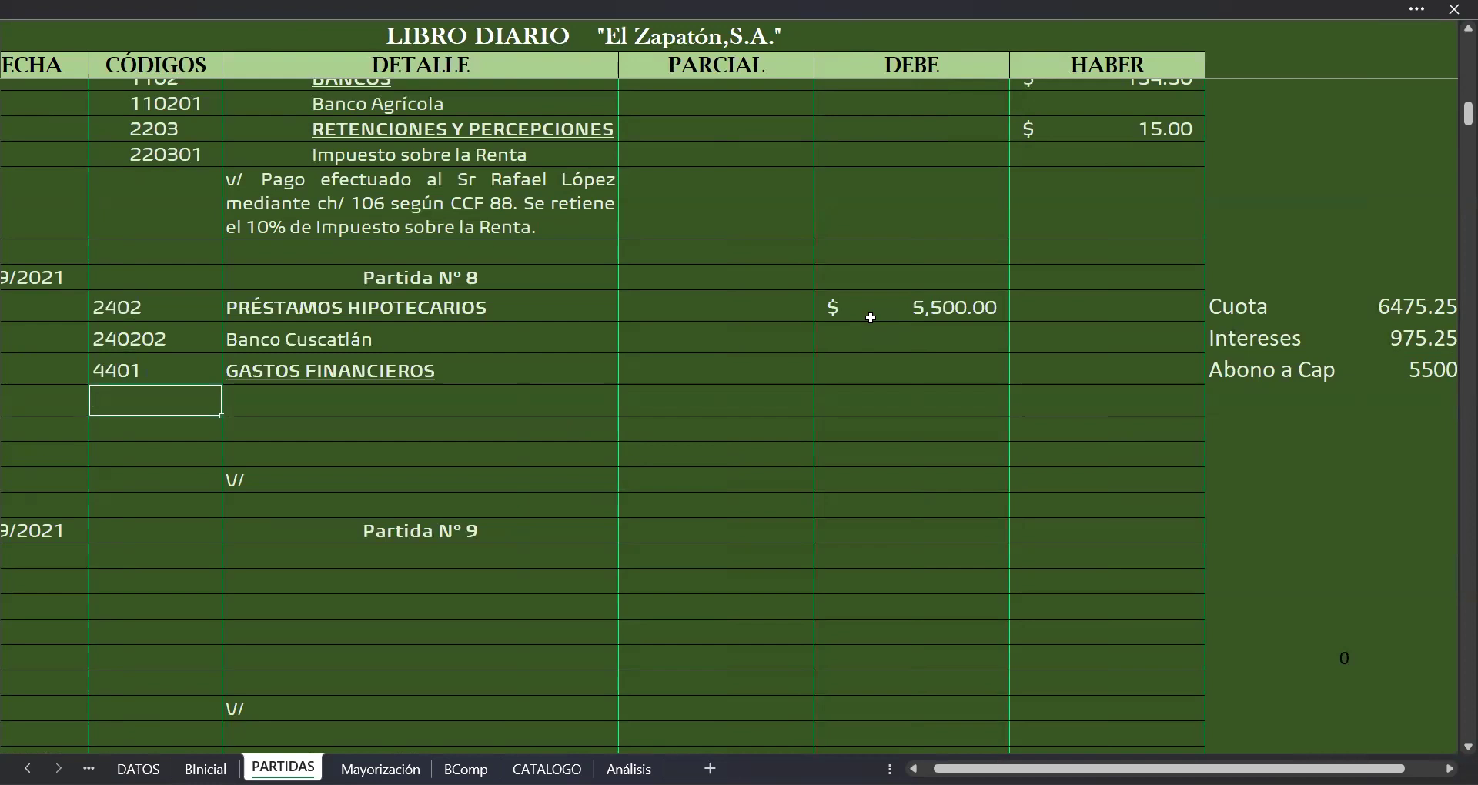
text(440101)
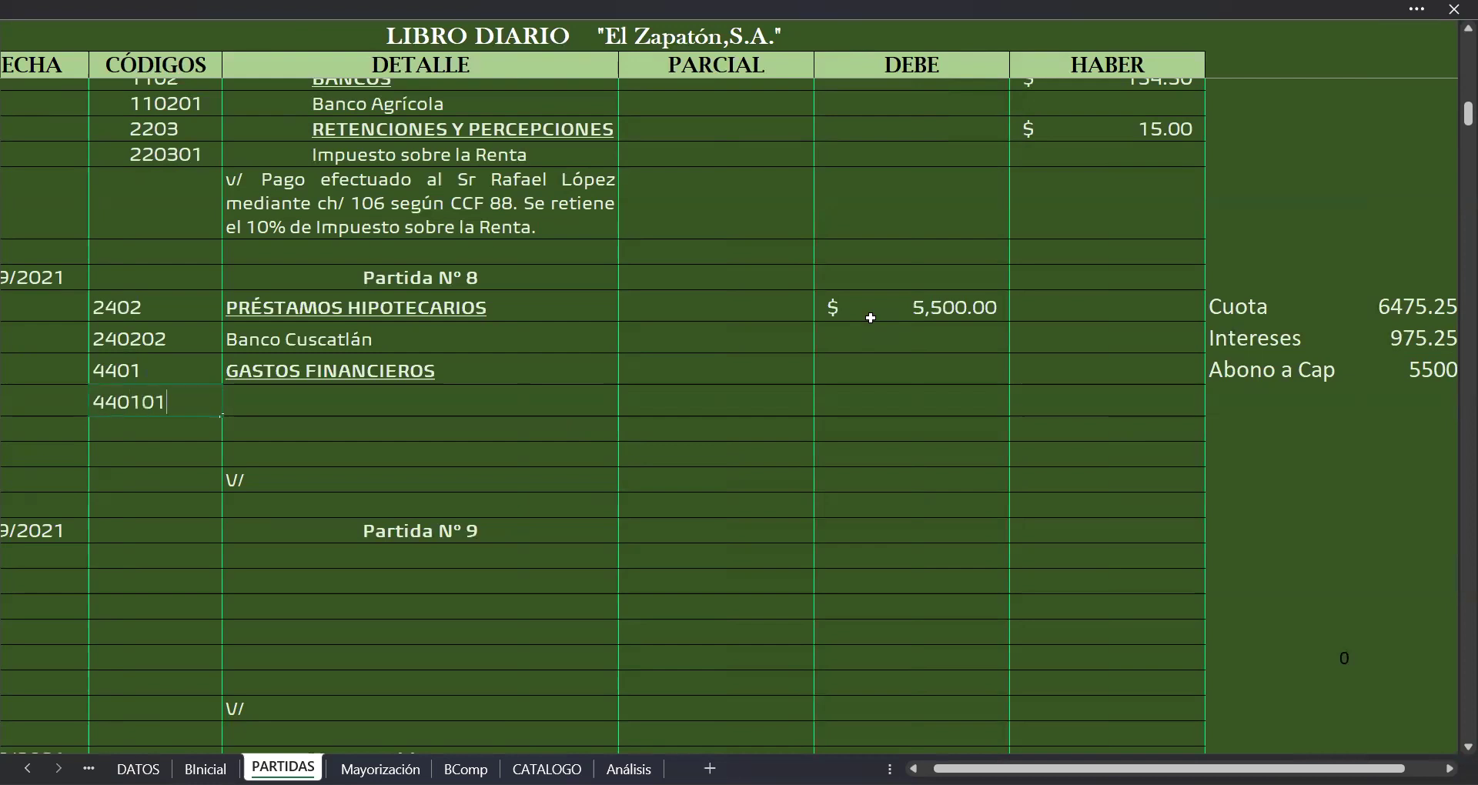
key(Return)
key(Up)
key(Up)
key(Right)
key(Right)
key(Right)
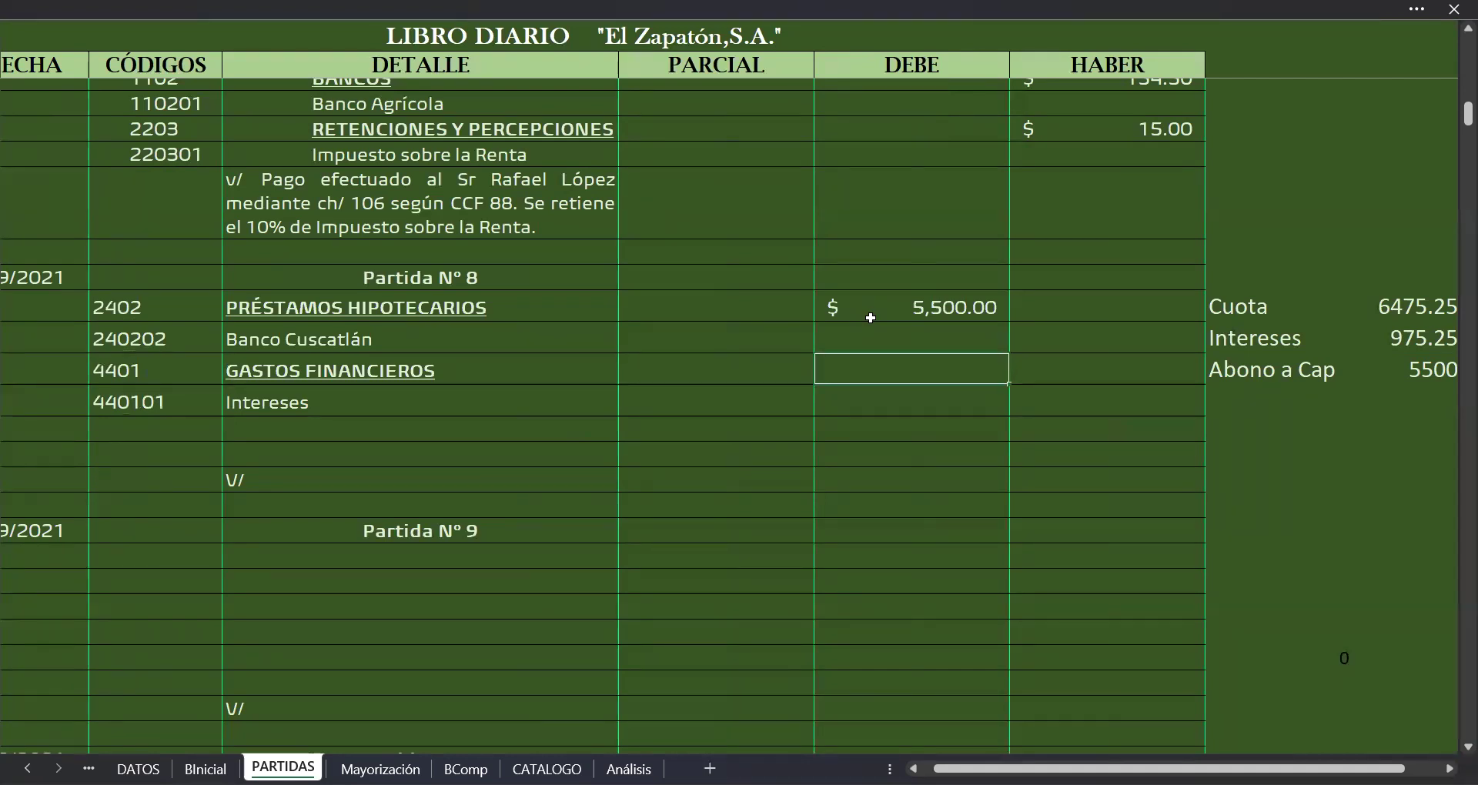
text(975.25)
key(Return)
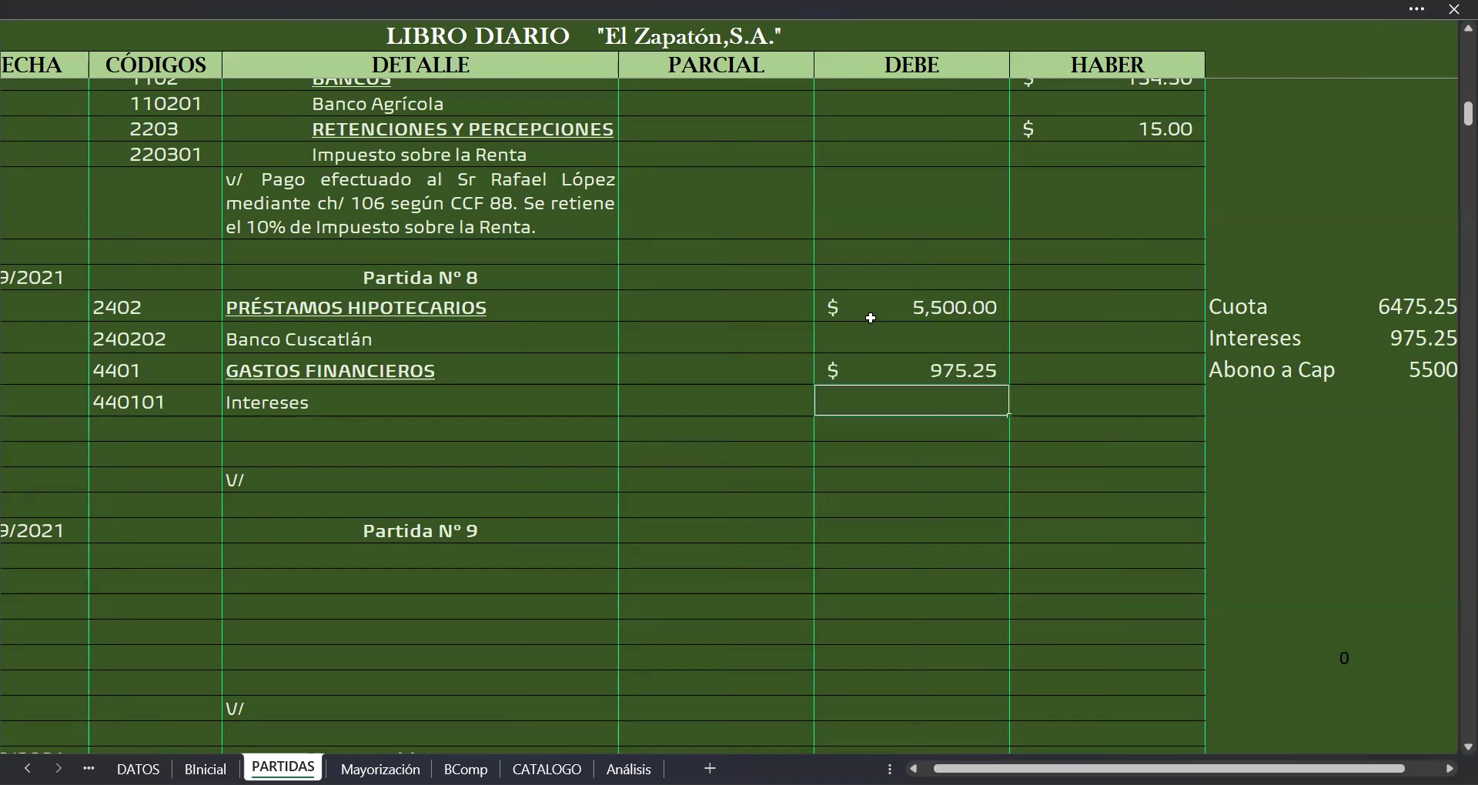
key(Down)
key(Left)
key(Left)
key(Left)
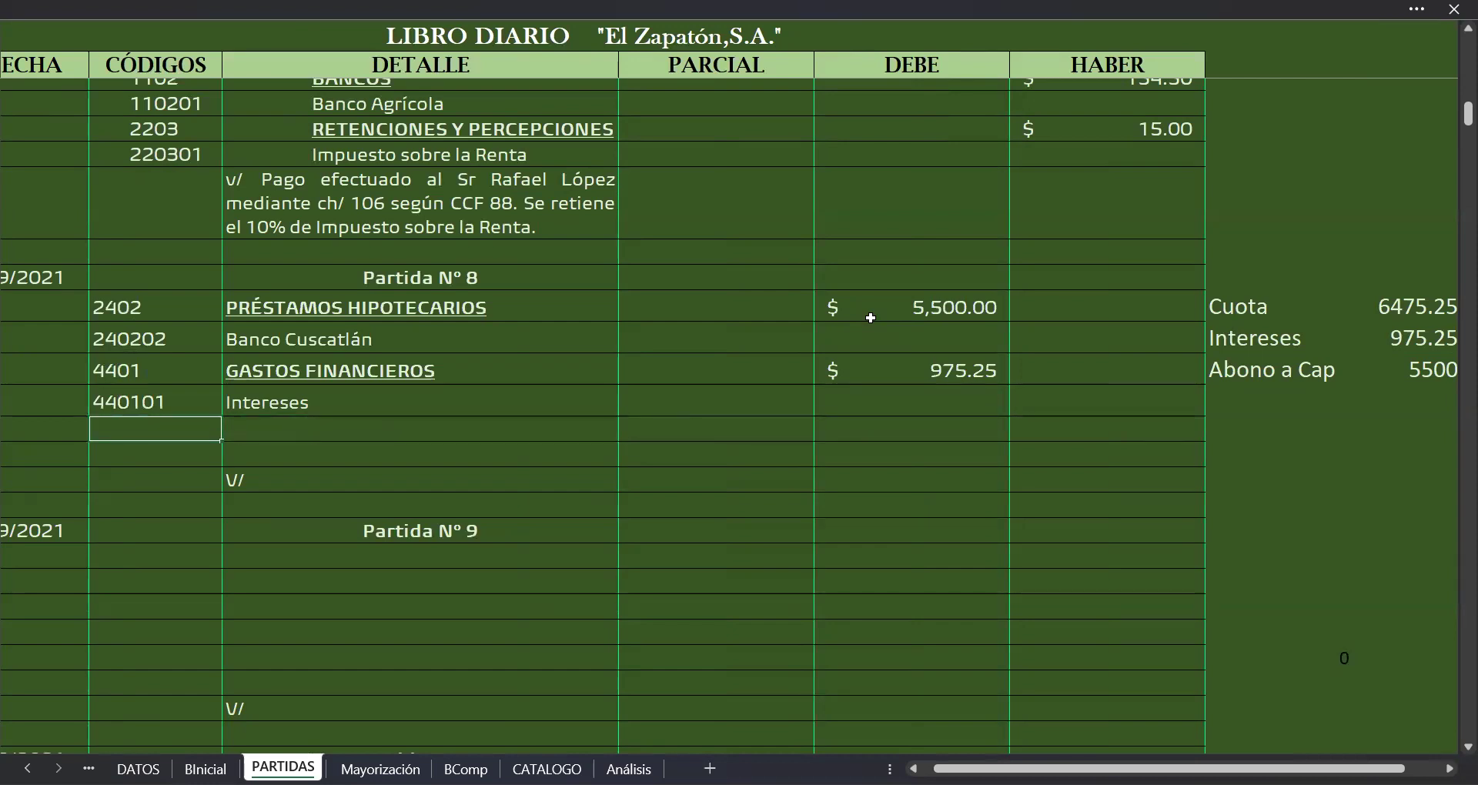
Credit 1102 BANCOS, subaccount 110201, with =E76+E78 totalling 6,475.25.
text(1102)
key(Return)
text(11)
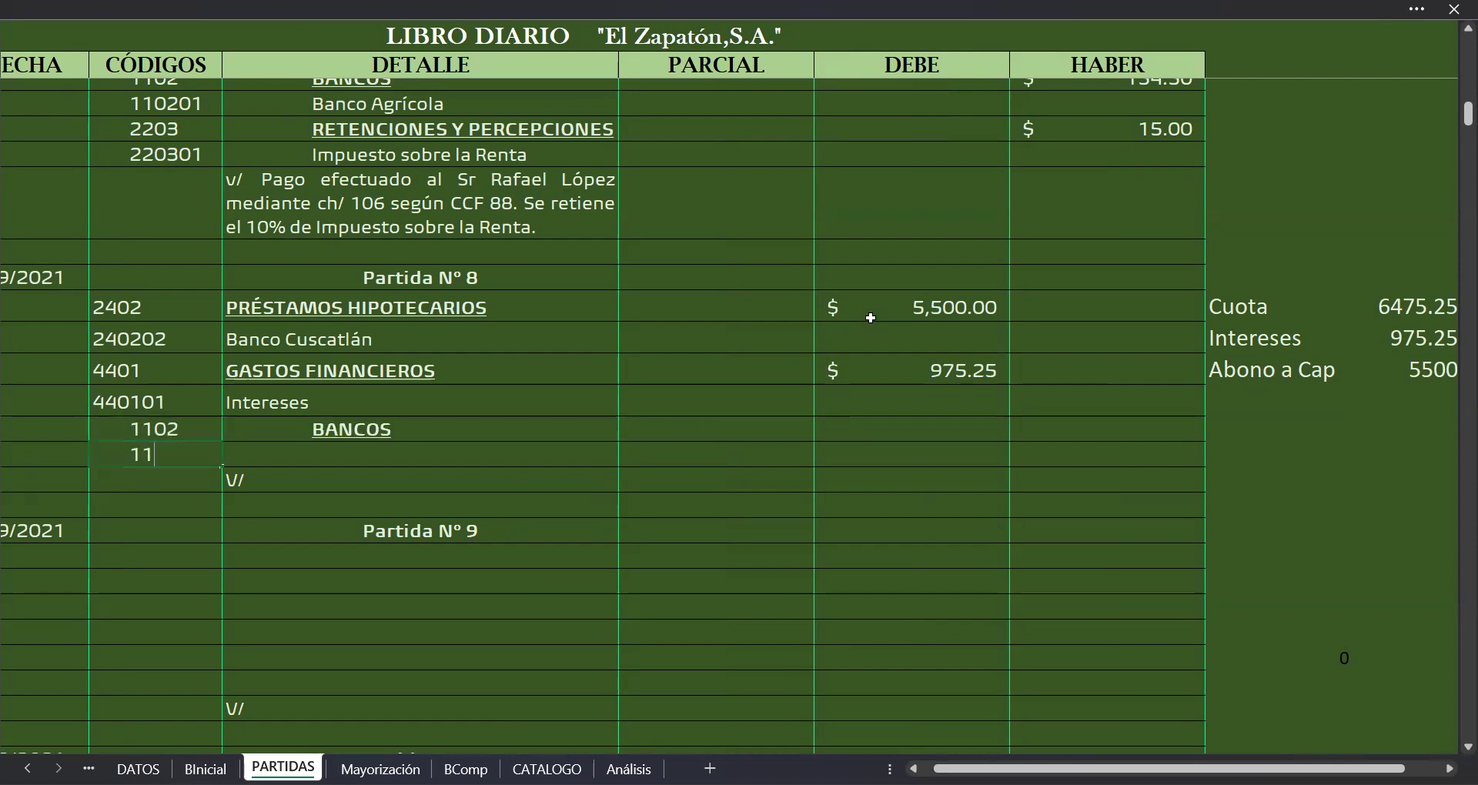
text(0201)
key(Return)
key(Up)
key(Up)
key(Right)
key(Right)
key(Right)
key(Right)
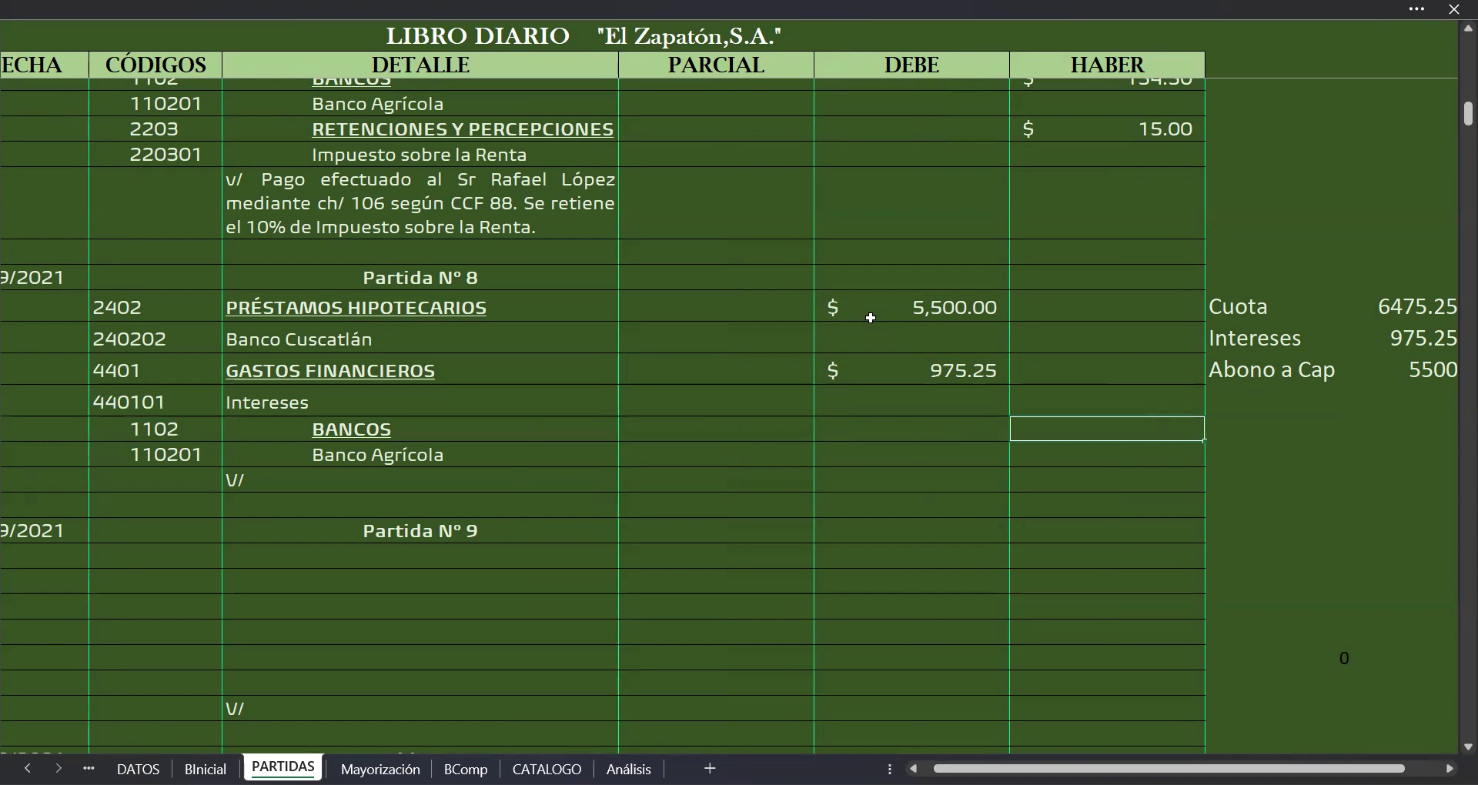
text(=)
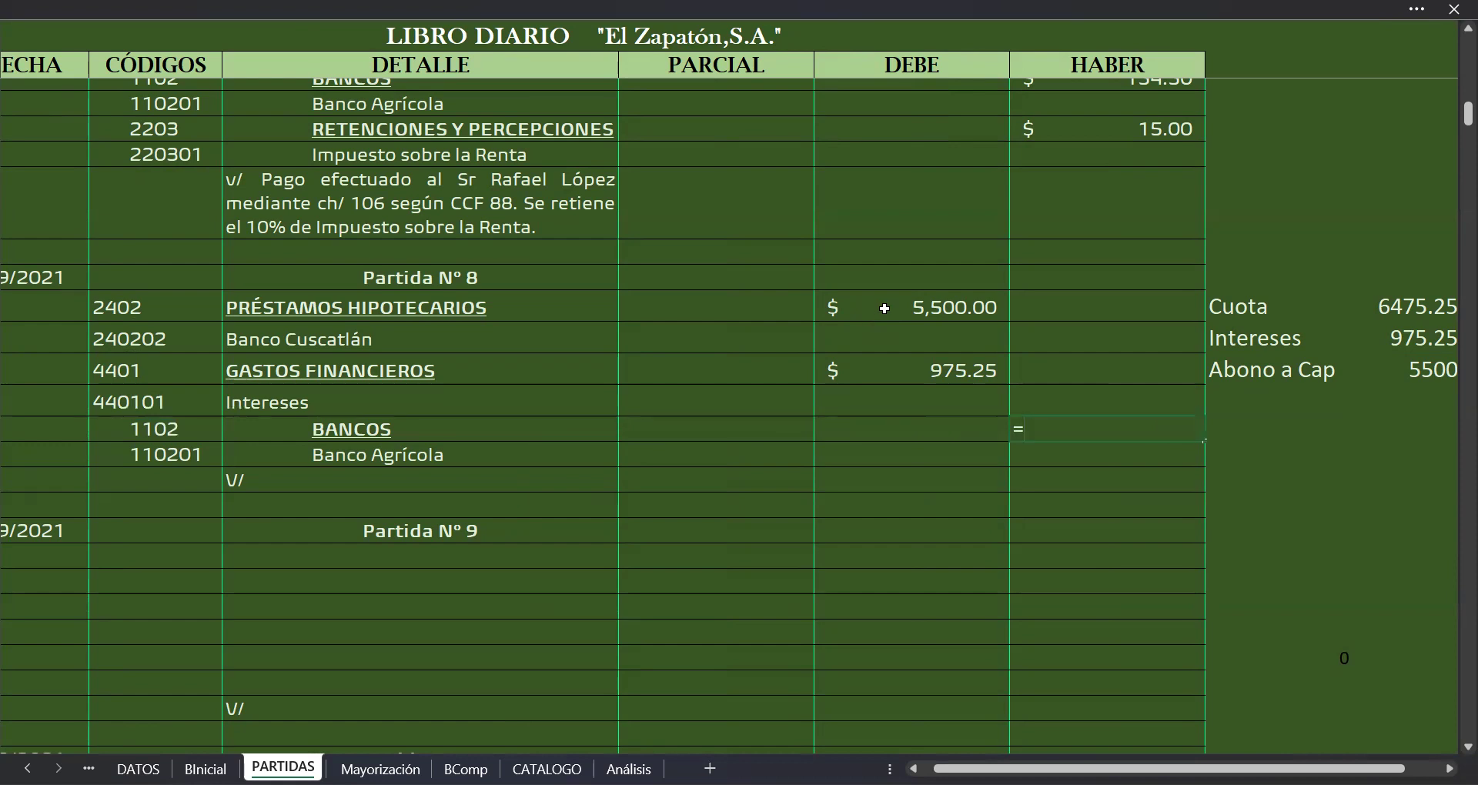
click(898, 300)
text(+)
click(839, 366)
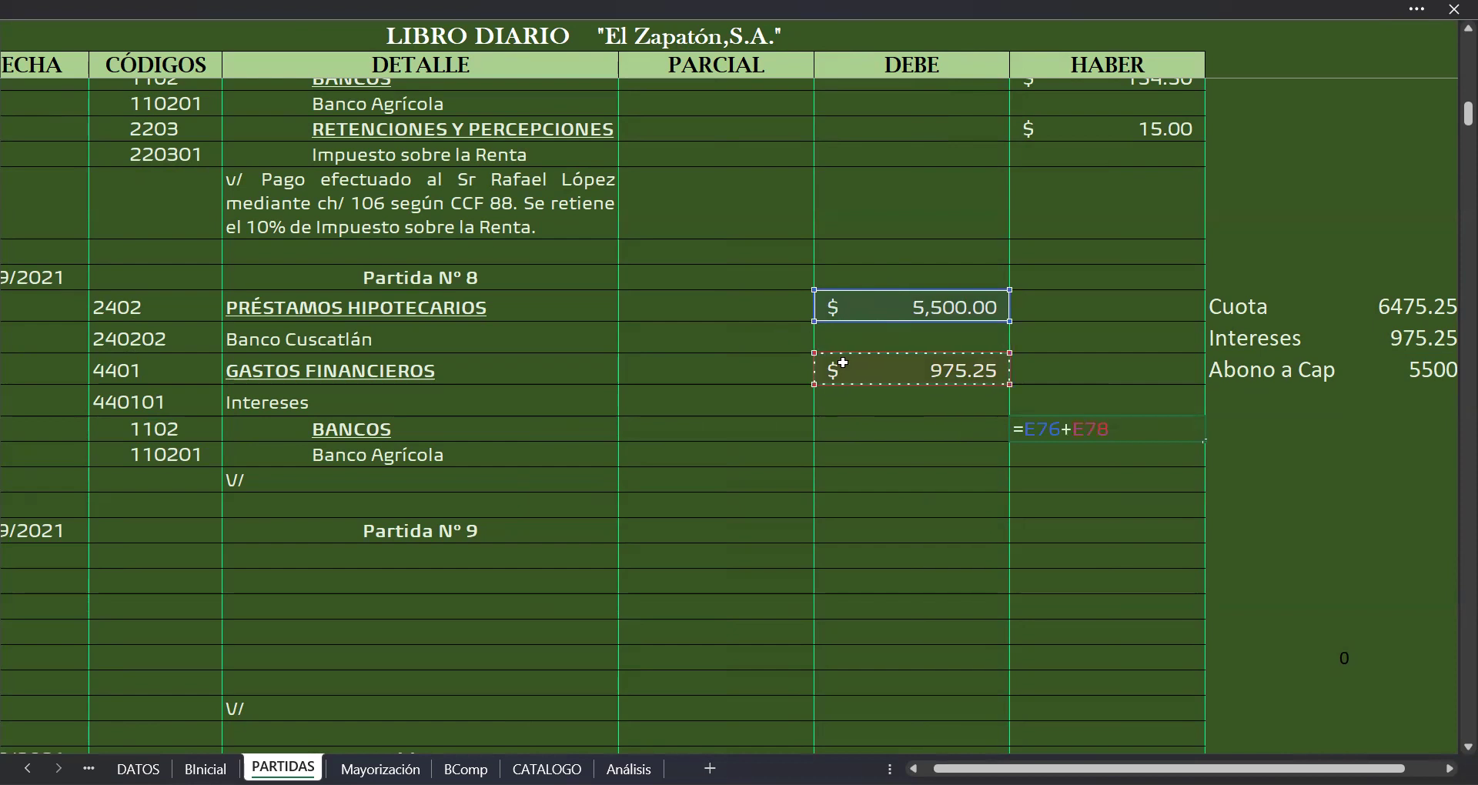
key(Return)
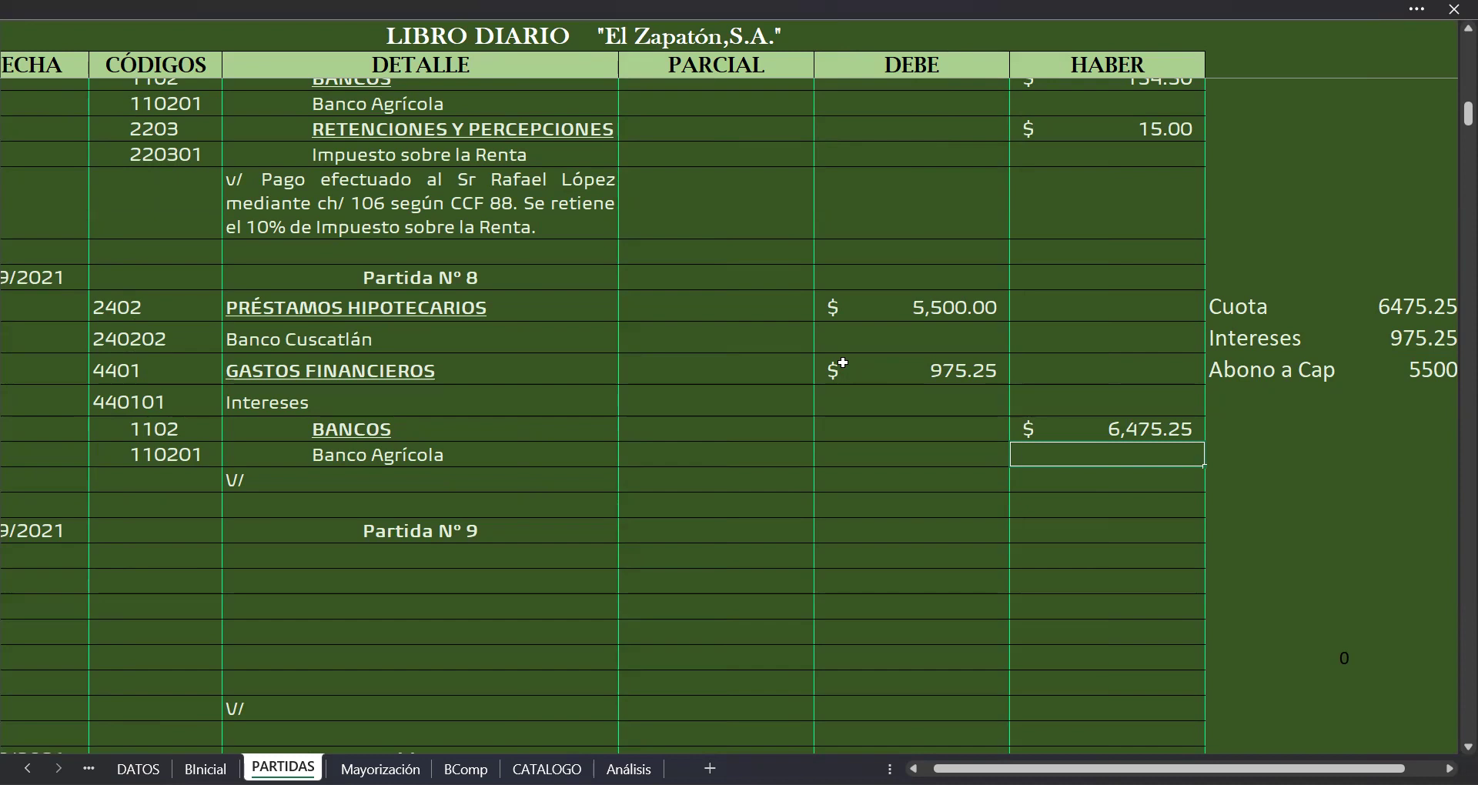
Write the V/ description 'Pago de cuota mediante ch/ 107.' for the entry.
double_click(558, 488)
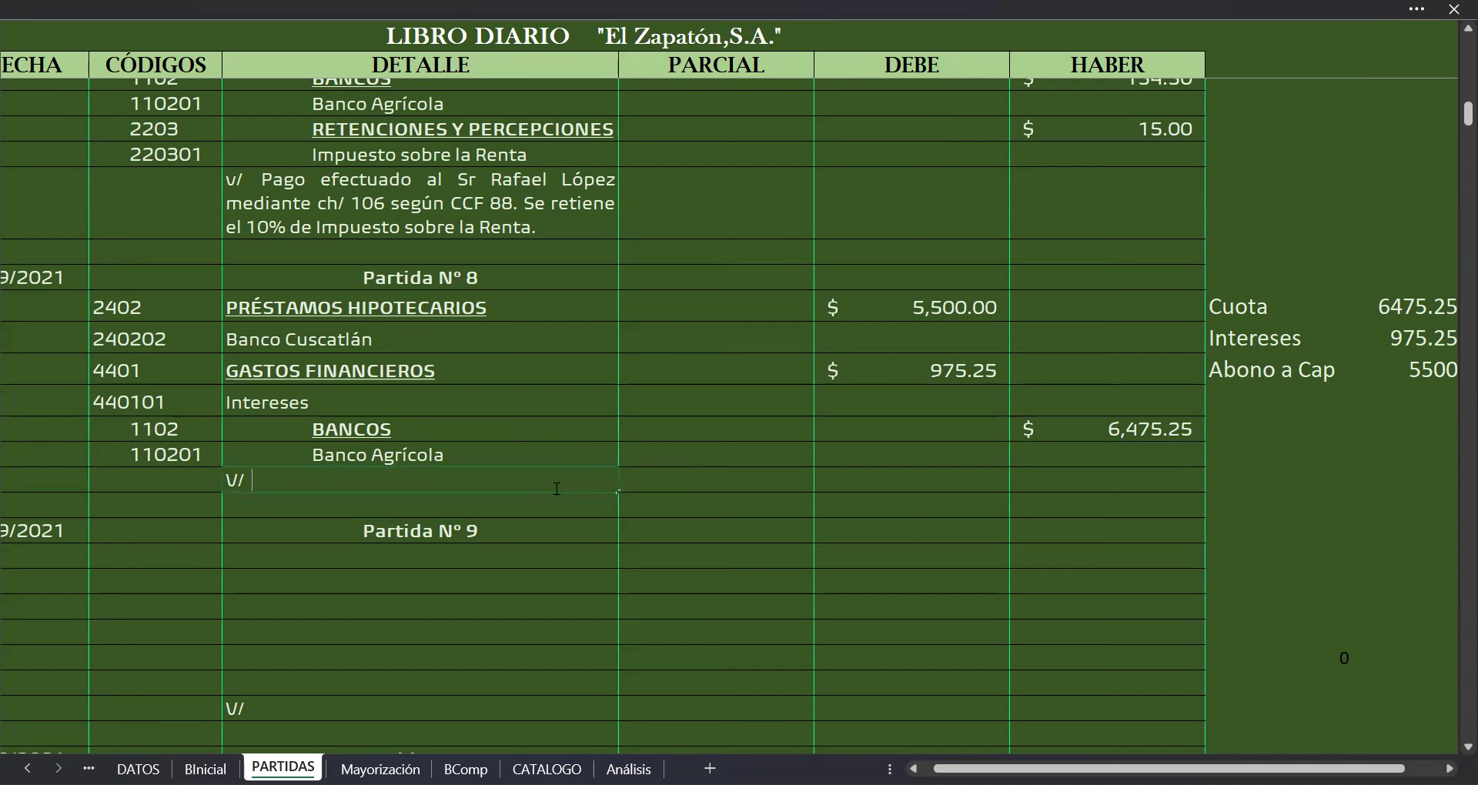
text(O)
key(BackSpace)
text(Pafg)
text(o)
key(BackSpace)
key(BackSpace)
key(BackSpace)
text(go de cuota mediante)
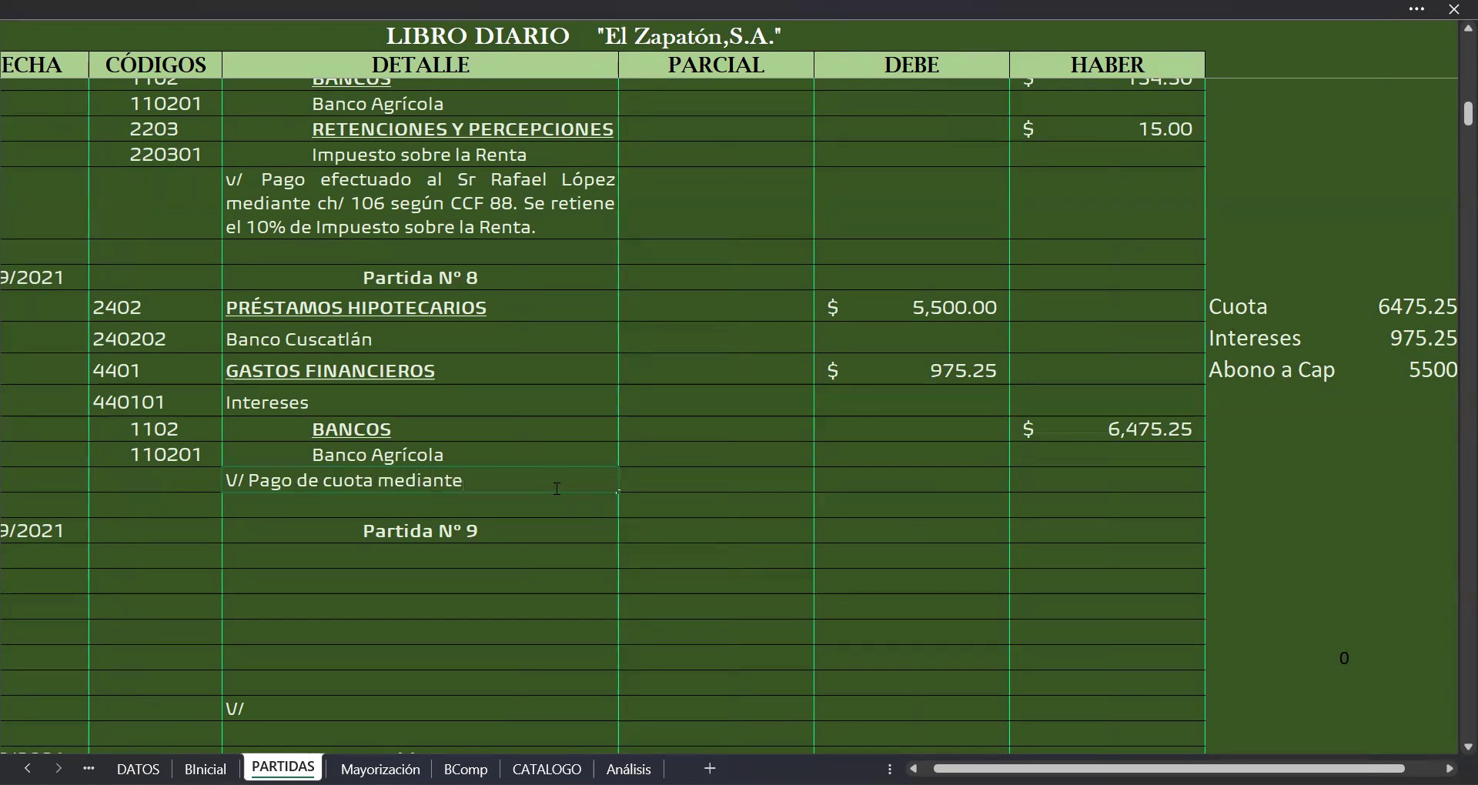
text( cH/)
key(BackSpace)
key(BackSpace)
key(BackSpace)
text(h/ 107.)
click(660, 521)
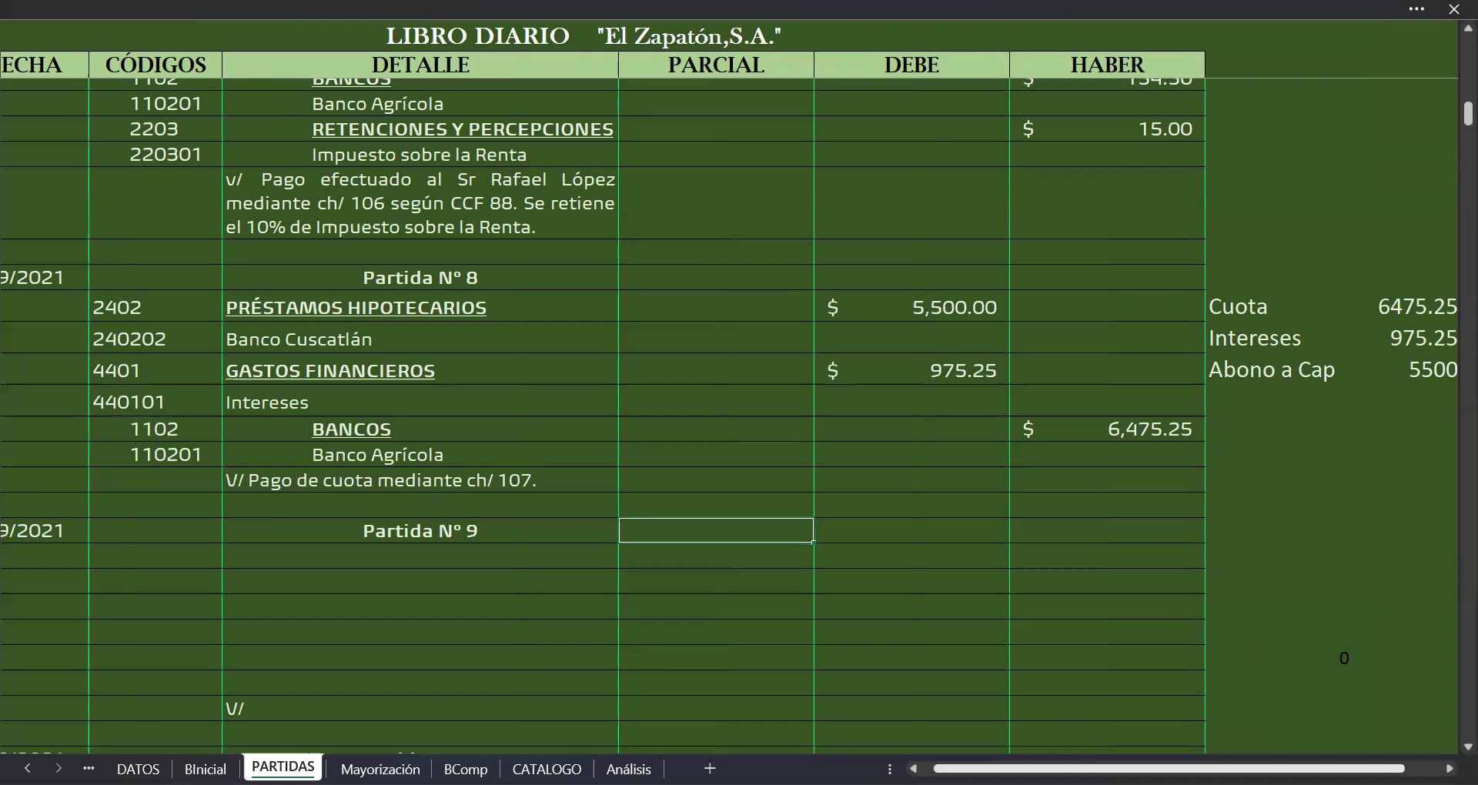
Scroll the sheet tabs and switch to the DATOS transactions sheet.
drag(1100, 768, 1088, 768)
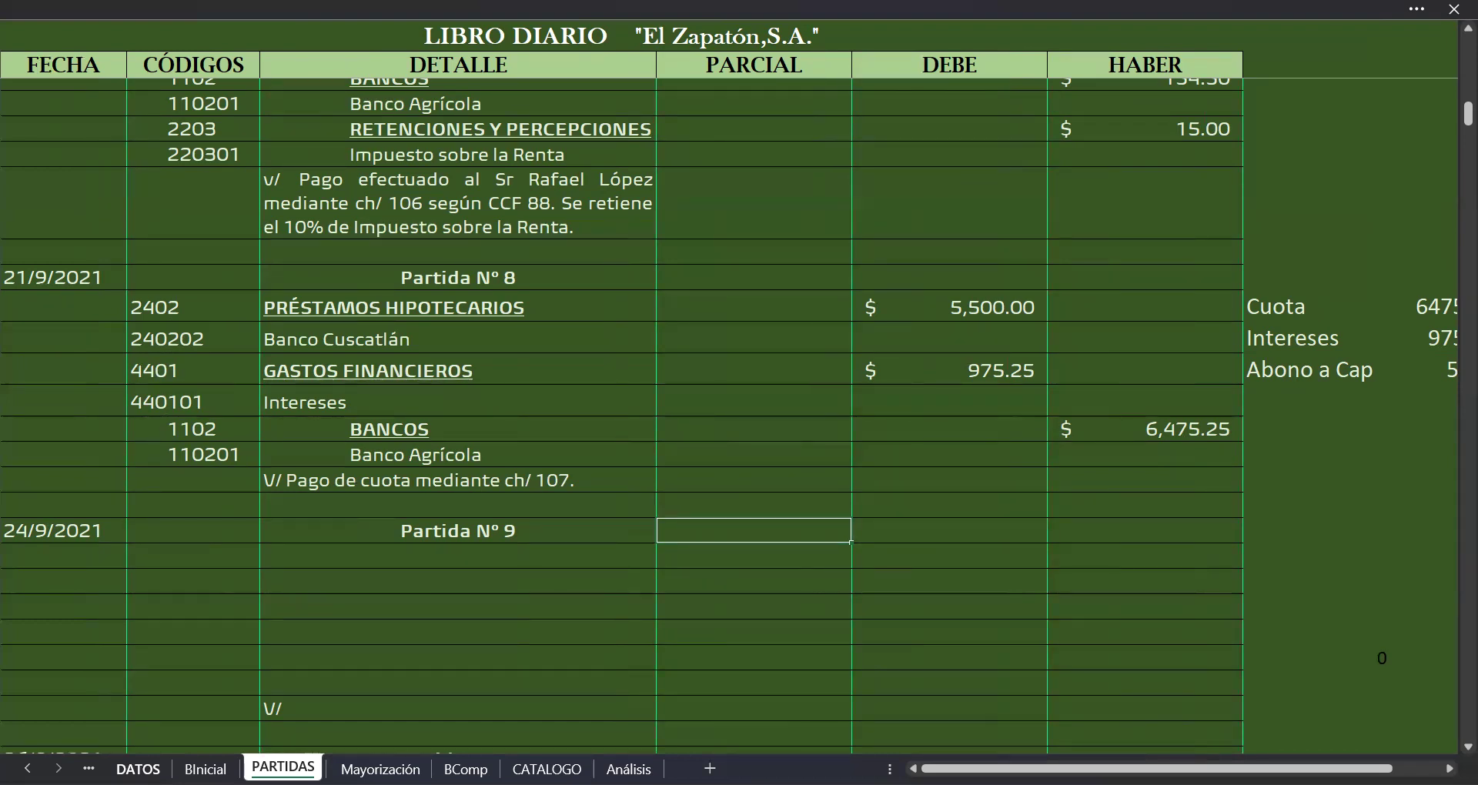
click(138, 769)
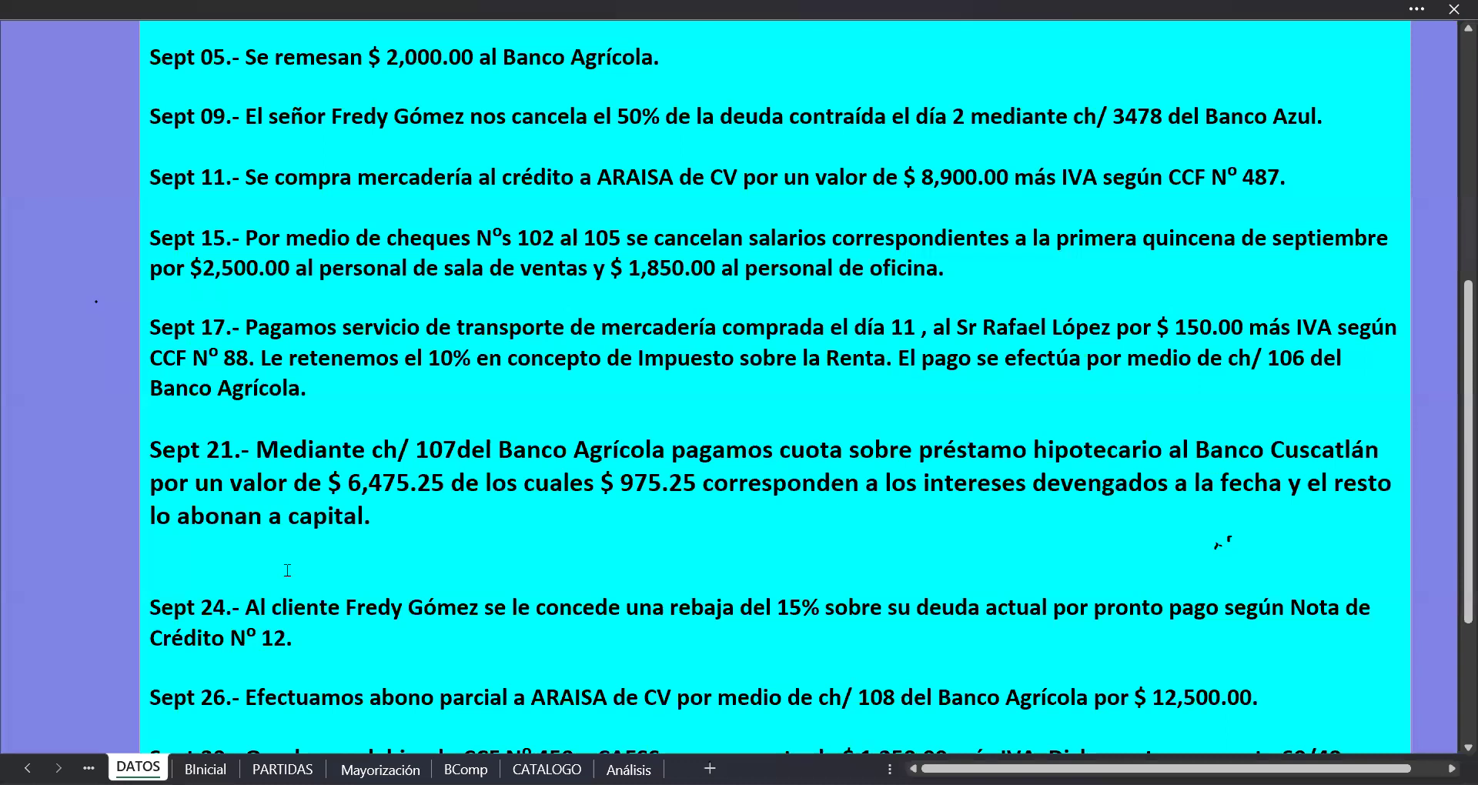
Read the Sept 24–30 transactions on DATOS, then return to the PARTIDAS sheet.
scroll(287, 570, down, 2)
scroll(287, 571, down, 1)
scroll(287, 570, up, 1)
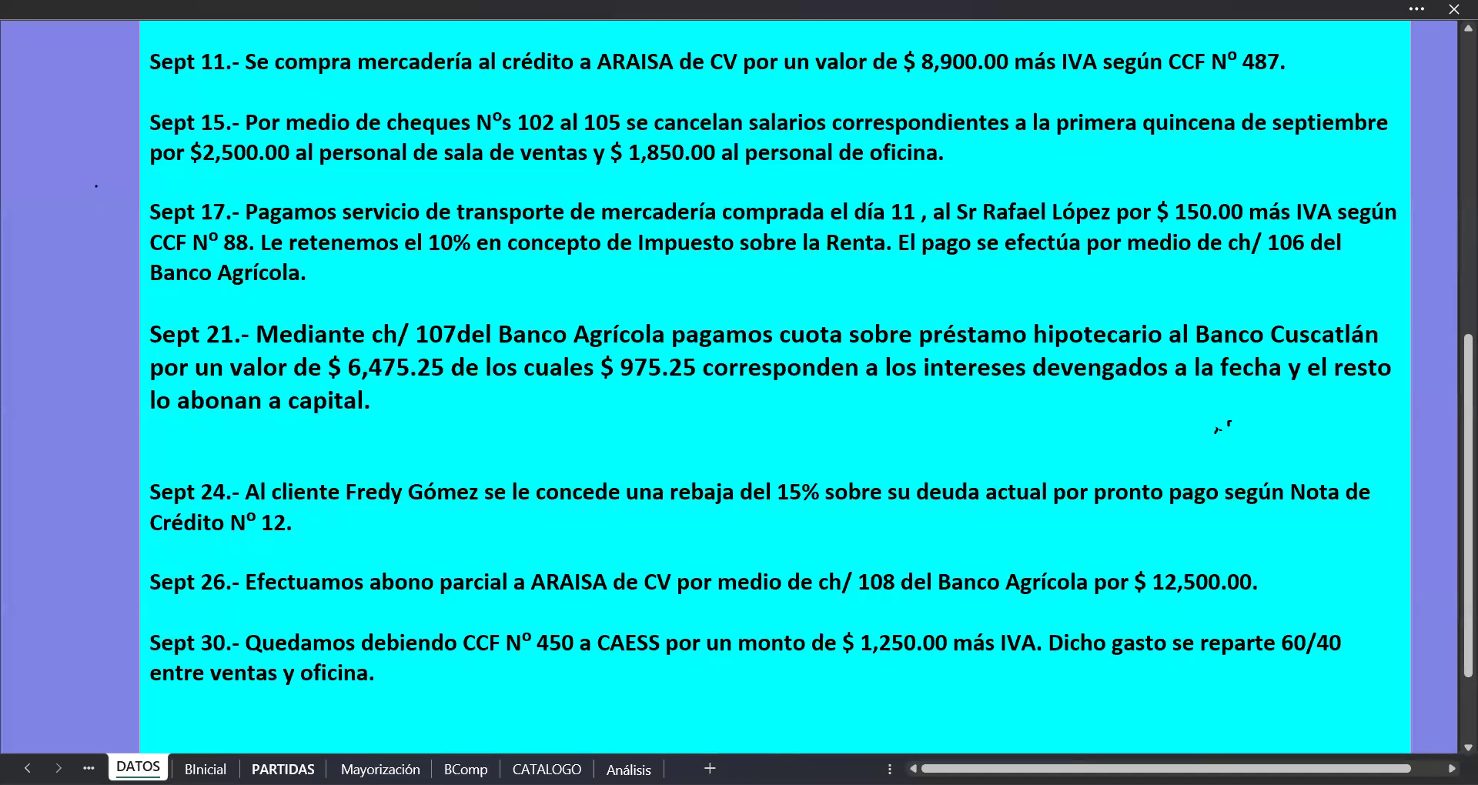
click(282, 769)
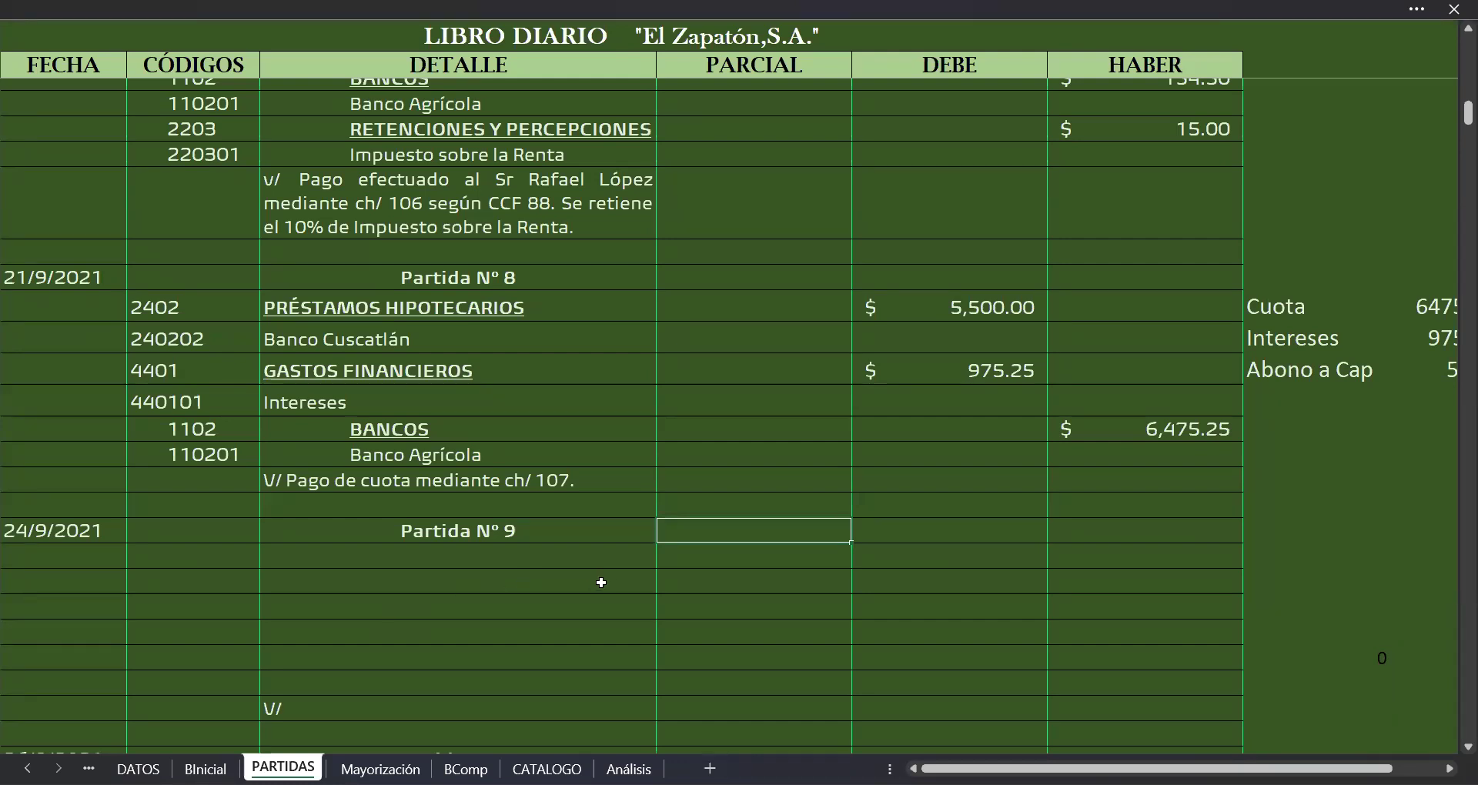
Enter account 2202 DÉBITO FISCAL - IVA with subaccount 220202 under Partida Nº 9.
click(208, 562)
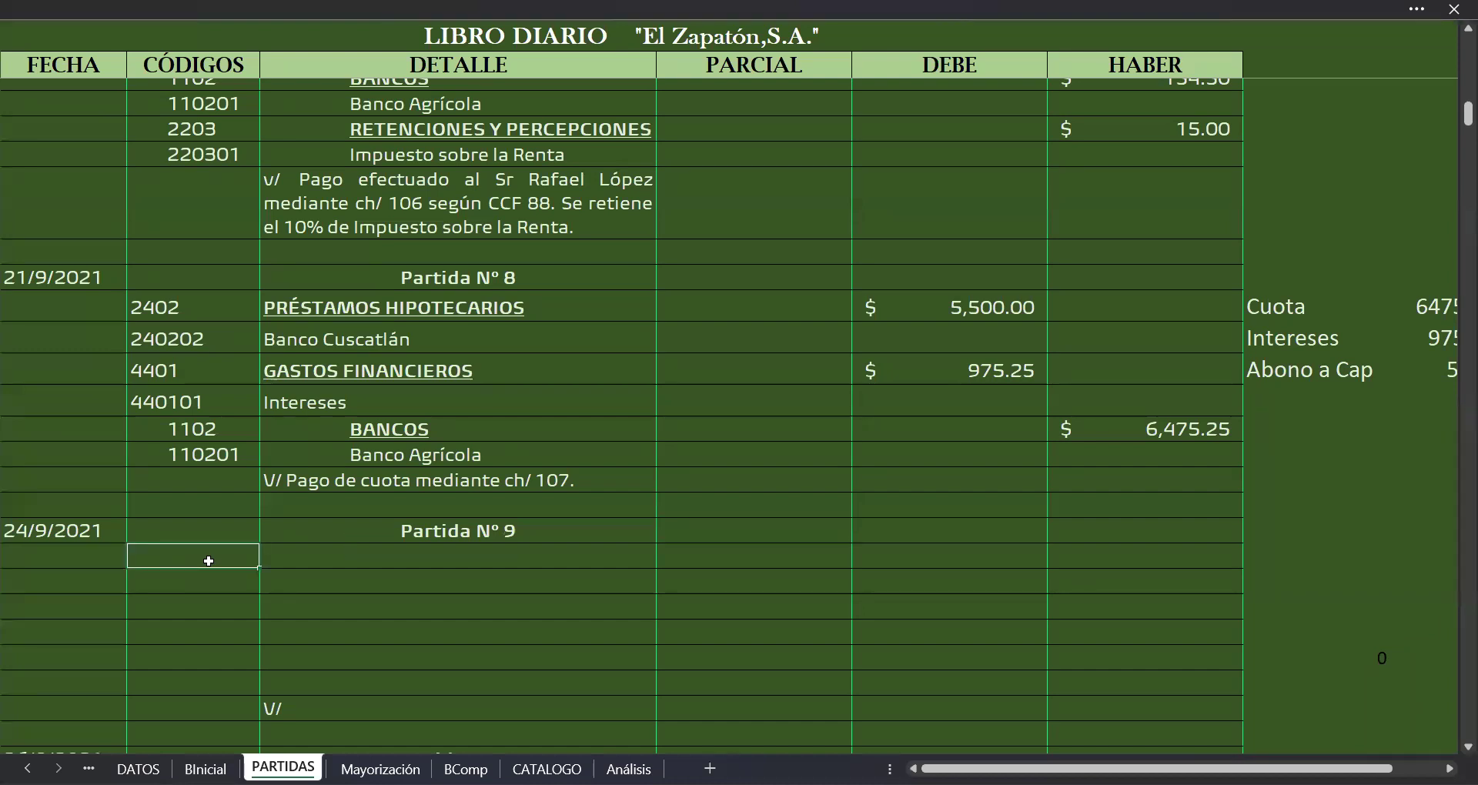
scroll(209, 562, down, 4)
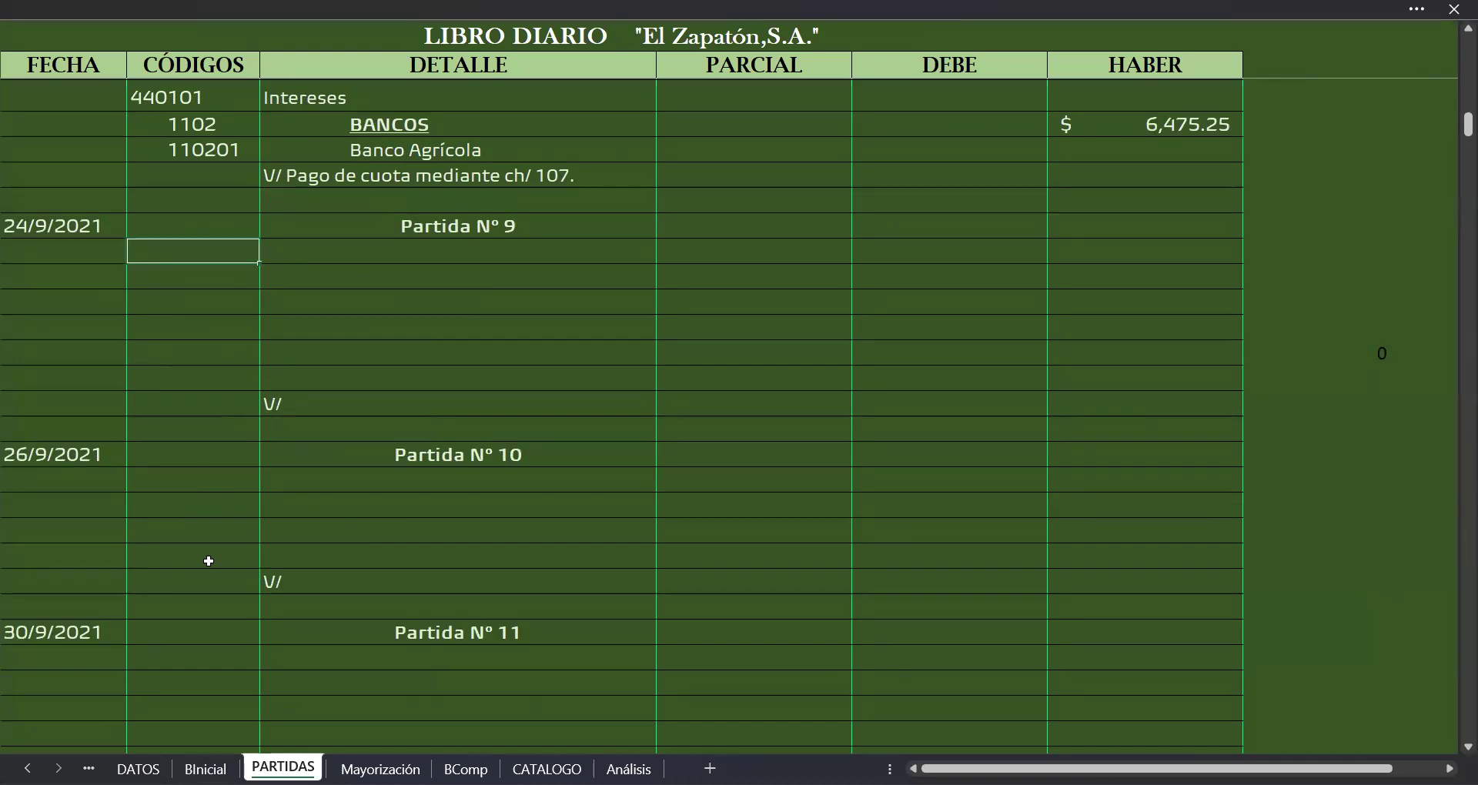
scroll(208, 561, up, 1)
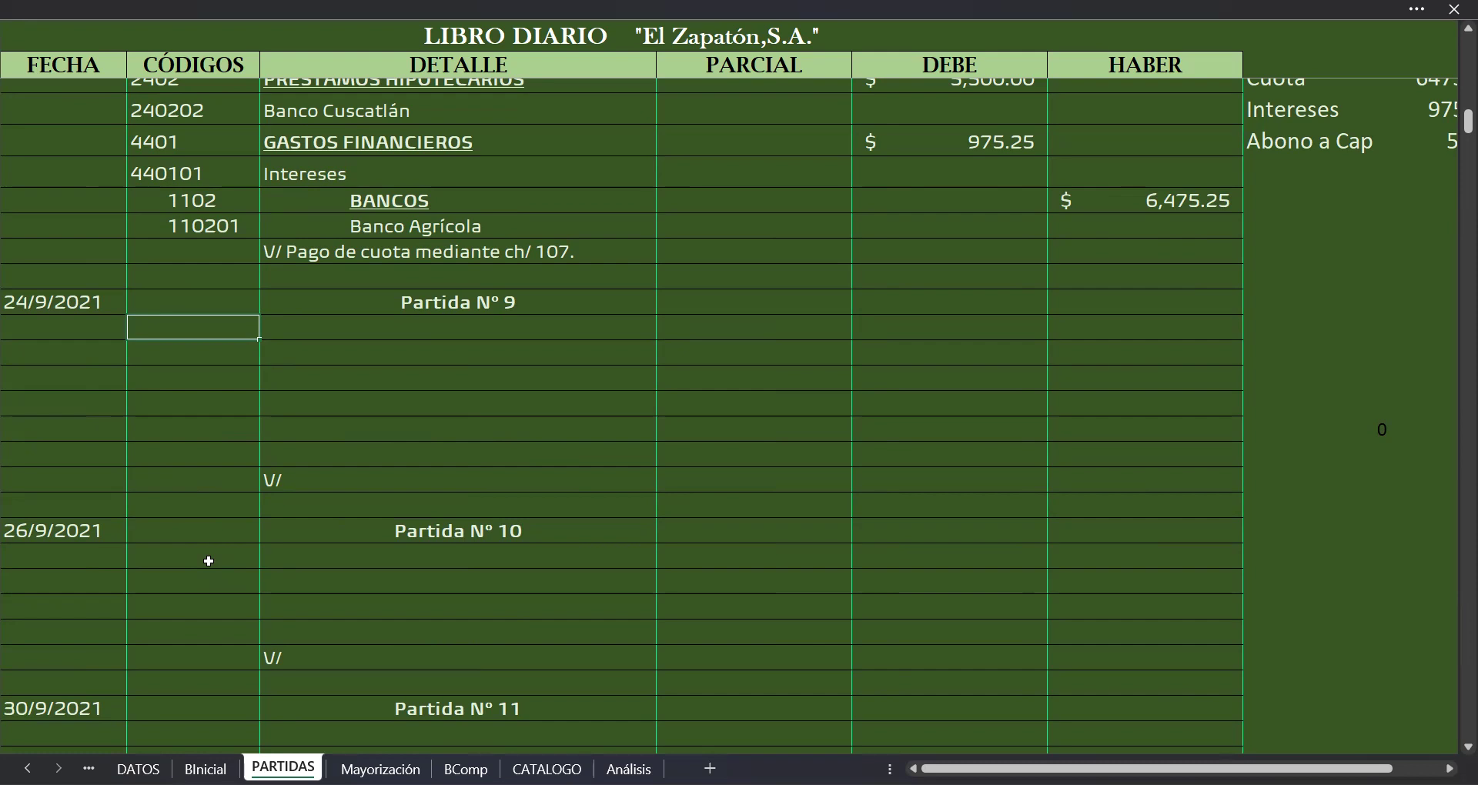
text(2202)
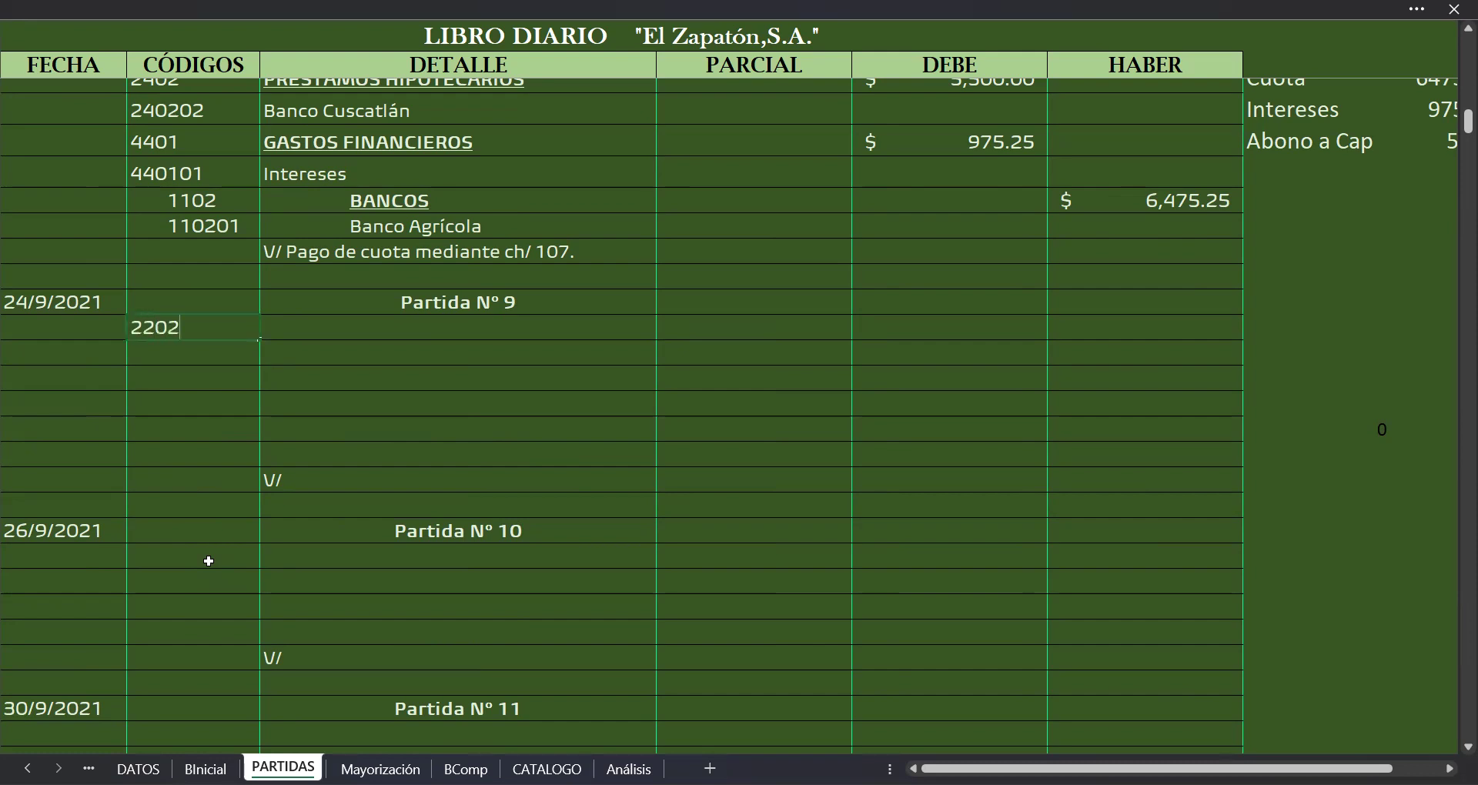
key(Return)
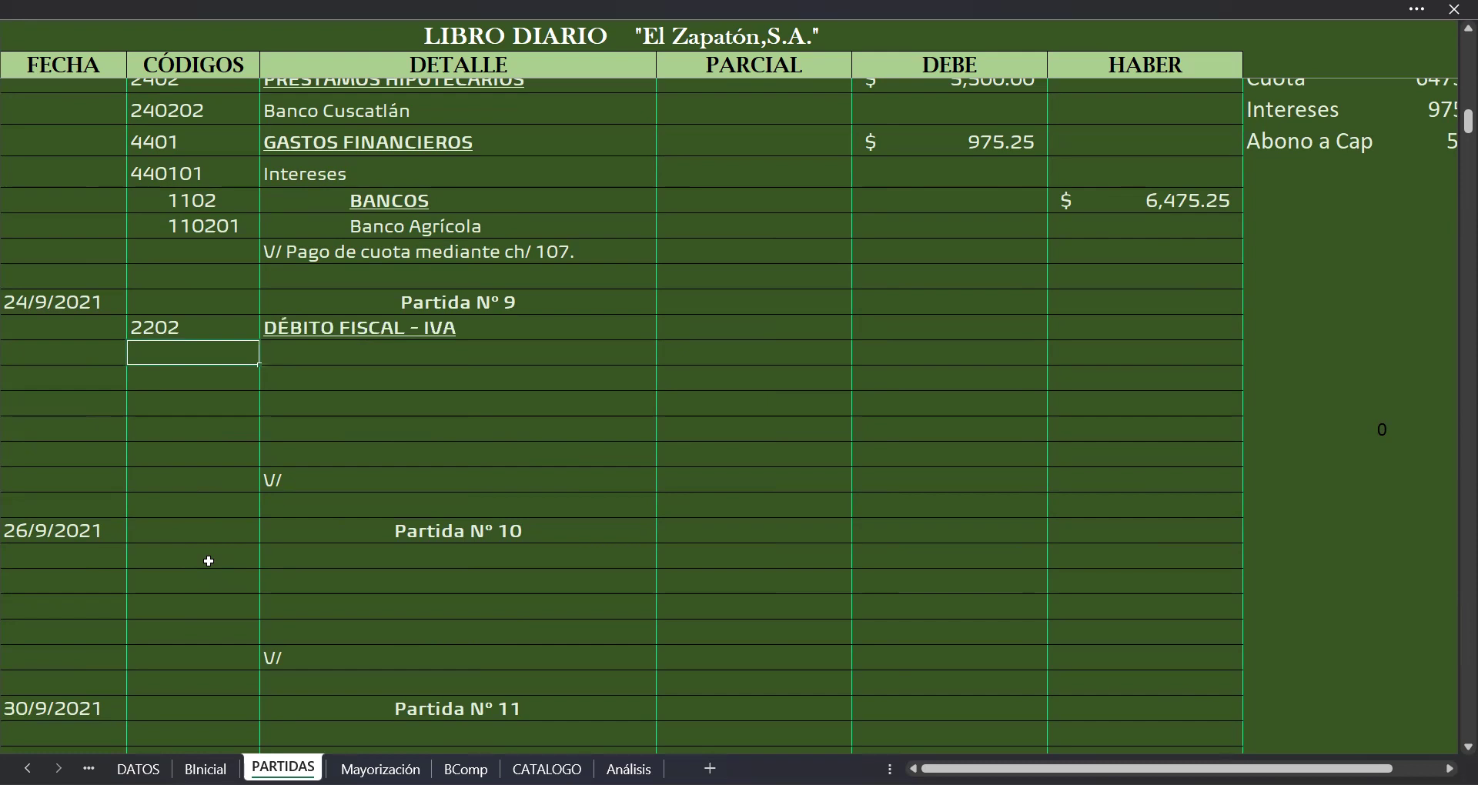
text(220201)
key(Escape)
text(220202)
key(Return)
key(Up)
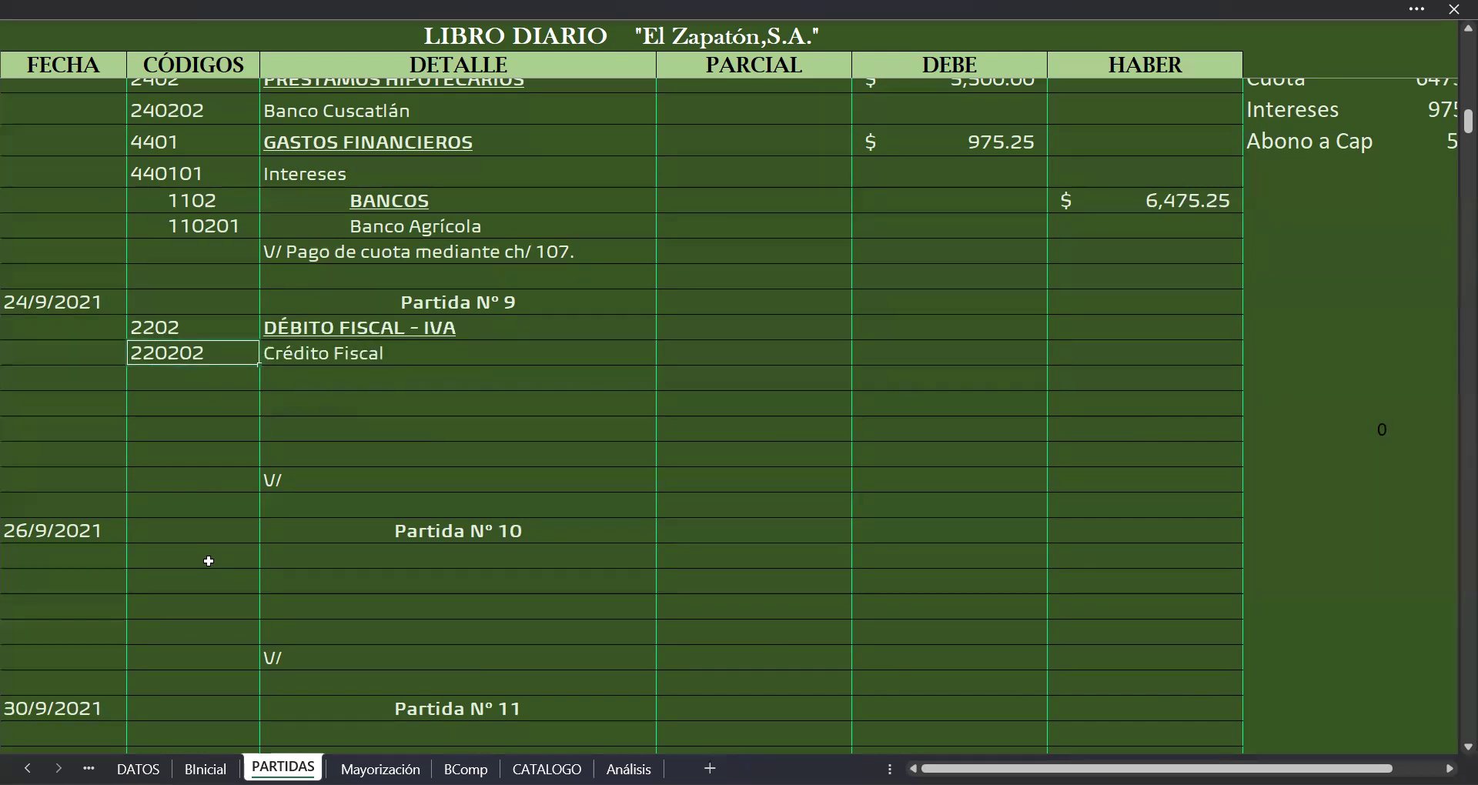
Wrap the IVA description cell onto two lines and select the next empty code cell.
click(427, 360)
click(259, 7)
click(485, 101)
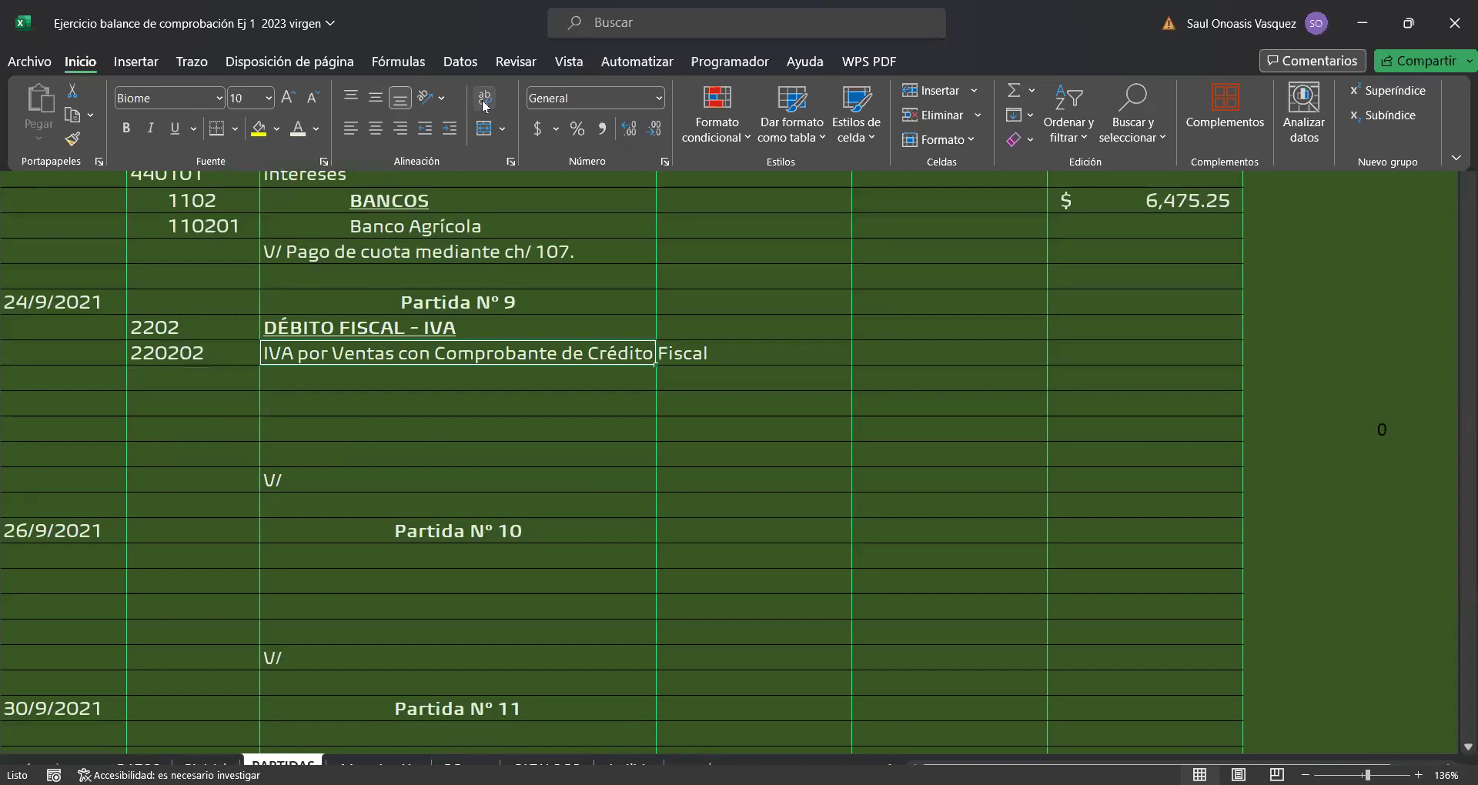
click(485, 106)
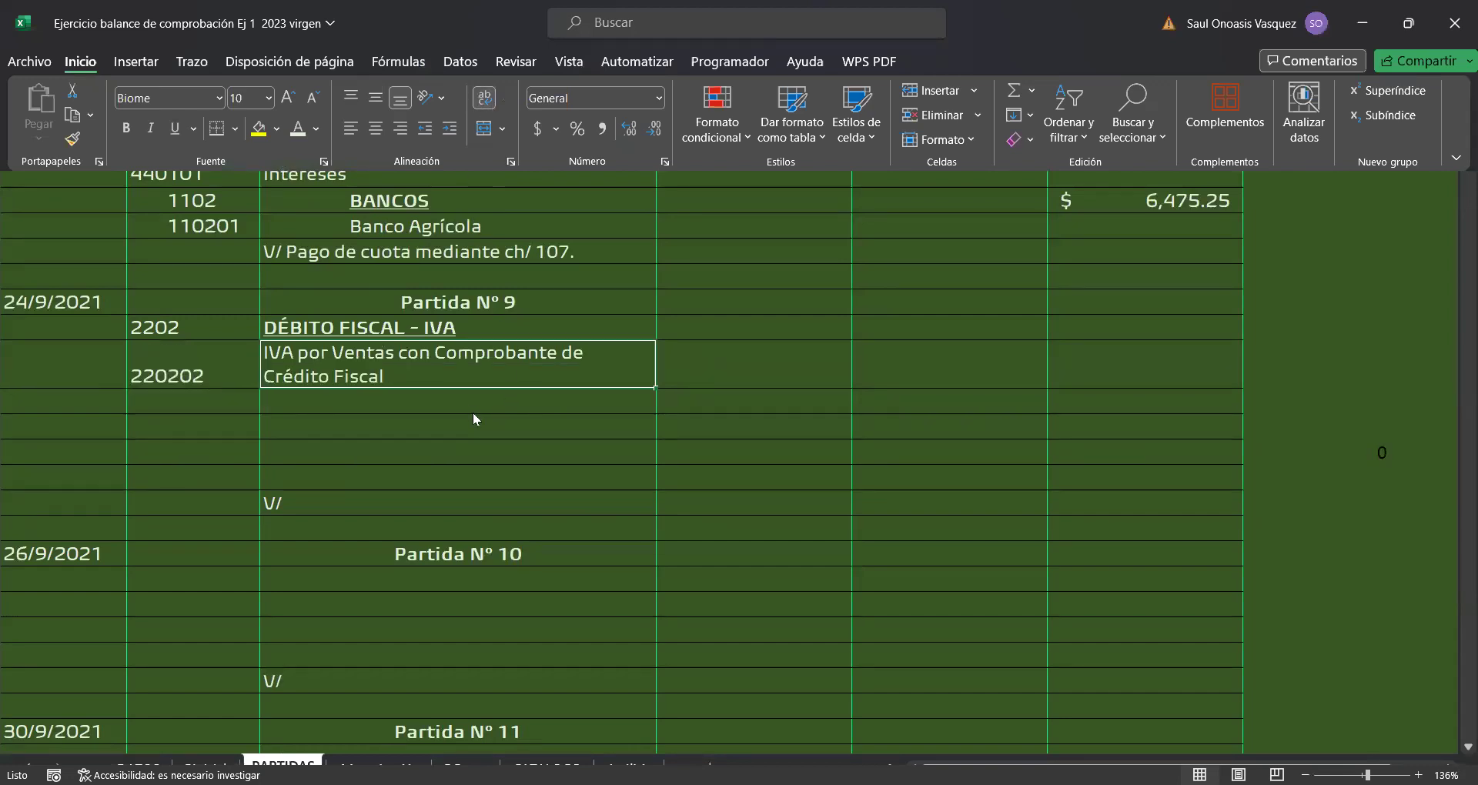
click(704, 402)
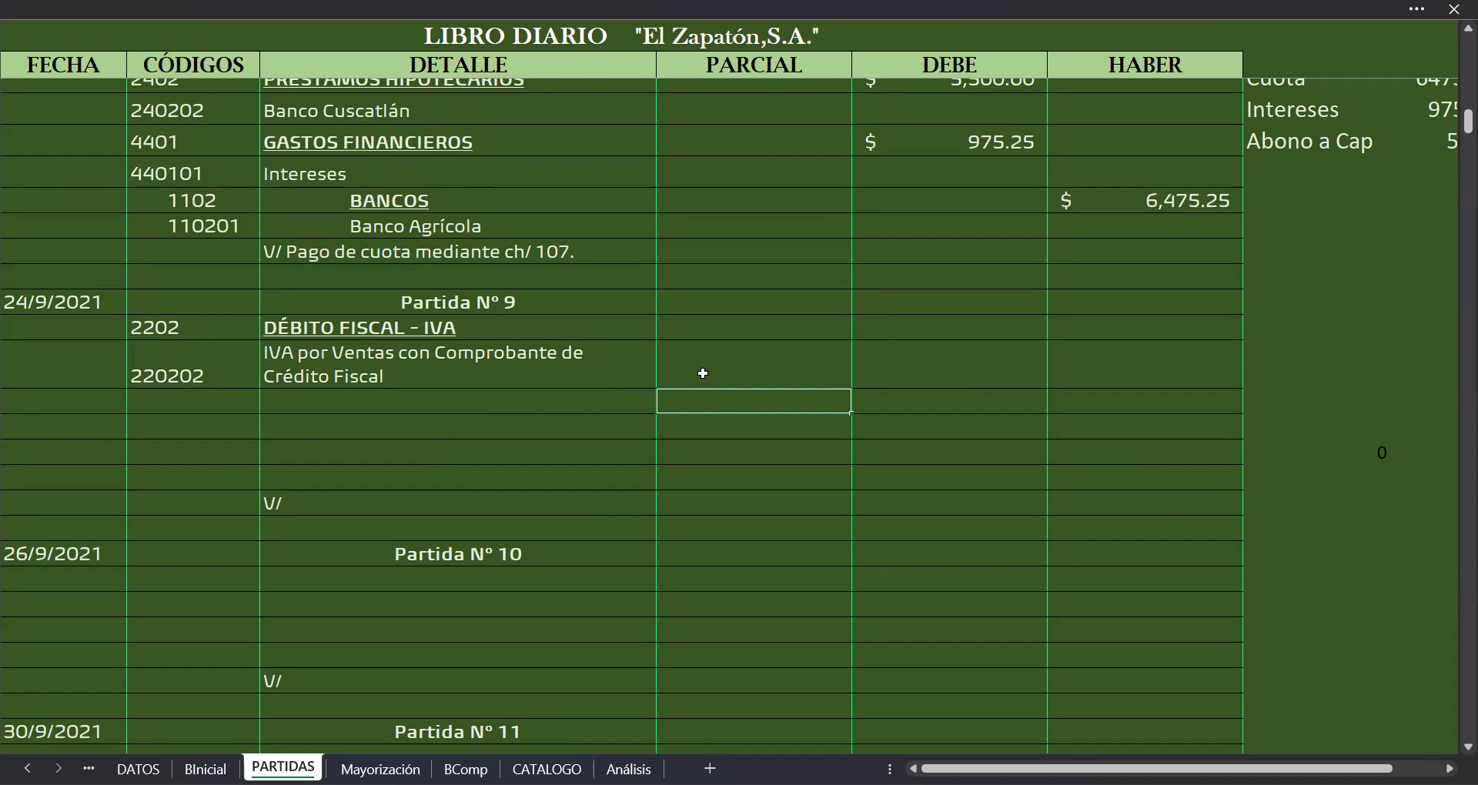
click(230, 402)
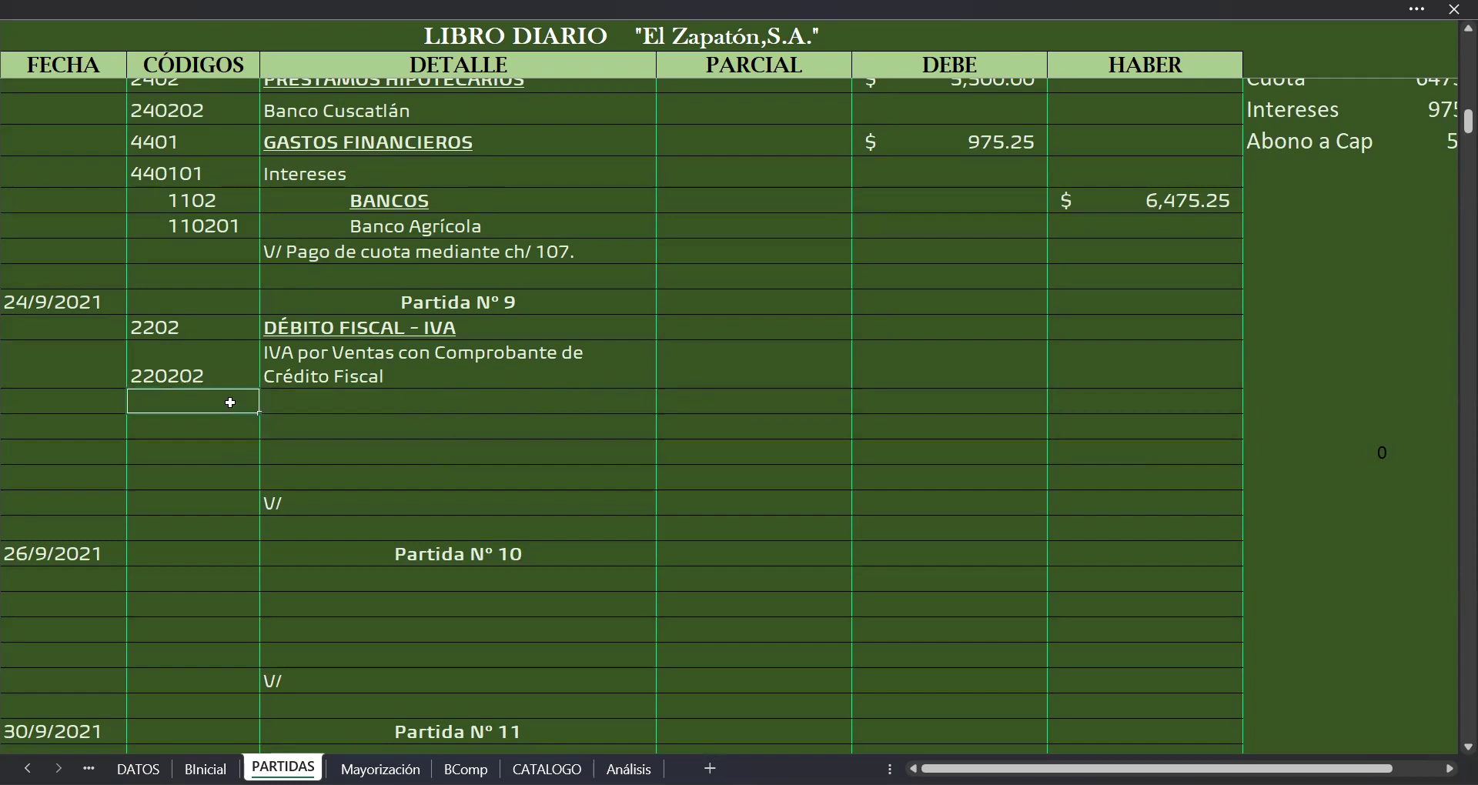
Scroll the CATALOGO sheet down to 5101 VENTAS and 5102-R REBAJAS SOBRE VENTAS.
click(546, 769)
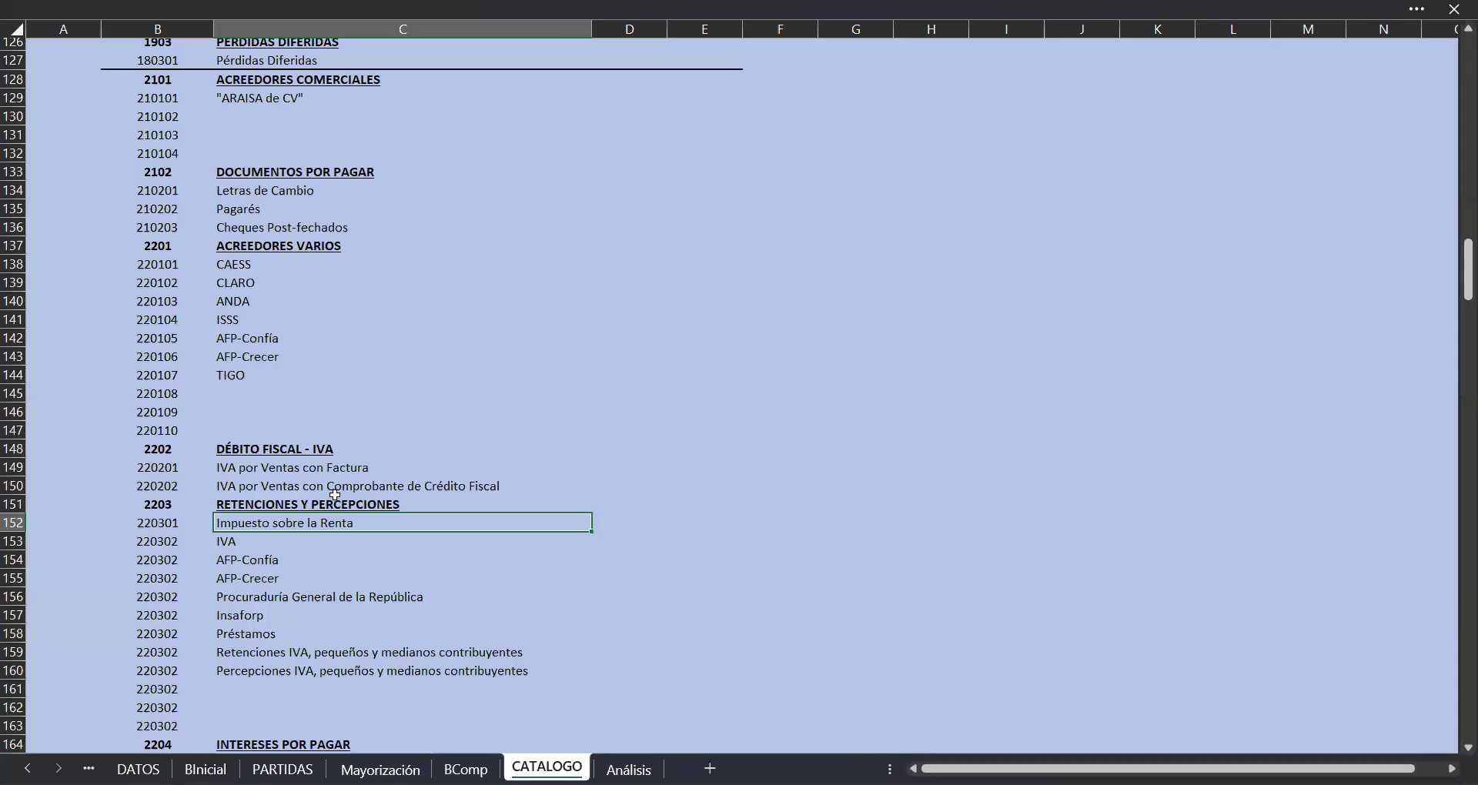
scroll(335, 494, down, 4)
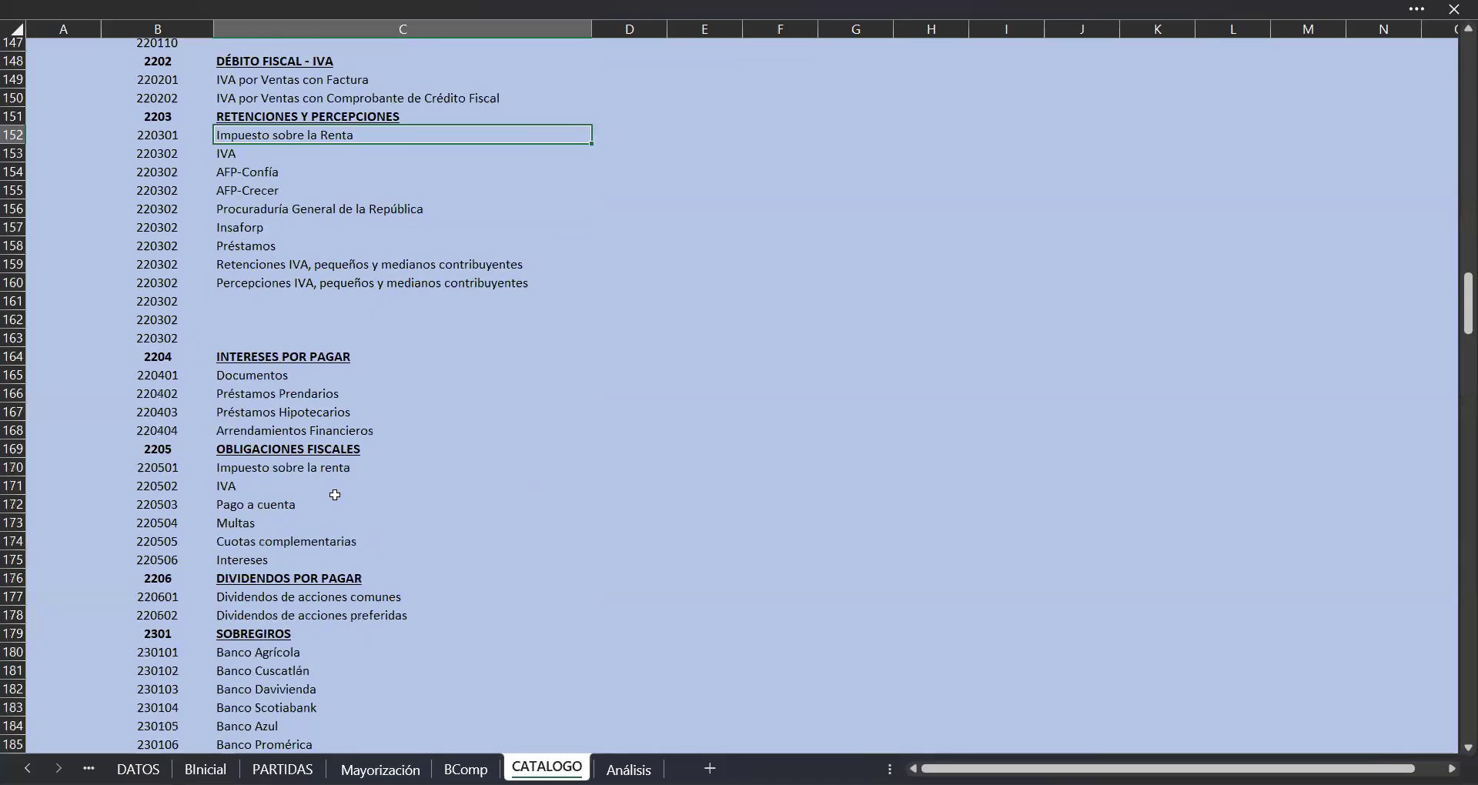
scroll(335, 494, down, 9)
scroll(335, 495, down, 17)
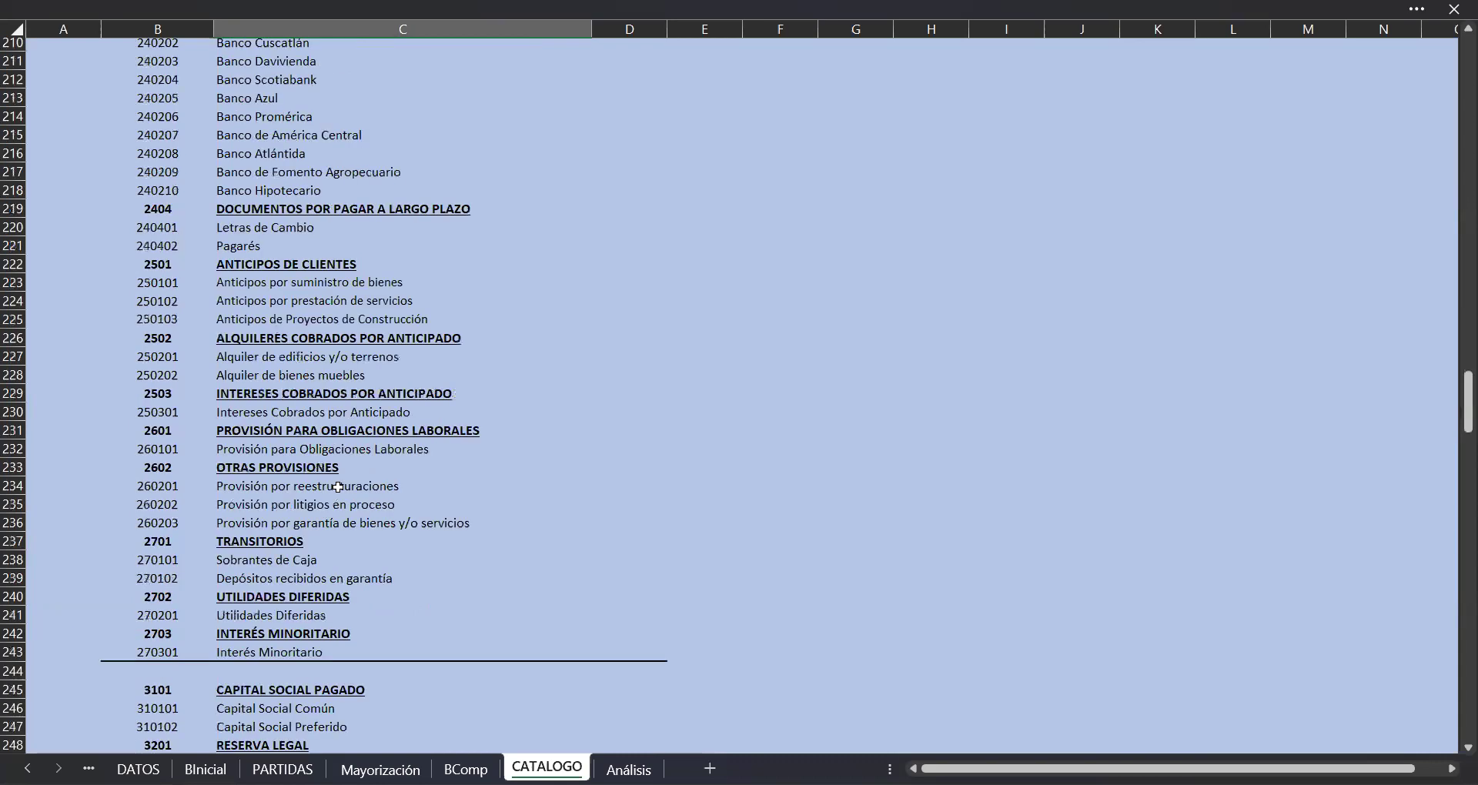
scroll(338, 487, down, 20)
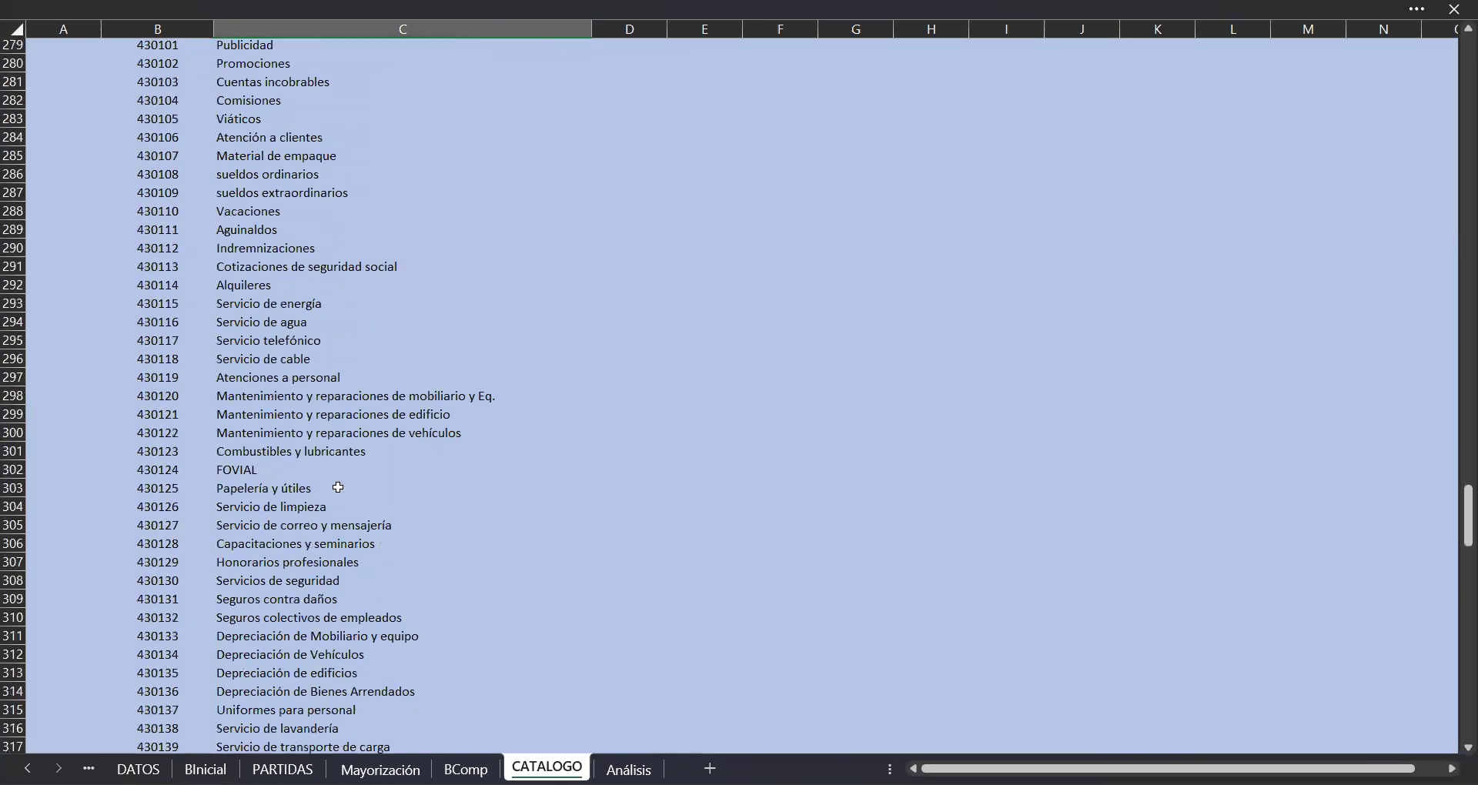
scroll(338, 487, down, 6)
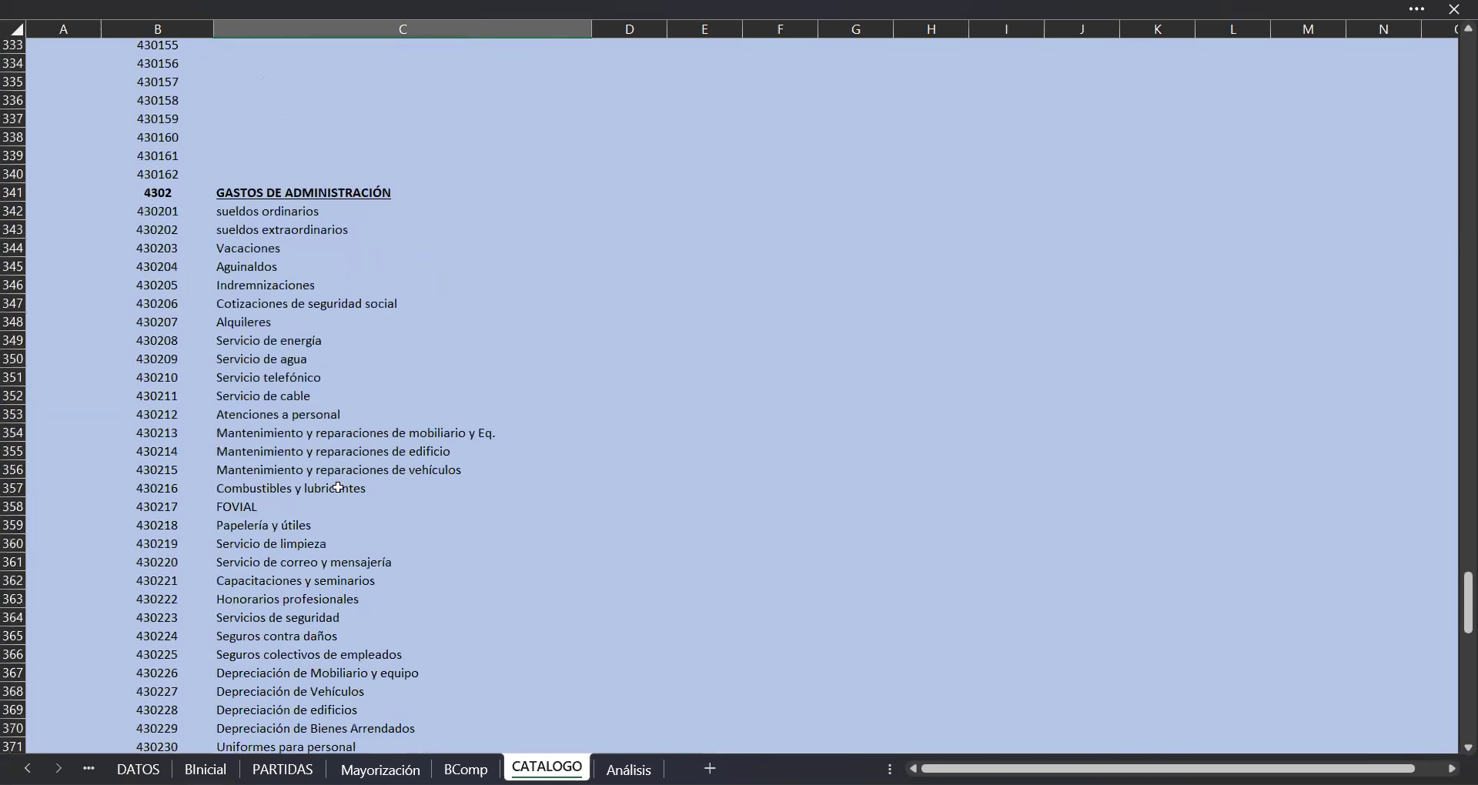
scroll(338, 487, down, 11)
scroll(338, 487, down, 9)
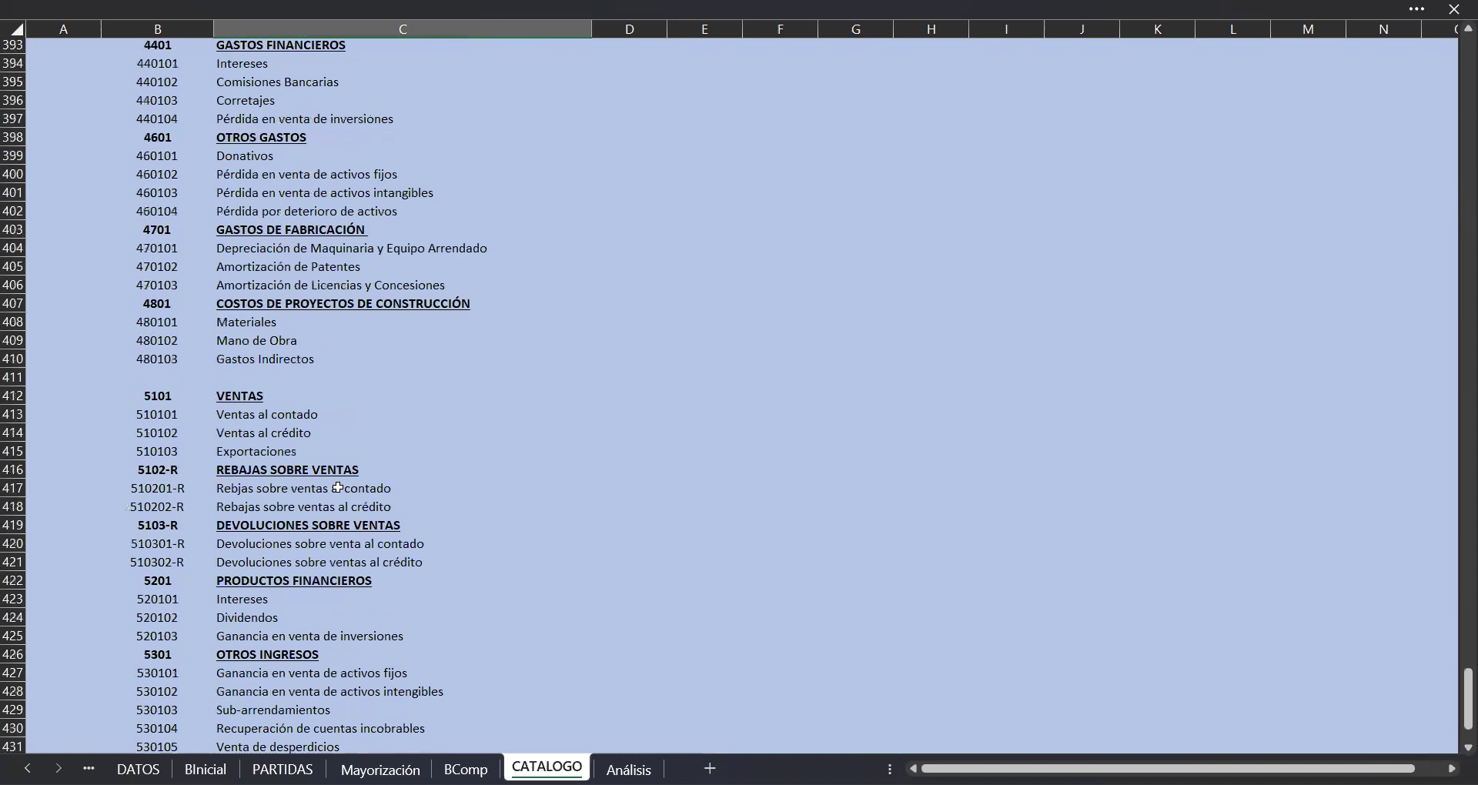
scroll(338, 487, down, 1)
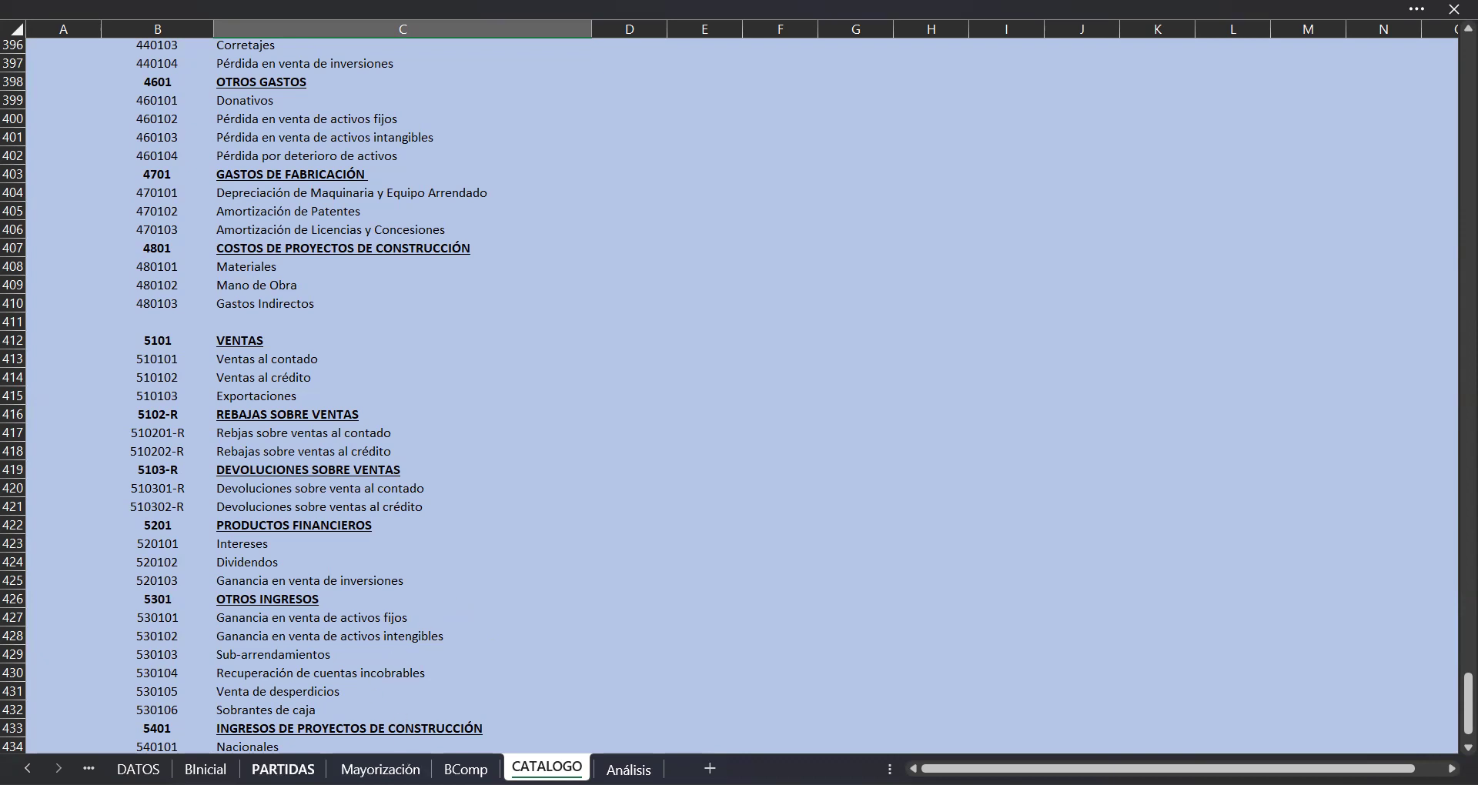
Enter codes 5102-R, 510202-R, 1201 and 120101 in Partida Nº 9, then open Mayorización.
click(282, 769)
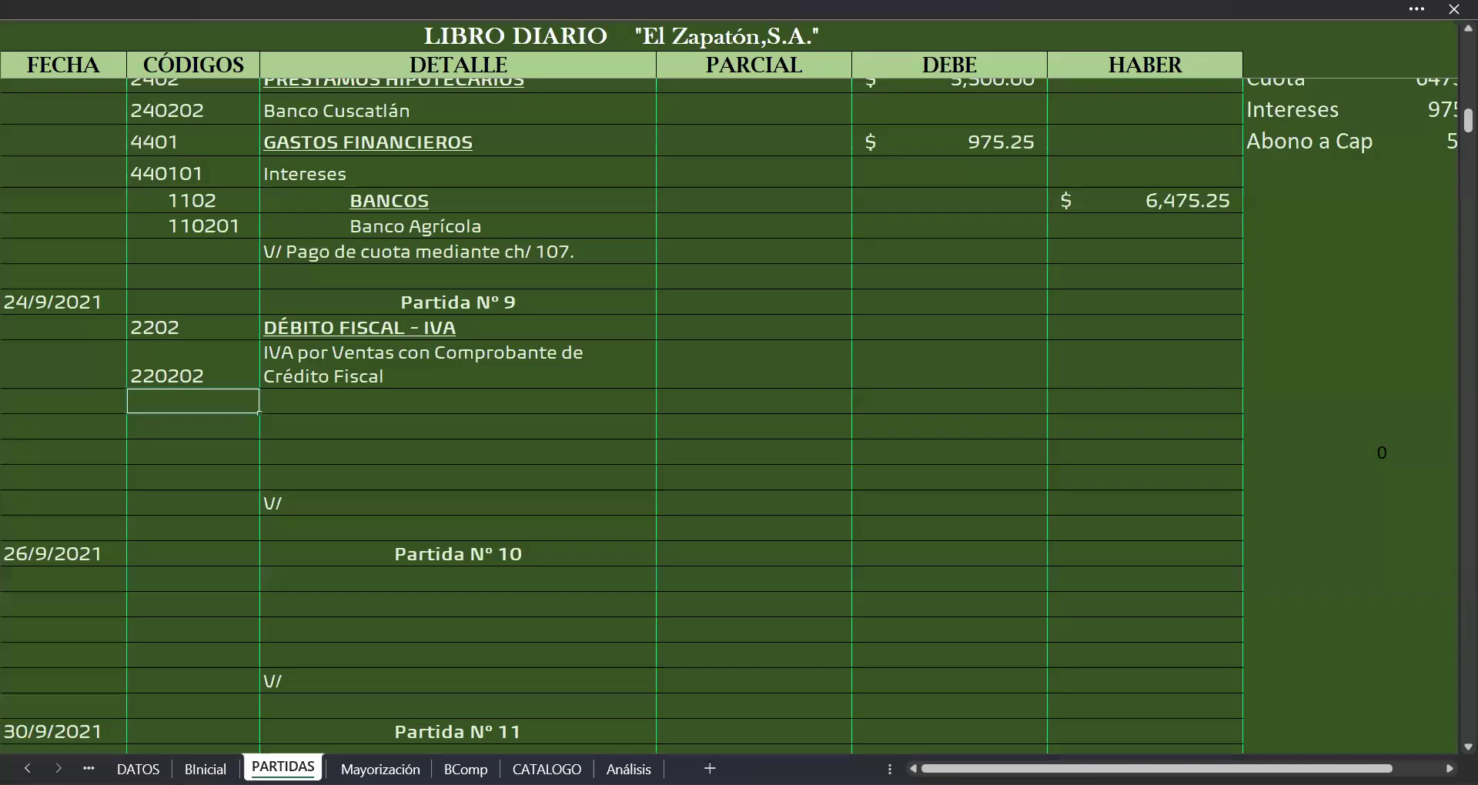
text(5102)
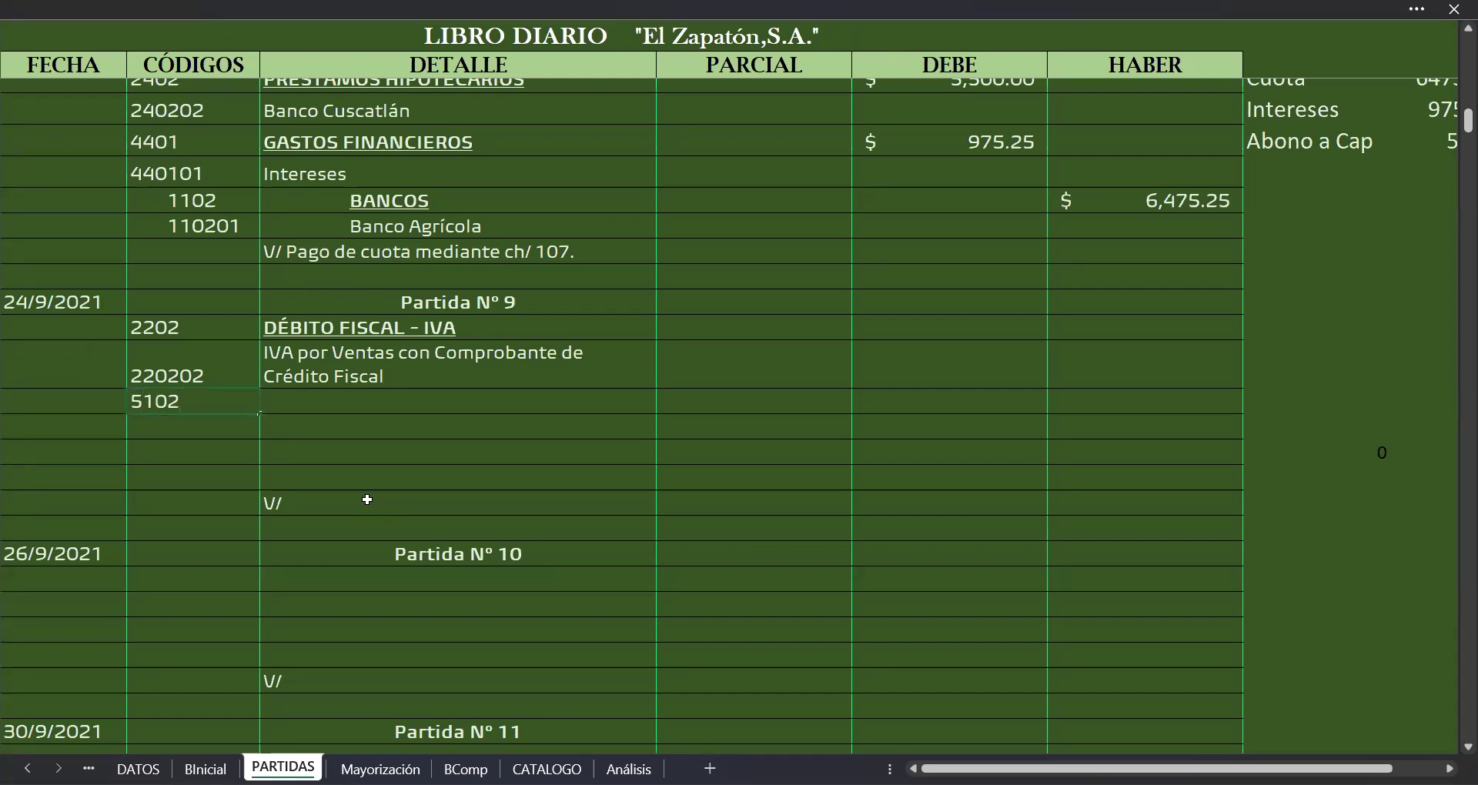
text(-R)
key(Return)
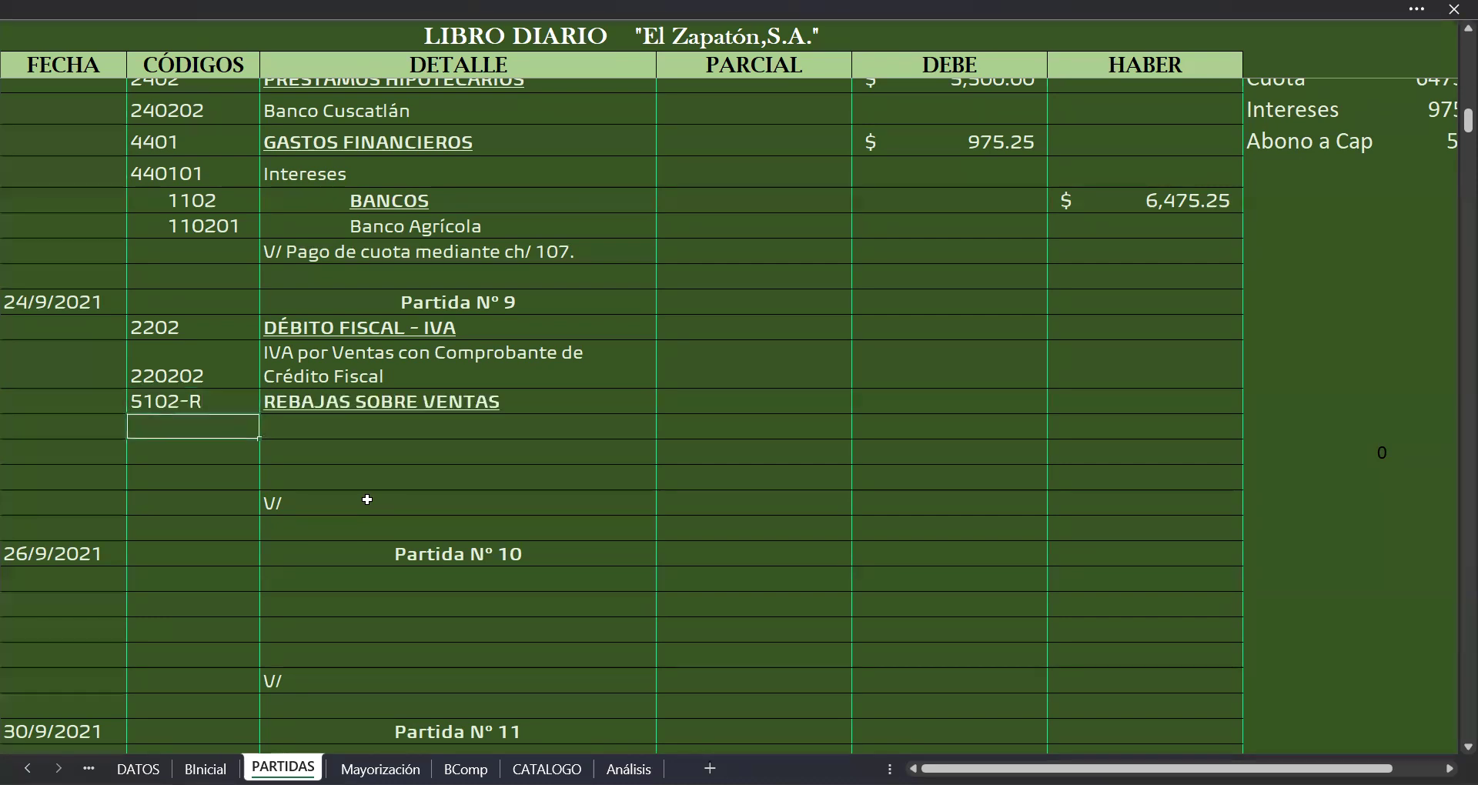
text(510202-R)
key(Return)
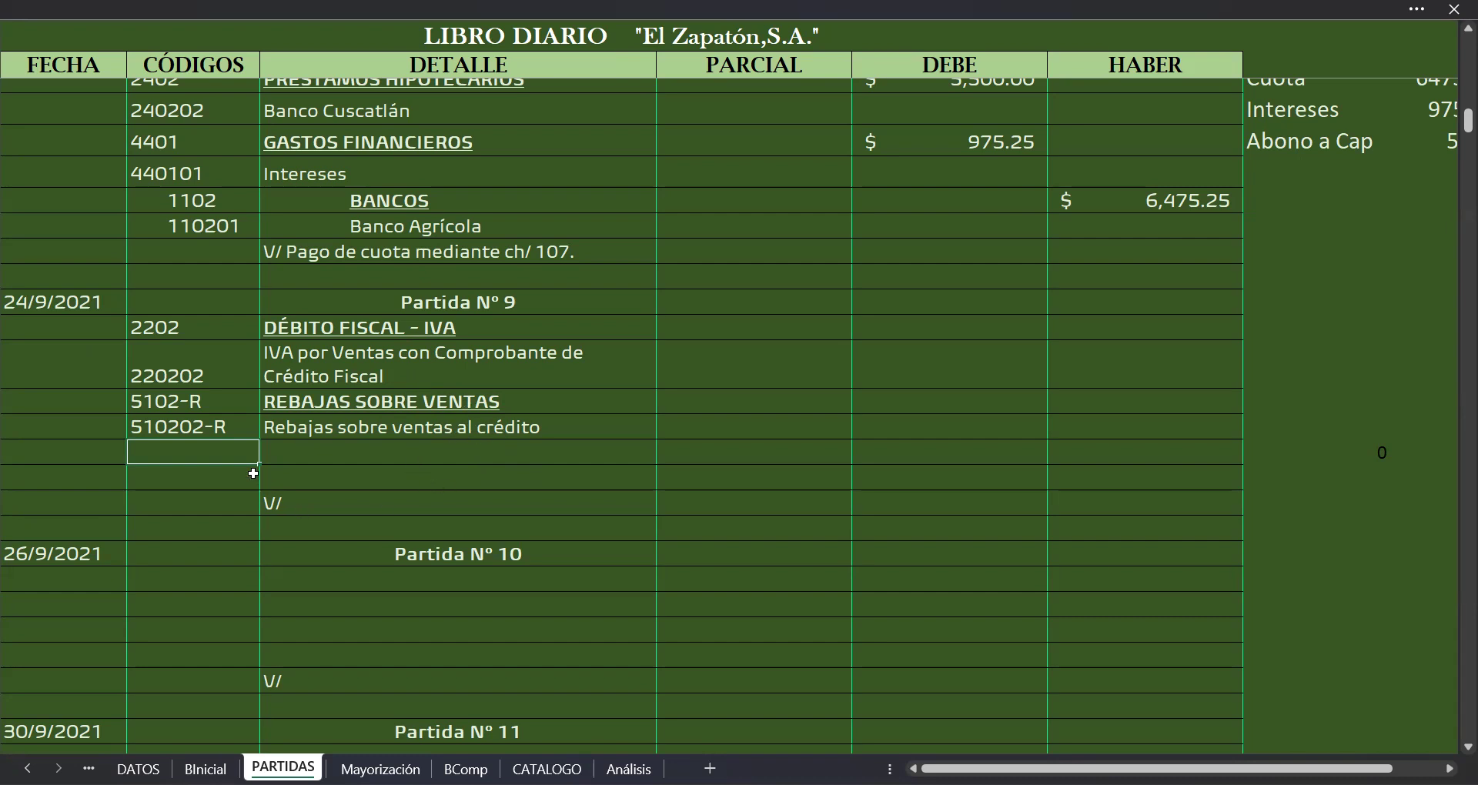
text(1201)
key(Return)
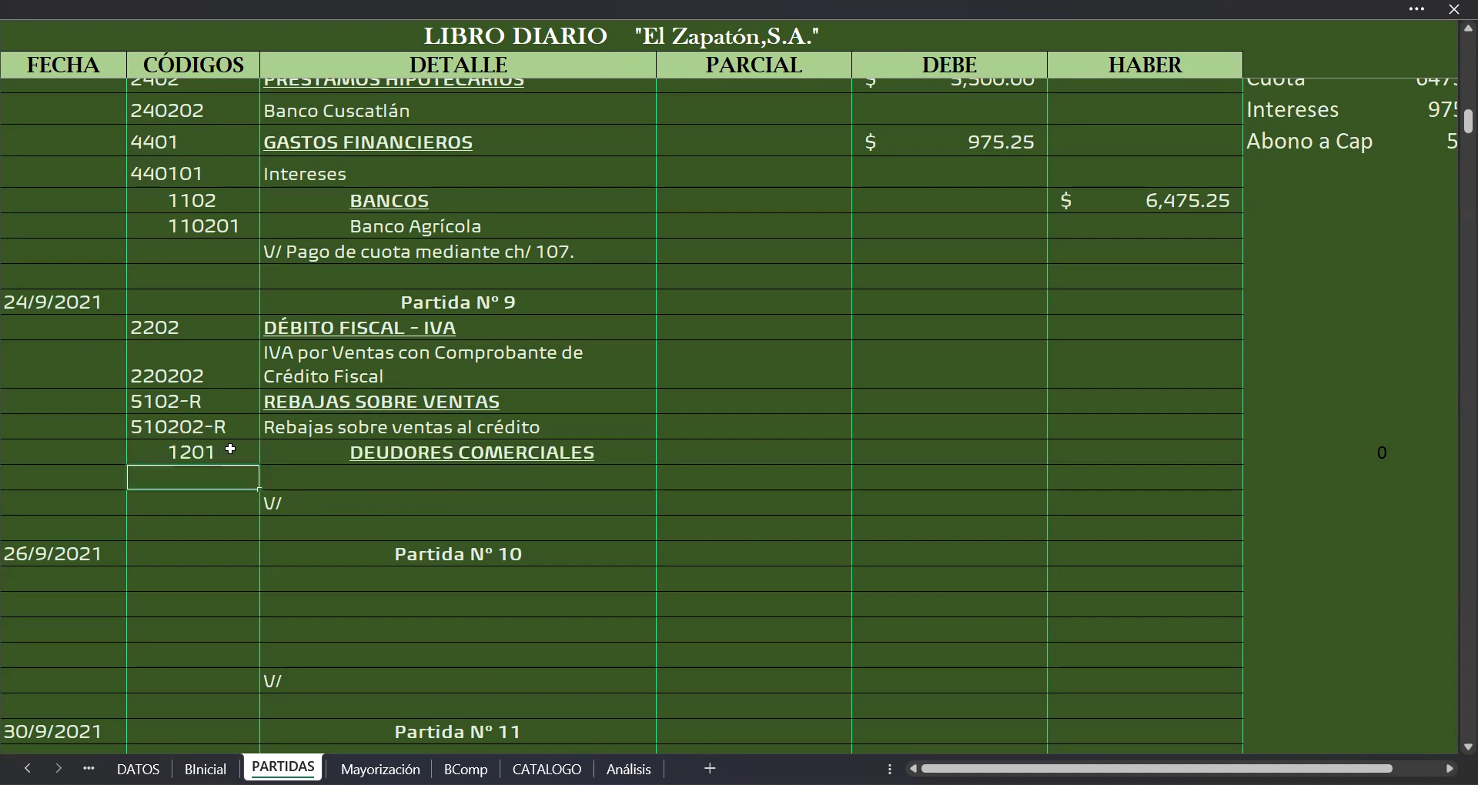
text(120101)
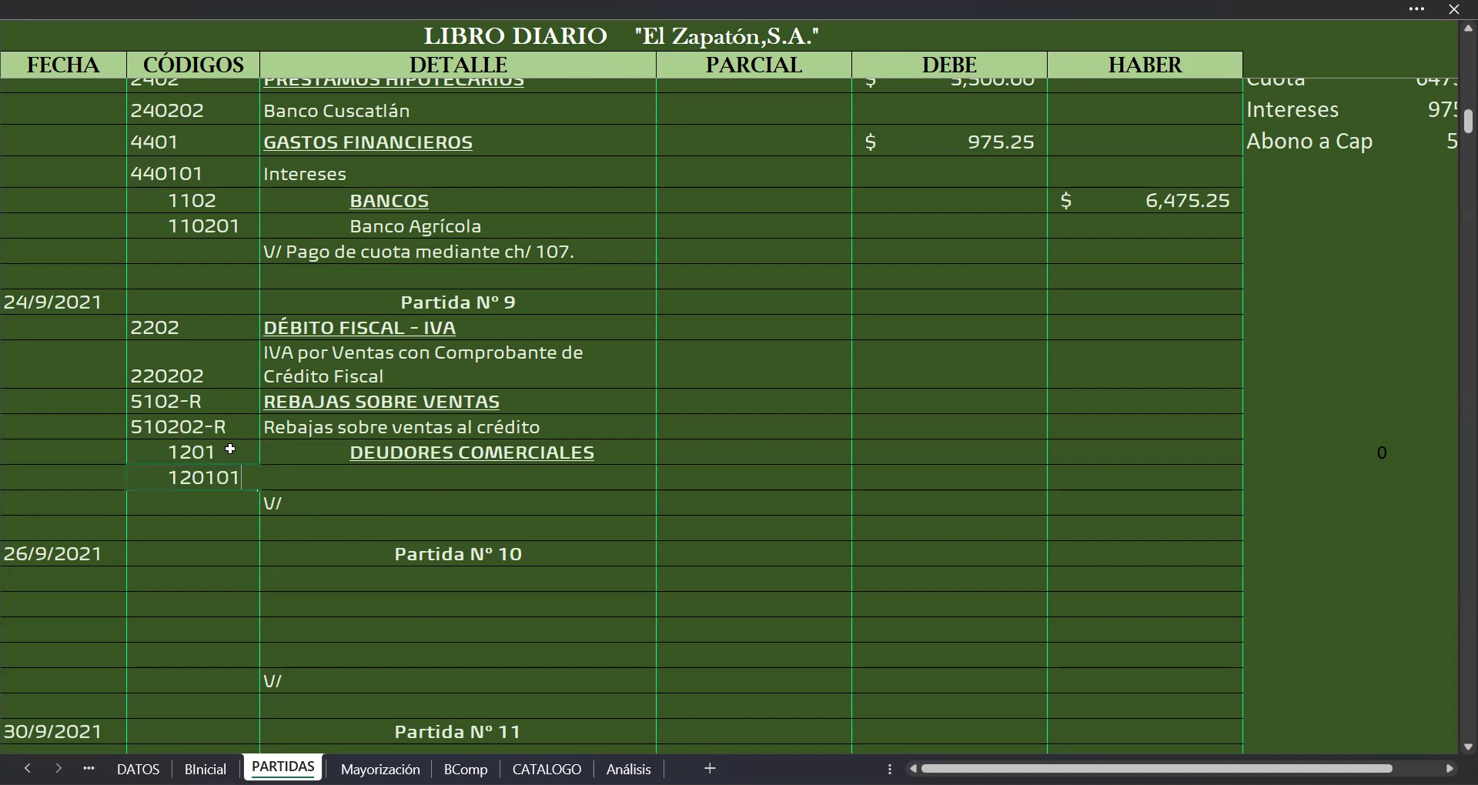
key(Return)
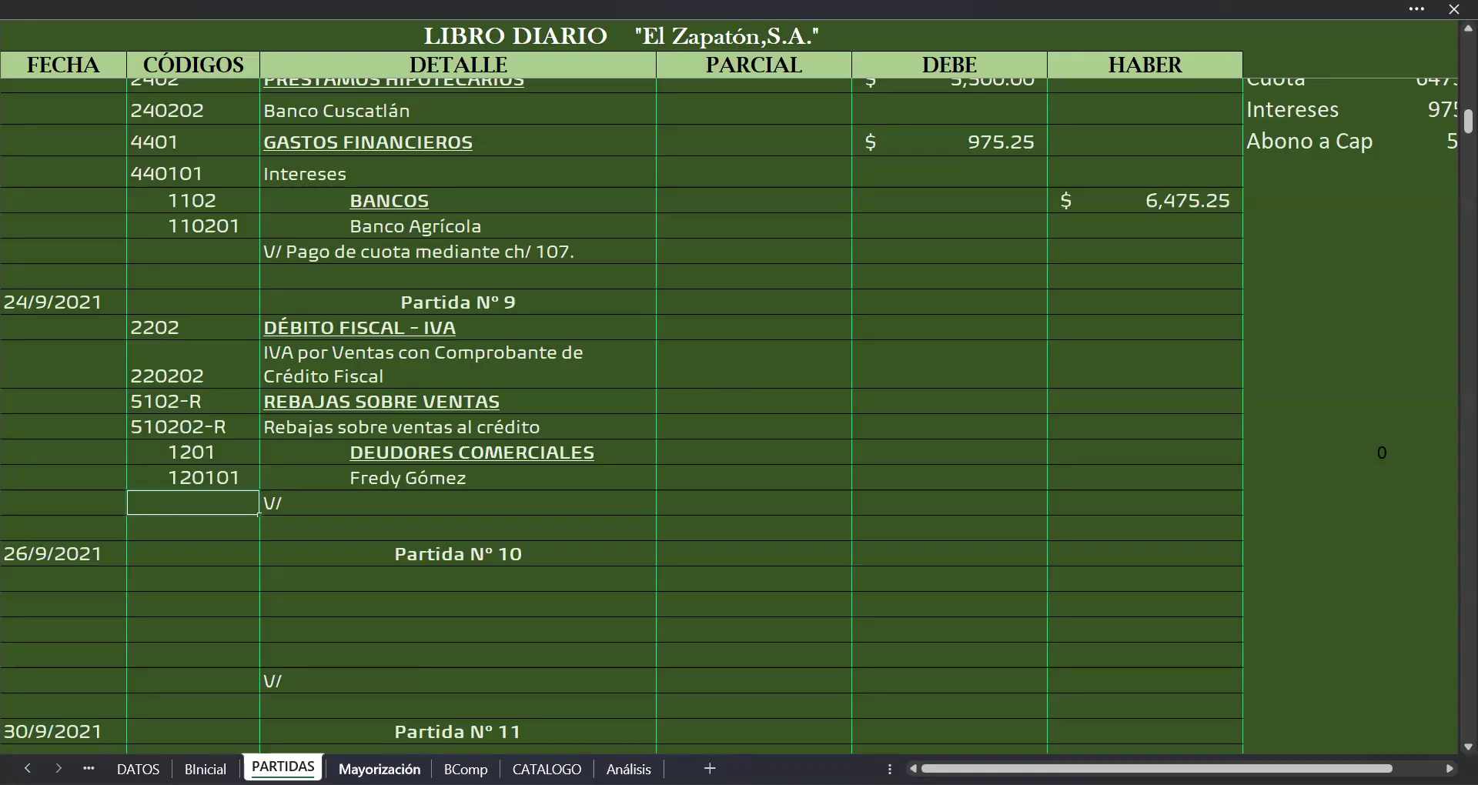
click(380, 769)
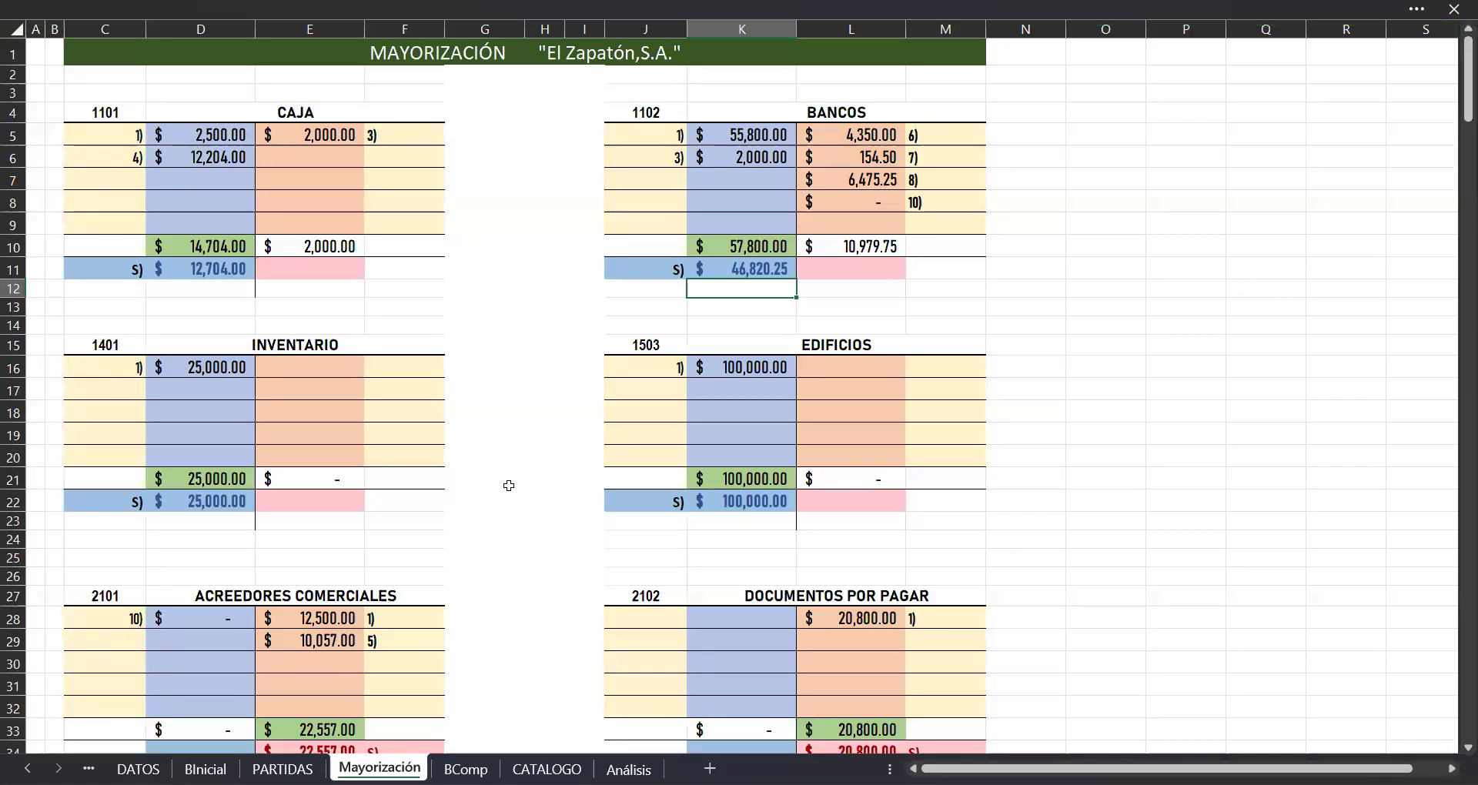
Check the 12,204.00 DEUDORES COMERCIALES balance in D58 on Mayorización, then return to PARTIDAS.
scroll(509, 486, down, 2)
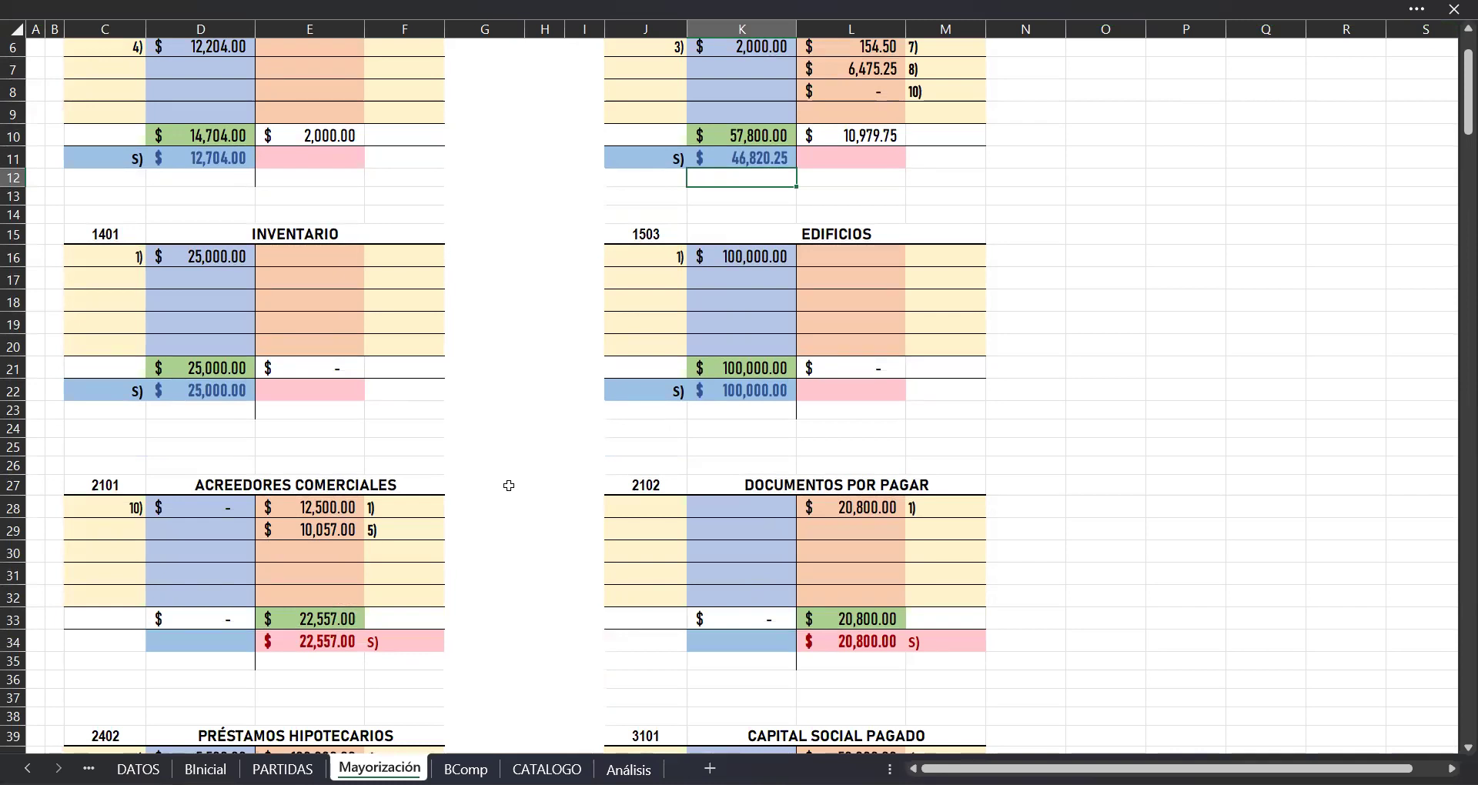
scroll(509, 485, down, 1)
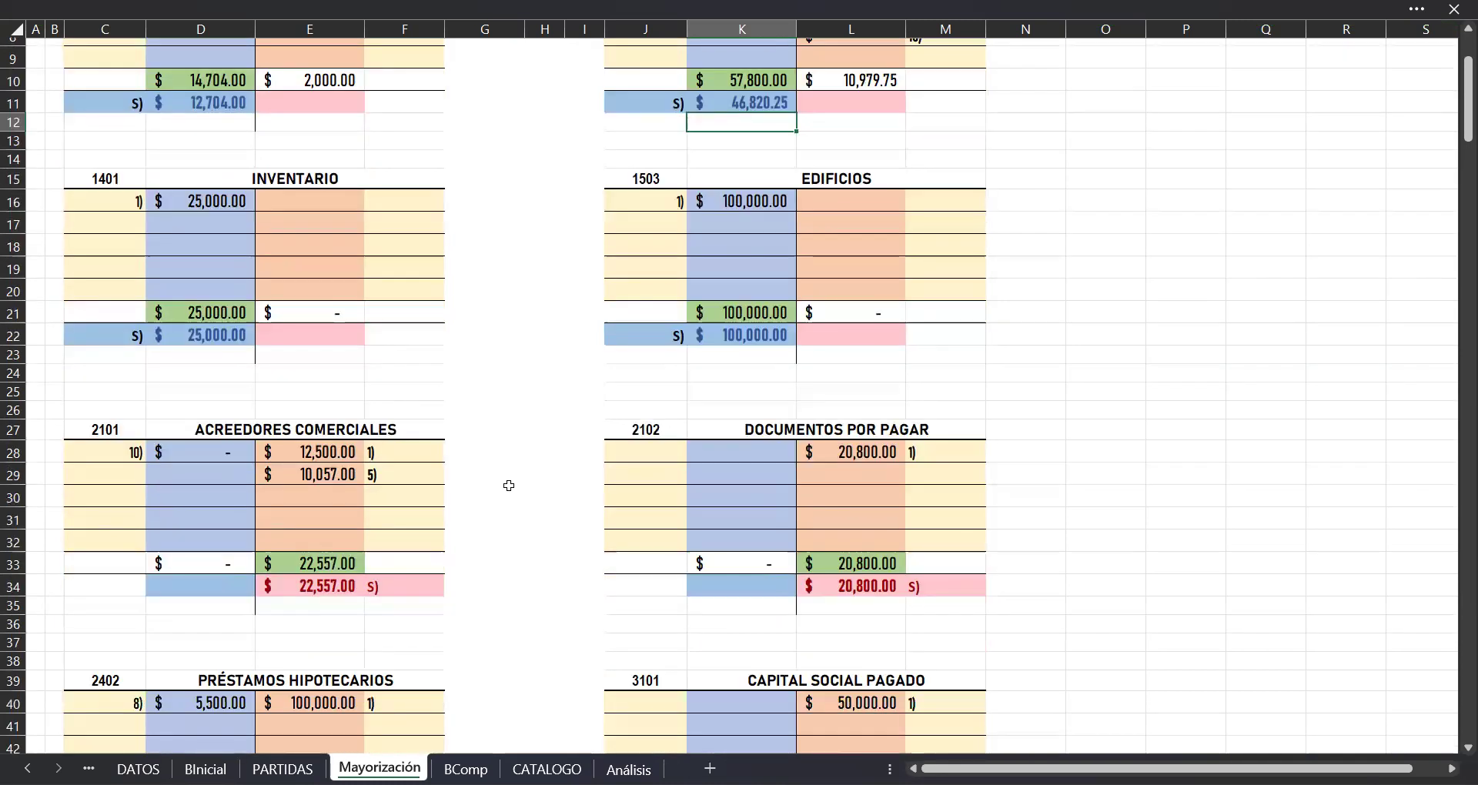
scroll(509, 486, down, 7)
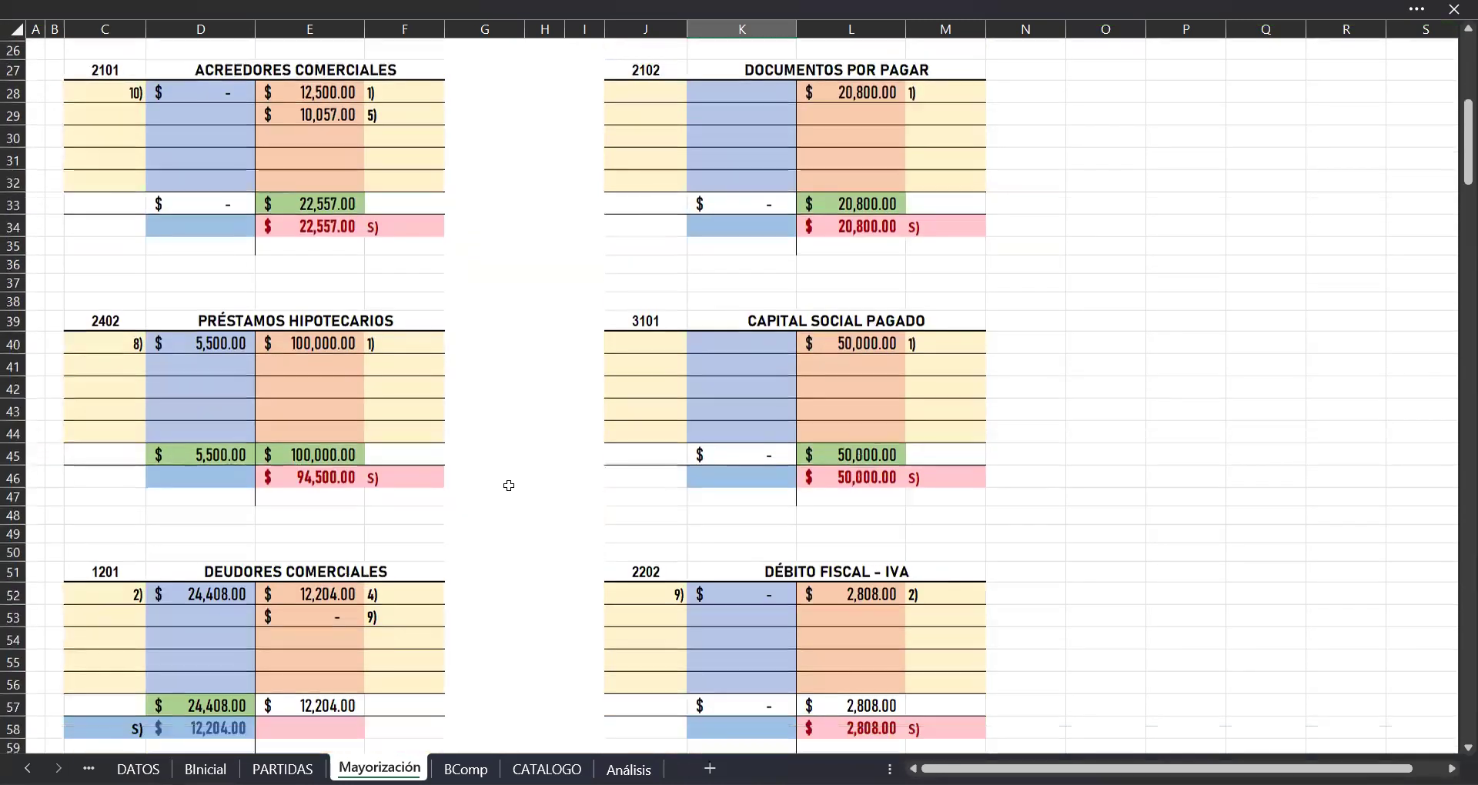
scroll(508, 486, down, 2)
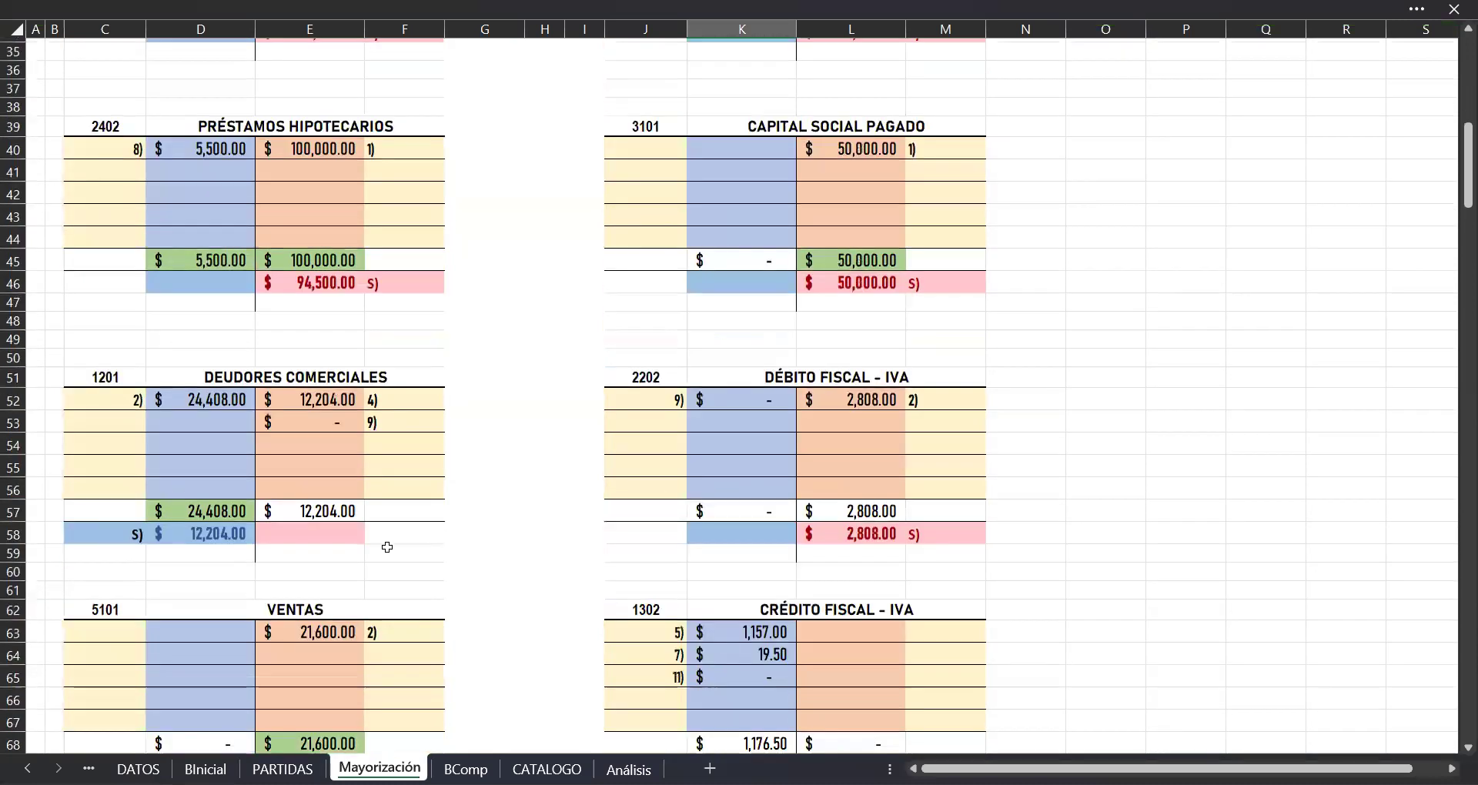
click(238, 527)
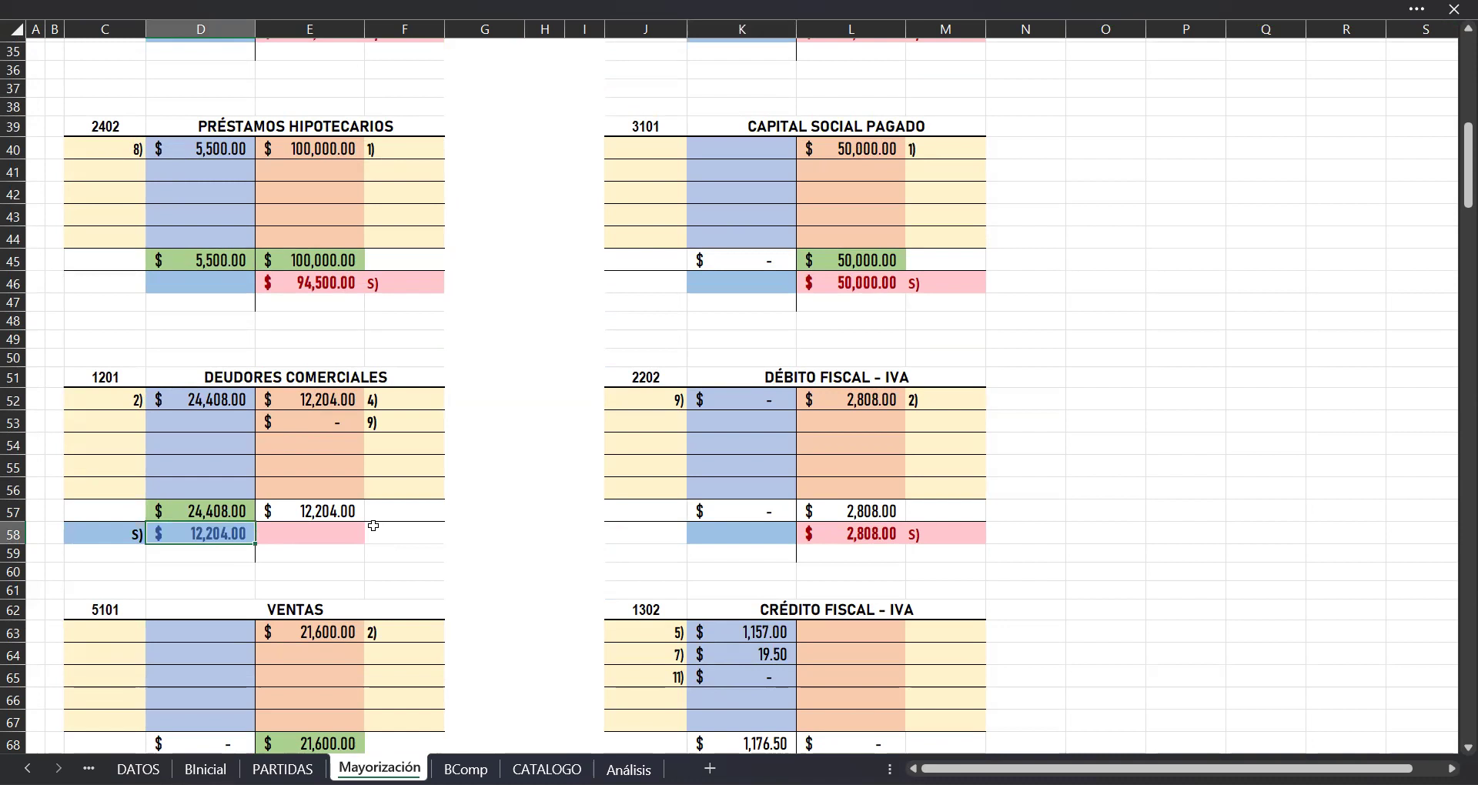
click(233, 570)
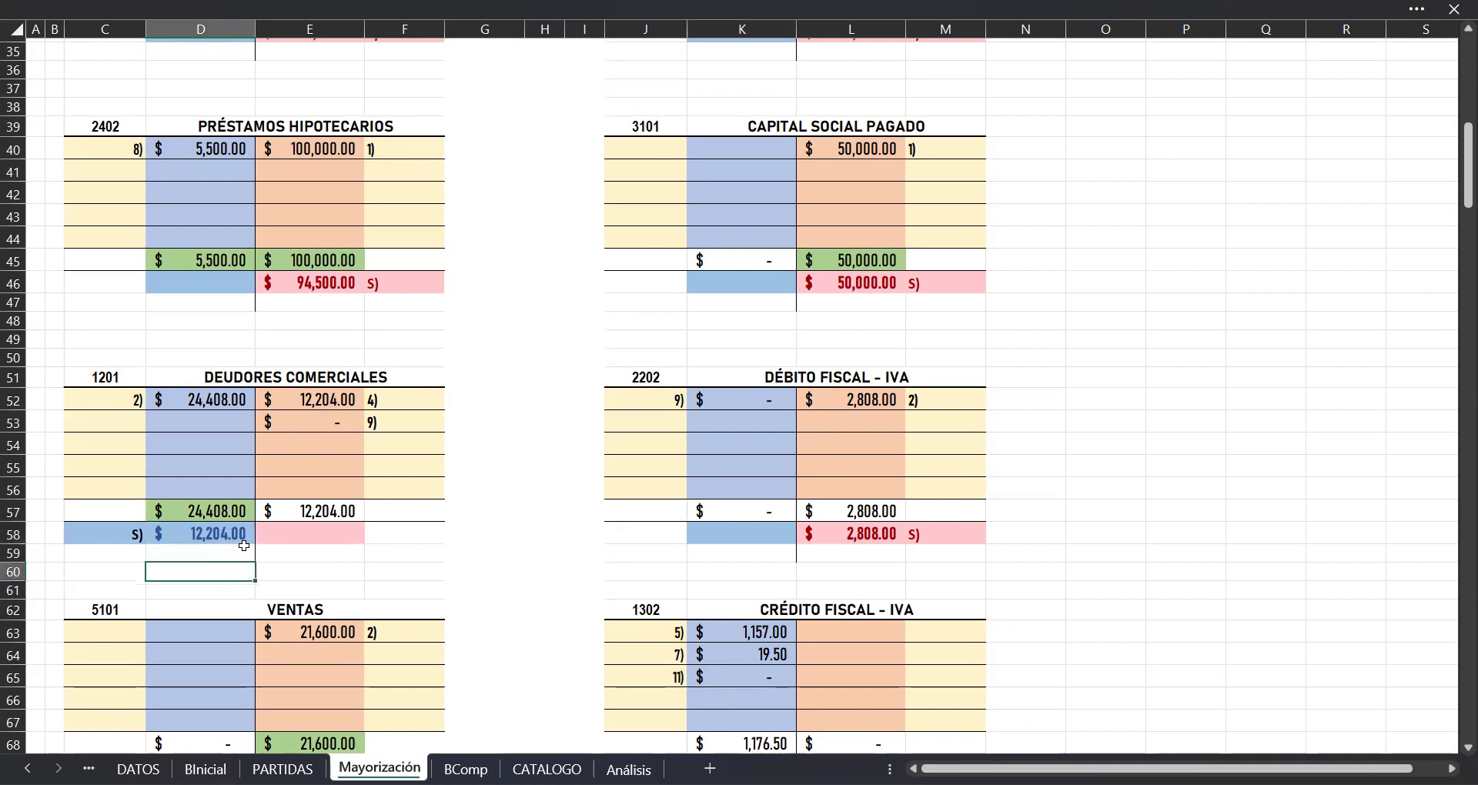
click(244, 538)
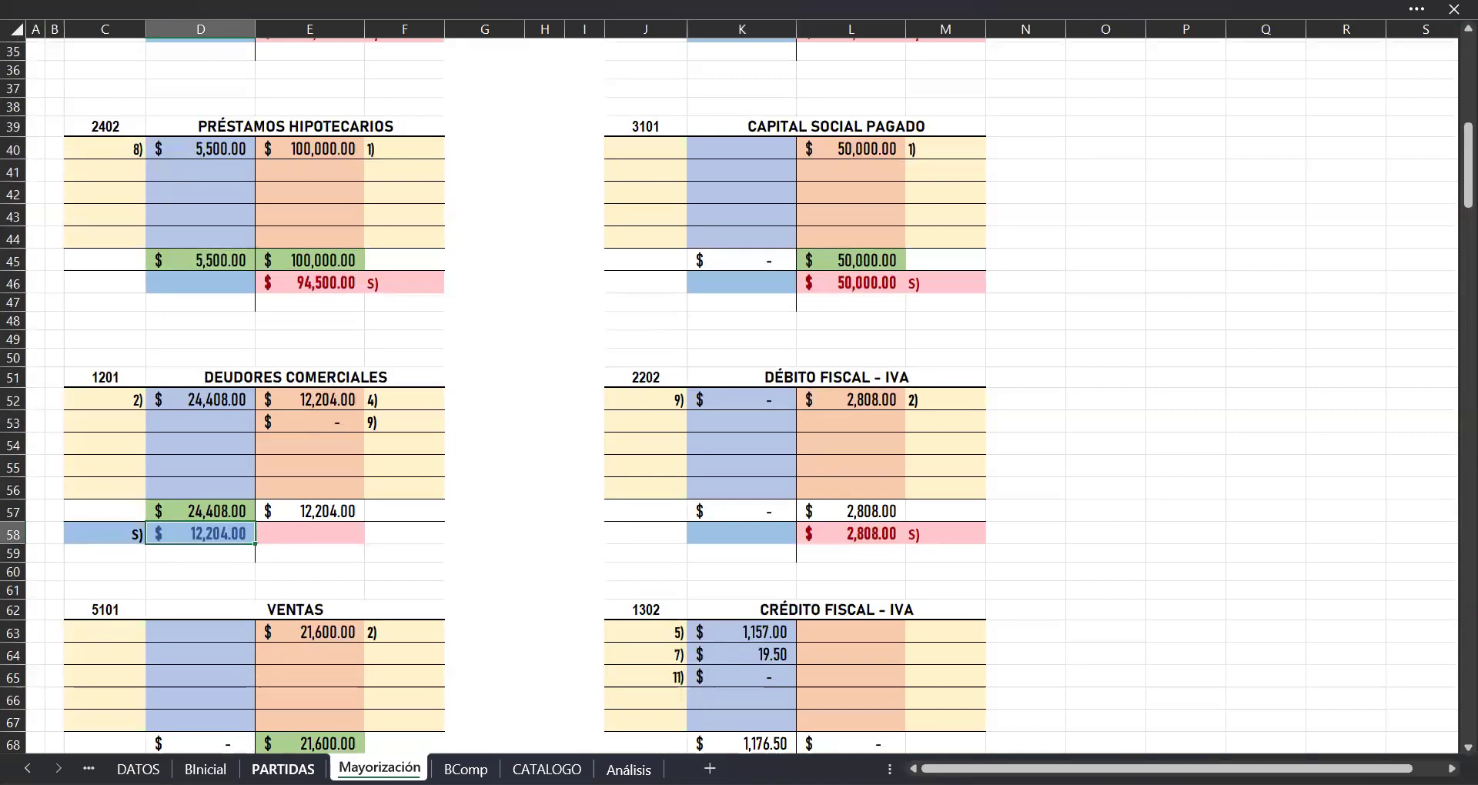
click(283, 768)
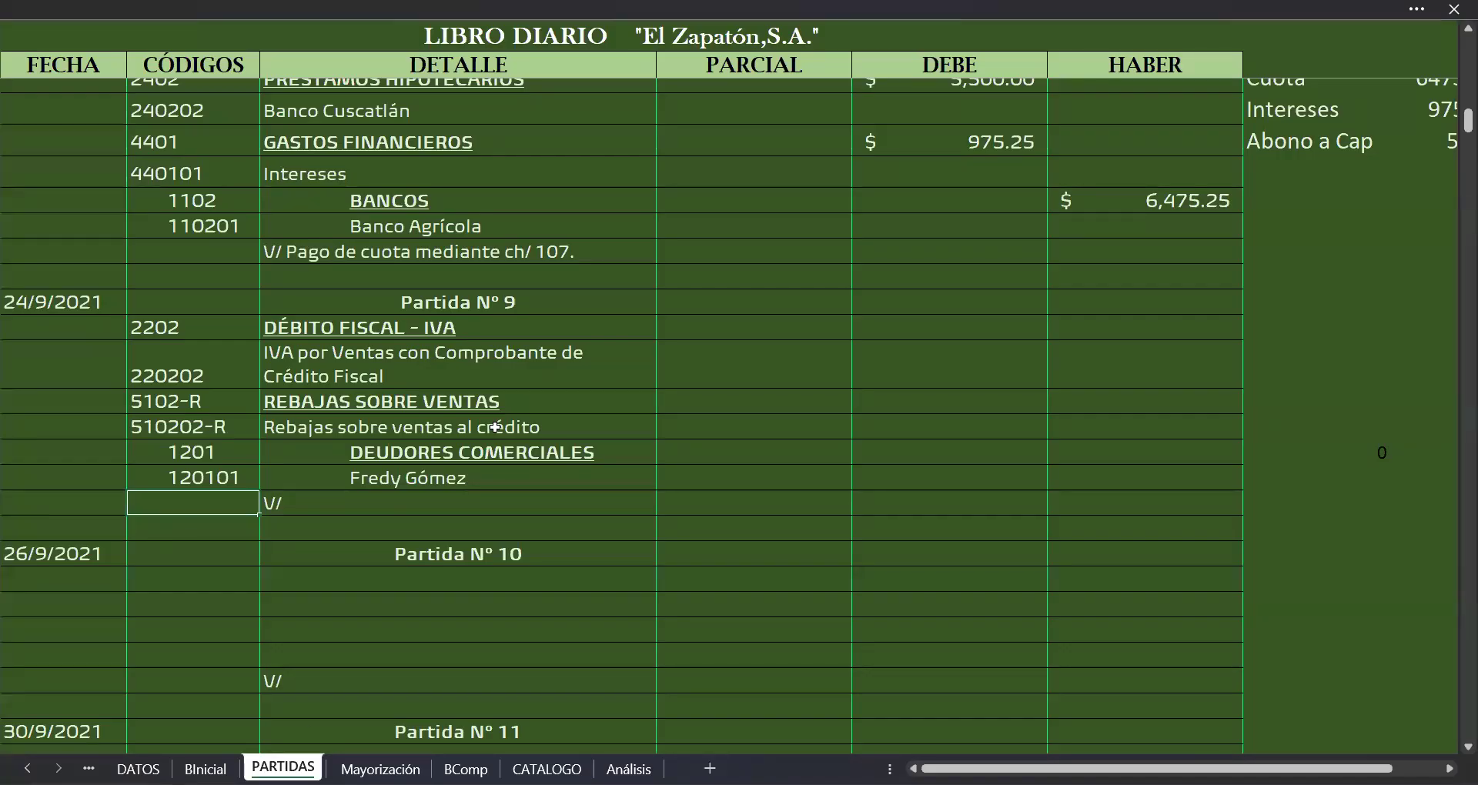
Start the REBAJAS SOBRE VENTAS debit formula and copy the 24,408.00 receivable amount.
click(901, 404)
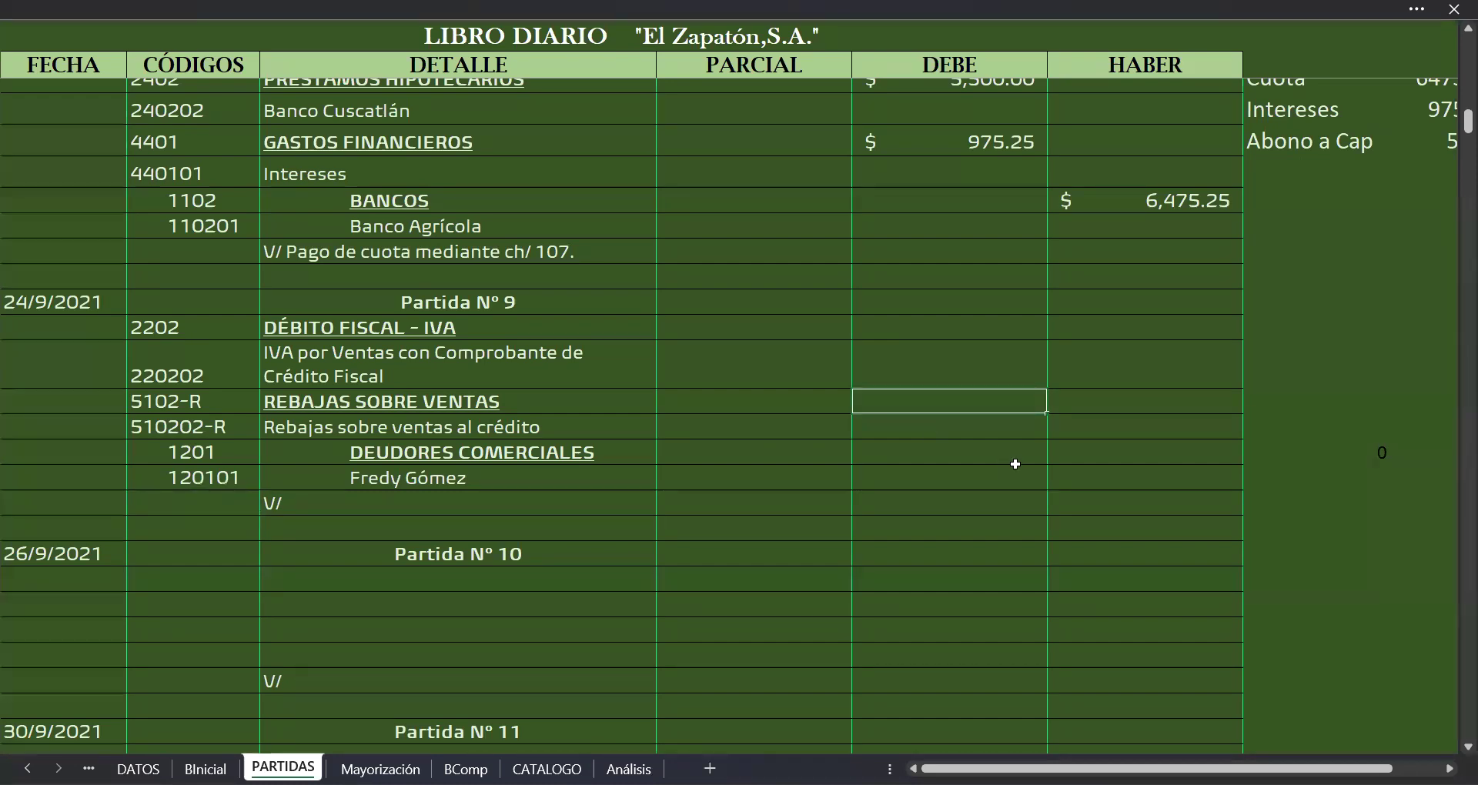
text(=()
scroll(1015, 464, up, 6)
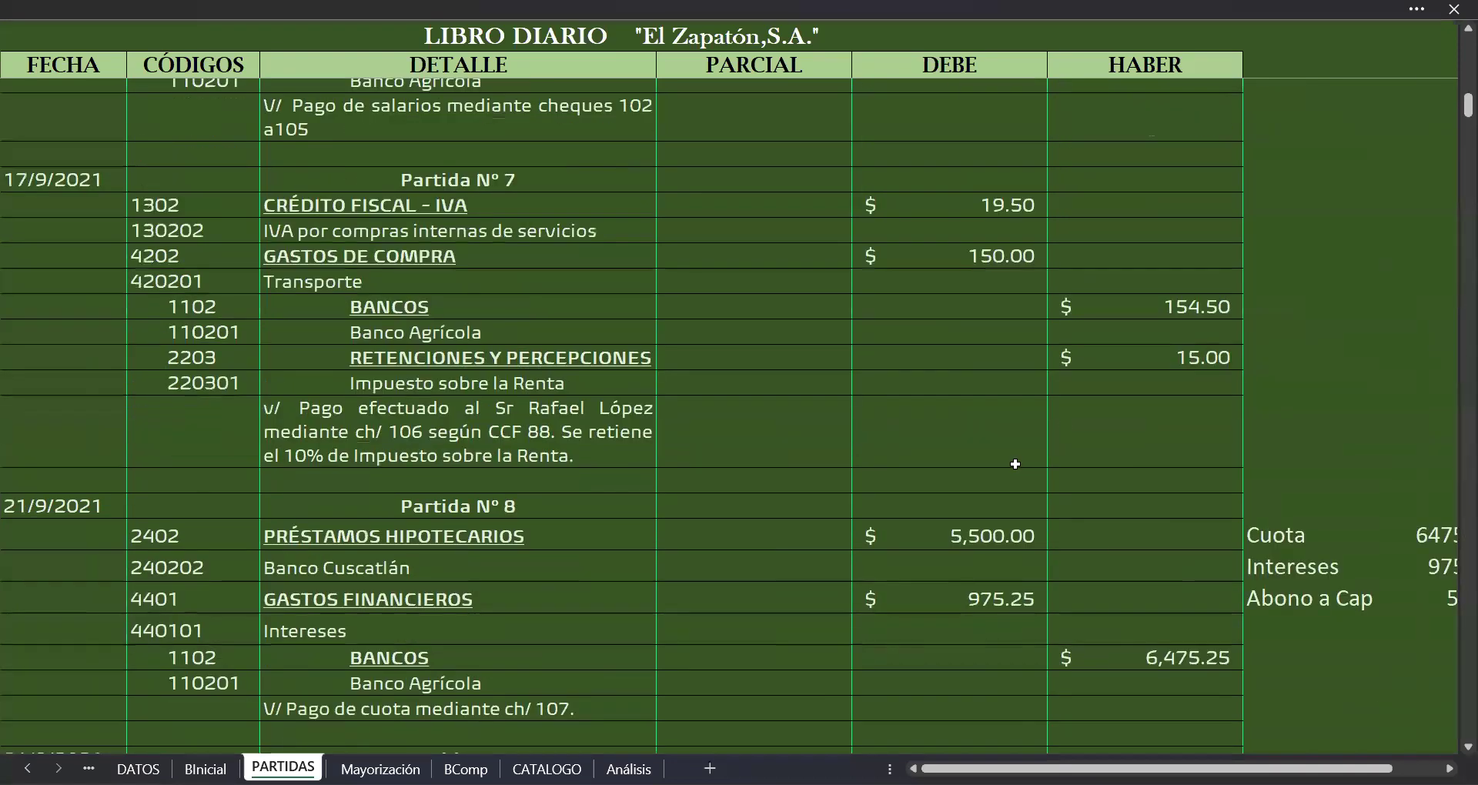
scroll(1015, 464, up, 2)
scroll(1015, 465, up, 2)
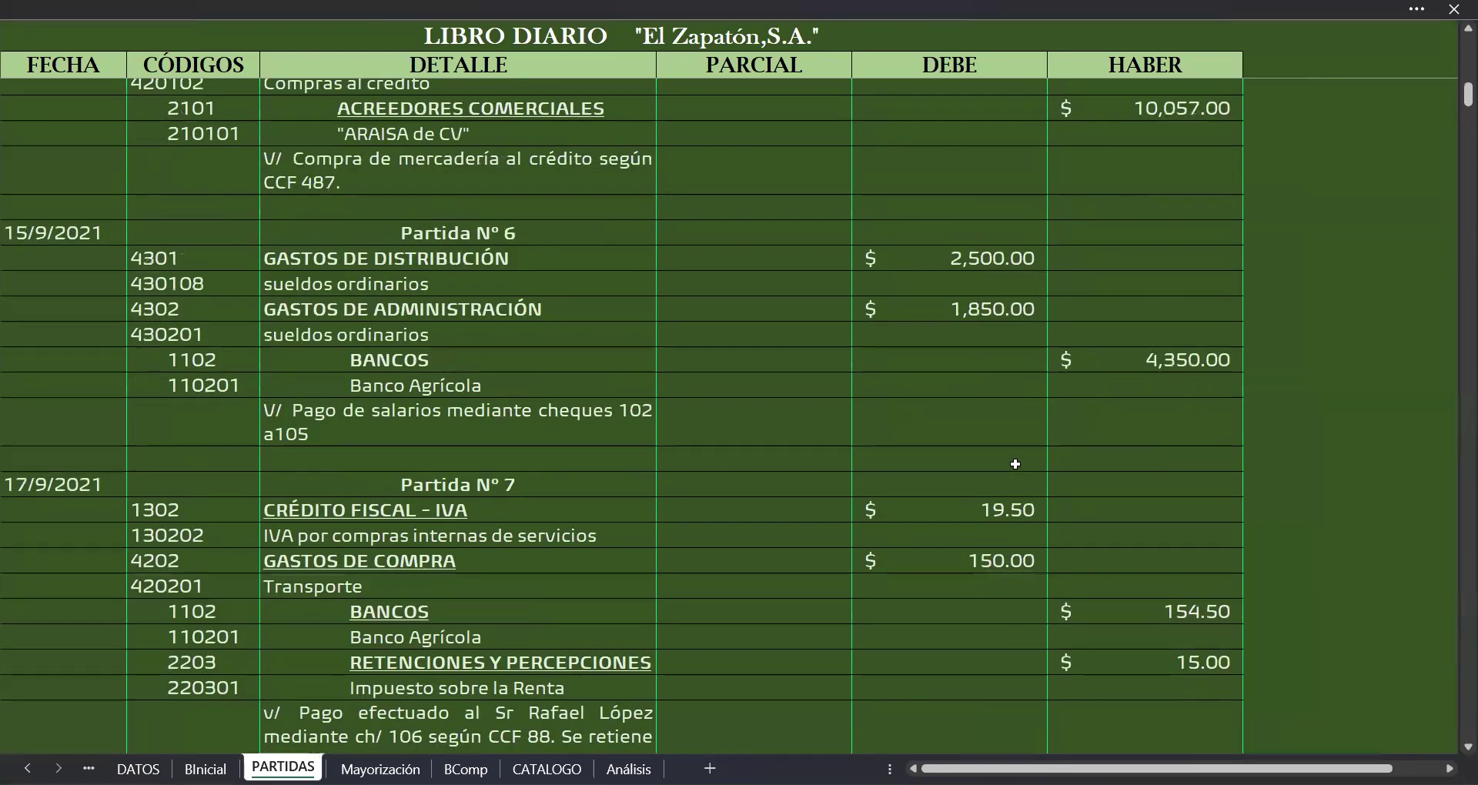
scroll(1016, 464, up, 6)
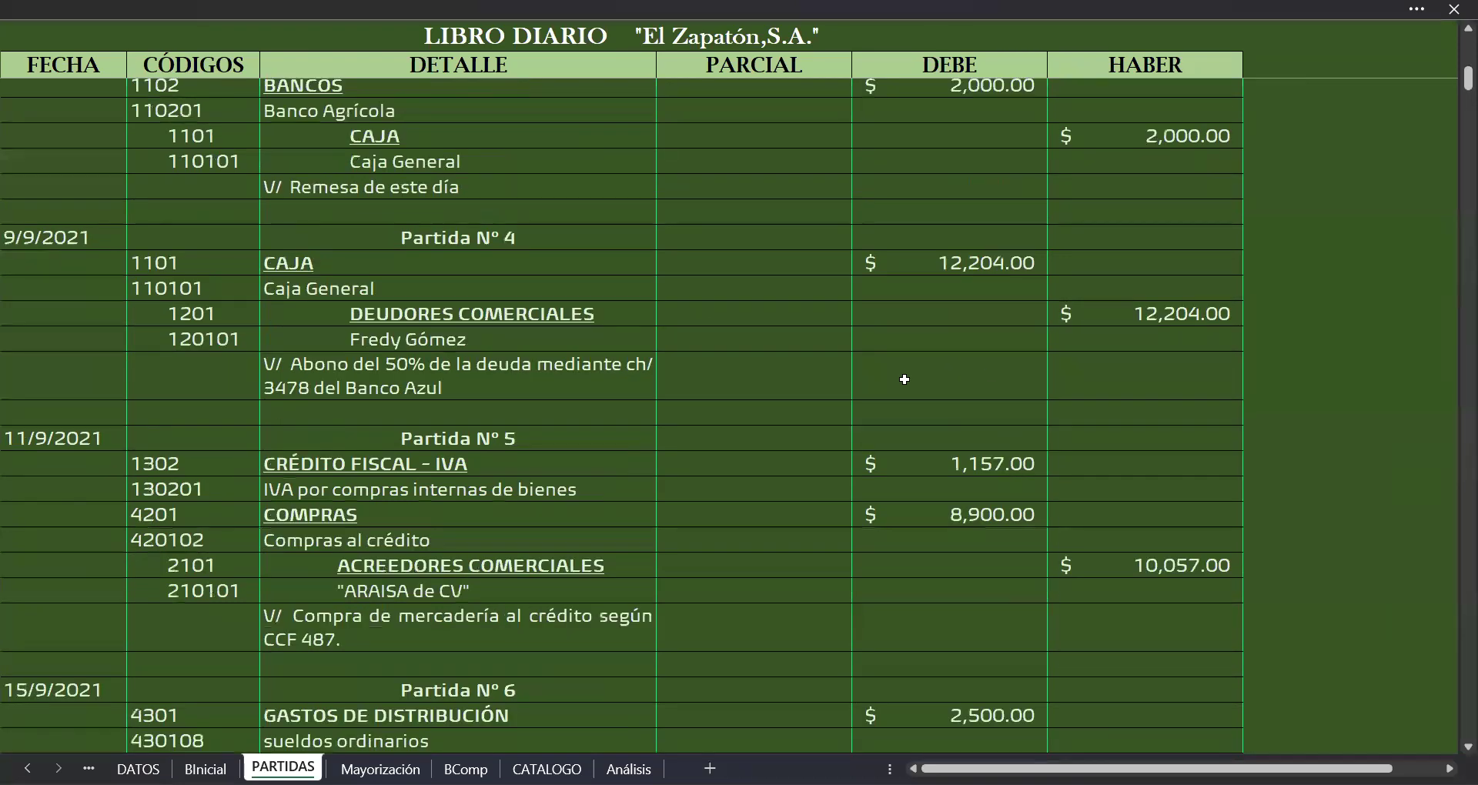
scroll(904, 380, up, 3)
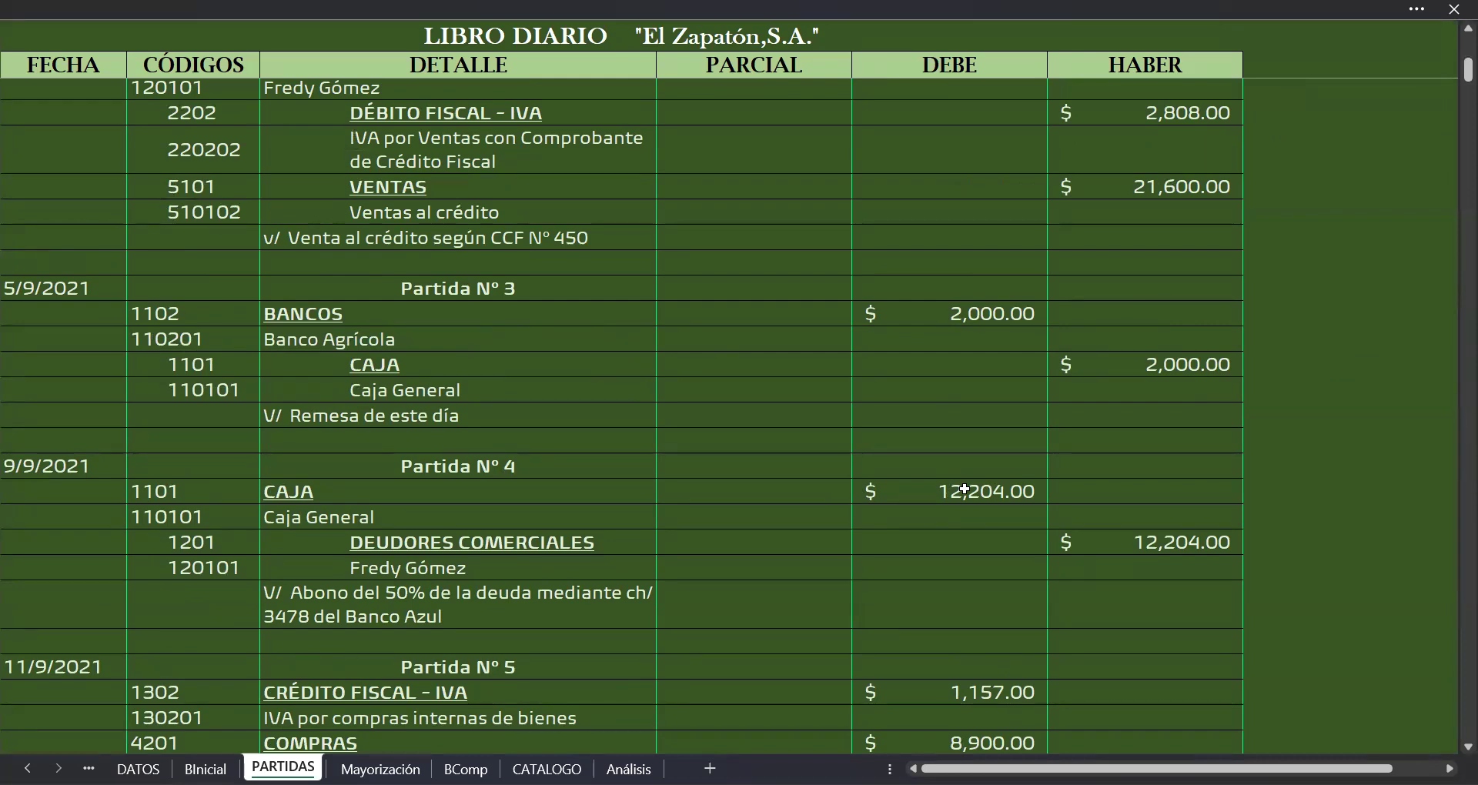
scroll(965, 489, up, 3)
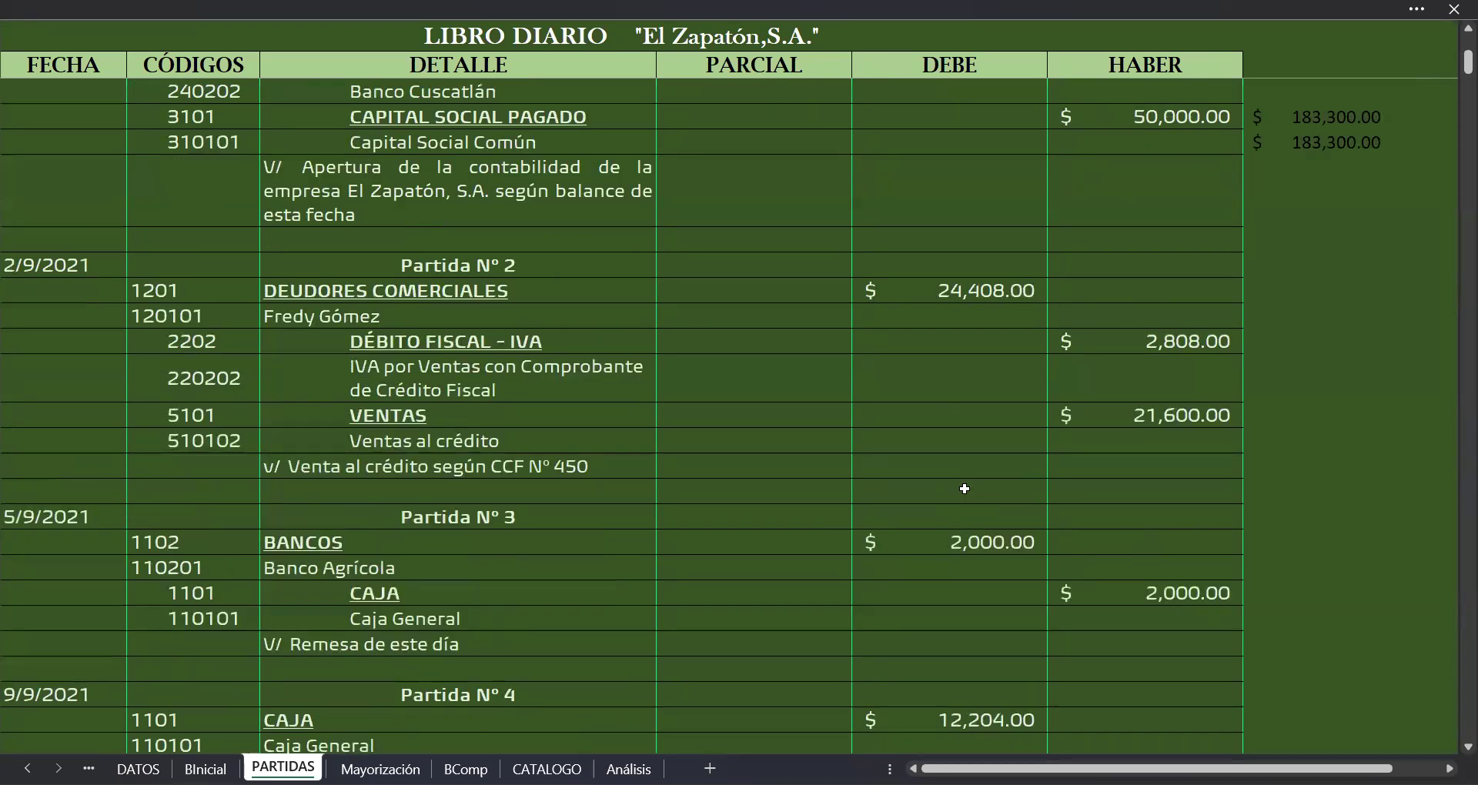
click(974, 293)
key(ctrl+c)
Enter =(E24*50%)*15% as the REBAJAS SOBRE VENTAS debit, giving $1,830.60.
scroll(974, 294, down, 10)
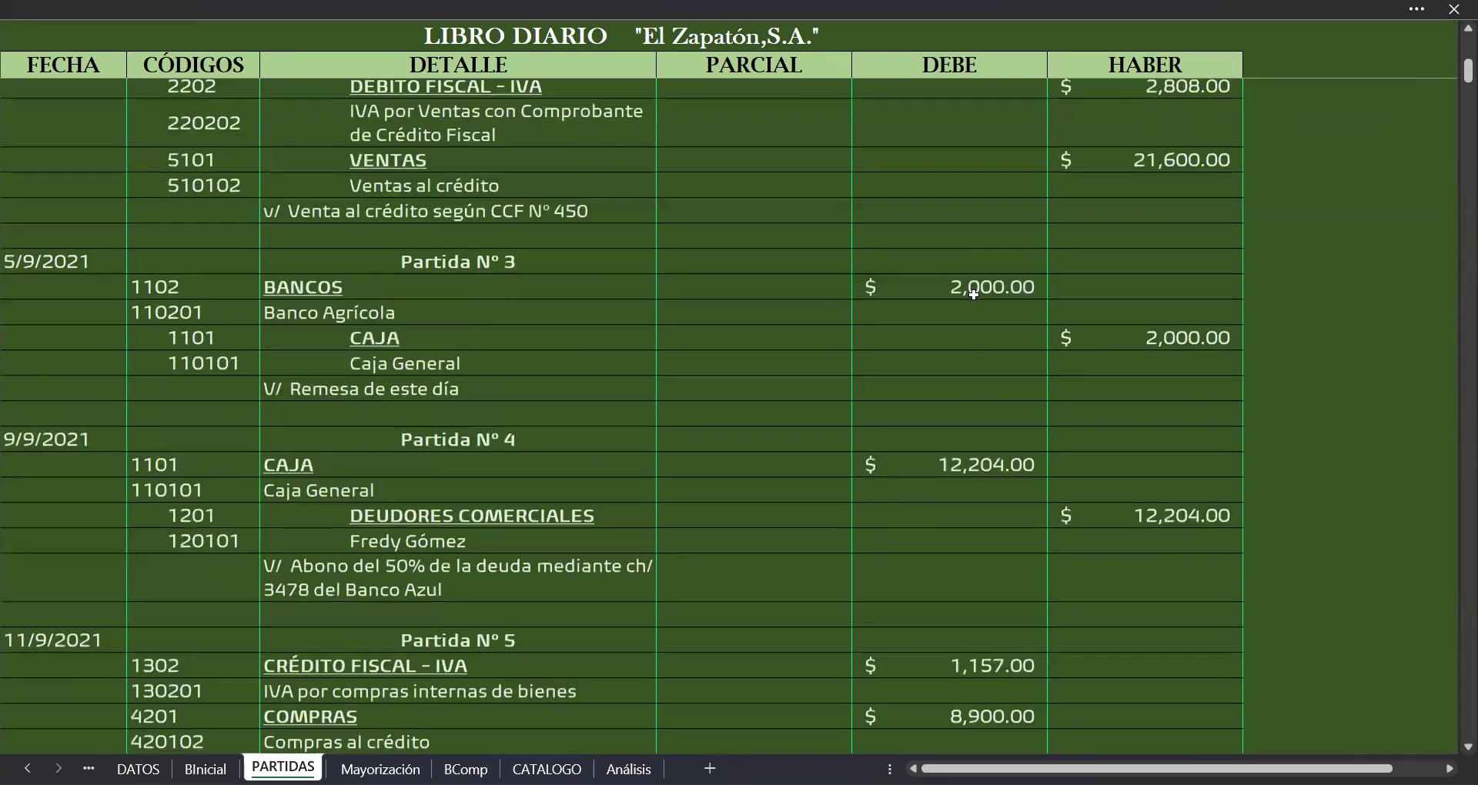
scroll(973, 294, down, 5)
click(912, 617)
text(=(E24)
scroll(912, 585, down, 1)
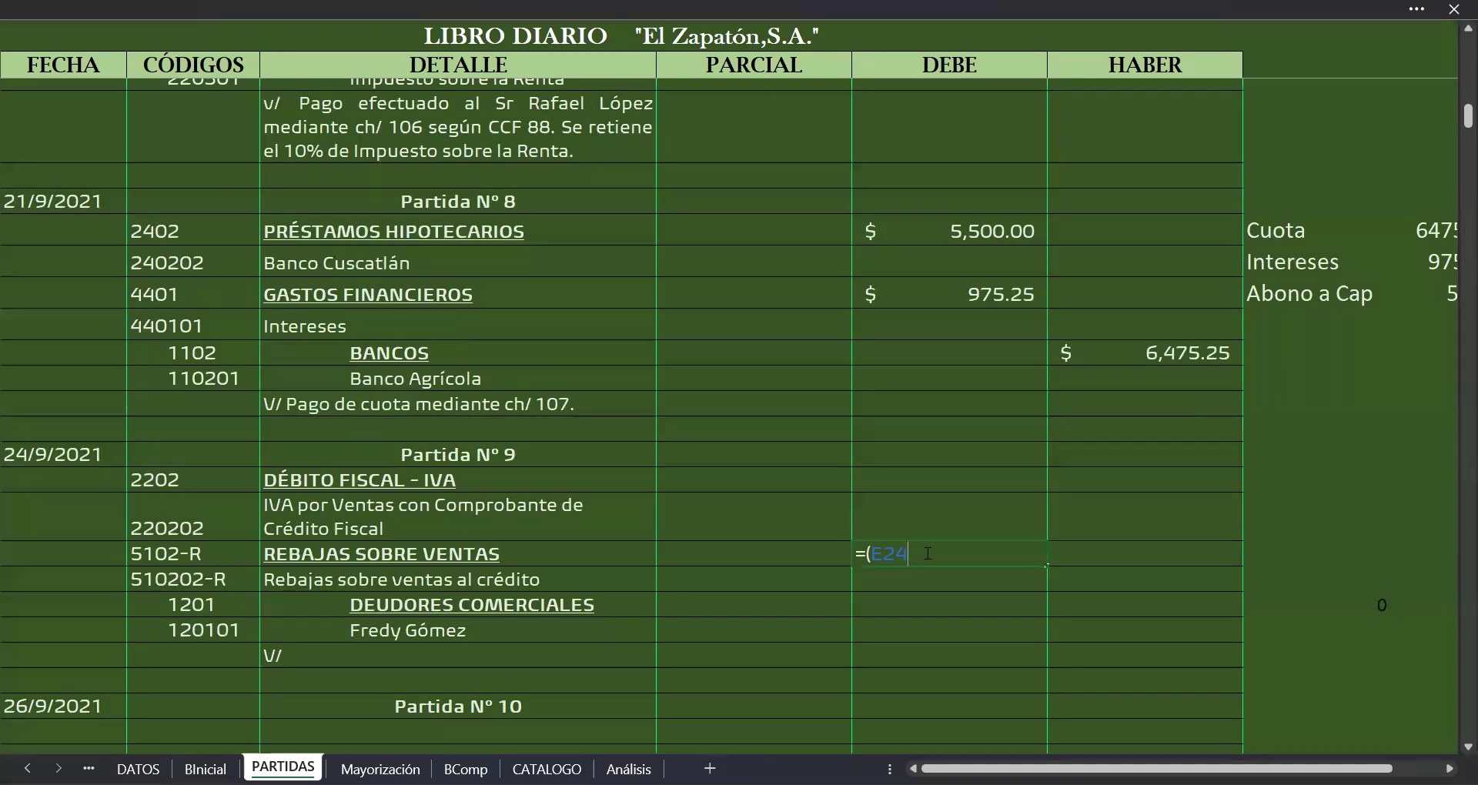
text(*50%)*15%)
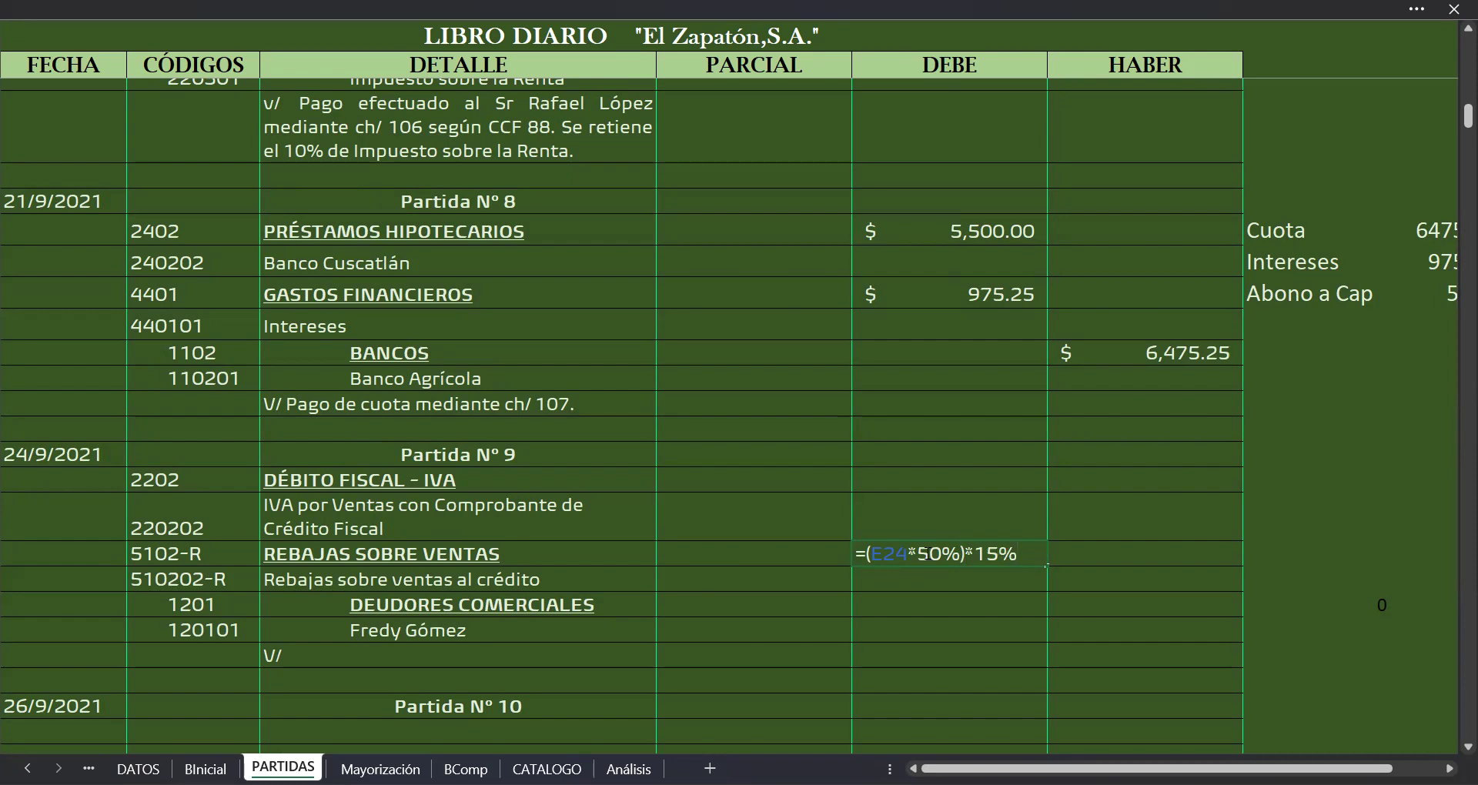
key(Return)
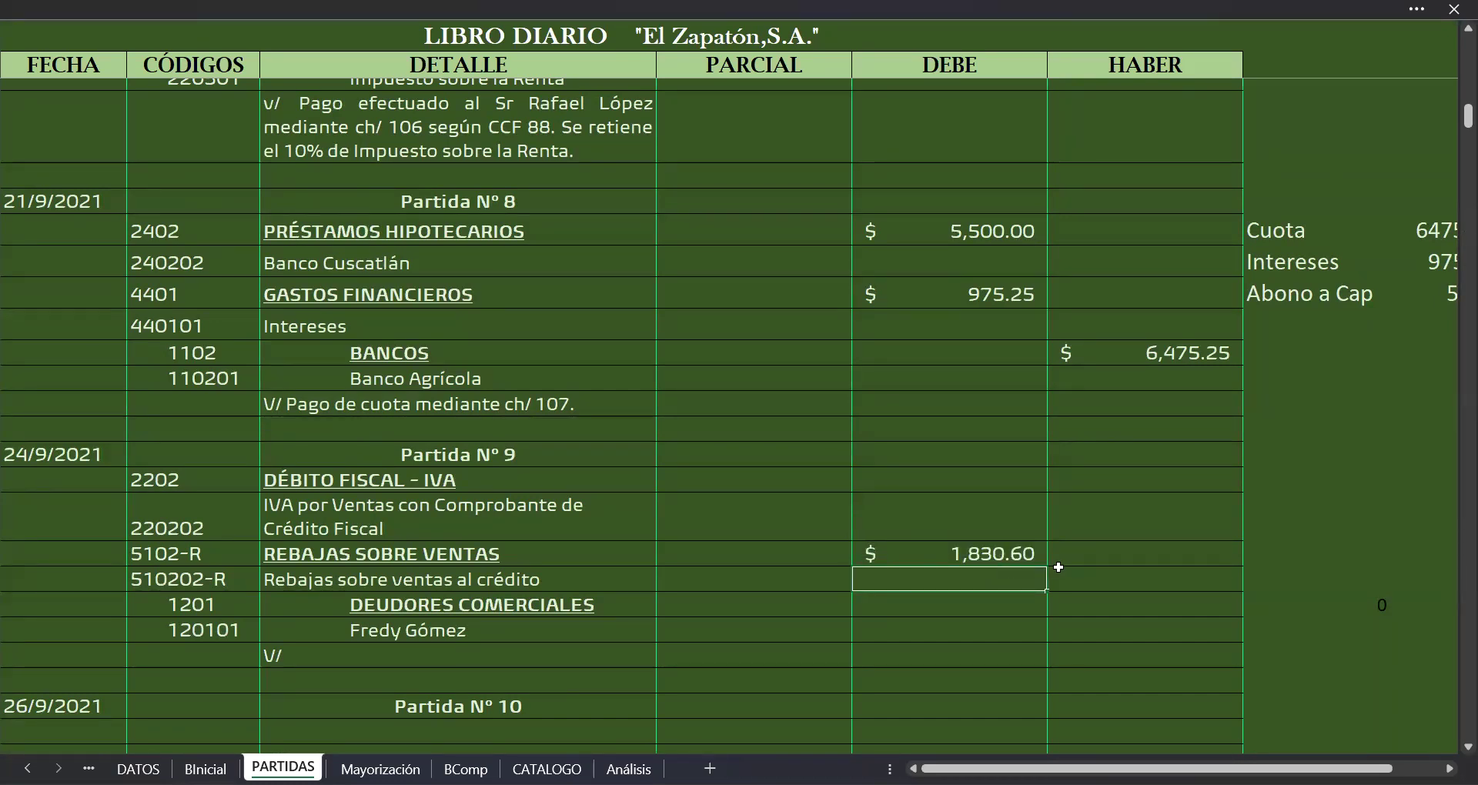
Enter the DÉBITO FISCAL - IVA debit as 13% of the discount amount.
click(974, 484)
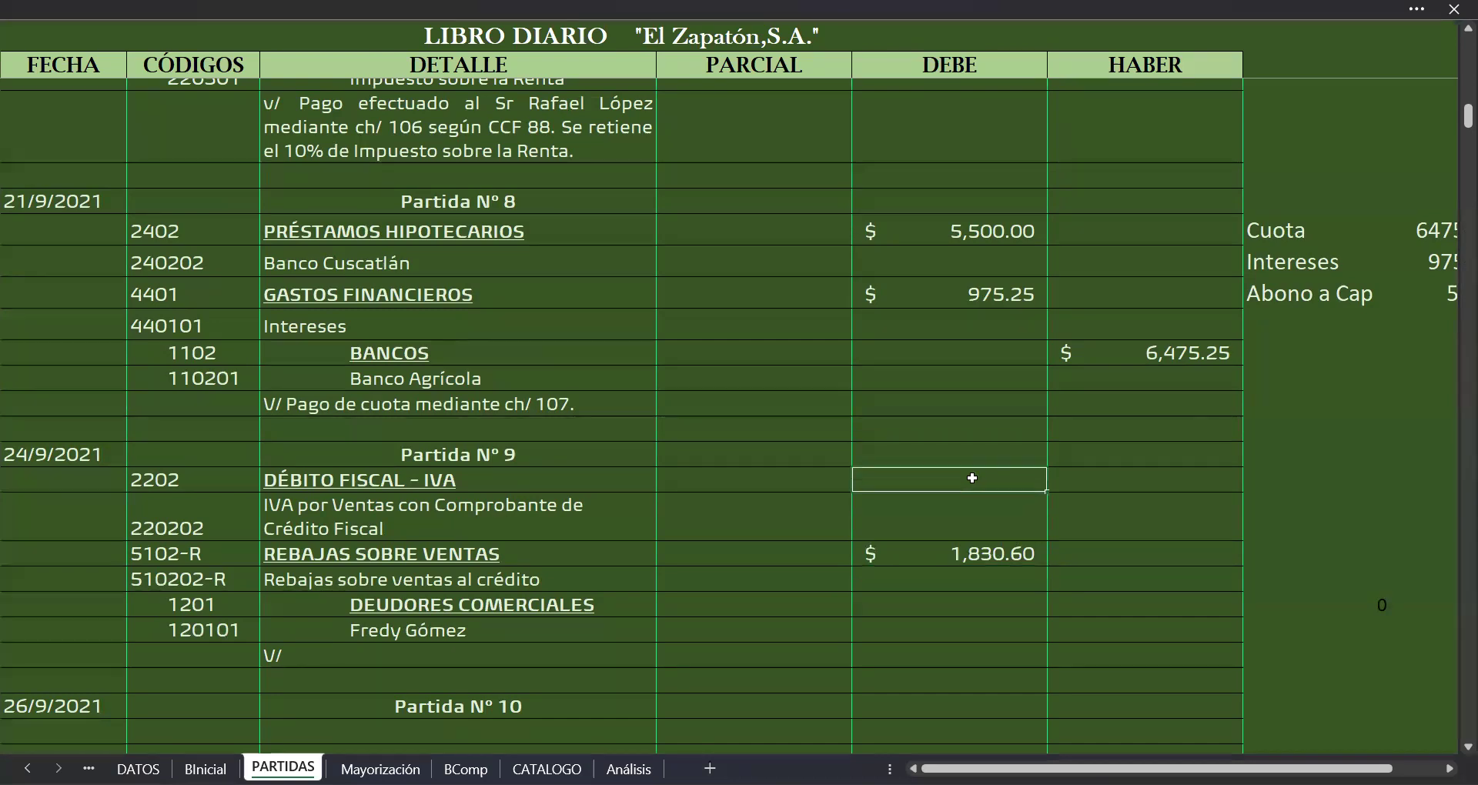
text(=)
click(1027, 552)
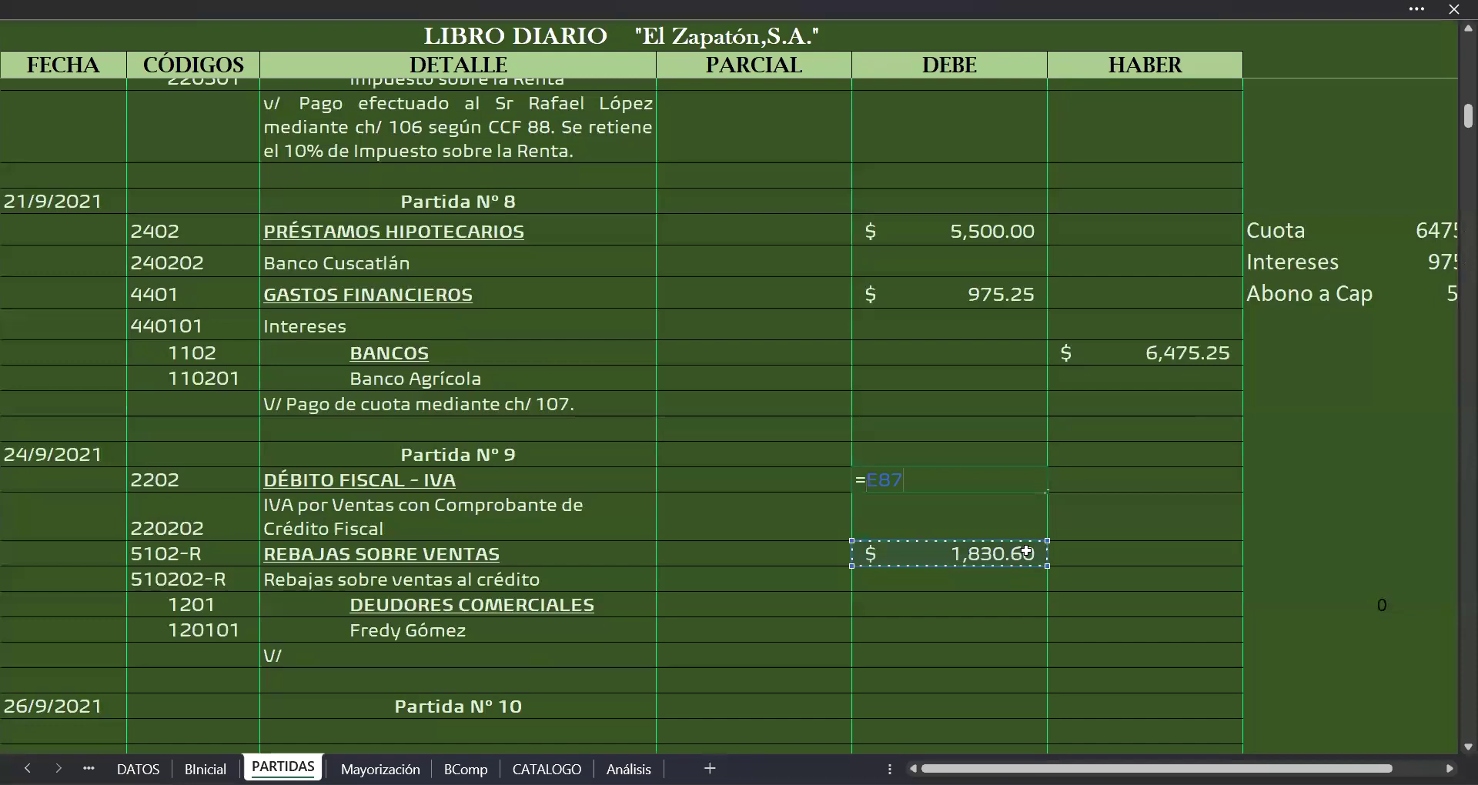
text(*0.13)
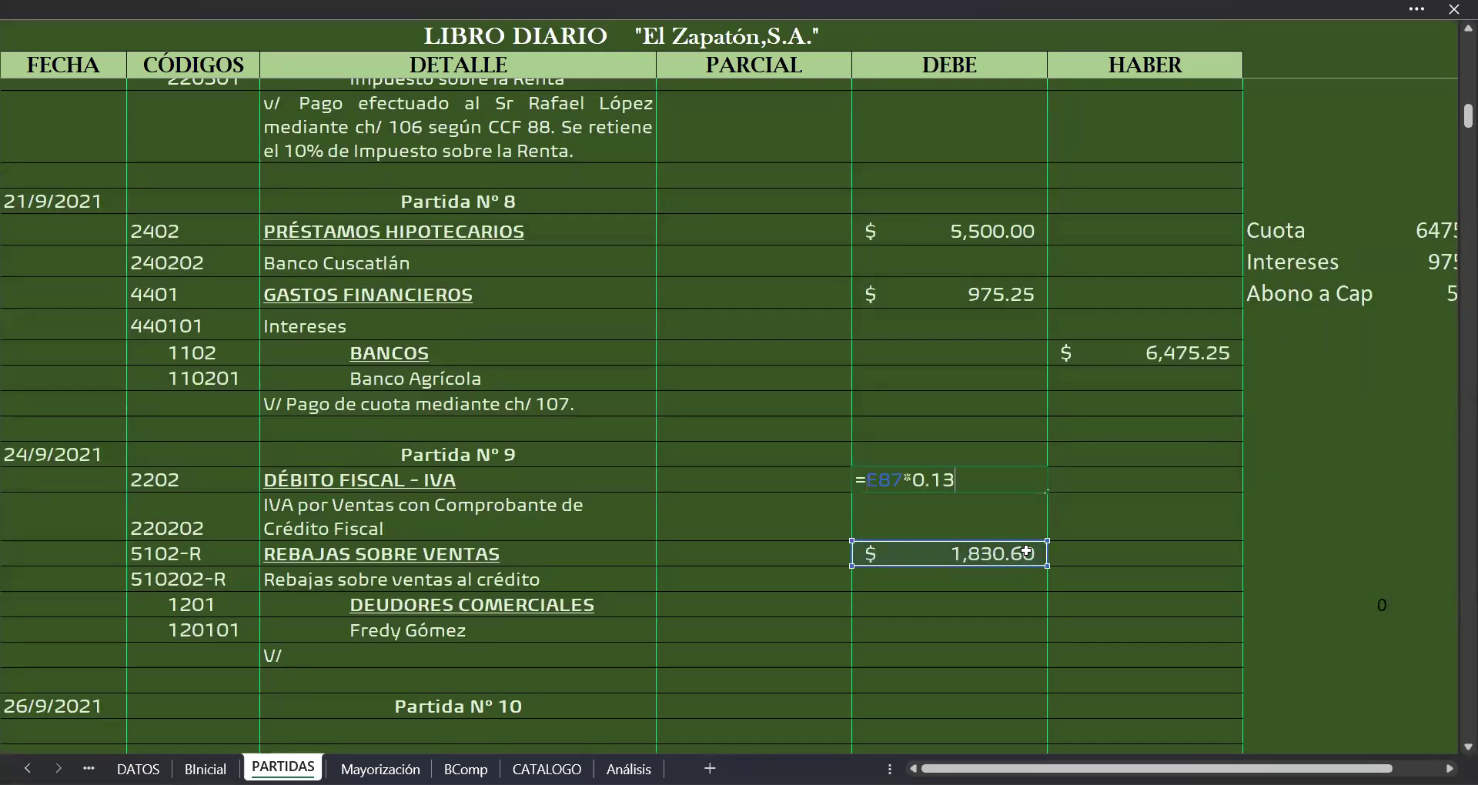
key(Return)
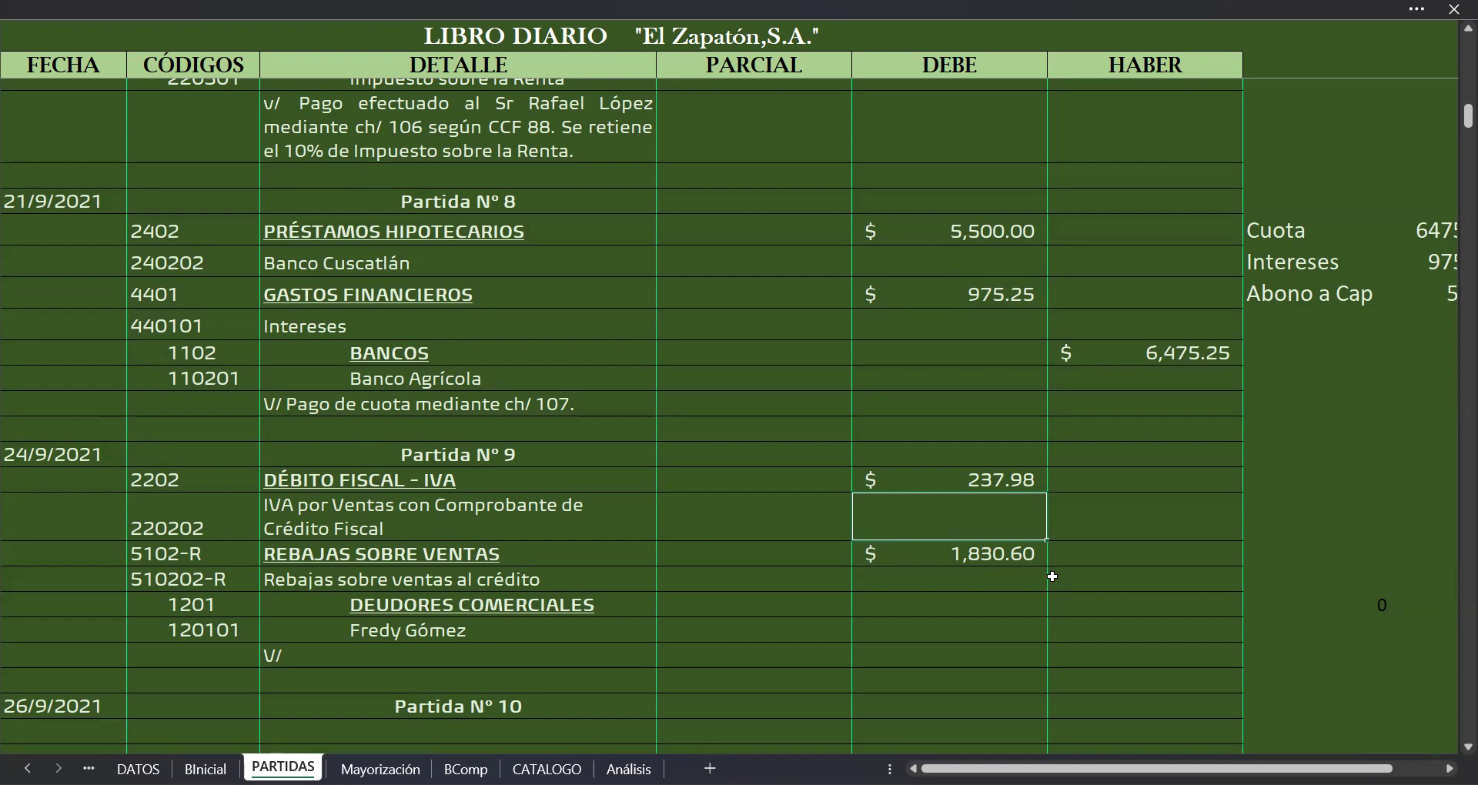
Rebase the discount on the 21,600.00 VENTAS credit, giving $1,620.00 and IVA $210.60.
click(1025, 555)
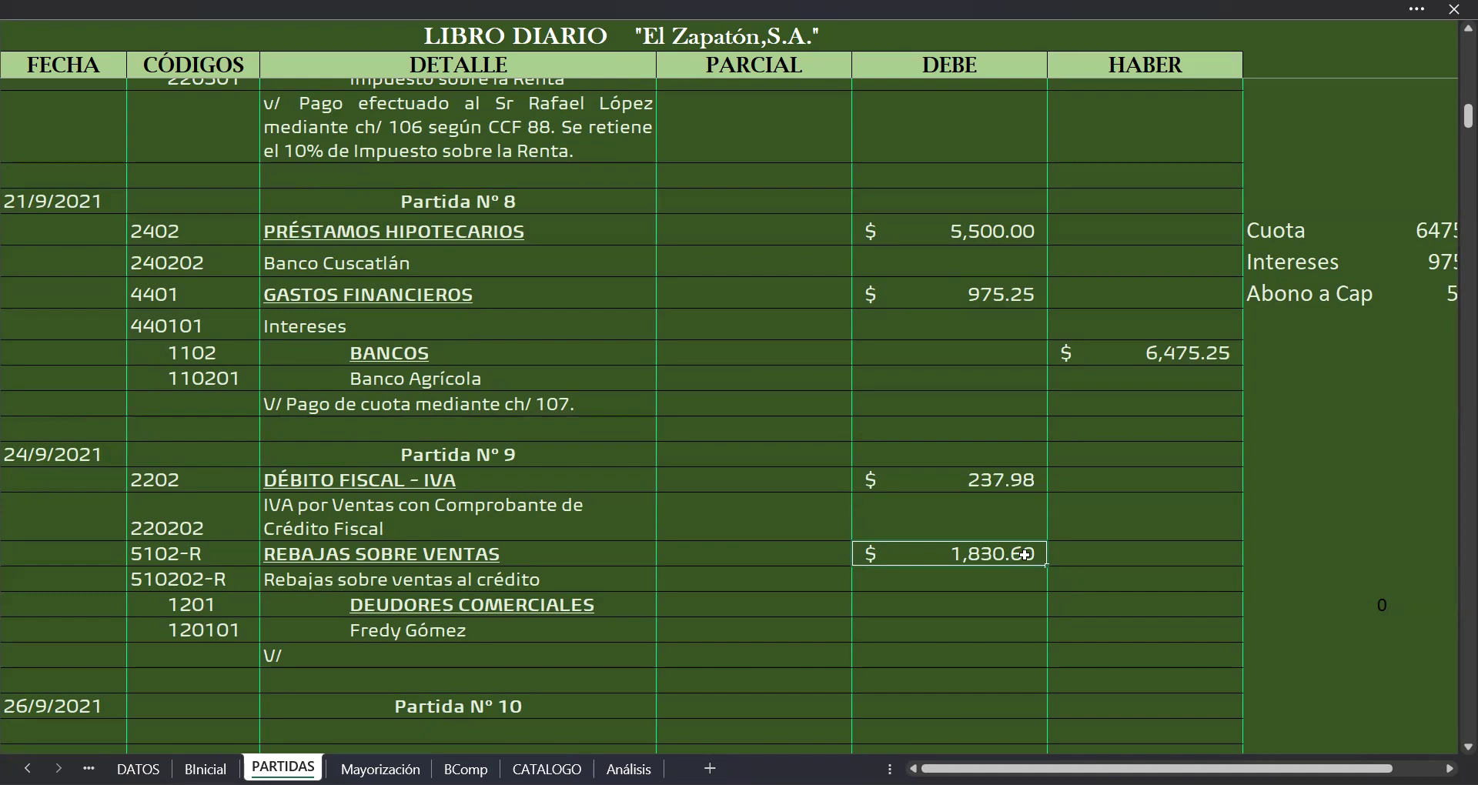
double_click(1024, 554)
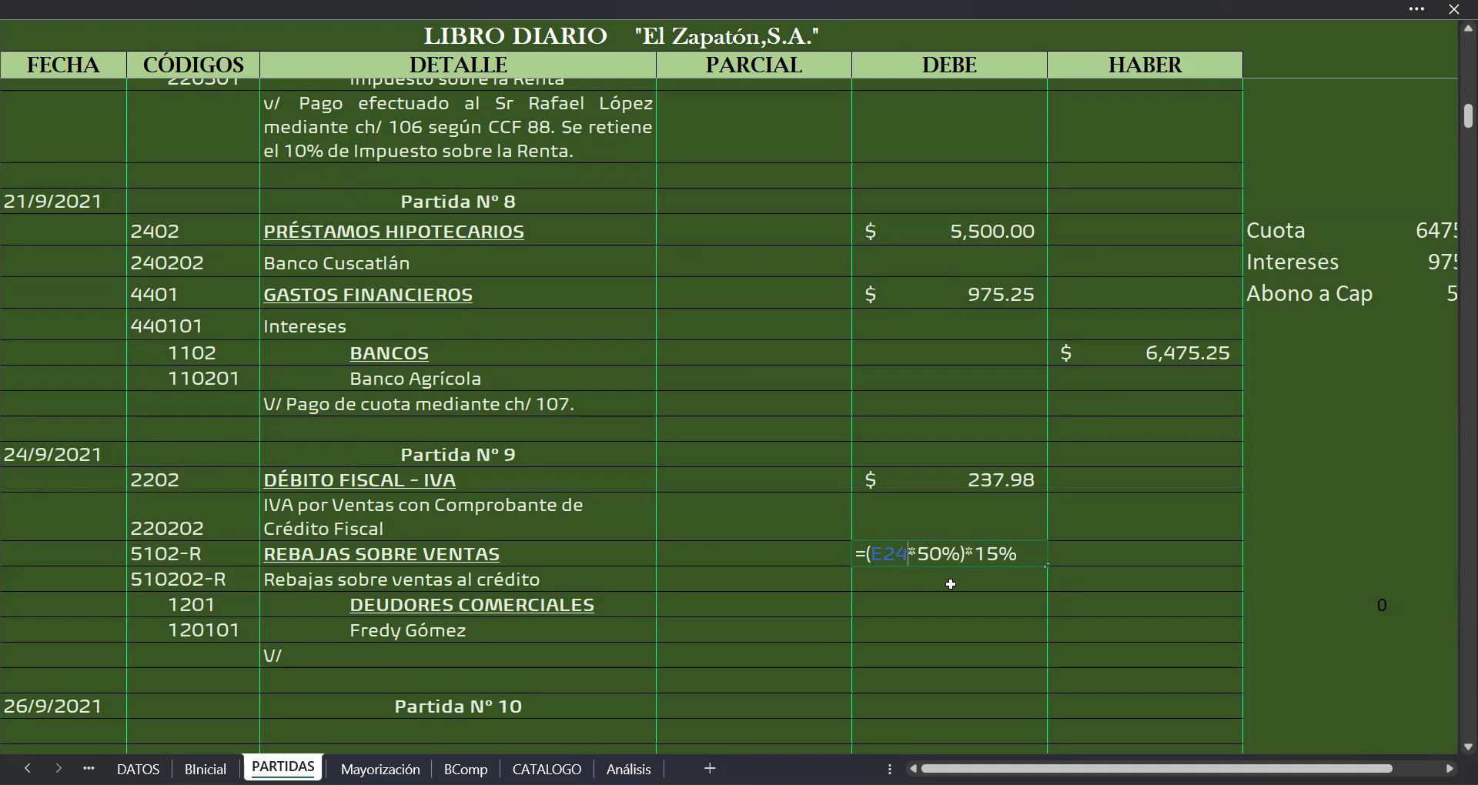
key(BackSpace)
key(BackSpace)
key(BackSpace)
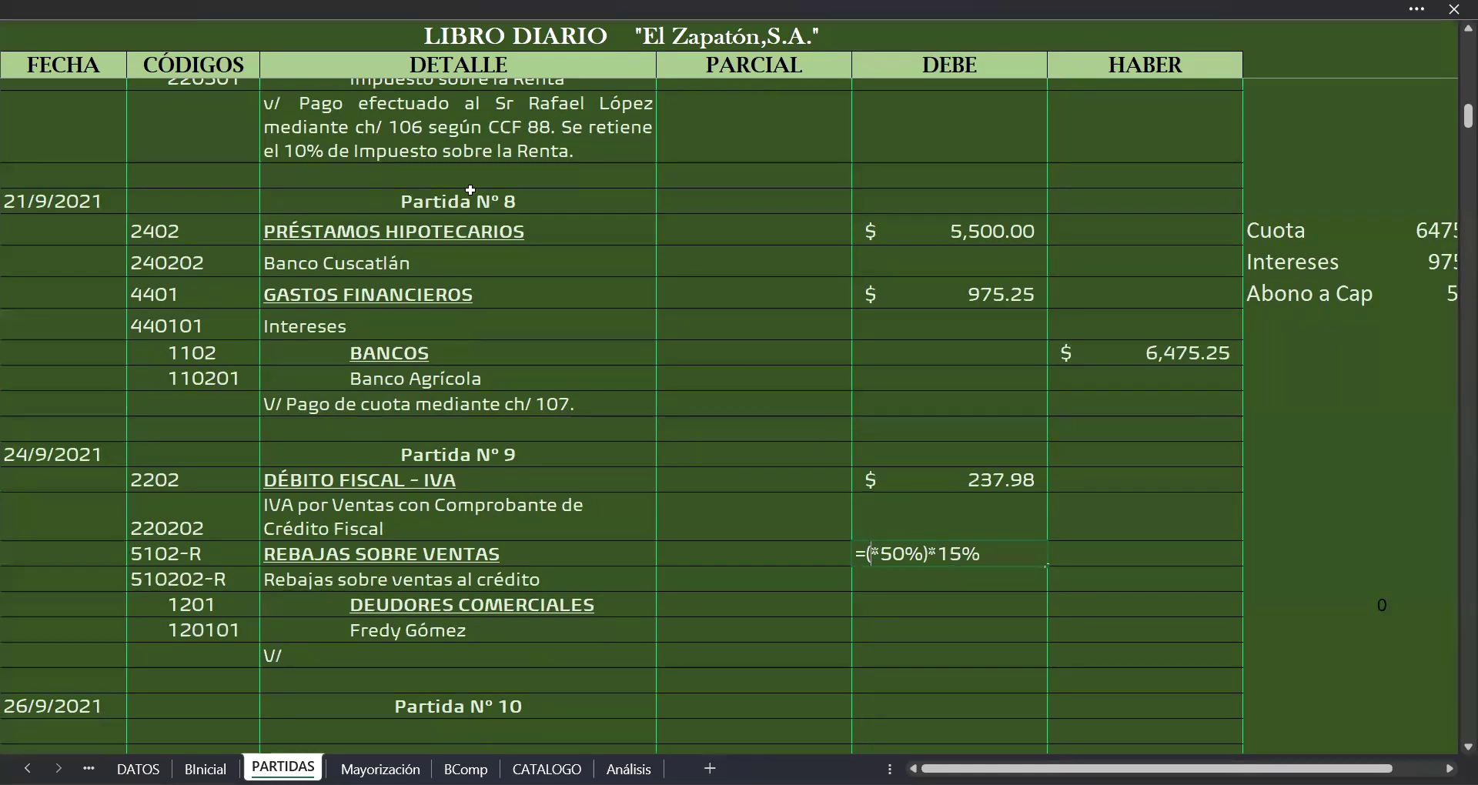
scroll(470, 189, up, 12)
scroll(478, 189, up, 5)
scroll(478, 190, up, 6)
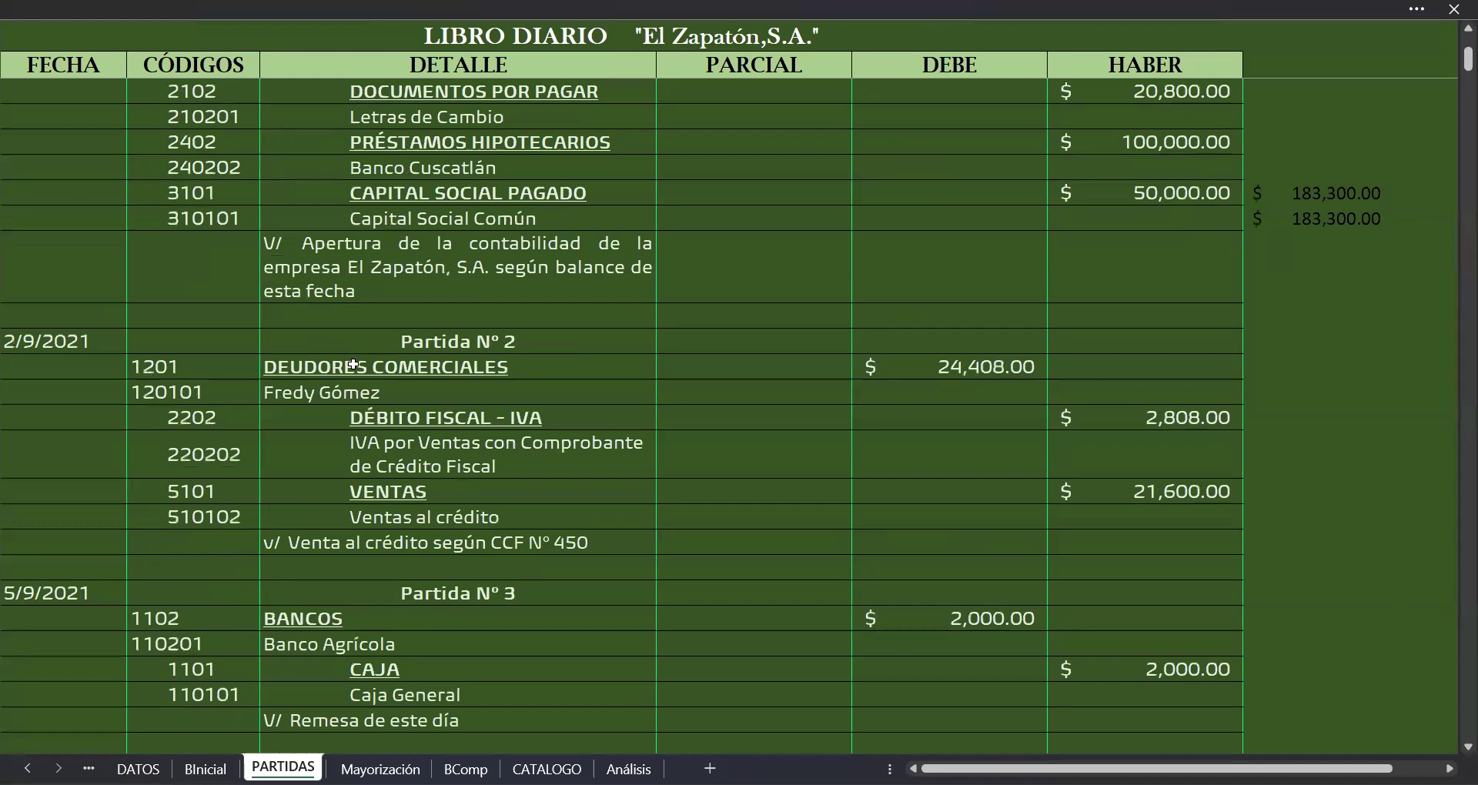
click(1154, 487)
key(ctrl+c)
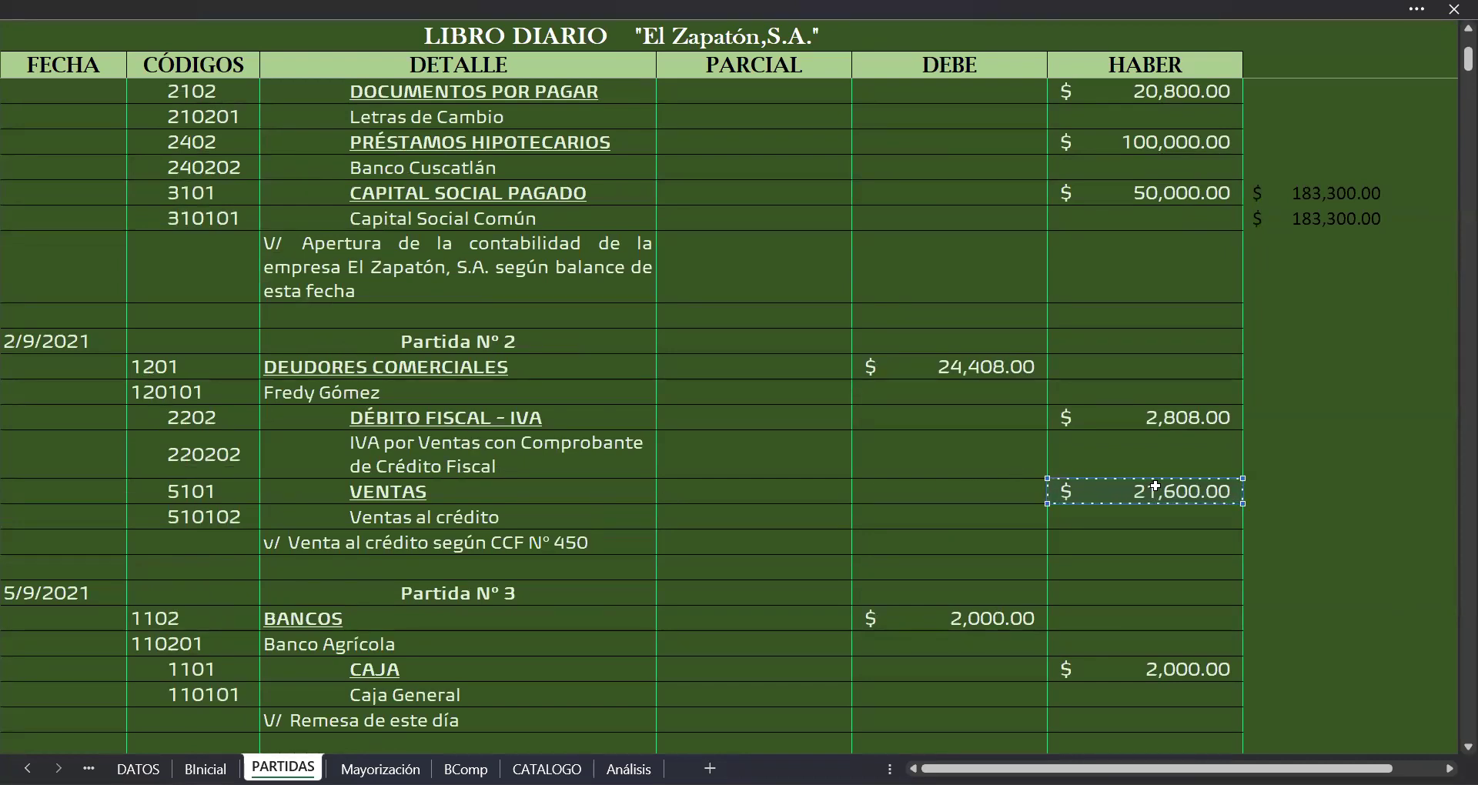
scroll(1154, 487, down, 20)
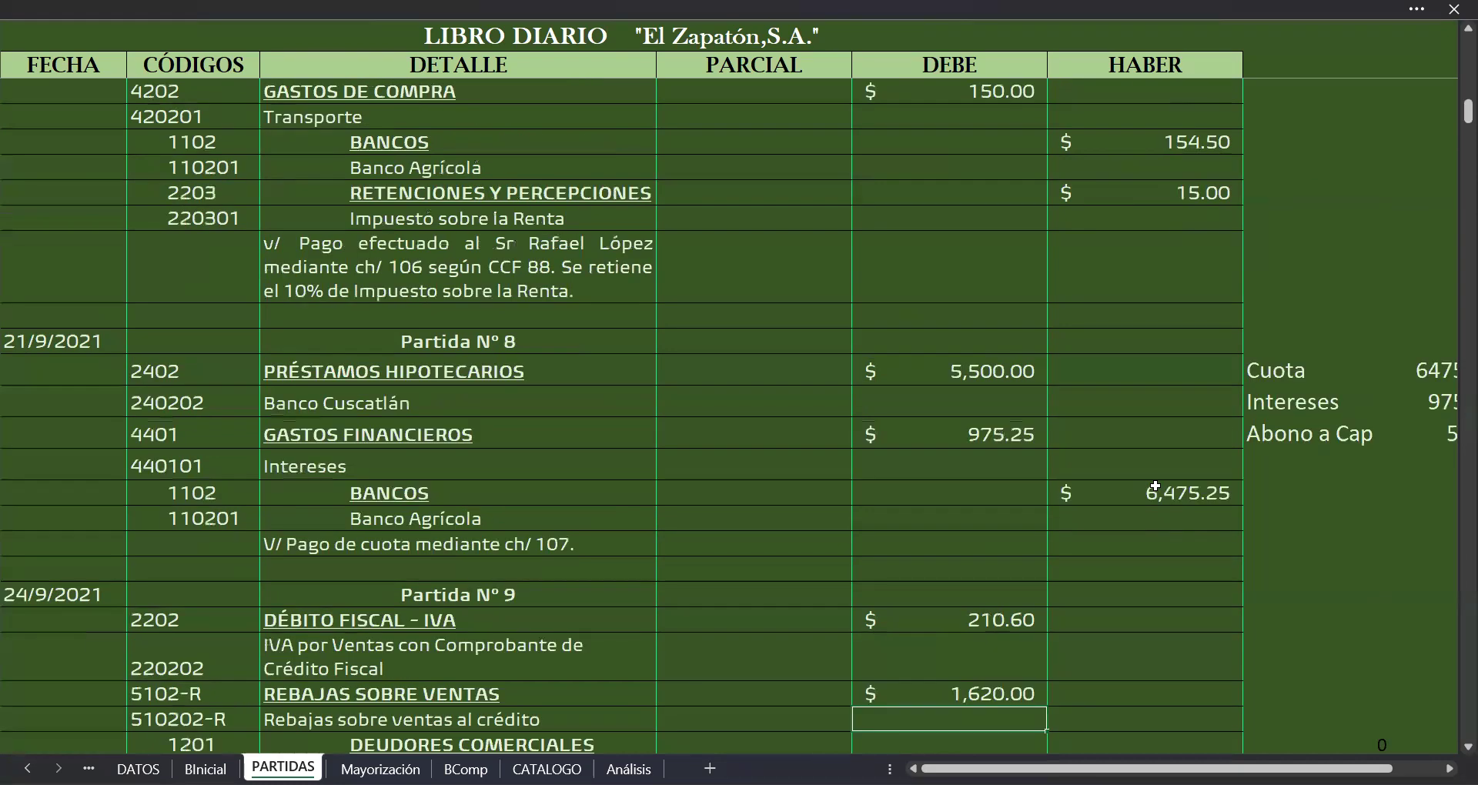
scroll(993, 493, down, 2)
click(998, 471)
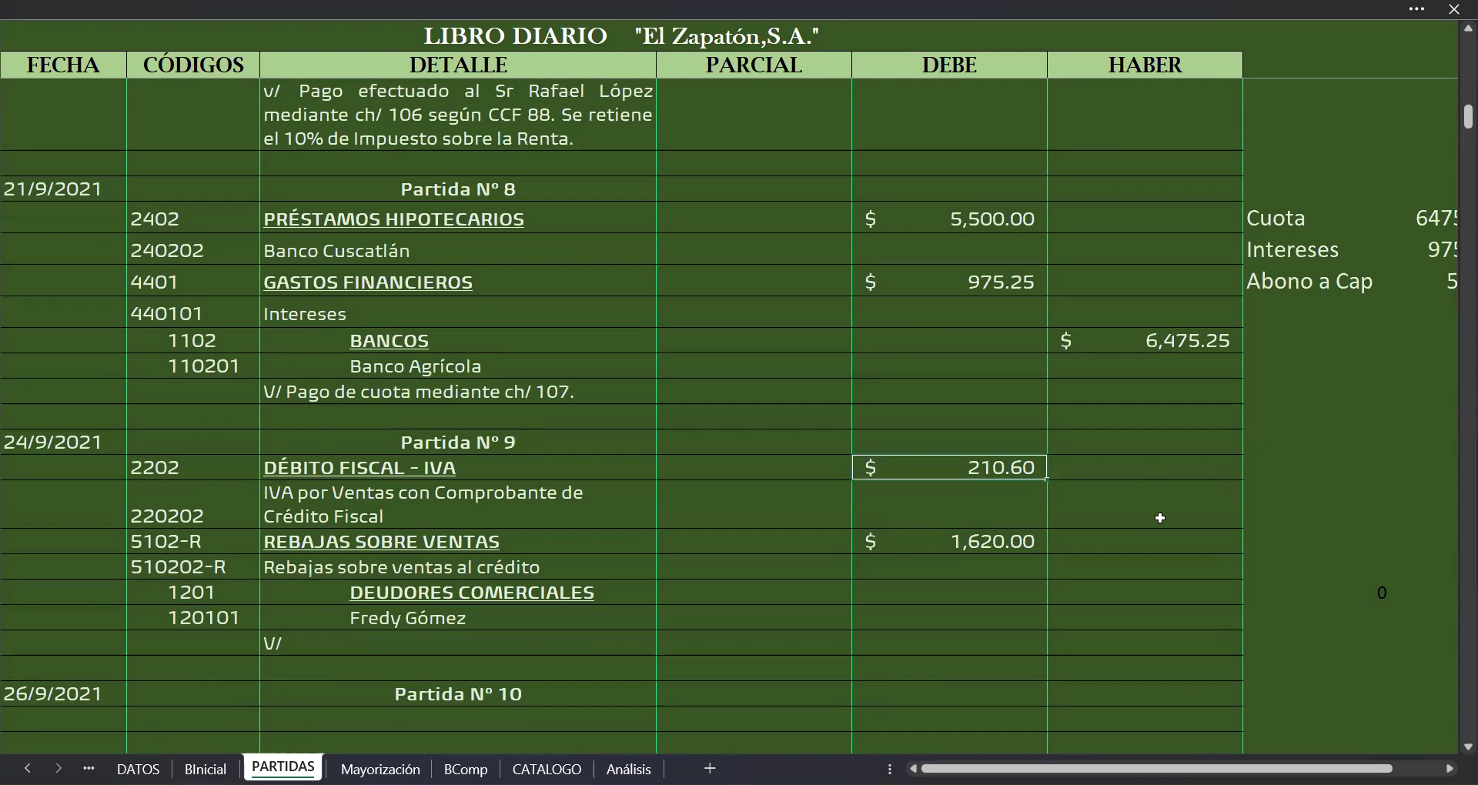
Copy the Abono a Cap label formatting to a side cell, test the 1,620.00 + 210.60 sum there, then clear it.
click(1283, 506)
click(1352, 285)
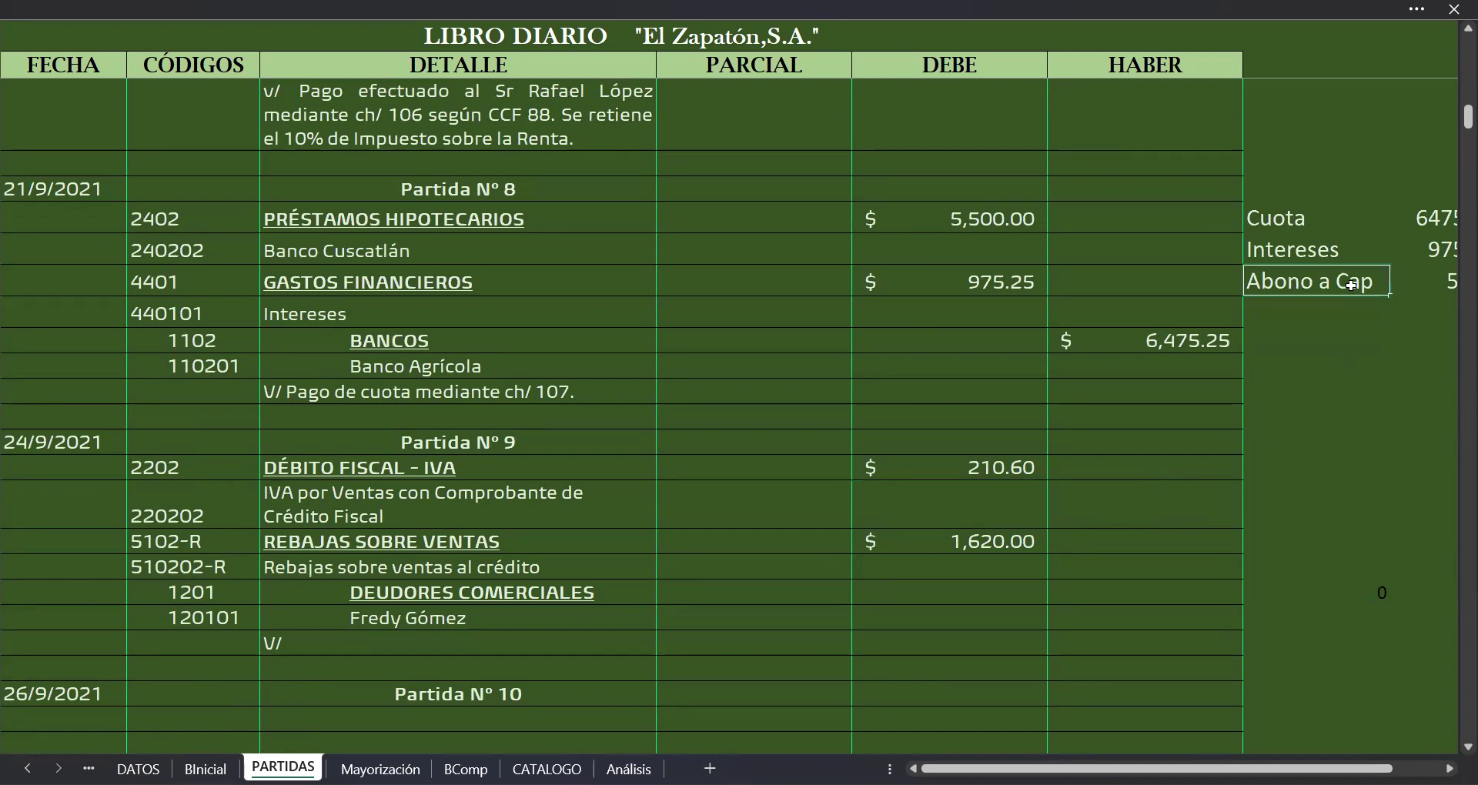
right_click(1346, 266)
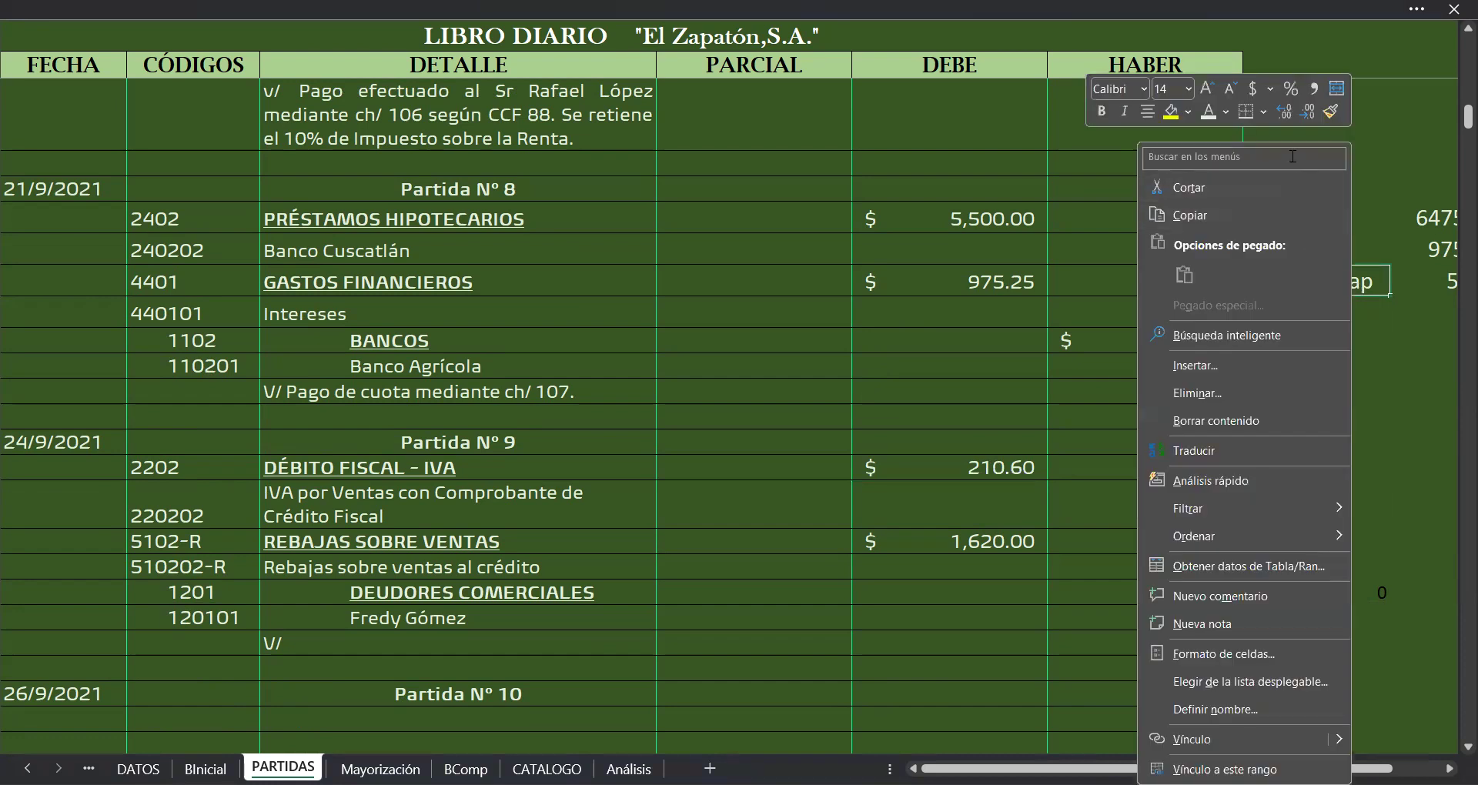
click(1330, 113)
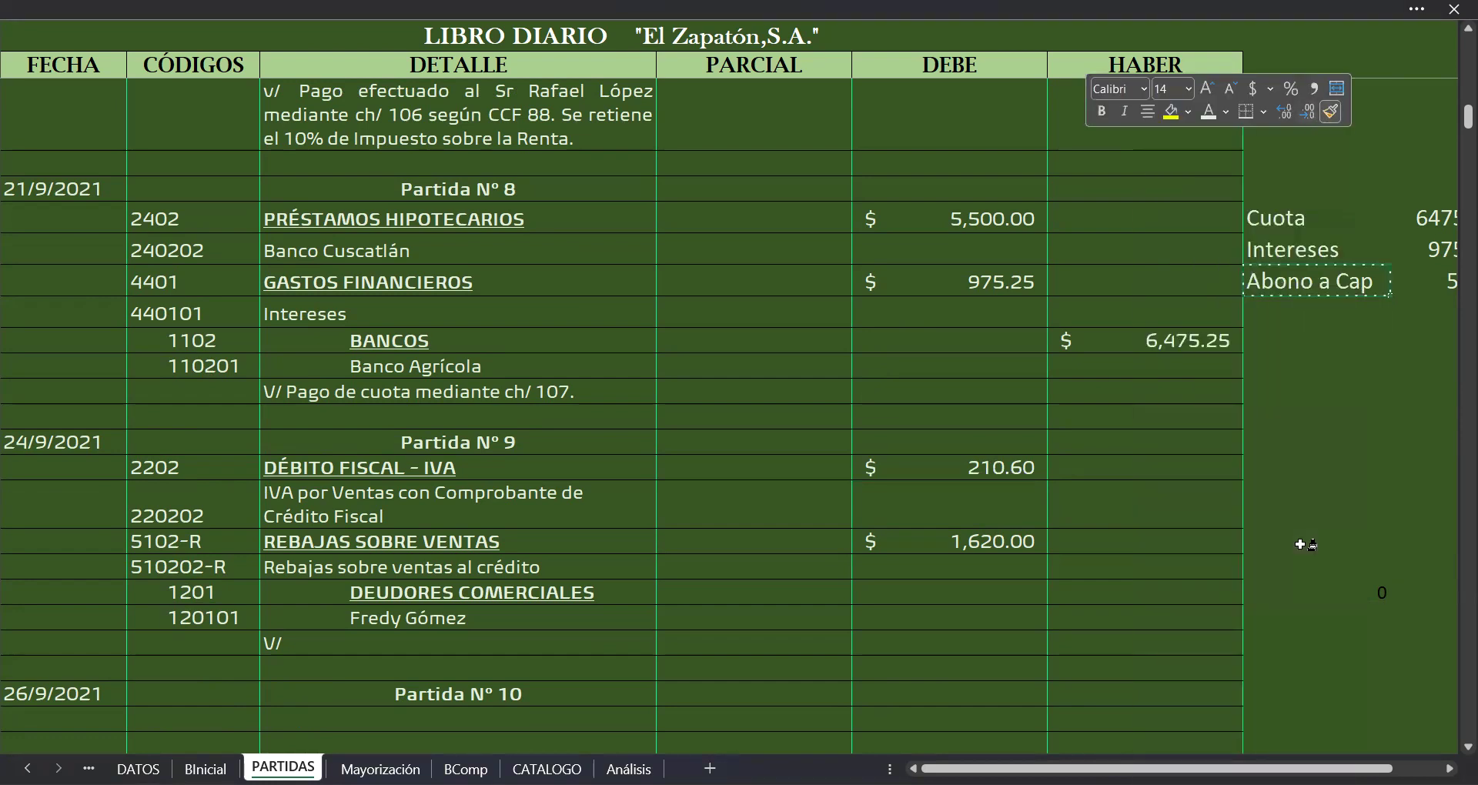
click(1300, 543)
text(=)
click(1036, 545)
text(+)
click(1004, 463)
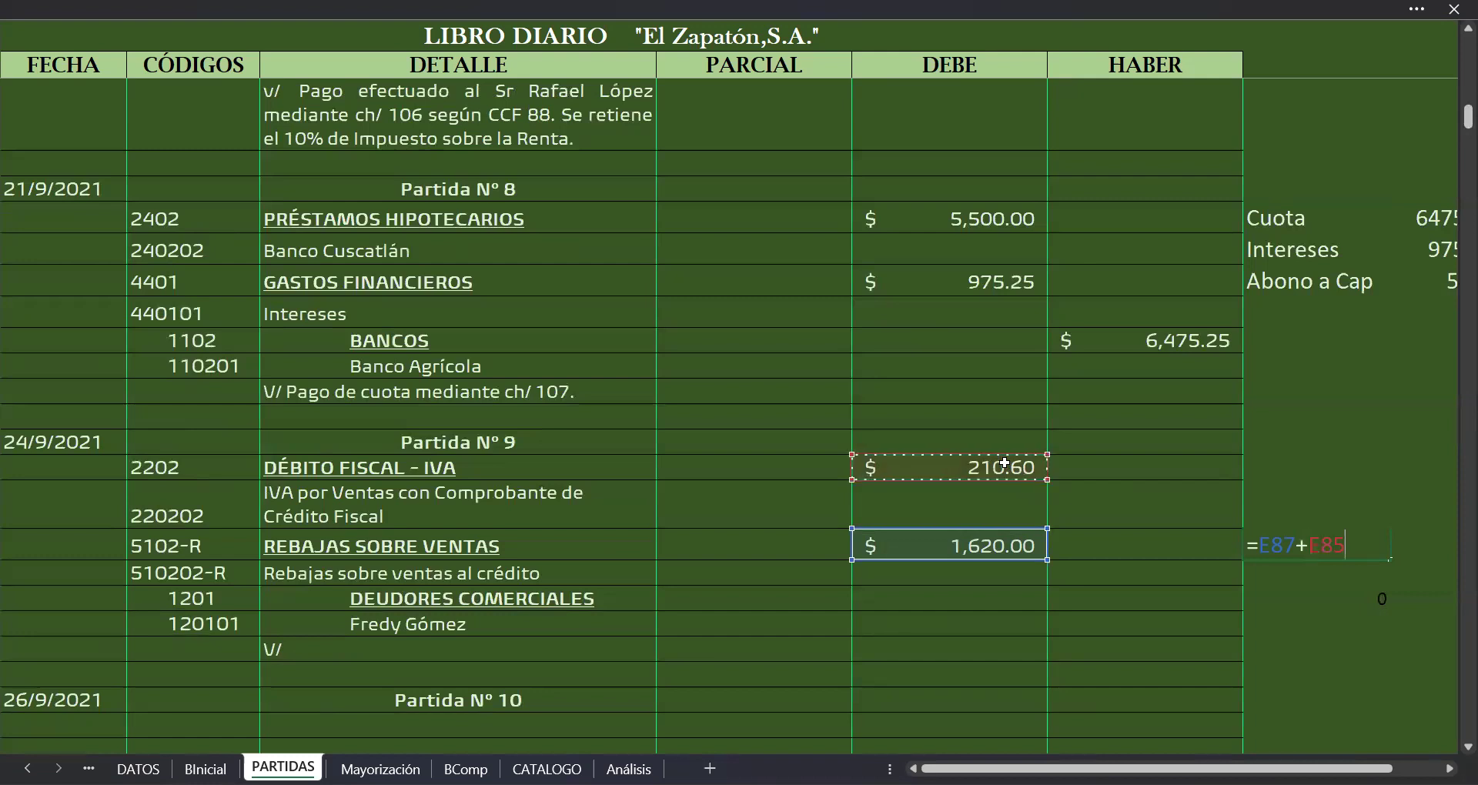
key(Return)
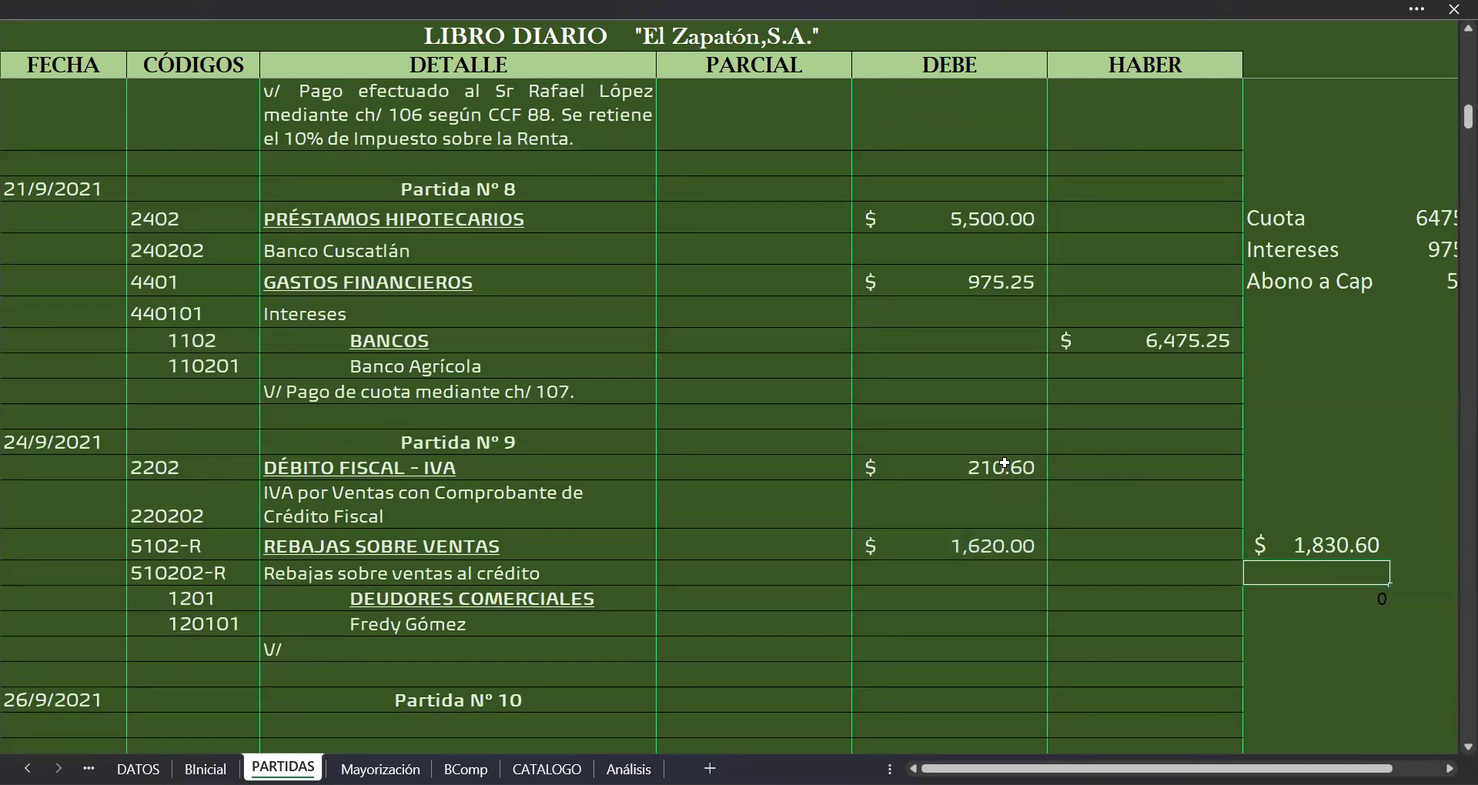
click(1281, 550)
key(Delete)
click(1313, 590)
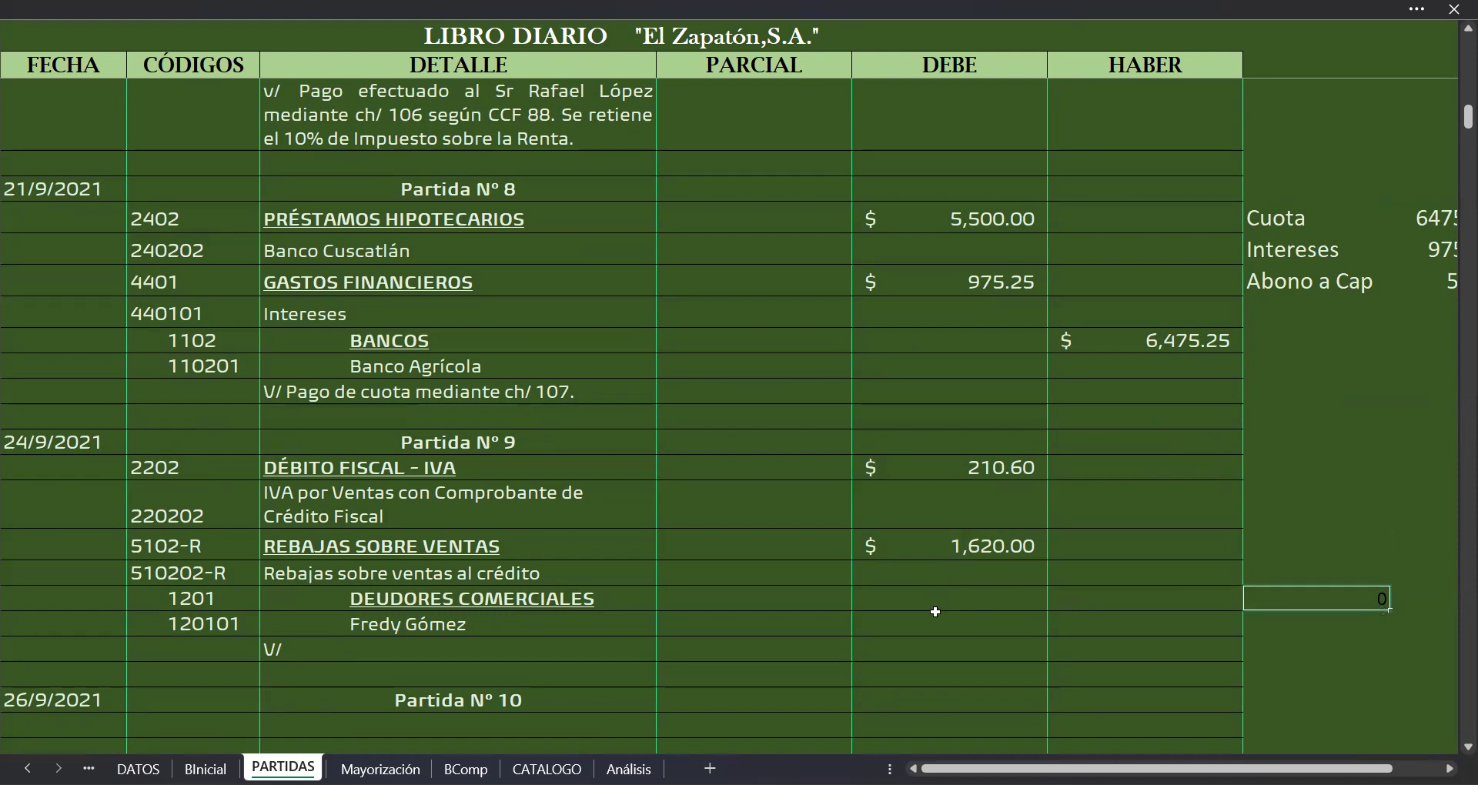
Credit DEUDORES COMERCIALES =E87+E85 ($1,830.60) and open the Mayorización sheet.
click(1073, 595)
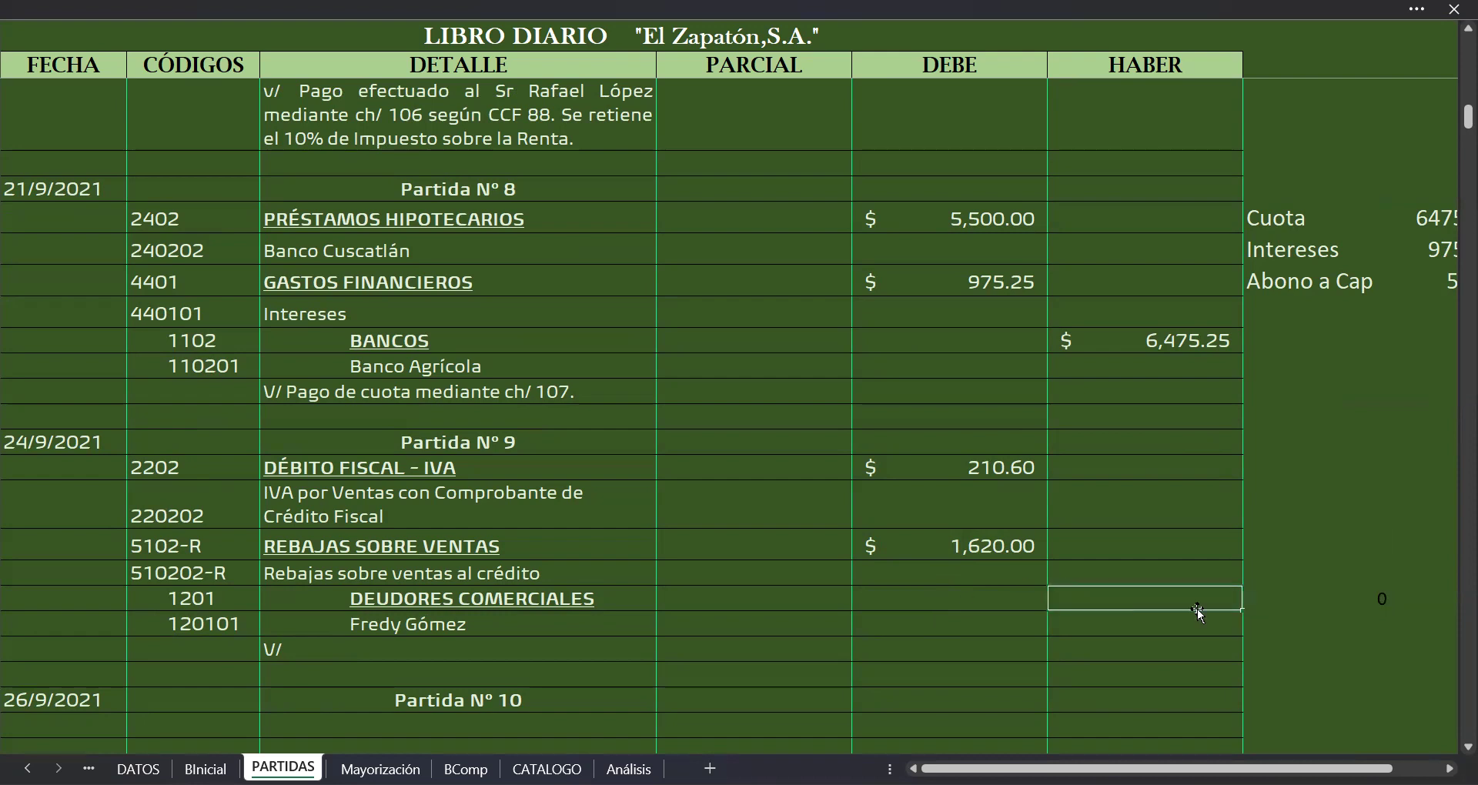
text(=)
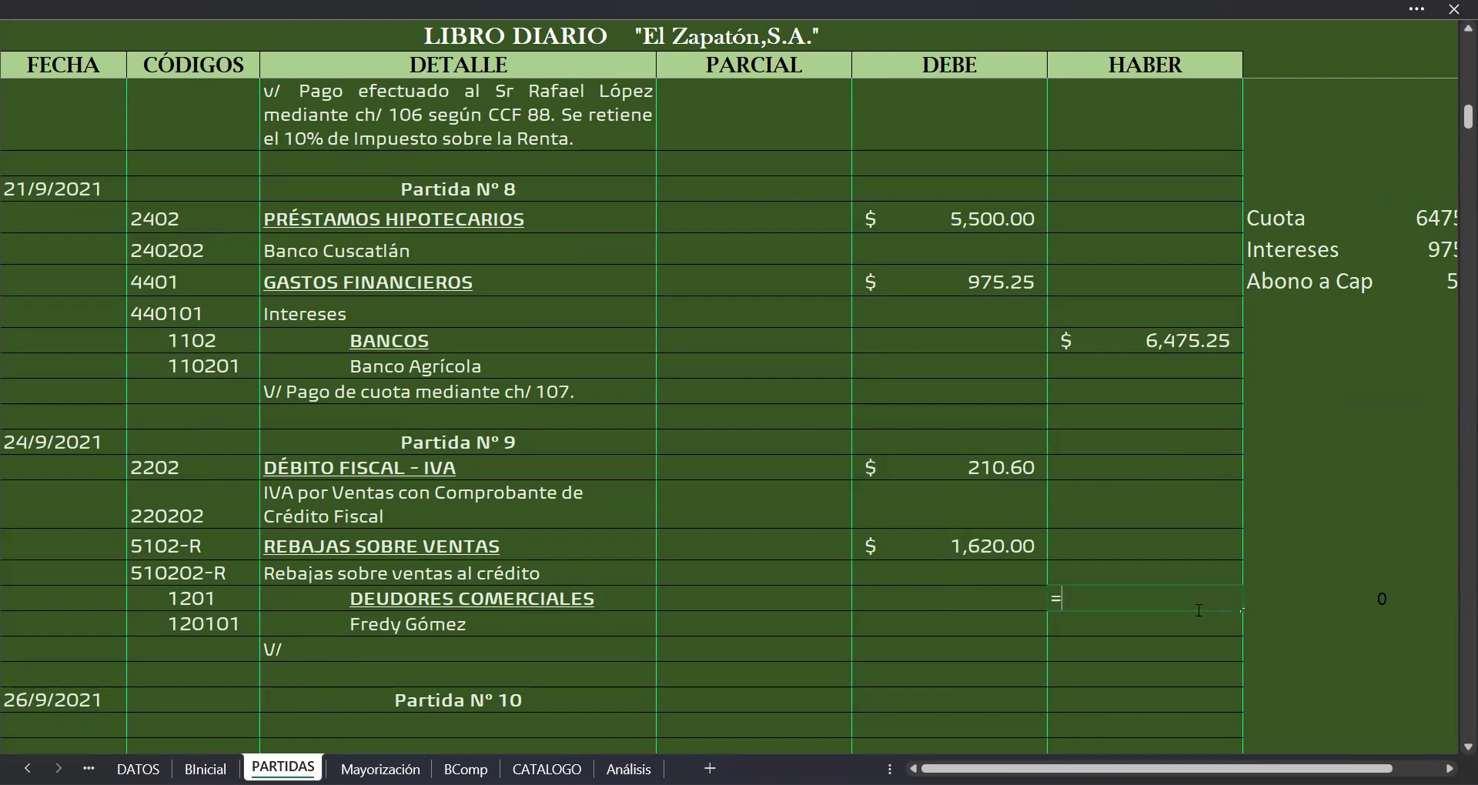
click(1013, 550)
text(+)
click(986, 477)
key(Return)
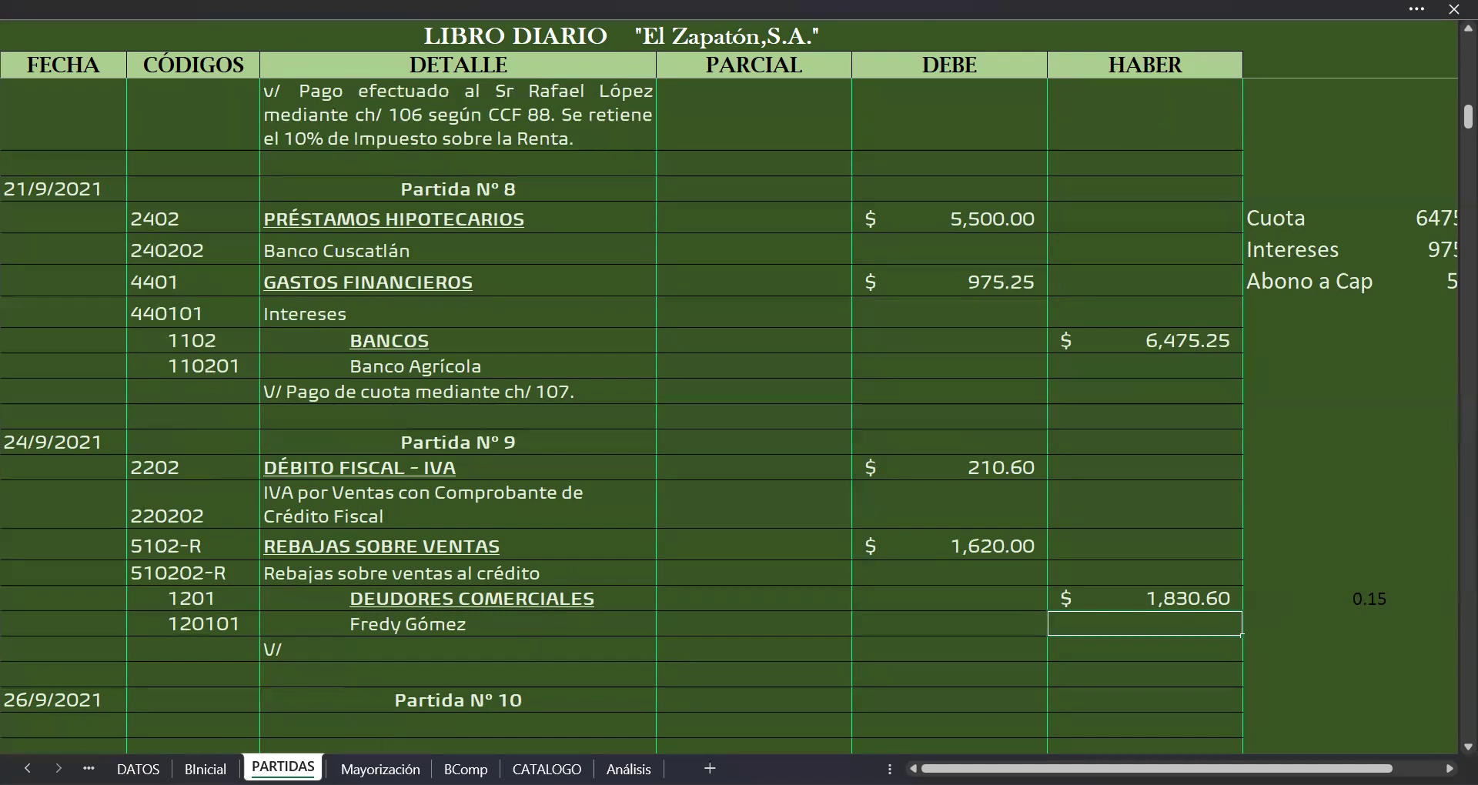
click(380, 769)
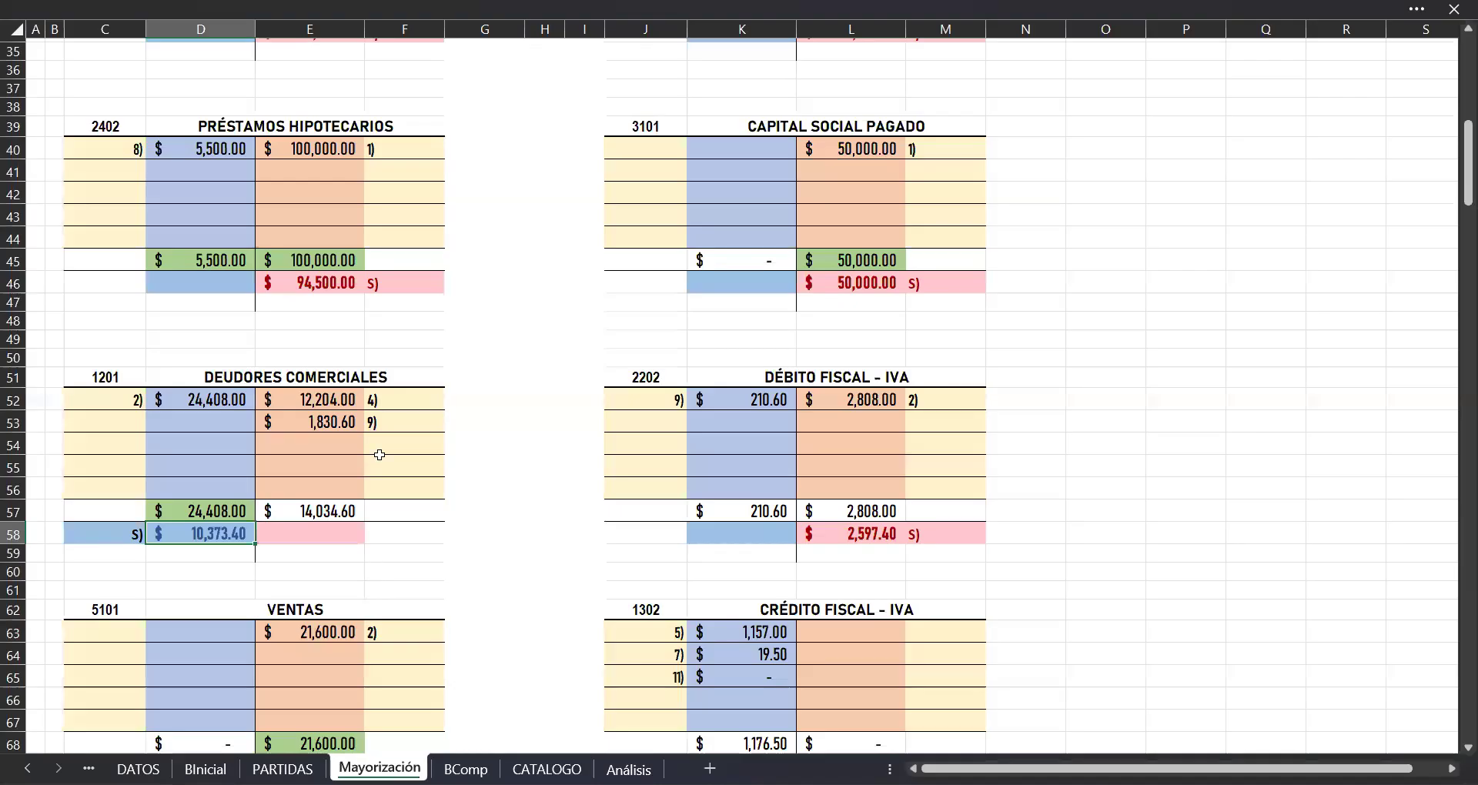
Scroll the Mayorización T-accounts to confirm REBAJAS SOBRE VENTAS at $1,620.00, then return to PARTIDAS.
scroll(604, 425, down, 1)
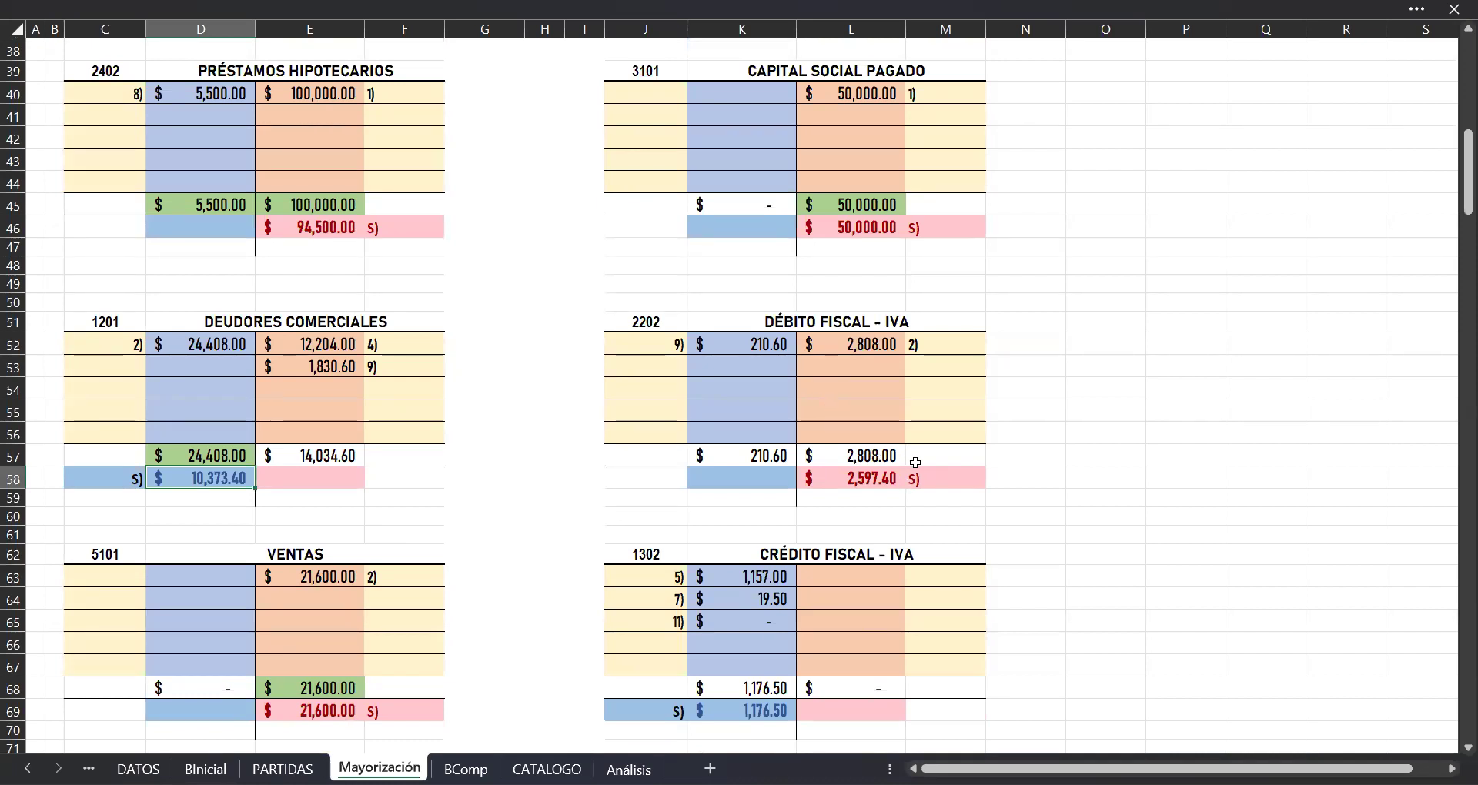
scroll(933, 487, up, 6)
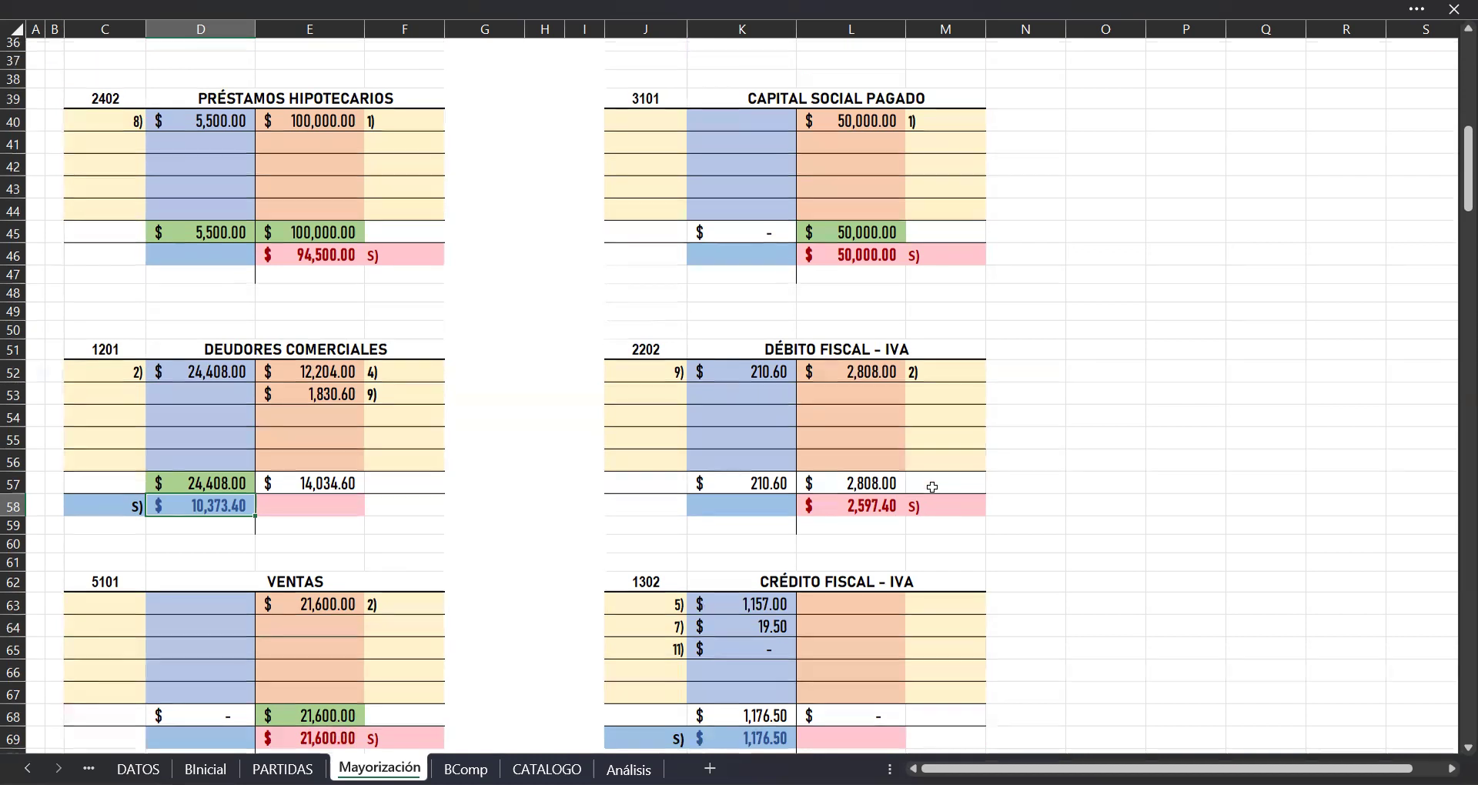
scroll(932, 487, up, 3)
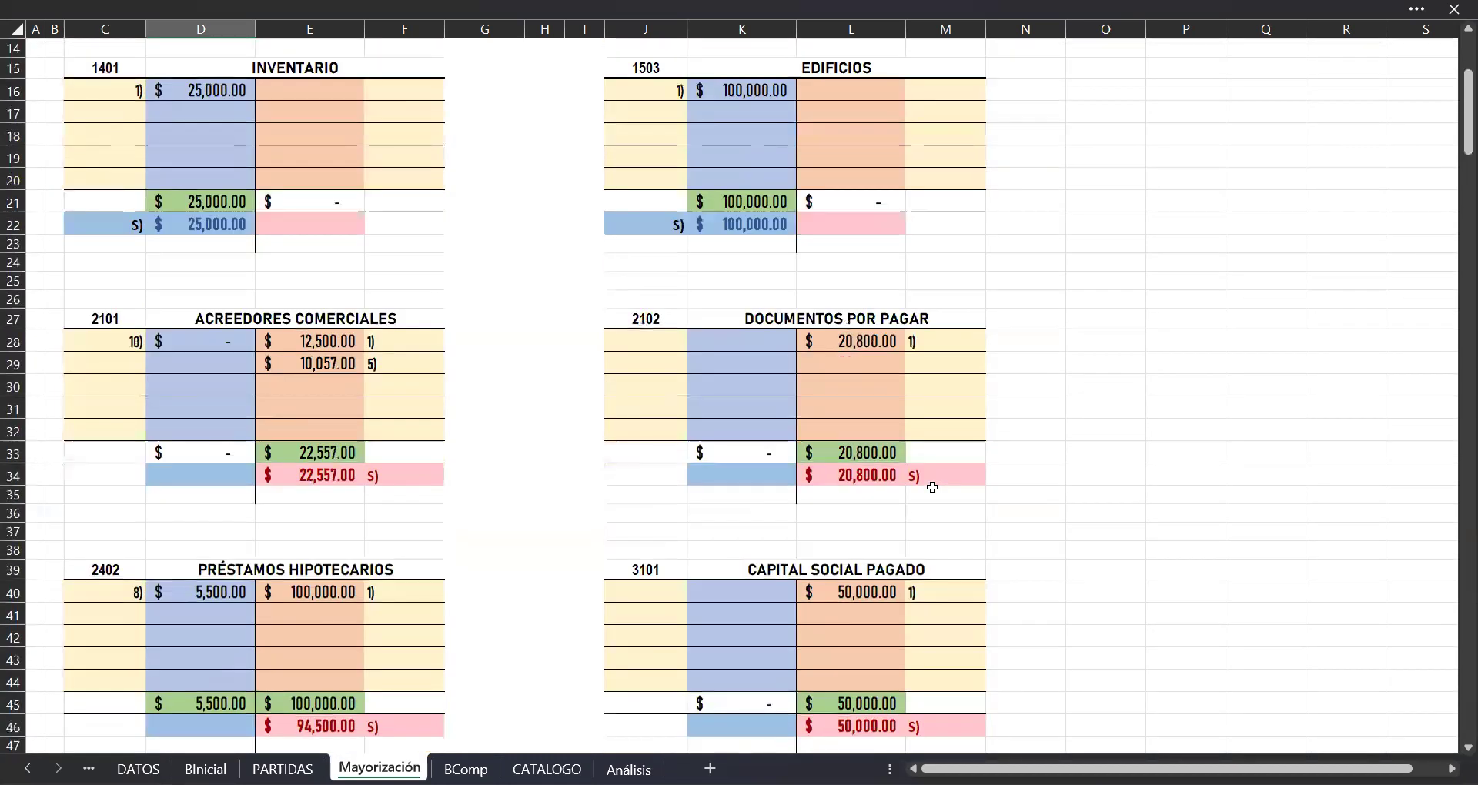
scroll(410, 424, down, 4)
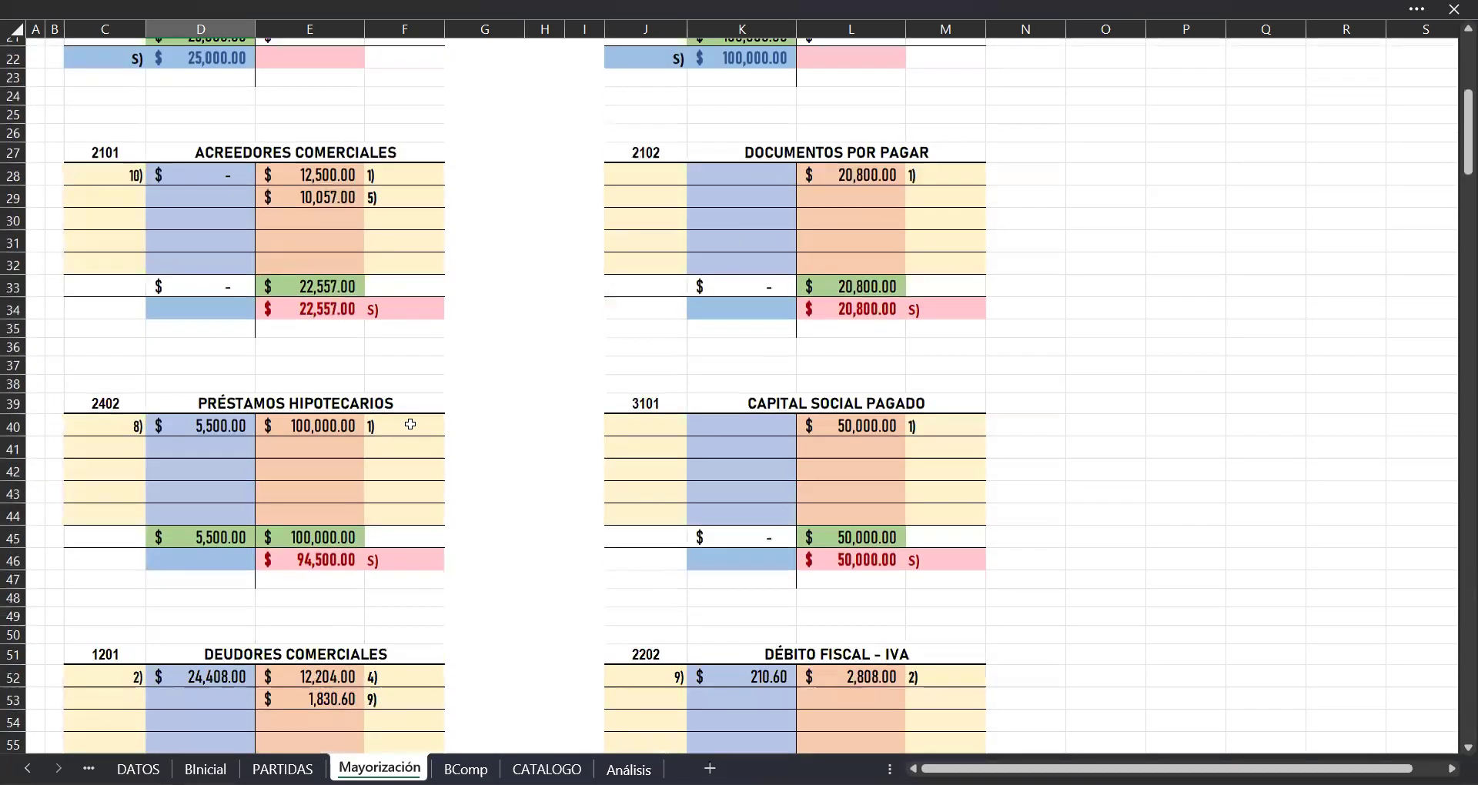
scroll(348, 600, down, 1)
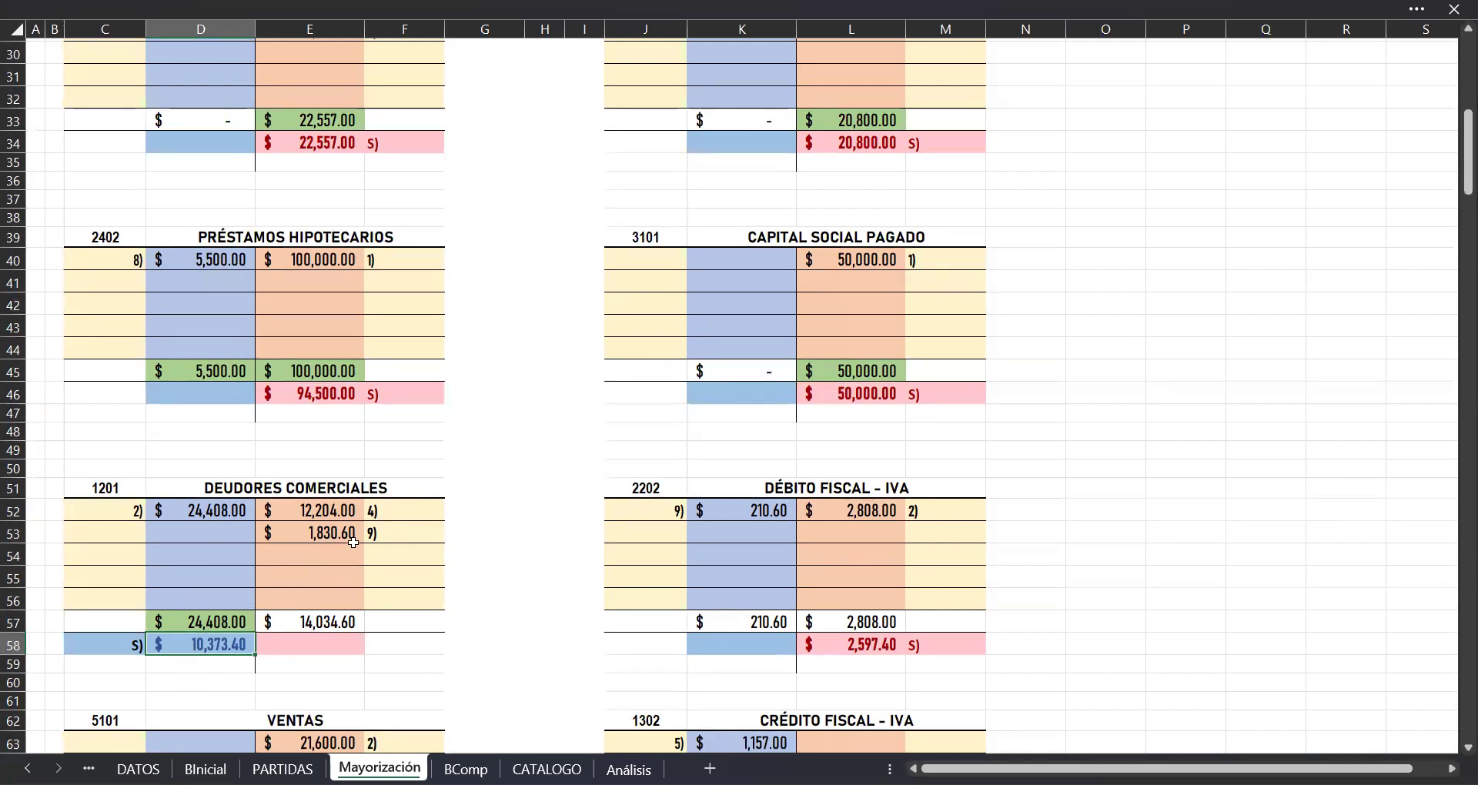
scroll(353, 543, down, 10)
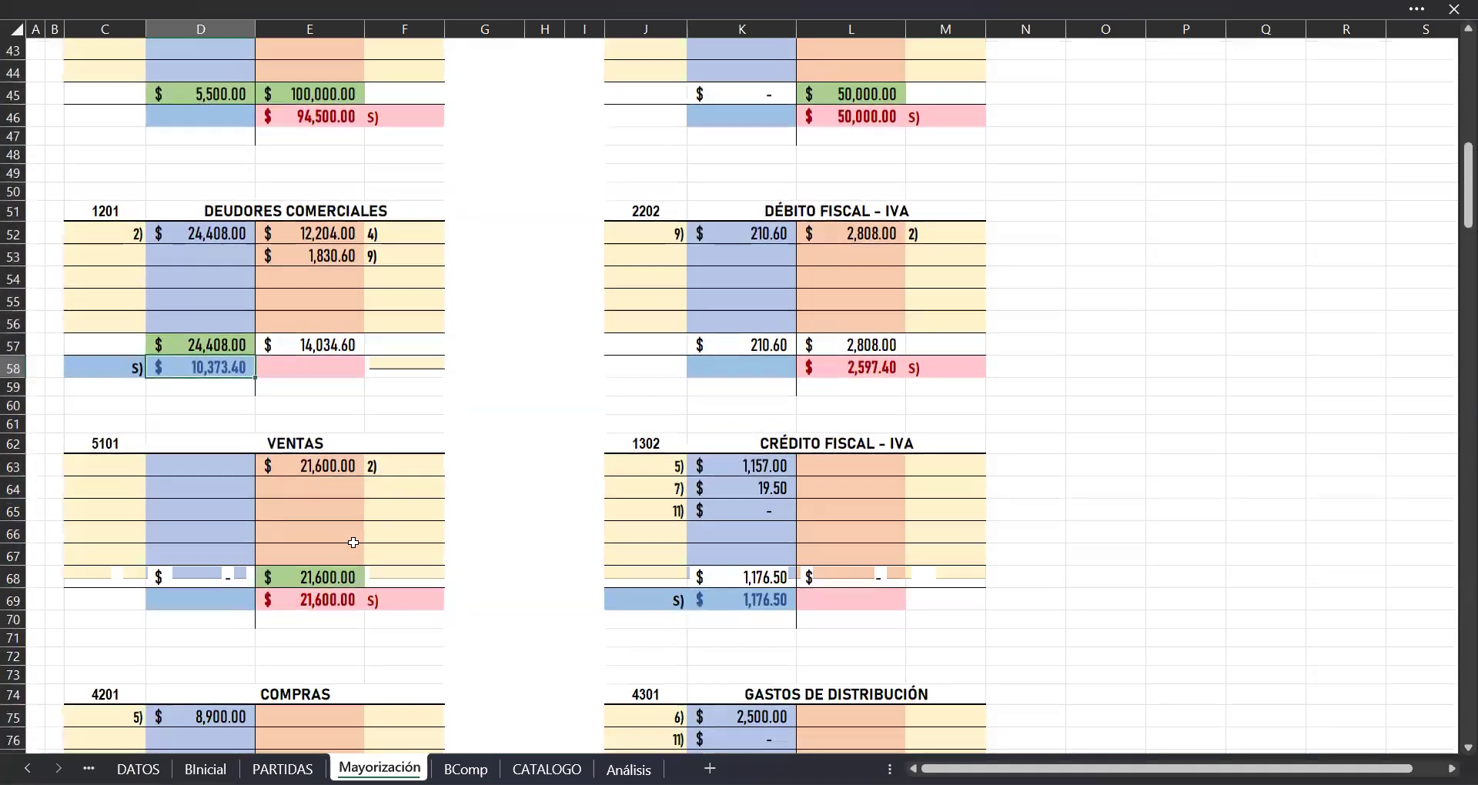
scroll(353, 543, down, 7)
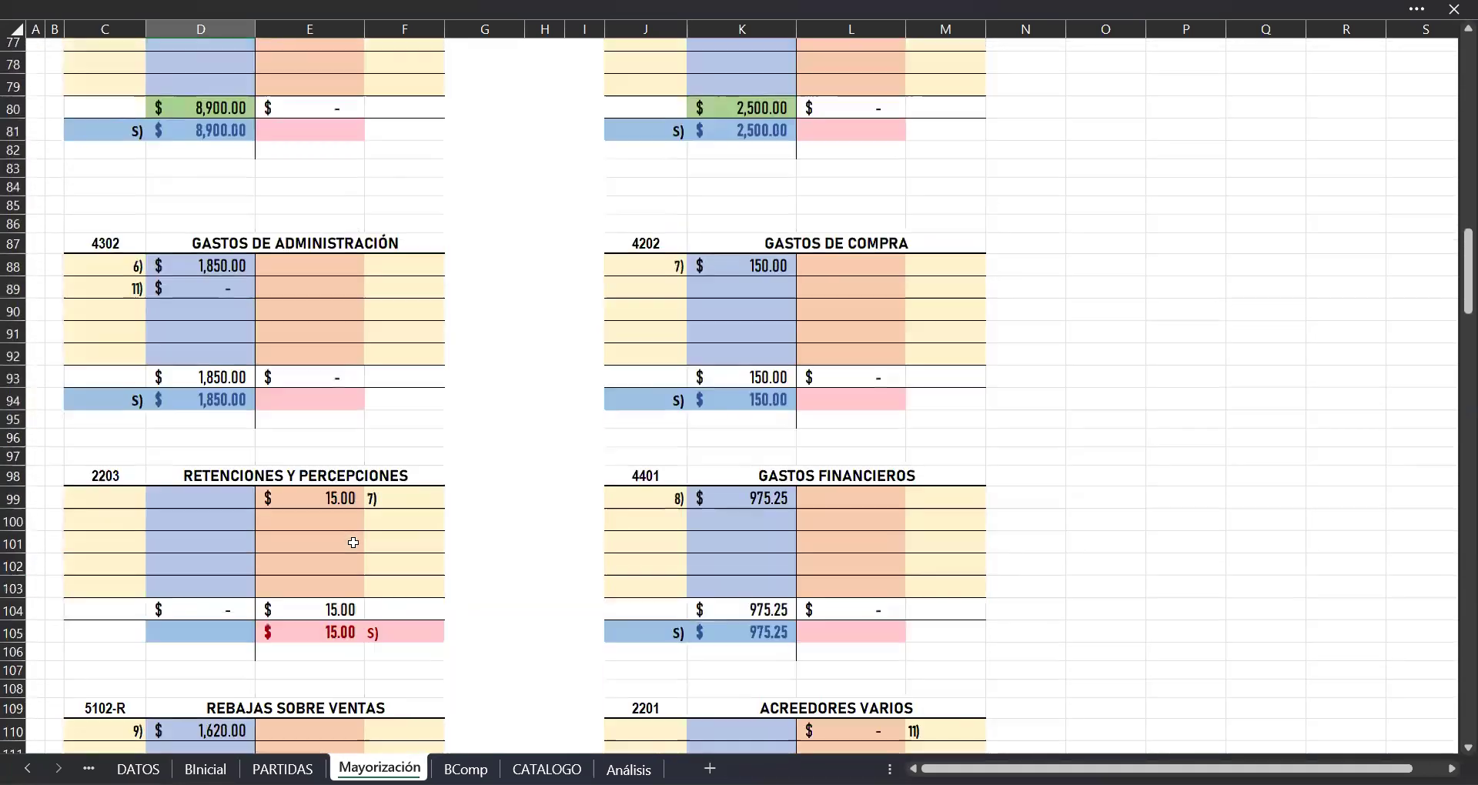
scroll(353, 543, down, 4)
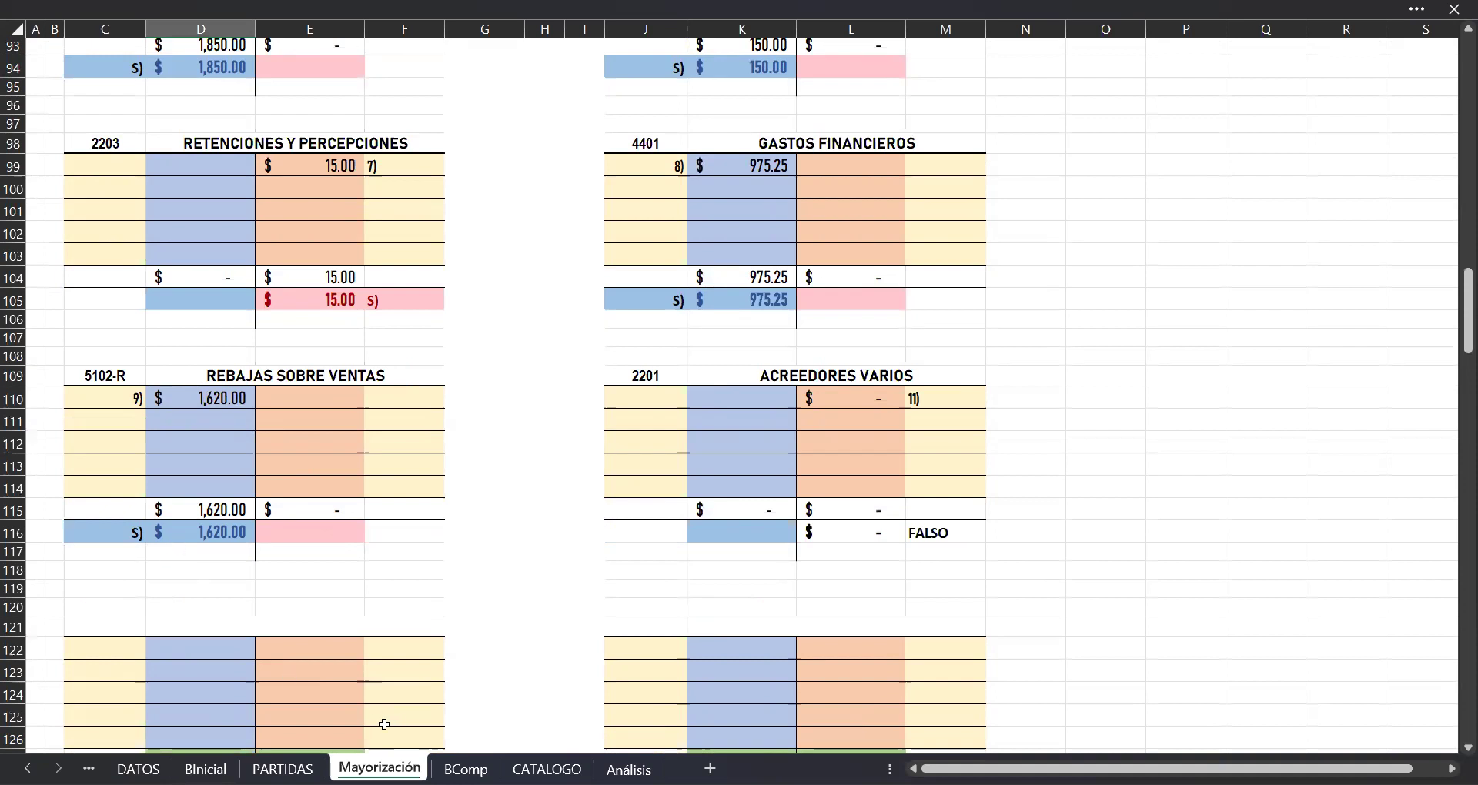
click(284, 769)
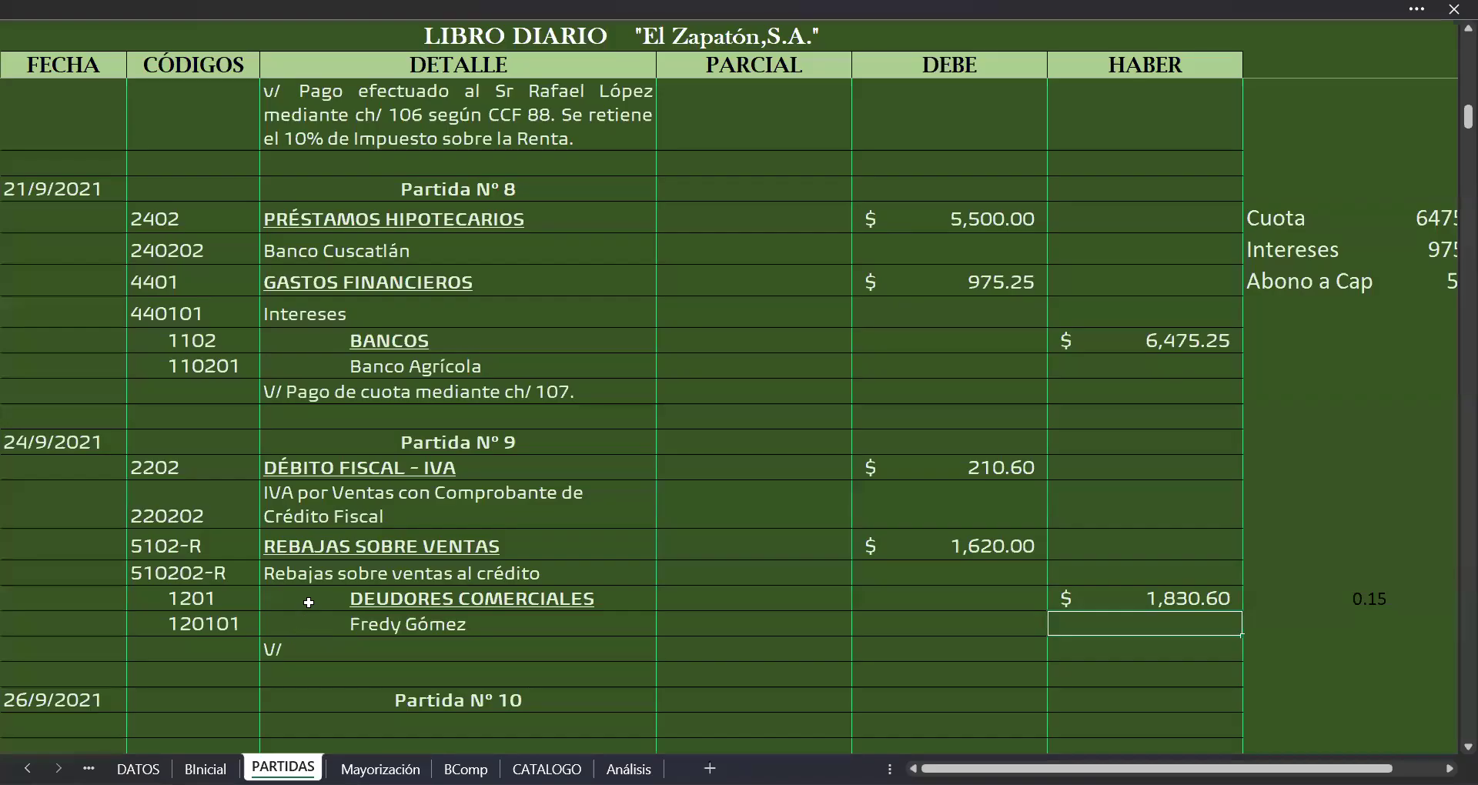
Describe Partida Nº 9 as 'V/ Rebaja del 15% por pronto pago' and switch to the DATOS sheet.
scroll(309, 602, down, 3)
scroll(309, 603, down, 2)
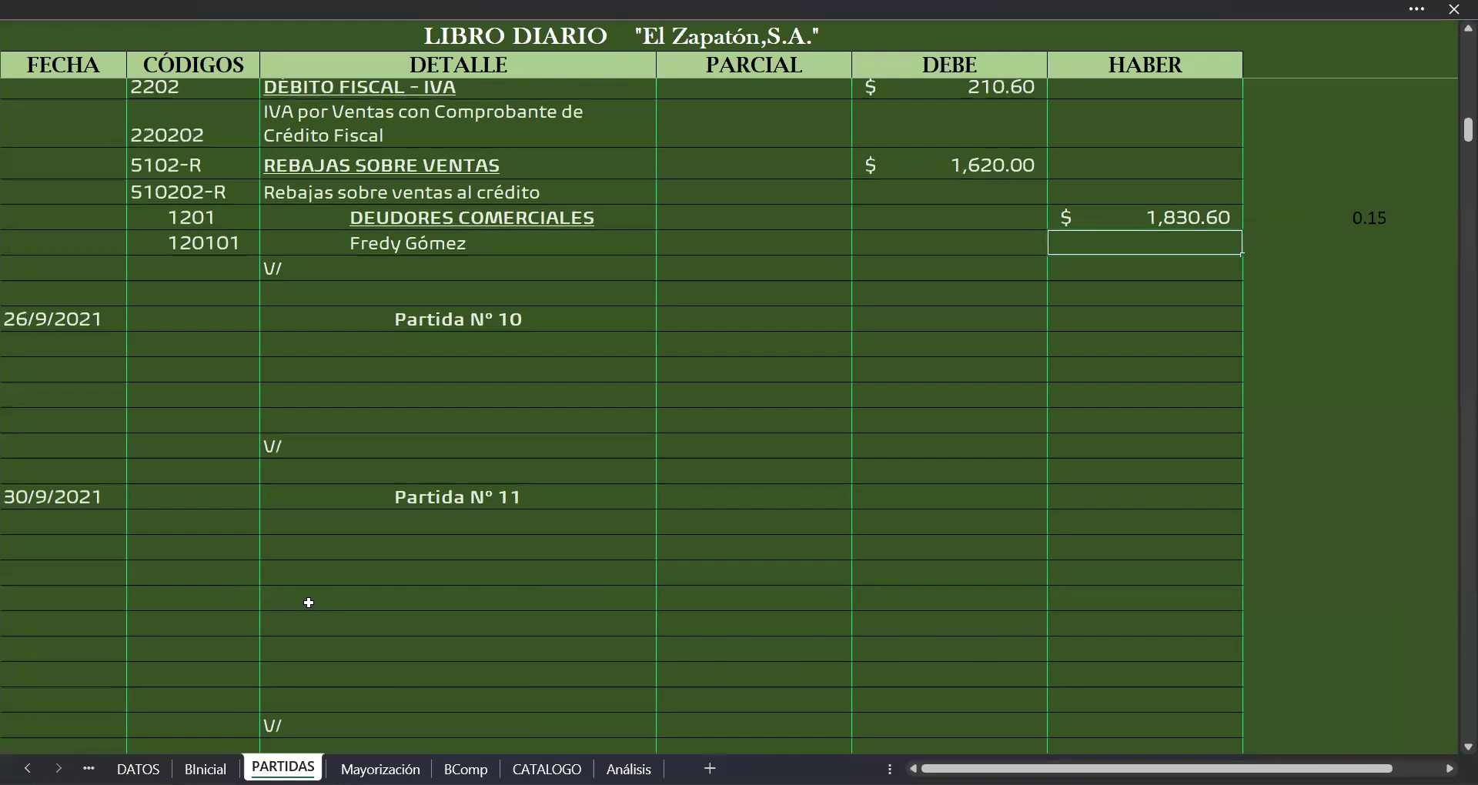
scroll(309, 603, down, 1)
scroll(354, 528, up, 1)
scroll(354, 526, down, 2)
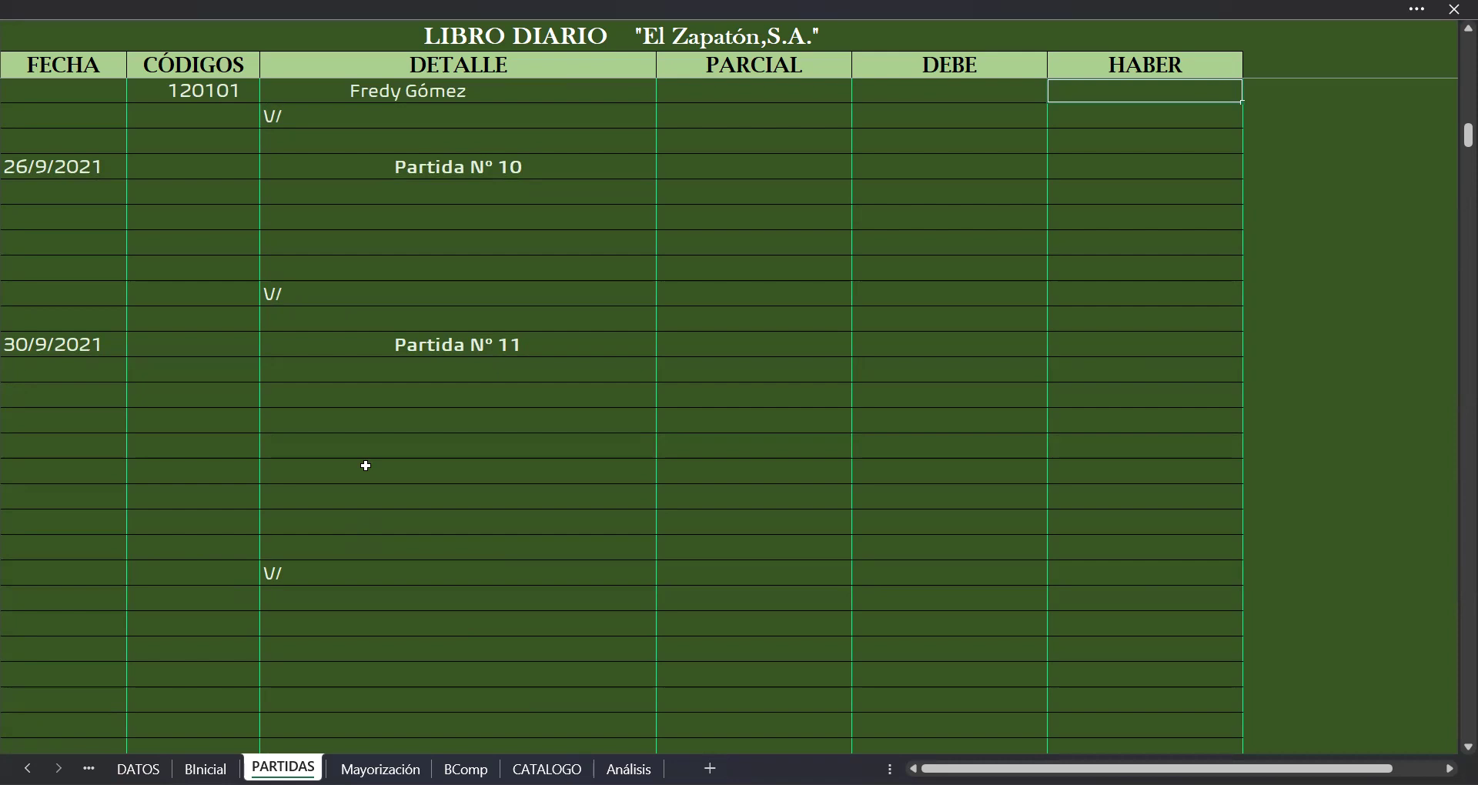
scroll(365, 466, up, 3)
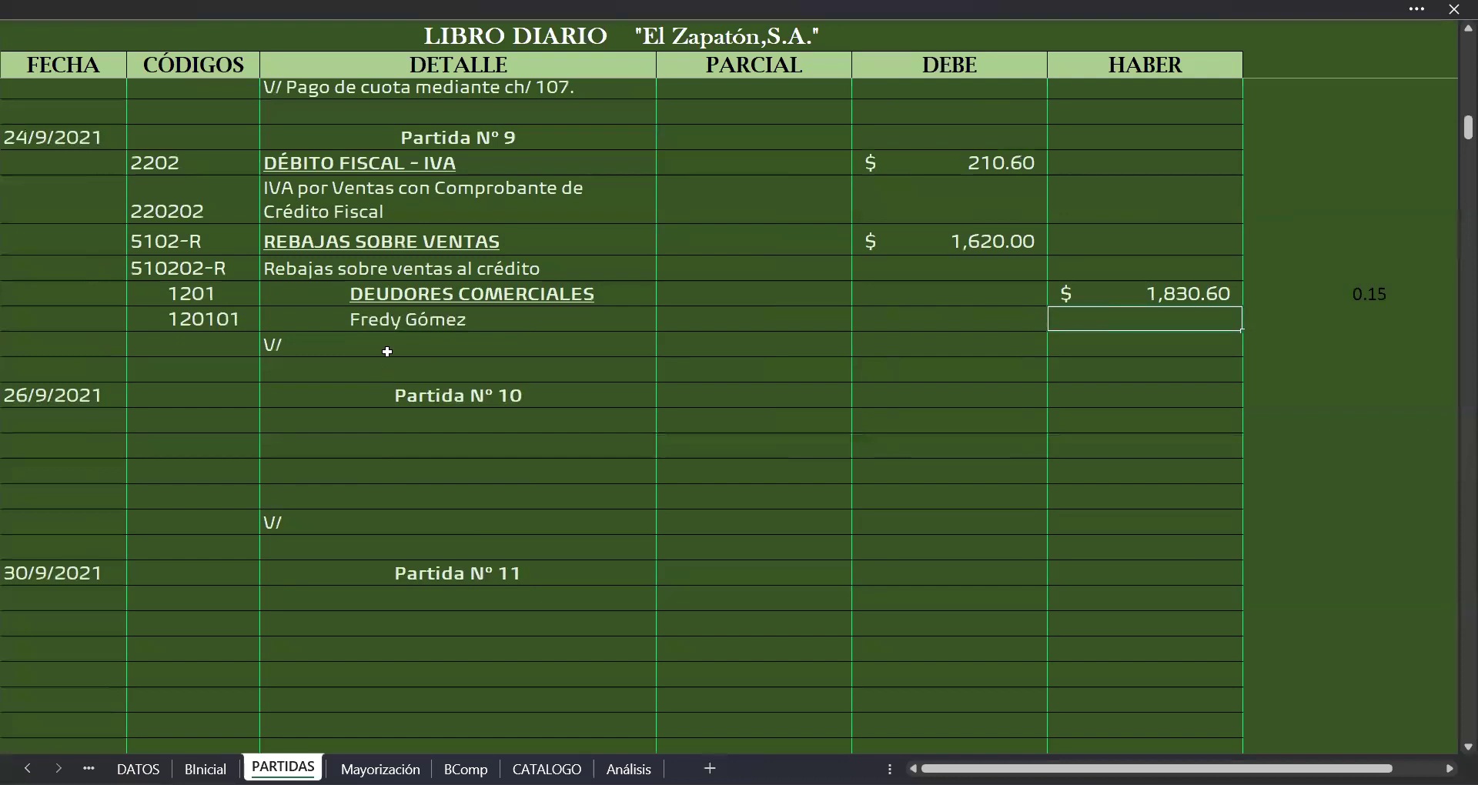
double_click(387, 351)
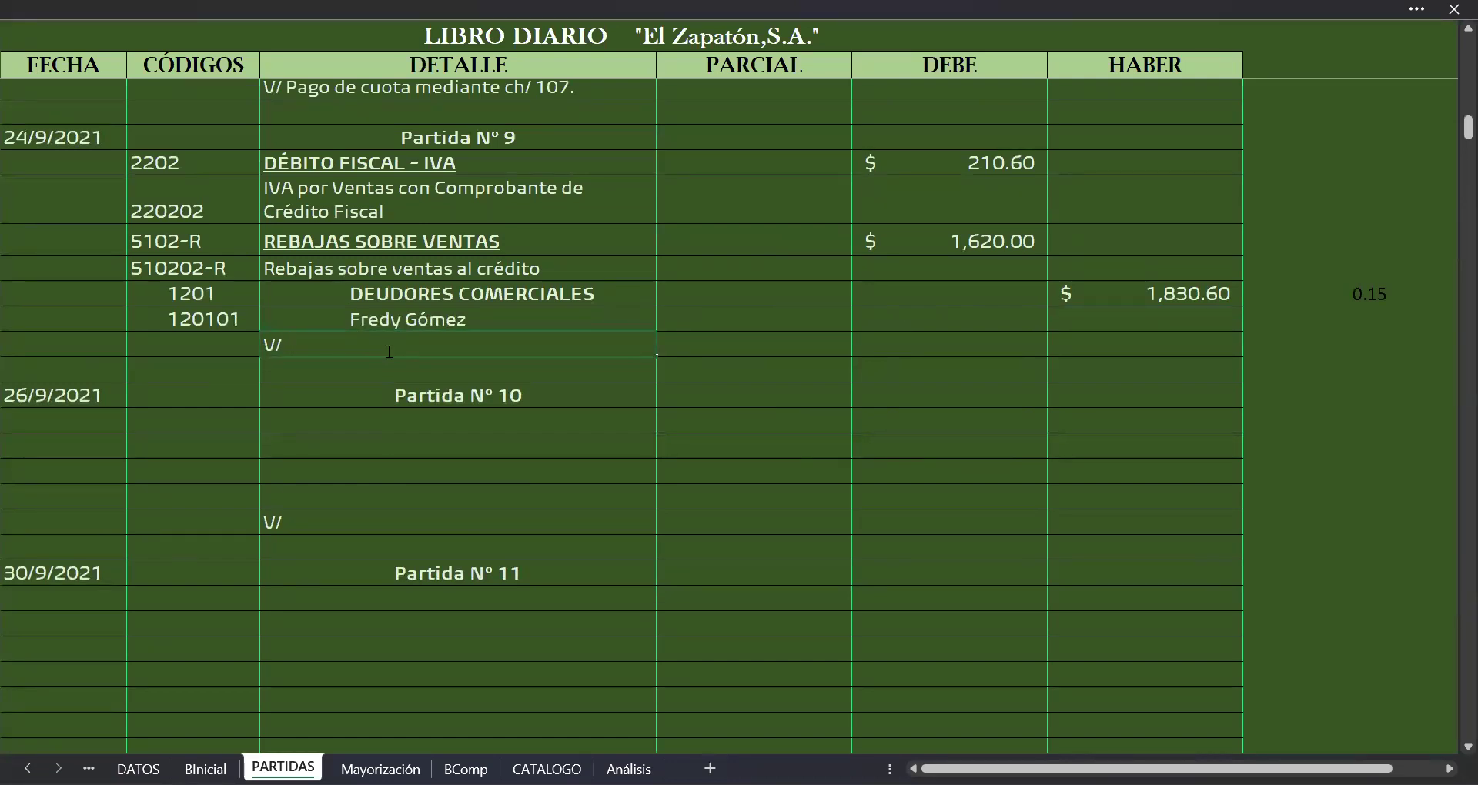
text(Re)
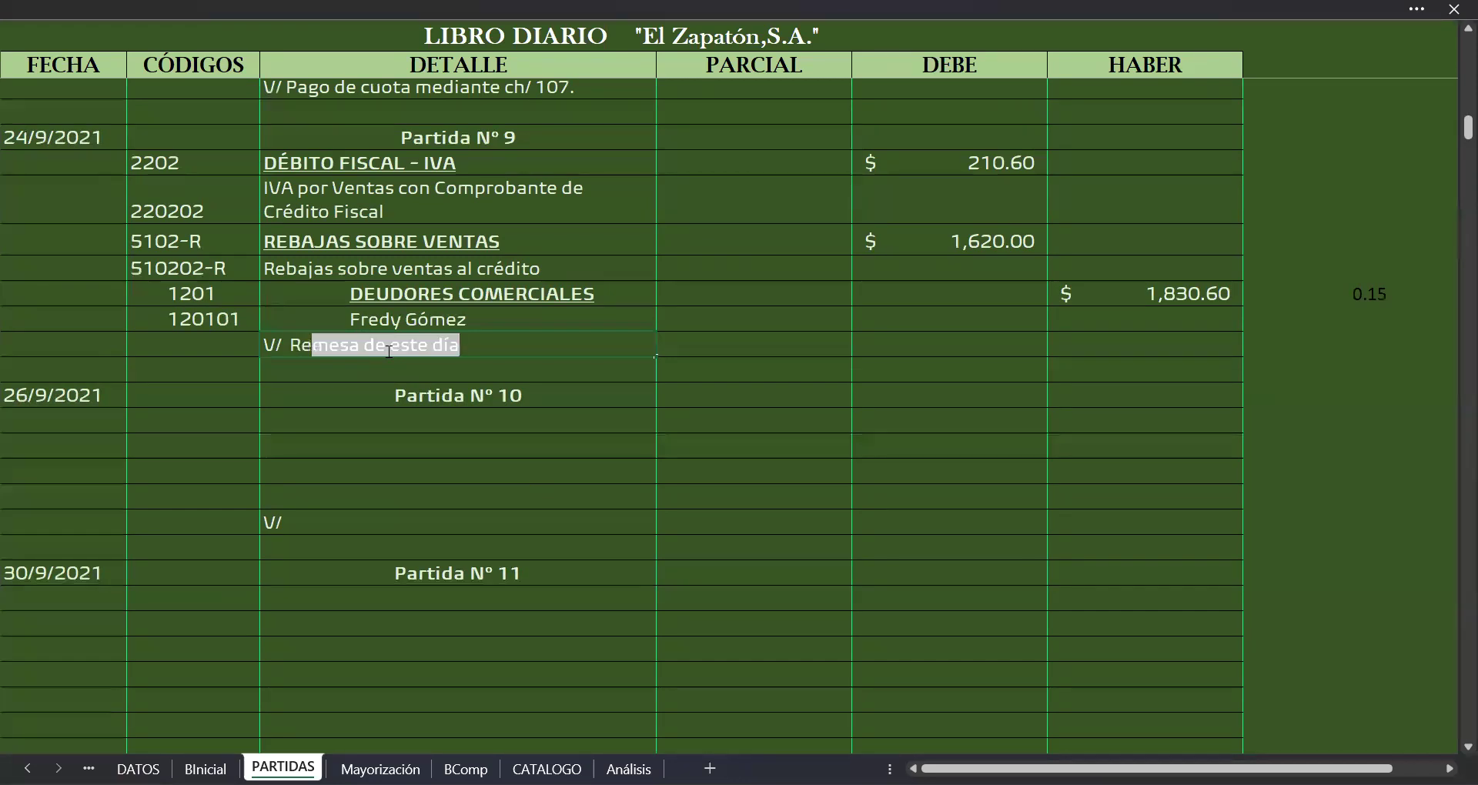
text(baja de)
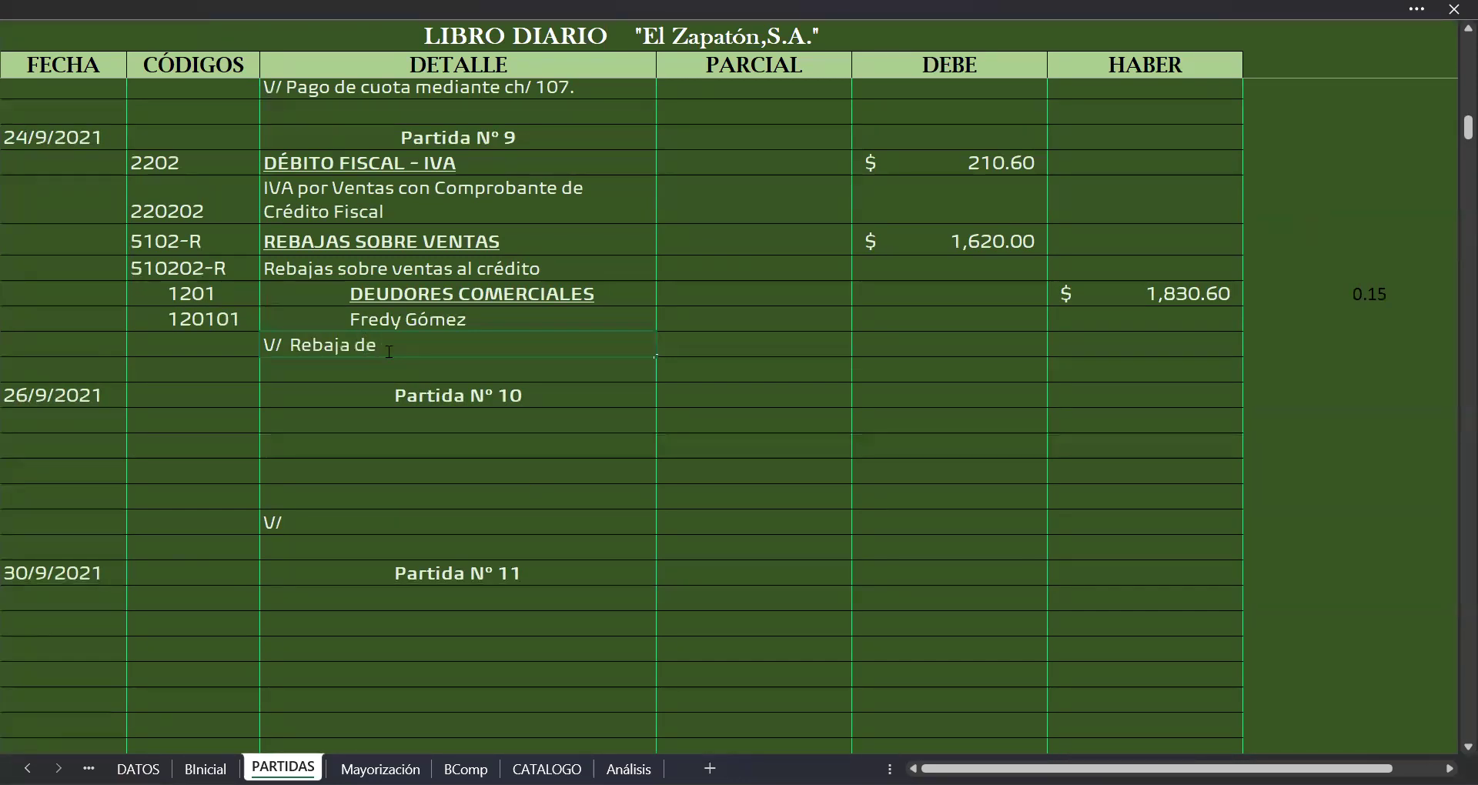
text(l 15% por pron)
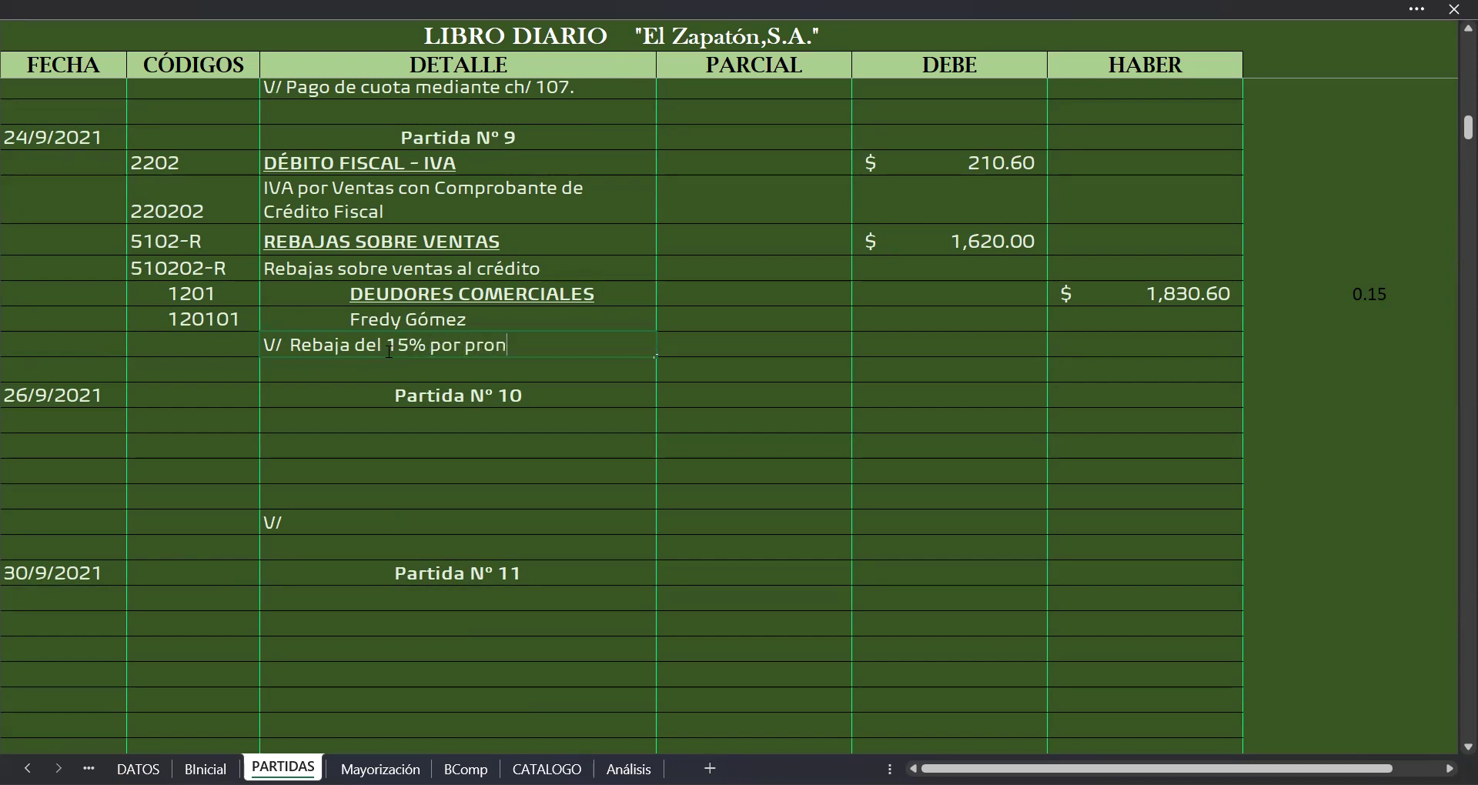
text(to pago)
click(470, 446)
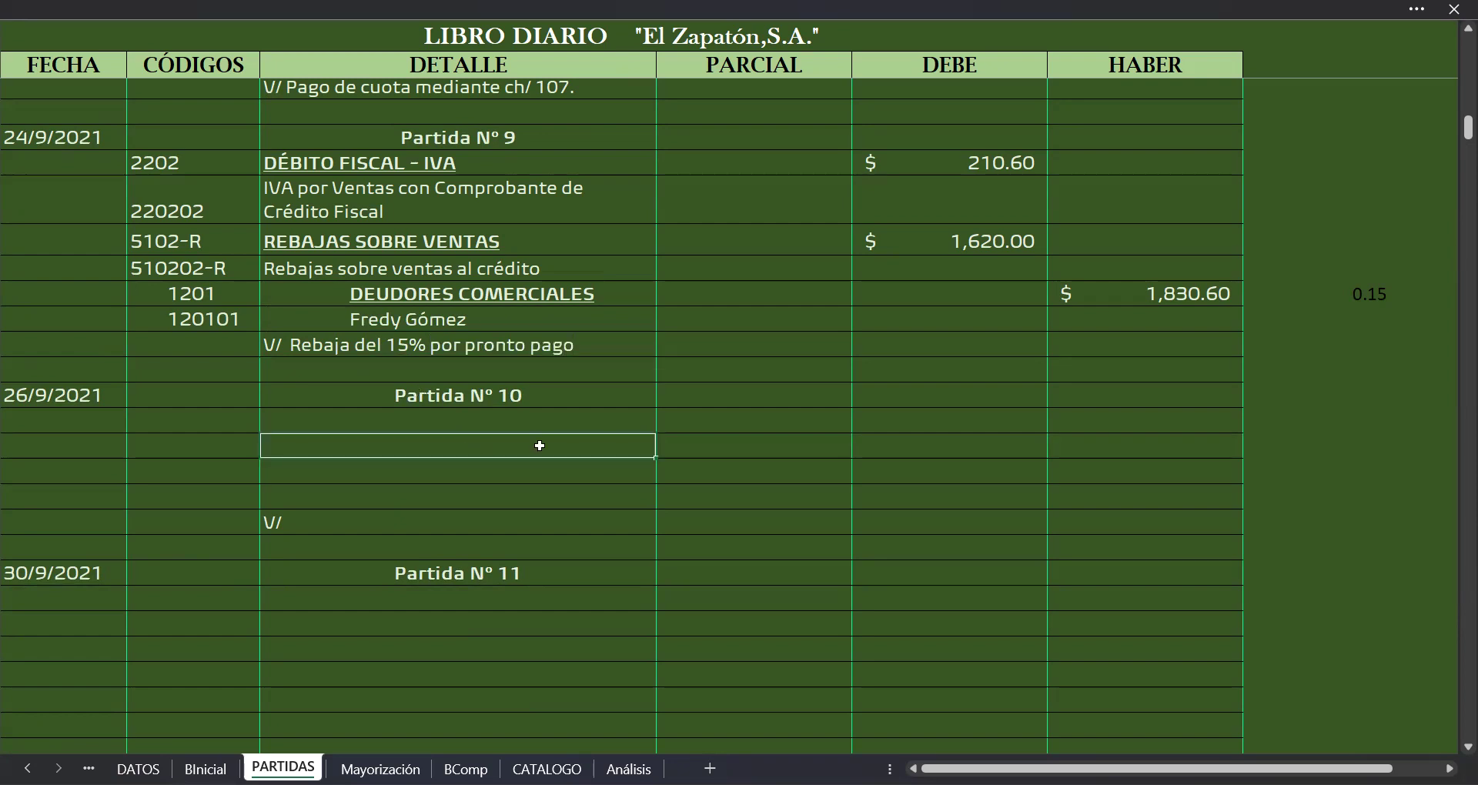
scroll(540, 445, down, 3)
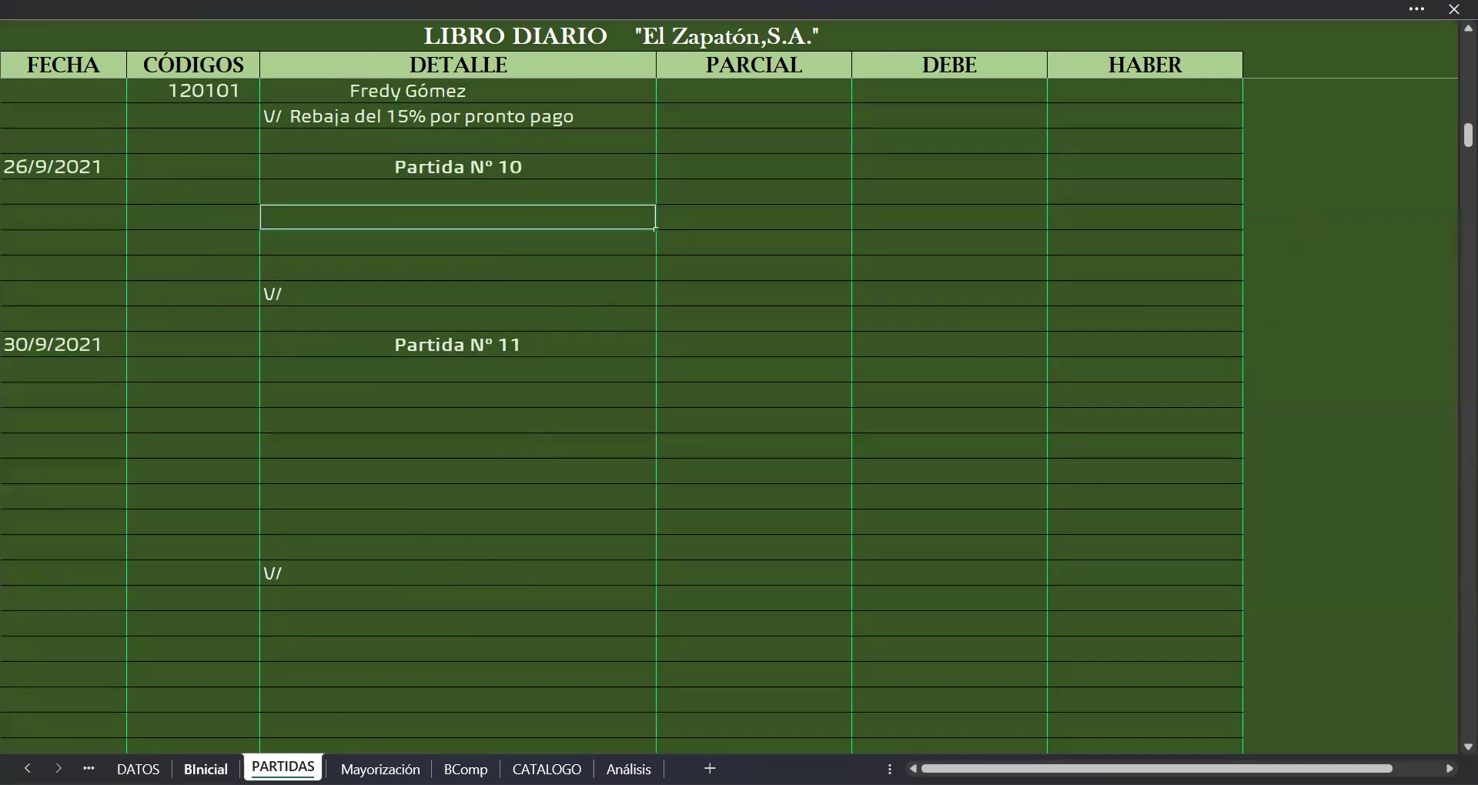
click(138, 768)
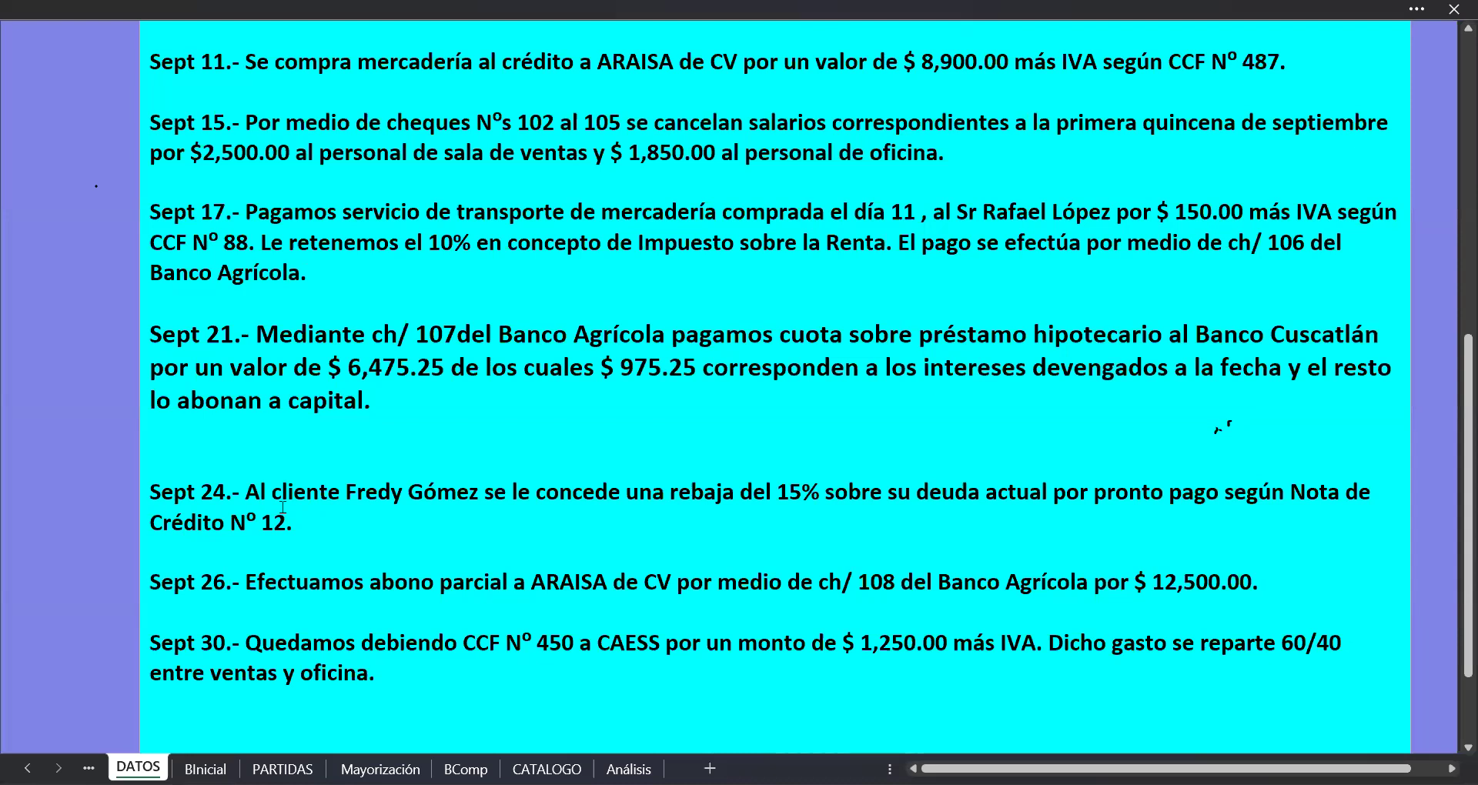
Review the Sept 30 transaction text on DATOS, then return to the PARTIDAS journal.
scroll(283, 507, down, 1)
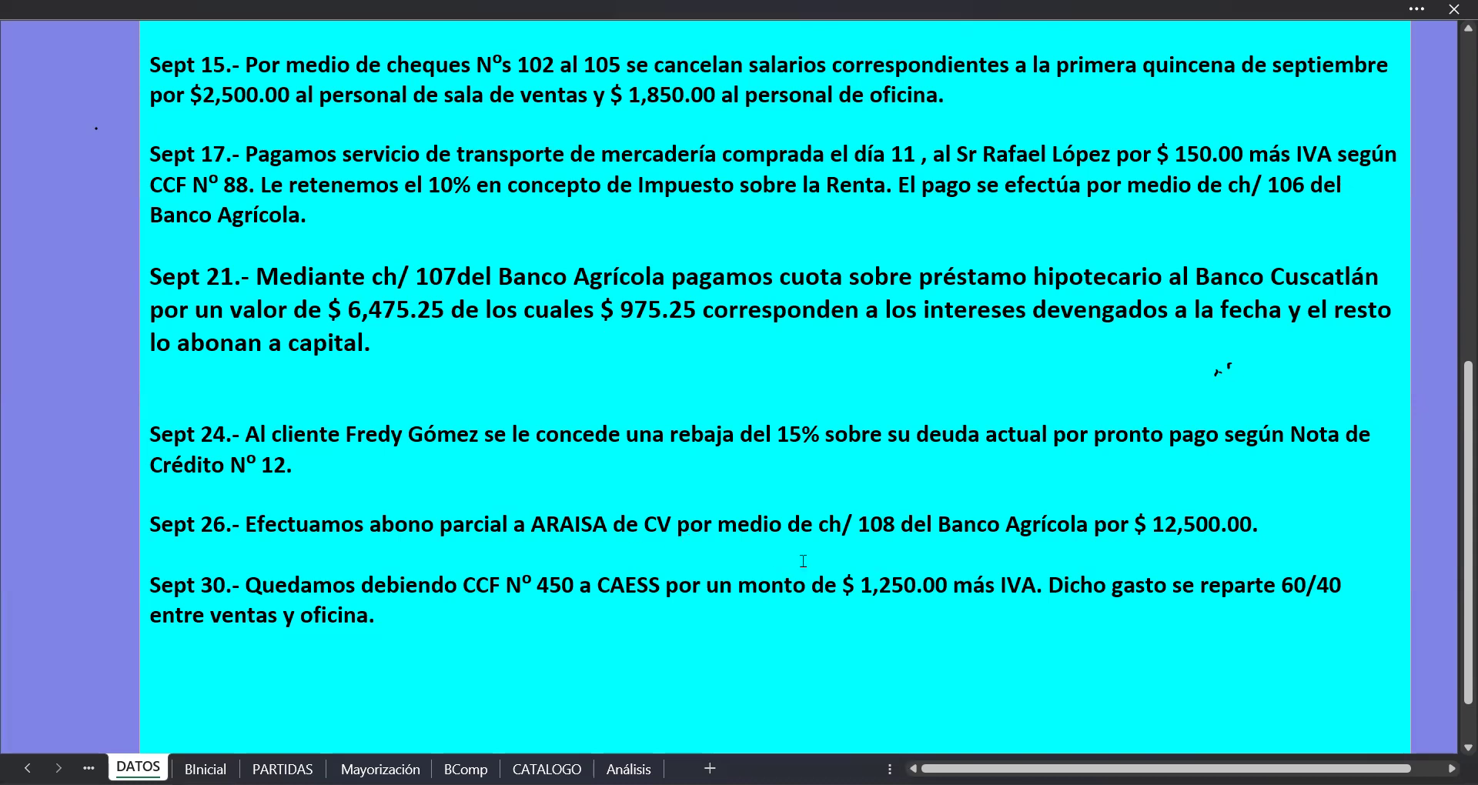
drag(153, 554, 745, 605)
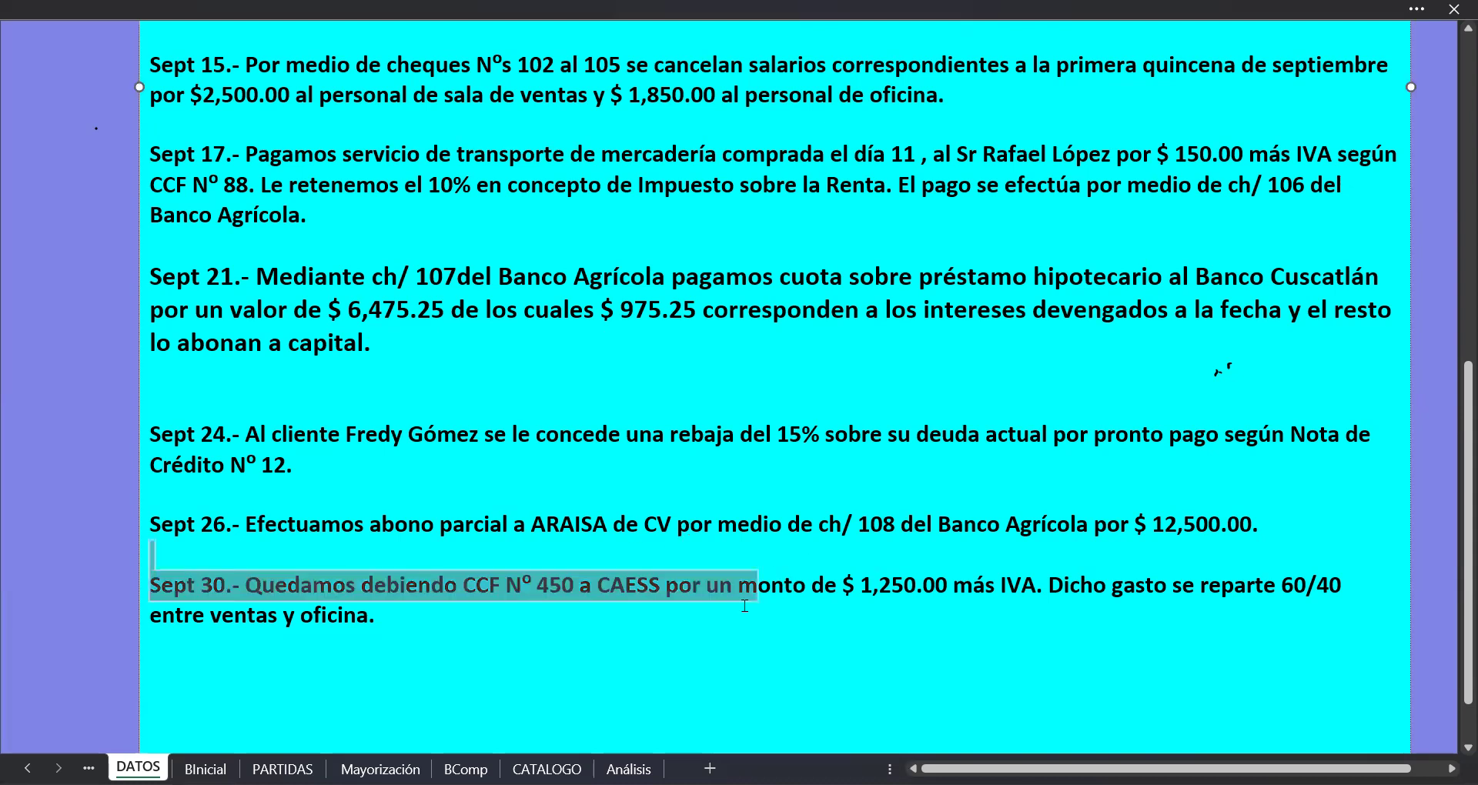
right_click(744, 605)
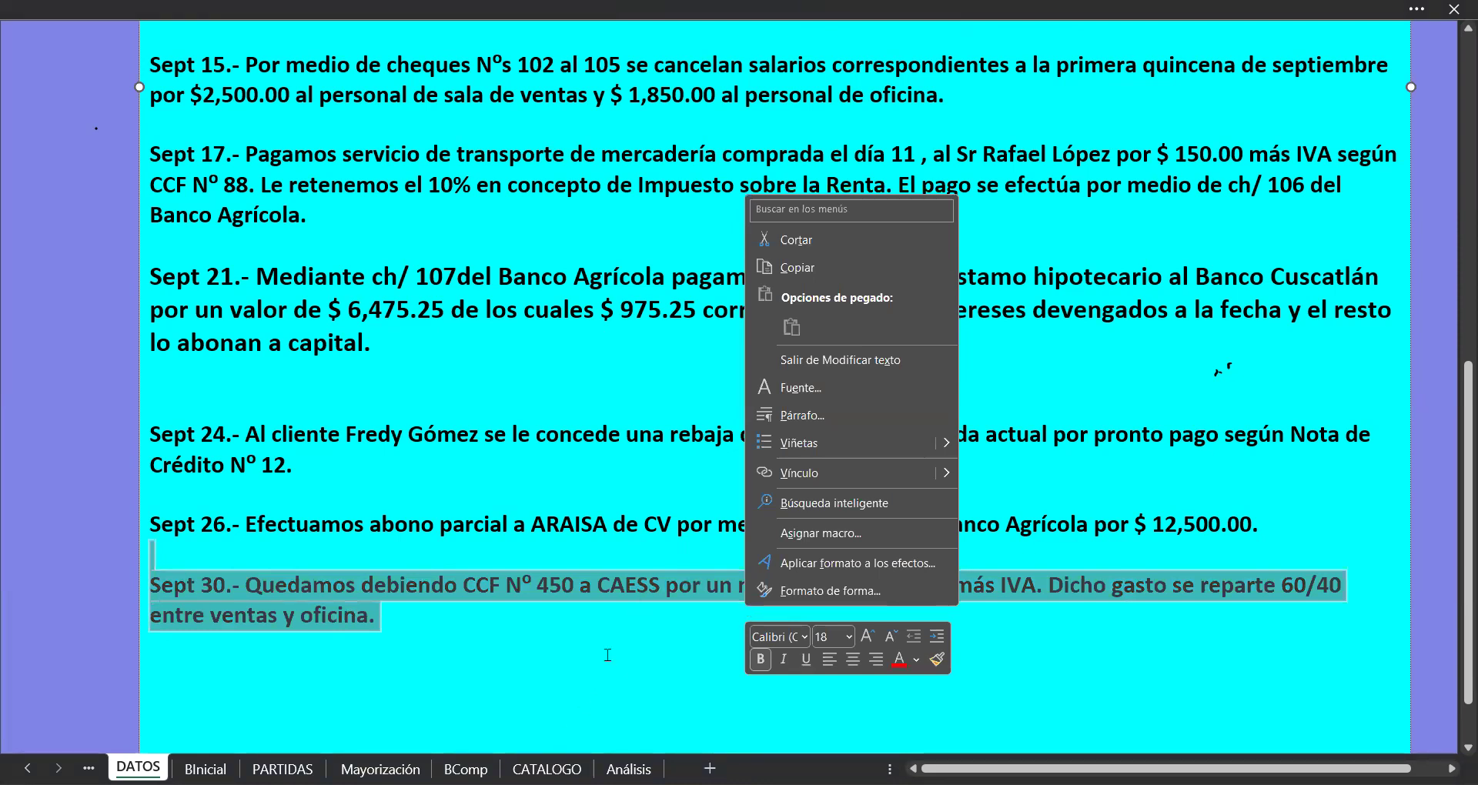
key(Escape)
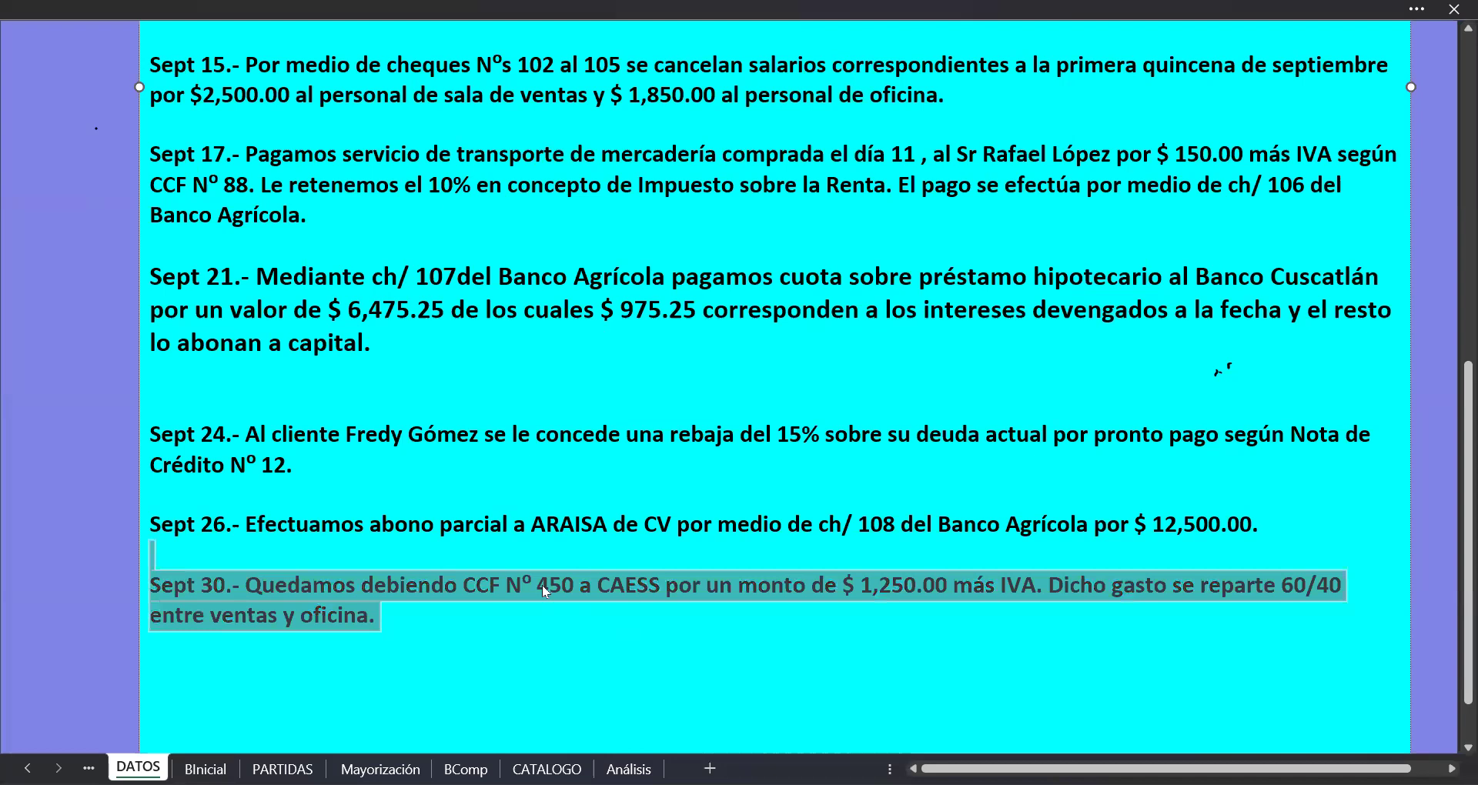
click(552, 554)
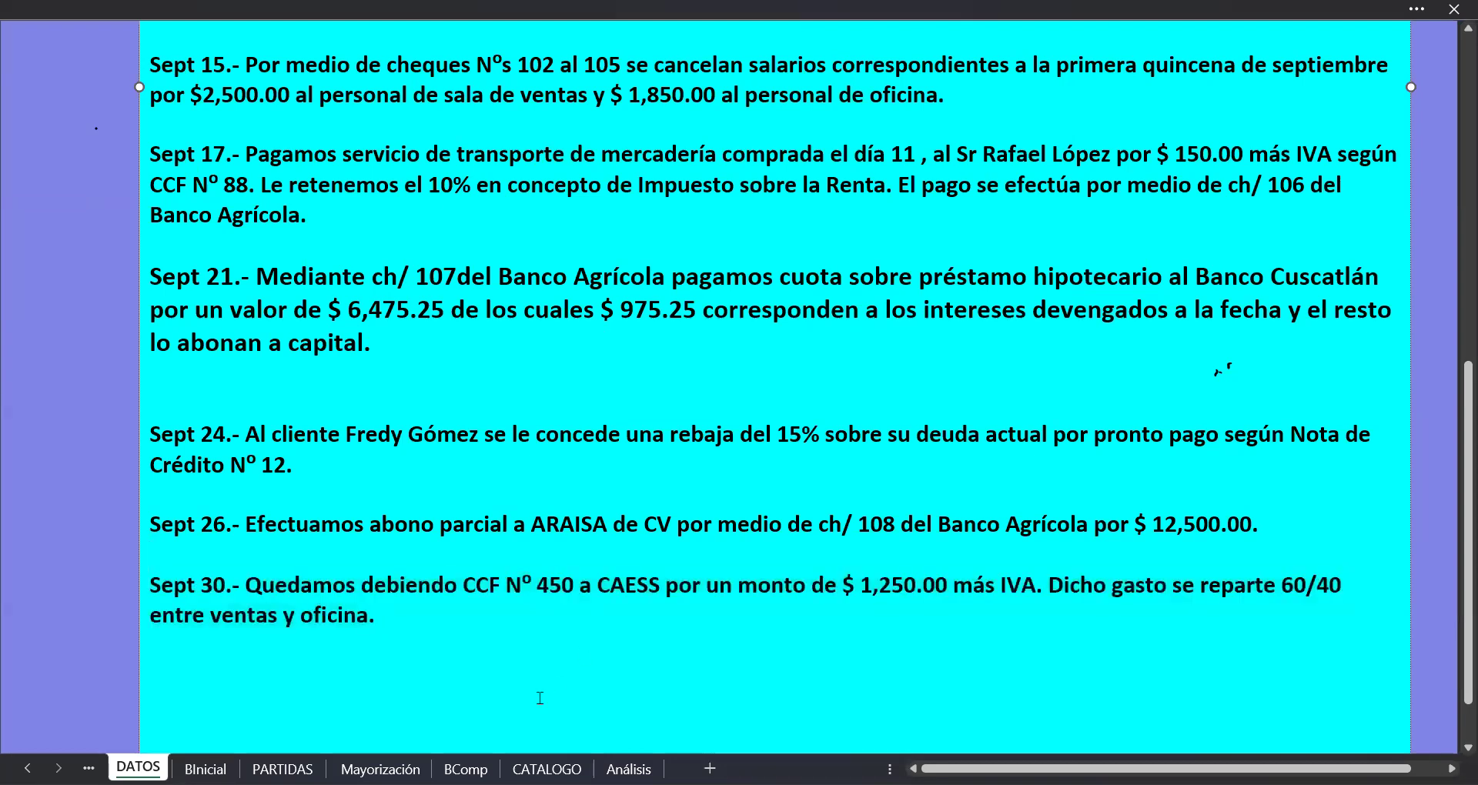
click(282, 769)
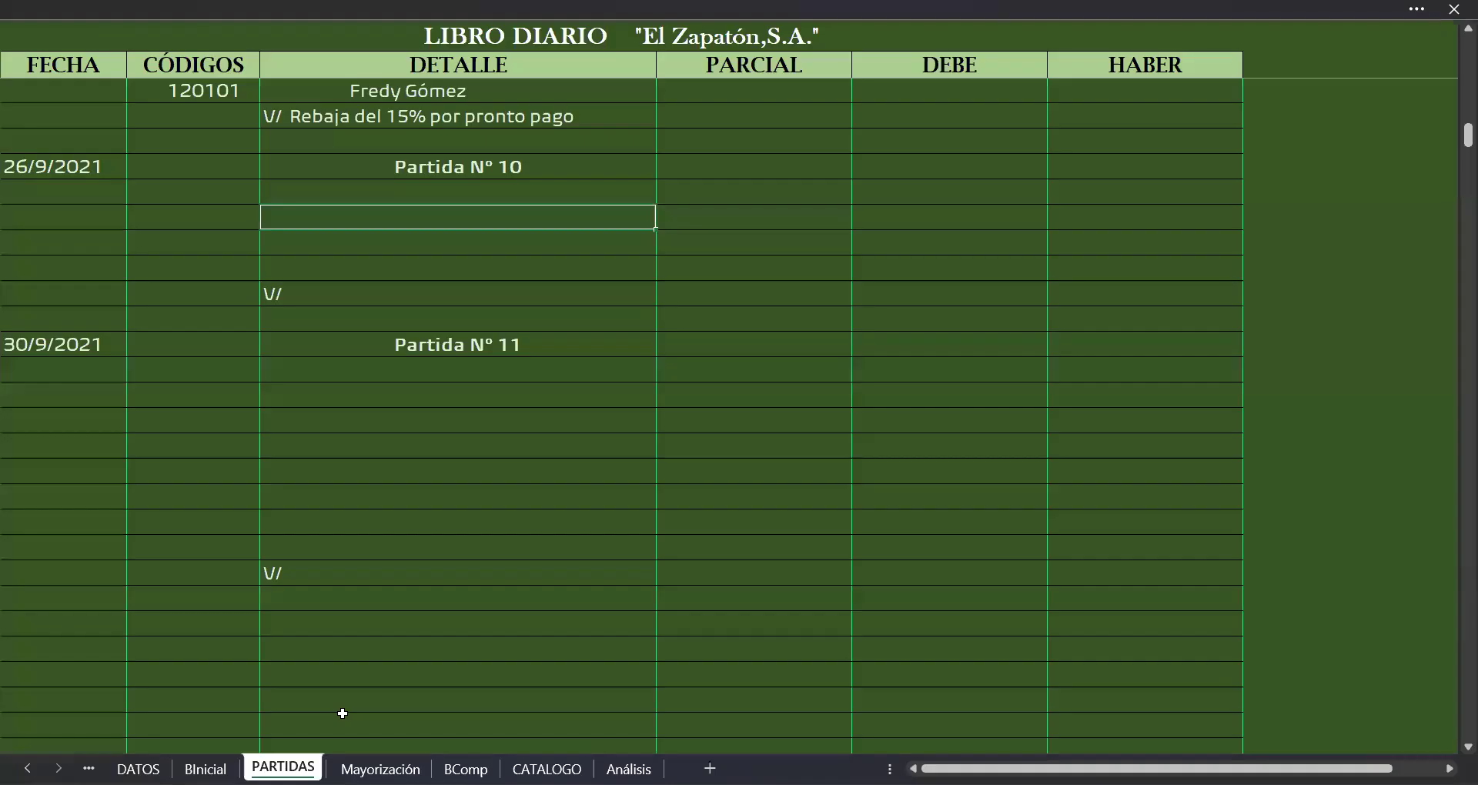
Append '. Nota de Crédito N° 12' to the Partida Nº 9 description.
scroll(457, 513, up, 2)
double_click(608, 276)
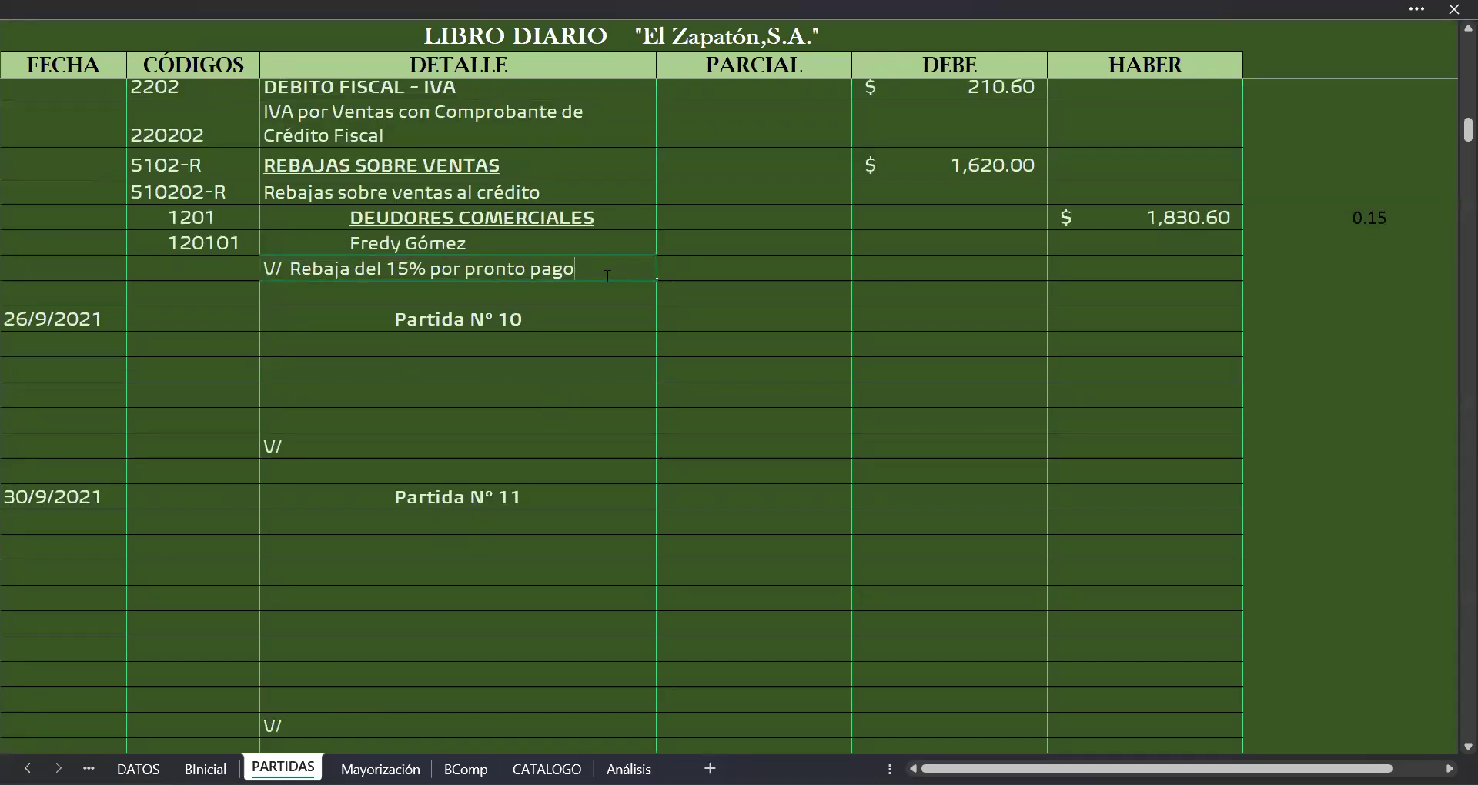
text(Nota der)
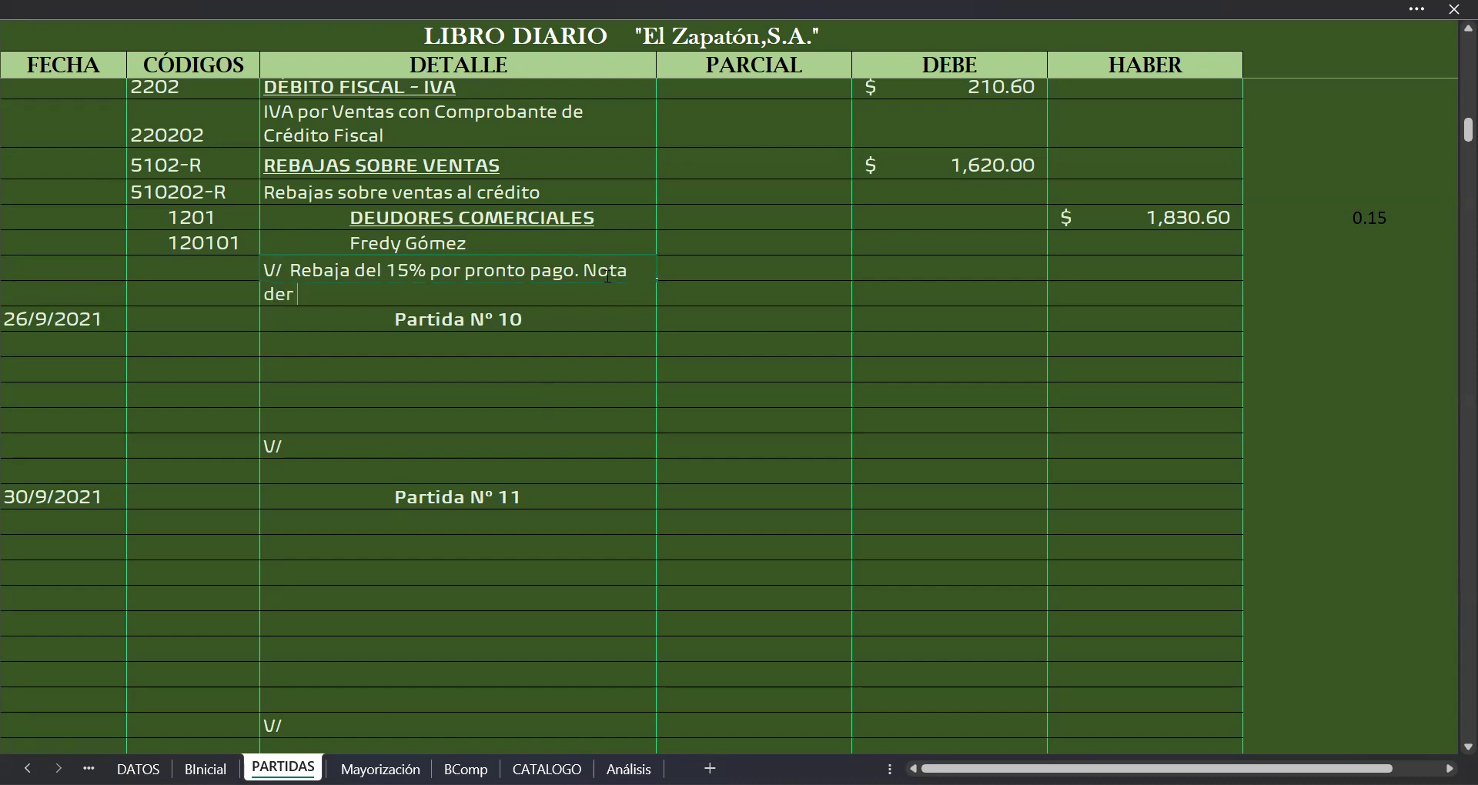
key(BackSpace)
text(Crédito N° 12)
click(629, 357)
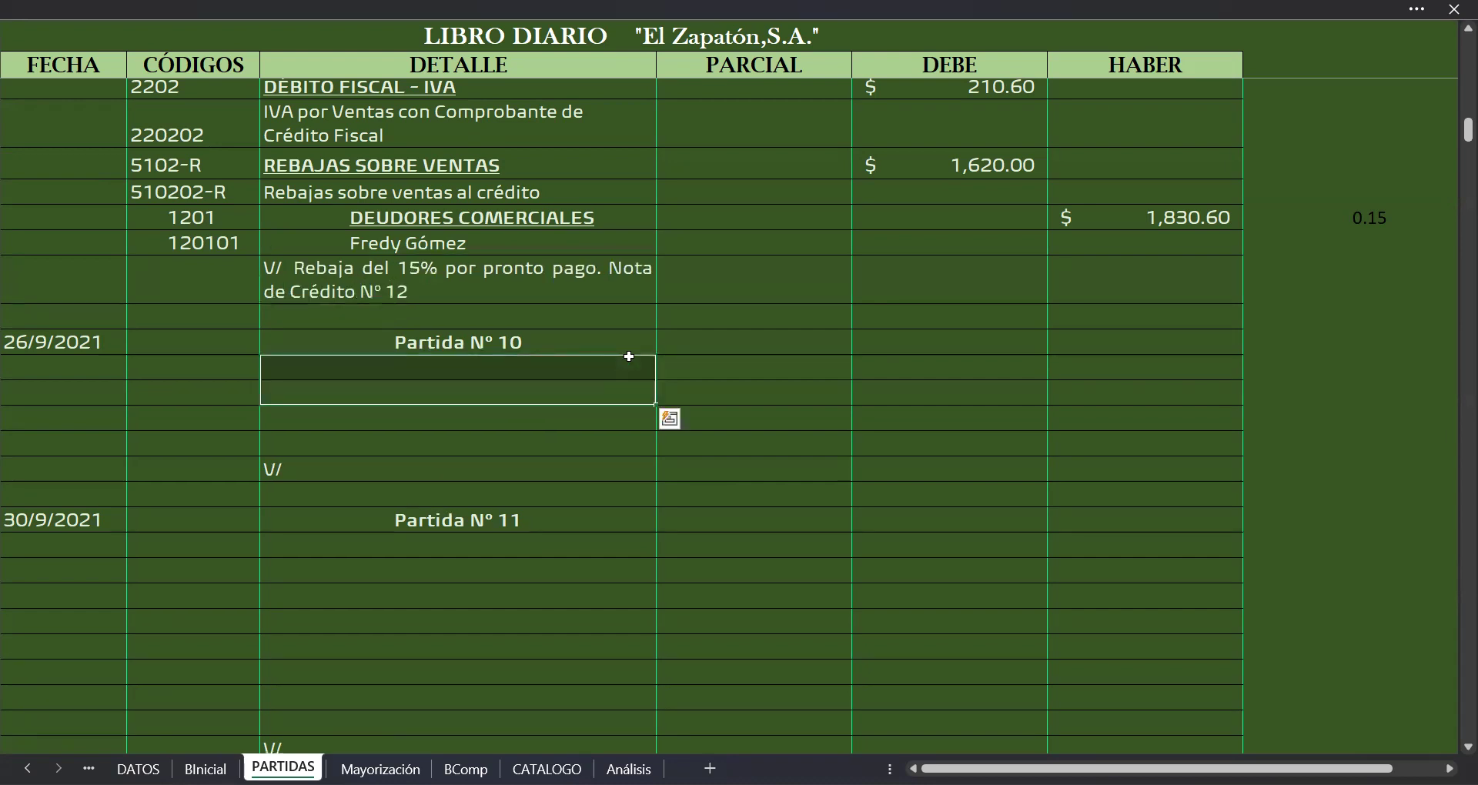
click(167, 375)
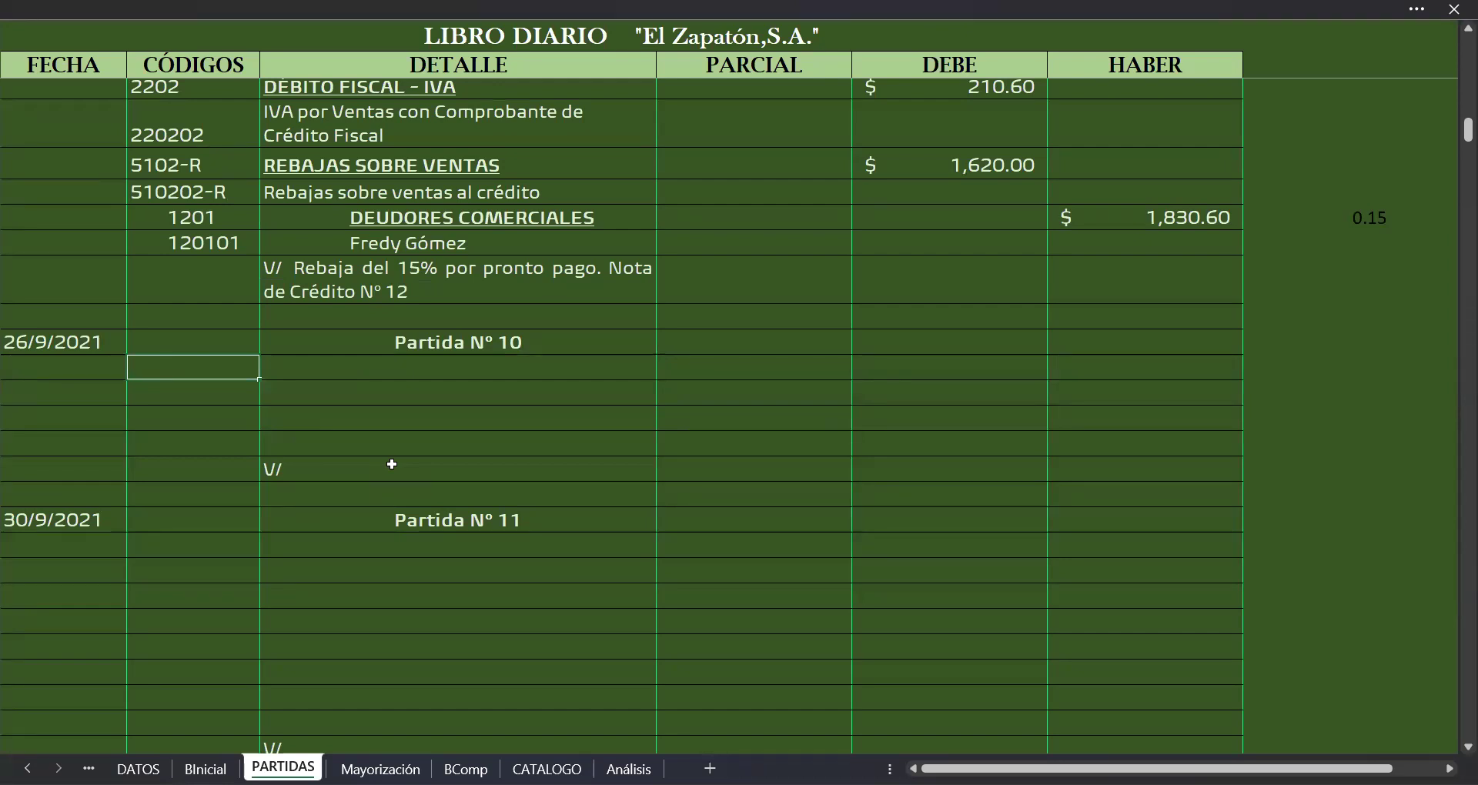
Enter account codes 2101, 210101, 1102 and 110201 for Partida Nº 10.
text(2101)
key(Return)
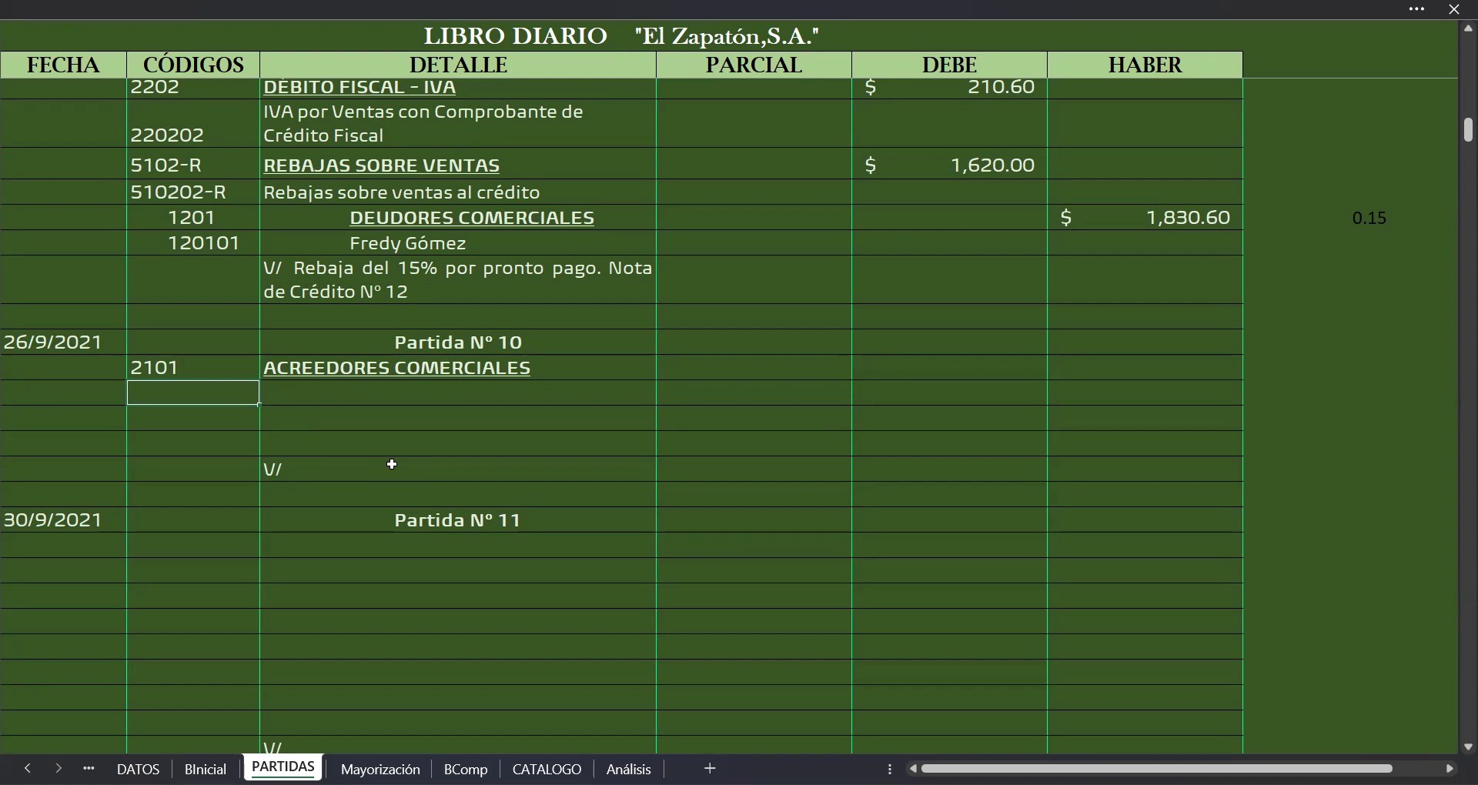
text(210101)
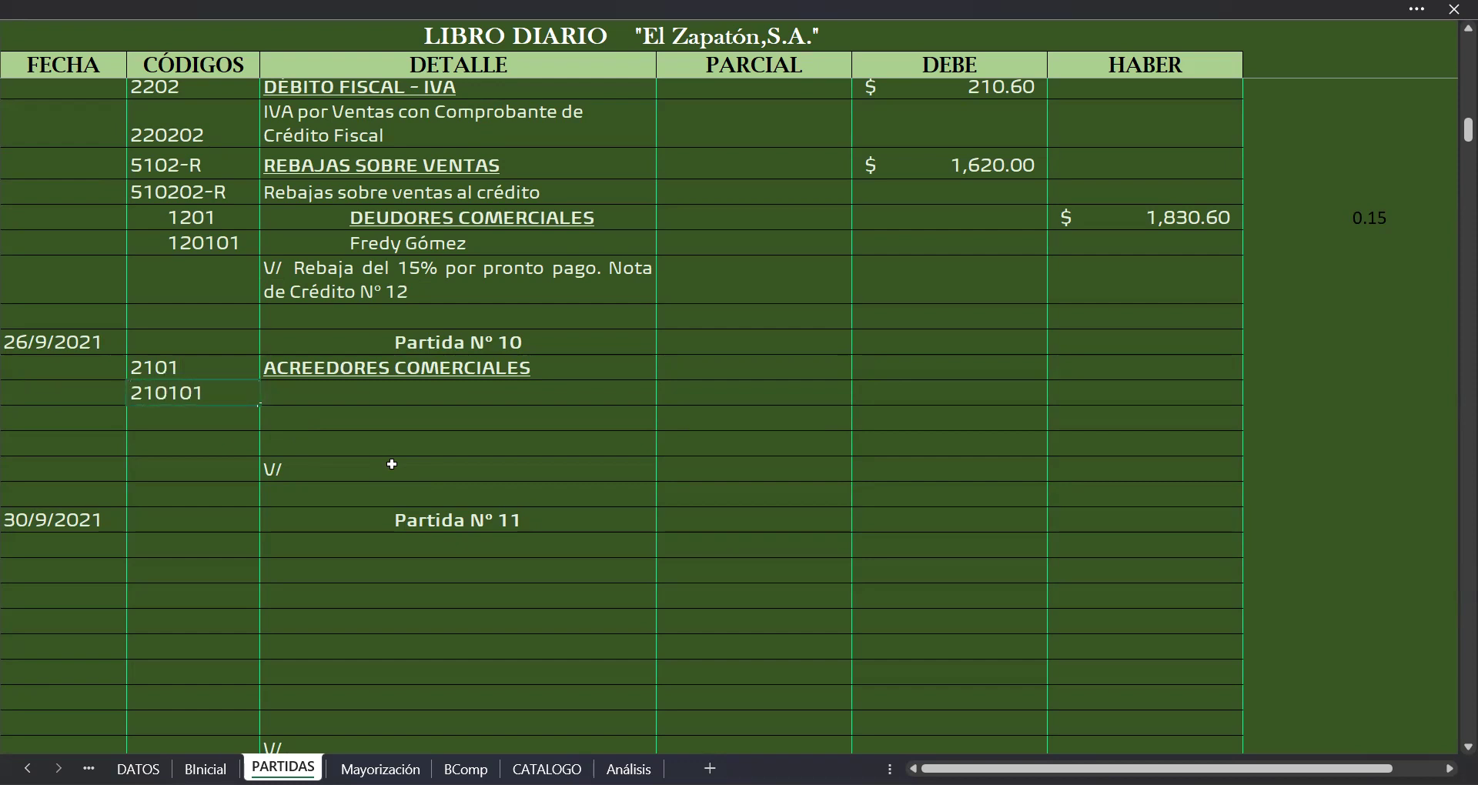
key(Return)
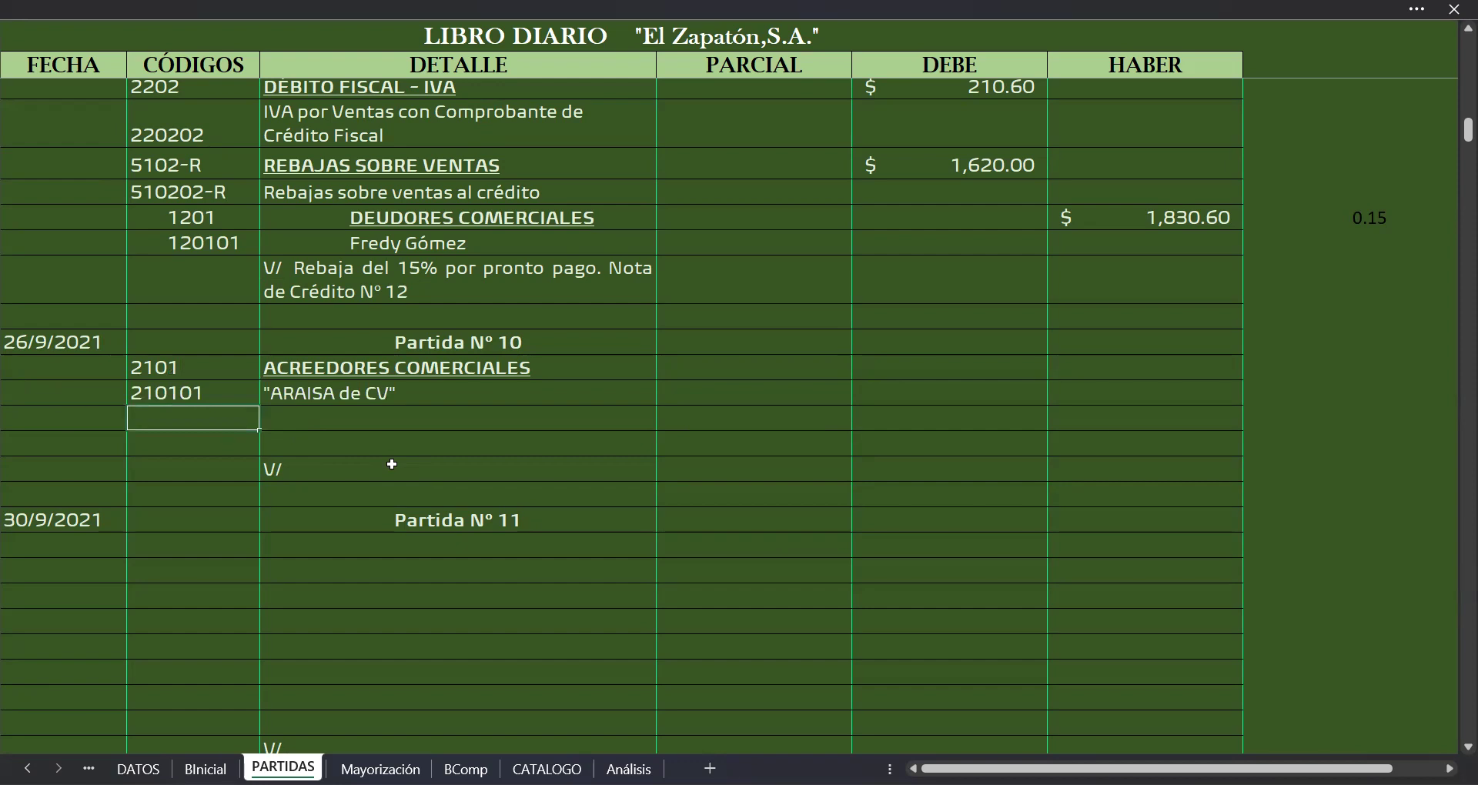
text(1102)
key(Return)
text(1)
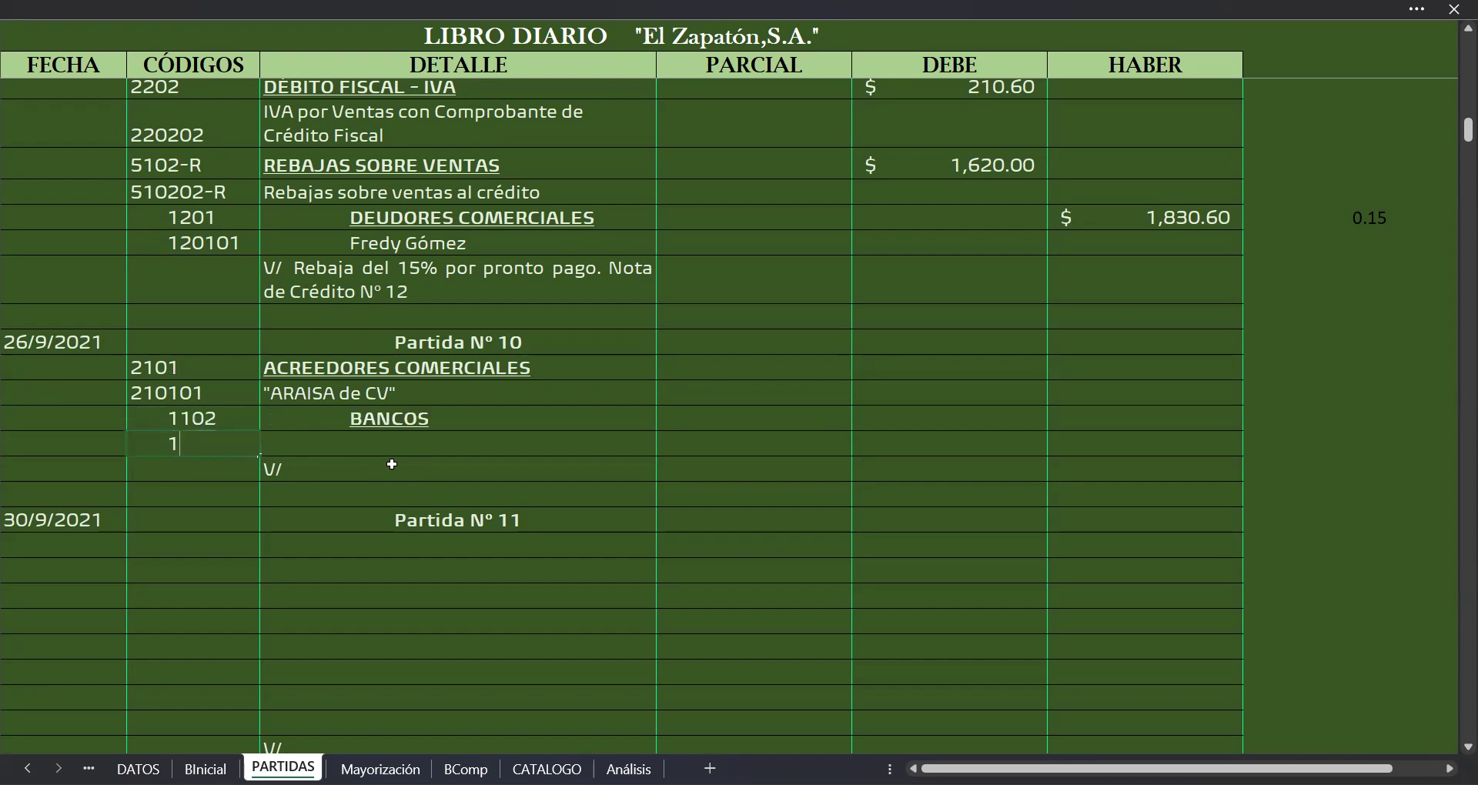
text(10201)
key(Tab)
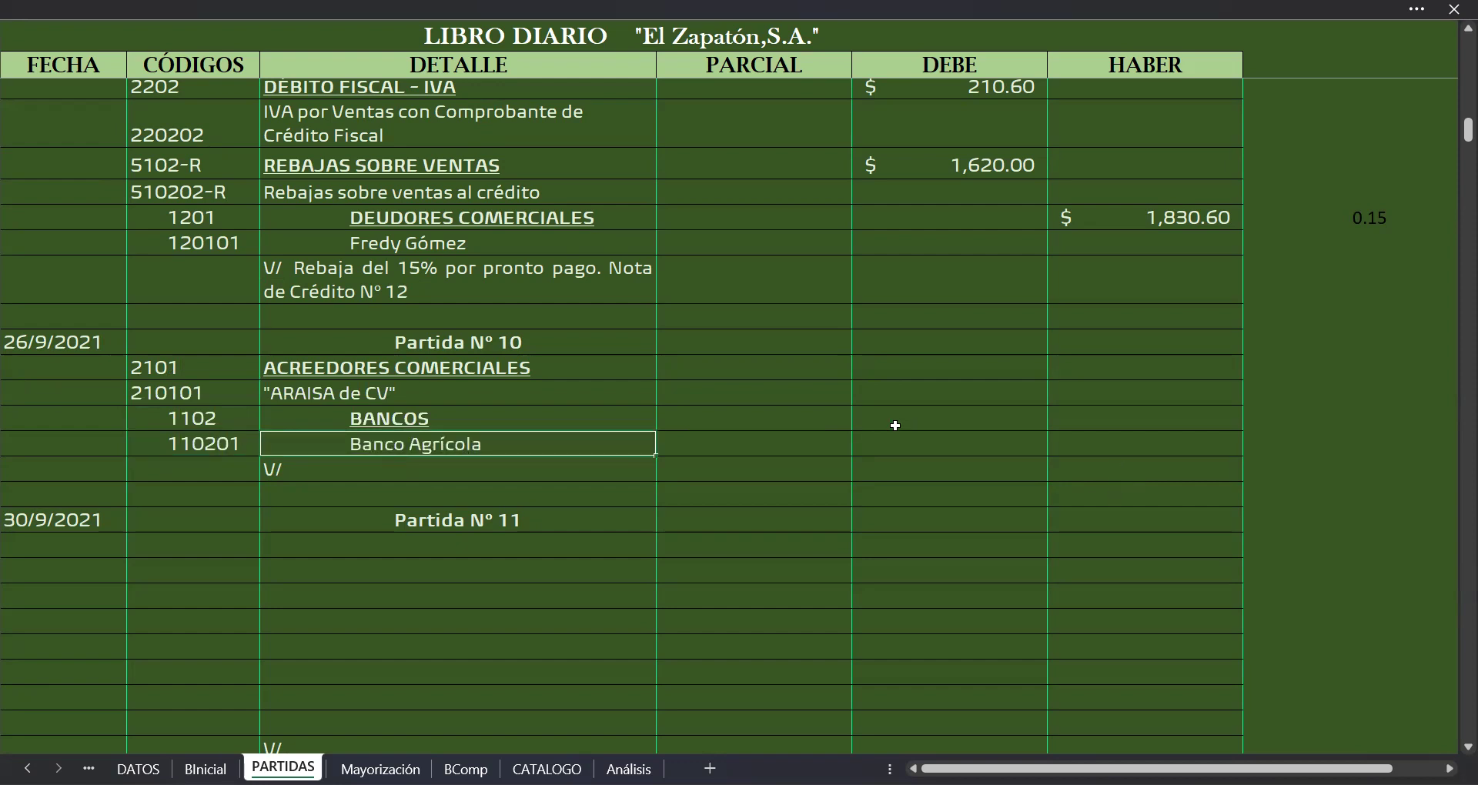
Debit ACREEDORES COMERCIALES and credit BANCOS $12,500.00 each.
click(914, 376)
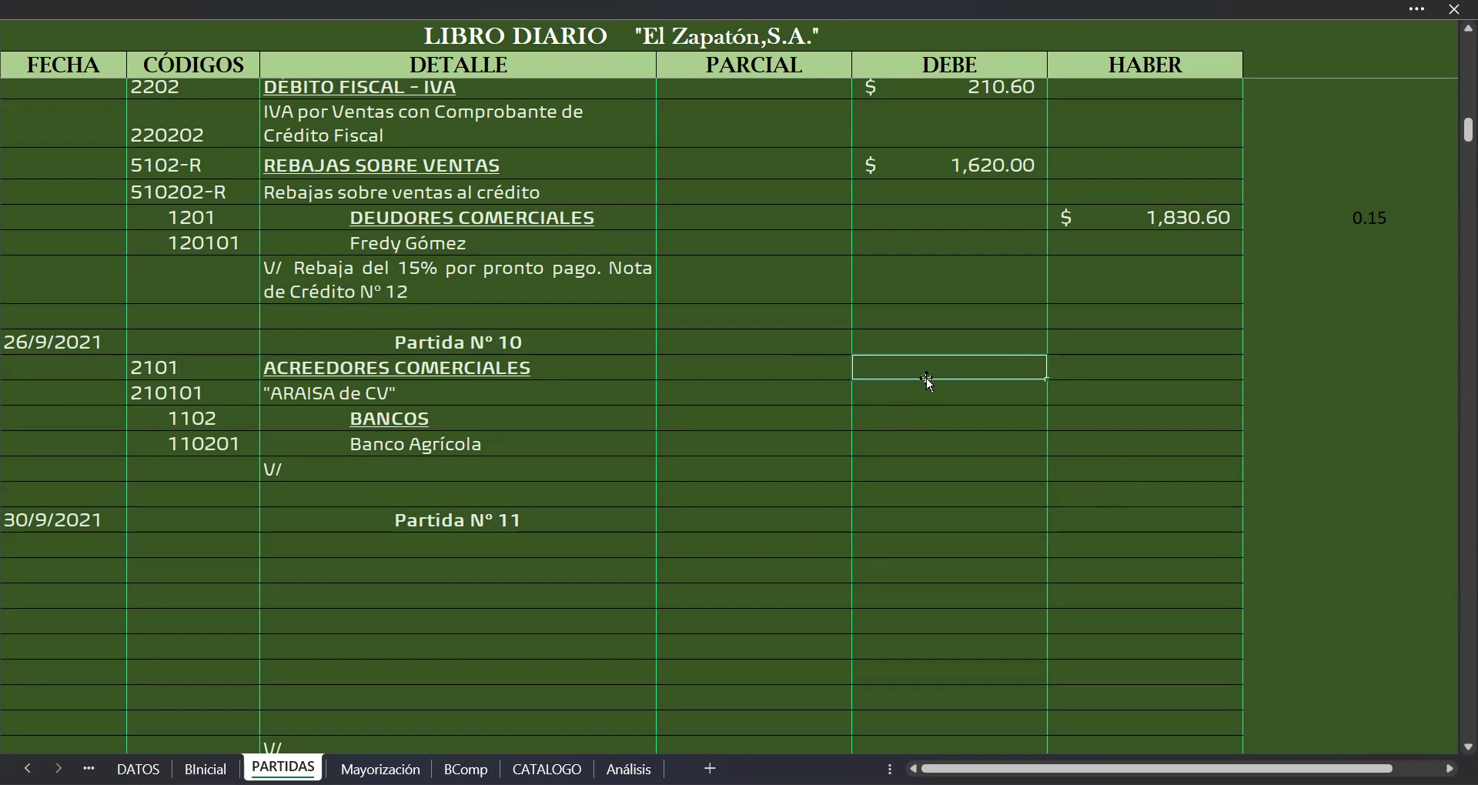
text(12500)
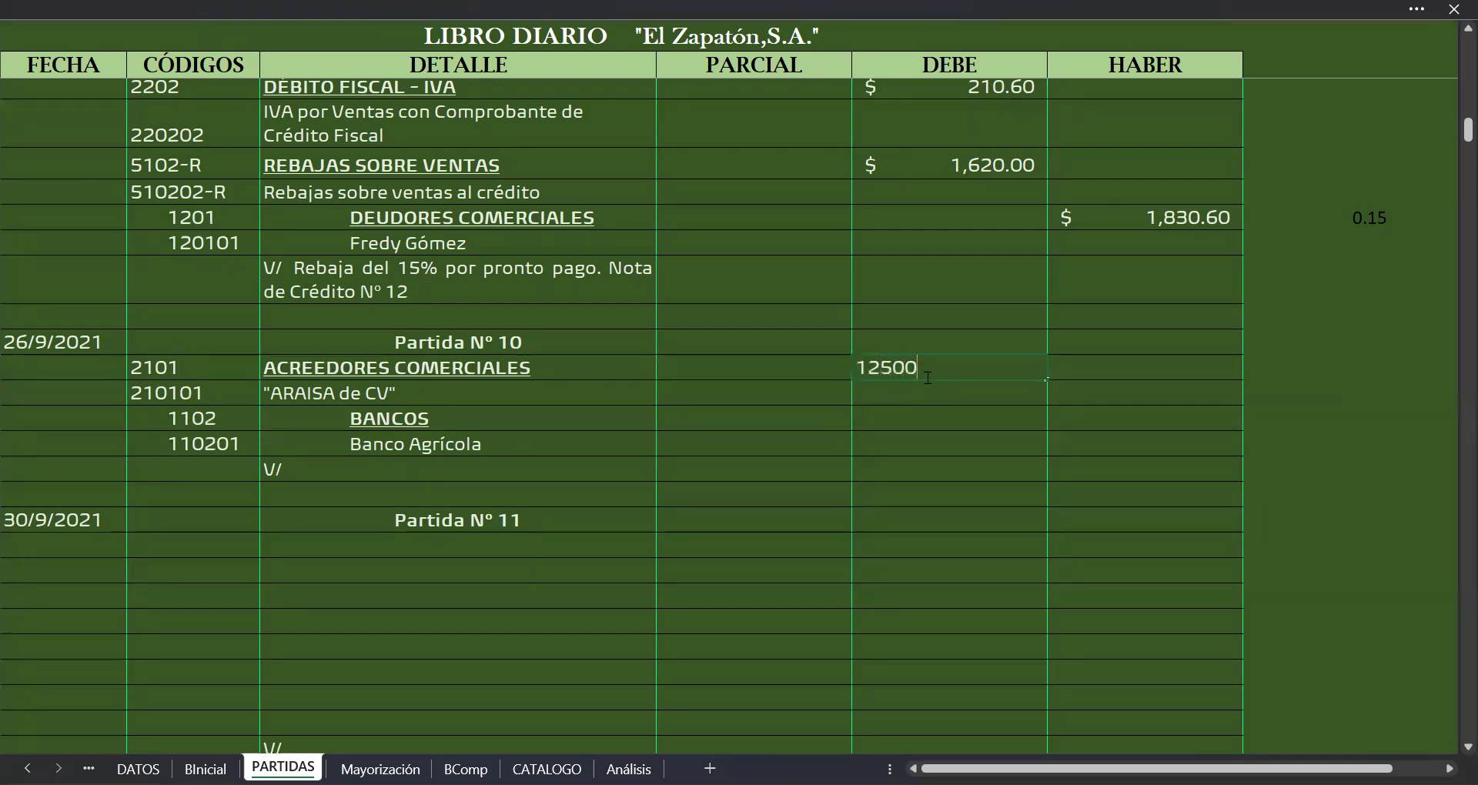
key(Return)
key(Down)
key(Right)
text(12500)
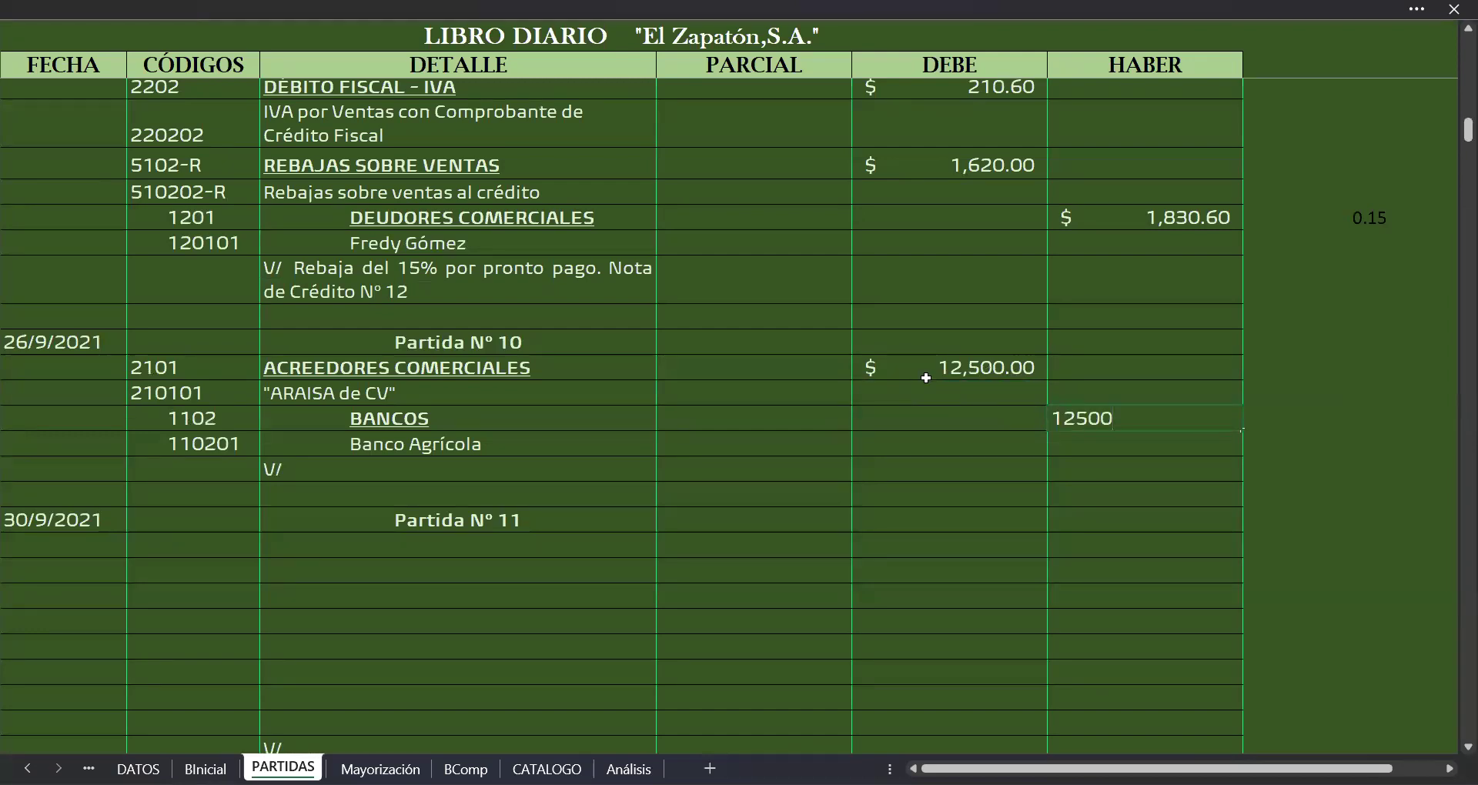
key(Return)
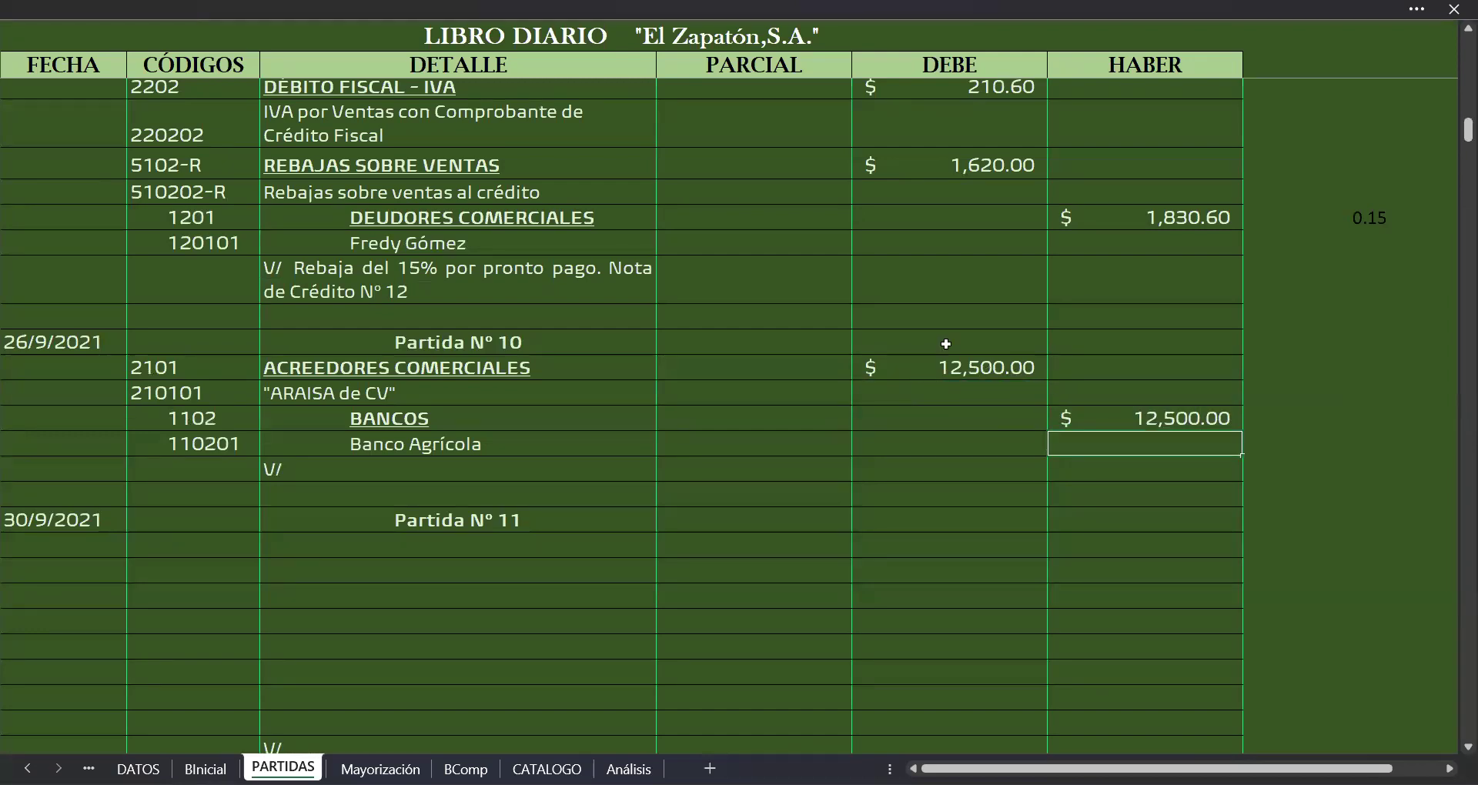
Type 'Abono efectuado mediante Ch N° 108.' after V/ in Partida Nº 10's DETALLE cell.
click(633, 473)
double_click(625, 472)
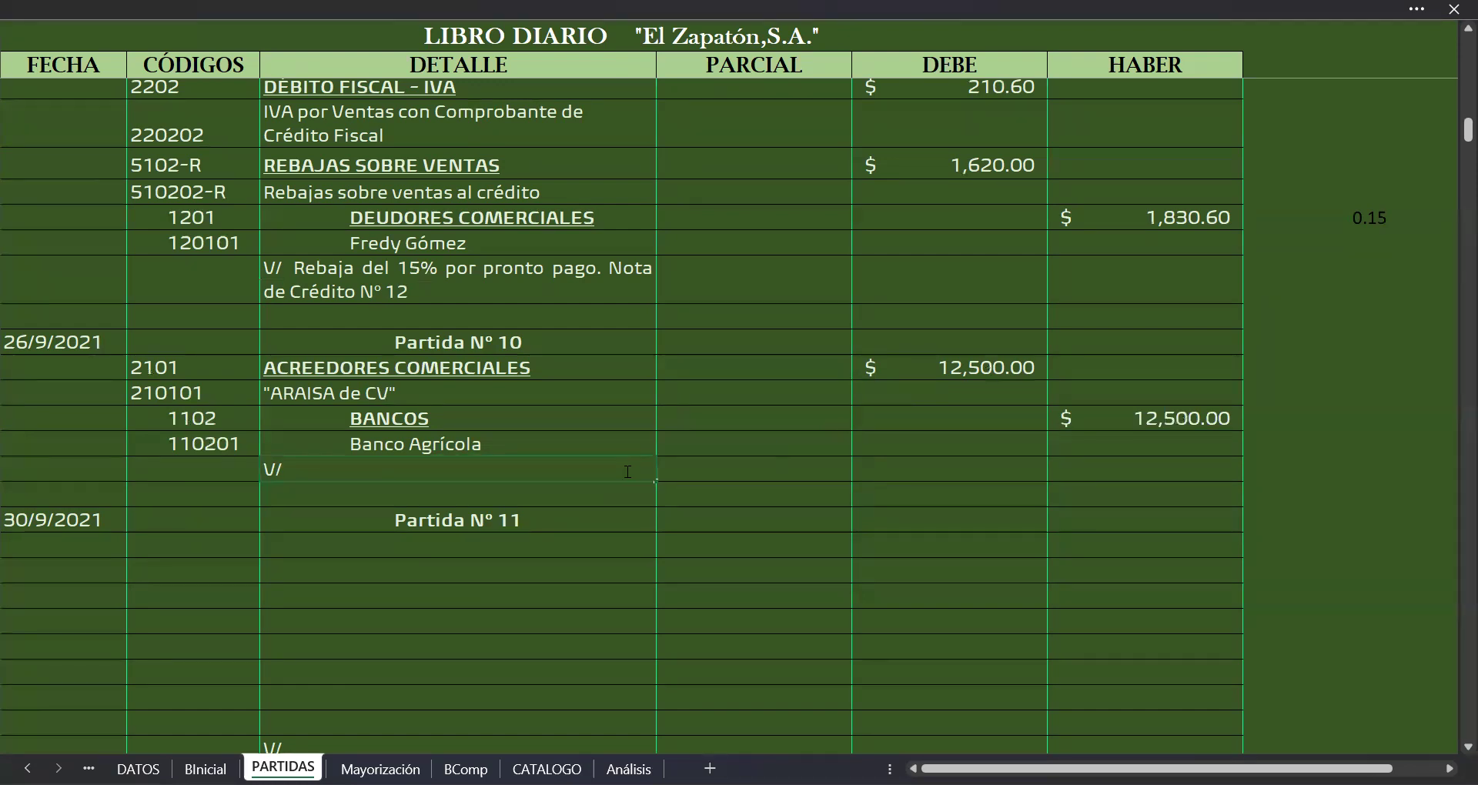
text(Abono)
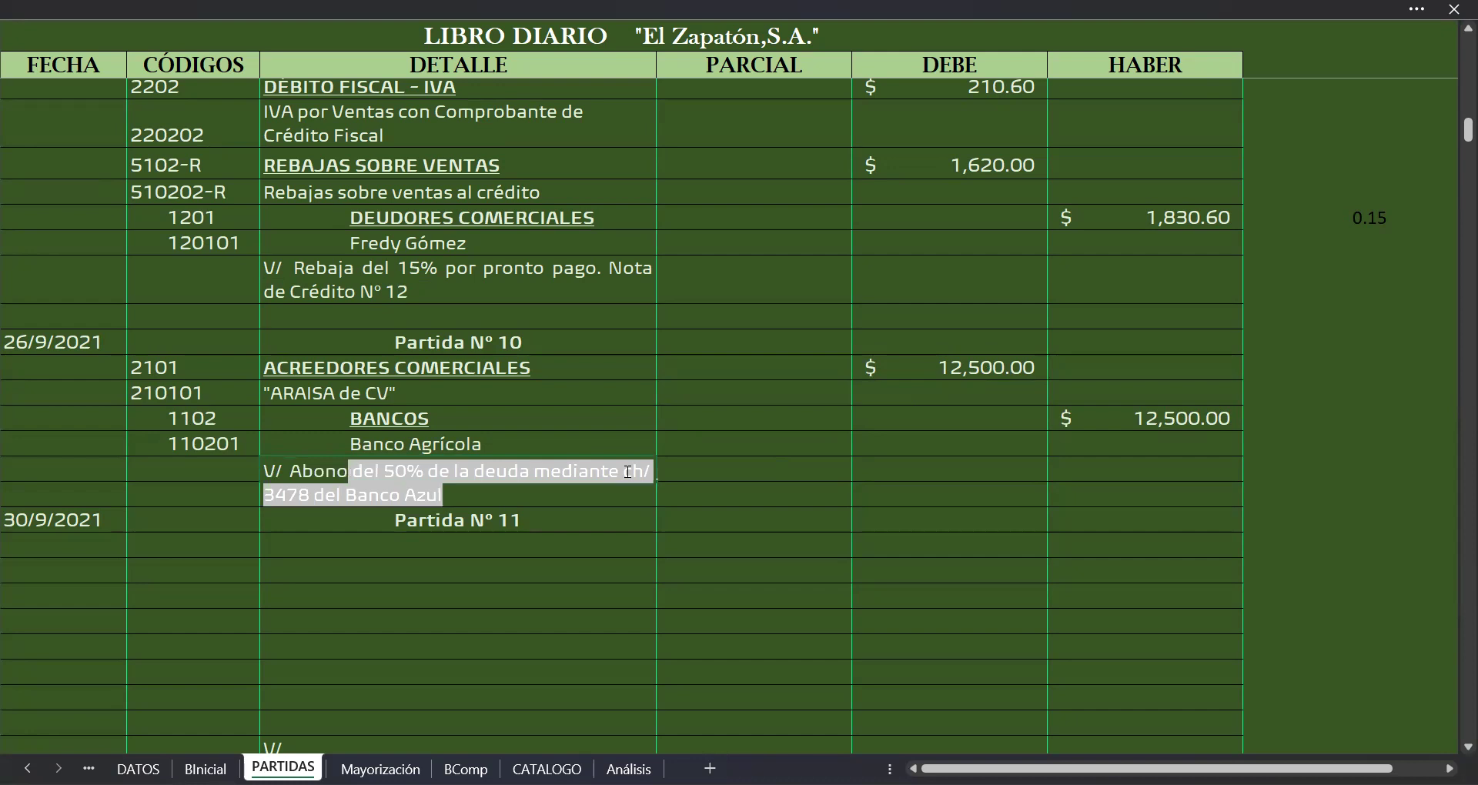
text( efectuado mediane)
key(BackSpace)
text(te Ch )
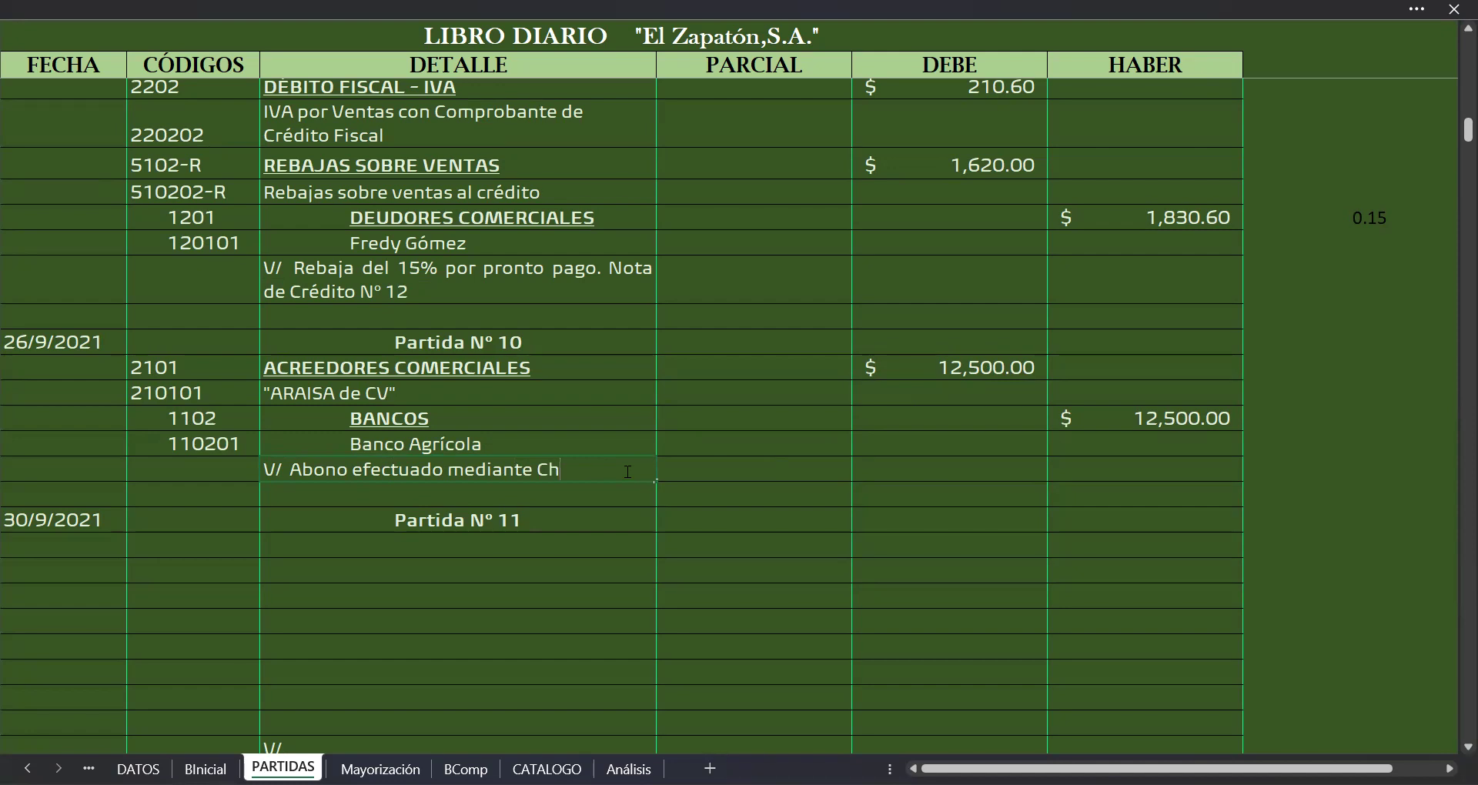
text(N° 108.)
click(756, 589)
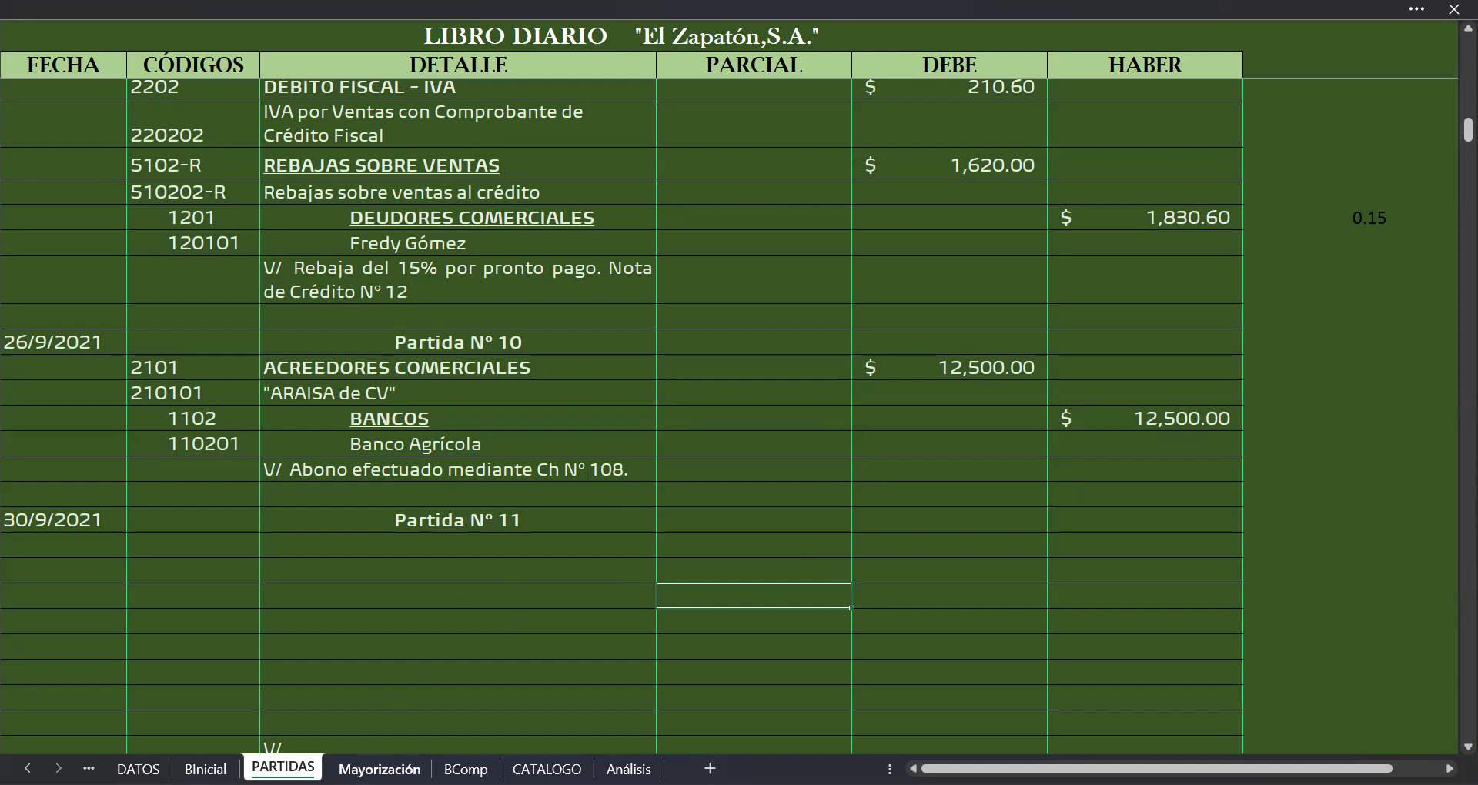
click(379, 769)
scroll(415, 430, up, 5)
scroll(415, 430, up, 9)
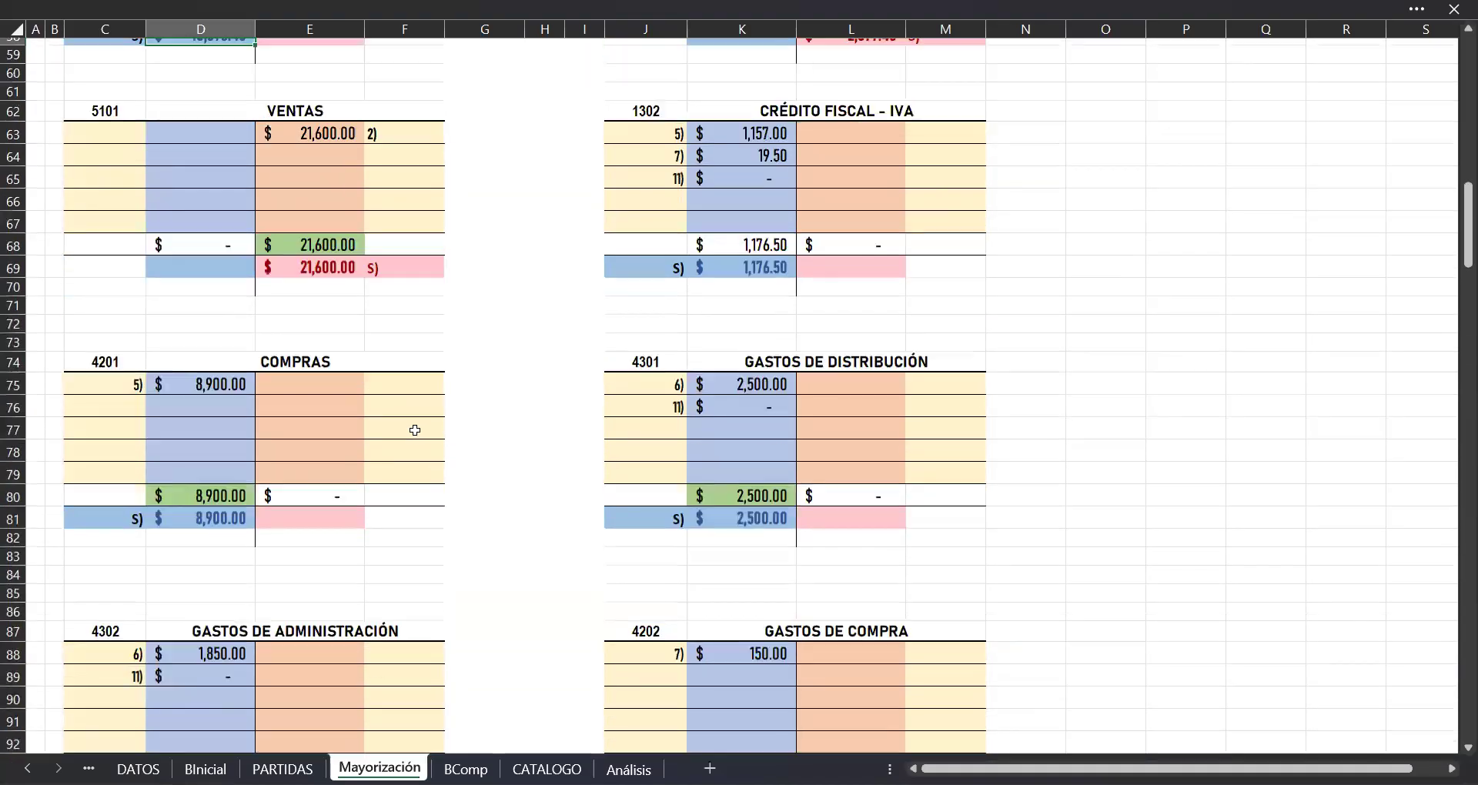
scroll(415, 430, up, 4)
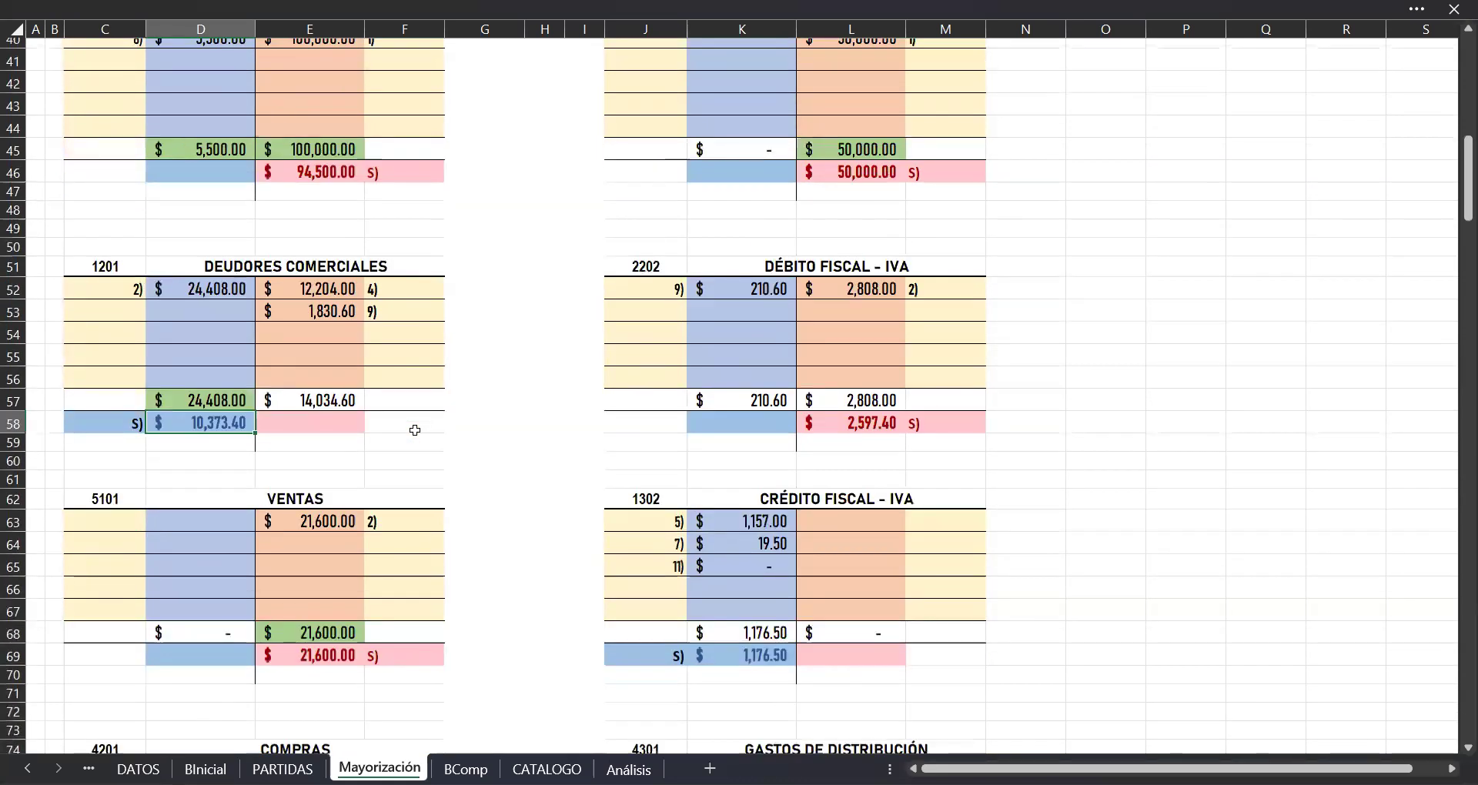
scroll(415, 431, up, 3)
scroll(415, 430, up, 2)
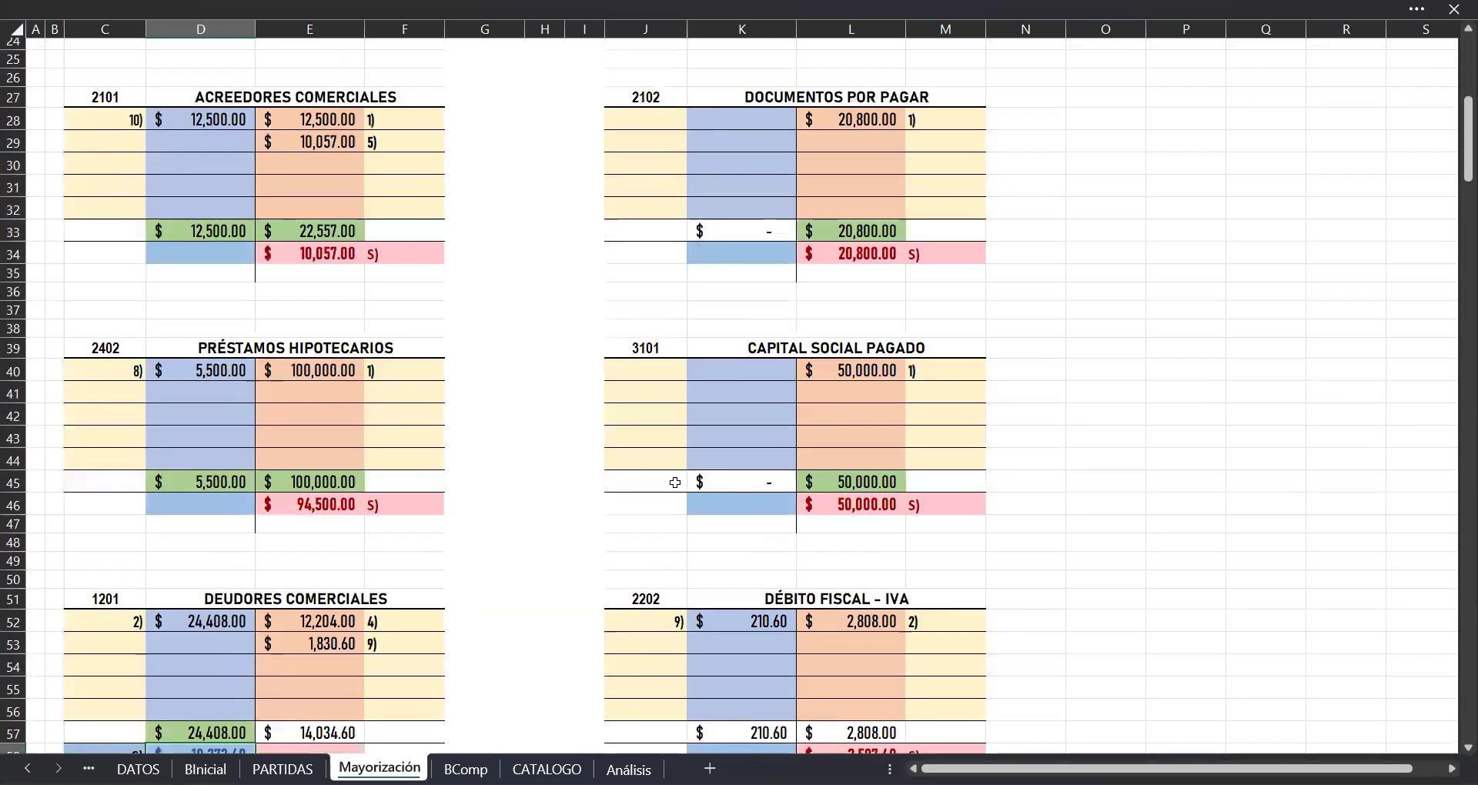
scroll(307, 363, up, 1)
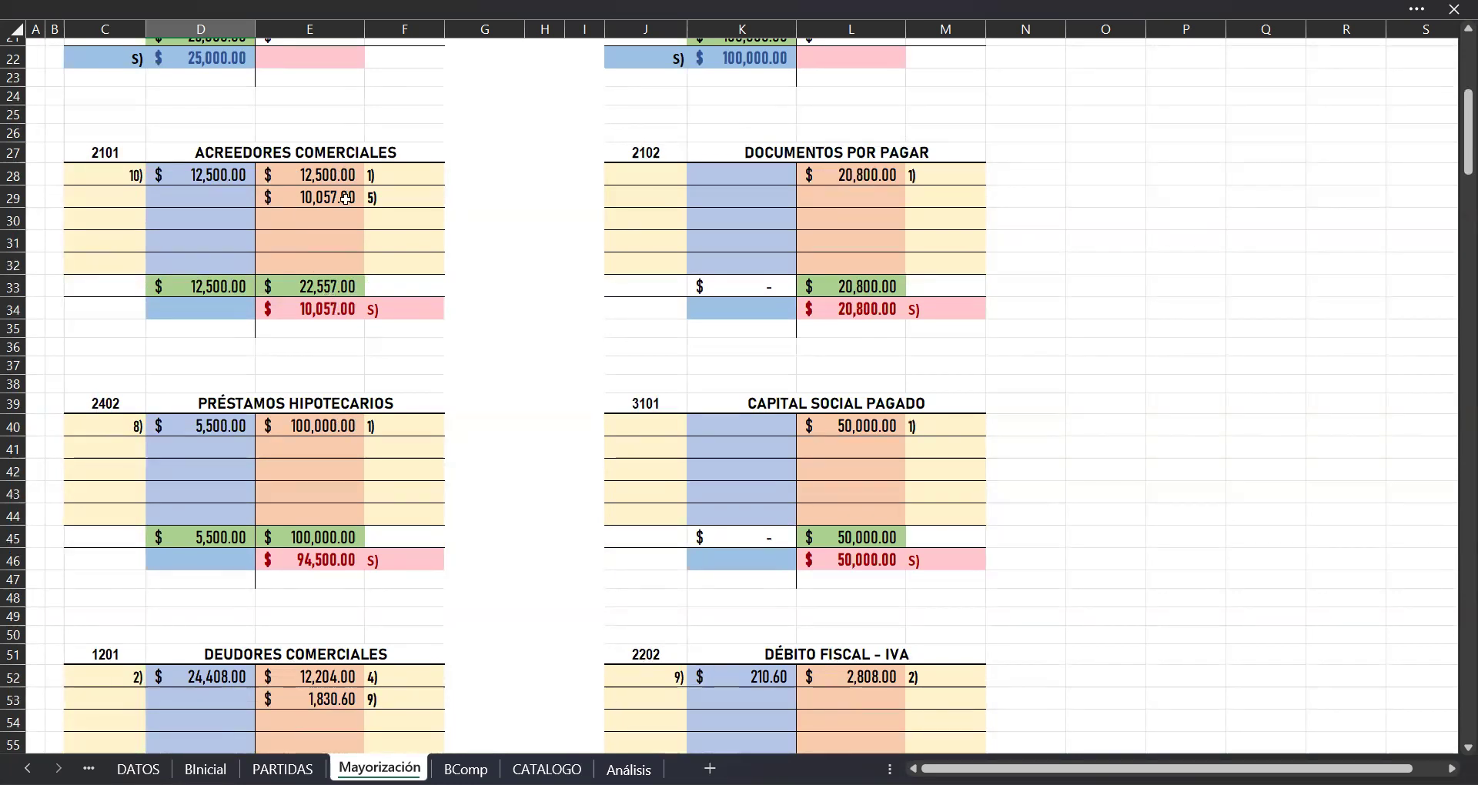
scroll(473, 327, down, 3)
scroll(475, 326, up, 3)
scroll(475, 326, up, 6)
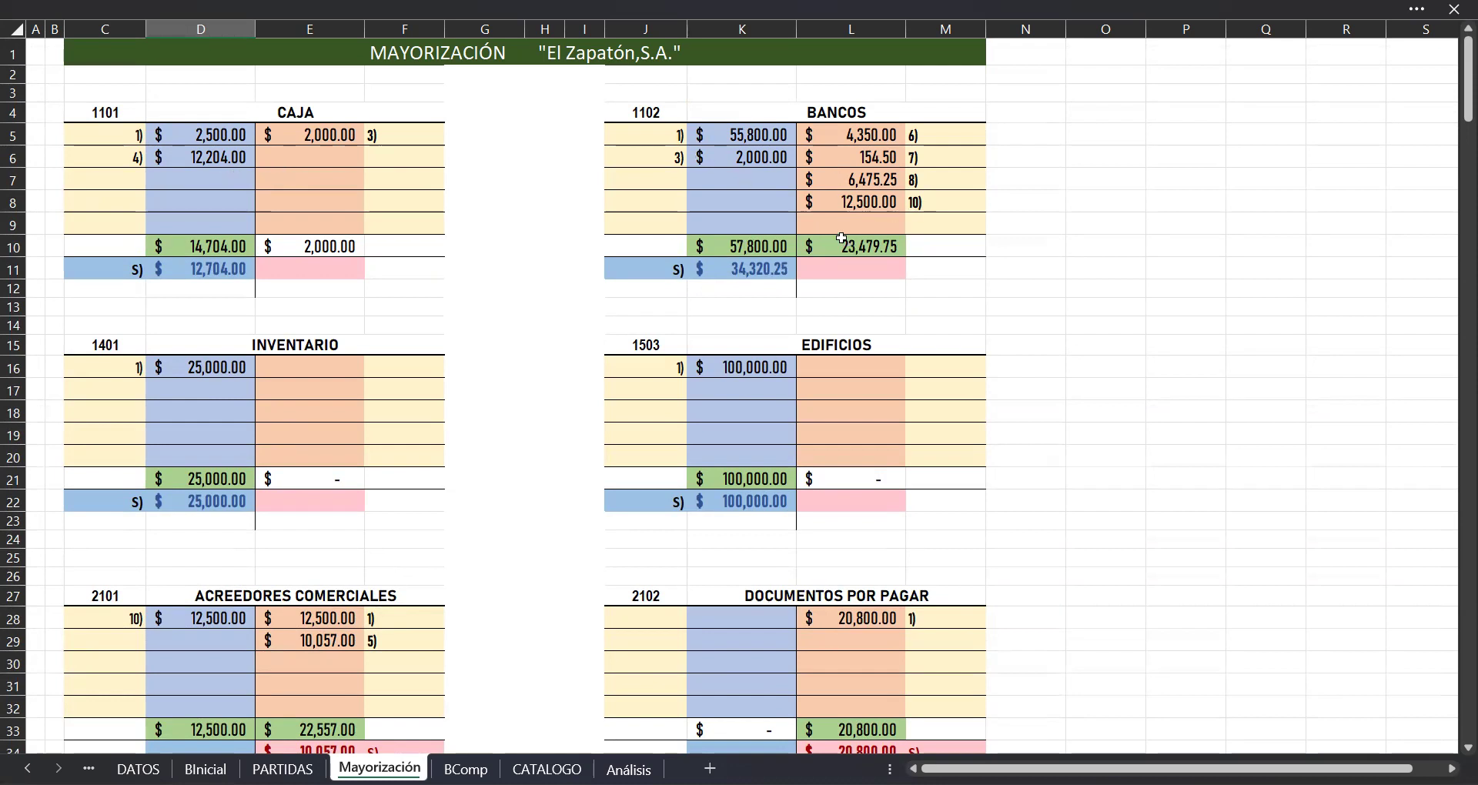
scroll(516, 392, down, 3)
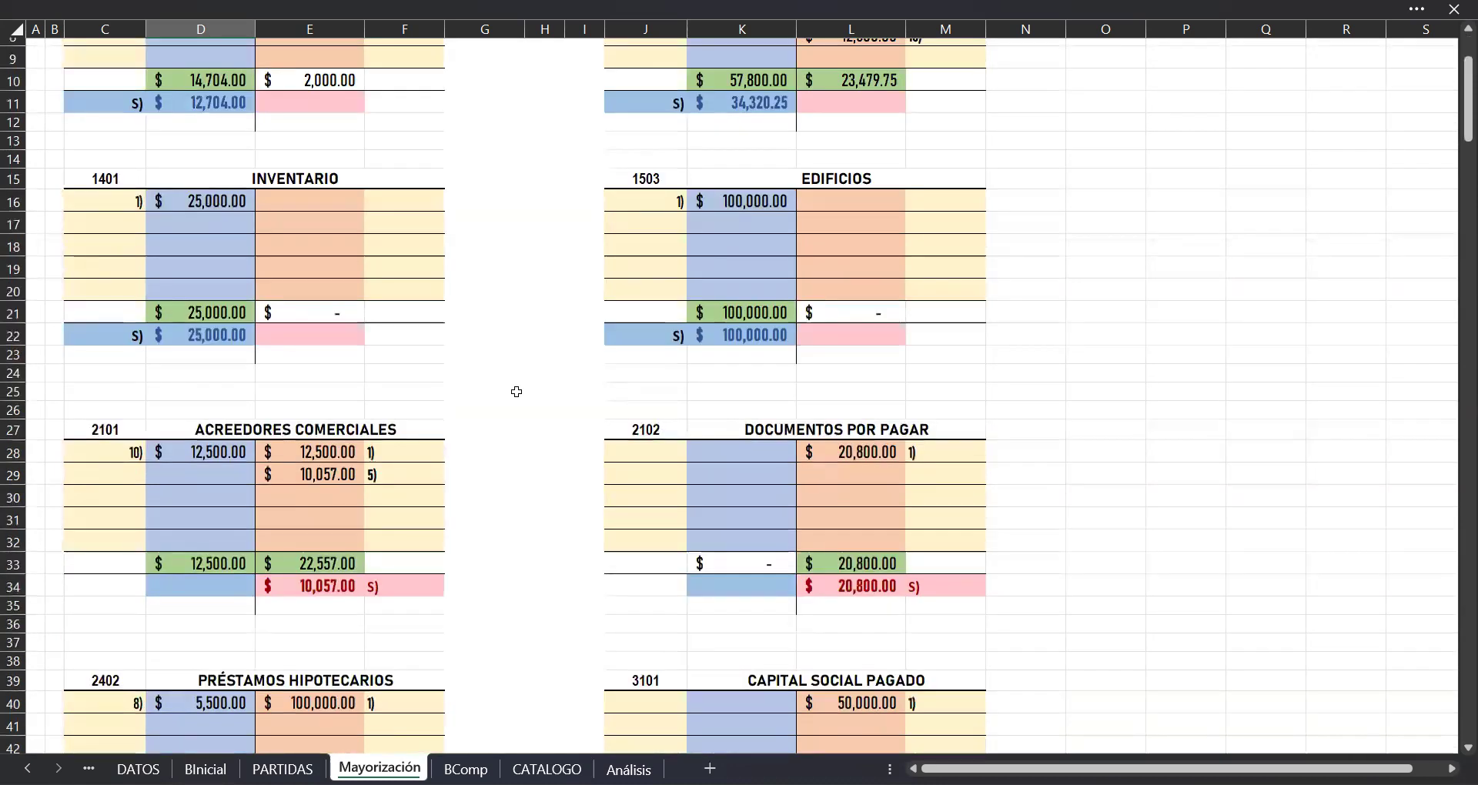
scroll(516, 392, down, 5)
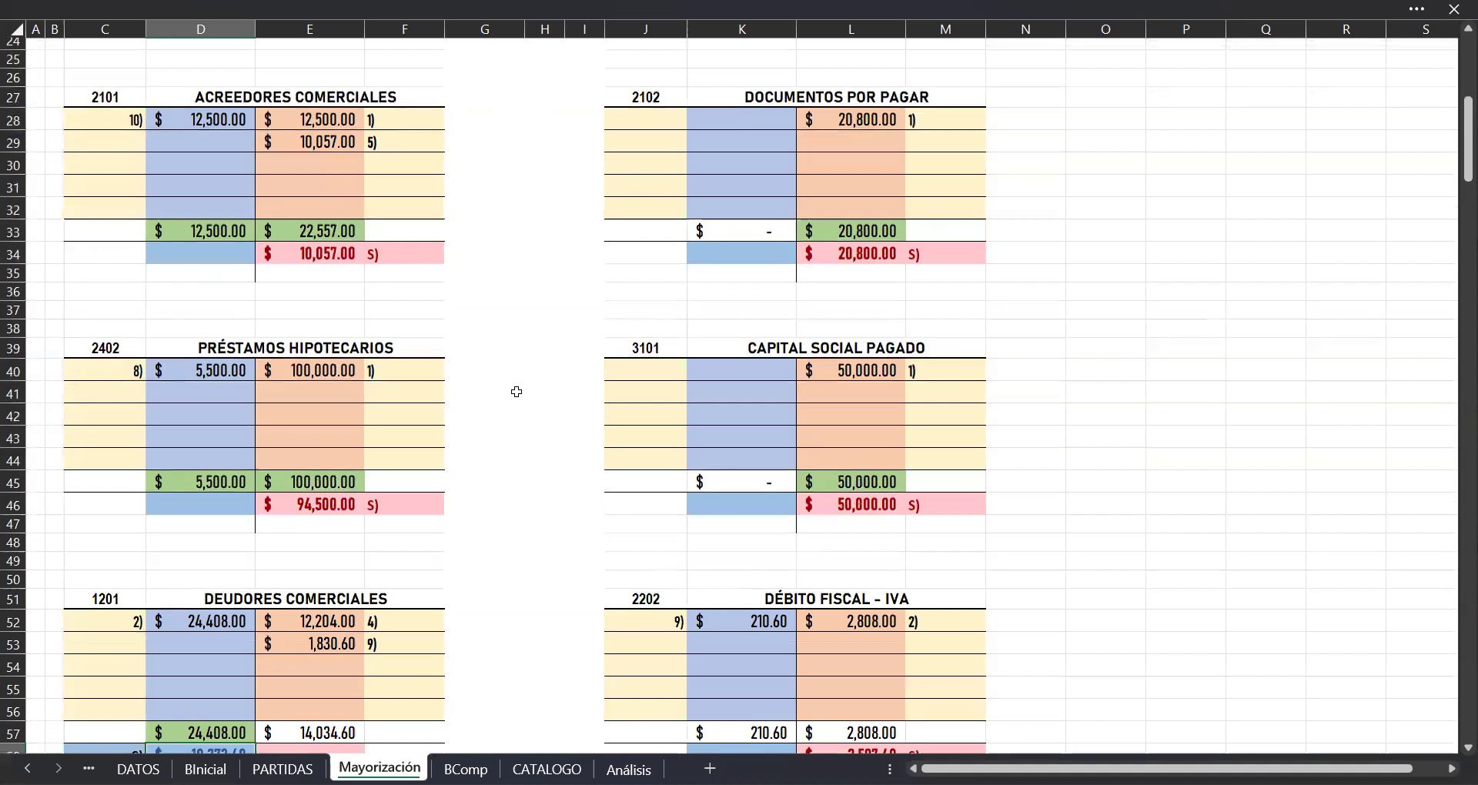
scroll(516, 392, down, 2)
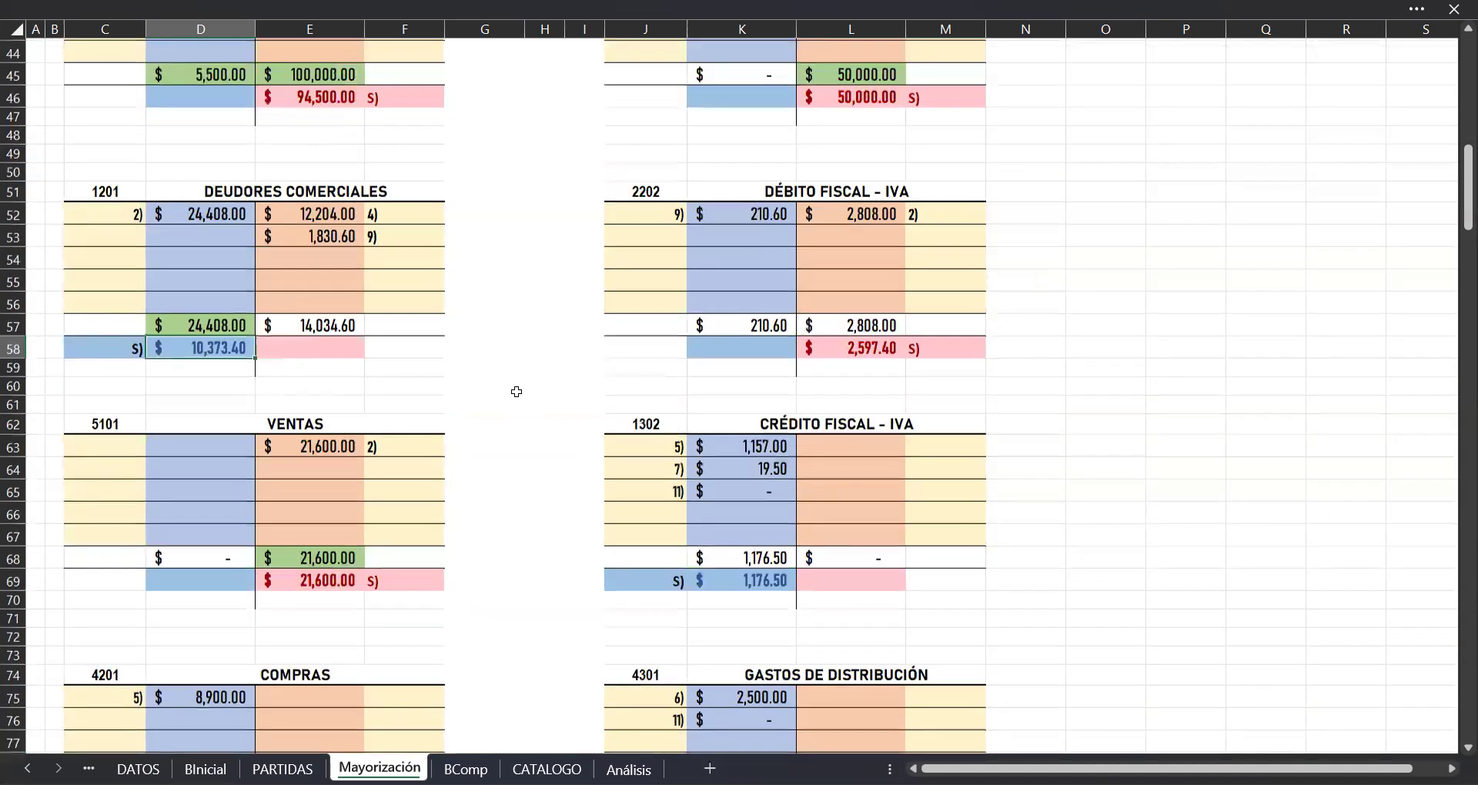
scroll(516, 392, down, 4)
scroll(516, 392, down, 2)
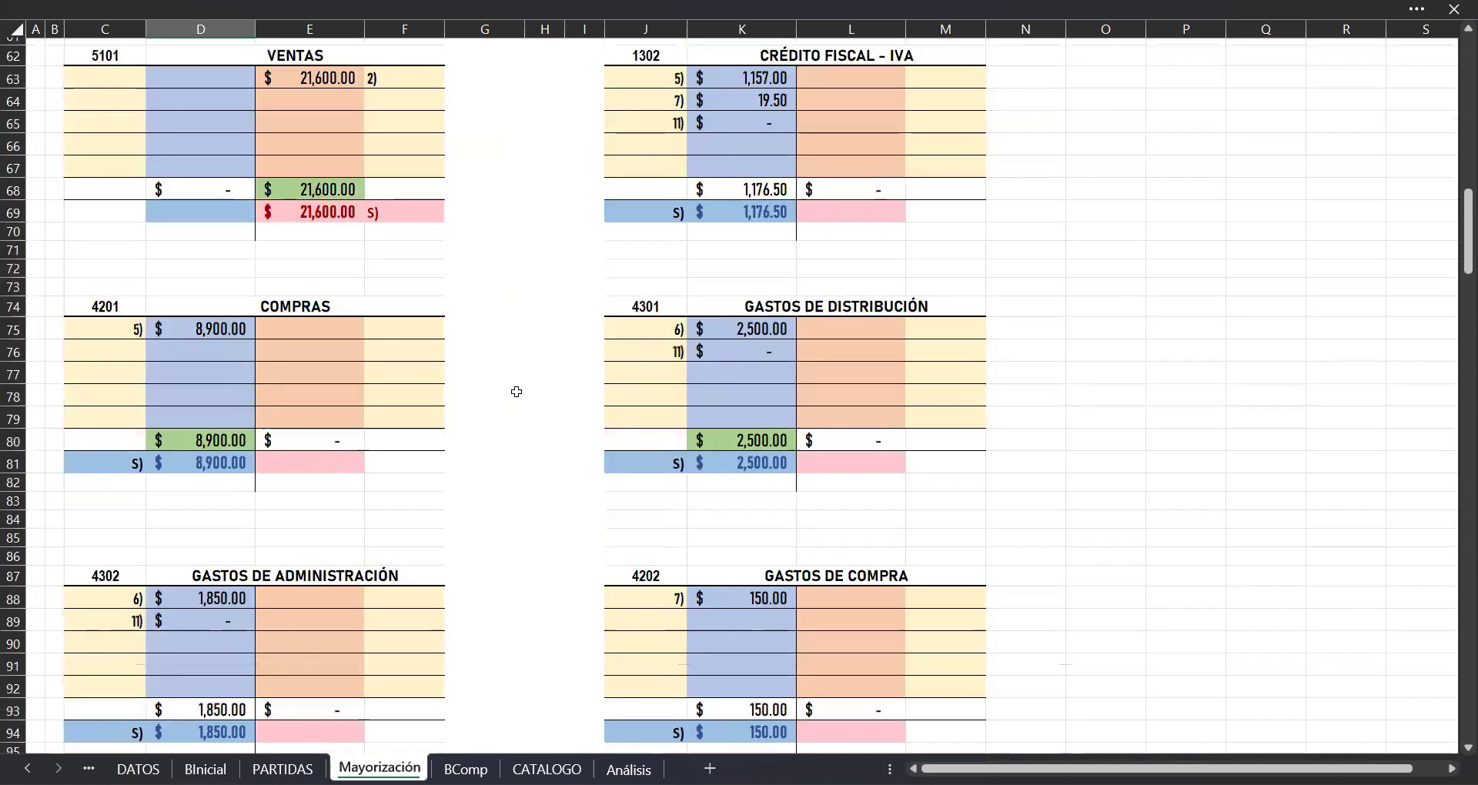
scroll(516, 392, down, 3)
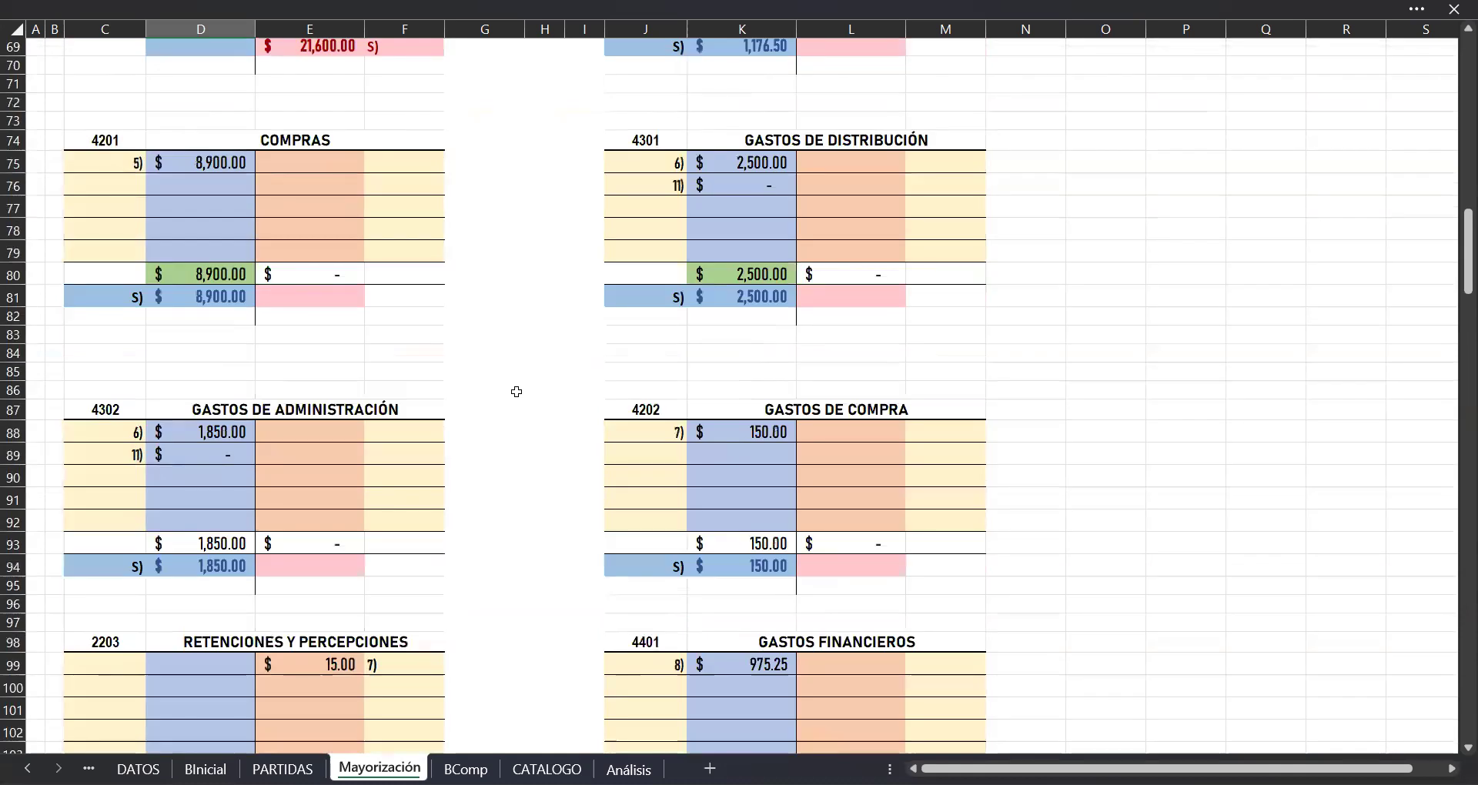
scroll(516, 392, down, 4)
scroll(517, 392, down, 2)
scroll(516, 392, up, 2)
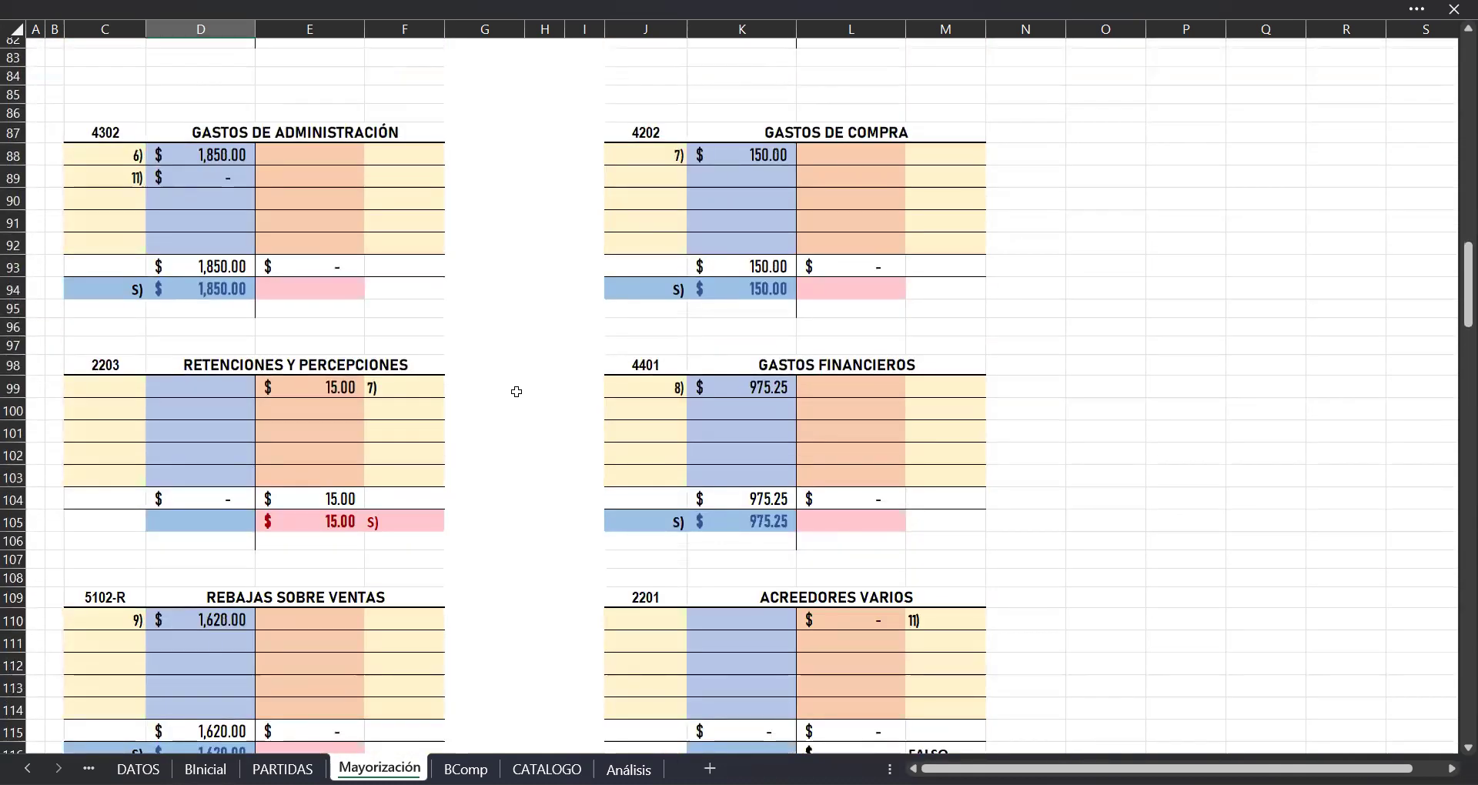
scroll(516, 392, up, 10)
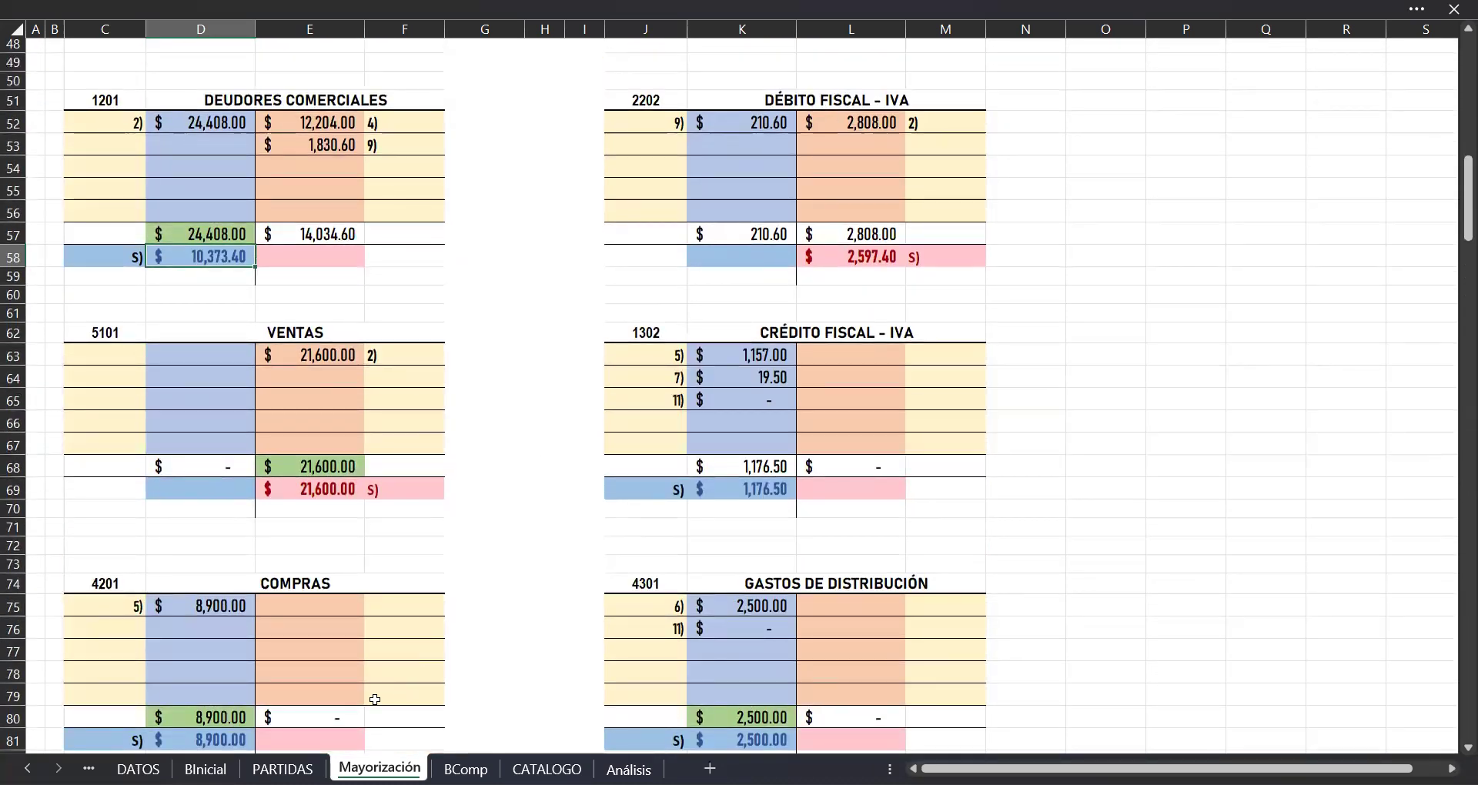
click(283, 769)
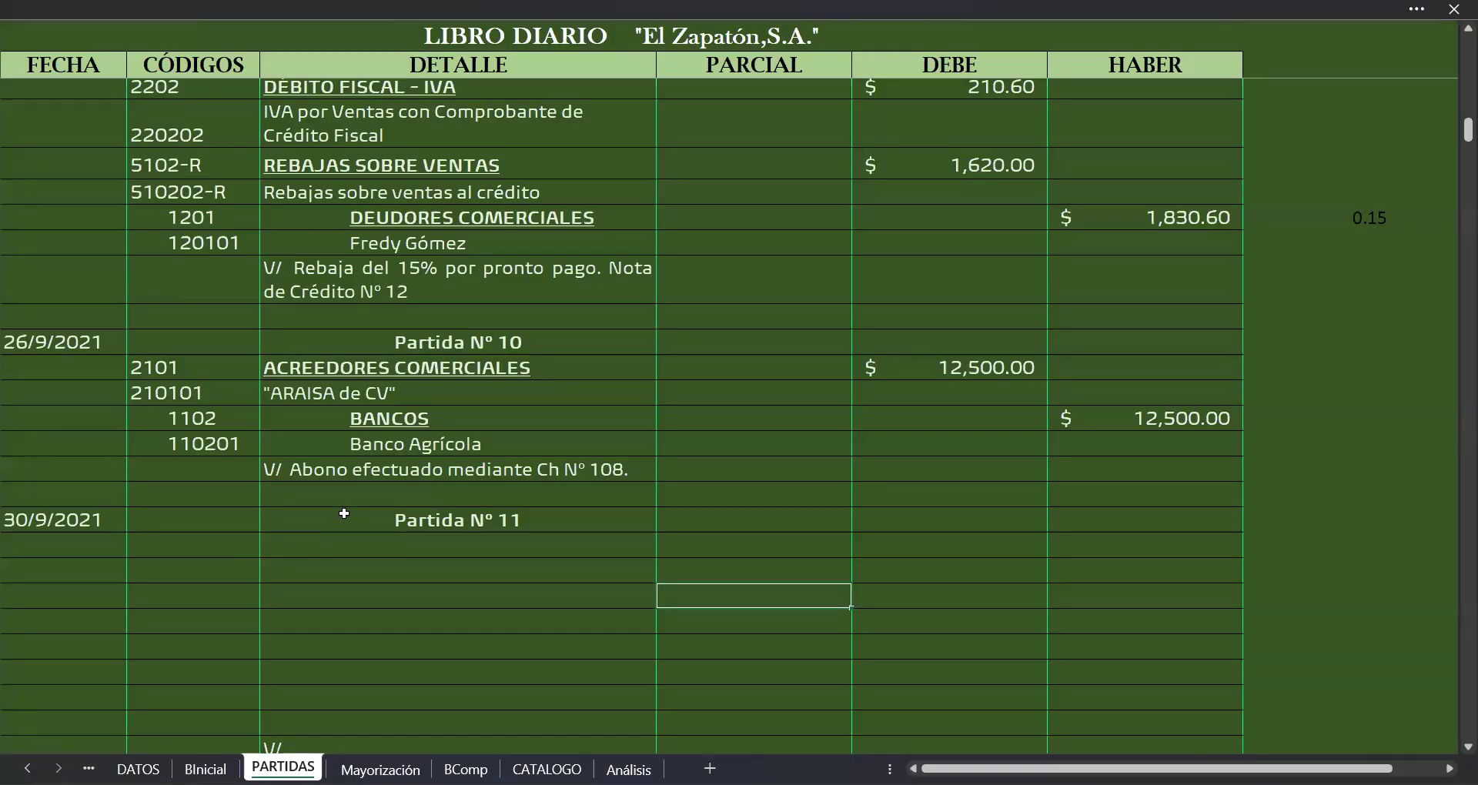
Switch to the DATOS sheet and scroll to the Sept 30 CAESS $1,250.00-plus-IVA invoice.
scroll(344, 514, down, 5)
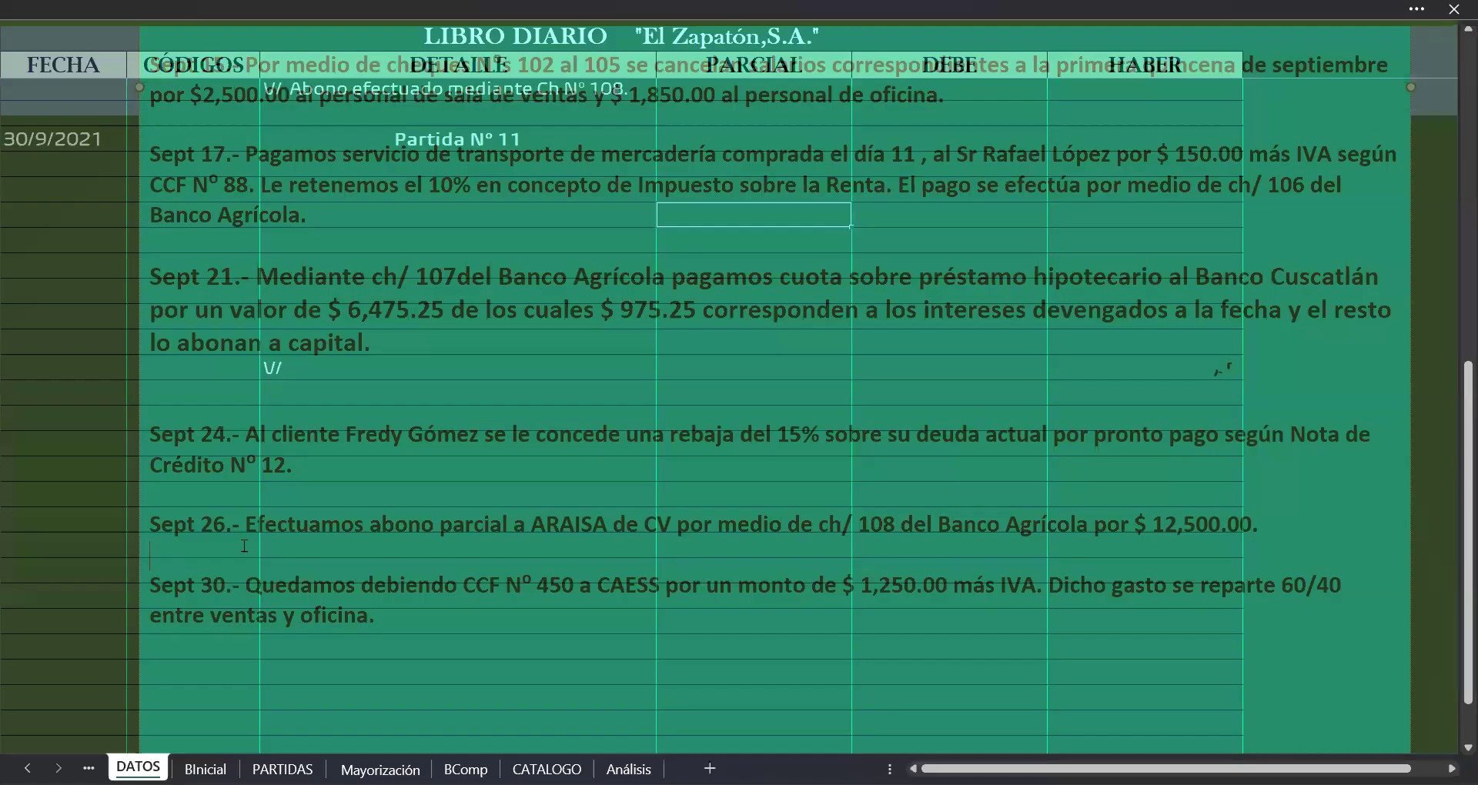
click(138, 769)
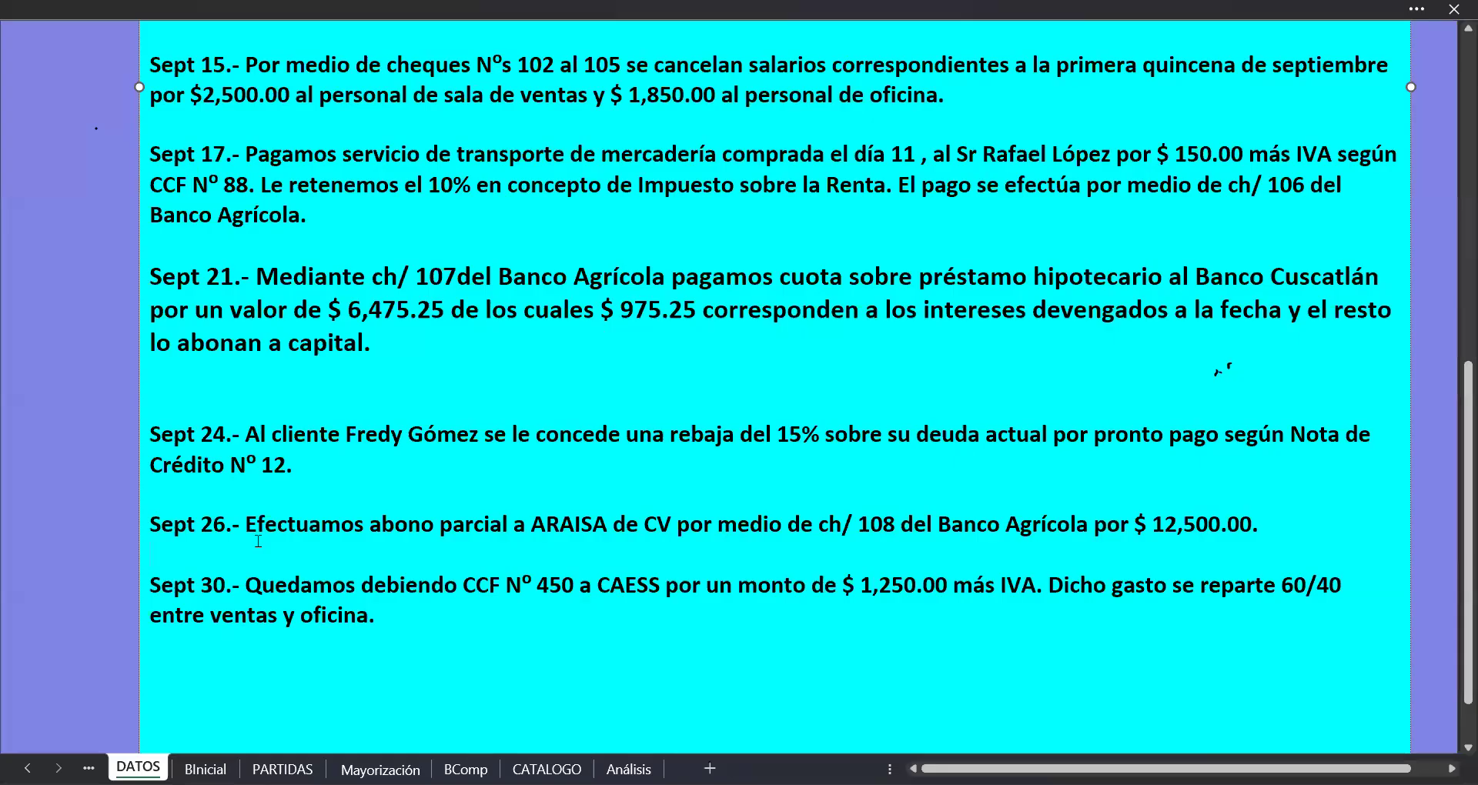
scroll(258, 541, down, 2)
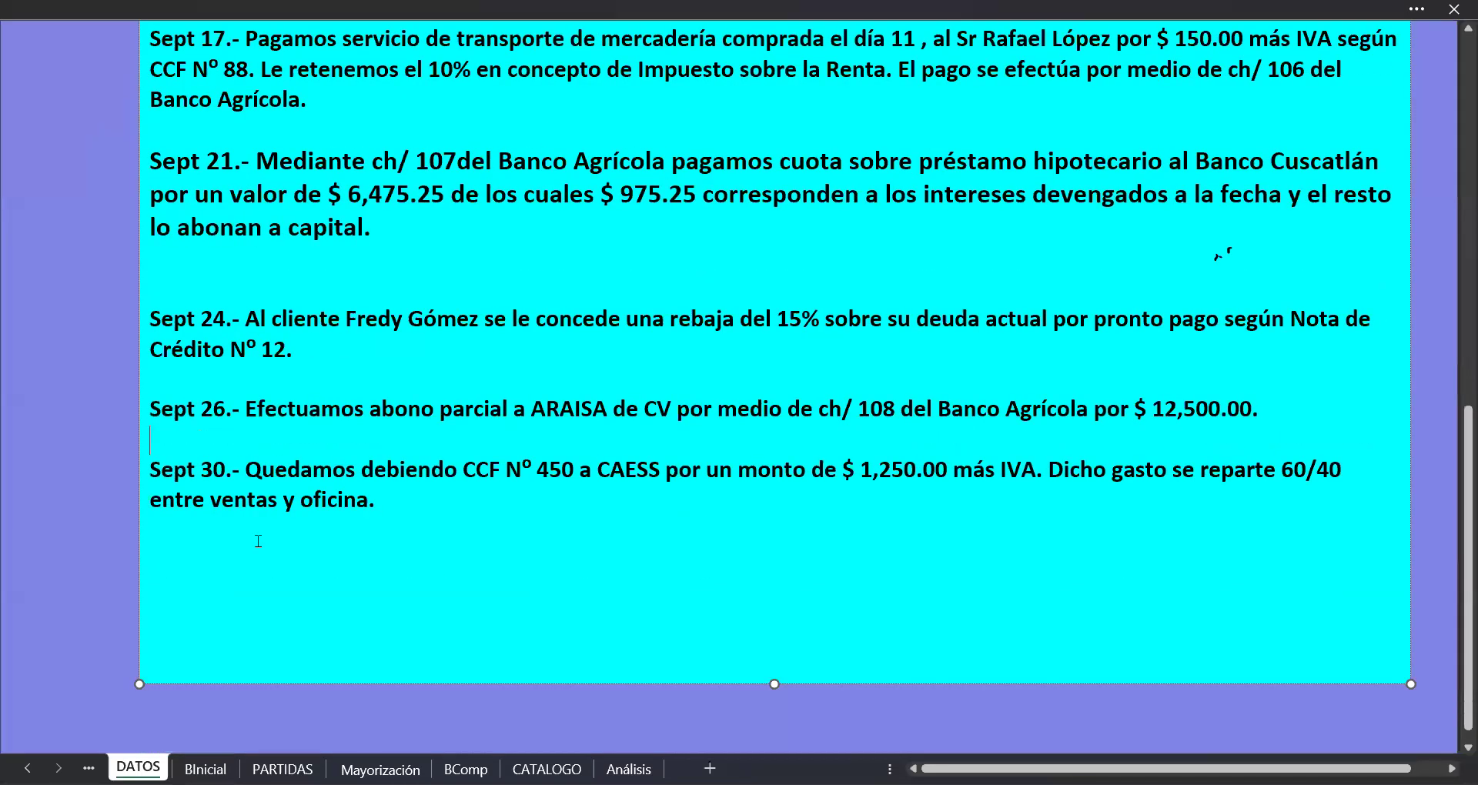